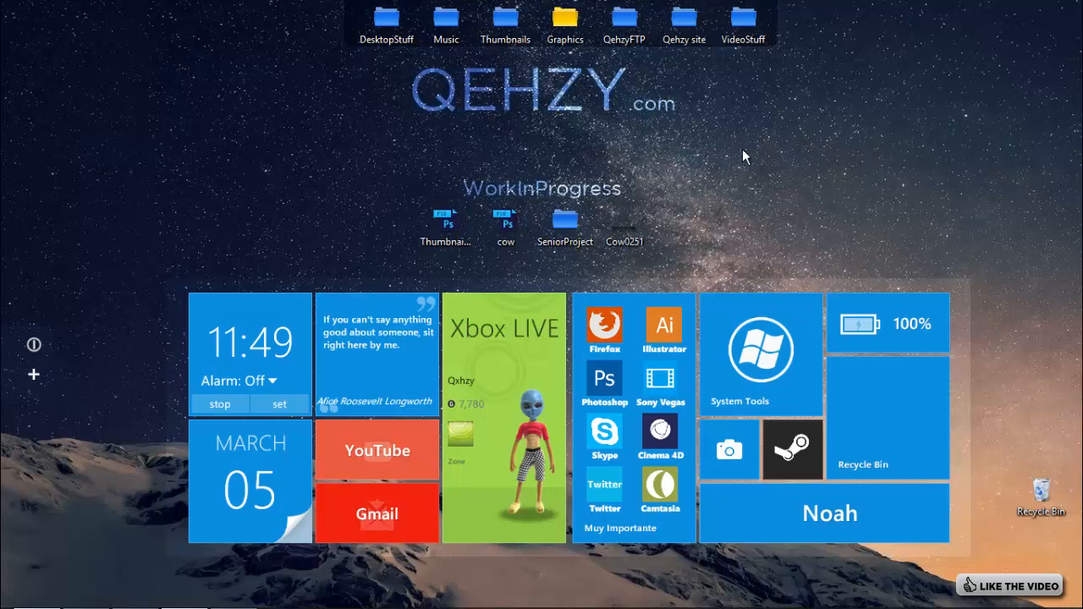
# - Switch to Cinema 4D and examine the finished emblem with its group hidden and shown, selecting individual detail pieces
pyautogui.moveTo(188, 607)
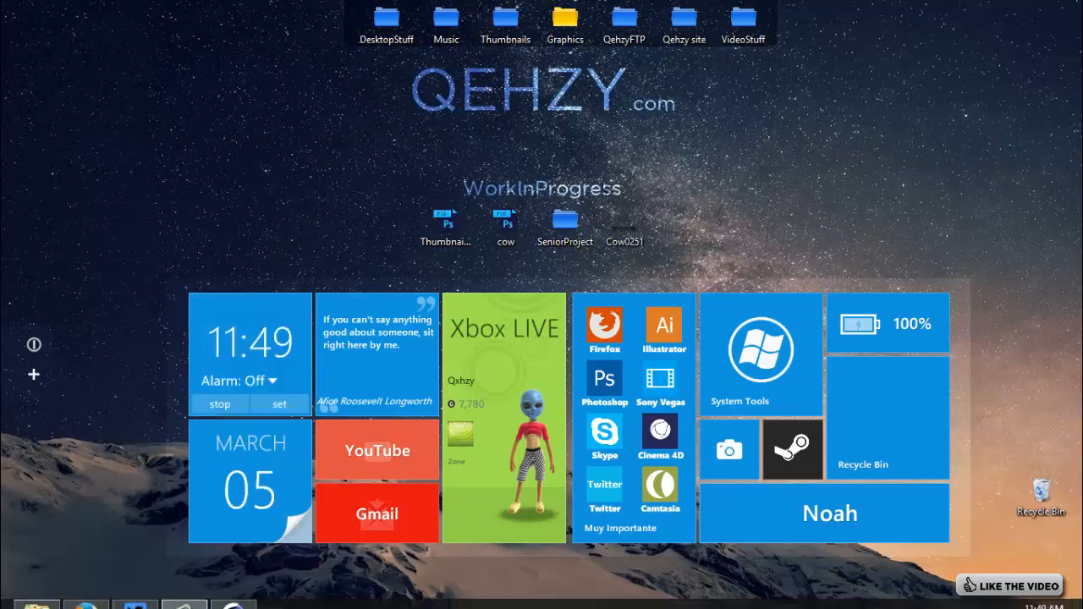
pyautogui.click(184, 603)
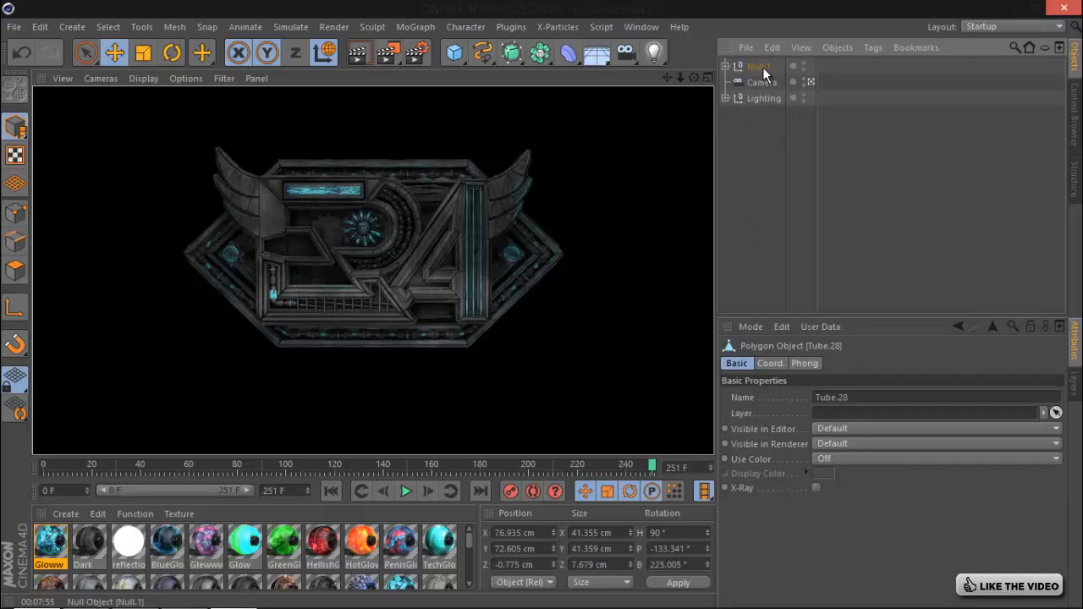
pyautogui.click(804, 65)
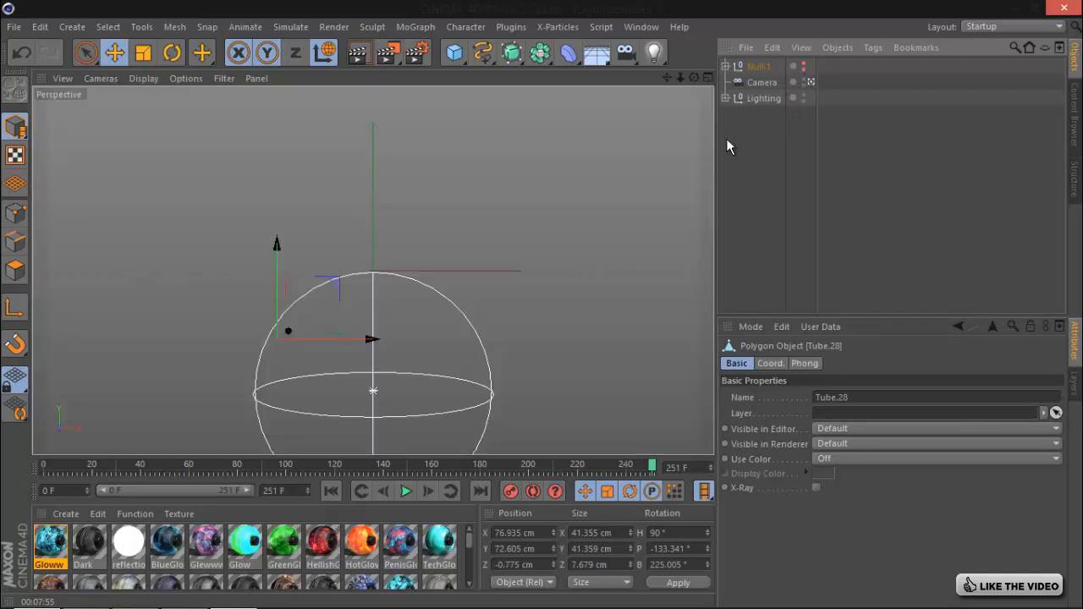
pyautogui.click(804, 63)
pyautogui.click(805, 69)
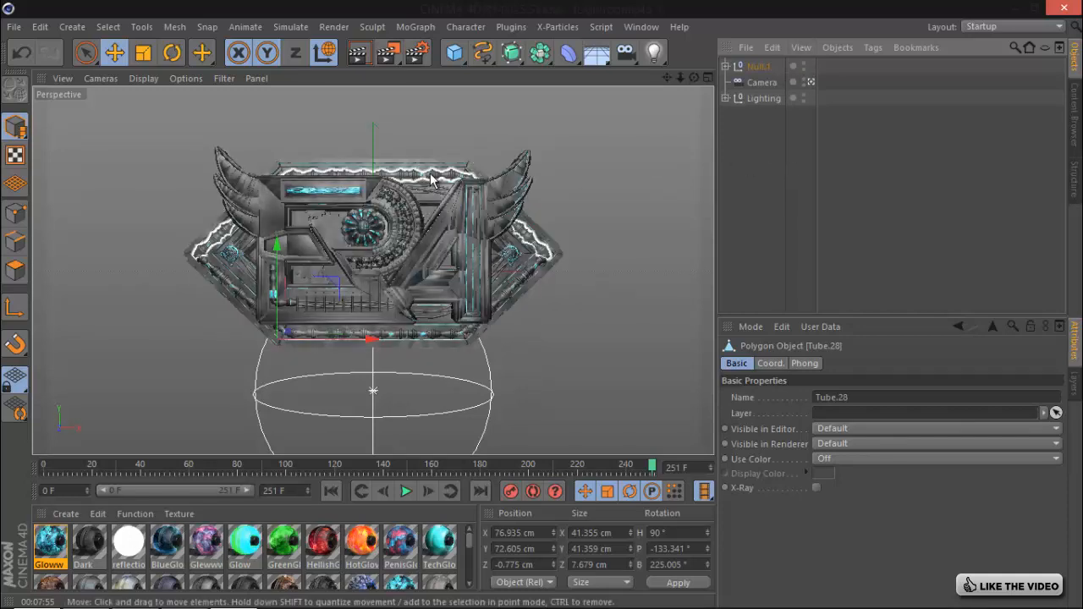
pyautogui.click(509, 254)
pyautogui.click(371, 231)
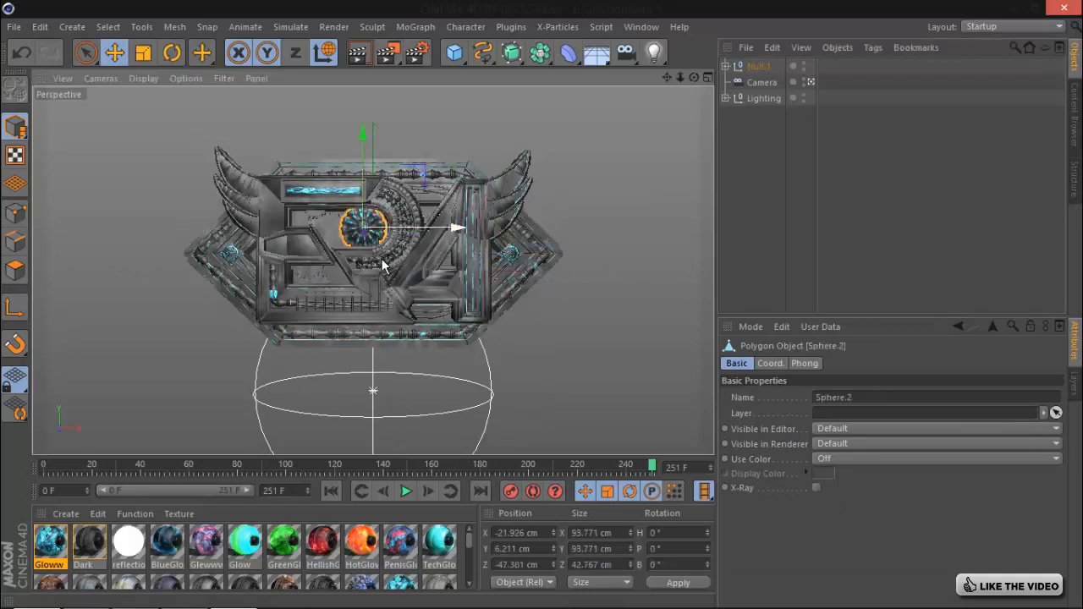
pyautogui.click(272, 305)
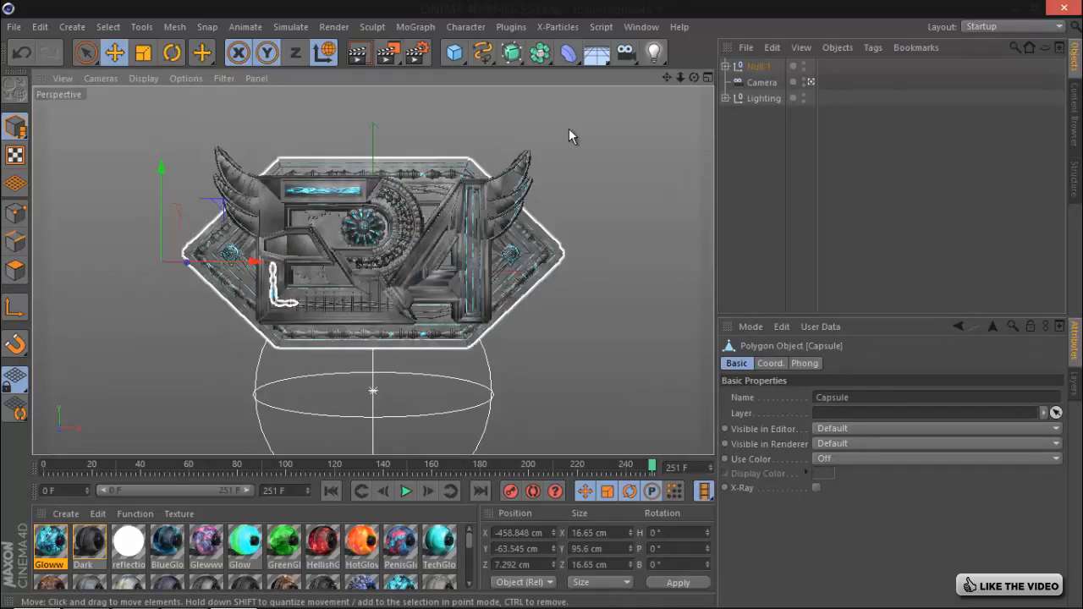
# - Hide the Null.1 group containing the emblem and delete it from the scene
pyautogui.doubleClick(803, 65)
pyautogui.click(761, 71)
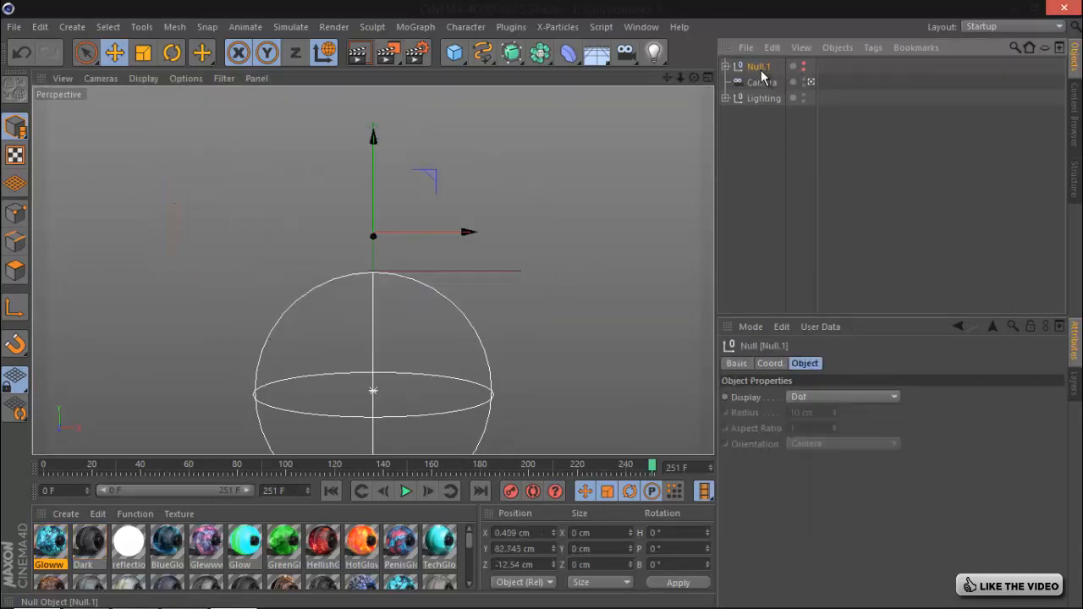
pyautogui.press('Delete')
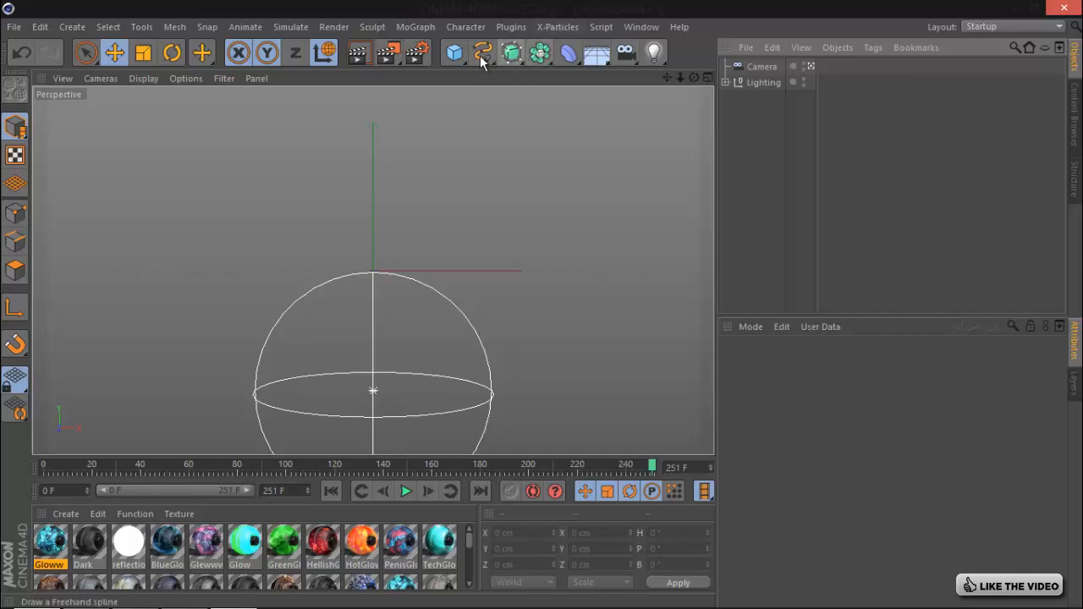
# - Add a cylinder primitive to the scene and leave the scene camera for the free perspective view
pyautogui.click(454, 52)
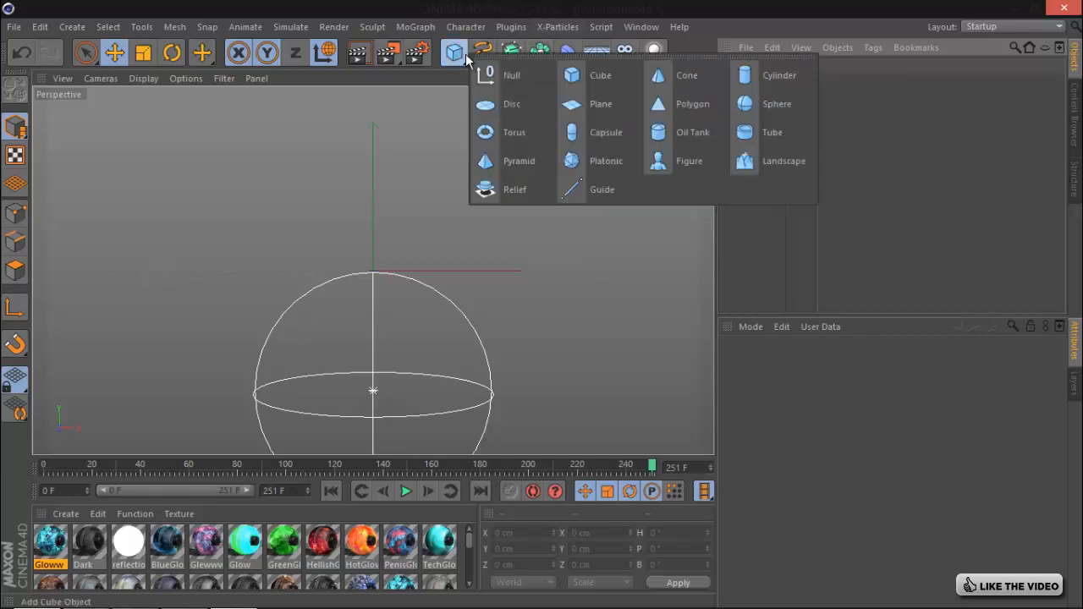
pyautogui.click(758, 75)
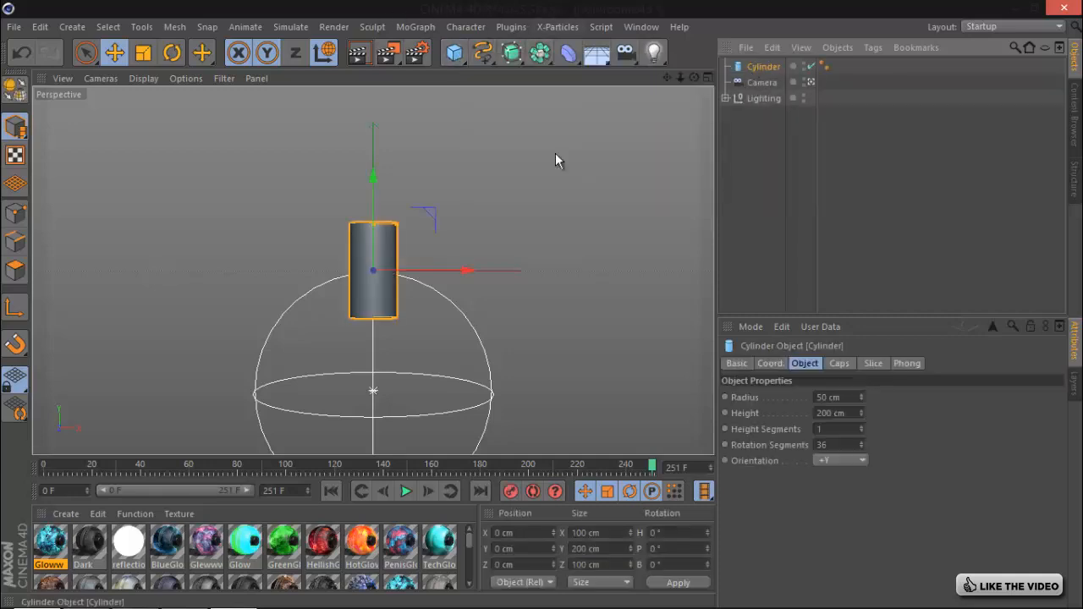
pyautogui.click(811, 82)
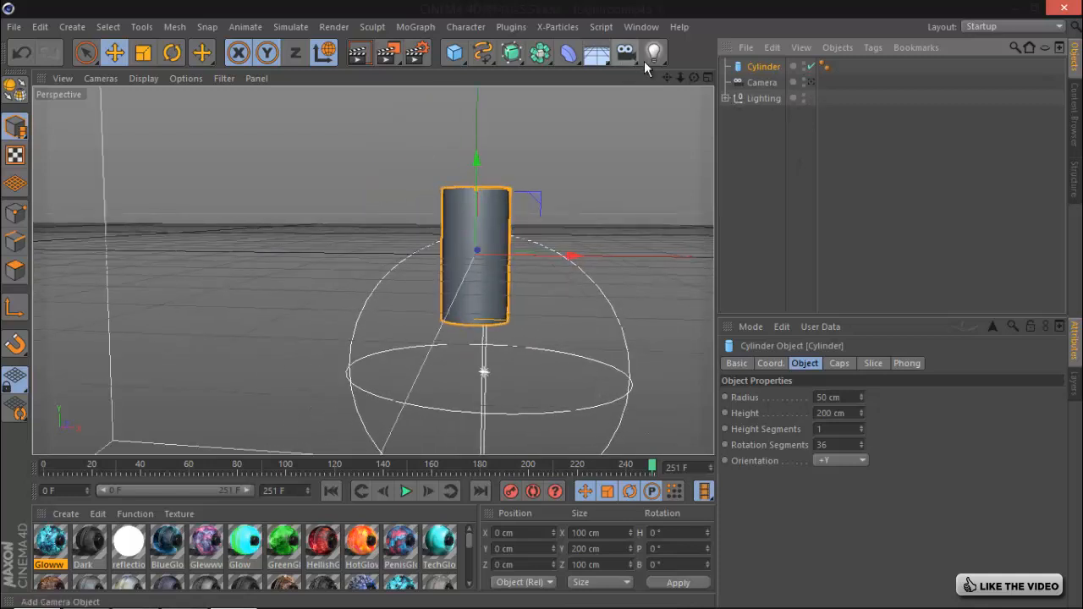
pyautogui.moveTo(695, 76); pyautogui.dragTo(524, 288)
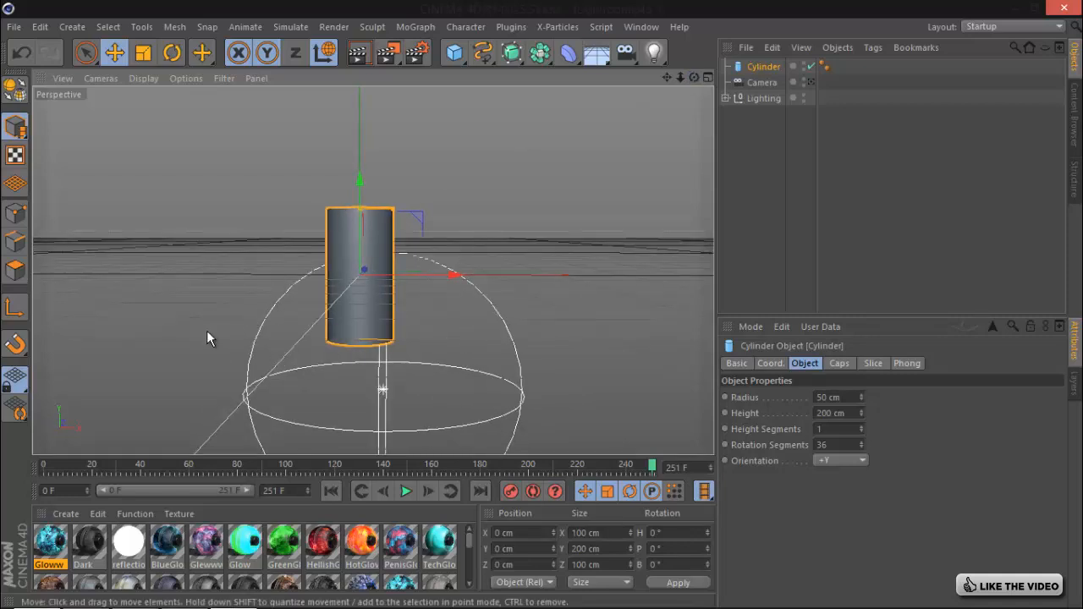
# - Look through the material library, inspecting the Dark and Gloww materials
pyautogui.click(89, 546)
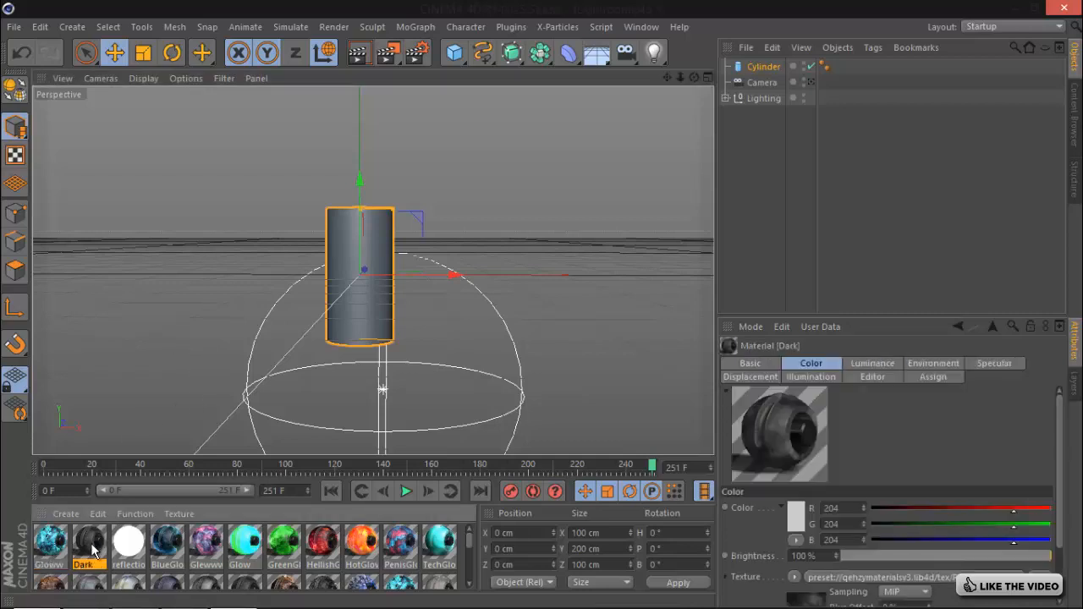
pyautogui.click(48, 546)
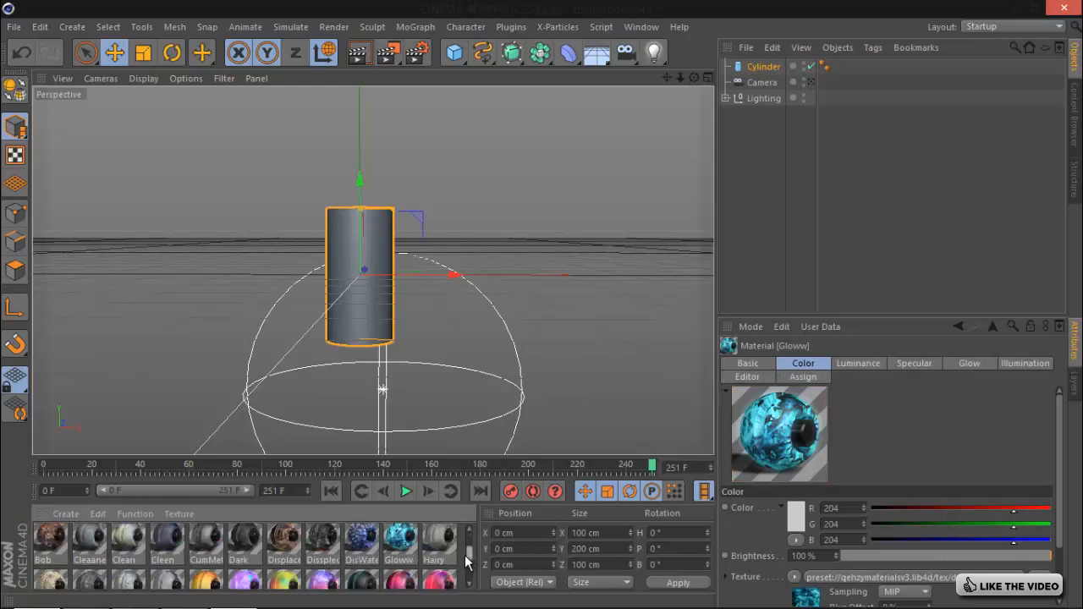
pyautogui.moveTo(465, 555)
pyautogui.mouseDown()
pyautogui.moveTo(464, 571)
pyautogui.moveTo(459, 549)
pyautogui.mouseUp()
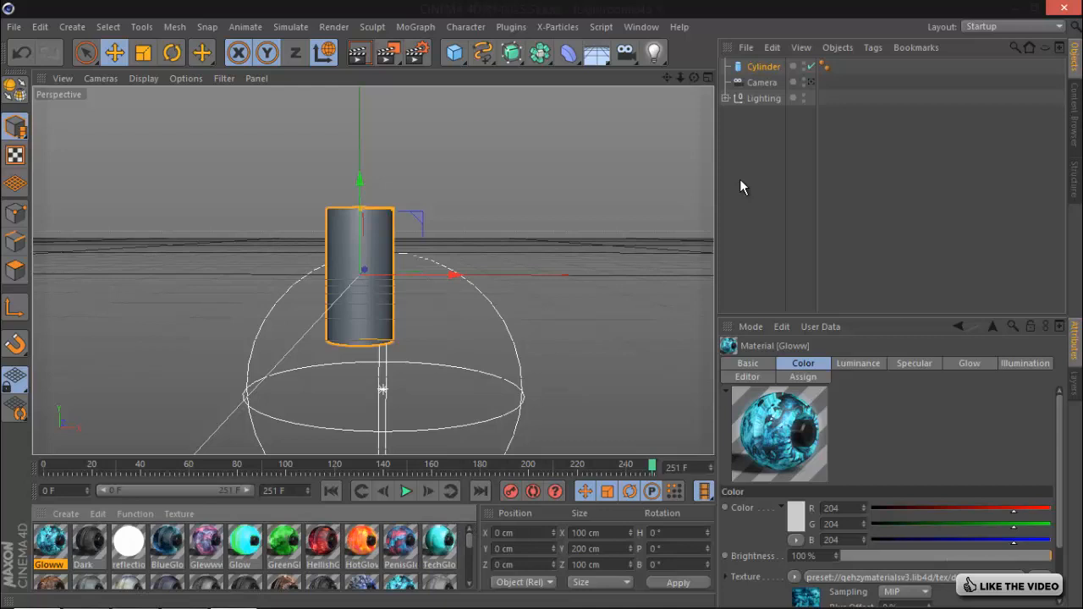
# - Set the cylinder's radius to 24 cm, height to 300 cm and height segments to 7
pyautogui.click(767, 68)
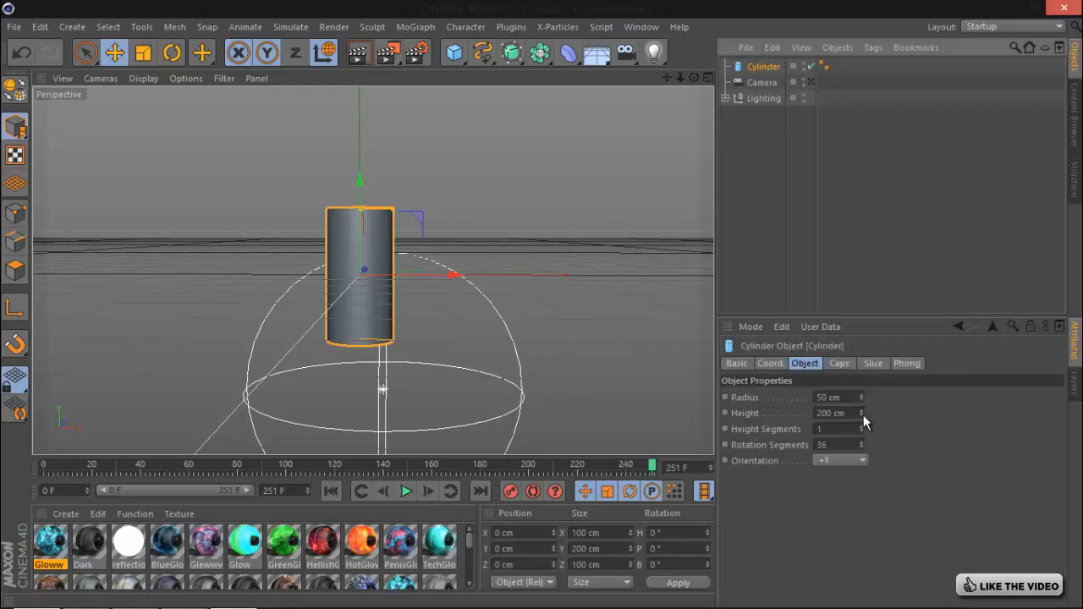
pyautogui.moveTo(860, 398); pyautogui.dragTo(860, 396)
pyautogui.click(827, 429)
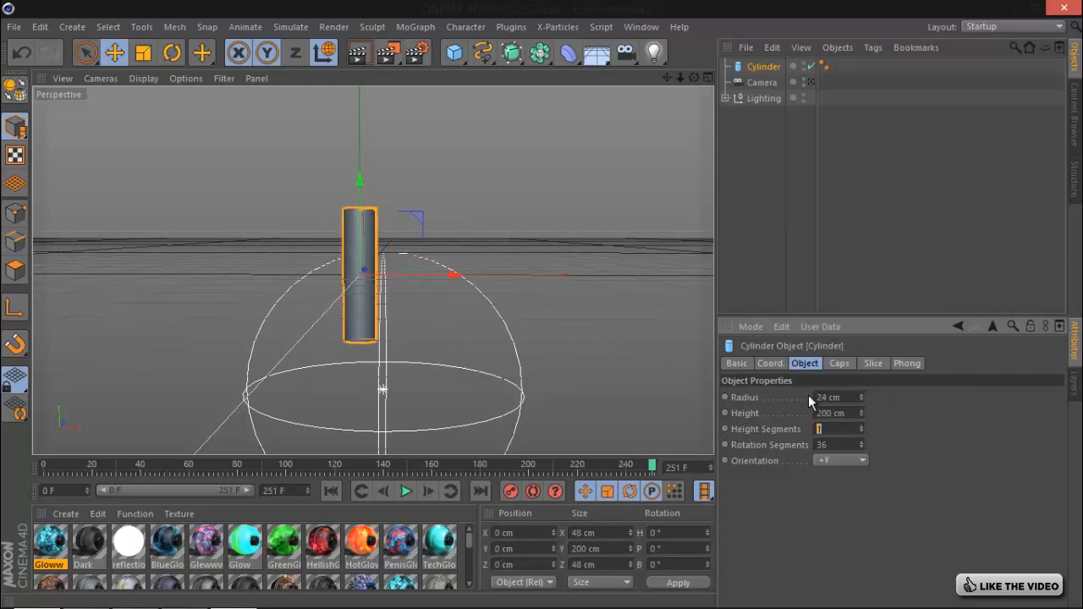
pyautogui.write('7')
pyautogui.hotkey('shift', 'Tab')
pyautogui.write('300')
pyautogui.press('Return')
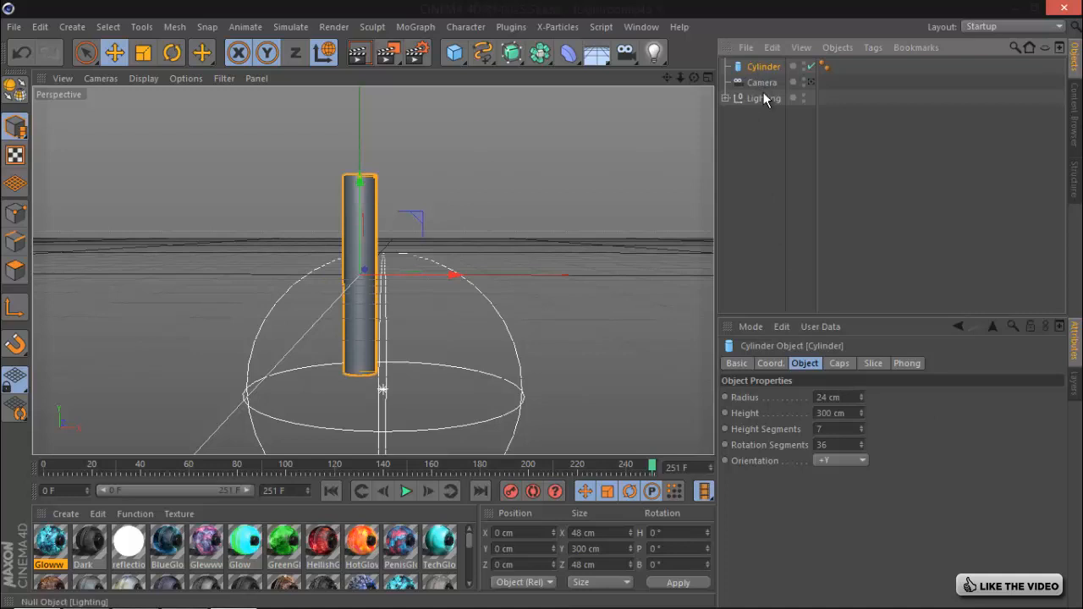
# - Make the cylinder editable and switch to polygon mode with Live Selection active
pyautogui.press('c')
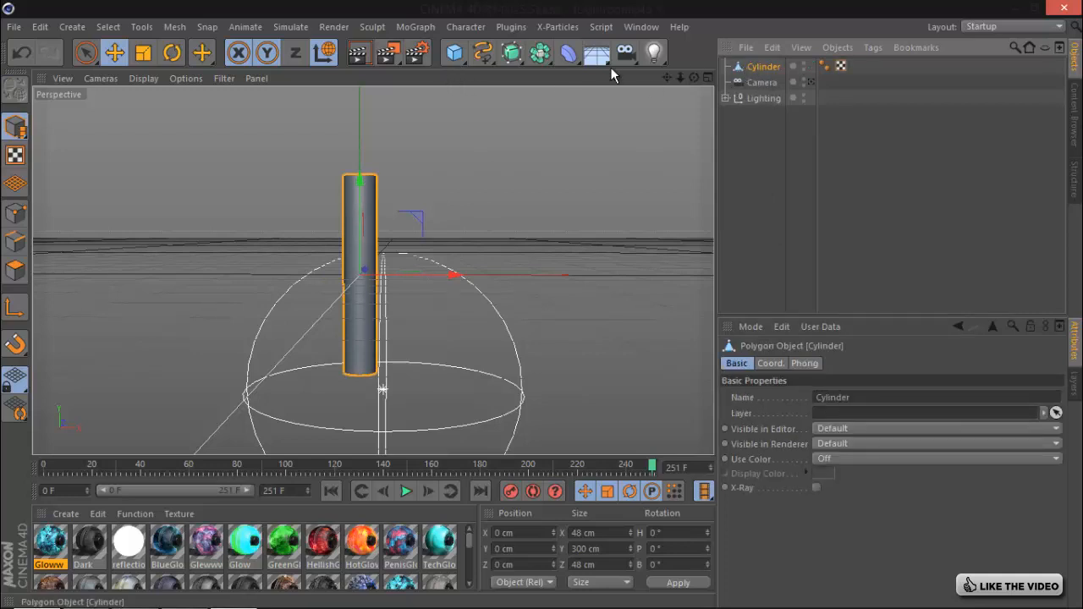
pyautogui.click(86, 53)
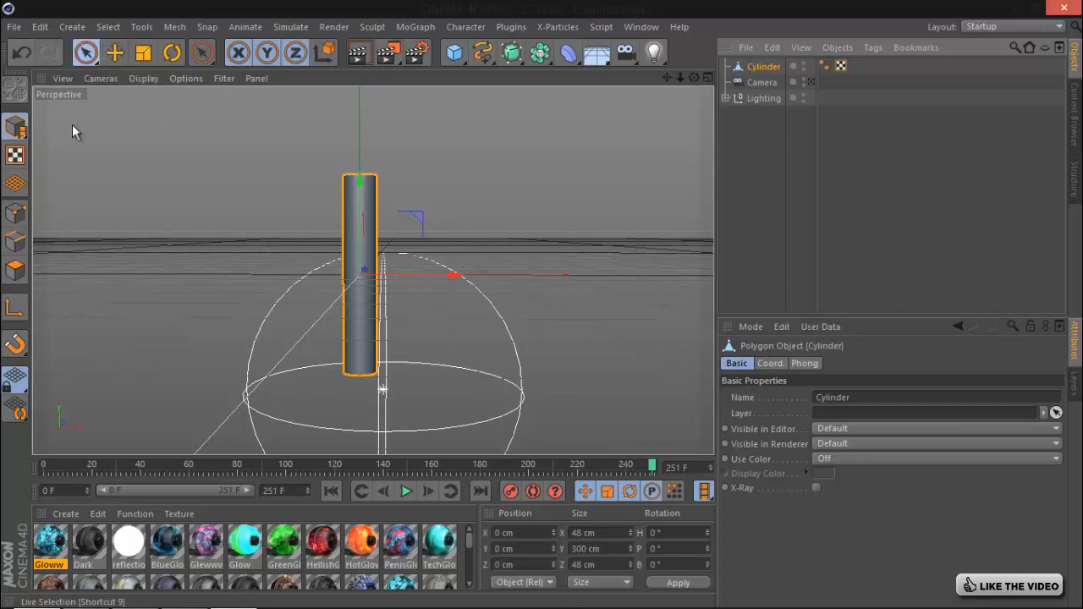
pyautogui.click(17, 271)
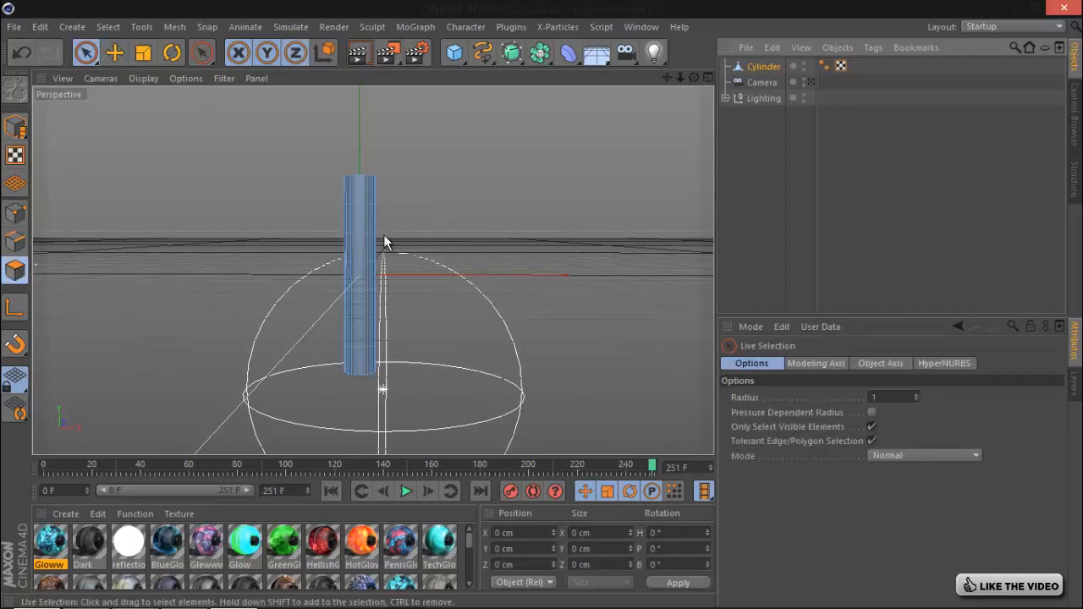
# - Loop-select the polygon bands at the cylinder's upper end, middle and lower end
pyautogui.moveTo(681, 77); pyautogui.dragTo(544, 305)
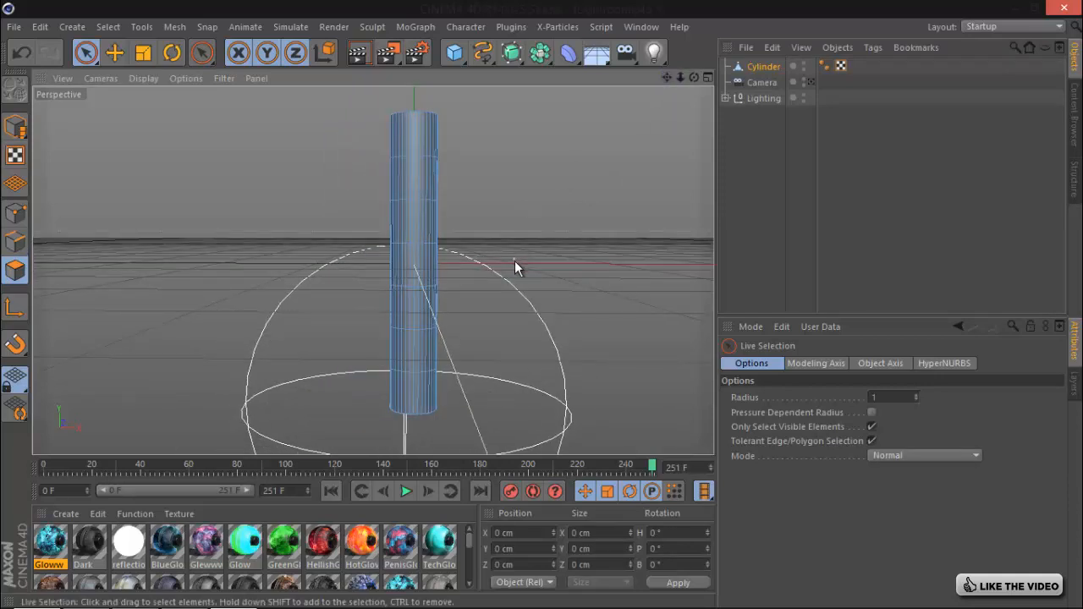
pyautogui.press('v')
pyautogui.moveTo(575, 262)
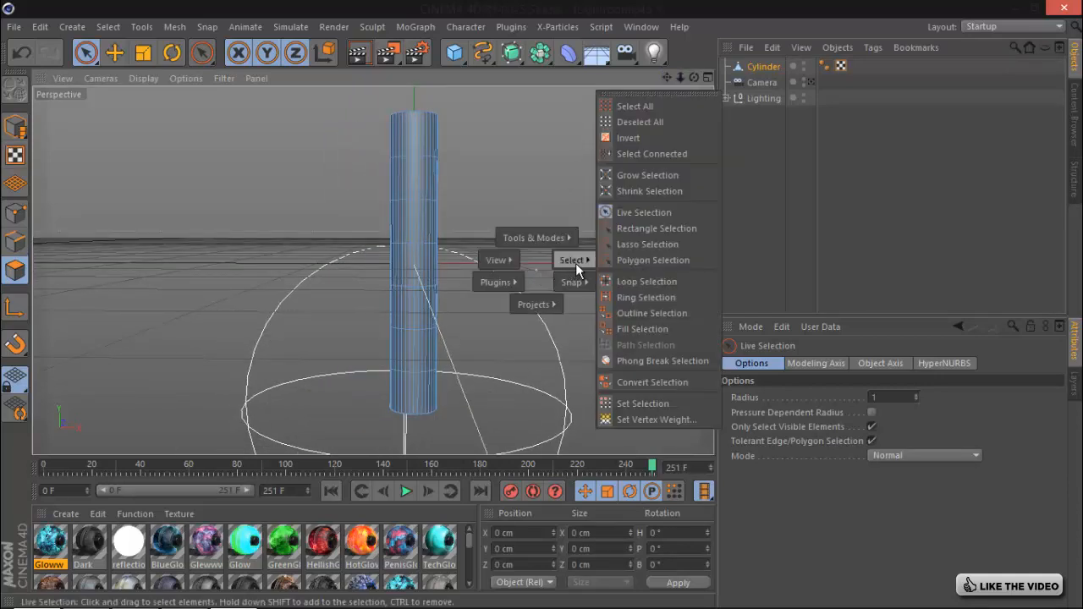
pyautogui.click(627, 282)
pyautogui.press('v')
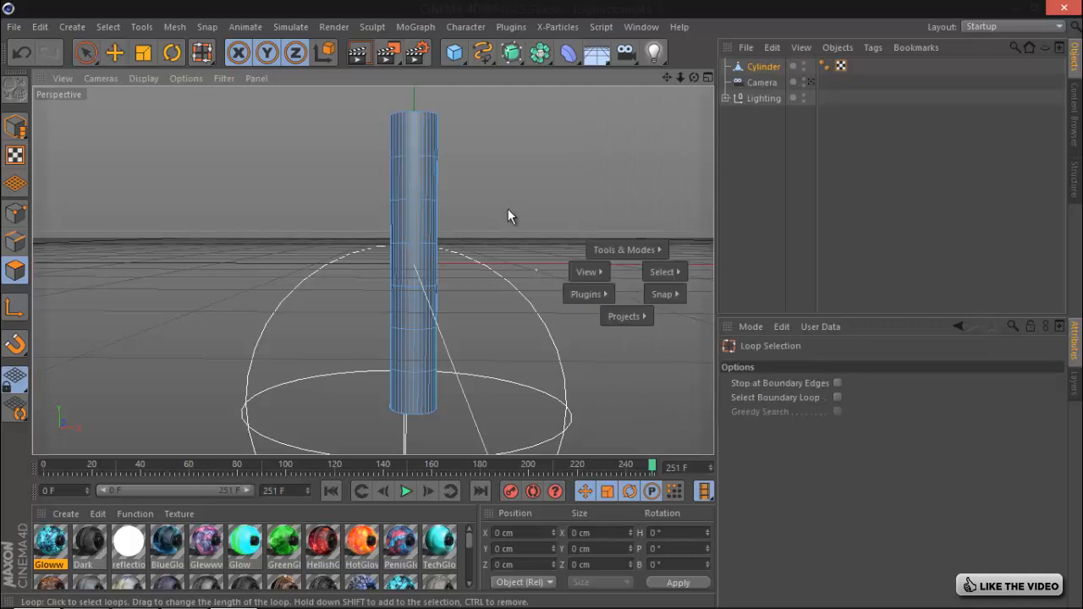
pyautogui.click(418, 145)
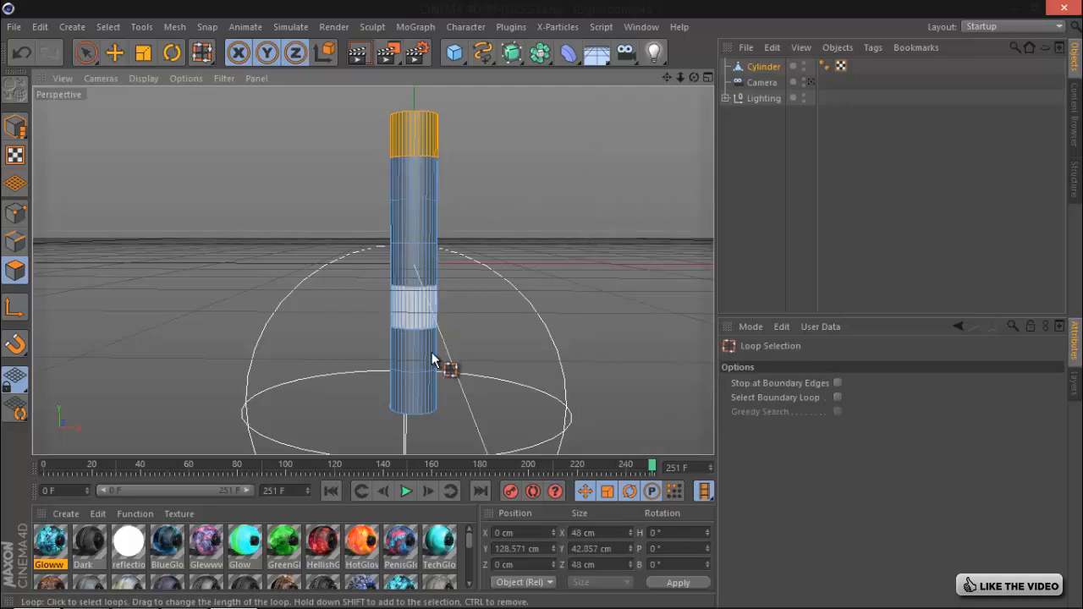
pyautogui.keyDown('shift'); pyautogui.click(422, 396); pyautogui.keyUp('shift')
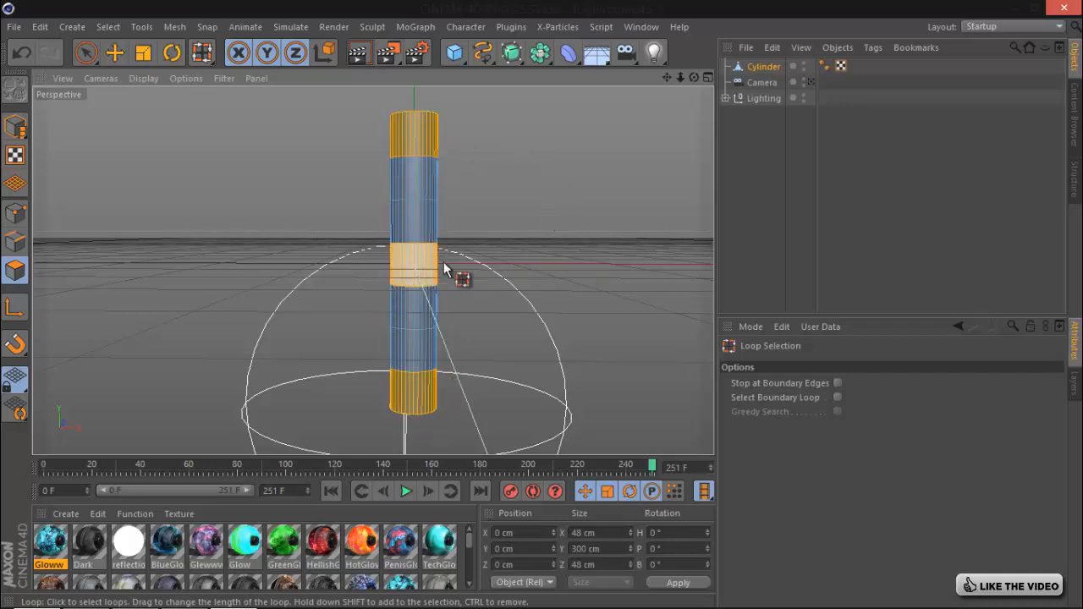
# - Extrude the three selected bands outward to about 55.6 cm across, and inset them with an Extrude Inner offset of about 6.2 cm
pyautogui.rightClick(508, 269)
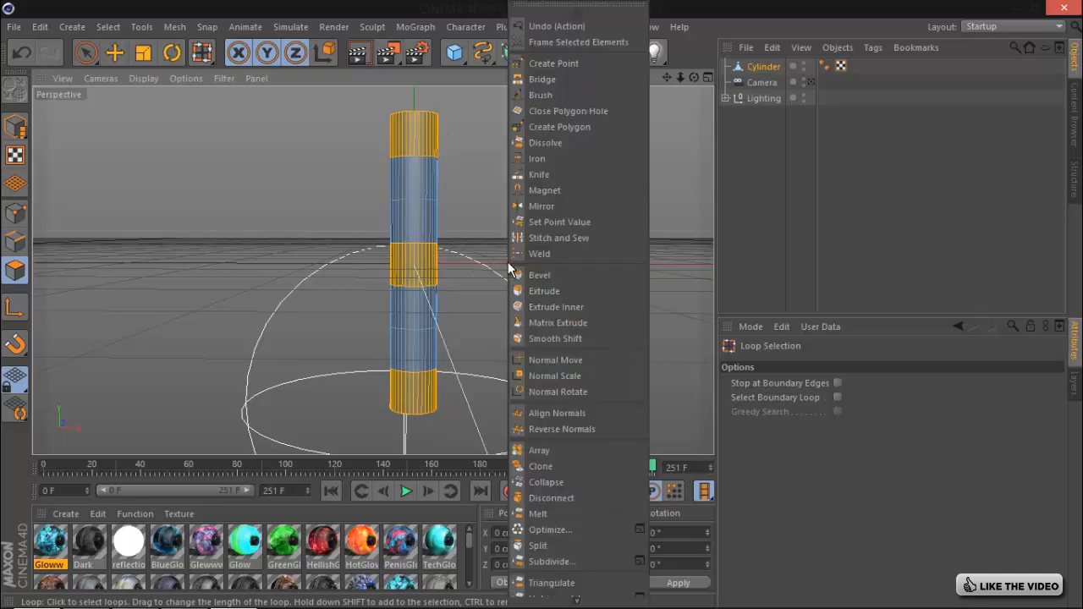
pyautogui.click(563, 292)
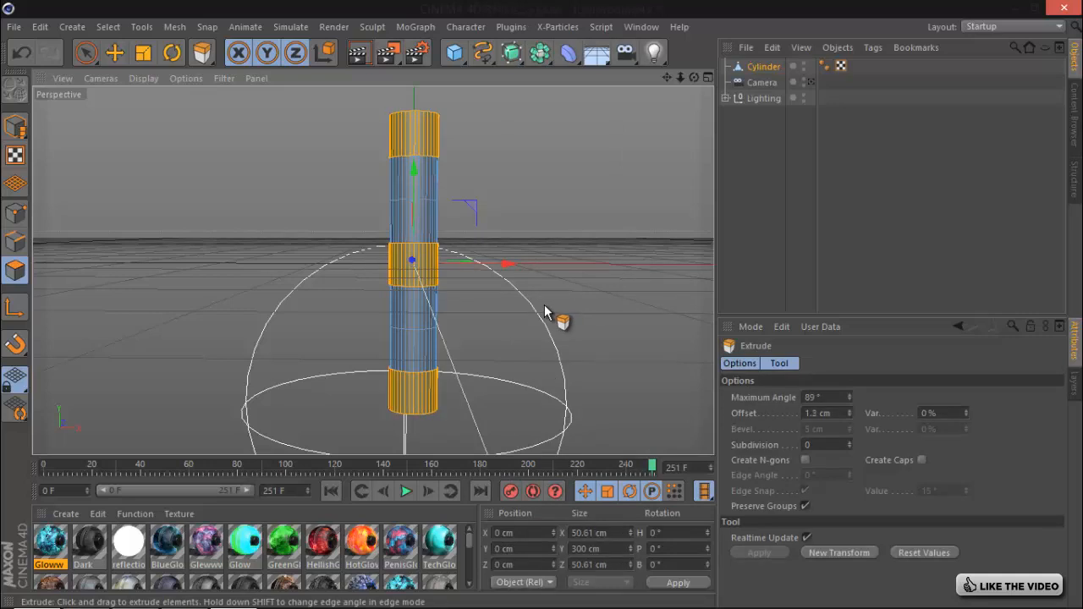
pyautogui.rightClick(543, 306)
pyautogui.click(559, 306)
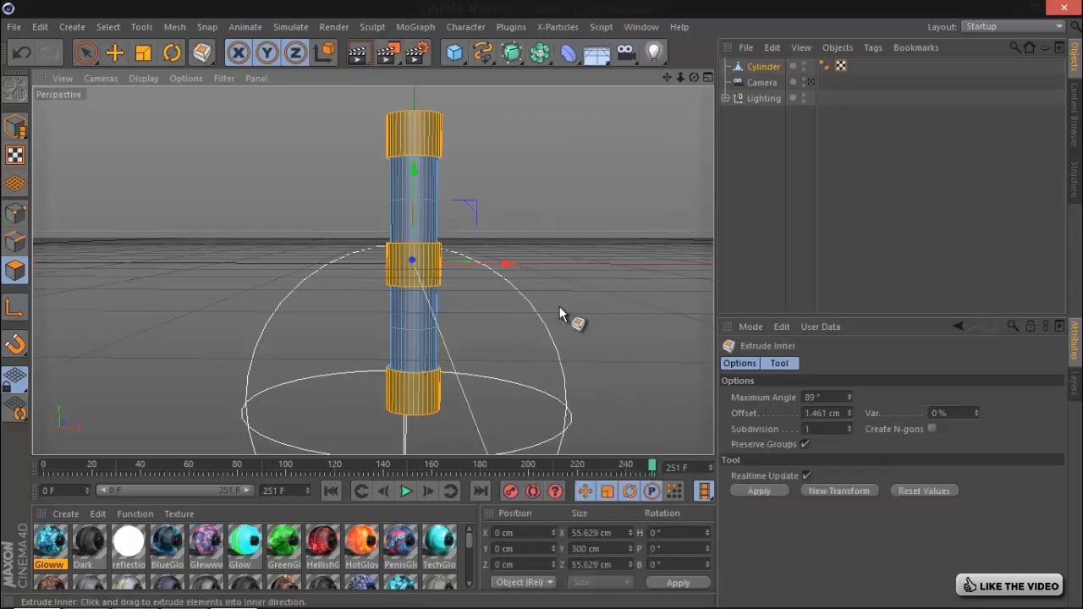
pyautogui.moveTo(543, 305); pyautogui.dragTo(542, 304)
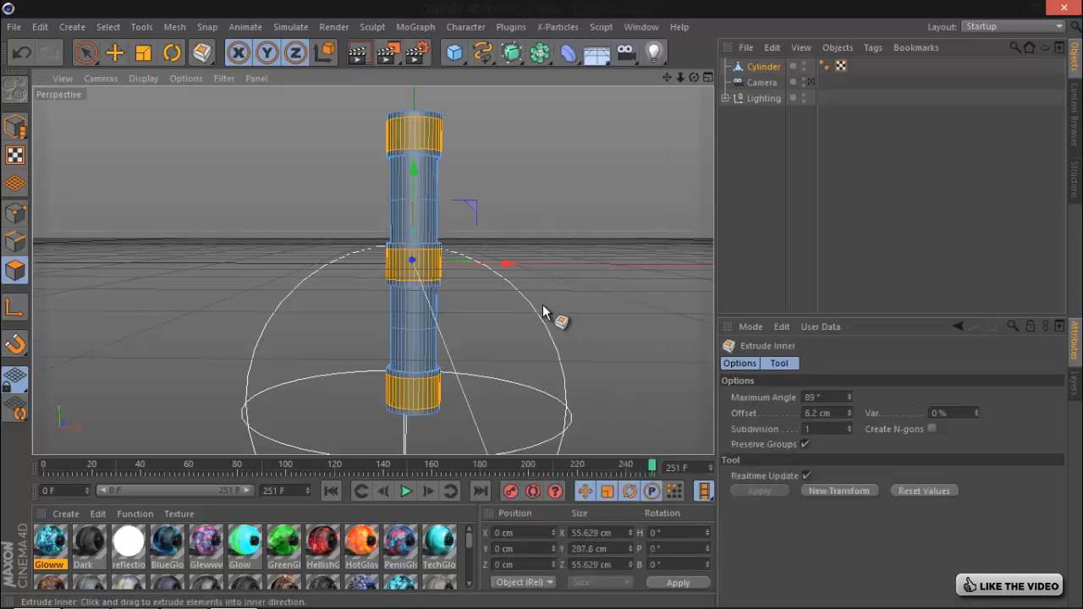
# - Bevel the three inset bands with an extrusion and inner offset of about 6.4 cm
pyautogui.rightClick(543, 303)
pyautogui.click(585, 275)
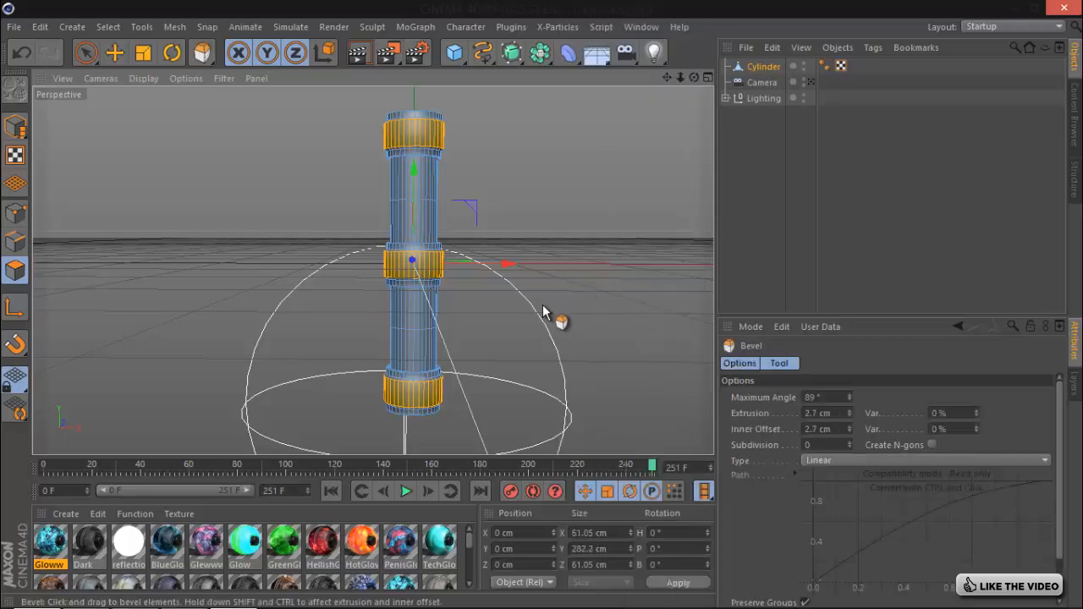
pyautogui.moveTo(543, 305); pyautogui.dragTo(541, 312)
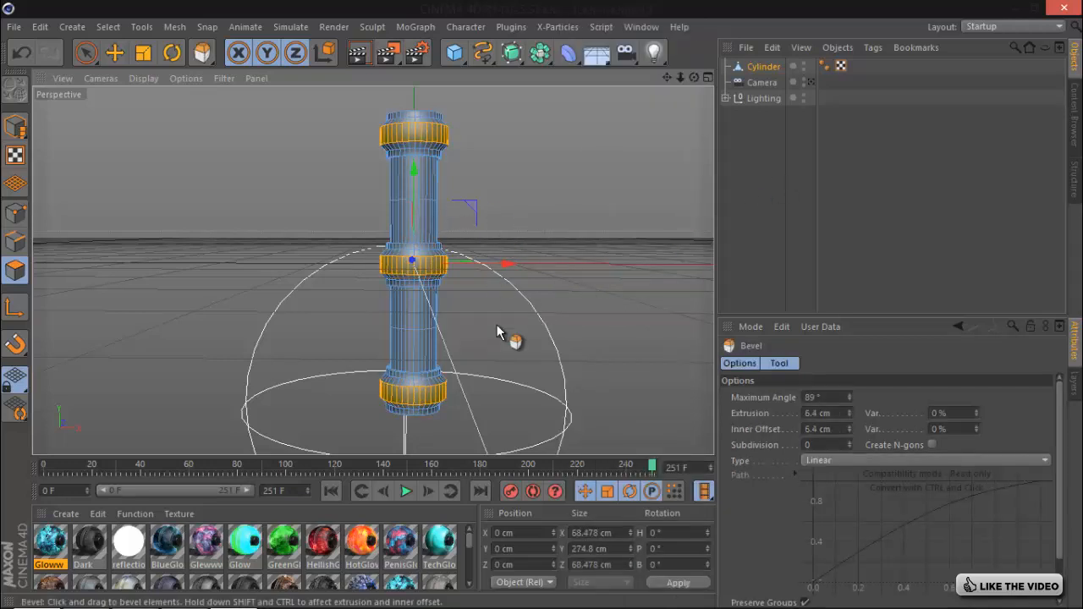
# - Loop-select the two narrow polygon bands directly above and below the cylinder's middle ring
pyautogui.click(85, 52)
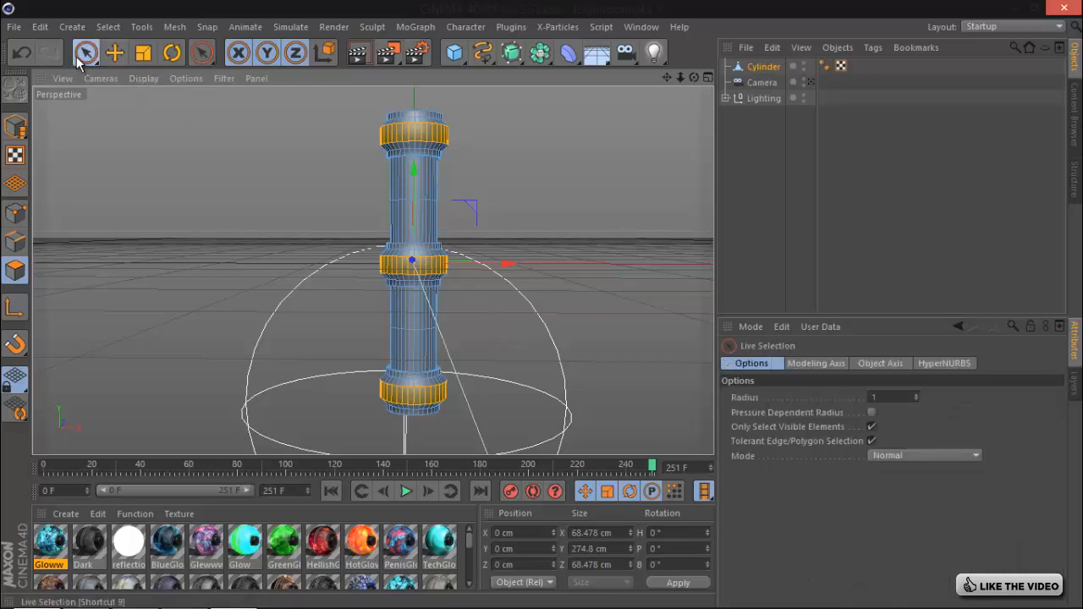
pyautogui.press('v')
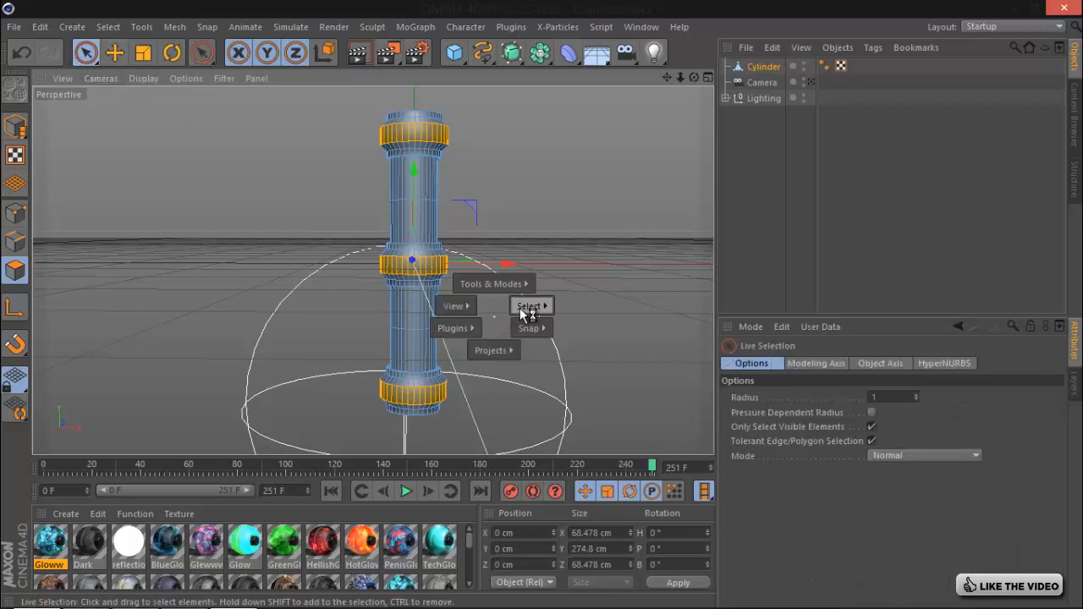
pyautogui.moveTo(541, 311)
pyautogui.click(607, 330)
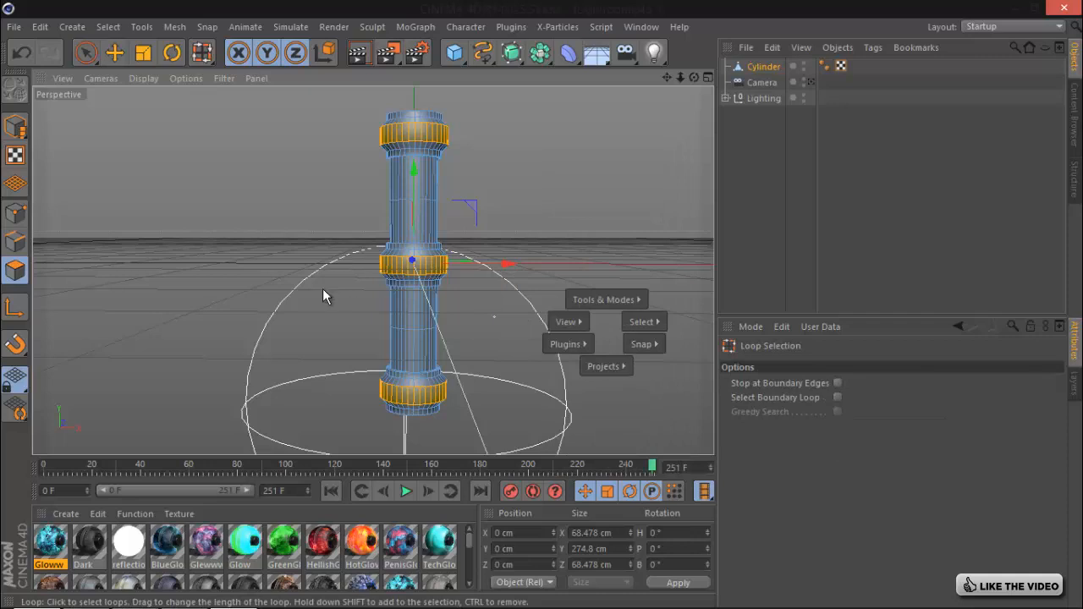
pyautogui.click(425, 235)
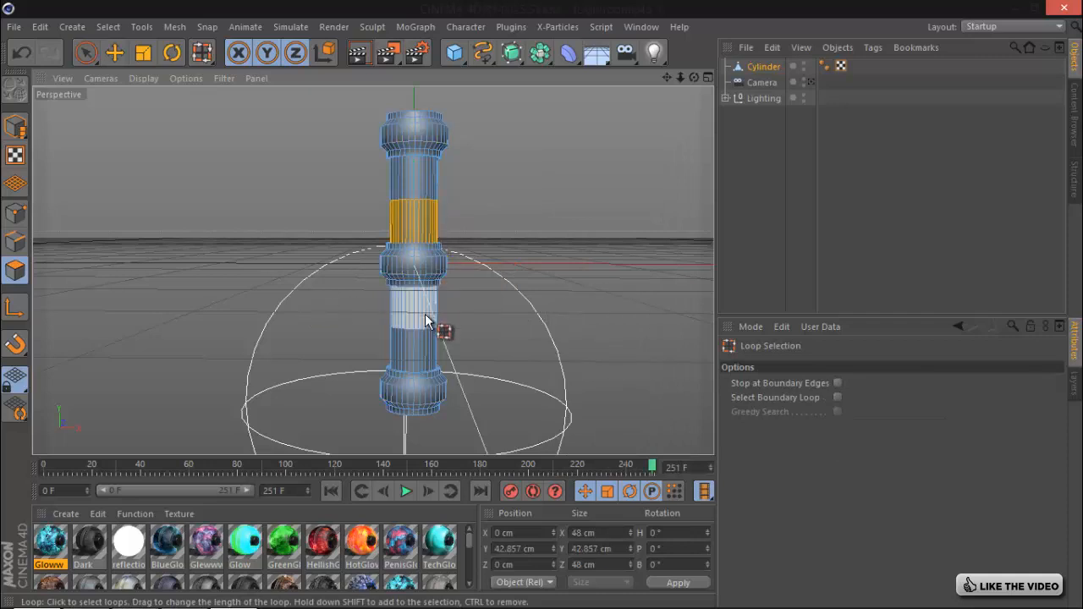
pyautogui.keyDown('shift'); pyautogui.click(428, 313); pyautogui.keyUp('shift')
# - Extrude the two selected bands inward, inset them with Extrude Inner, and extrude them inward again with an offset of about -4.9 cm
pyautogui.rightClick(521, 274)
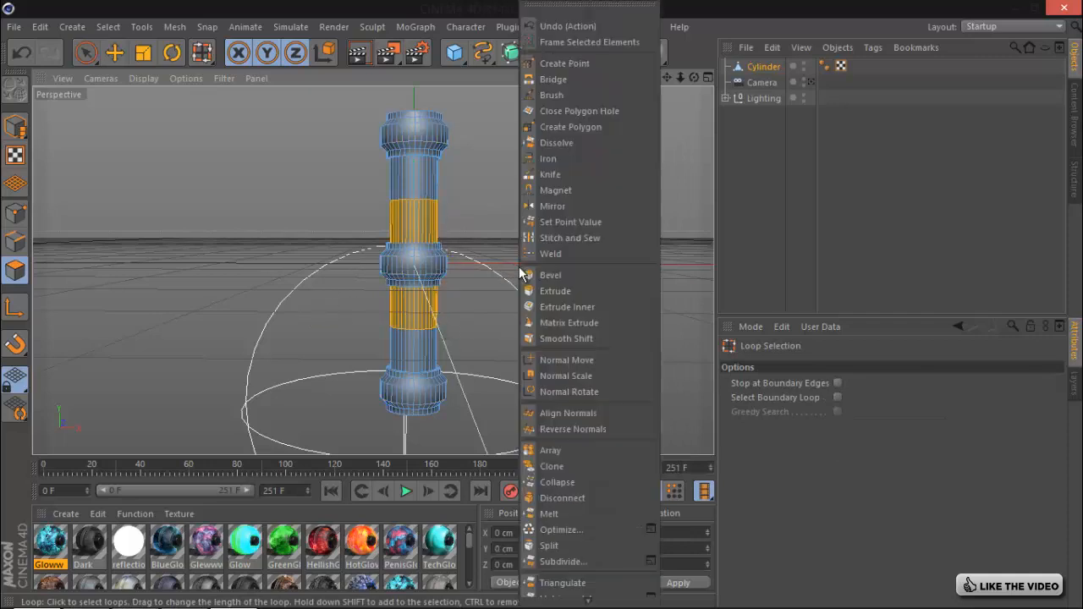
pyautogui.click(574, 291)
pyautogui.moveTo(541, 304); pyautogui.dragTo(542, 305)
pyautogui.rightClick(542, 305)
pyautogui.click(611, 303)
pyautogui.rightClick(543, 304)
pyautogui.click(657, 291)
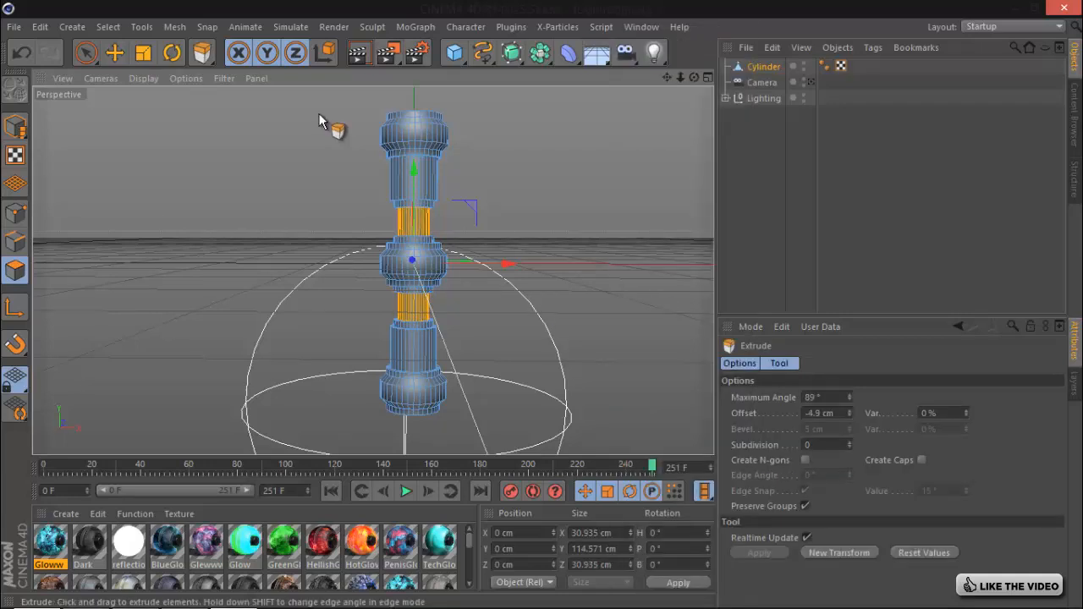
# - Loop-select the two bands next to the lower and upper end rings
pyautogui.click(85, 52)
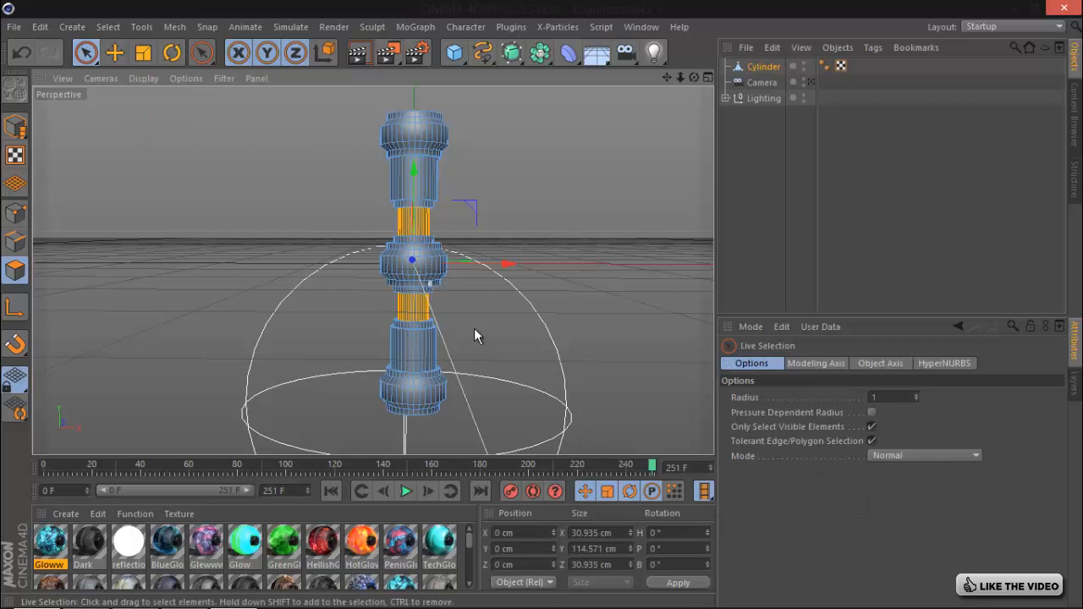
pyautogui.press('v')
pyautogui.moveTo(552, 339)
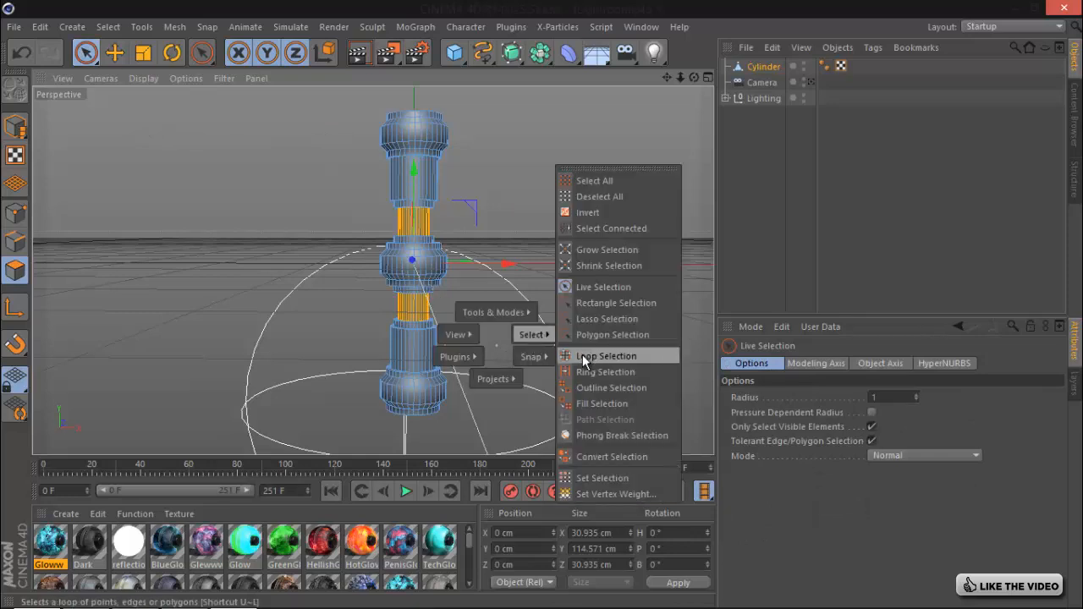
pyautogui.click(587, 355)
pyautogui.click(415, 354)
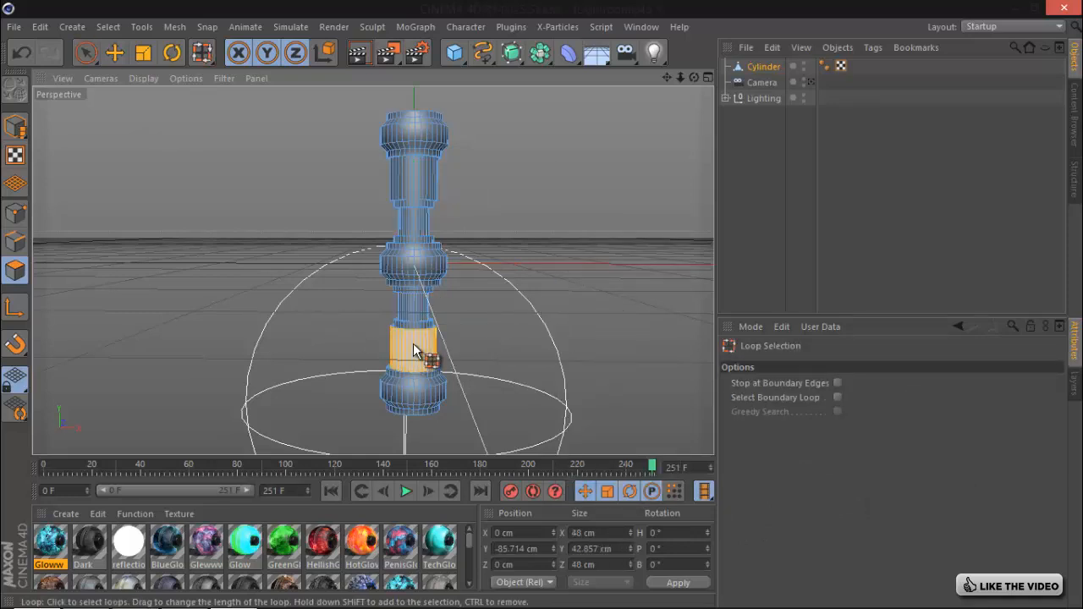
pyautogui.keyDown('shift'); pyautogui.click(415, 186); pyautogui.keyUp('shift')
# - Inset the two selected bands with an Extrude Inner offset of about 4.4 cm and extrude them inward
pyautogui.rightClick(492, 229)
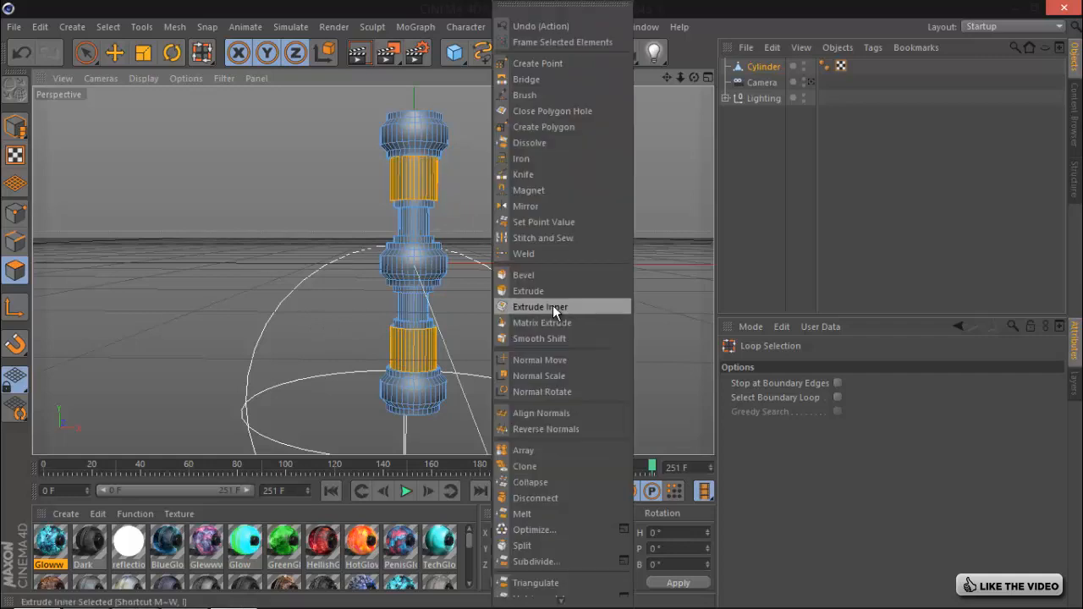
pyautogui.click(555, 309)
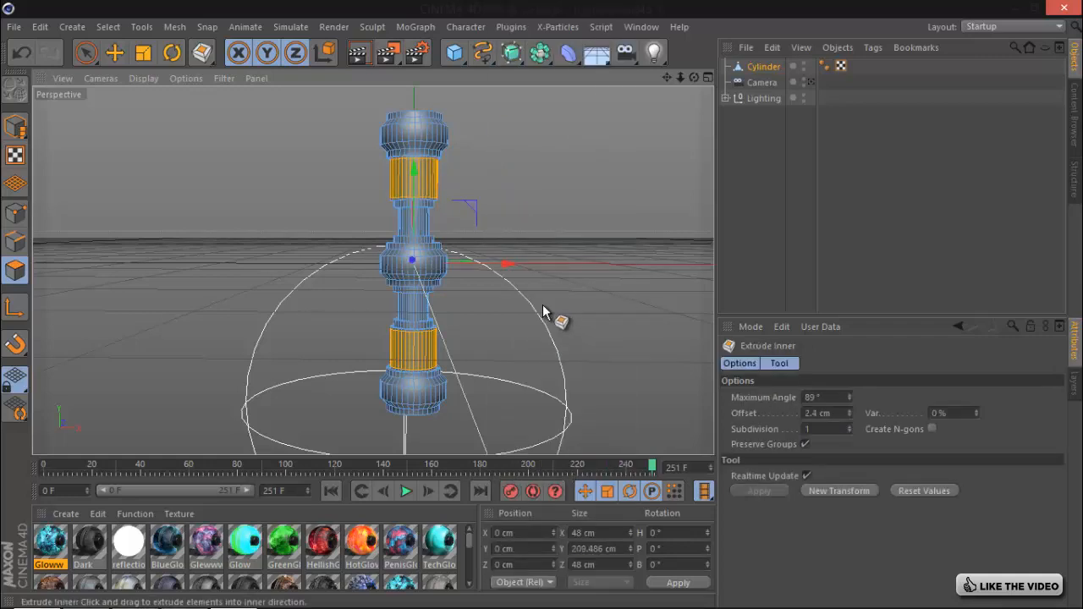
pyautogui.rightClick(542, 304)
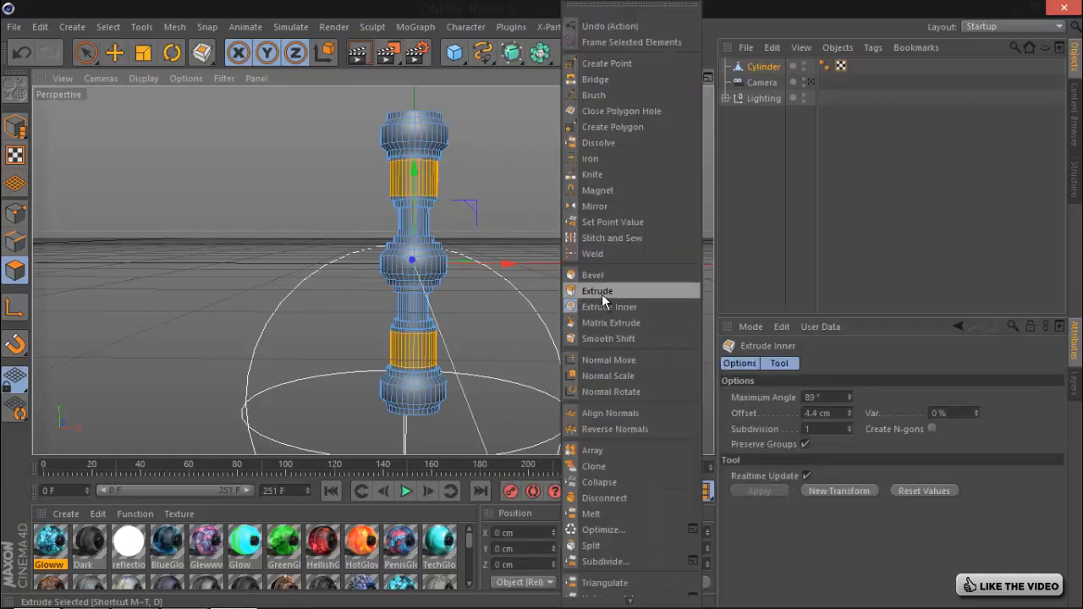
pyautogui.click(600, 292)
pyautogui.moveTo(542, 307); pyautogui.dragTo(539, 306)
# - Inset the same two bands again by about 6.3 cm, extrude them outward about 3.1 cm, and deselect the cylinder
pyautogui.rightClick(543, 307)
pyautogui.click(637, 310)
pyautogui.rightClick(542, 305)
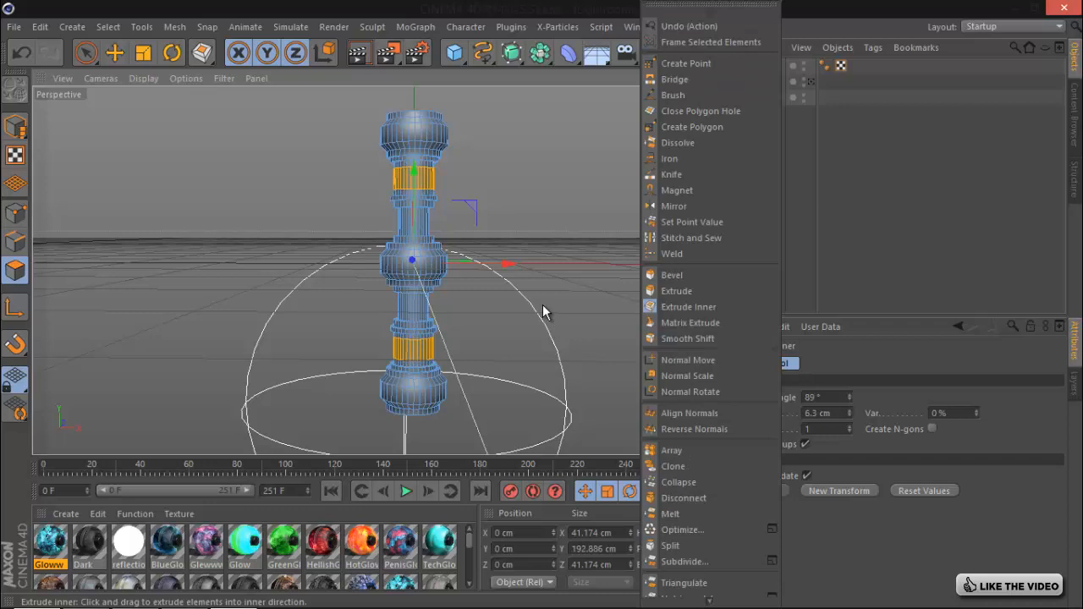
pyautogui.click(678, 293)
pyautogui.moveTo(591, 299); pyautogui.dragTo(544, 305)
pyautogui.click(730, 220)
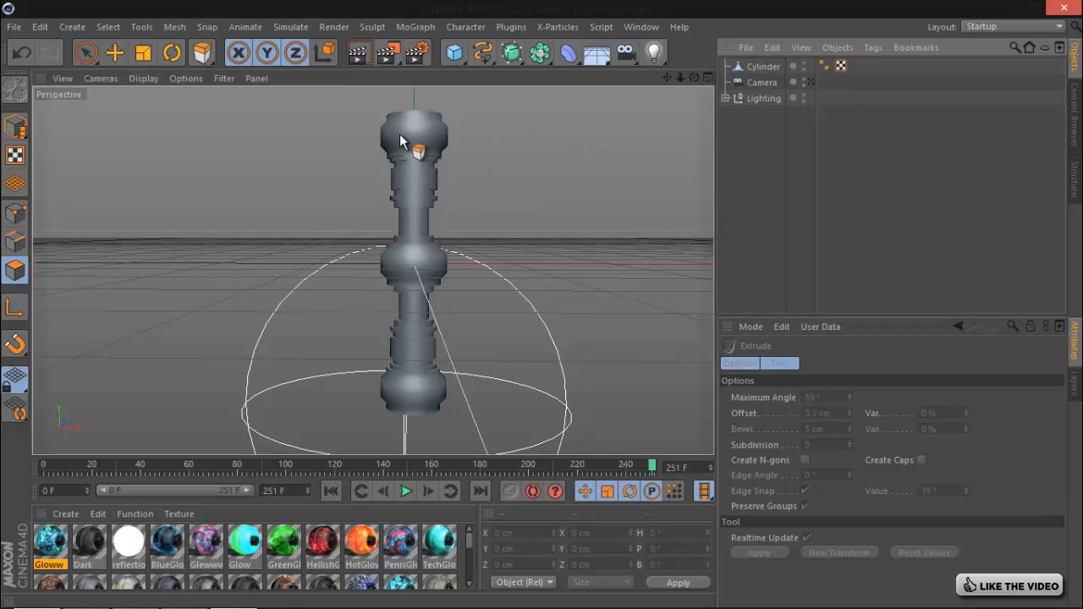
# - Add a Greebler plugin object and make the Cylinder its child
pyautogui.click(510, 26)
pyautogui.moveTo(581, 90)
pyautogui.click(668, 92)
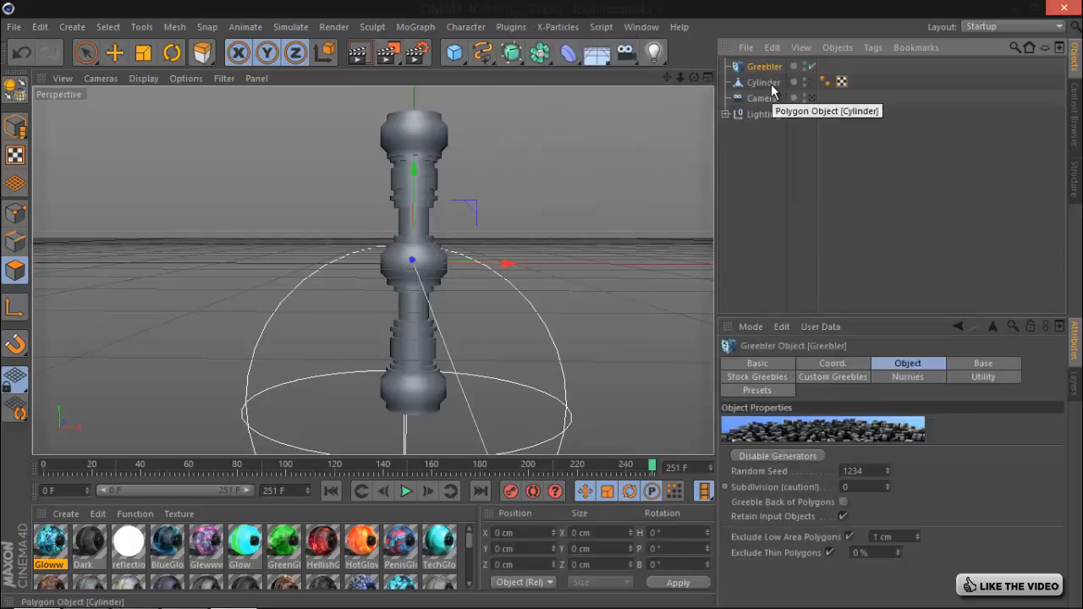
pyautogui.moveTo(762, 84); pyautogui.dragTo(762, 66)
# - Turn off Generate Greebles in the Greebler's stock greebles settings
pyautogui.click(760, 66)
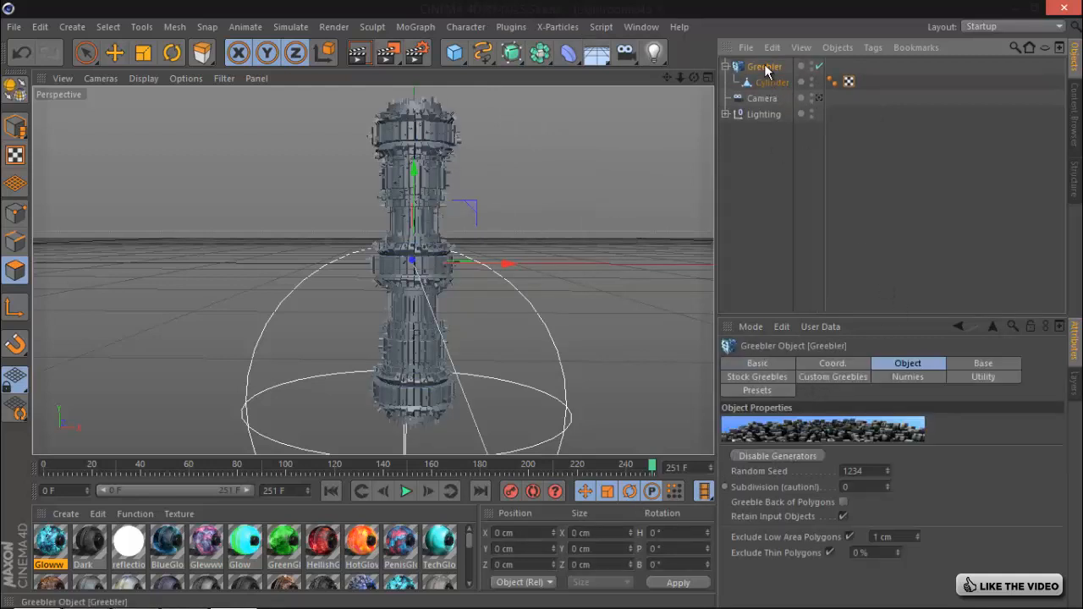
pyautogui.click(758, 378)
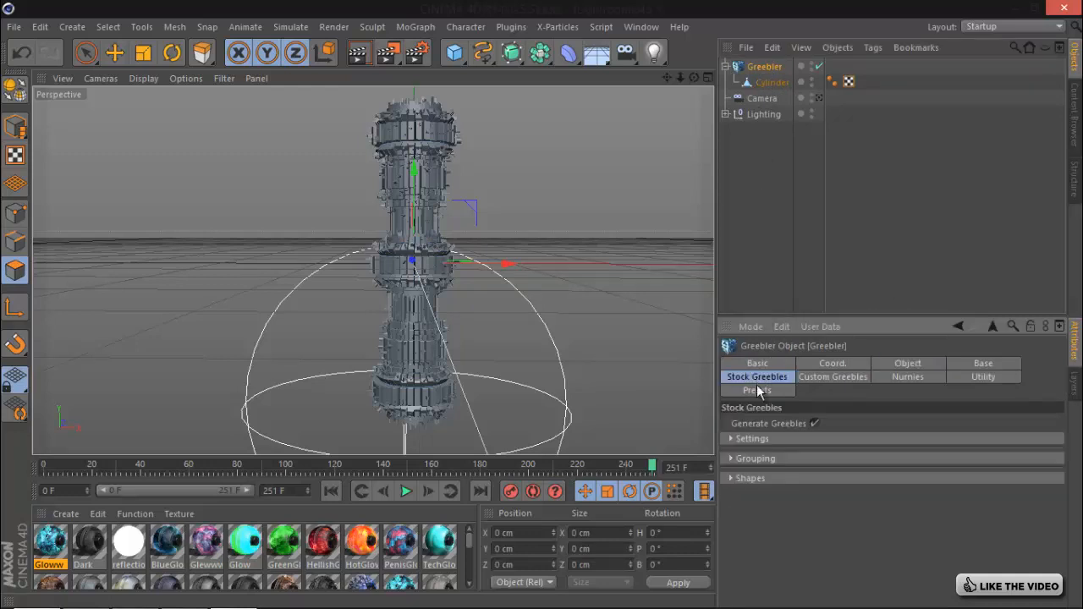
pyautogui.click(815, 423)
# - Set the Greebler's base height to a minimum of 1 cm and a maximum of 2 cm, and deselect it
pyautogui.click(984, 363)
pyautogui.click(843, 503)
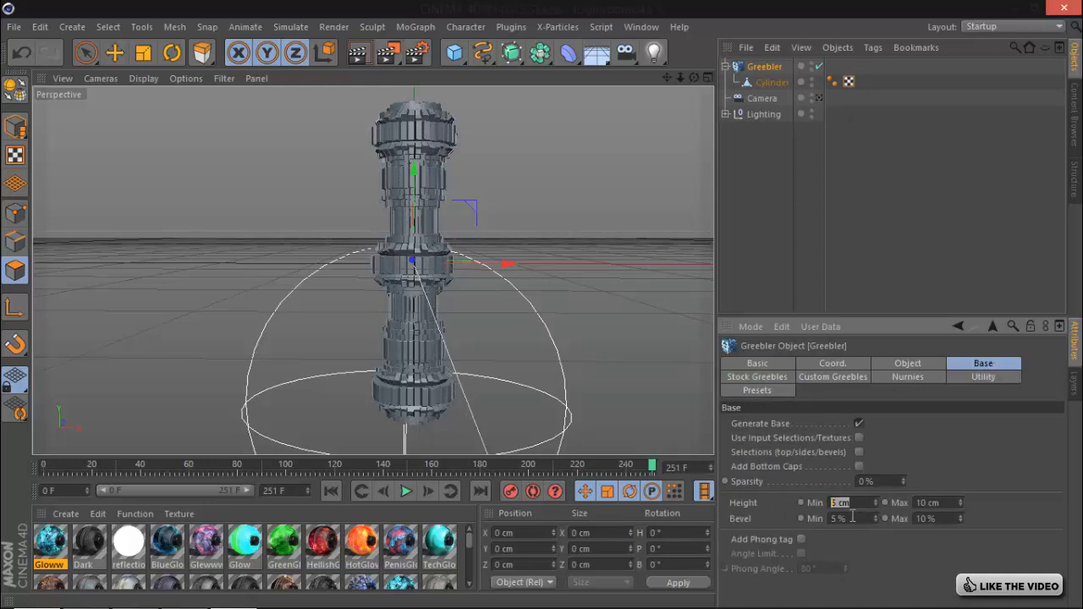
pyautogui.write('1')
pyautogui.press('Tab')
pyautogui.write('2')
pyautogui.press('Tab')
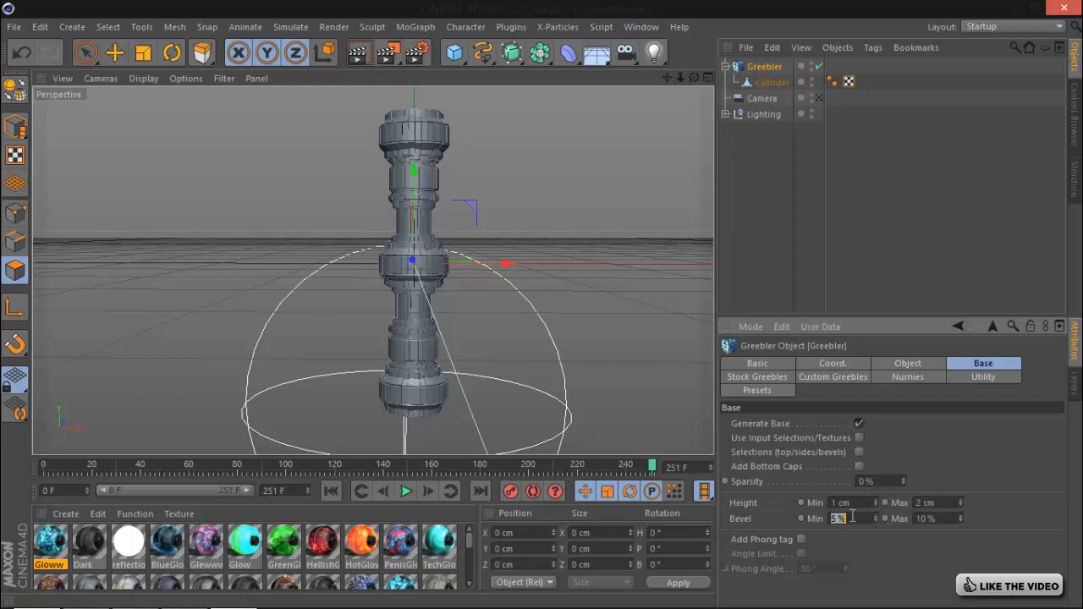
pyautogui.press('Tab')
pyautogui.click(904, 265)
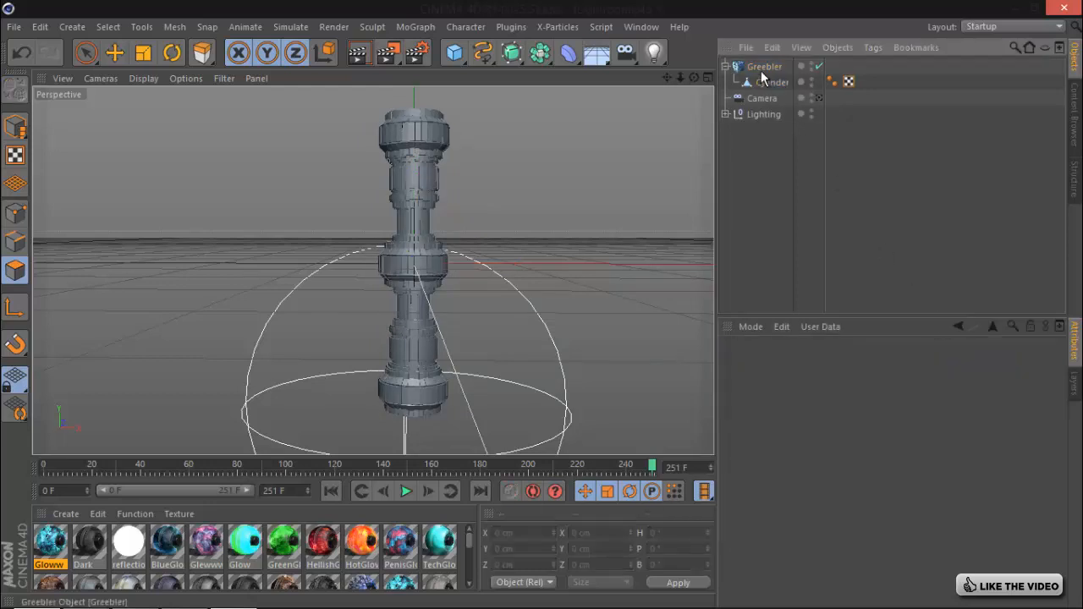
# - Select the Greebler together with its children and make it editable
pyautogui.rightClick(763, 71)
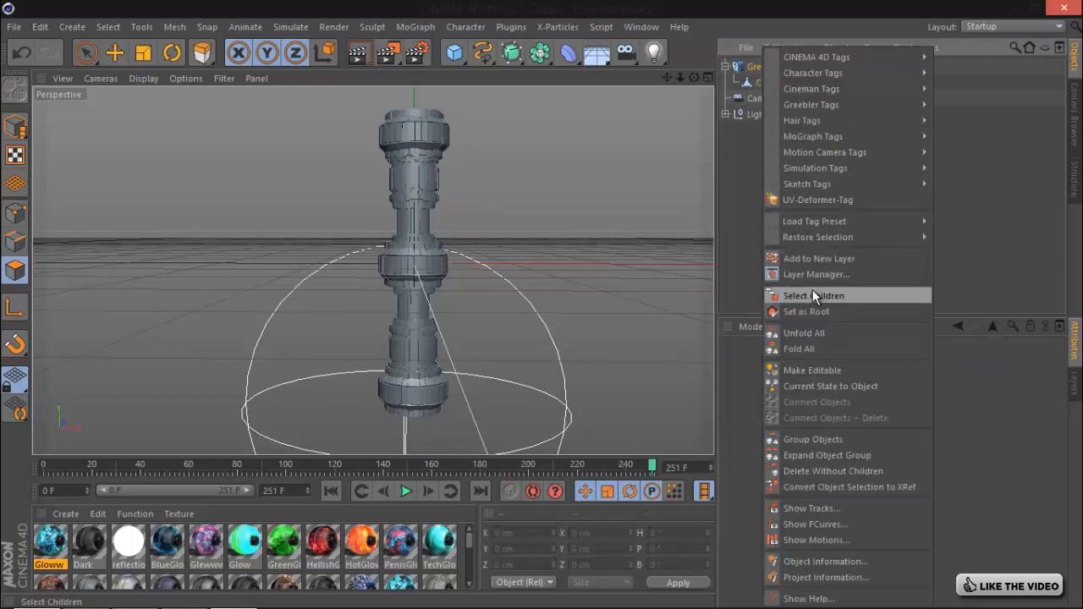
pyautogui.click(812, 290)
pyautogui.rightClick(767, 76)
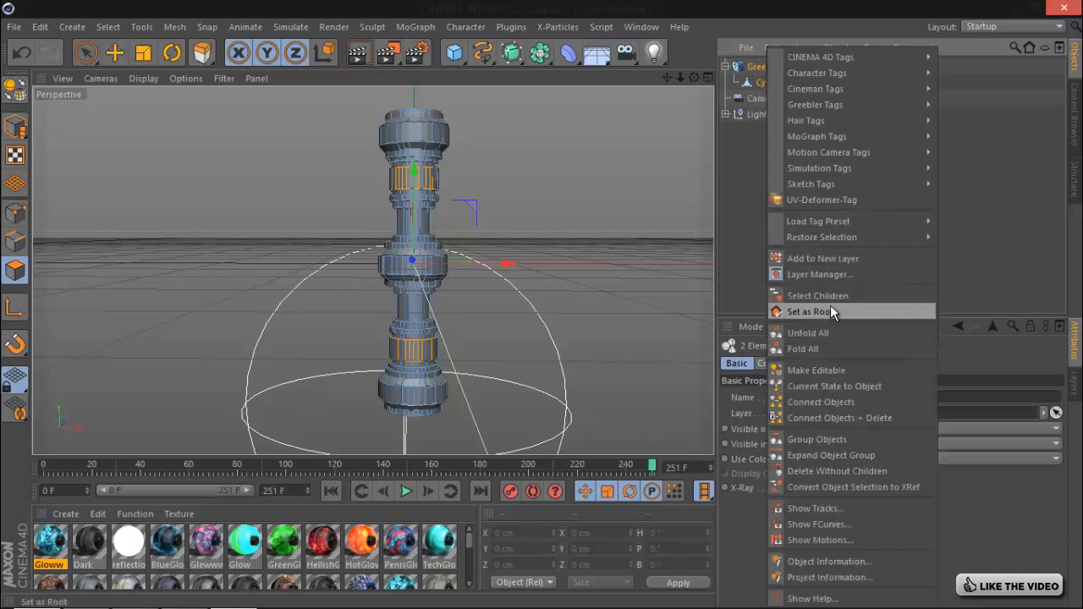
pyautogui.click(743, 202)
pyautogui.press('c')
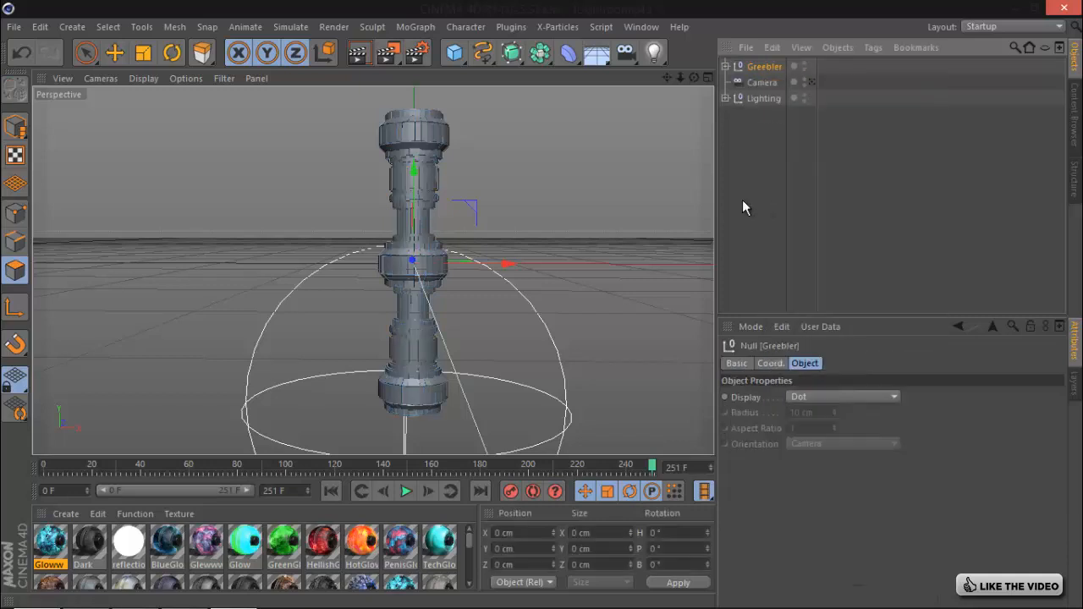
# - Merge the Greebler null and its children into one polygon object with Connect Objects + Delete, and return to Live Selection
pyautogui.rightClick(767, 68)
pyautogui.click(829, 299)
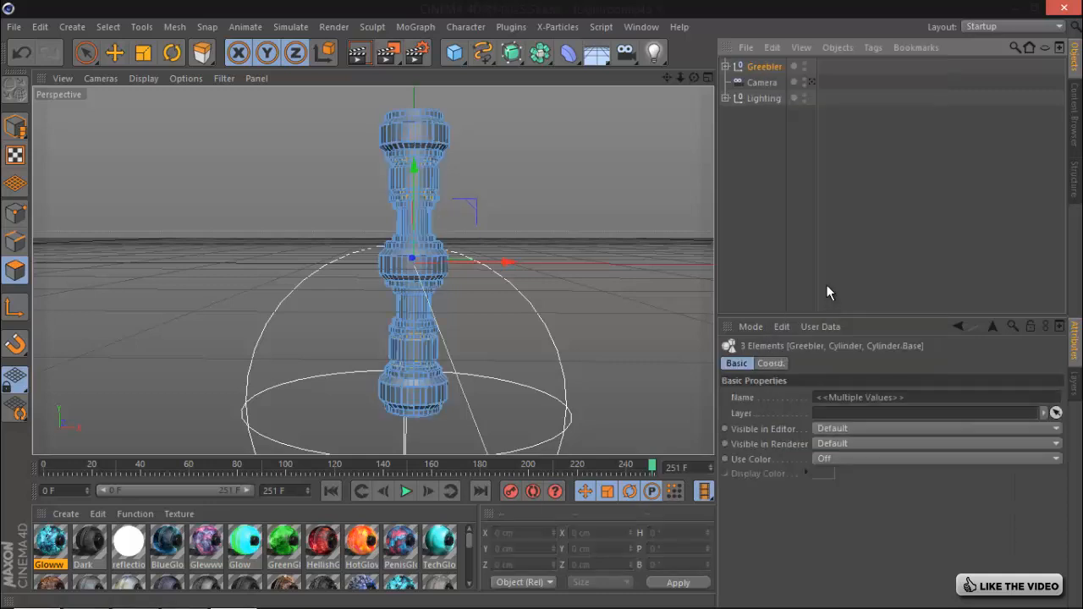
pyautogui.rightClick(764, 72)
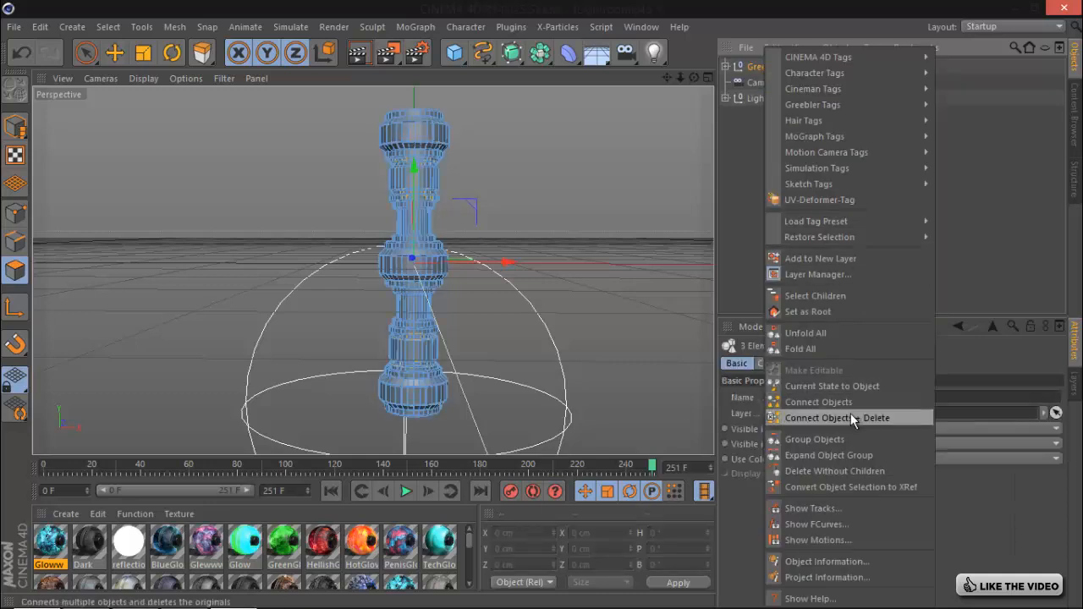
pyautogui.click(787, 416)
pyautogui.press('d')
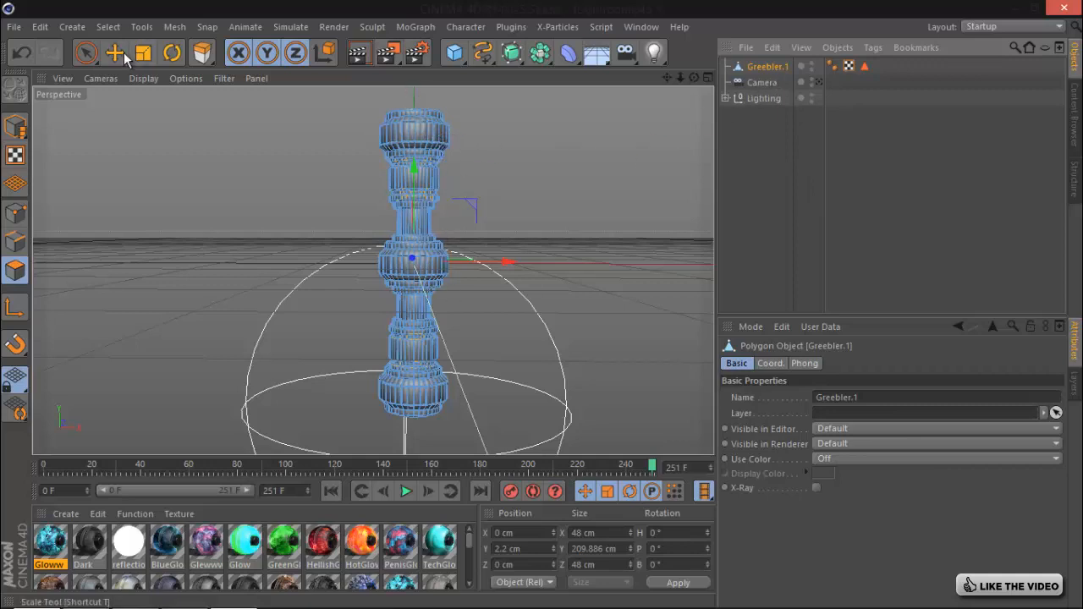
pyautogui.click(87, 54)
pyautogui.click(775, 217)
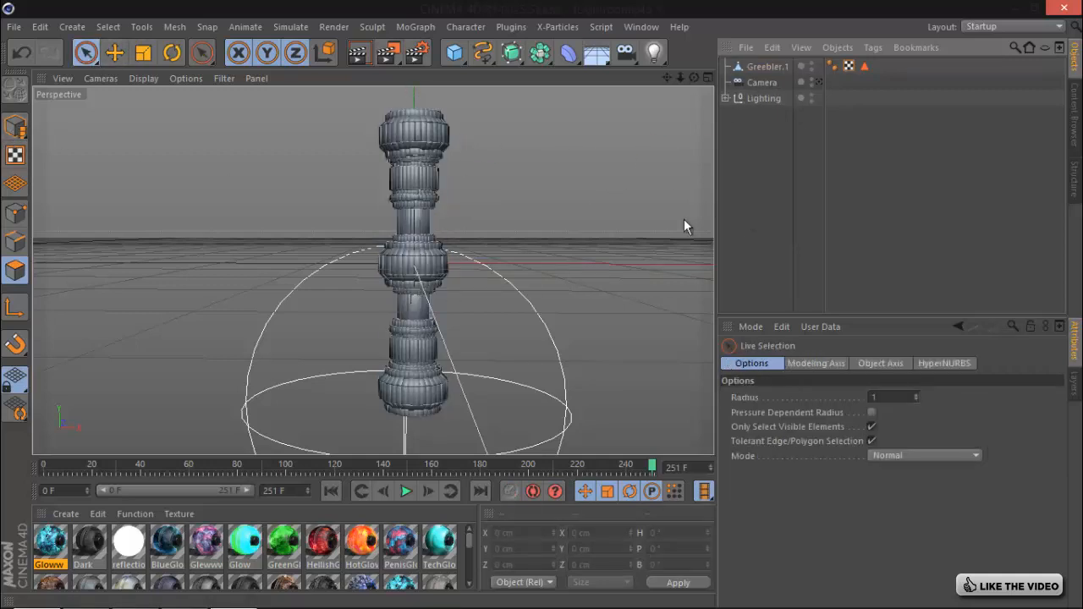
# - Try removing the Phong tag from the merged Greebler.1 object
pyautogui.click(832, 66)
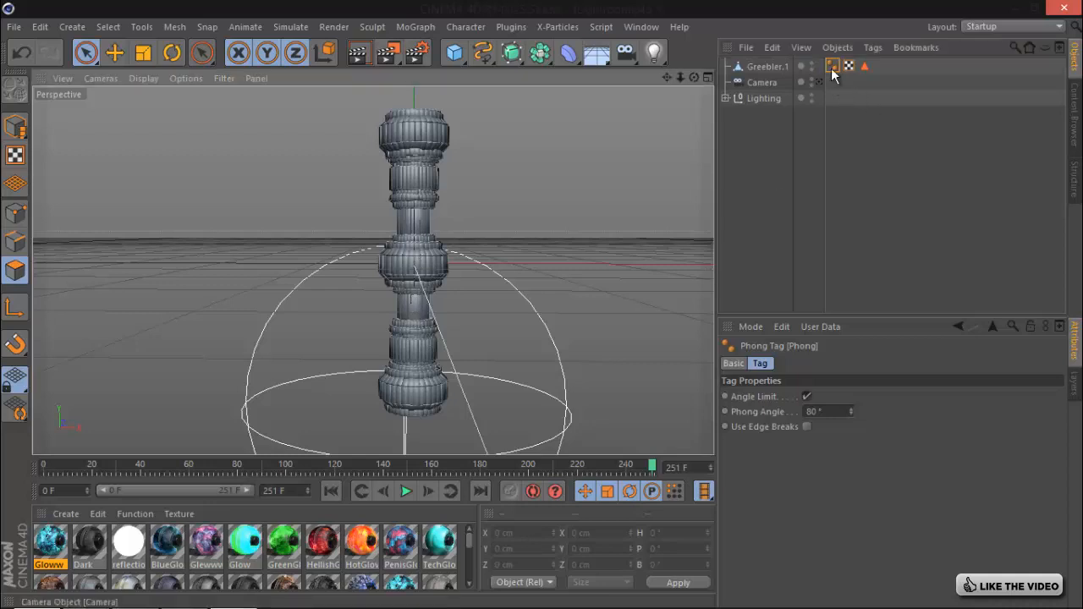
pyautogui.press('Delete')
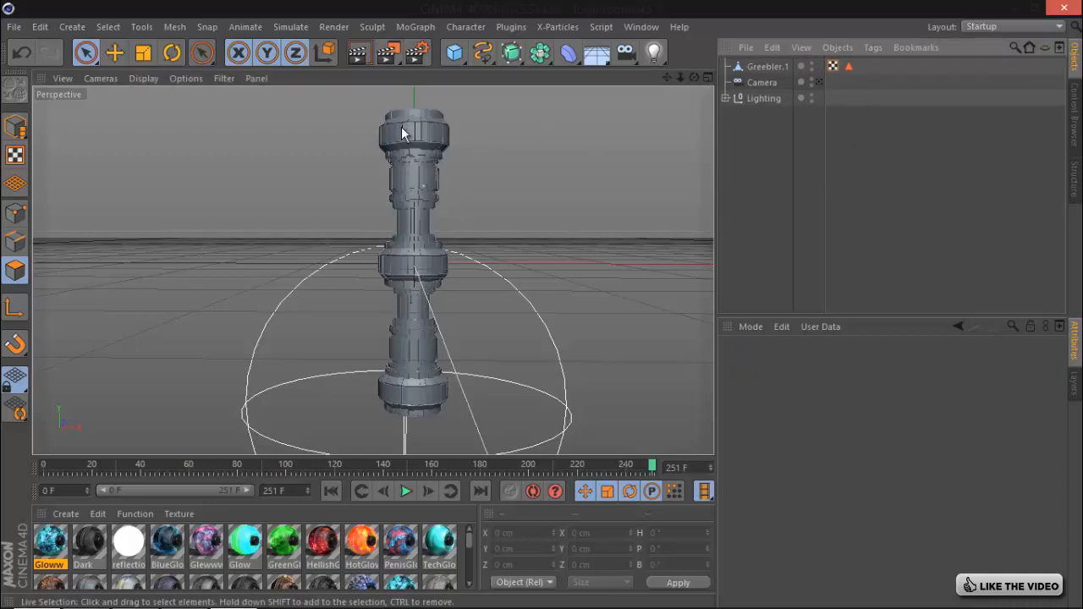
pyautogui.hotkey('ctrl', 'z')
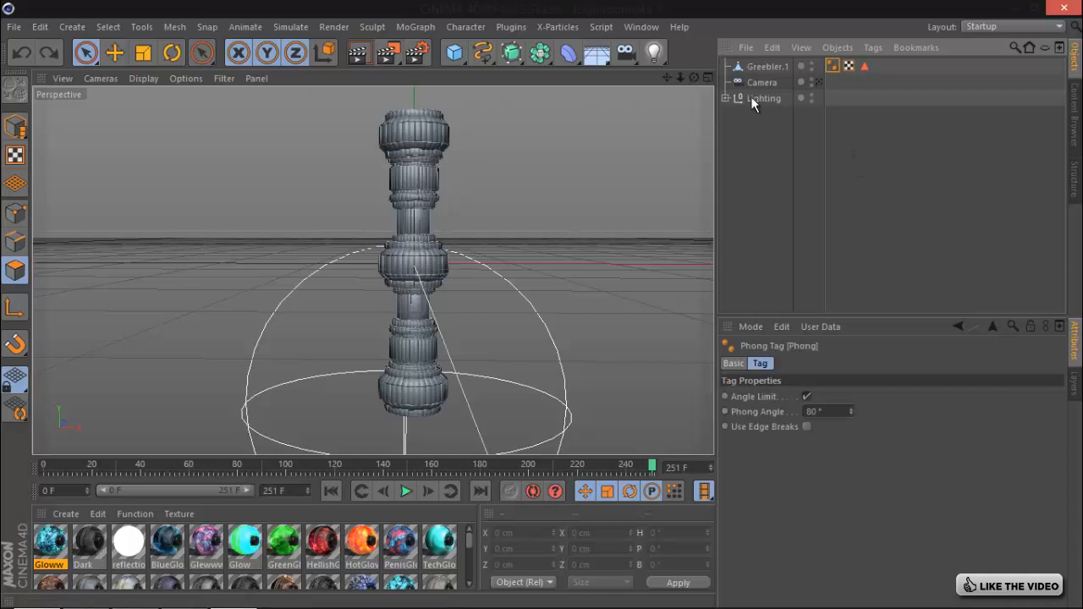
# - Loop-select the wide polygon band at the lower end of the merged Greebler.1 object
pyautogui.click(767, 66)
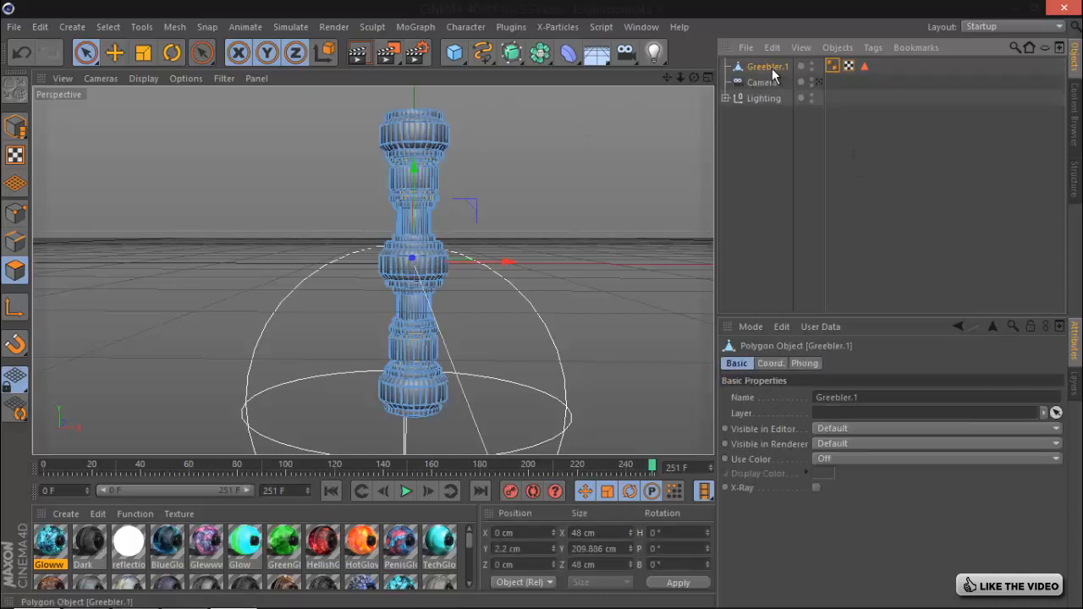
pyautogui.click(84, 54)
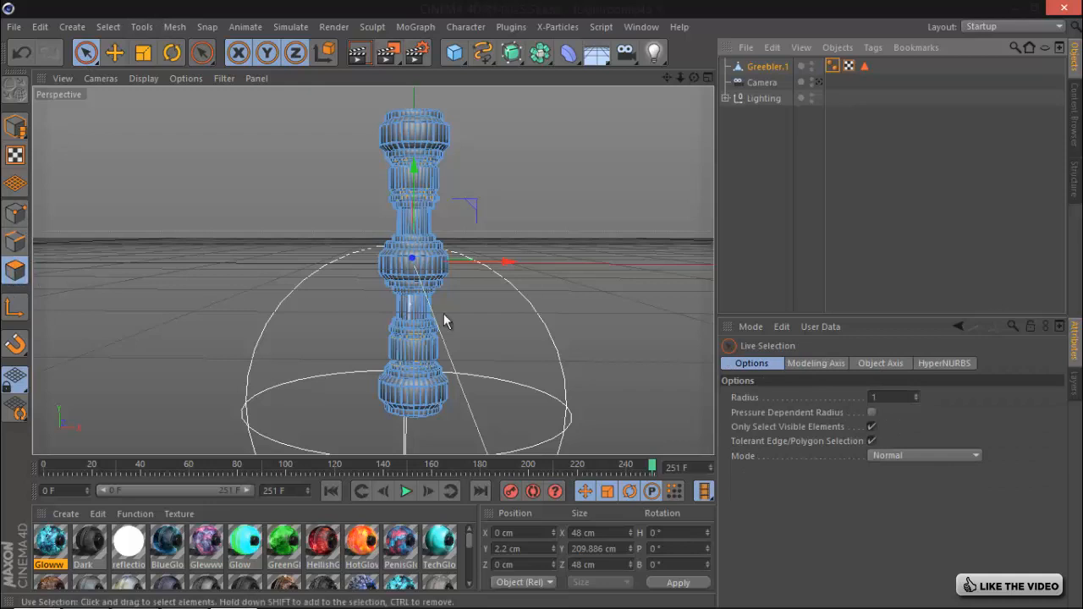
pyautogui.press('v')
pyautogui.moveTo(489, 309)
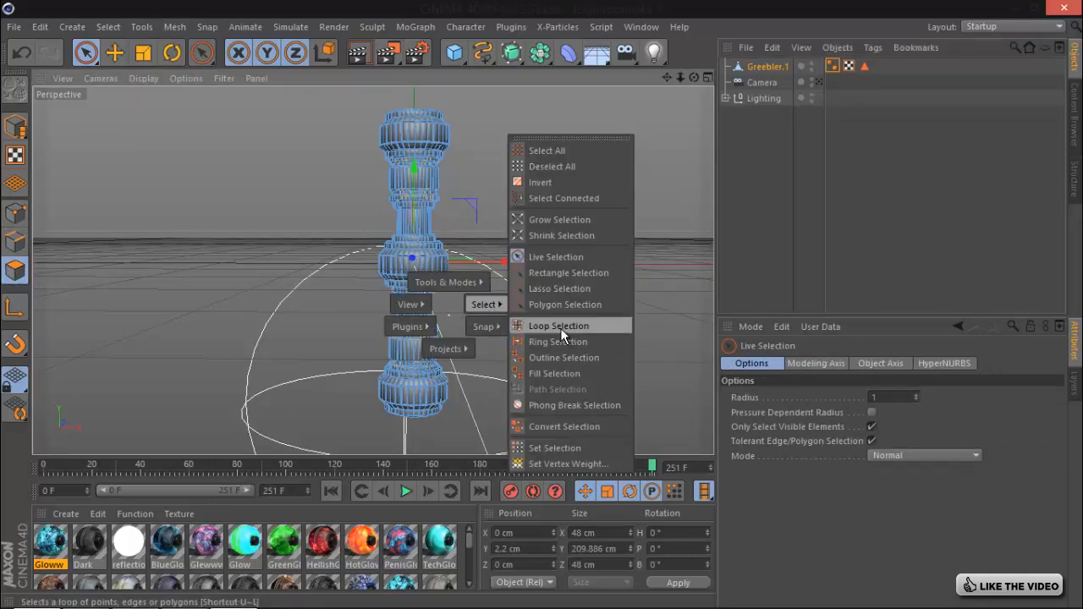
pyautogui.click(558, 326)
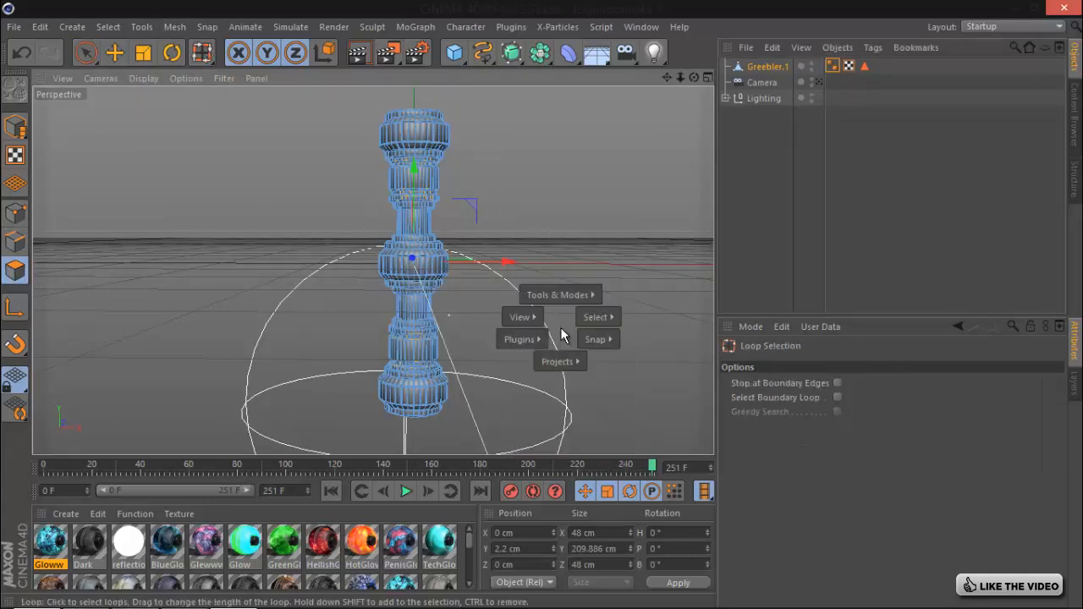
pyautogui.click(427, 404)
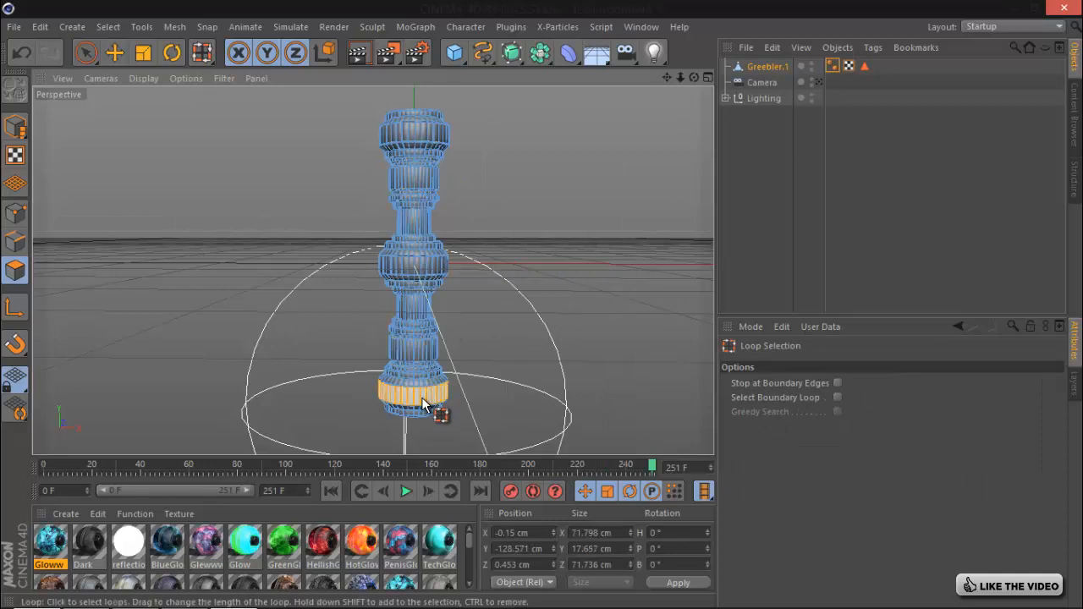
# - Add the middle and upper wide bands and both narrower bands to the loop selection, and apply the Gloww material to the selected polygons
pyautogui.keyDown('shift'); pyautogui.click(425, 281); pyautogui.keyUp('shift')
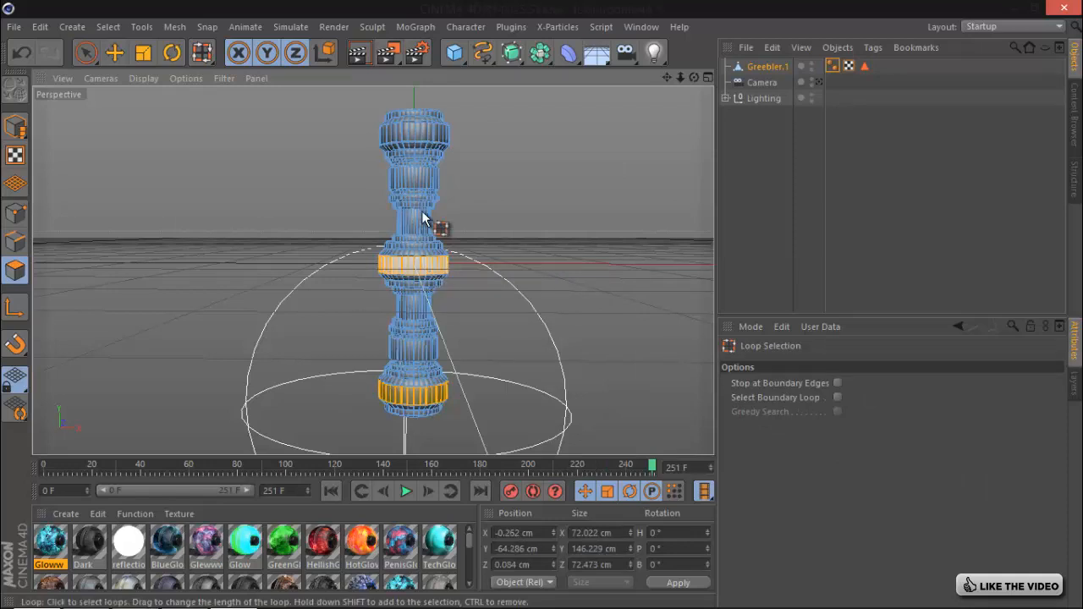
pyautogui.keyDown('shift'); pyautogui.click(423, 133); pyautogui.keyUp('shift')
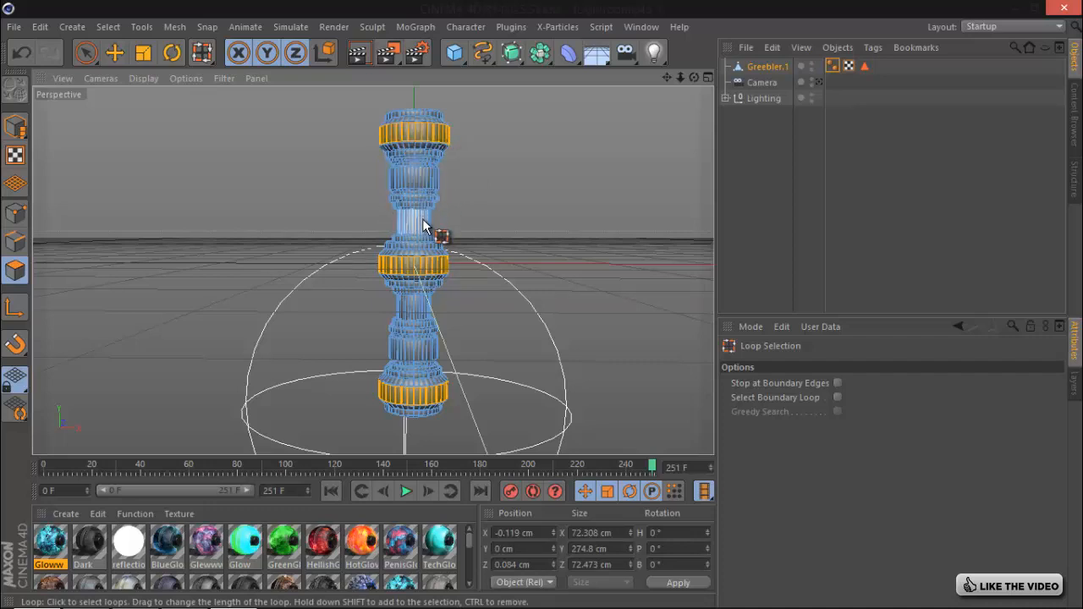
pyautogui.keyDown('shift'); pyautogui.click(421, 178); pyautogui.keyUp('shift')
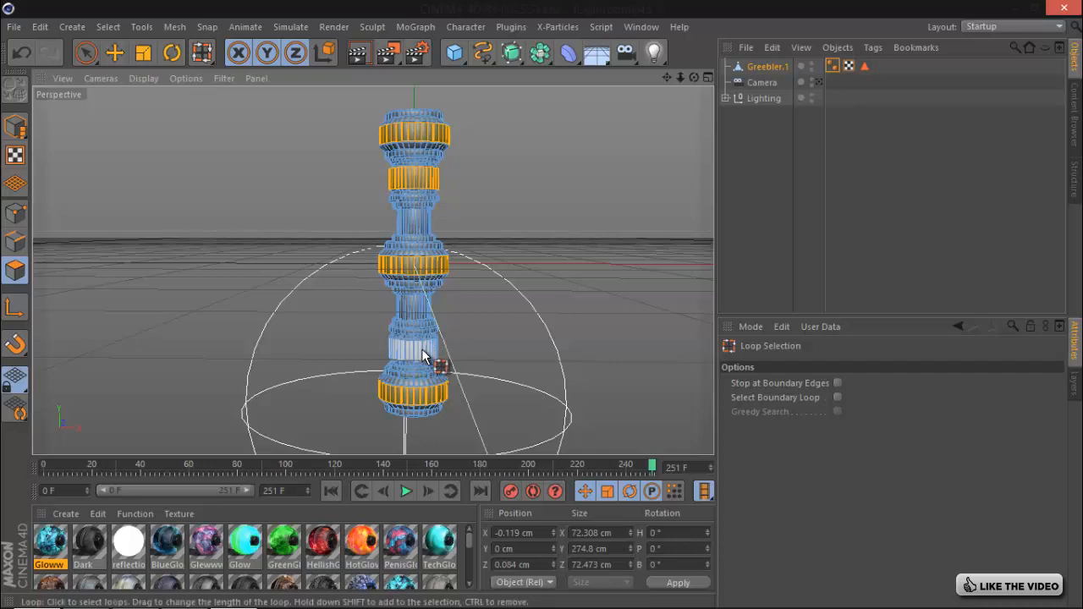
pyautogui.keyDown('shift'); pyautogui.click(421, 349); pyautogui.keyUp('shift')
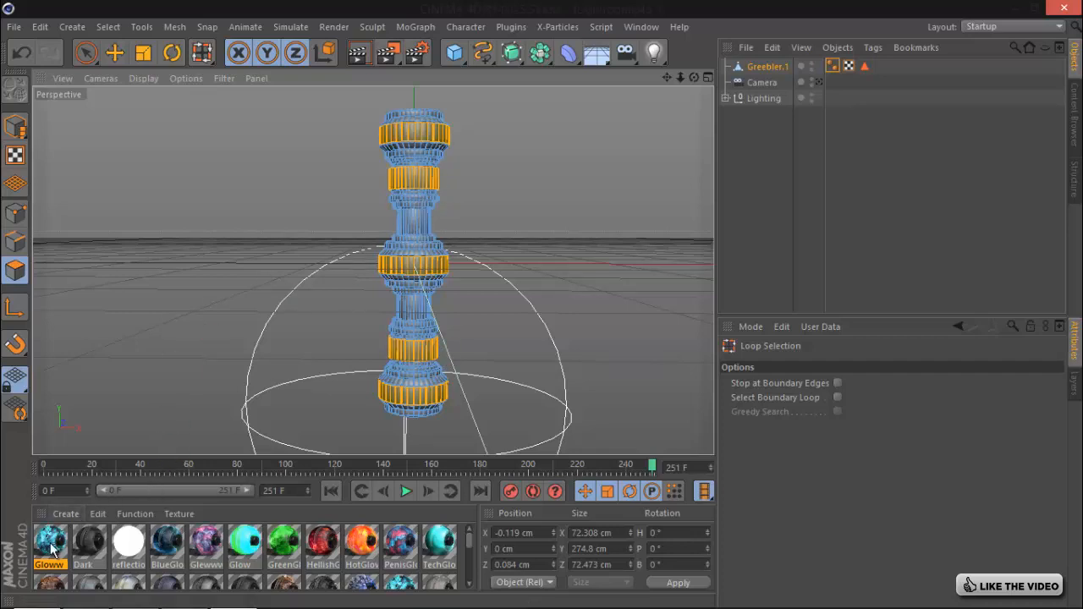
pyautogui.moveTo(51, 548); pyautogui.dragTo(416, 180)
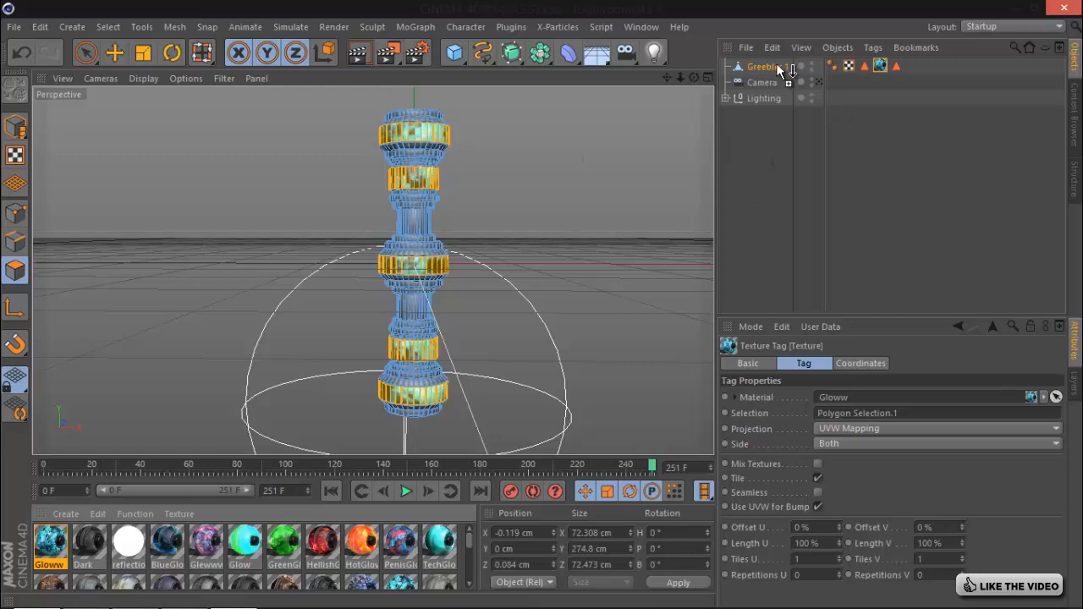
# - Apply the Dark material to Greebler.1 and move its texture tag ahead of the other tags
pyautogui.moveTo(776, 63); pyautogui.dragTo(776, 65)
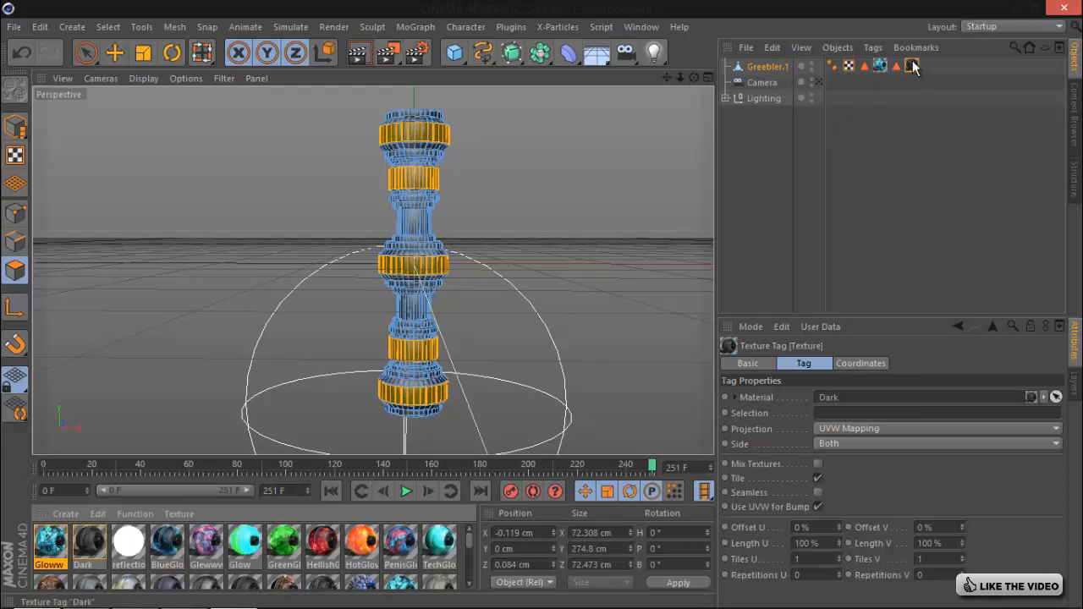
pyautogui.click(771, 152)
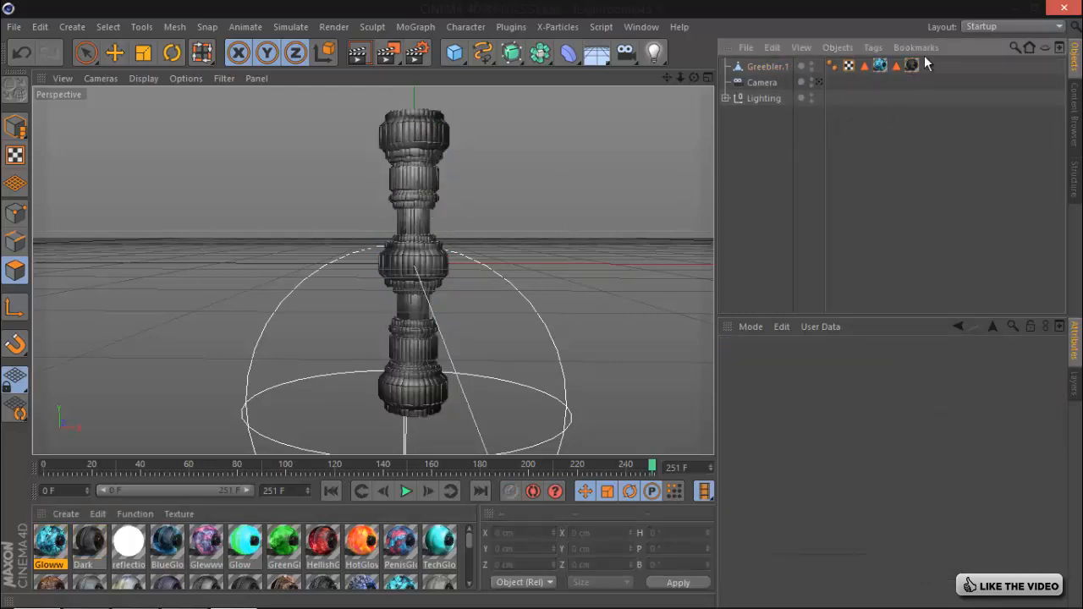
pyautogui.moveTo(912, 65); pyautogui.dragTo(838, 70)
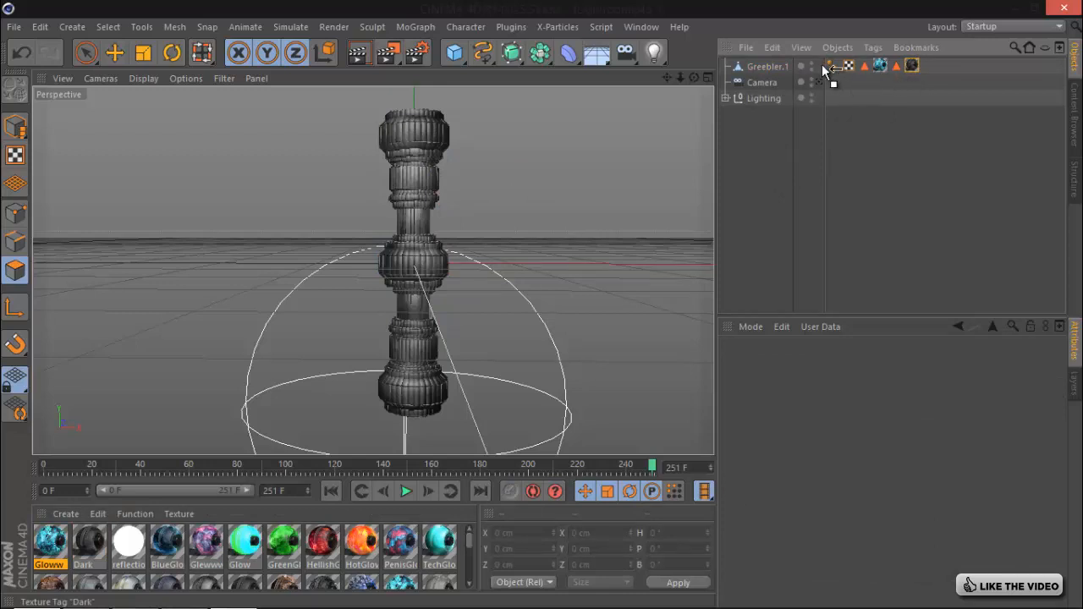
pyautogui.moveTo(827, 70); pyautogui.dragTo(822, 65)
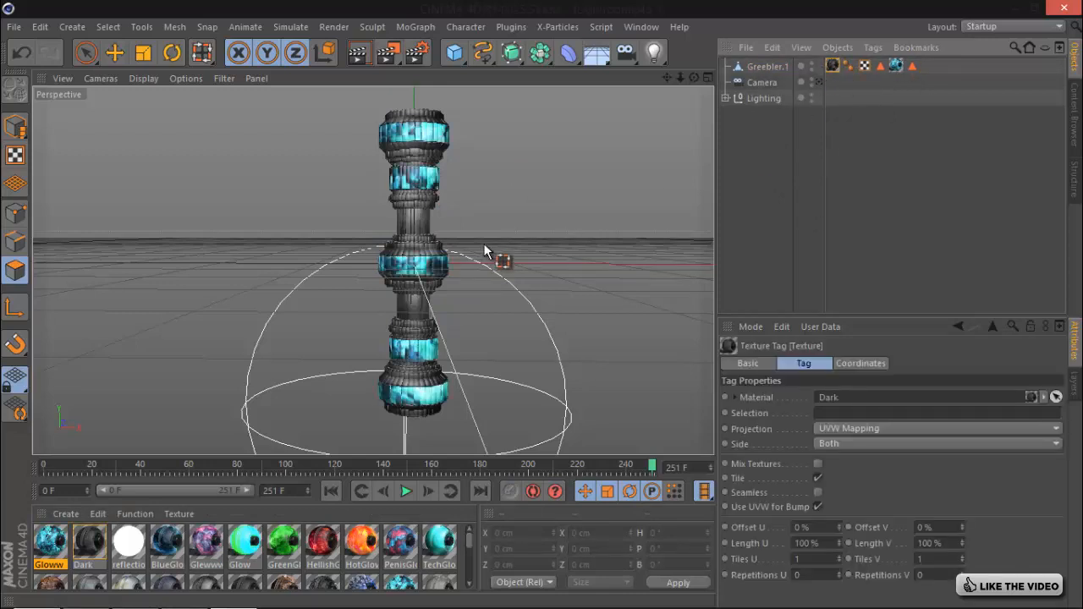
# - Switch Greebler.1 to model mode with the Move tool and hide it in both the editor and the renderer
pyautogui.click(766, 68)
pyautogui.click(115, 53)
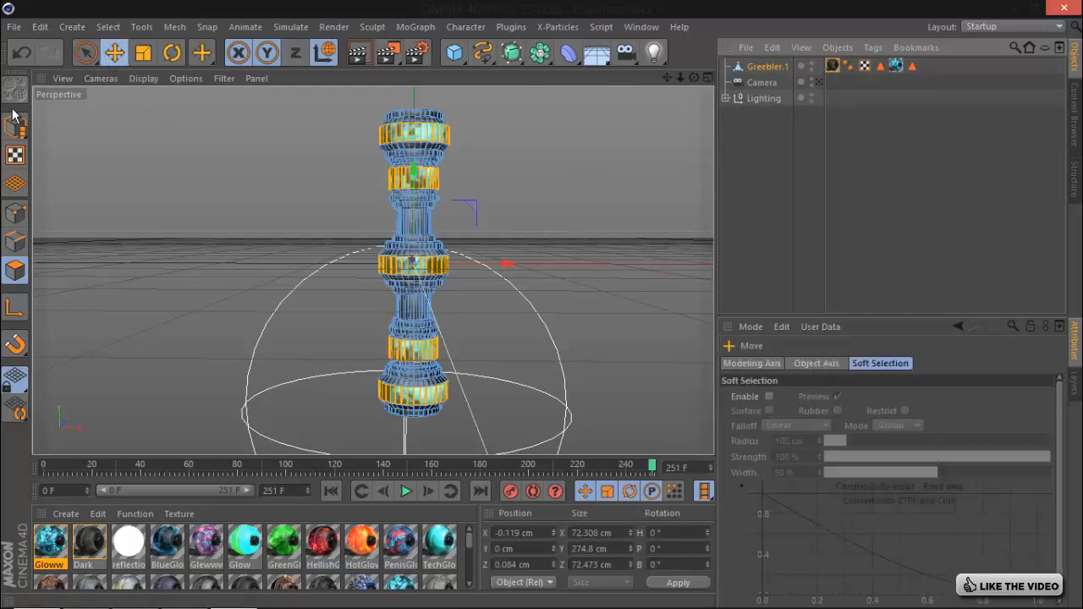
pyautogui.click(812, 65)
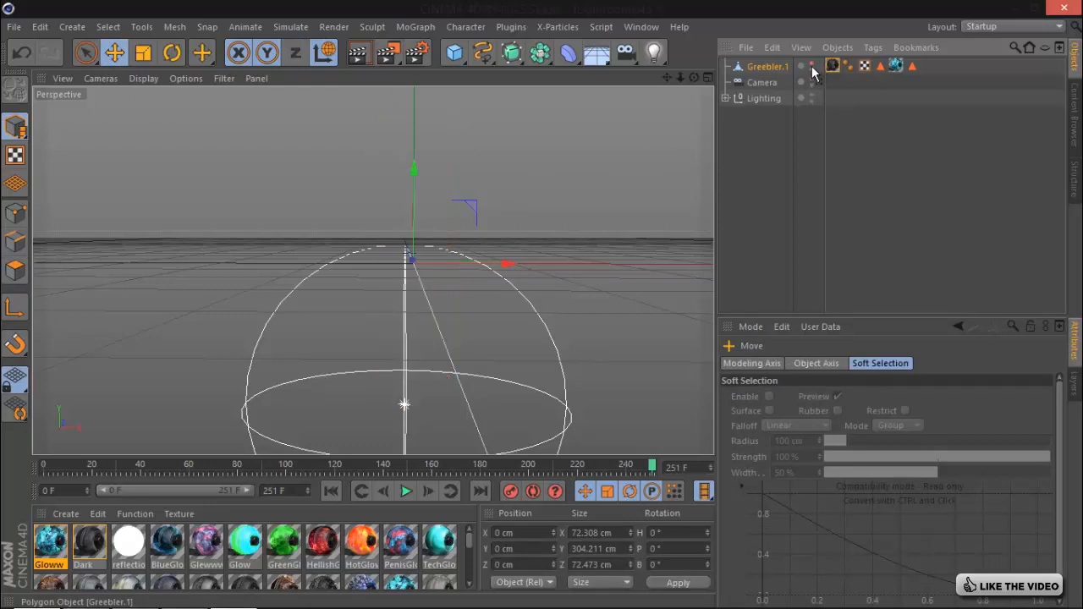
pyautogui.click(811, 71)
pyautogui.click(757, 115)
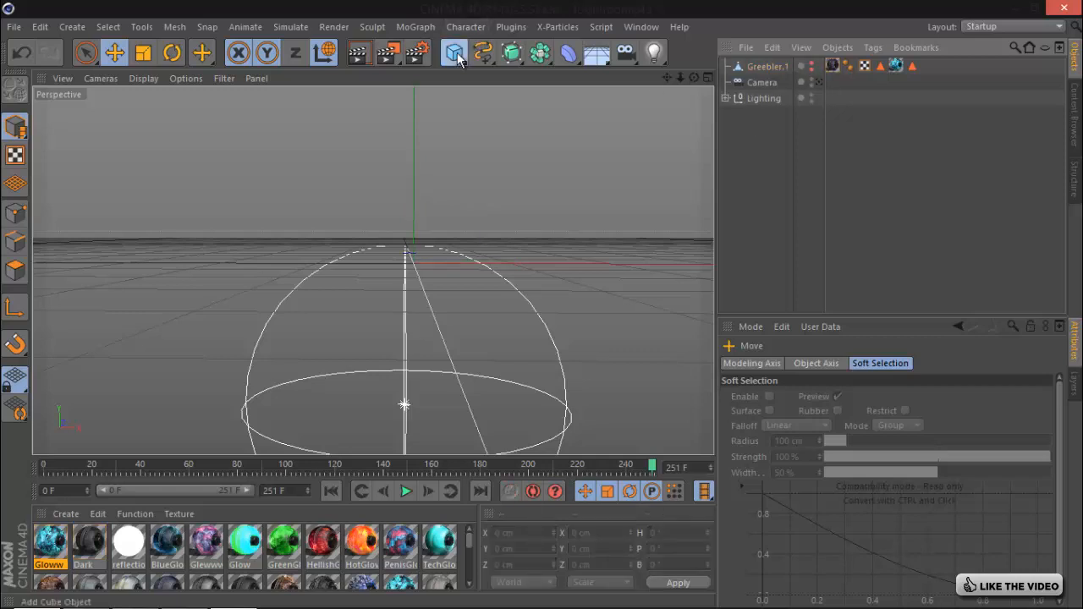
# - Add a new cylinder with a radius of 15 cm and a height of 300 cm
pyautogui.click(456, 53)
pyautogui.click(778, 75)
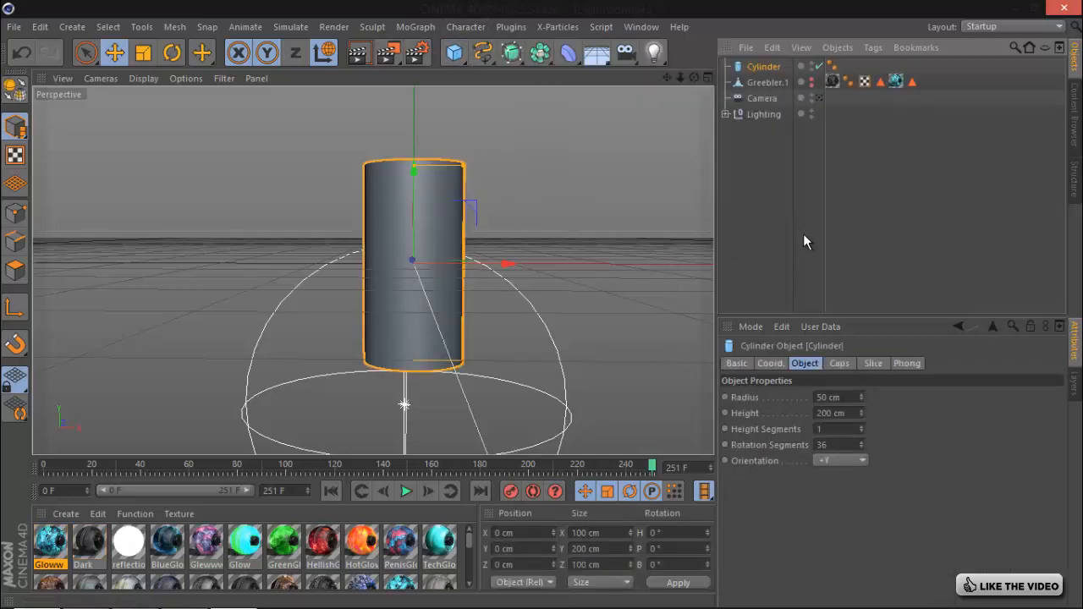
pyautogui.moveTo(462, 163); pyautogui.dragTo(432, 168)
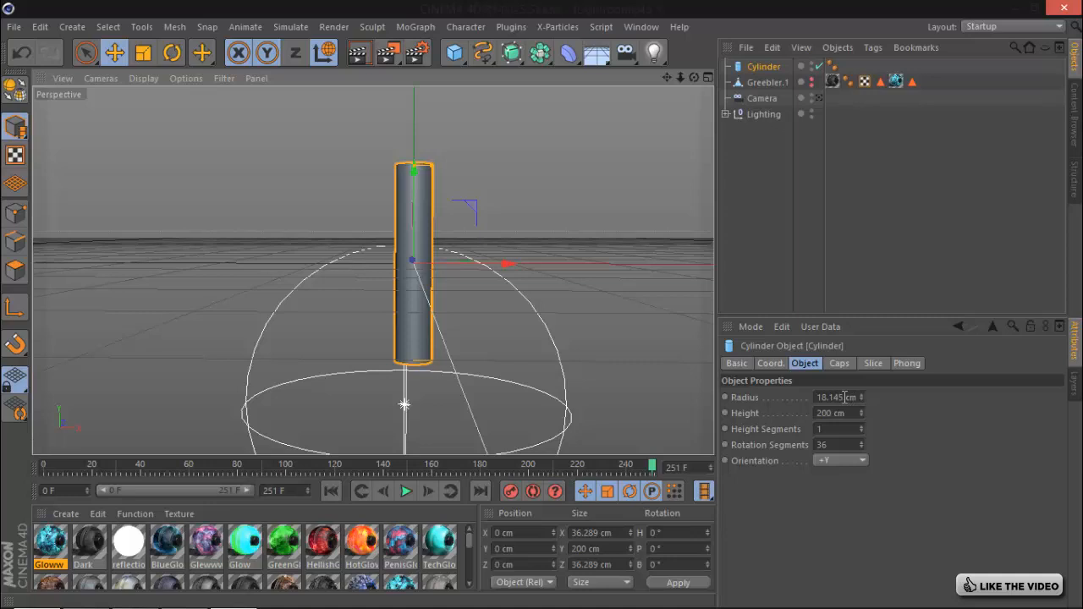
pyautogui.click(837, 397)
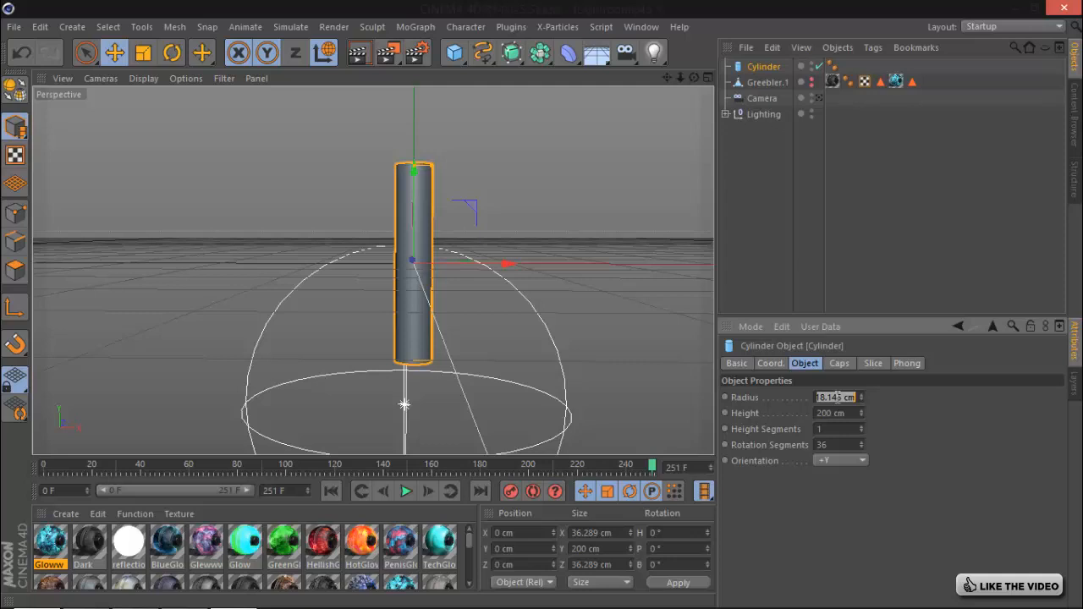
pyautogui.write('15')
pyautogui.press('Return')
pyautogui.moveTo(851, 413); pyautogui.dragTo(738, 405)
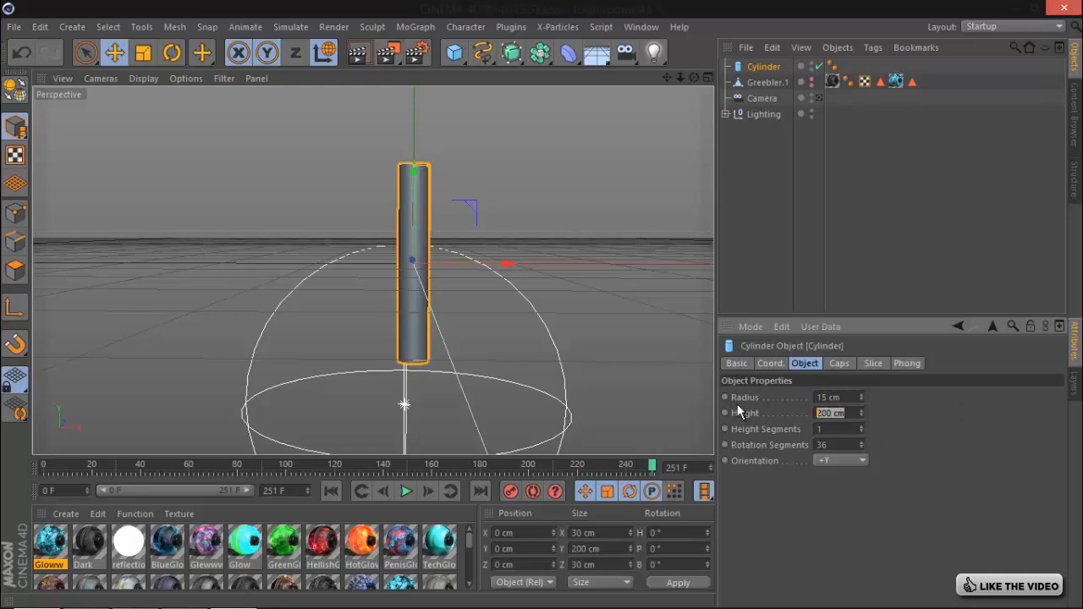
pyautogui.write('300')
pyautogui.press('Return')
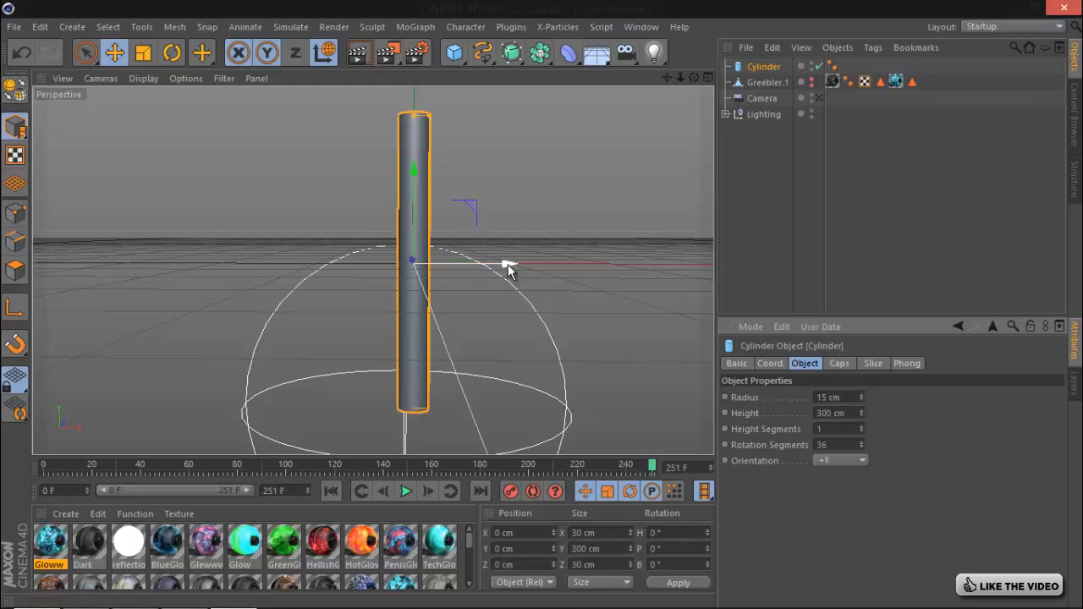
# - Set the cylinder's height segments to 7 and make it editable
pyautogui.moveTo(694, 78); pyautogui.dragTo(543, 305)
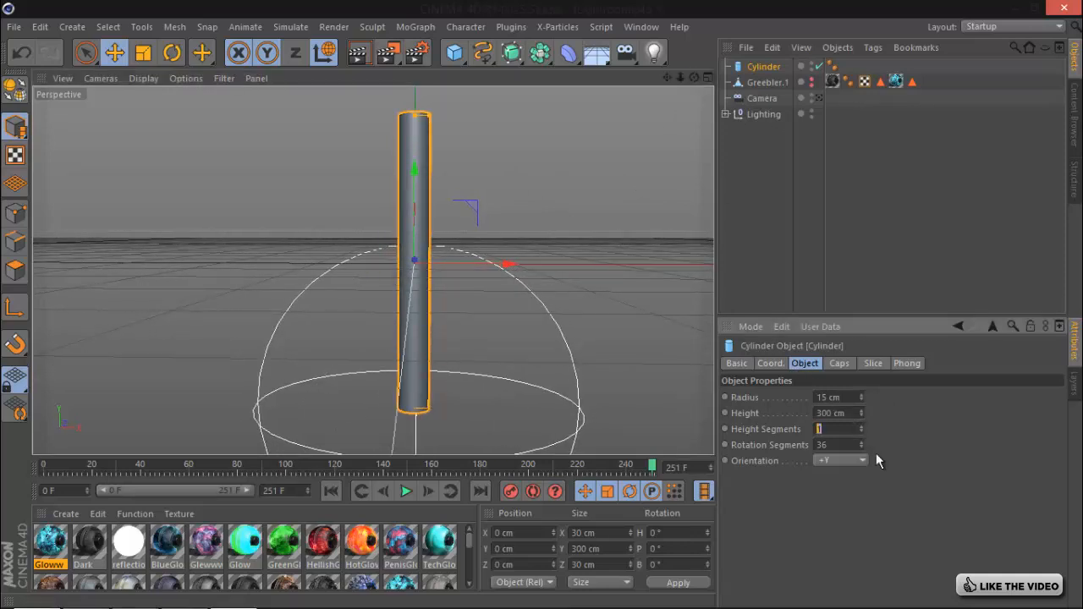
pyautogui.press('Tab')
pyautogui.write('7')
pyautogui.click(875, 235)
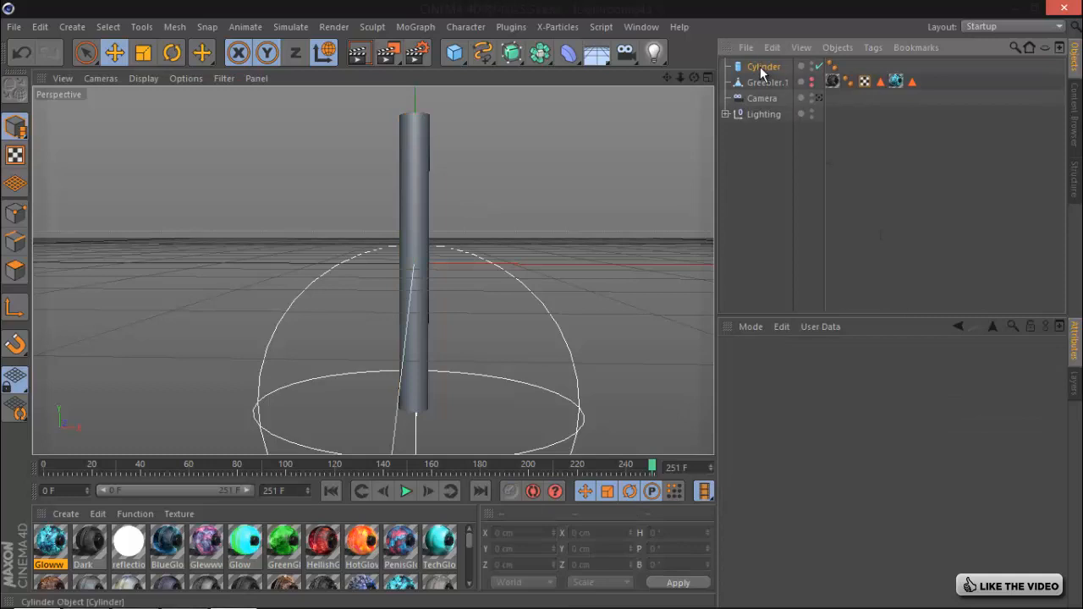
pyautogui.click(760, 66)
pyautogui.press('c')
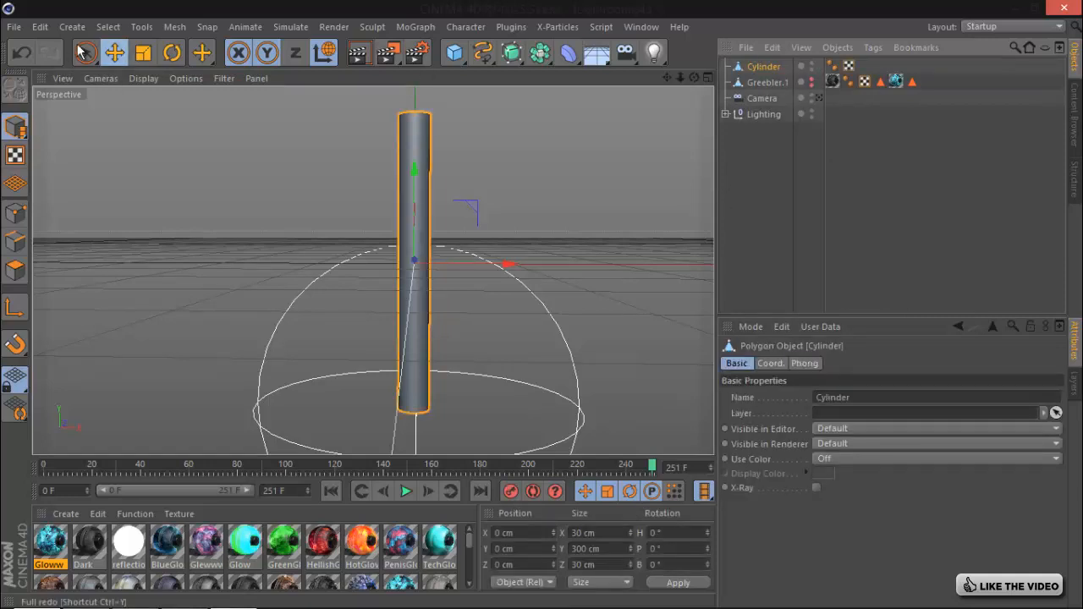
# - Loop-select the uppermost and lowermost polygon bands of the cylinder in polygon mode
pyautogui.click(86, 53)
pyautogui.click(16, 269)
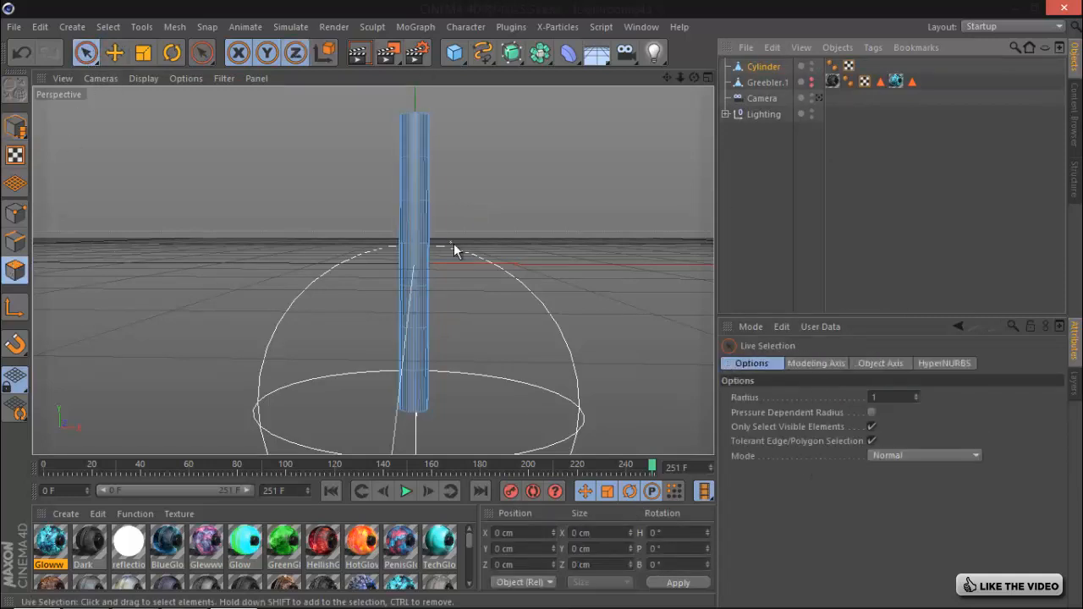
pyautogui.press('v')
pyautogui.moveTo(526, 324)
pyautogui.click(559, 343)
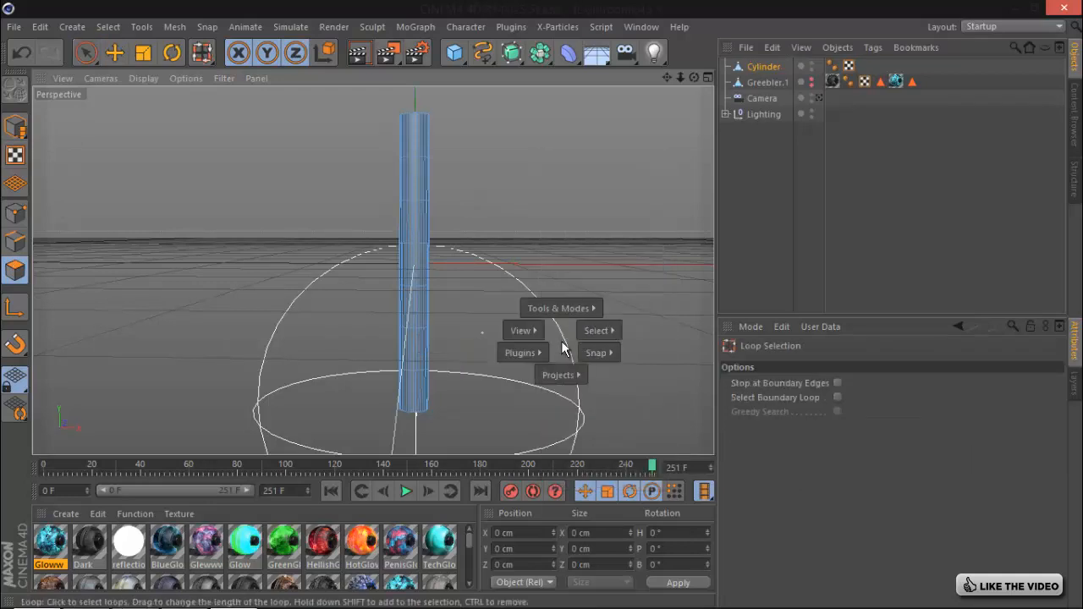
pyautogui.click(421, 143)
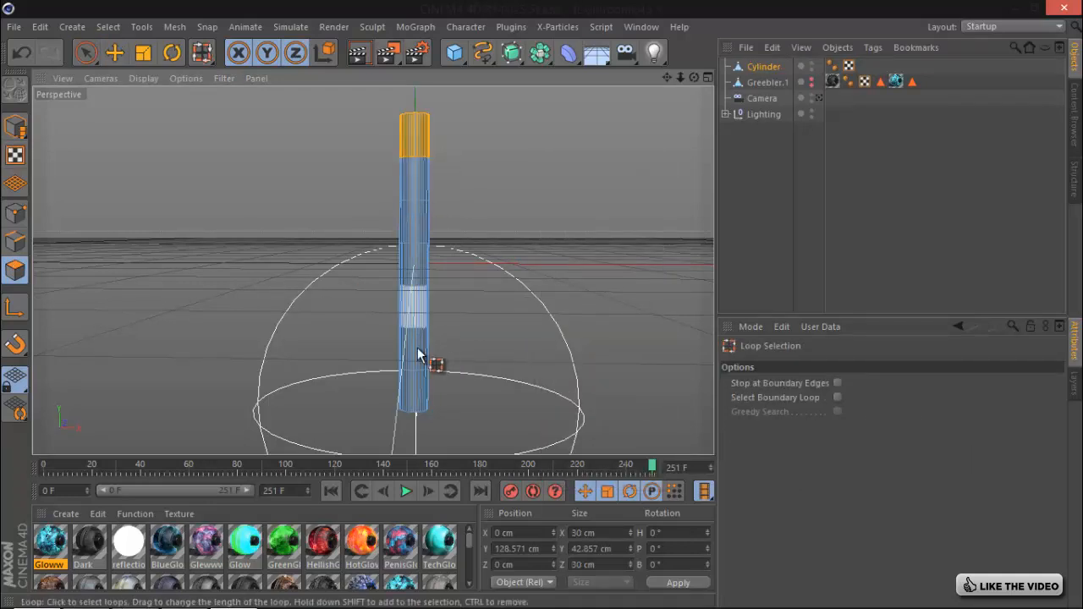
pyautogui.keyDown('shift'); pyautogui.click(416, 394); pyautogui.keyUp('shift')
# - Extrude the two selected end bands outward about 3.4 cm and inset them about 5.2 cm with Extrude Inner
pyautogui.rightClick(486, 263)
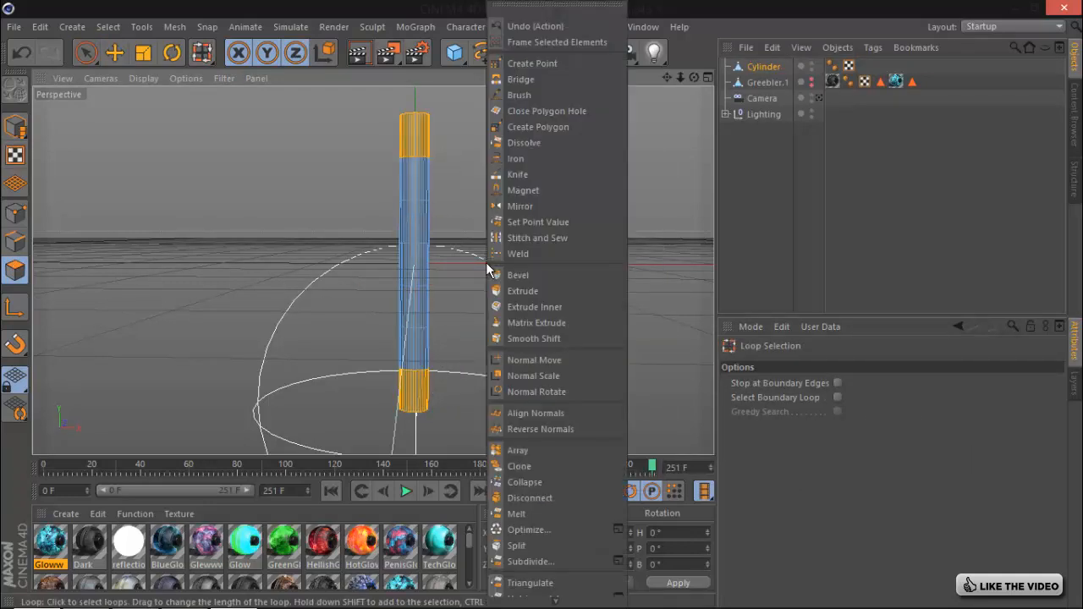
pyautogui.click(541, 290)
pyautogui.moveTo(528, 302); pyautogui.dragTo(542, 305)
pyautogui.rightClick(472, 338)
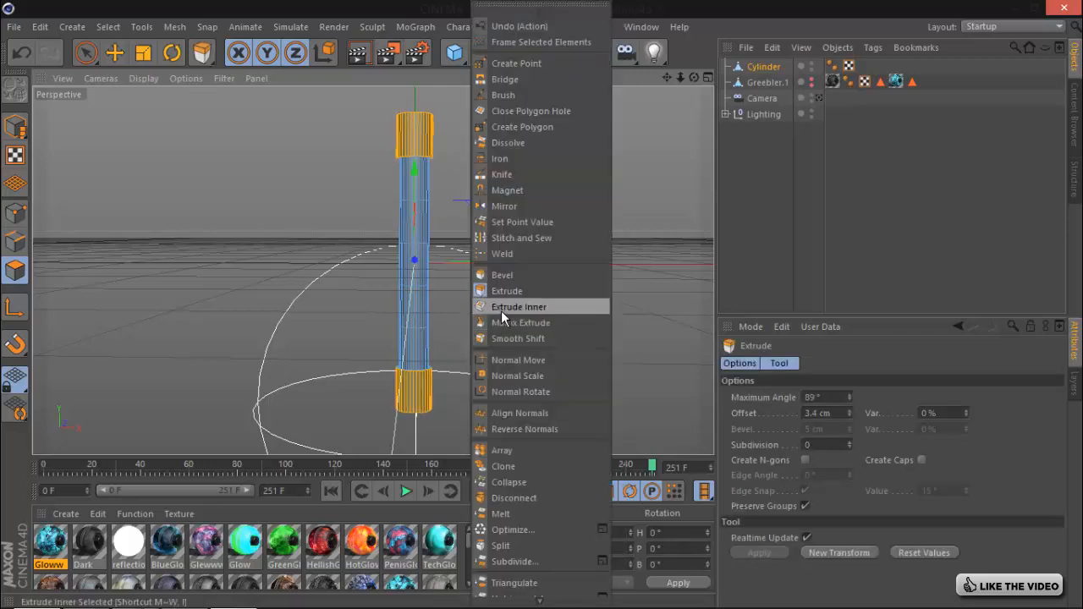
pyautogui.click(501, 308)
# - Extrude the selected end bands inward by about -2.9 cm and inset them about 4.3 cm with Extrude Inner
pyautogui.rightClick(542, 305)
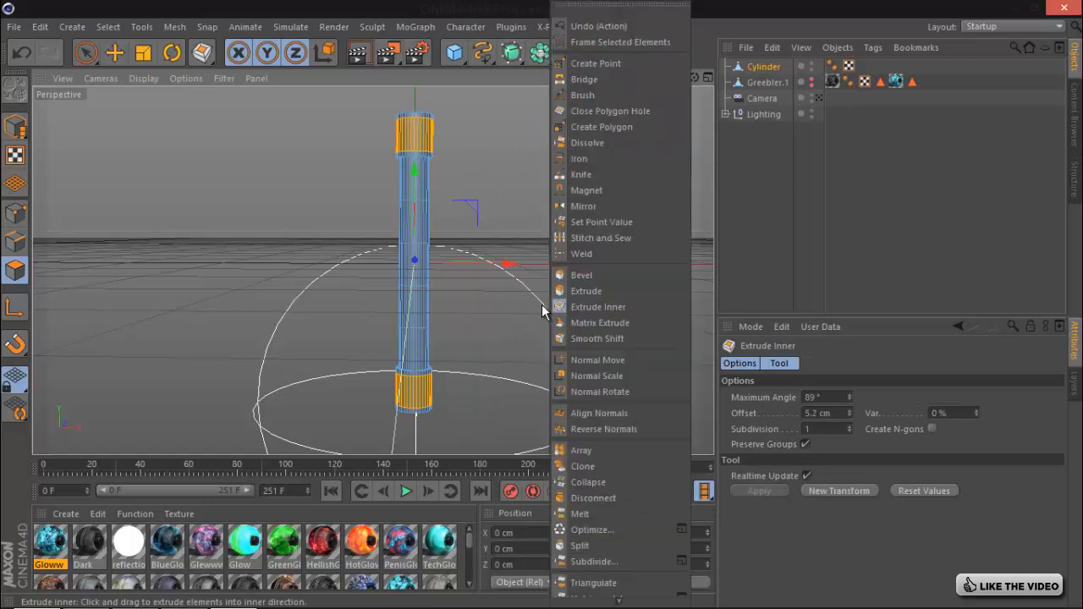
pyautogui.click(586, 290)
pyautogui.moveTo(585, 307); pyautogui.dragTo(542, 305)
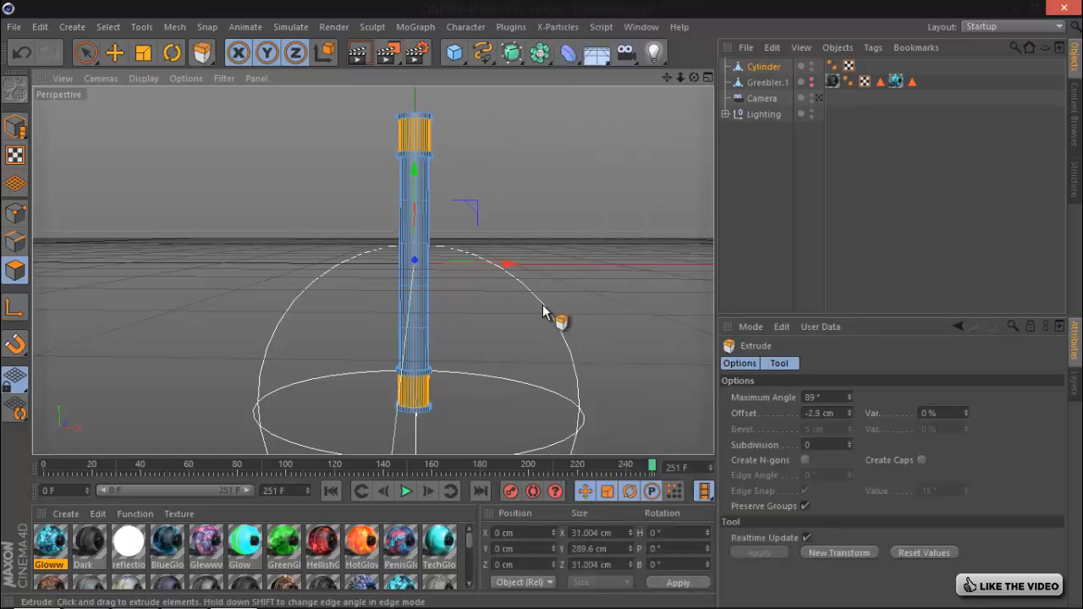
pyautogui.rightClick(581, 323)
pyautogui.click(619, 307)
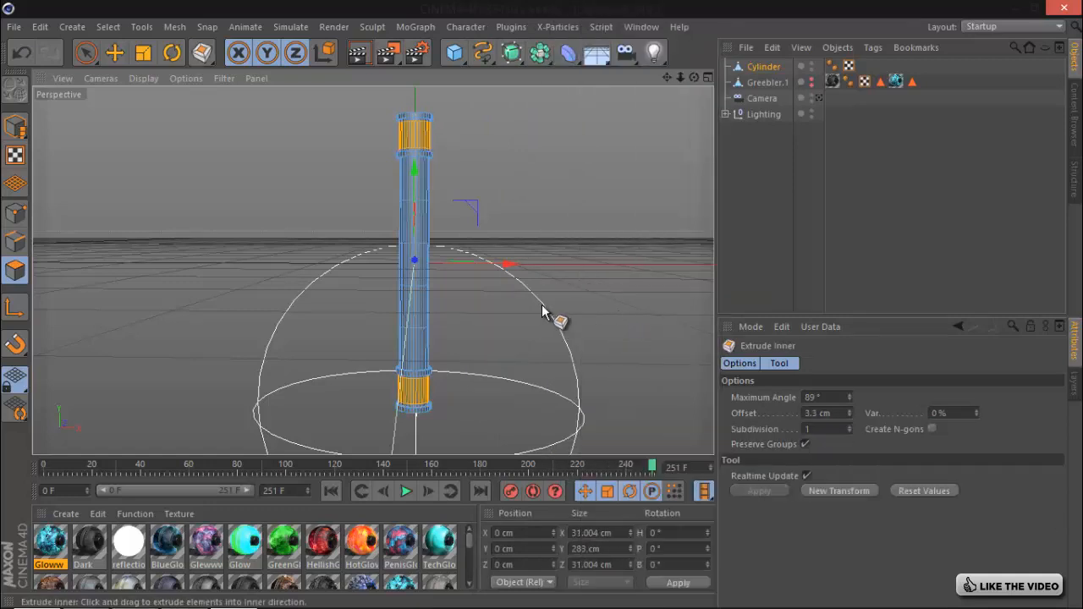
# - Extrude the selected end bands outward into raised rings and inset the ring faces with Extrude Inner
pyautogui.rightClick(540, 305)
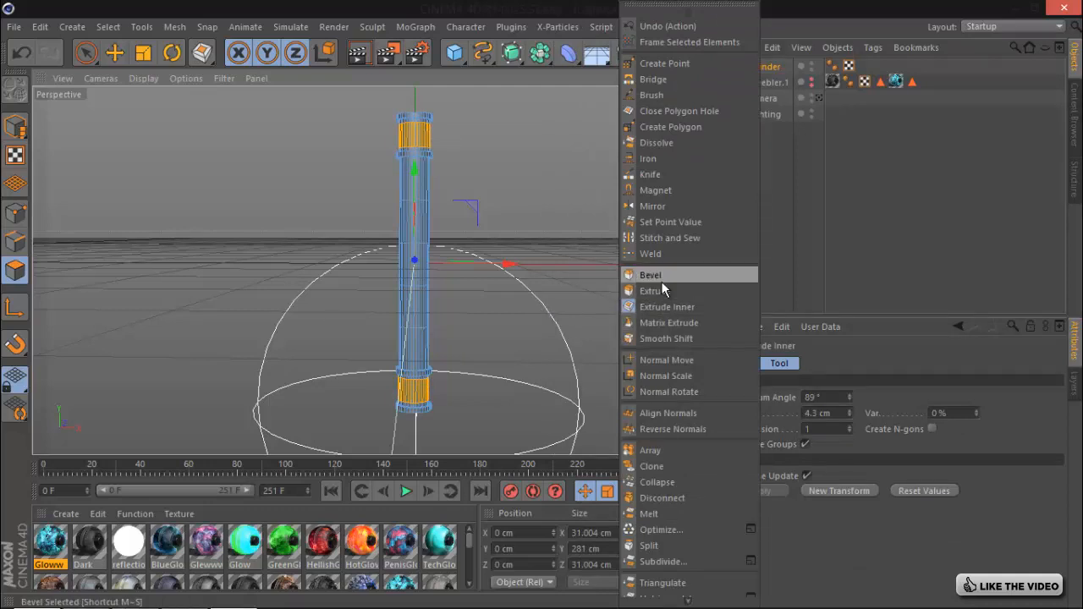
pyautogui.click(657, 290)
pyautogui.moveTo(581, 310); pyautogui.dragTo(541, 305)
pyautogui.rightClick(542, 304)
pyautogui.click(617, 307)
# - Extrude the inset ring faces inward by about -3 cm, check the shading with the cylinder deselected, and reselect it
pyautogui.rightClick(540, 304)
pyautogui.click(637, 290)
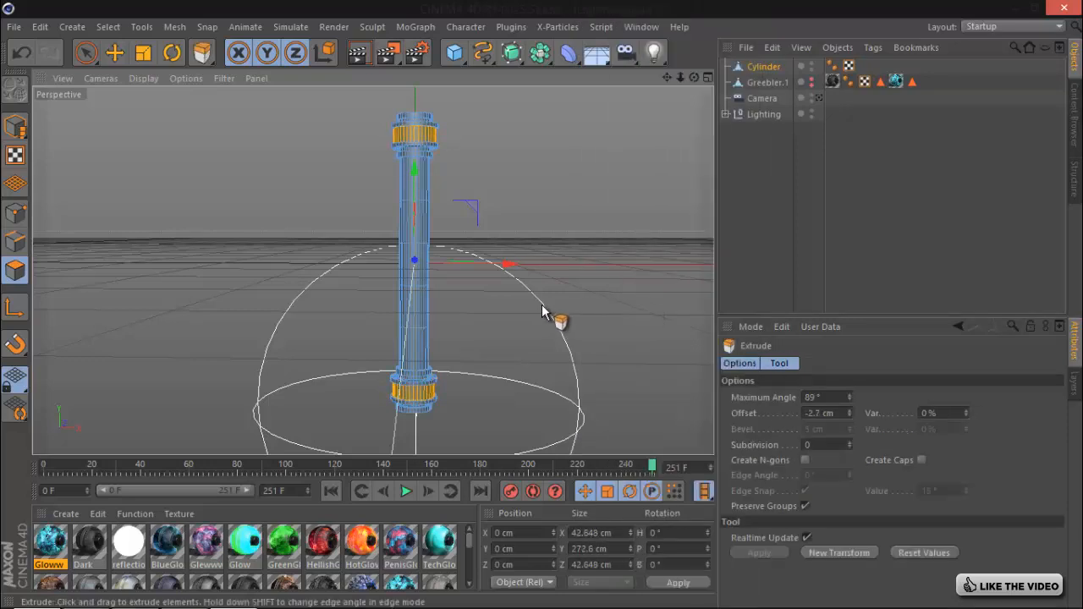
pyautogui.click(788, 261)
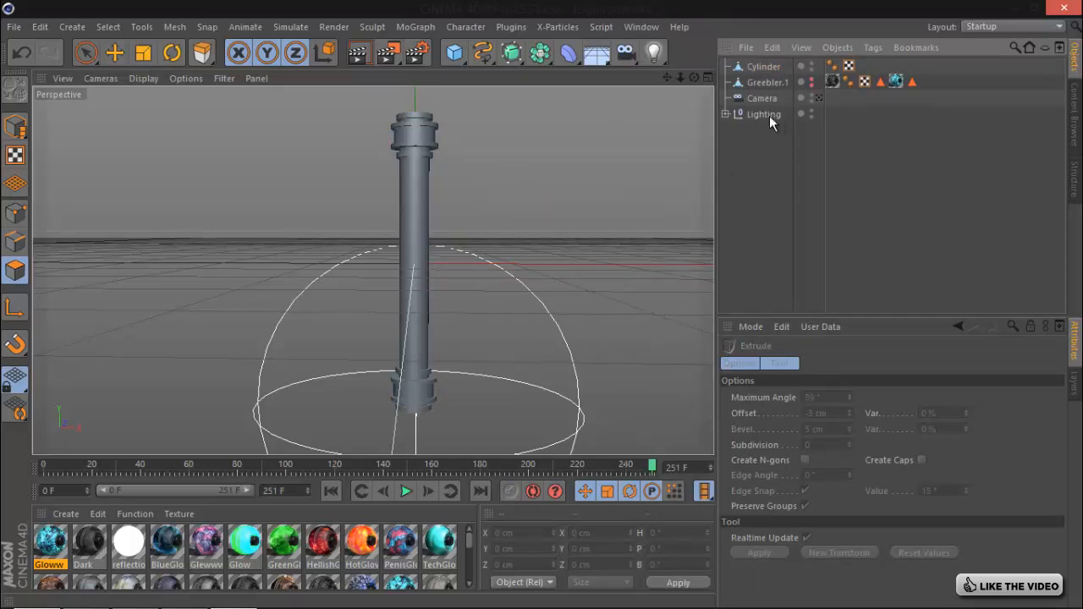
pyautogui.click(765, 67)
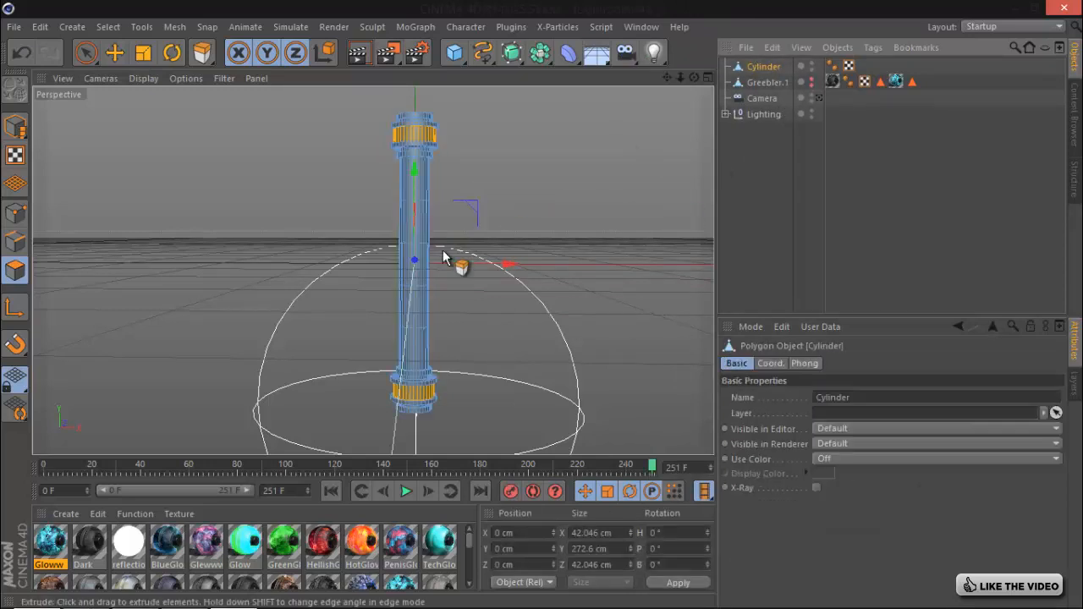
# - Loop-select the cylinder's two plain bands directly above and below its central band
pyautogui.click(84, 54)
pyautogui.press('v')
pyautogui.moveTo(525, 287)
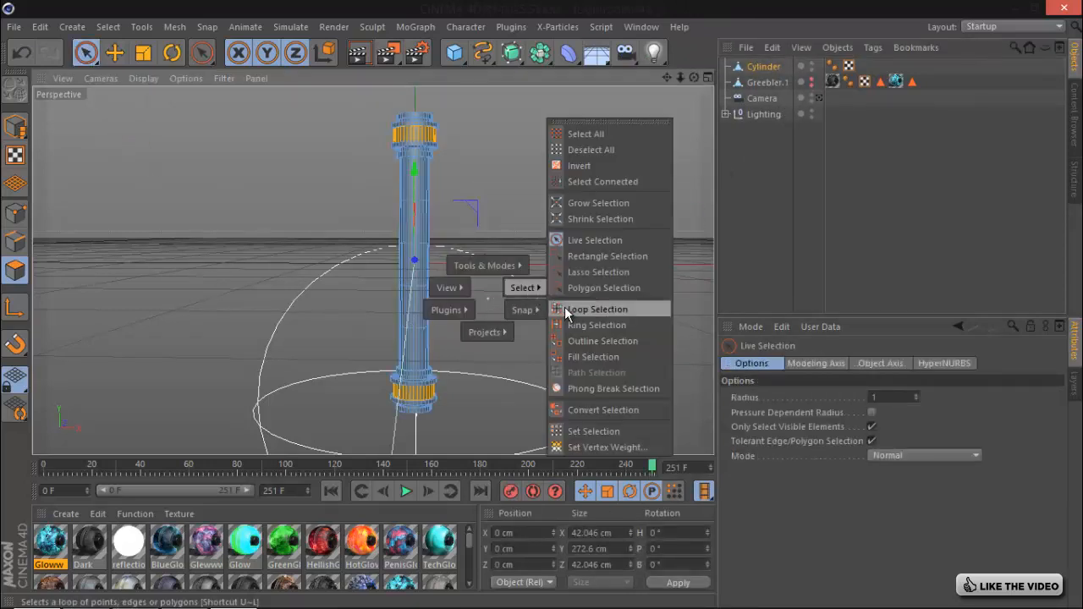
pyautogui.click(564, 309)
pyautogui.press('v')
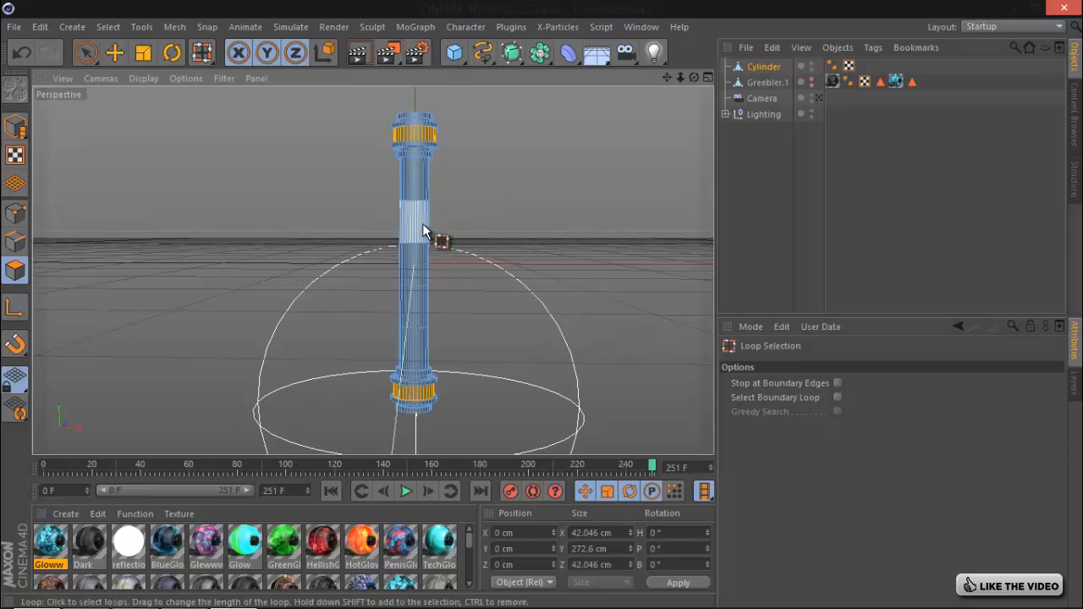
pyautogui.click(420, 222)
pyautogui.keyDown('shift'); pyautogui.click(423, 320); pyautogui.keyUp('shift')
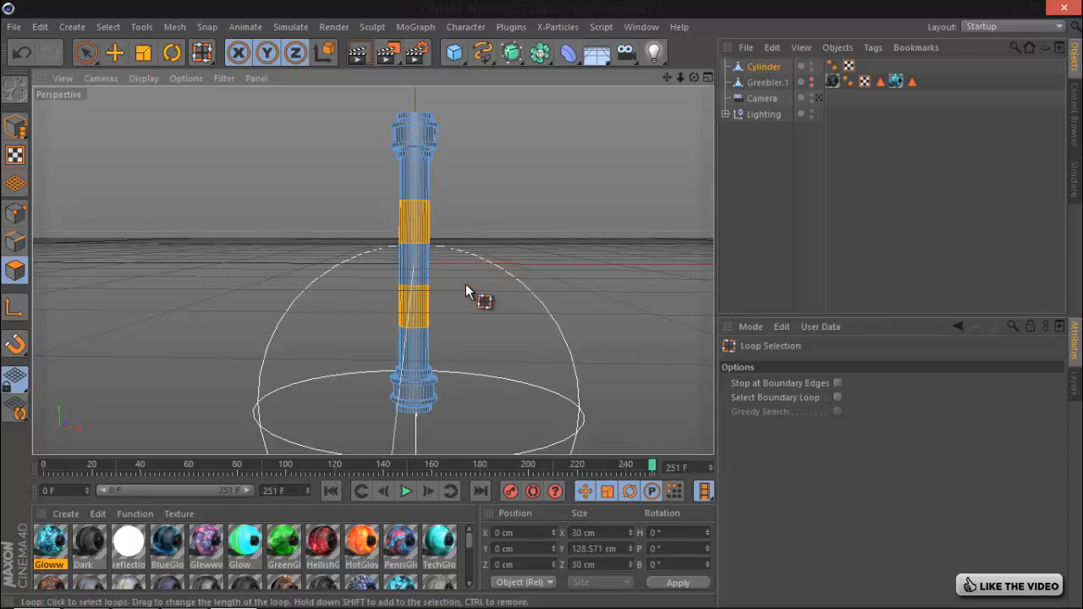
# - Extrude the two selected bands beside the central band outward and inset their faces about 5.1 cm with Extrude Inner
pyautogui.rightClick(465, 283)
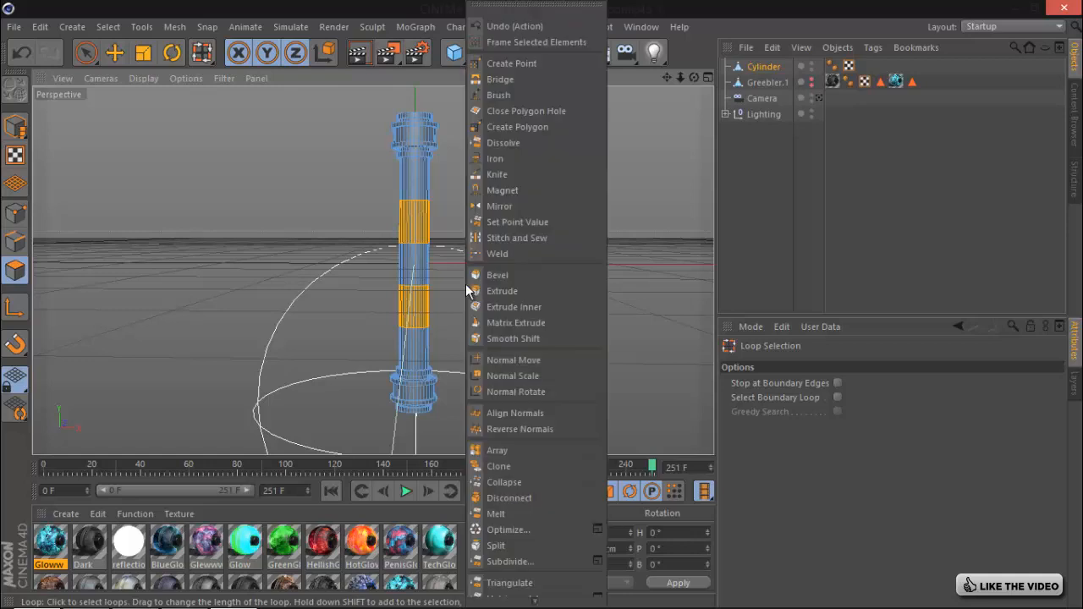
pyautogui.click(520, 291)
pyautogui.moveTo(503, 321); pyautogui.dragTo(546, 309)
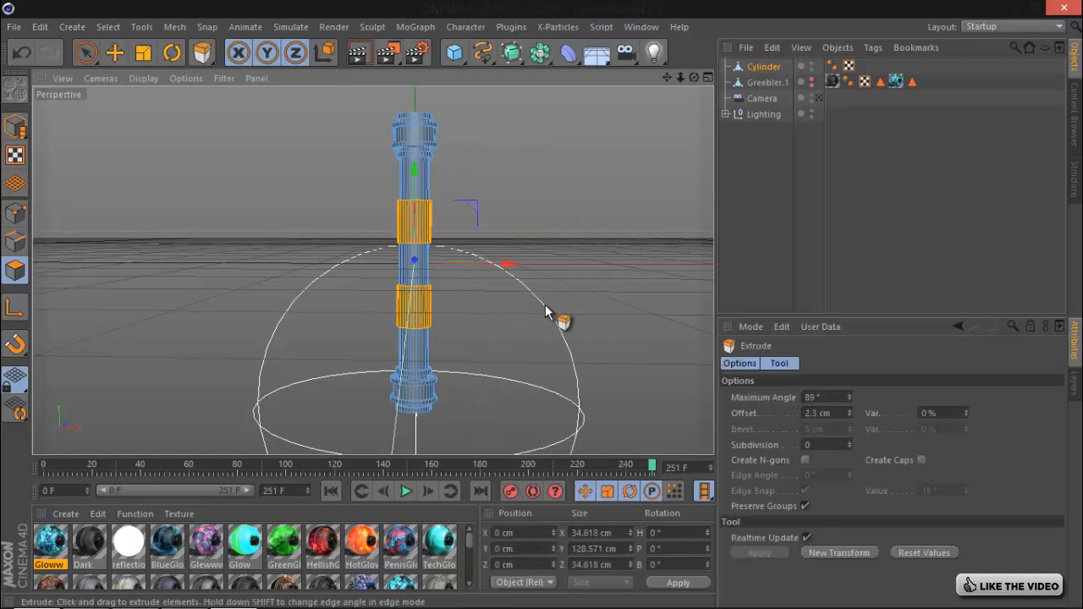
pyautogui.rightClick(508, 309)
pyautogui.click(541, 308)
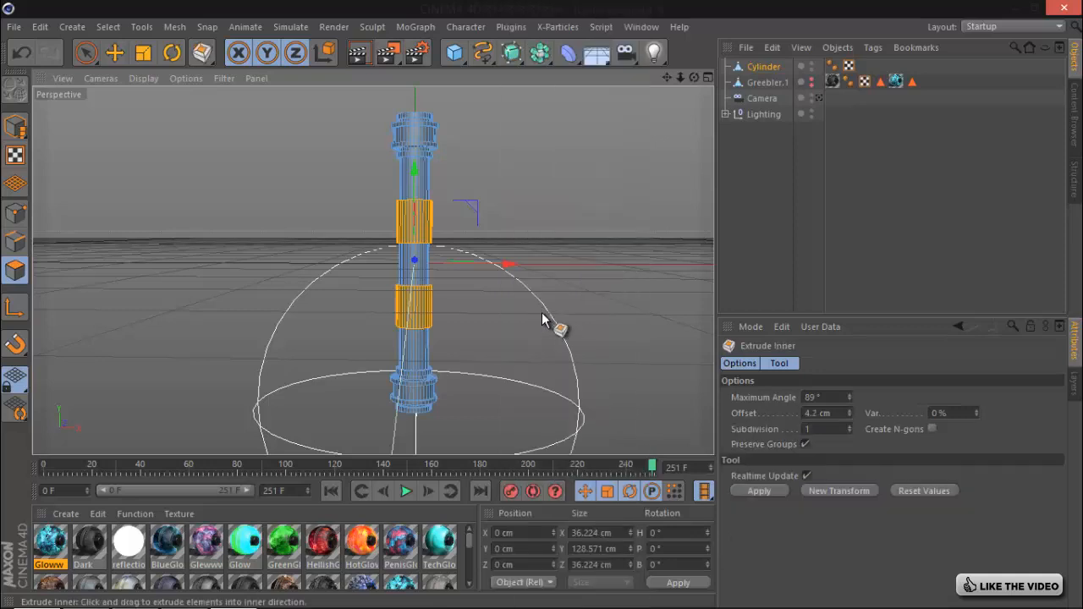
pyautogui.moveTo(544, 333); pyautogui.dragTo(542, 311)
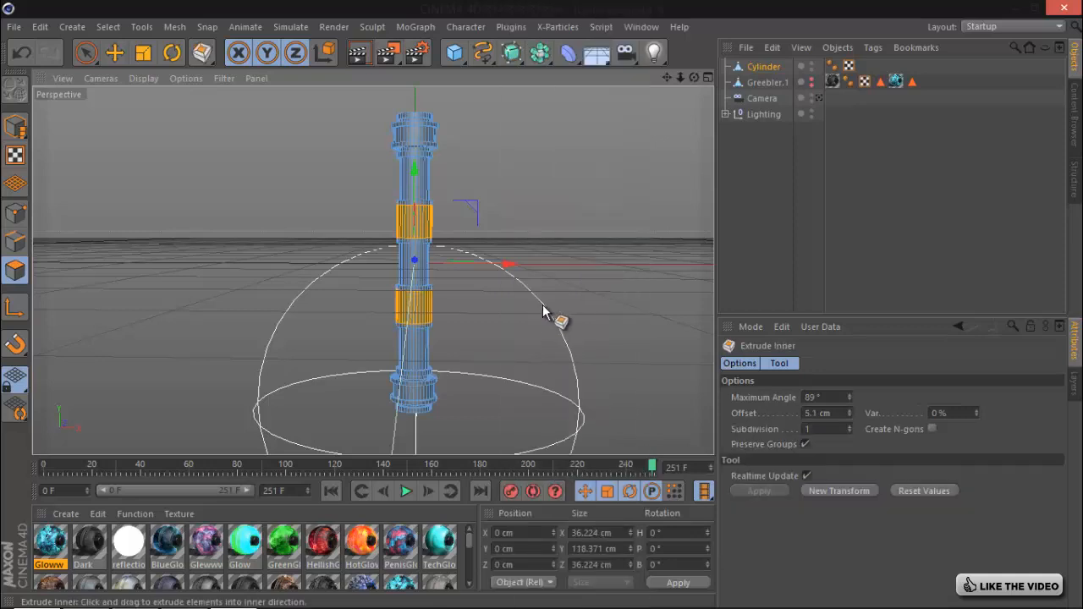
# - Extrude the inset faces of the two bands inward by about -3.7 cm and inset them about 4.1 cm with Extrude Inner
pyautogui.rightClick(543, 305)
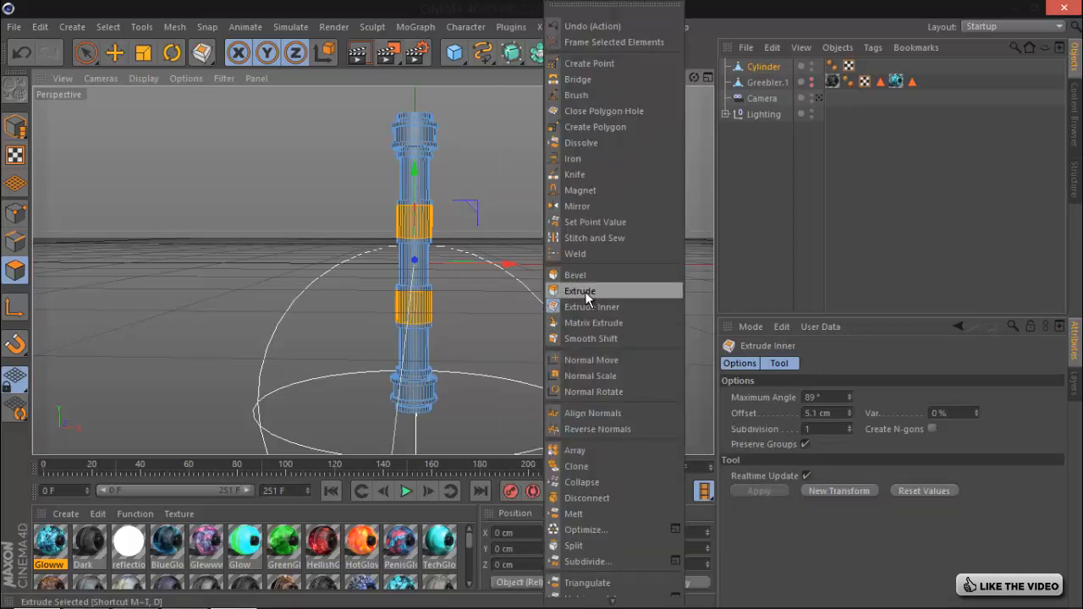
pyautogui.click(584, 288)
pyautogui.moveTo(569, 359); pyautogui.dragTo(543, 307)
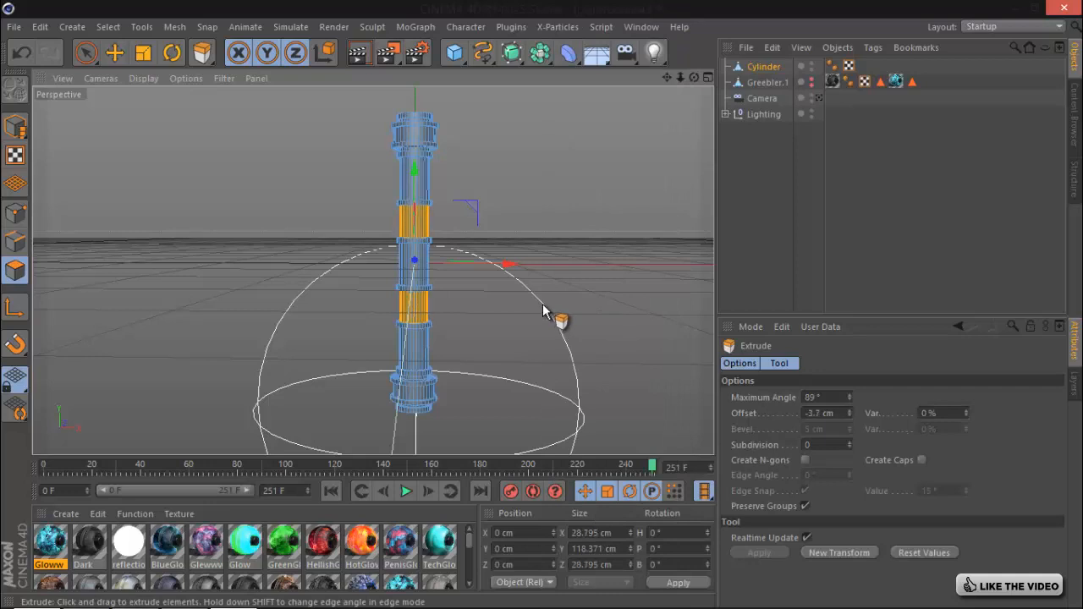
pyautogui.rightClick(542, 304)
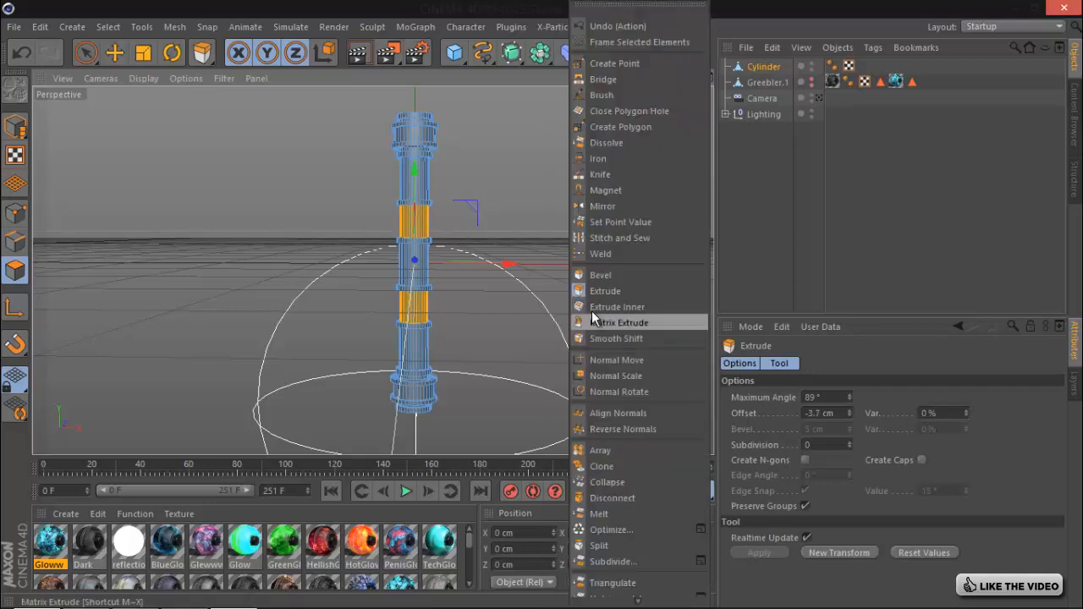
pyautogui.click(598, 319)
# - Extrude the inset faces of the two selected bands outward into raised rings
pyautogui.rightClick(542, 305)
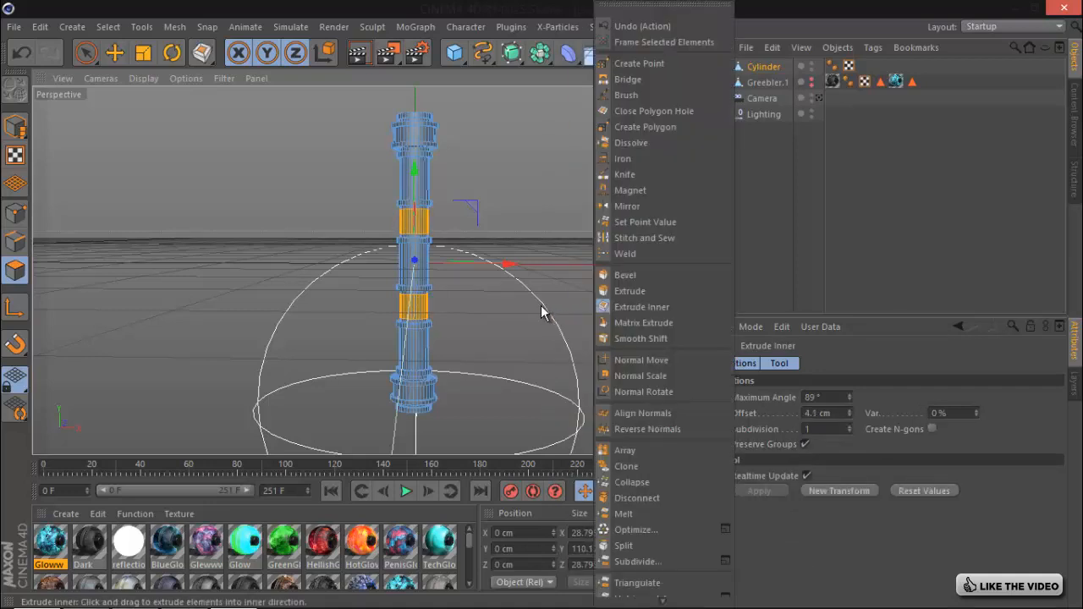
pyautogui.click(604, 287)
pyautogui.moveTo(515, 340); pyautogui.dragTo(541, 305)
# - Inset the raised ring faces with Extrude Inner and extrude them inward by about -6 cm
pyautogui.rightClick(543, 305)
pyautogui.click(546, 320)
pyautogui.rightClick(542, 305)
pyautogui.click(577, 291)
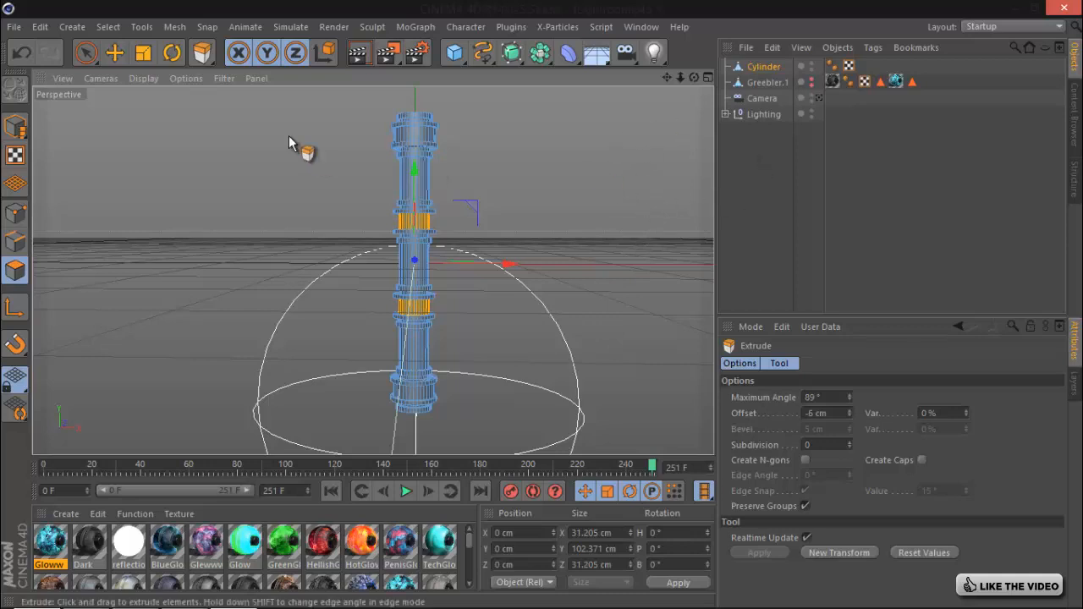
# - Loop-select the cylinder's two remaining plain bands next to its detailed end sections
pyautogui.click(85, 54)
pyautogui.press('v')
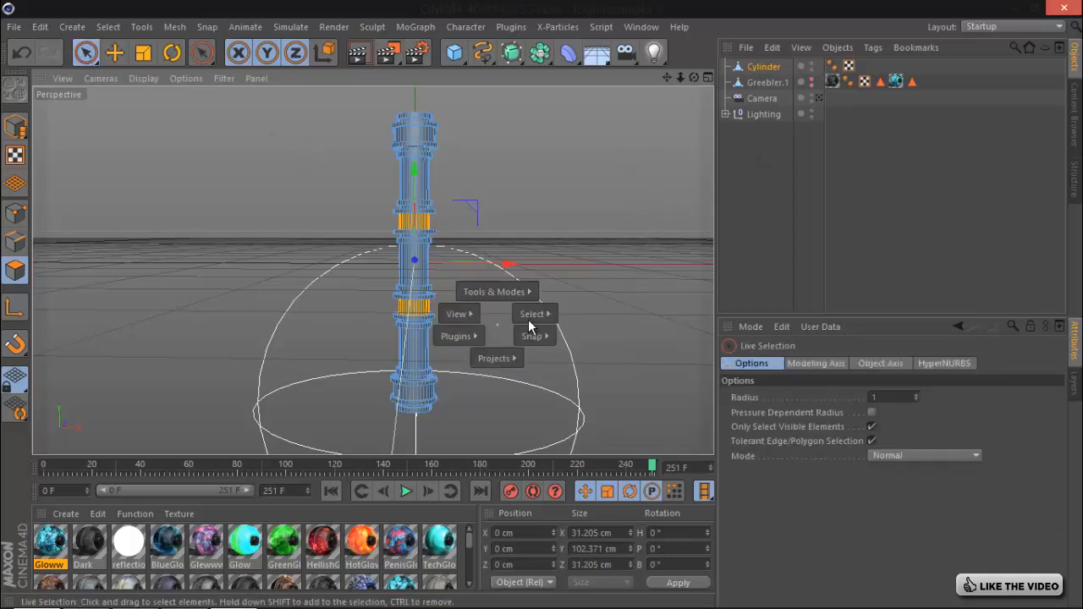
pyautogui.moveTo(533, 314)
pyautogui.click(578, 335)
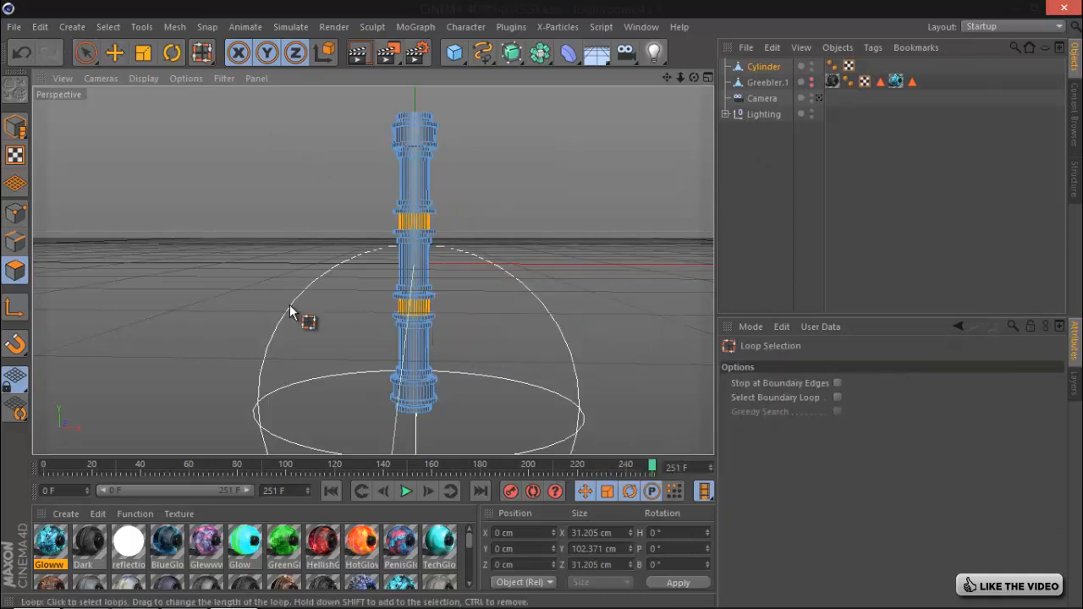
pyautogui.click(409, 356)
pyautogui.keyDown('shift'); pyautogui.click(415, 178); pyautogui.keyUp('shift')
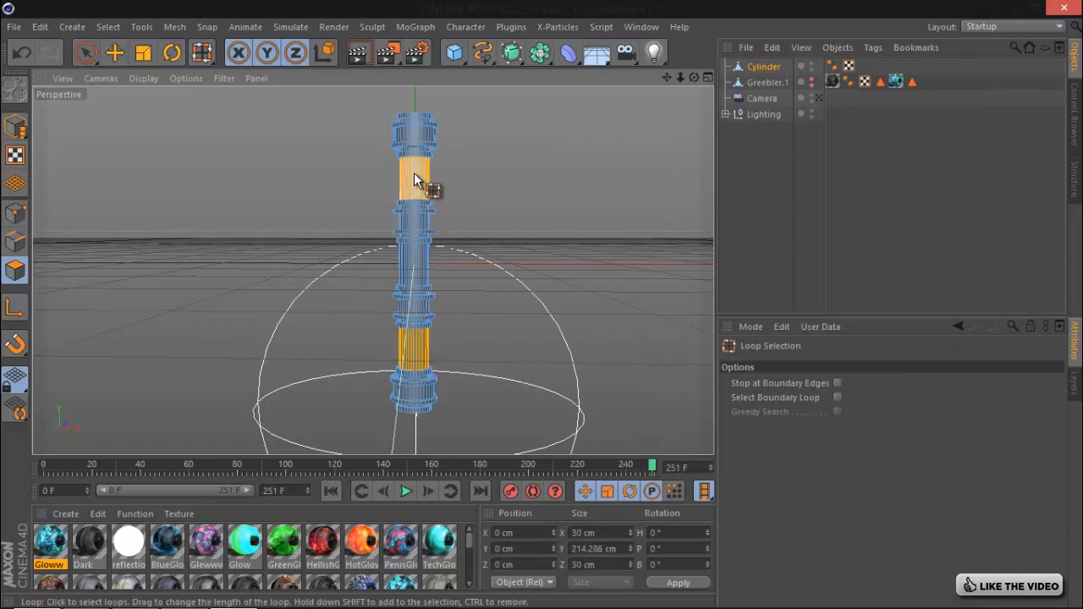
# - Inset the two selected plain bands about 6.5 cm with Extrude Inner and extrude them outward about 3.4 cm
pyautogui.rightClick(517, 270)
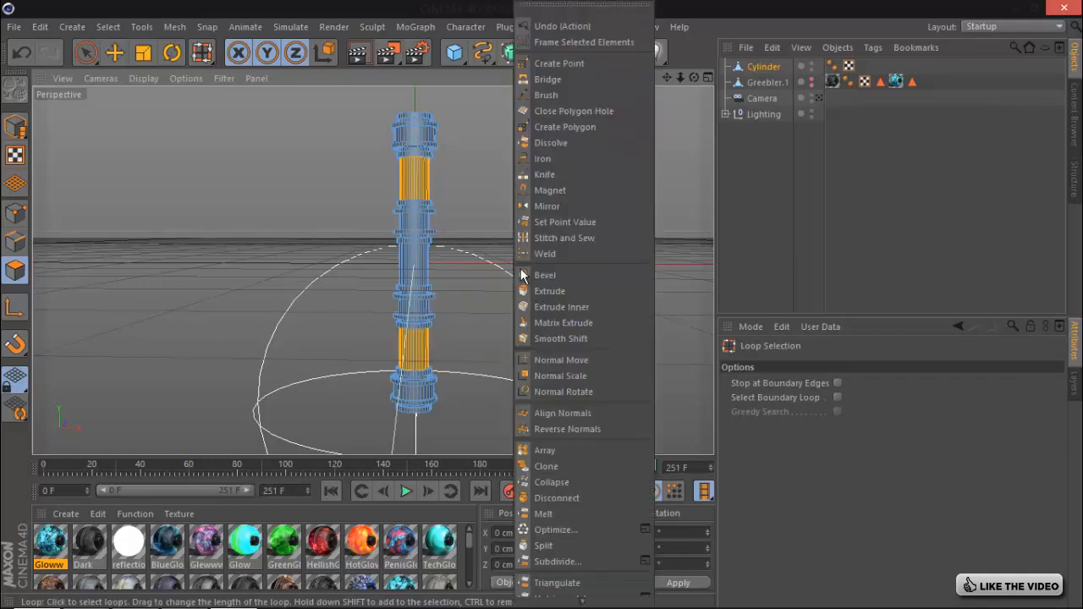
pyautogui.click(589, 310)
pyautogui.moveTo(578, 341); pyautogui.dragTo(541, 304)
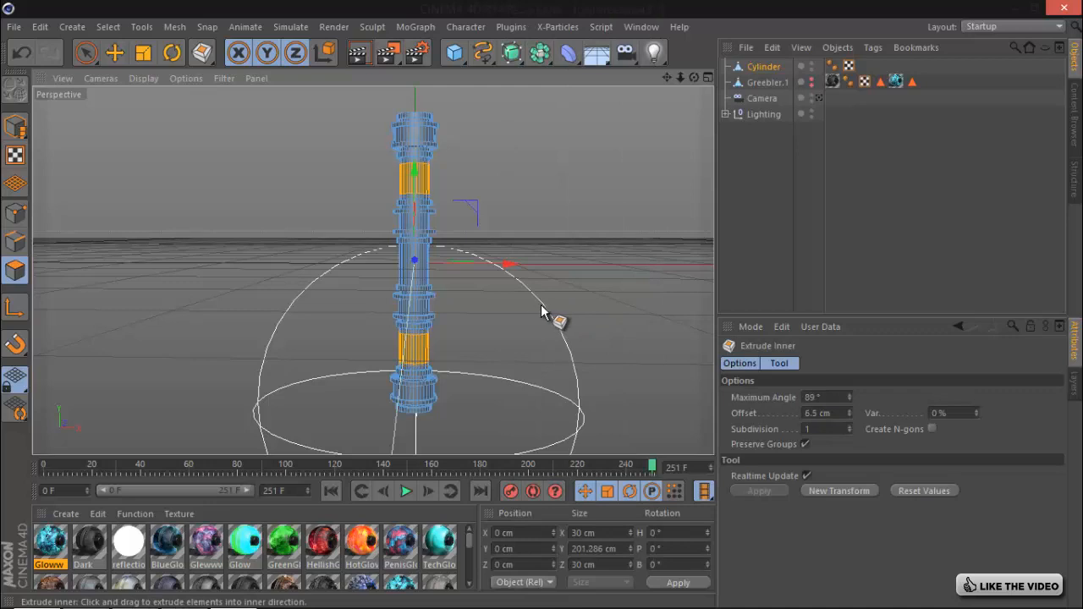
pyautogui.rightClick(542, 304)
pyautogui.click(621, 291)
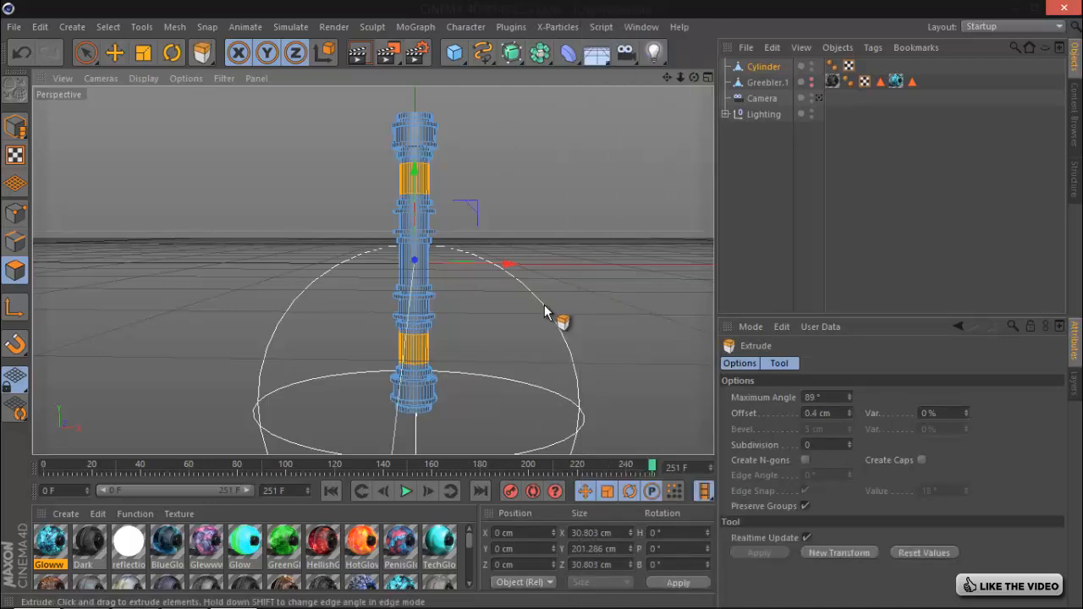
# - Inset the raised faces of the two bands about 3.9 cm and extrude them inward by about -4.9 cm
pyautogui.rightClick(556, 335)
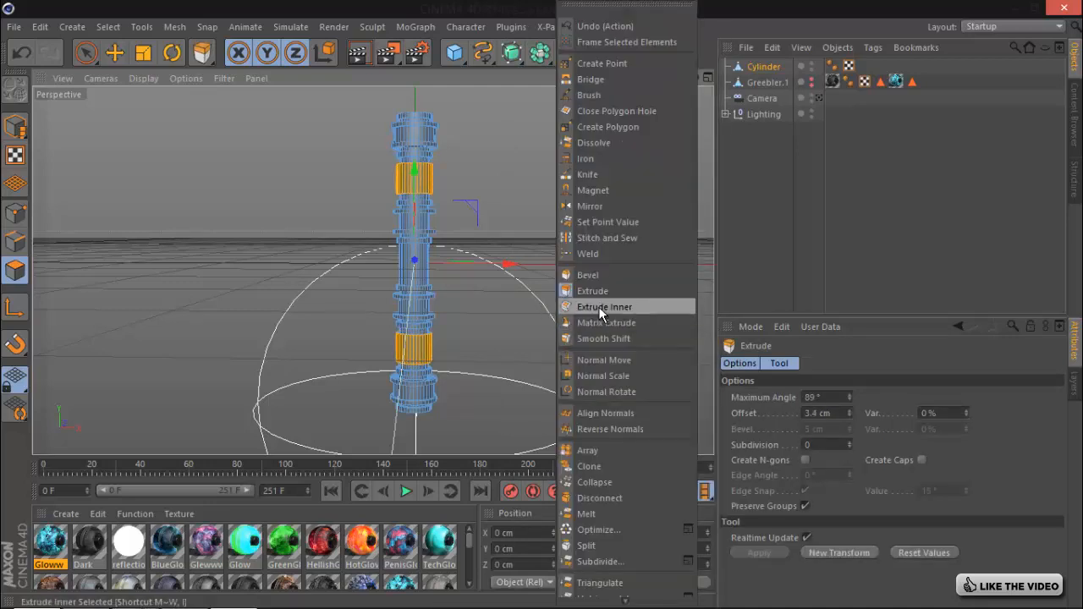
pyautogui.click(599, 306)
pyautogui.moveTo(542, 305); pyautogui.dragTo(542, 305)
pyautogui.rightClick(542, 305)
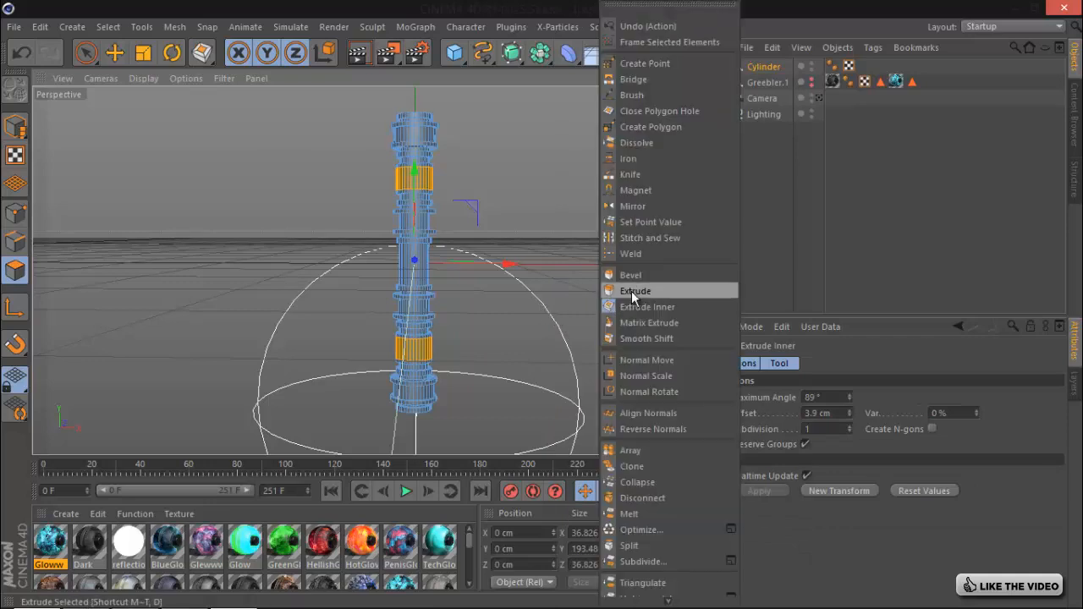
pyautogui.click(622, 290)
pyautogui.moveTo(601, 335); pyautogui.dragTo(542, 307)
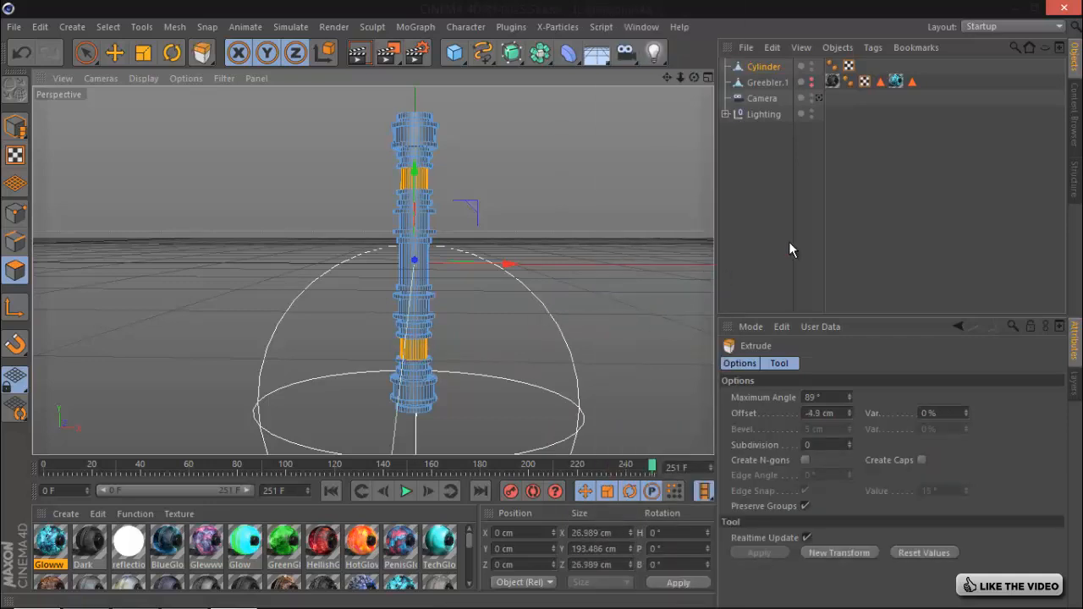
# - Loop-select the cylinder's plain central band and inset it about 6.8 cm with Extrude Inner
pyautogui.click(86, 53)
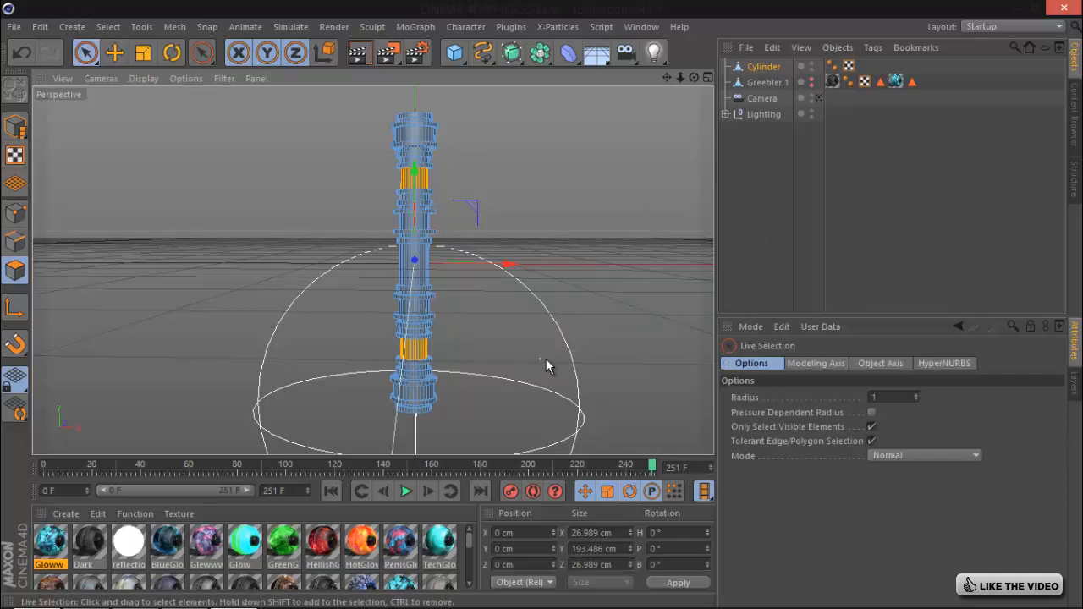
pyautogui.press('v')
pyautogui.click(635, 370)
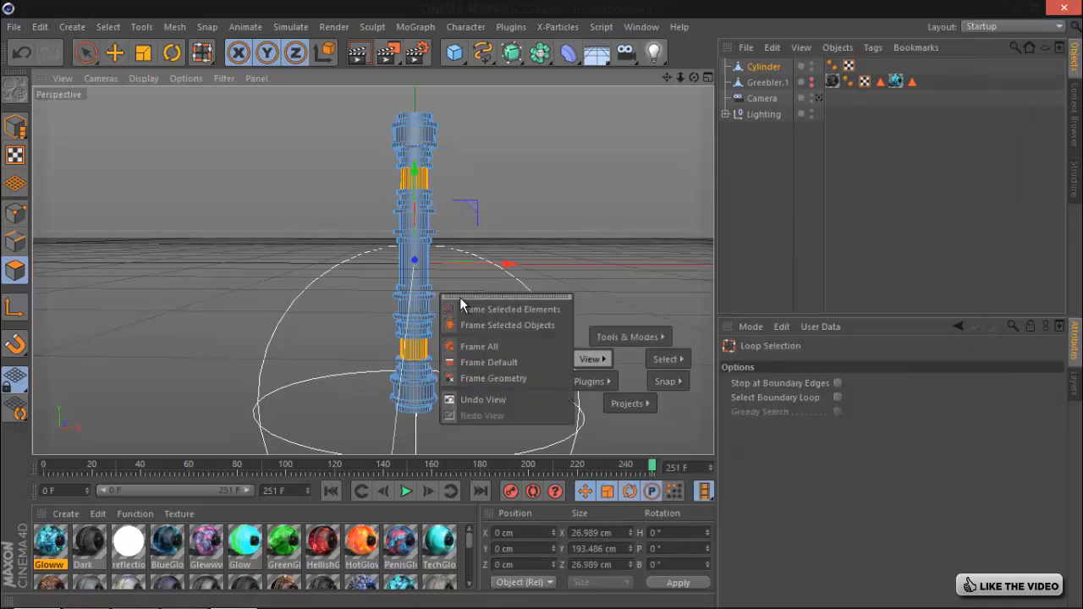
pyautogui.click(412, 257)
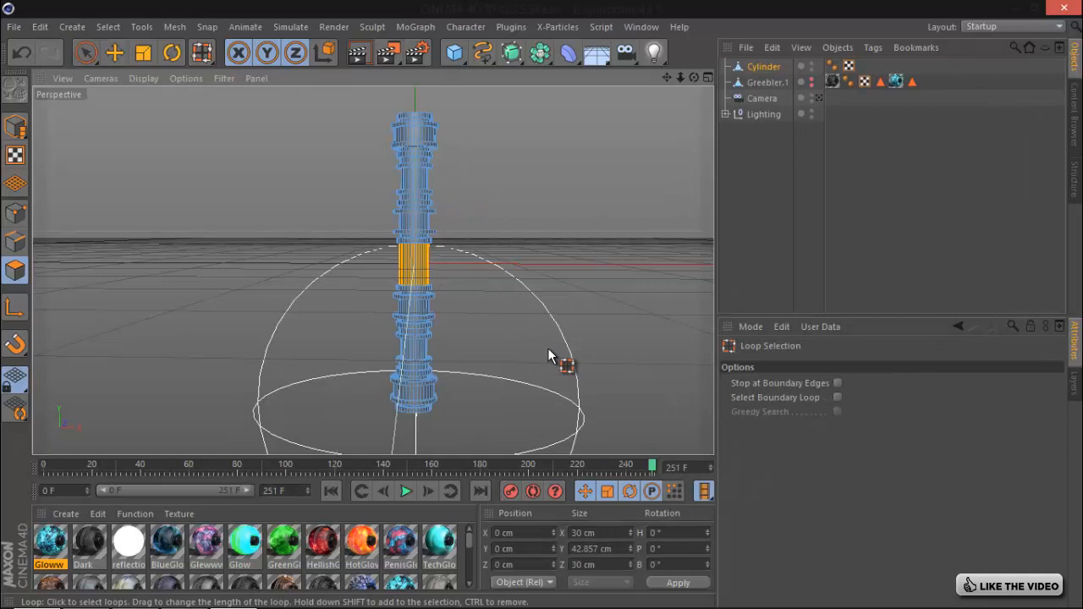
pyautogui.rightClick(548, 348)
pyautogui.click(606, 308)
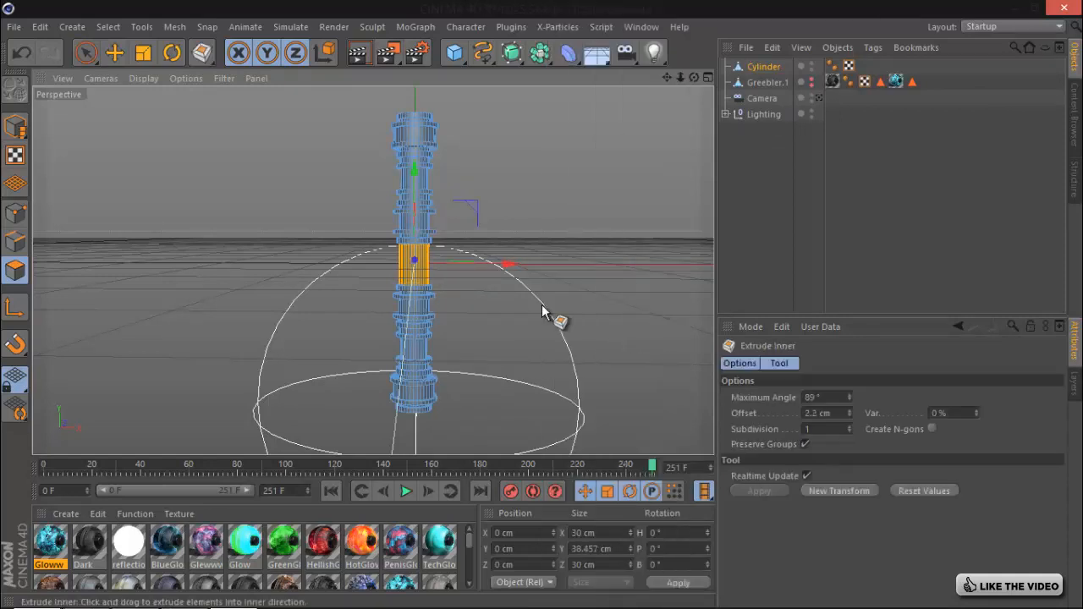
# - Extrude the inset central band outward into a raised ring
pyautogui.rightClick(612, 305)
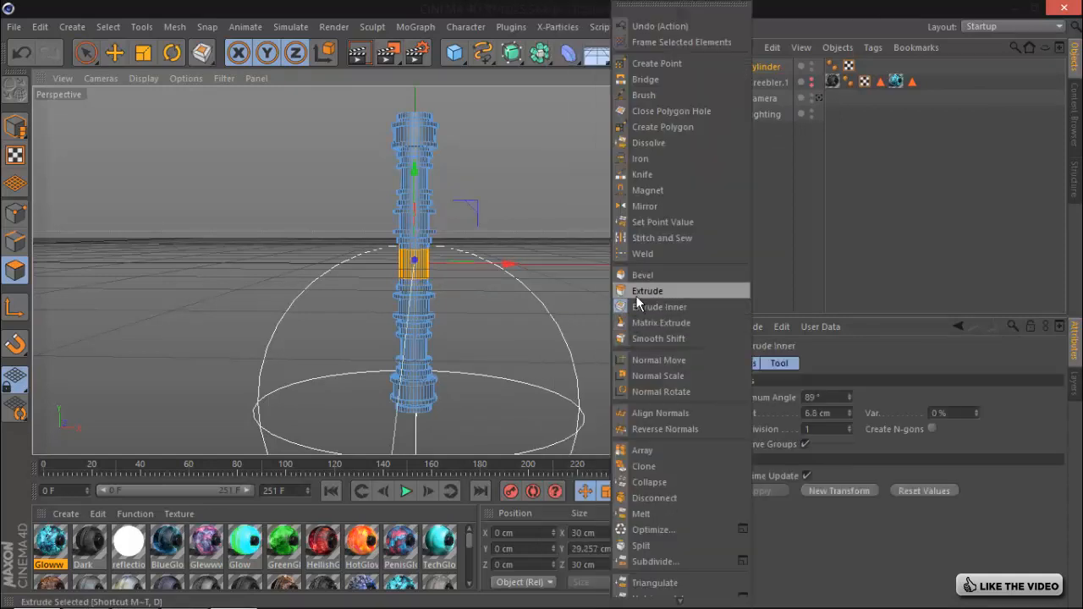
pyautogui.click(633, 291)
pyautogui.moveTo(545, 304); pyautogui.dragTo(542, 304)
# - Inset the central ring's face with Extrude Inner and extrude it inward by about -4.5 cm
pyautogui.rightClick(505, 329)
pyautogui.click(545, 308)
pyautogui.rightClick(542, 304)
pyautogui.click(585, 291)
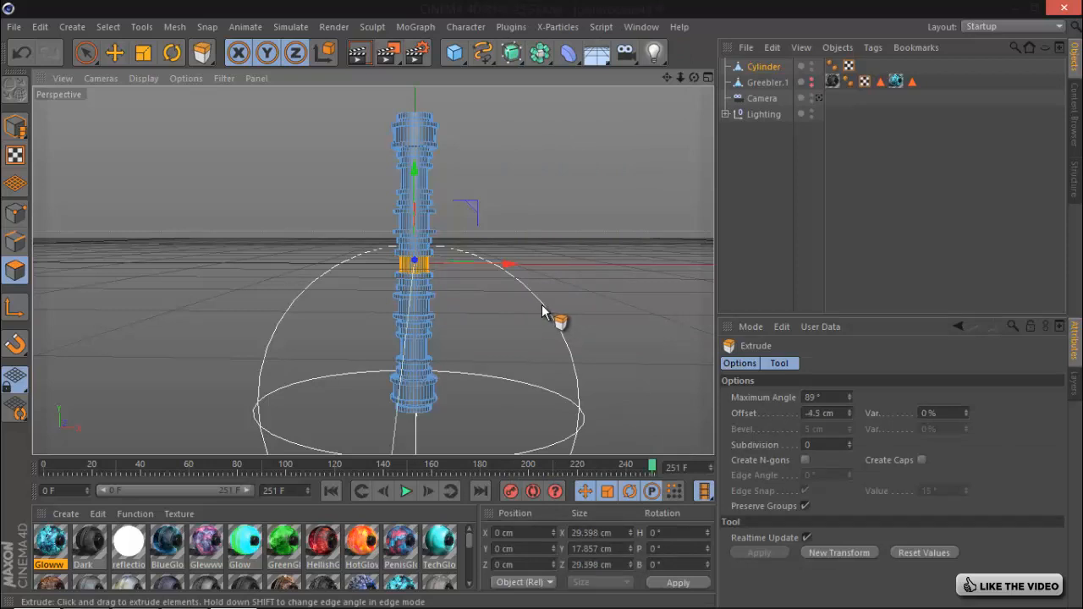
# - Check the shaded cylinder with it deselected, apply the Dark material to it, and reselect it
pyautogui.click(760, 238)
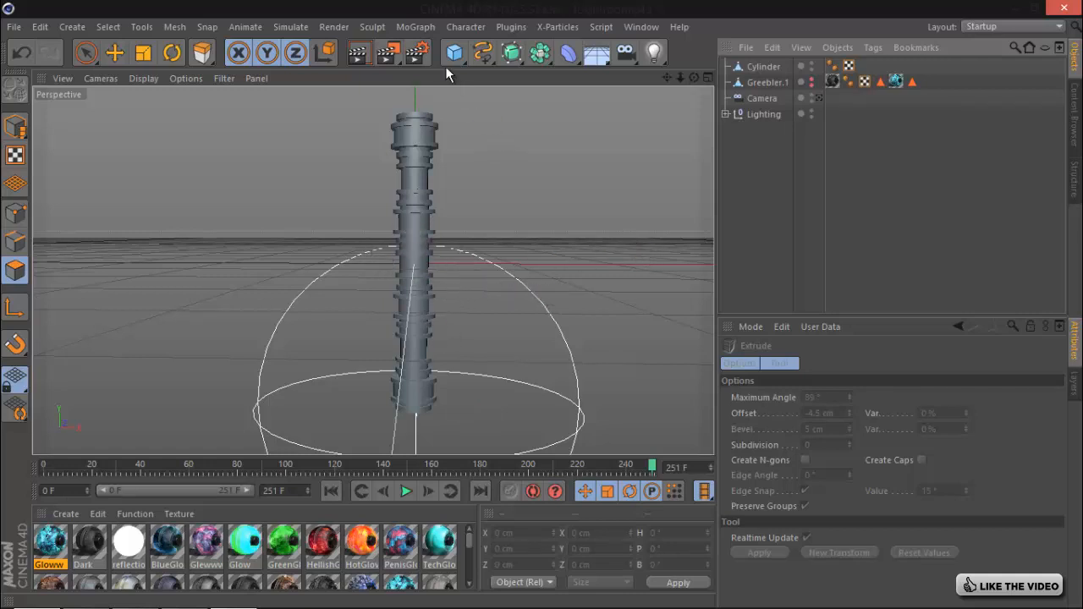
pyautogui.click(85, 546)
pyautogui.moveTo(85, 546); pyautogui.dragTo(709, 127)
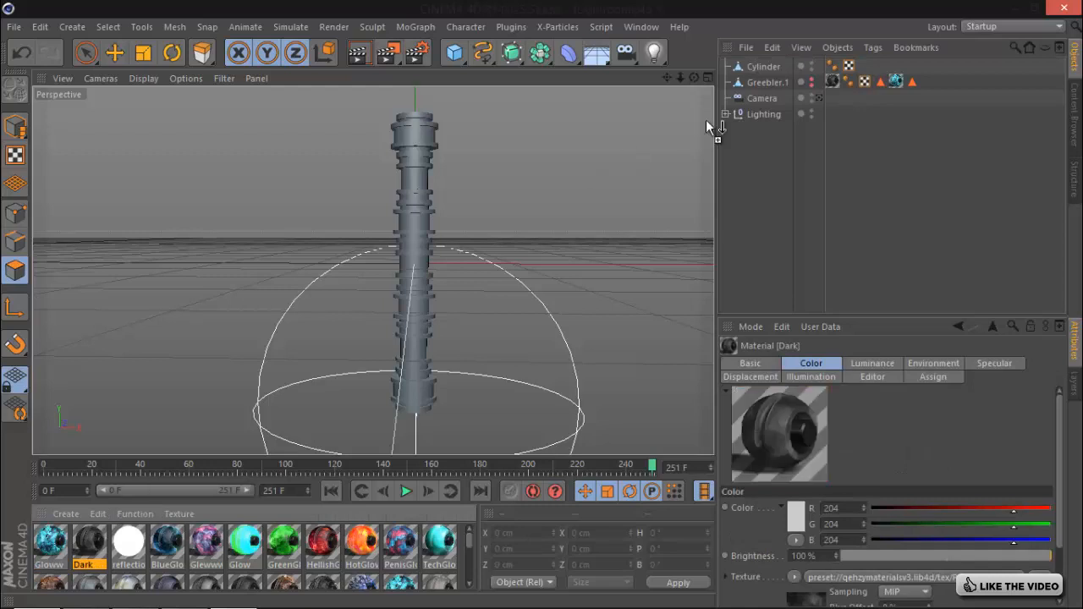
pyautogui.moveTo(769, 72); pyautogui.dragTo(761, 66)
pyautogui.click(762, 66)
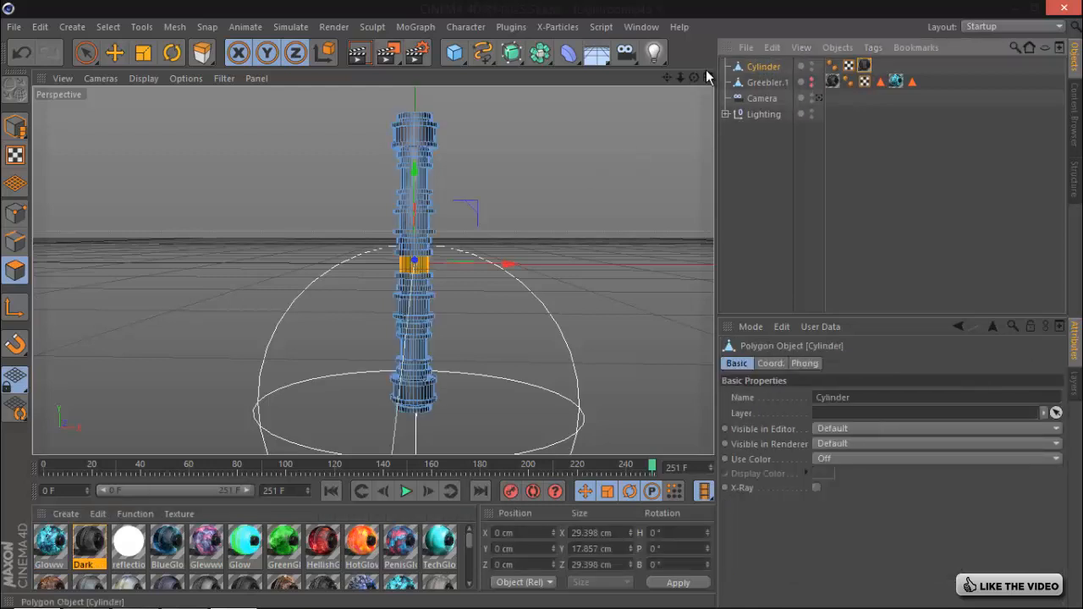
# - Loop-select the seven recessed bands along the cylinder, apply the Gloww material to them, and deselect the cylinder
pyautogui.click(94, 64)
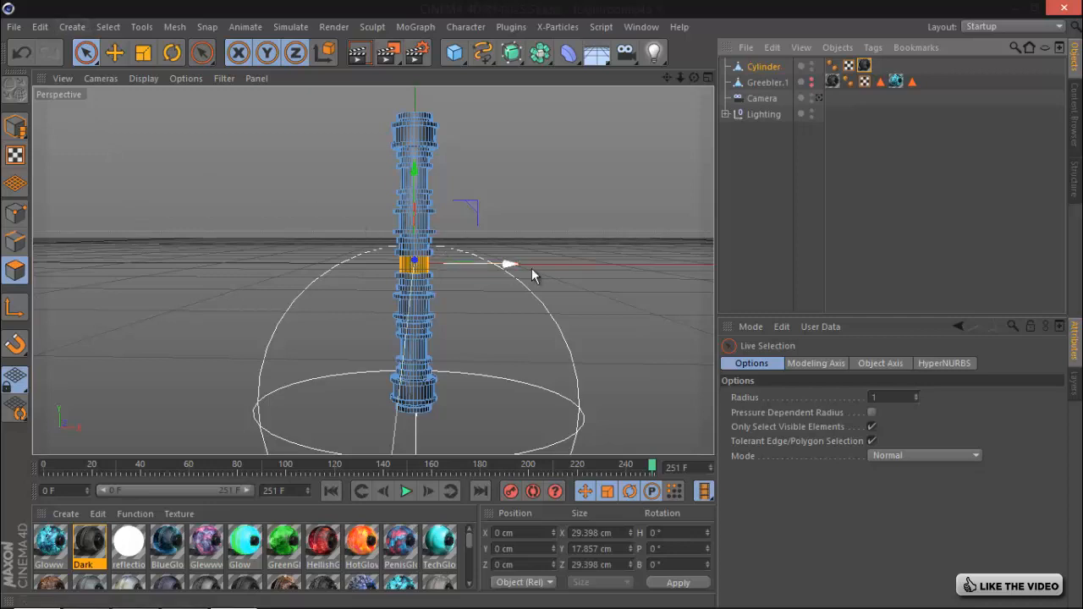
pyautogui.press('v')
pyautogui.moveTo(570, 257)
pyautogui.click(624, 281)
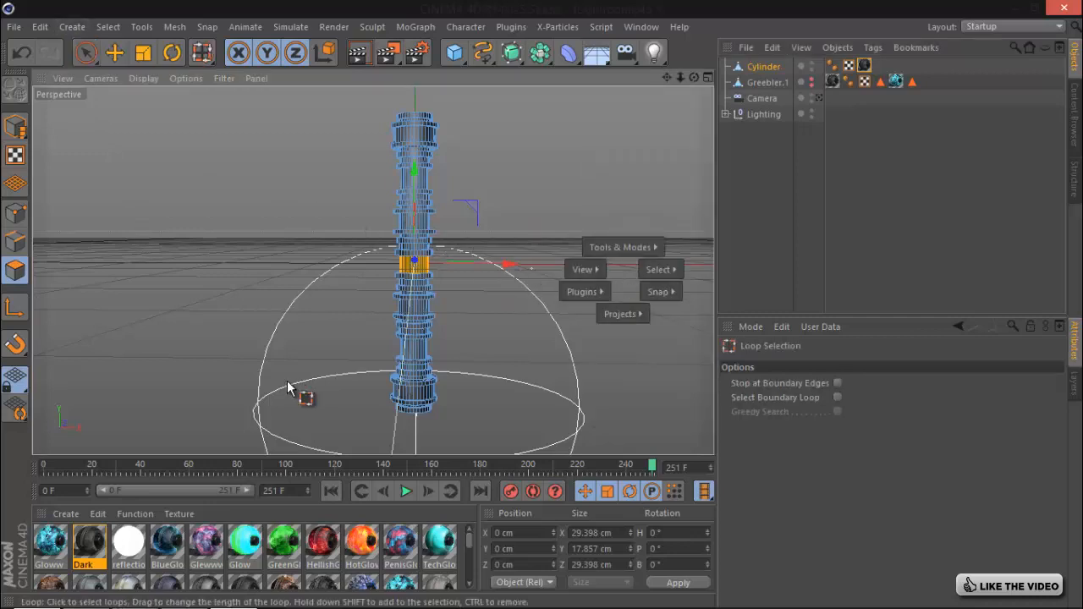
pyautogui.click(428, 399)
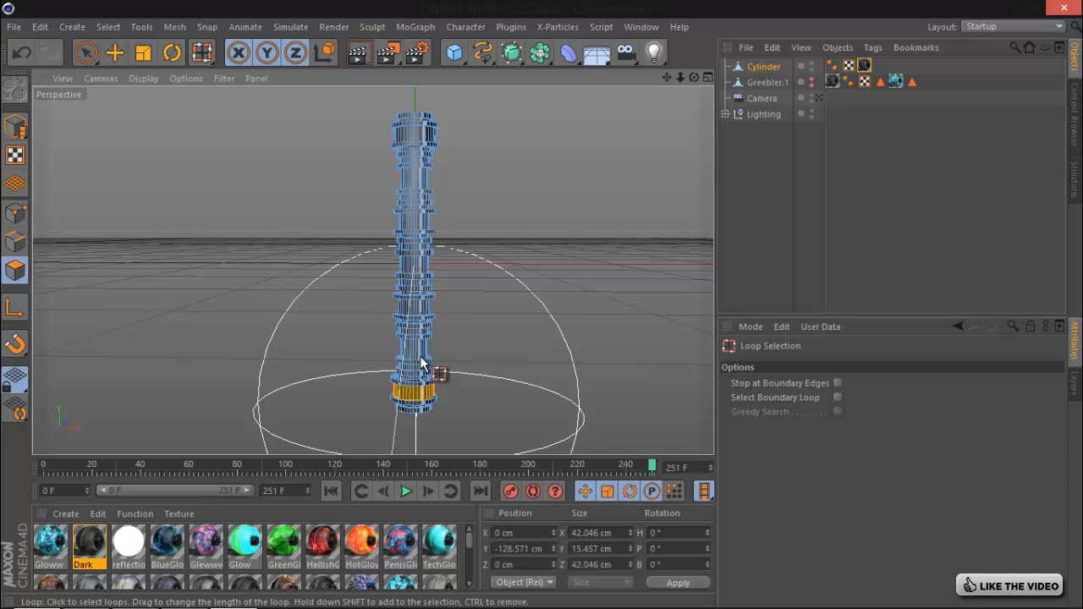
pyautogui.keyDown('shift'); pyautogui.click(419, 307); pyautogui.keyUp('shift')
pyautogui.keyDown('shift'); pyautogui.click(416, 265); pyautogui.keyUp('shift')
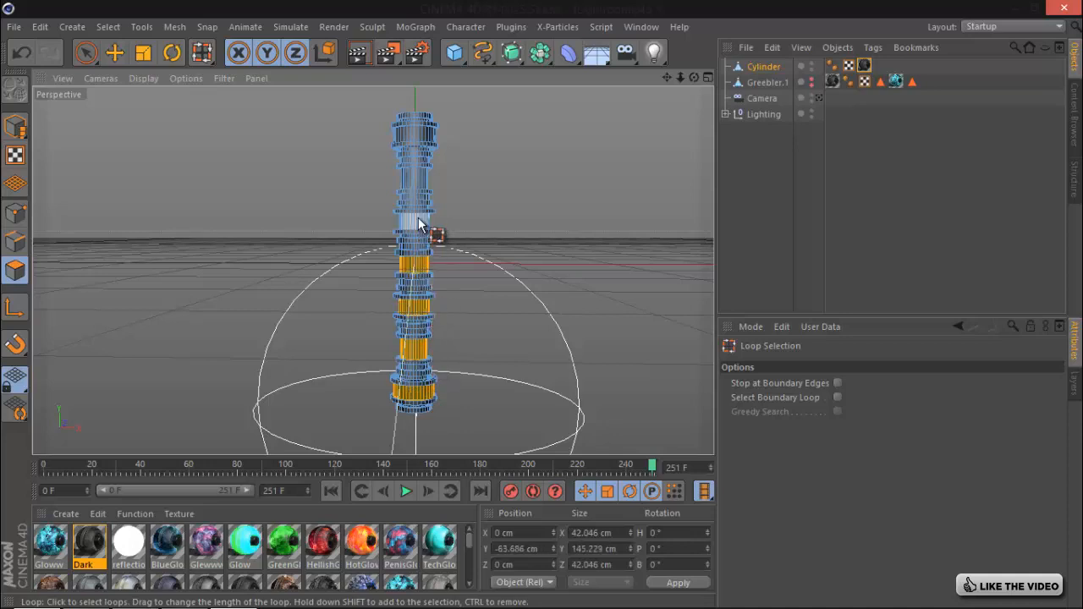
pyautogui.keyDown('shift'); pyautogui.click(419, 222); pyautogui.keyUp('shift')
pyautogui.keyDown('shift'); pyautogui.click(421, 177); pyautogui.keyUp('shift')
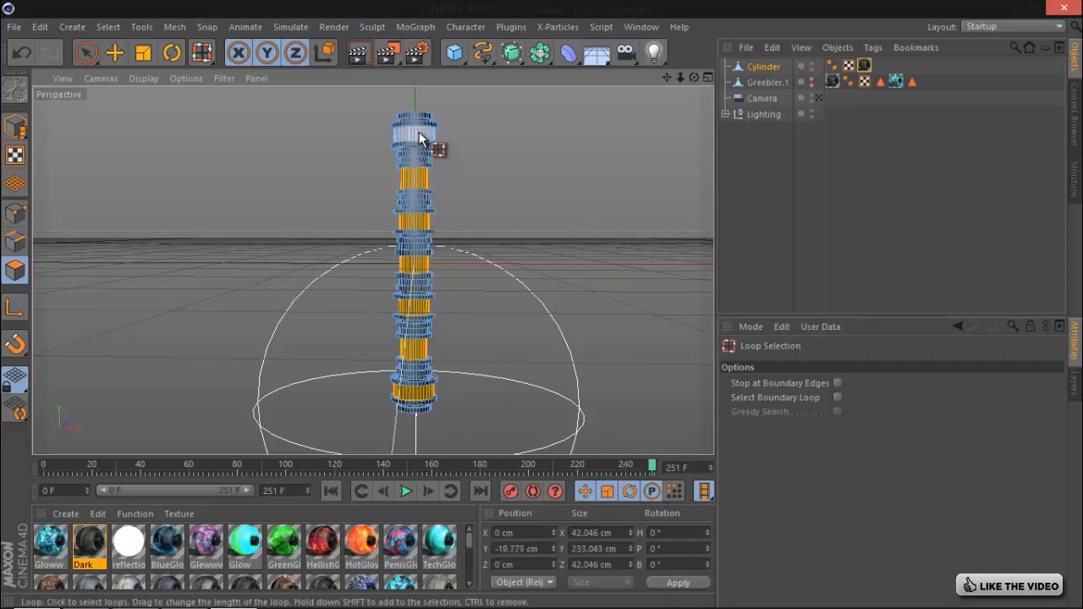
pyautogui.keyDown('shift'); pyautogui.click(420, 136); pyautogui.keyUp('shift')
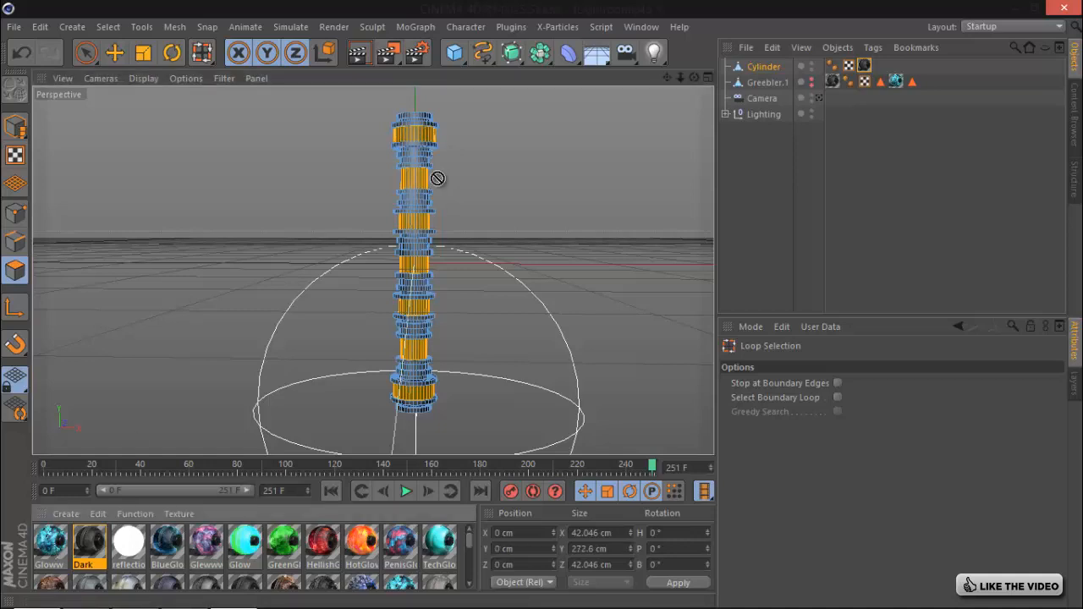
pyautogui.moveTo(419, 136); pyautogui.dragTo(419, 136)
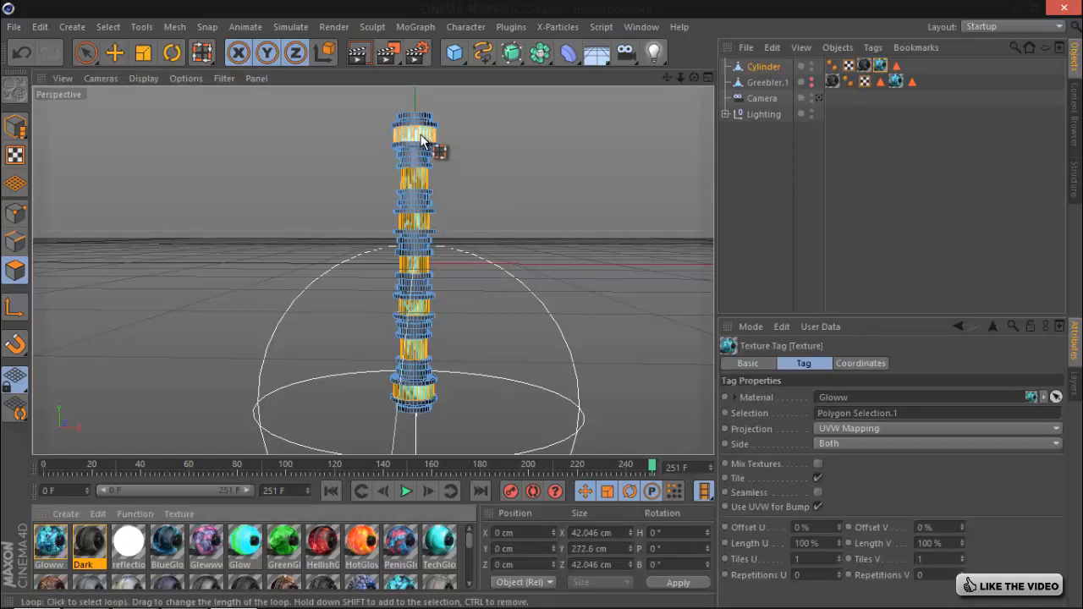
pyautogui.click(774, 232)
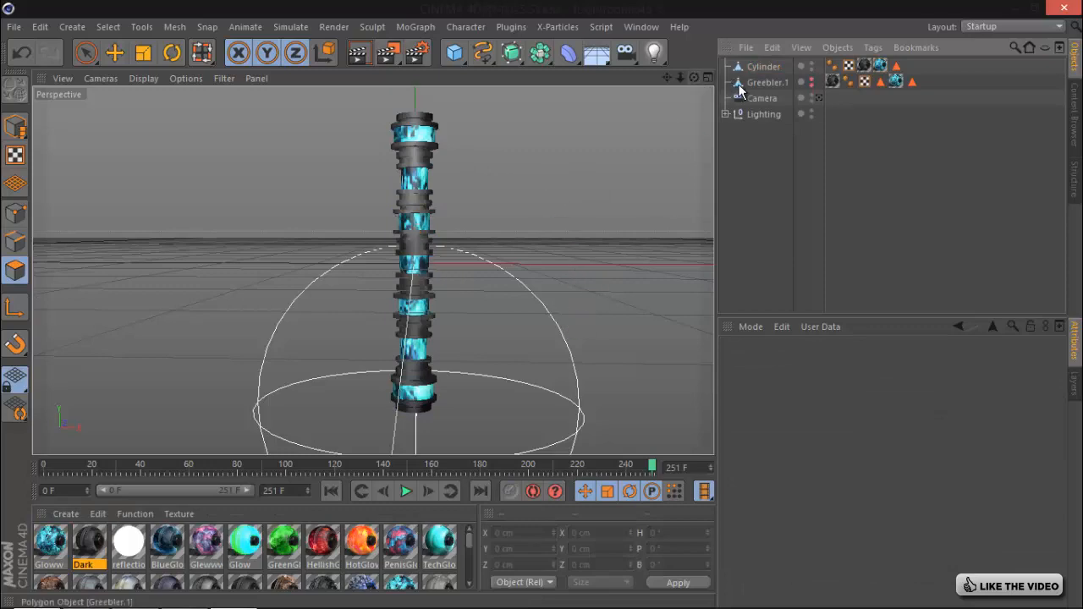
# - Hide the banded cylinder in the editor and renderer, and switch to the Move tool in model mode
pyautogui.moveTo(543, 314)
pyautogui.keyDown('alt'); pyautogui.mouseDown()
pyautogui.moveTo(527, 327)
pyautogui.moveTo(556, 302)
pyautogui.moveTo(547, 307)
pyautogui.mouseUp(); pyautogui.keyUp('alt')
pyautogui.click(811, 65)
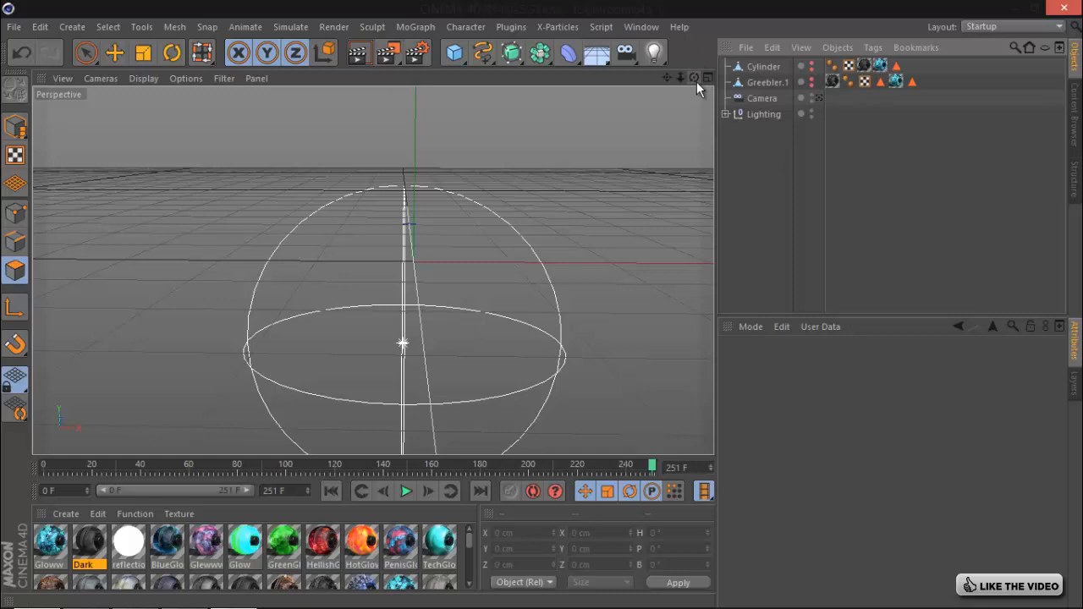
pyautogui.keyDown('alt'); pyautogui.moveTo(542, 306); pyautogui.dragTo(543, 308); pyautogui.keyUp('alt')
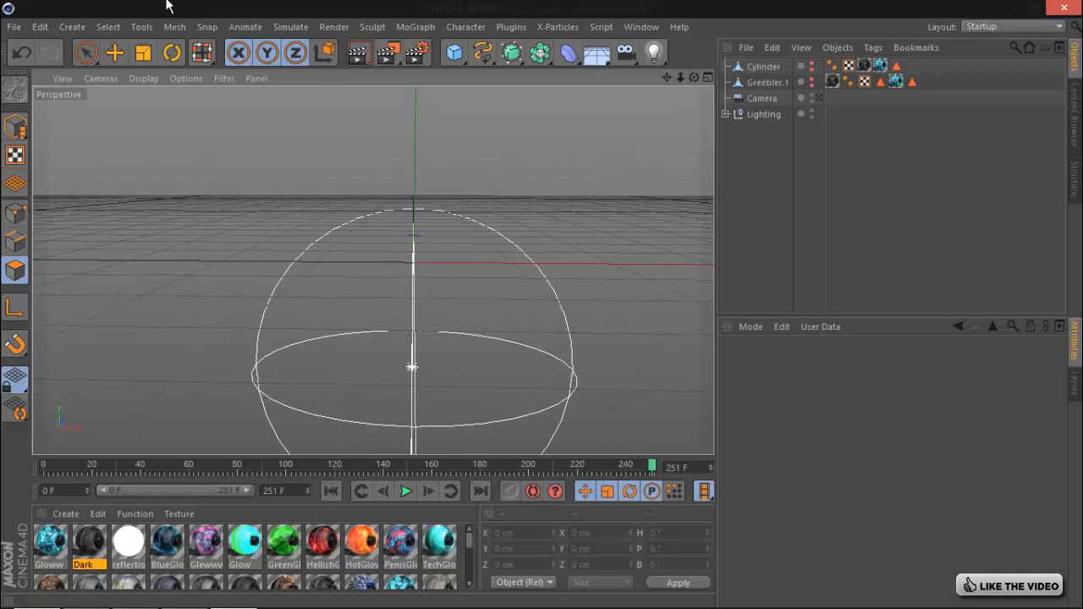
pyautogui.click(115, 53)
pyautogui.click(15, 127)
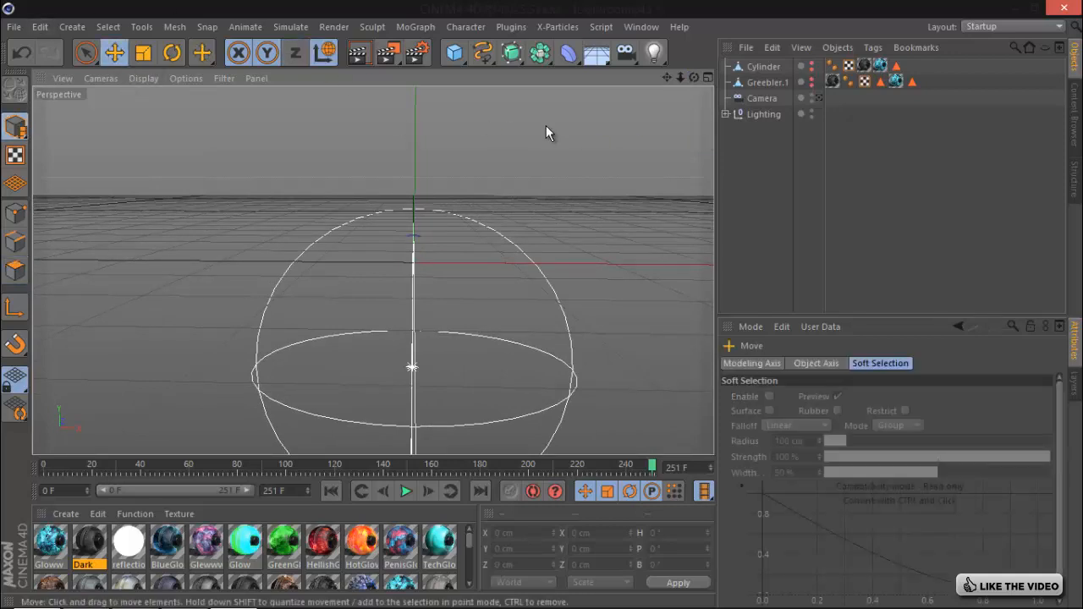
# - Add an Oil Tank primitive and set its orientation to +Z
pyautogui.click(461, 55)
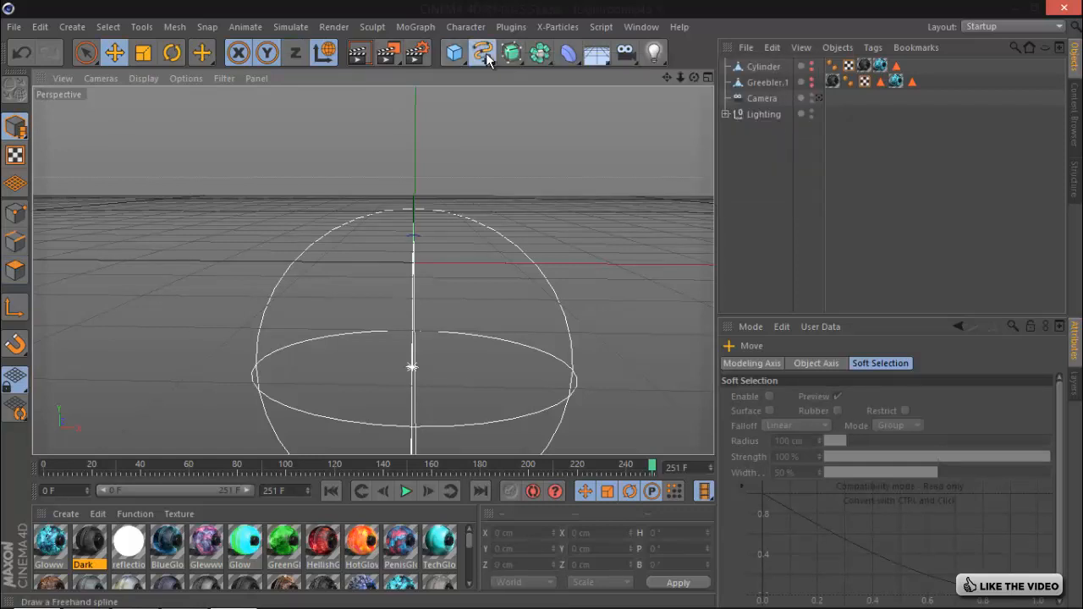
pyautogui.click(483, 53)
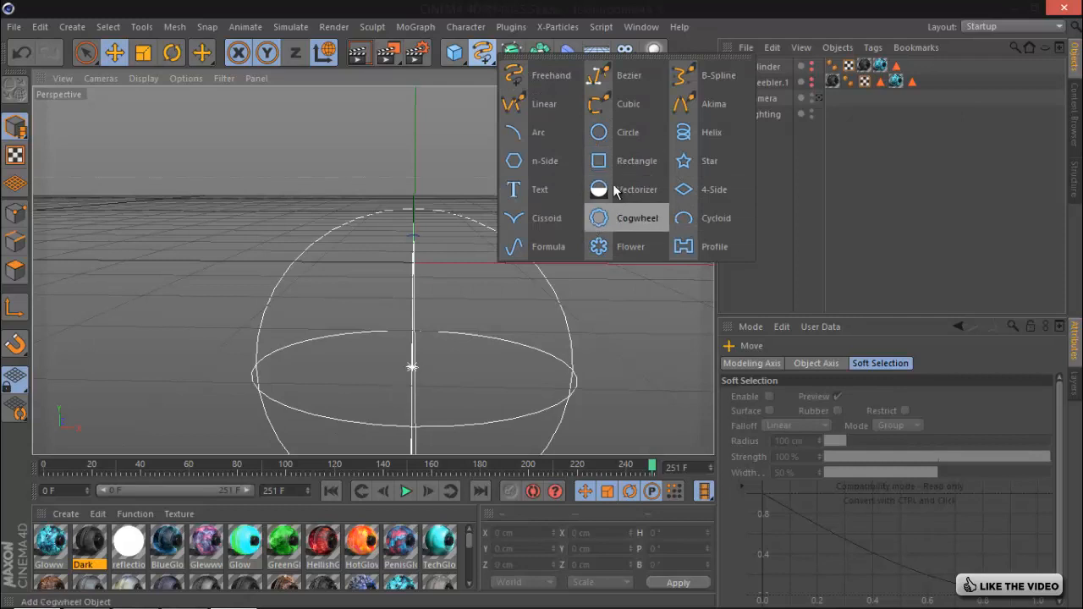
pyautogui.click(455, 54)
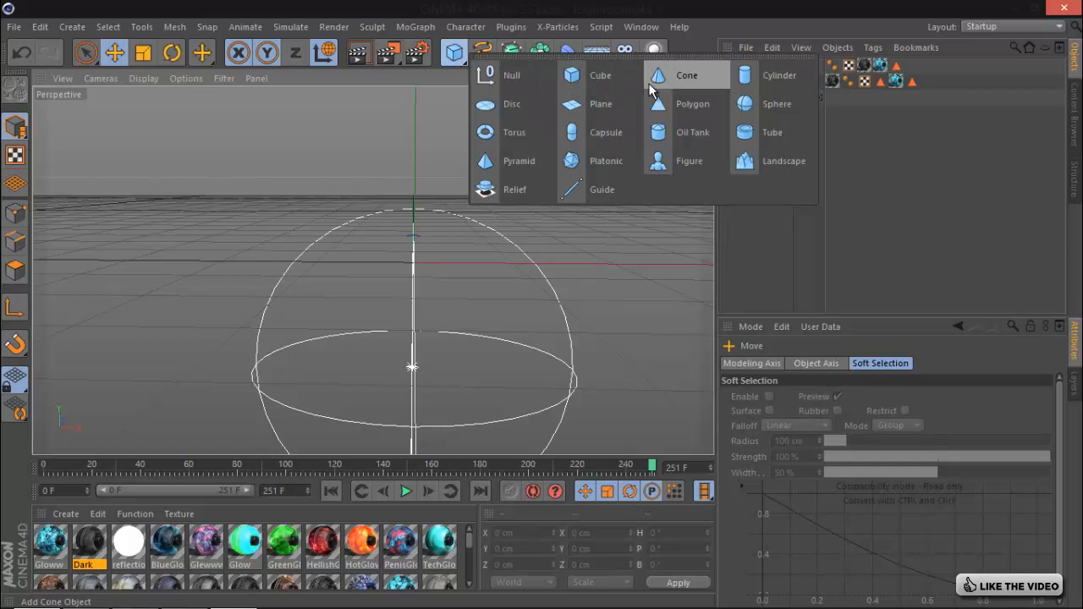
pyautogui.click(667, 134)
pyautogui.click(854, 492)
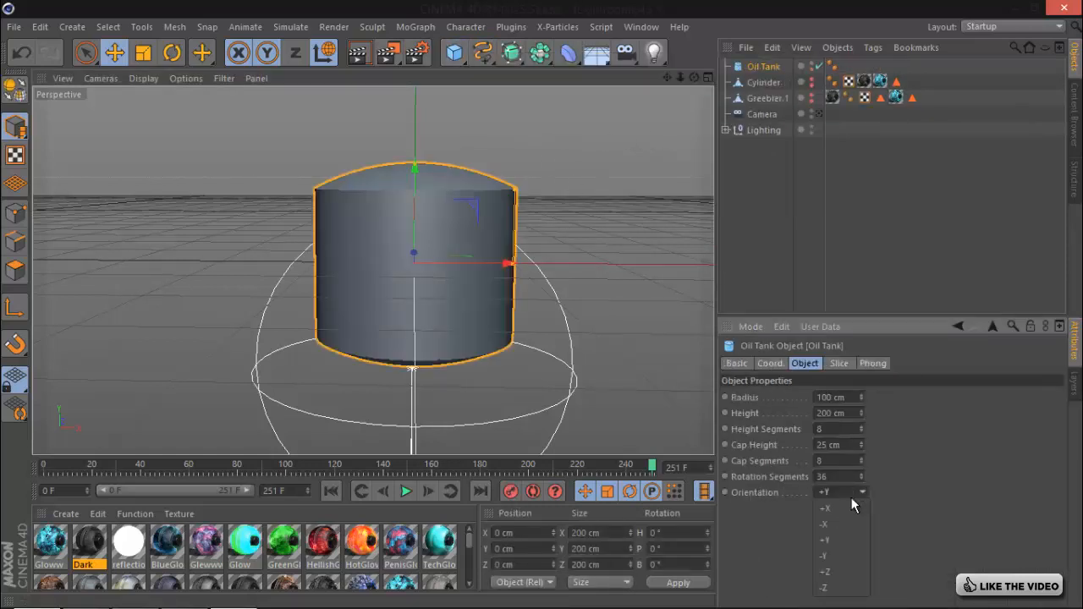
pyautogui.click(844, 523)
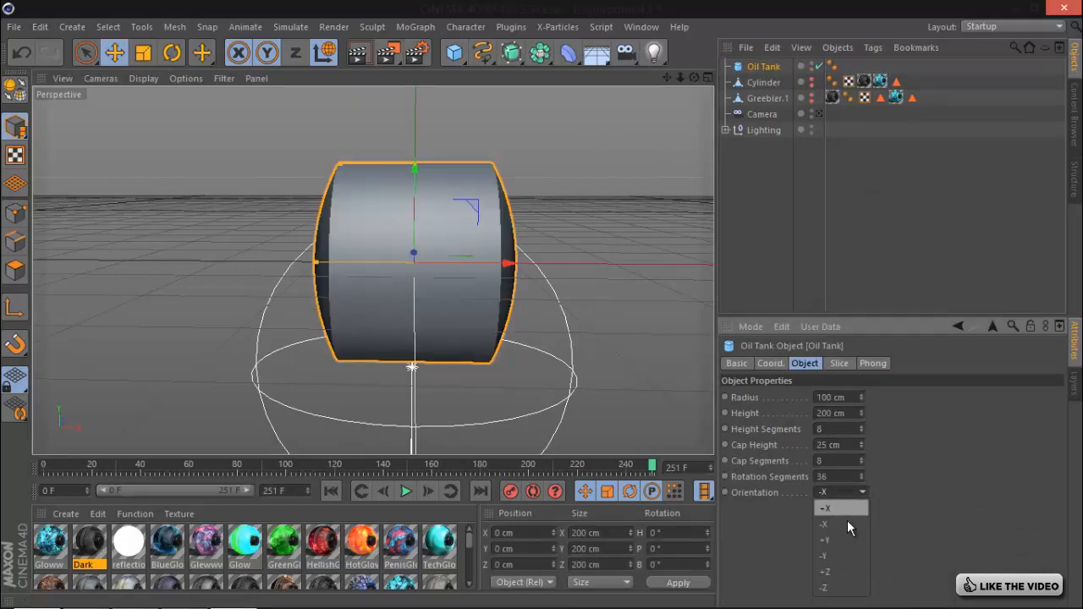
pyautogui.click(846, 542)
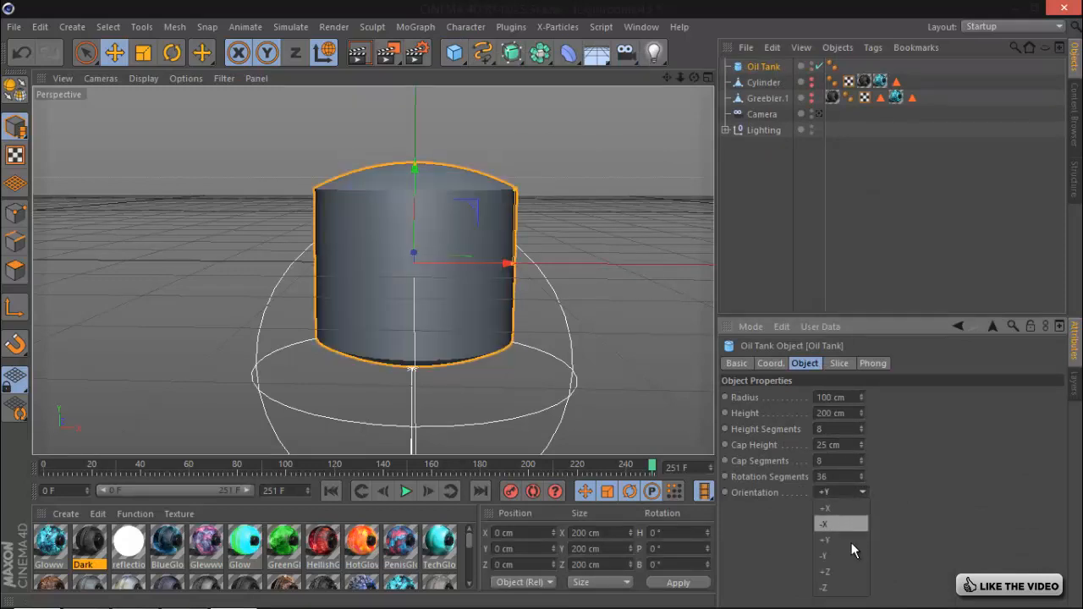
pyautogui.click(847, 571)
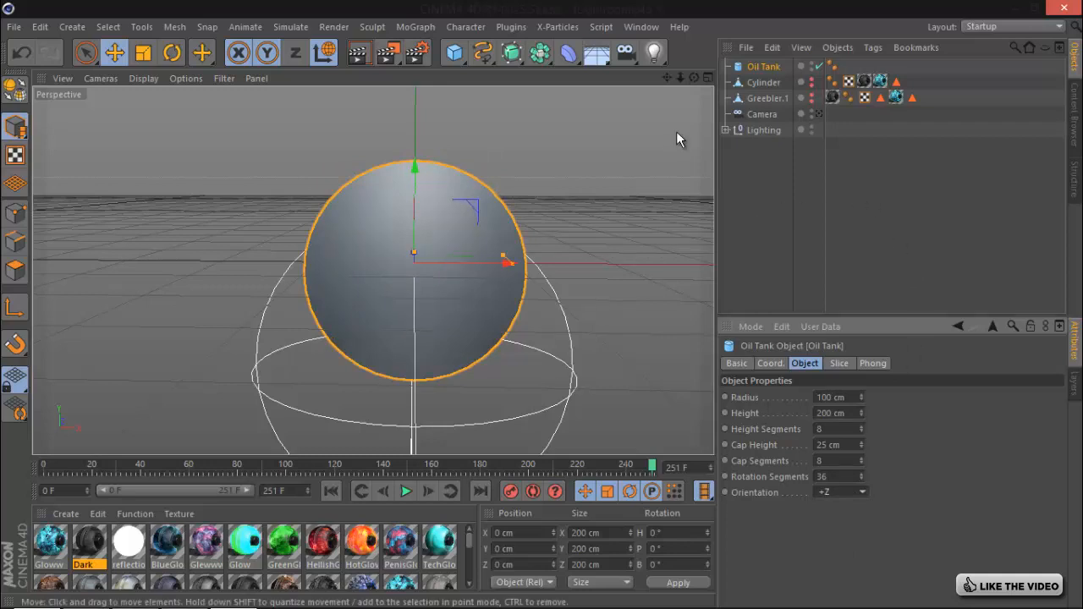
# - Flatten the oil tank to a height of 61 cm with 1 height segment and 5 cap segments
pyautogui.keyDown('alt'); pyautogui.moveTo(543, 306); pyautogui.dragTo(542, 305); pyautogui.keyUp('alt')
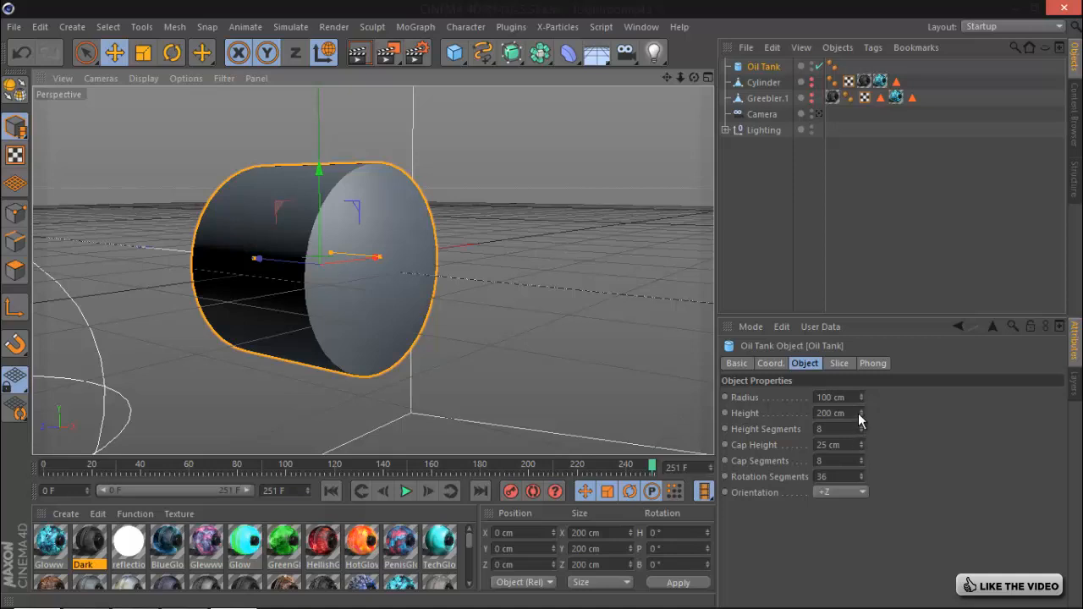
pyautogui.moveTo(860, 409)
pyautogui.mouseDown()
pyautogui.moveTo(862, 454)
pyautogui.moveTo(860, 410)
pyautogui.mouseUp()
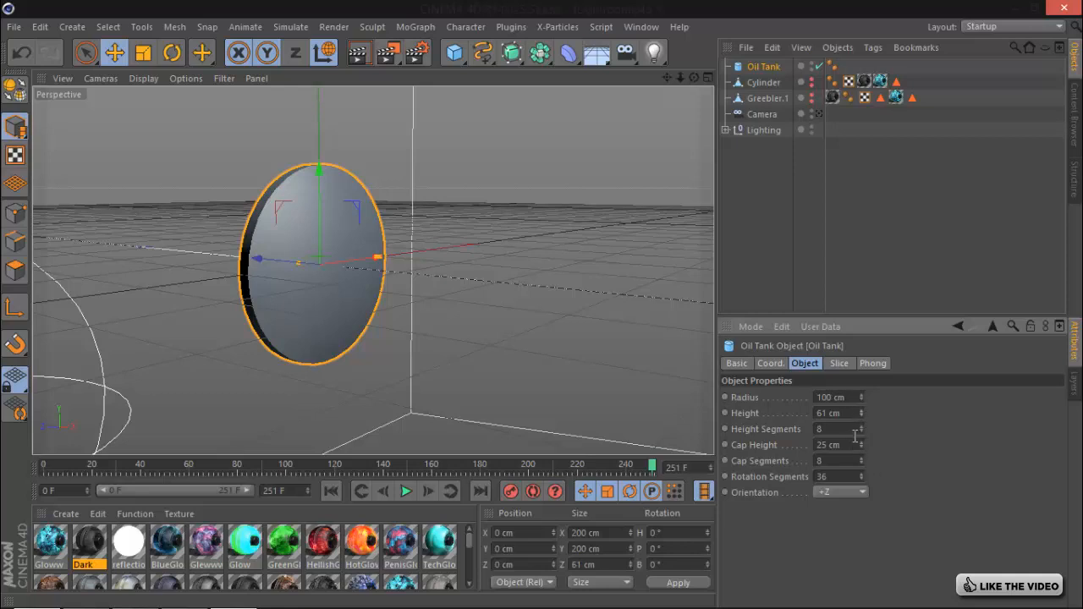
pyautogui.write('1')
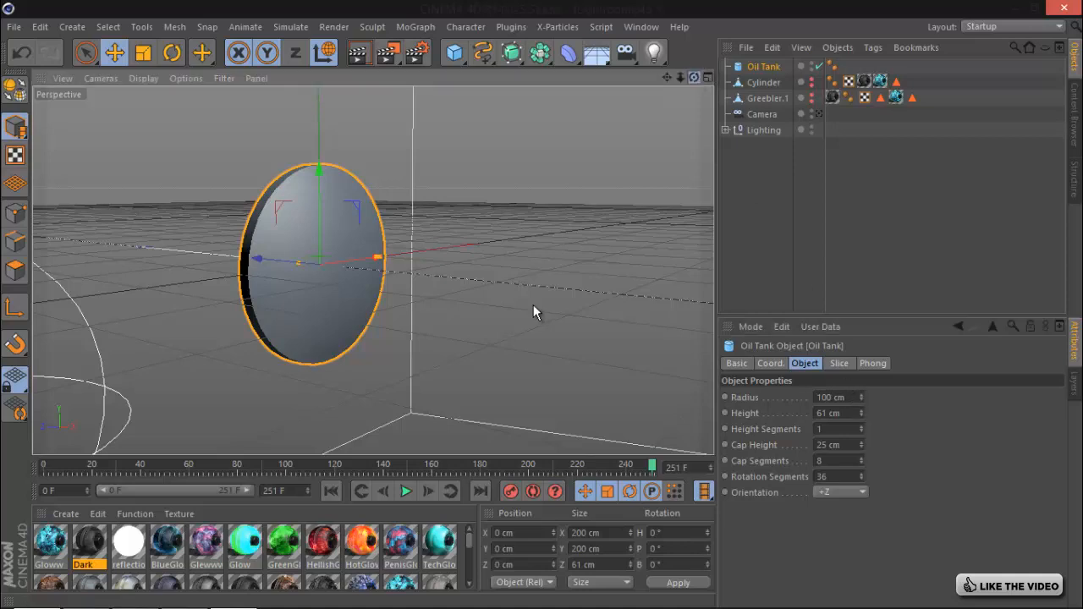
pyautogui.keyDown('alt'); pyautogui.moveTo(533, 304); pyautogui.dragTo(549, 304); pyautogui.keyUp('alt')
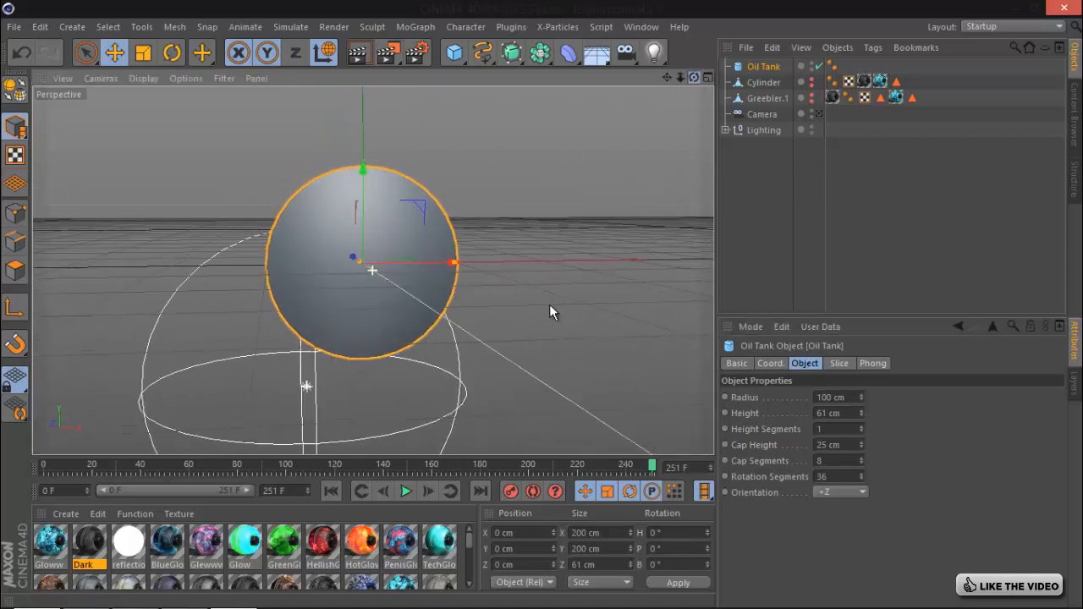
pyautogui.click(862, 464)
pyautogui.click(862, 464)
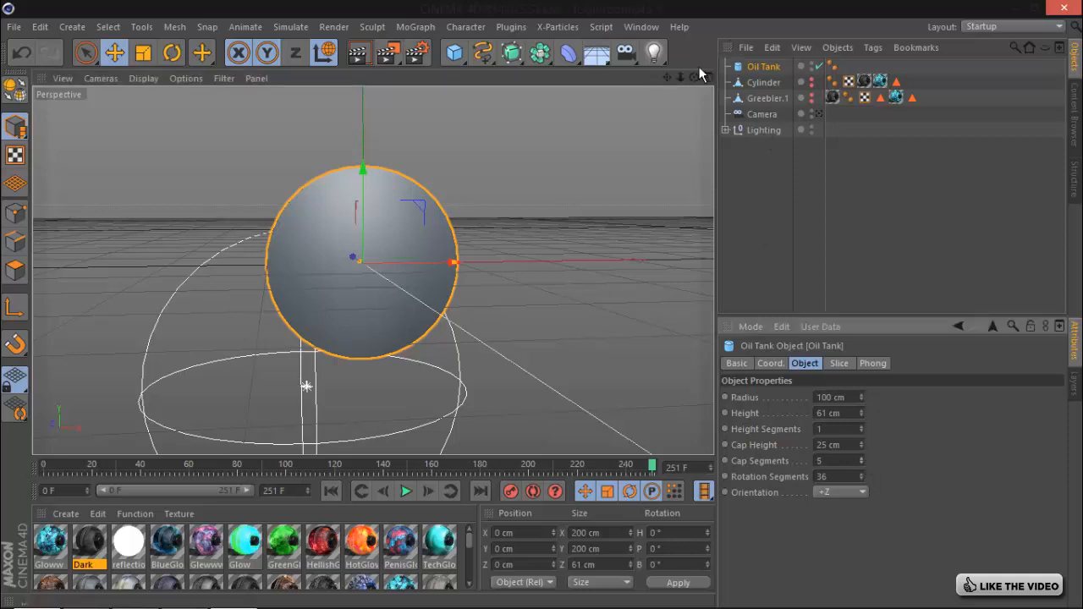
# - Make the oil tank an editable polygon object and switch to Live Selection in polygon mode
pyautogui.moveTo(694, 77); pyautogui.dragTo(539, 310)
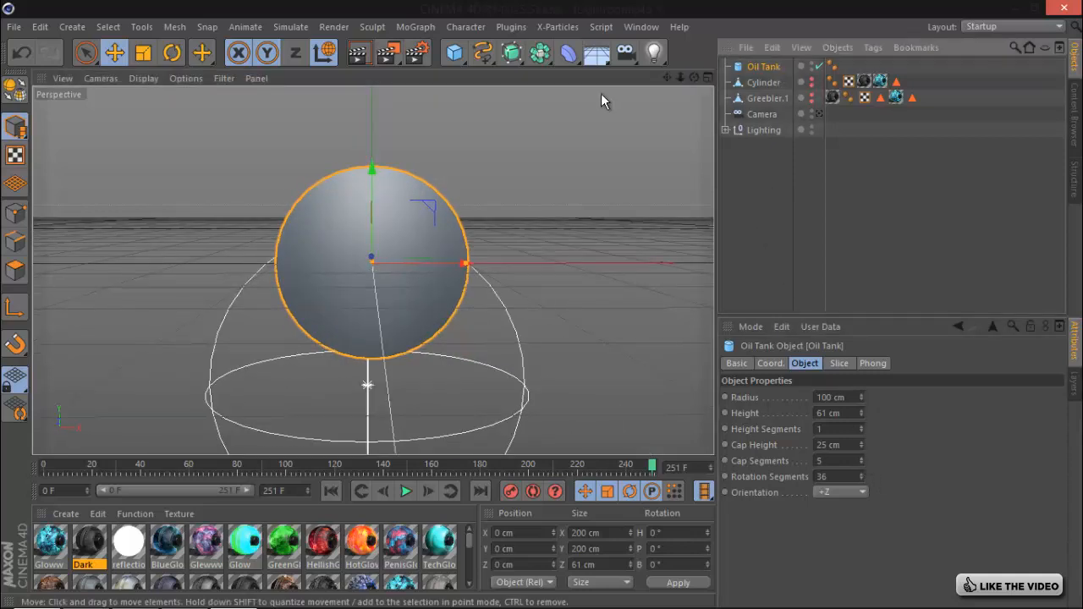
pyautogui.press('c')
pyautogui.click(86, 52)
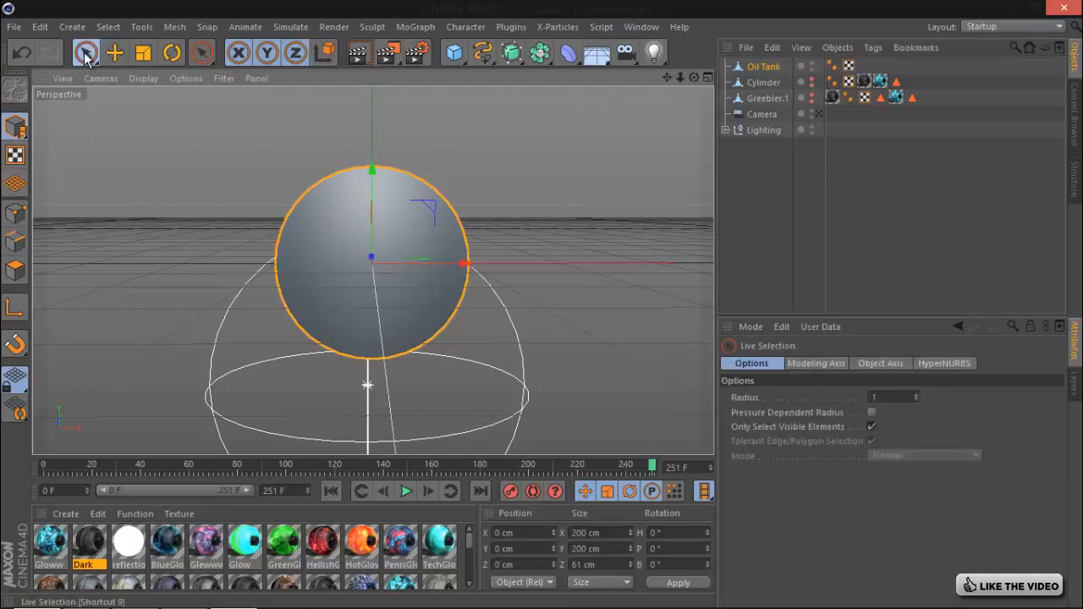
pyautogui.click(14, 269)
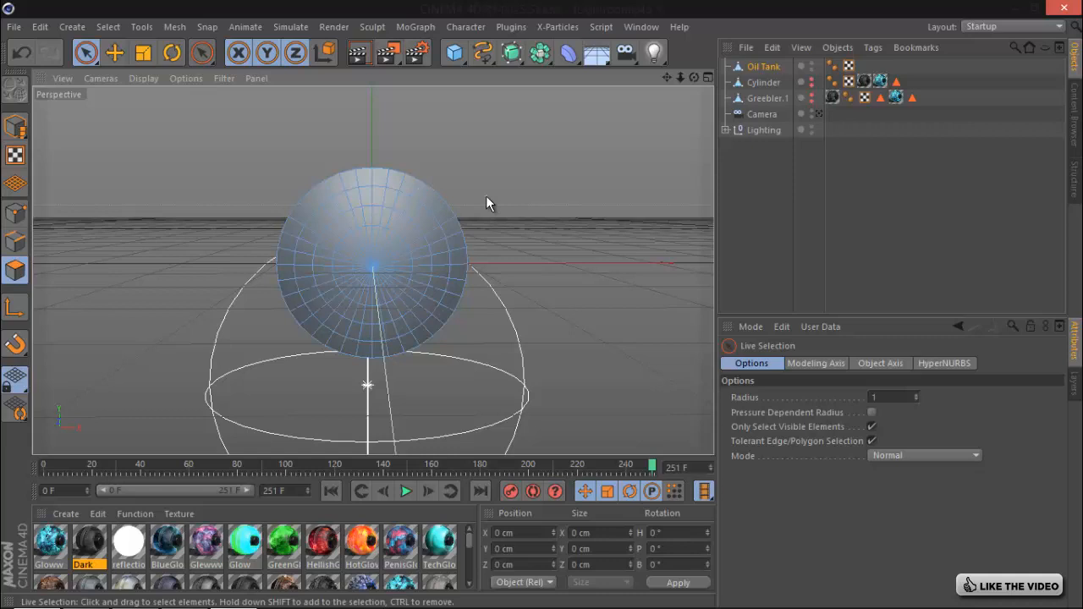
# - Loop-select the outermost face ring of the oil tank's front cap and add the central disc to the selection
pyautogui.press('v')
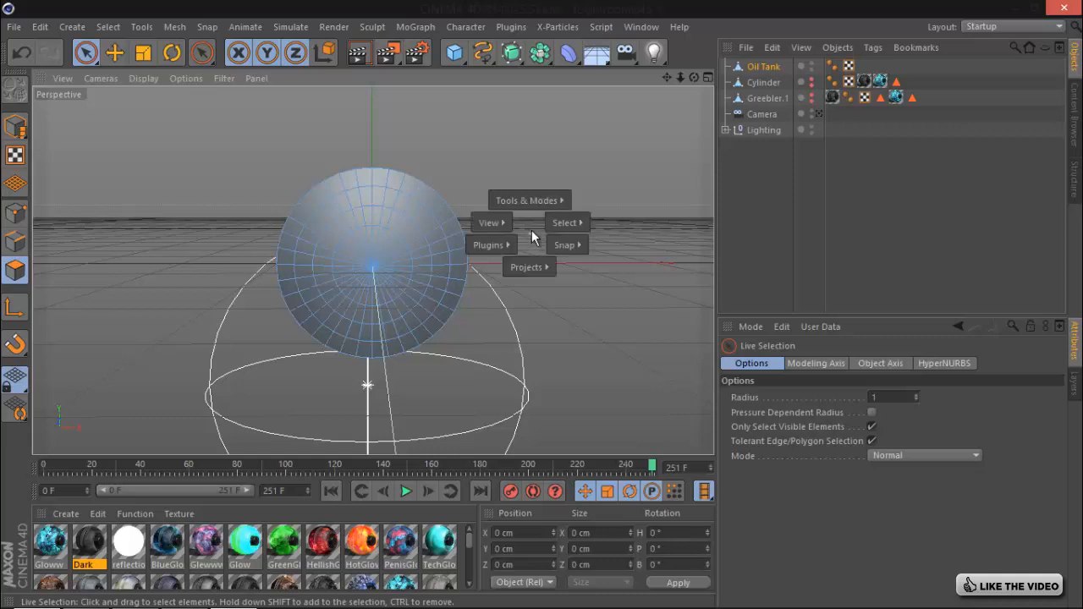
pyautogui.moveTo(567, 223)
pyautogui.click(639, 245)
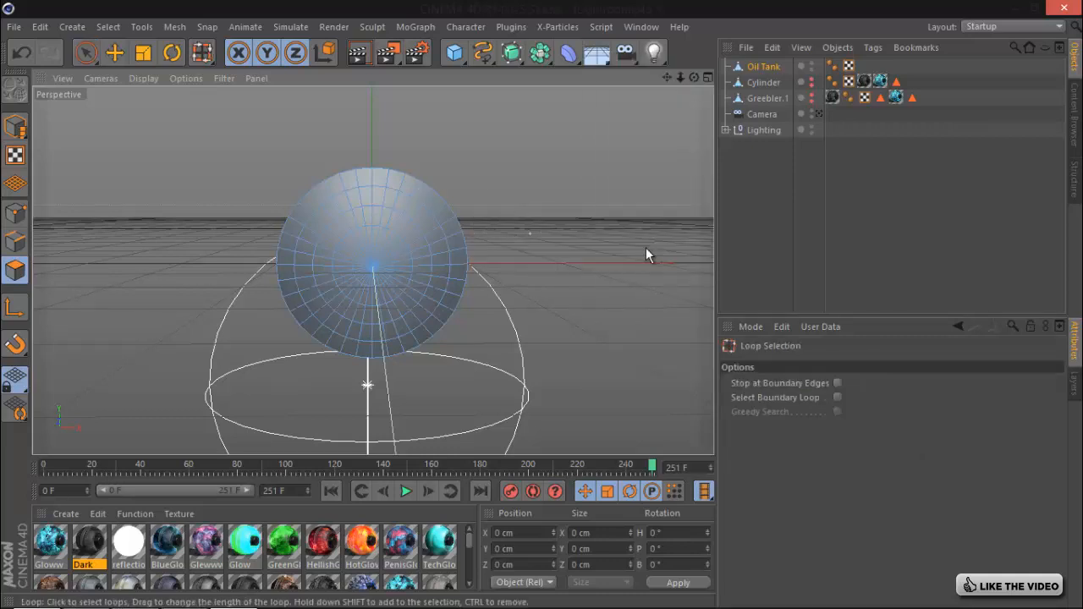
pyautogui.press('v')
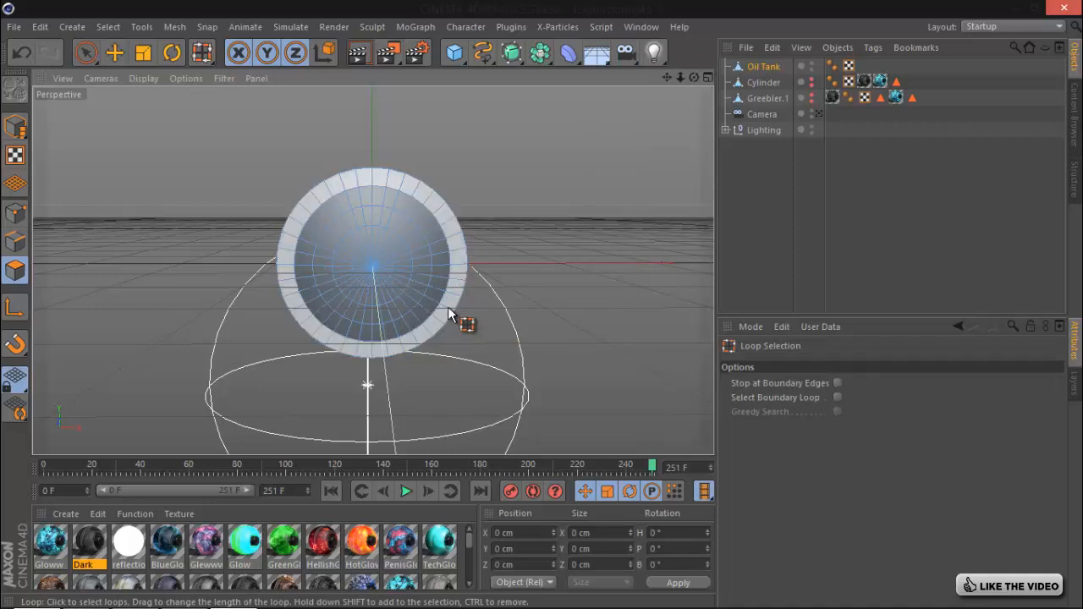
pyautogui.click(450, 311)
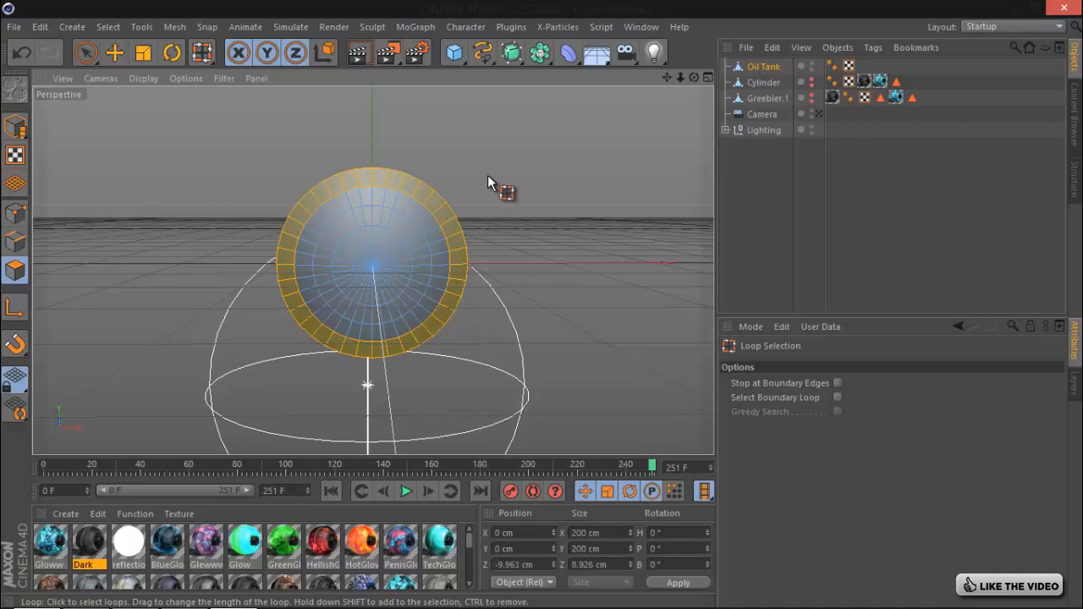
pyautogui.keyDown('shift'); pyautogui.click(394, 278); pyautogui.keyUp('shift')
# - Extrude the selected outer ring and central disc outward by about 2.8 cm
pyautogui.rightClick(595, 237)
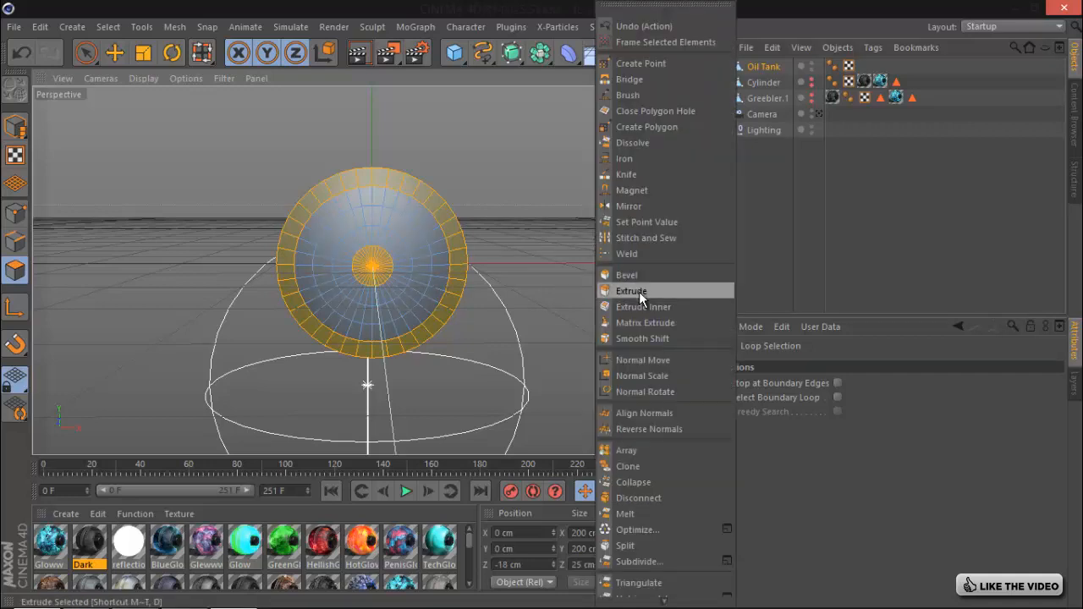
pyautogui.click(639, 292)
pyautogui.moveTo(531, 330); pyautogui.dragTo(544, 305)
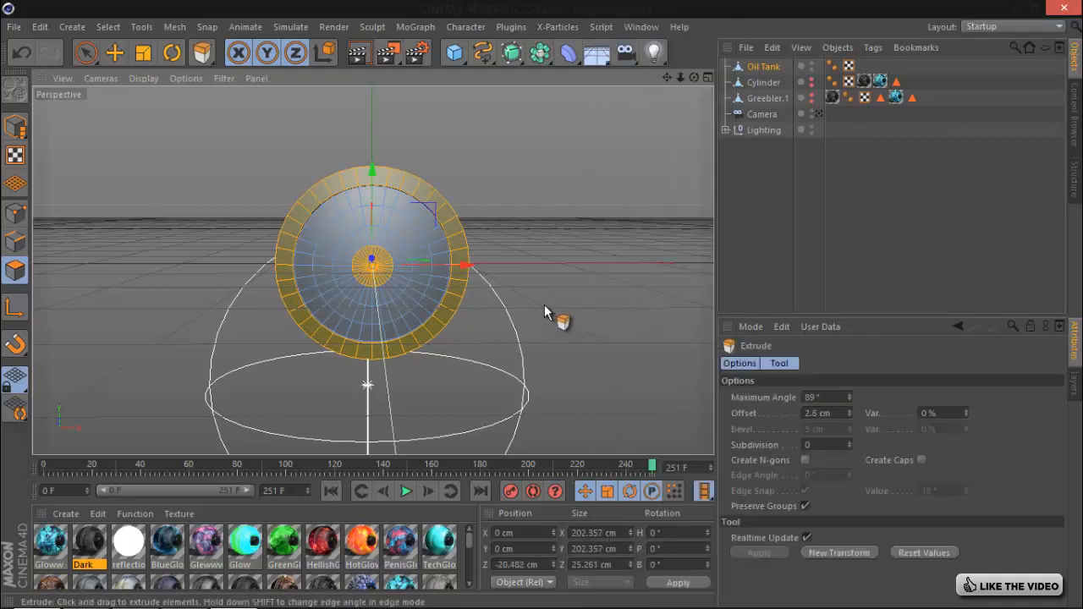
# - Inset the raised ring and disc faces by about 2.7 cm with Extrude Inner and extrude them inward by about -2.1 cm
pyautogui.rightClick(554, 327)
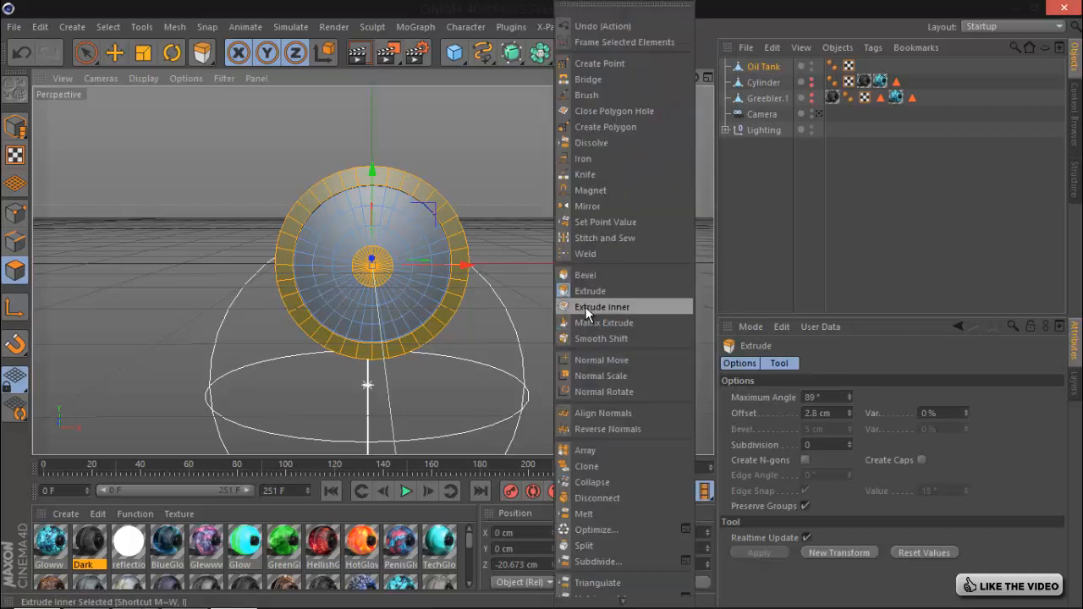
pyautogui.click(584, 306)
pyautogui.moveTo(542, 305); pyautogui.dragTo(543, 305)
pyautogui.rightClick(542, 305)
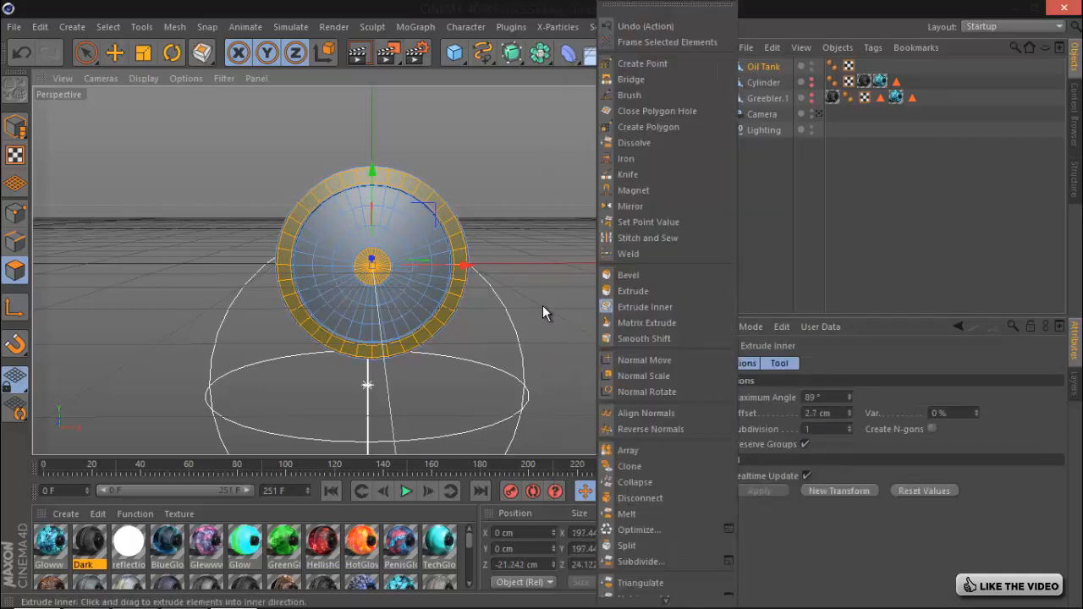
pyautogui.click(633, 288)
pyautogui.moveTo(543, 306); pyautogui.dragTo(542, 305)
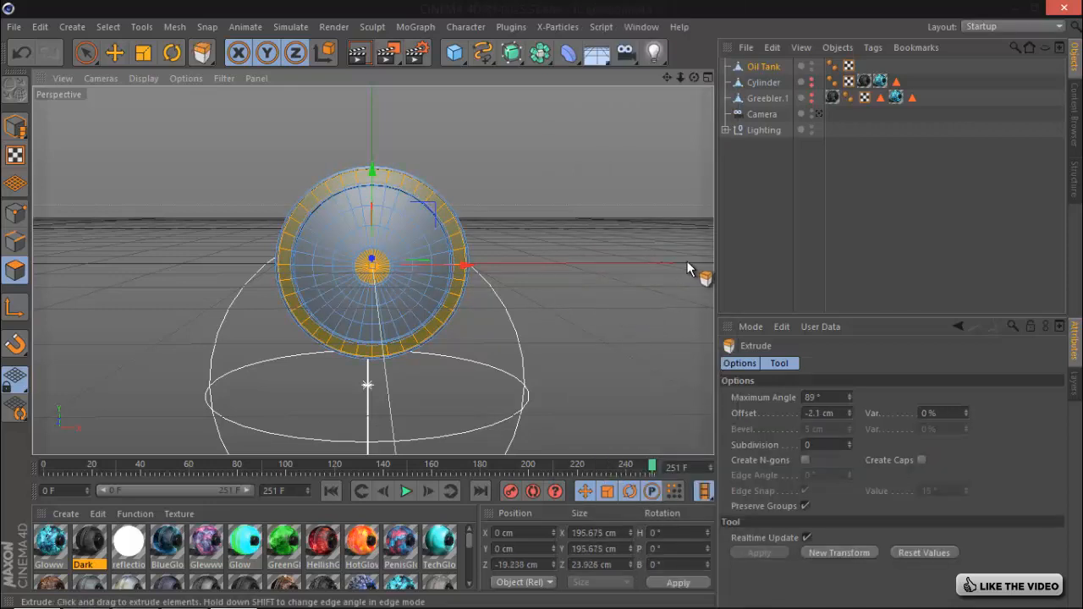
pyautogui.click(762, 237)
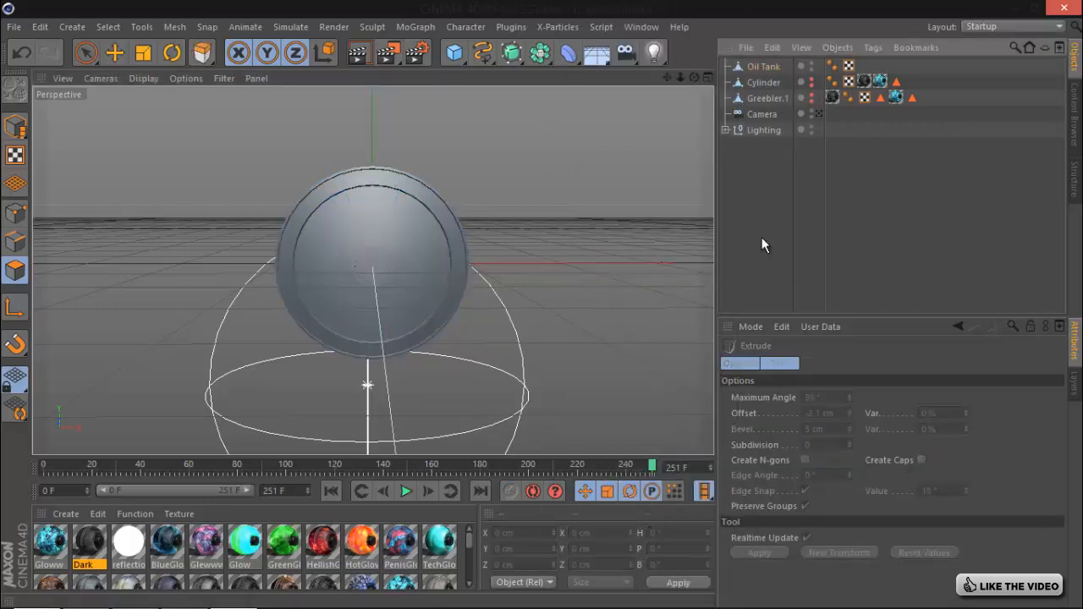
pyautogui.click(767, 66)
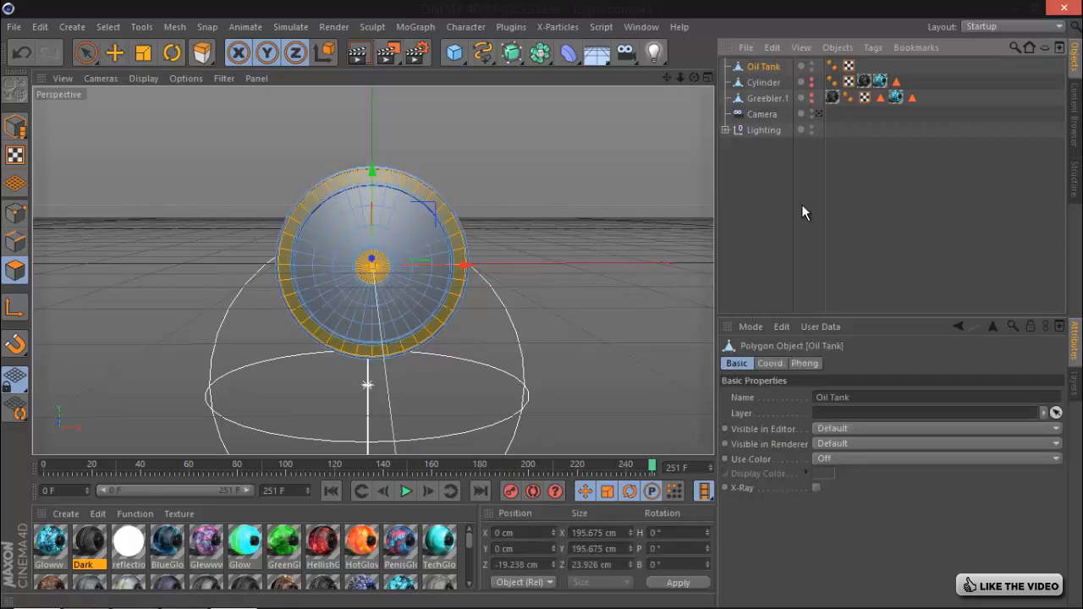
# - Replace the selection on the oil tank's front cap with spaced pairs of faces along the right half of its middle ring
pyautogui.click(86, 53)
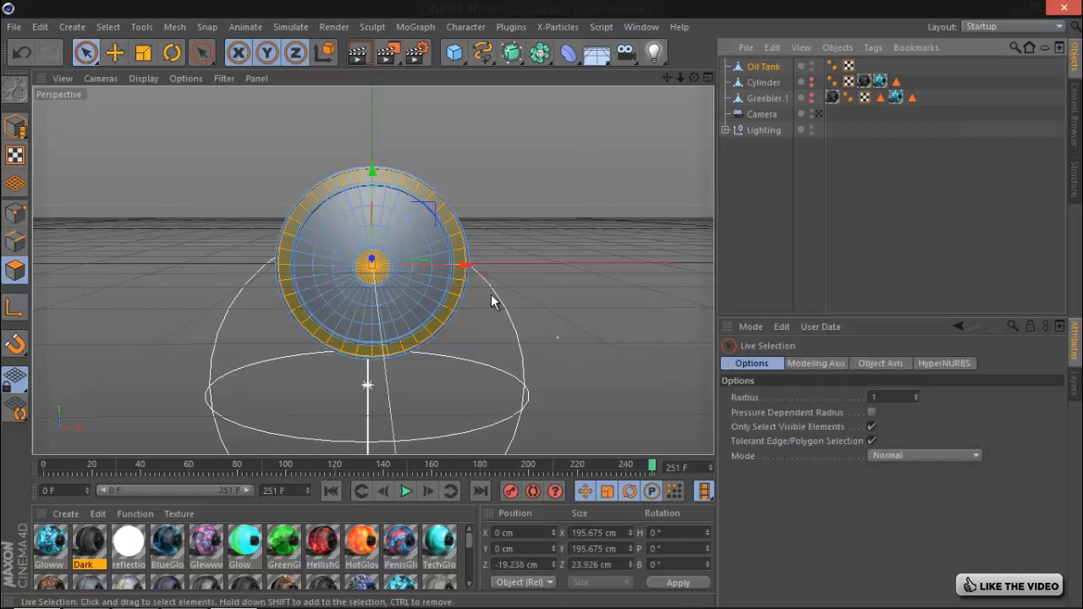
pyautogui.press('v')
pyautogui.moveTo(552, 321)
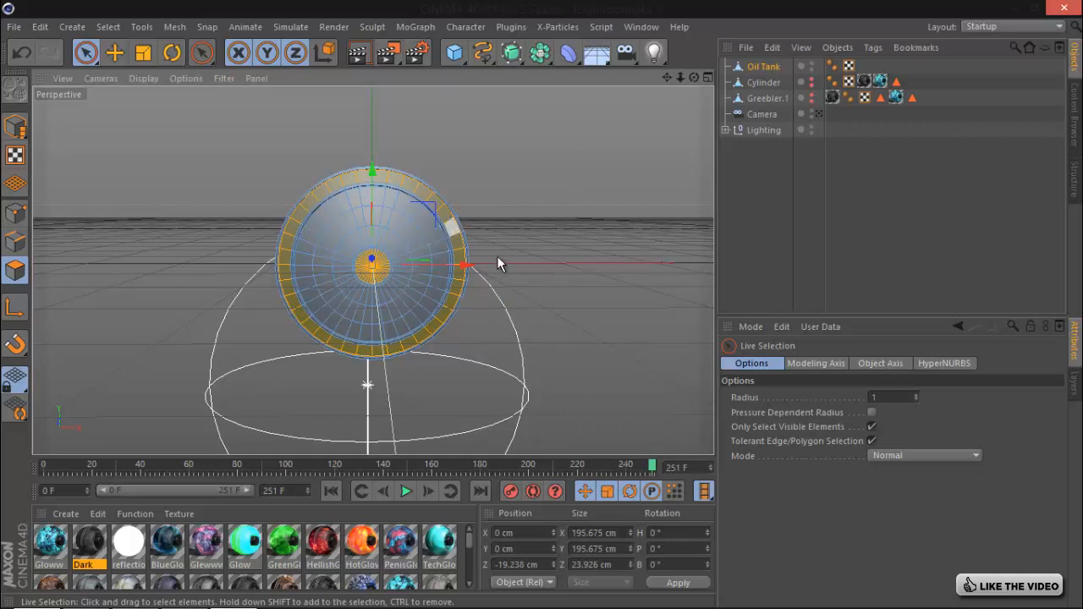
pyautogui.moveTo(681, 77); pyautogui.dragTo(544, 306)
pyautogui.moveTo(679, 77); pyautogui.dragTo(543, 308)
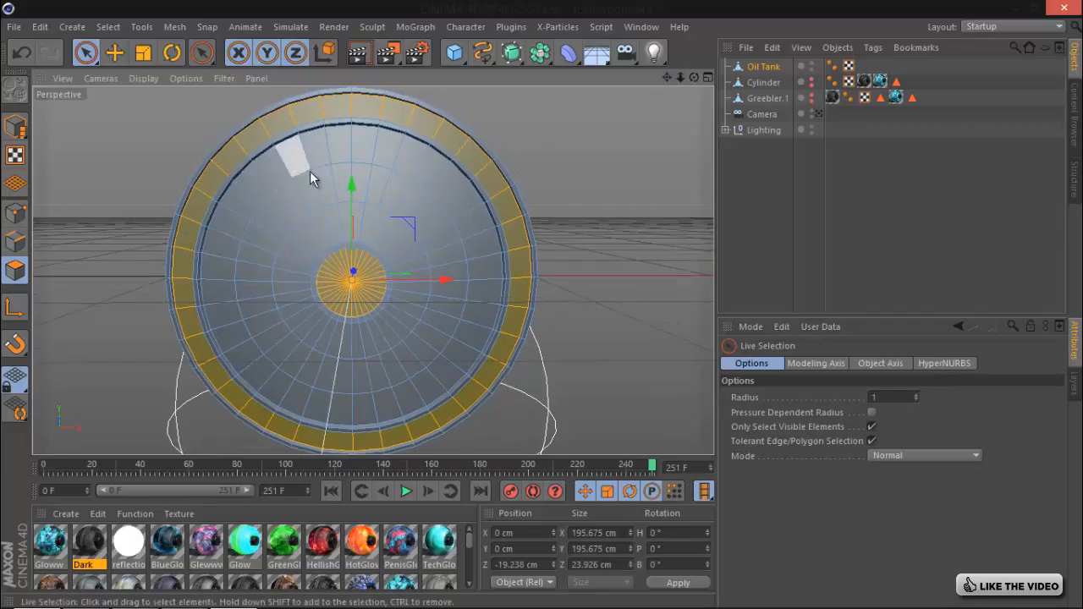
pyautogui.click(431, 214)
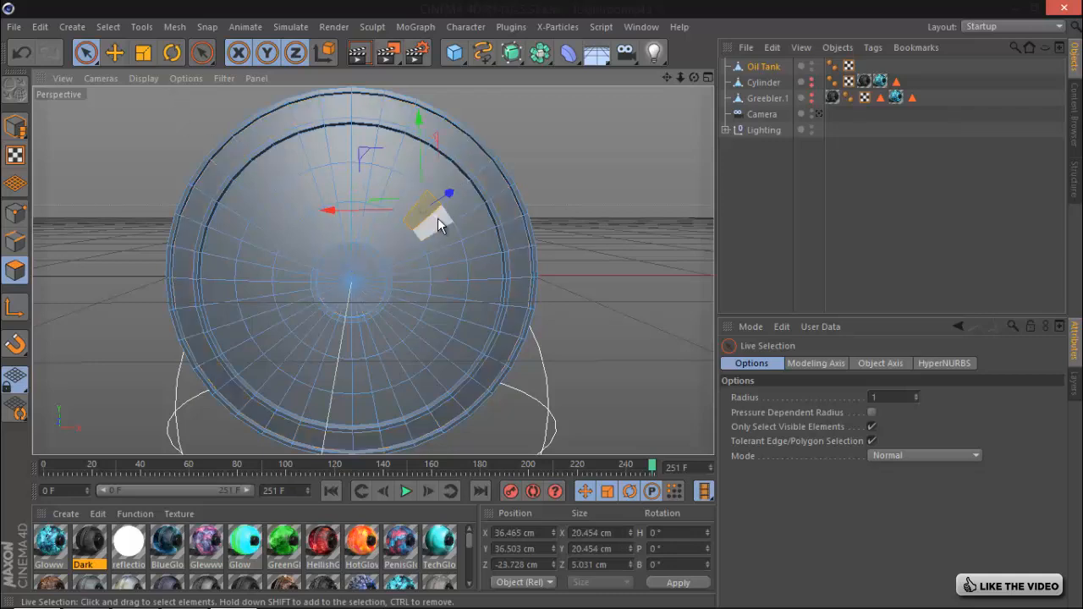
pyautogui.keyDown('shift'); pyautogui.click(450, 280); pyautogui.keyUp('shift')
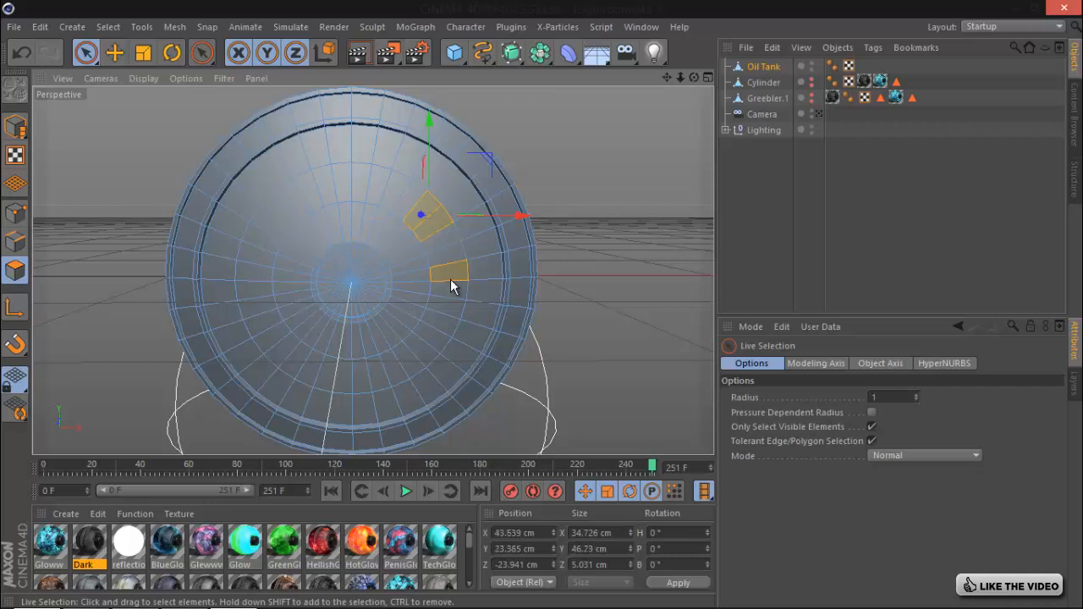
pyautogui.keyDown('shift'); pyautogui.click(435, 341); pyautogui.keyUp('shift')
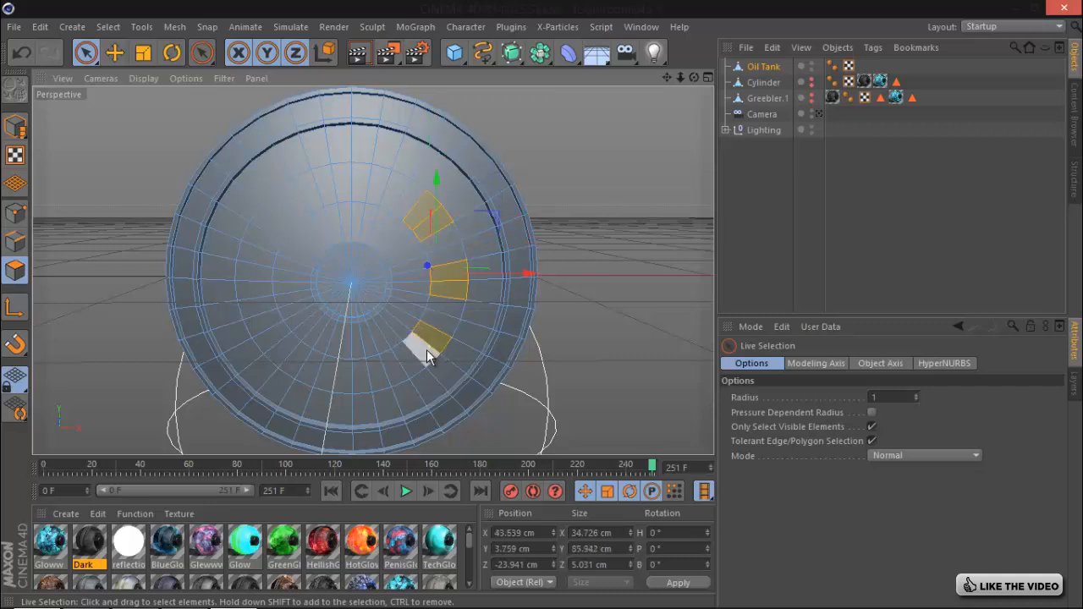
pyautogui.keyDown('shift'); pyautogui.click(371, 377); pyautogui.keyUp('shift')
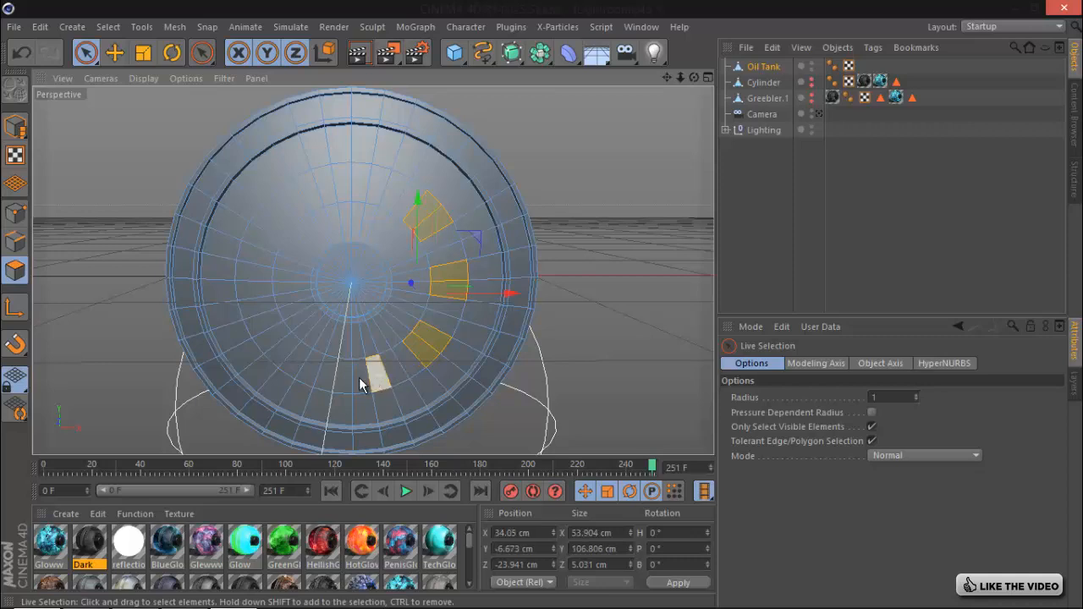
# - Continue the face pairs around the cap's middle ring, leaving two-face gaps, until nine evenly spaced pairs are selected
pyautogui.keyDown('shift'); pyautogui.click(322, 379); pyautogui.keyUp('shift')
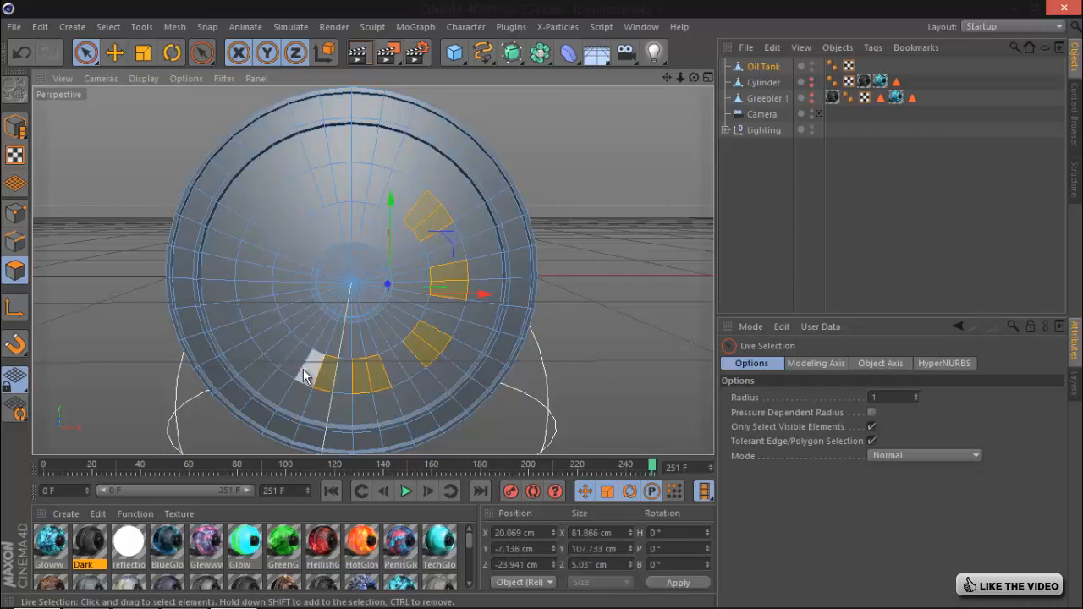
pyautogui.keyDown('ctrl'); pyautogui.click(327, 375); pyautogui.keyUp('ctrl')
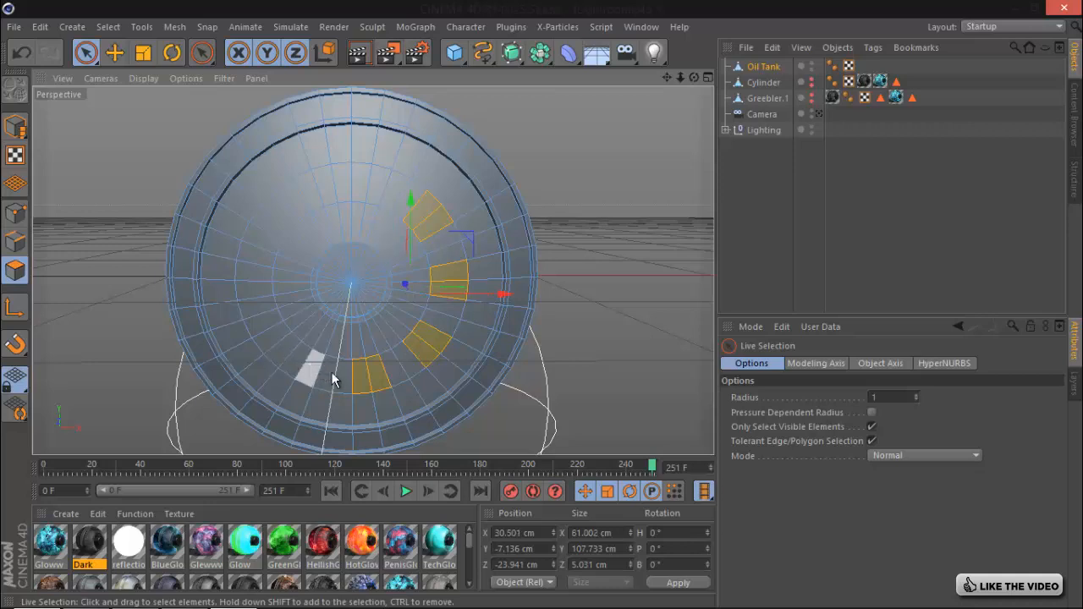
pyautogui.keyDown('shift'); pyautogui.click(304, 369); pyautogui.keyUp('shift')
pyautogui.keyDown('shift'); pyautogui.click(259, 313); pyautogui.keyUp('shift')
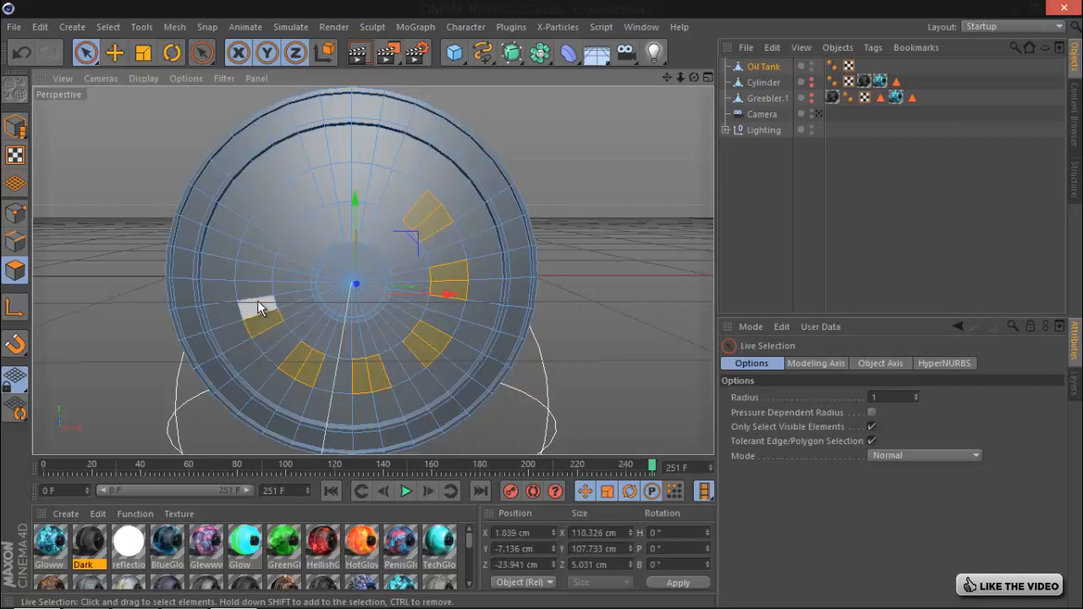
pyautogui.keyDown('shift'); pyautogui.click(260, 239); pyautogui.keyUp('shift')
pyautogui.keyDown('shift'); pyautogui.click(299, 195); pyautogui.keyUp('shift')
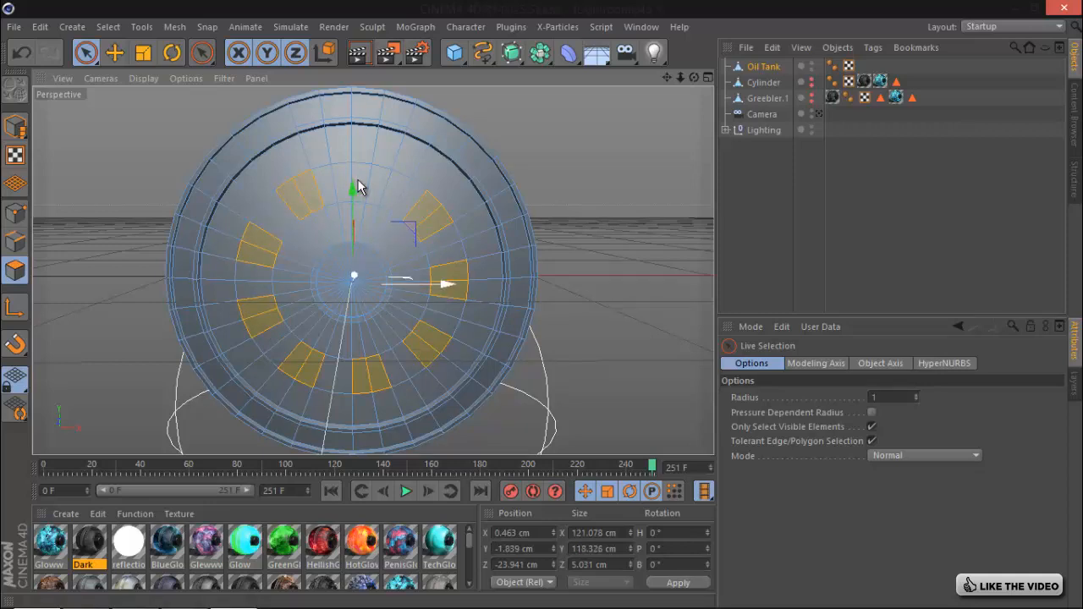
pyautogui.keyDown('shift'); pyautogui.click(364, 176); pyautogui.keyUp('shift')
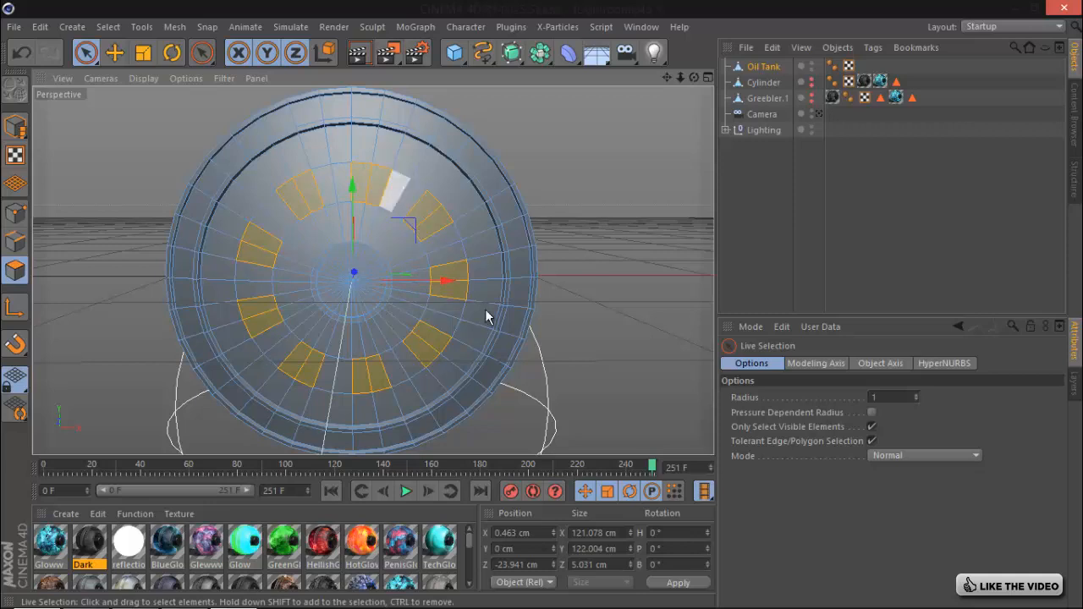
pyautogui.keyDown('shift'); pyautogui.click(438, 347); pyautogui.keyUp('shift')
# - Extrude the nine face pairs inward by about -3.5 cm and inset them by about 2 cm with Extrude Inner
pyautogui.rightClick(403, 309)
pyautogui.click(455, 295)
pyautogui.moveTo(550, 323); pyautogui.dragTo(542, 303)
pyautogui.rightClick(624, 285)
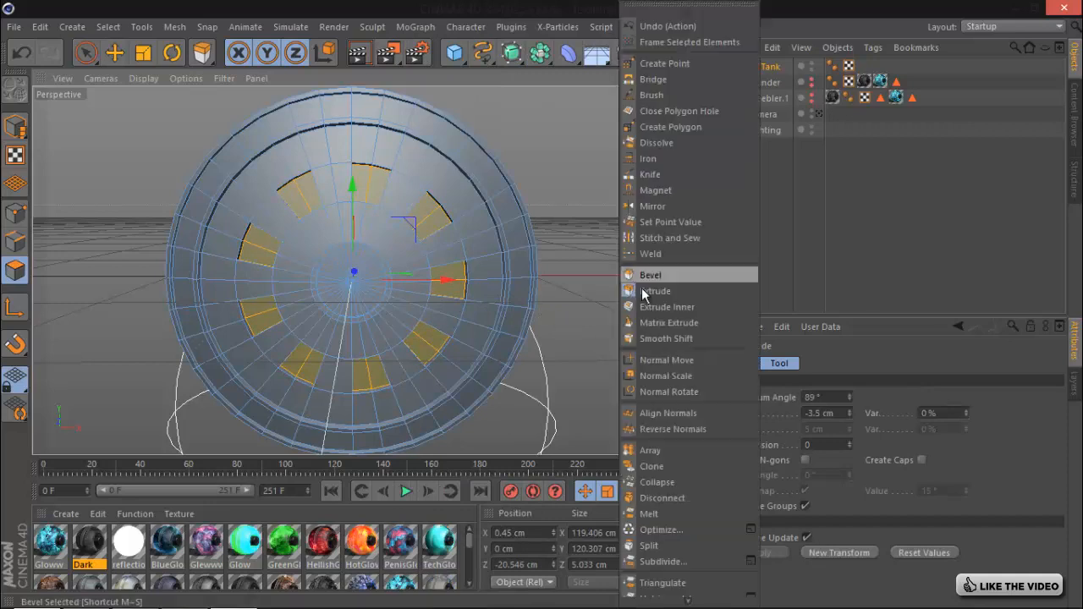
pyautogui.click(651, 308)
pyautogui.moveTo(540, 305); pyautogui.dragTo(542, 304)
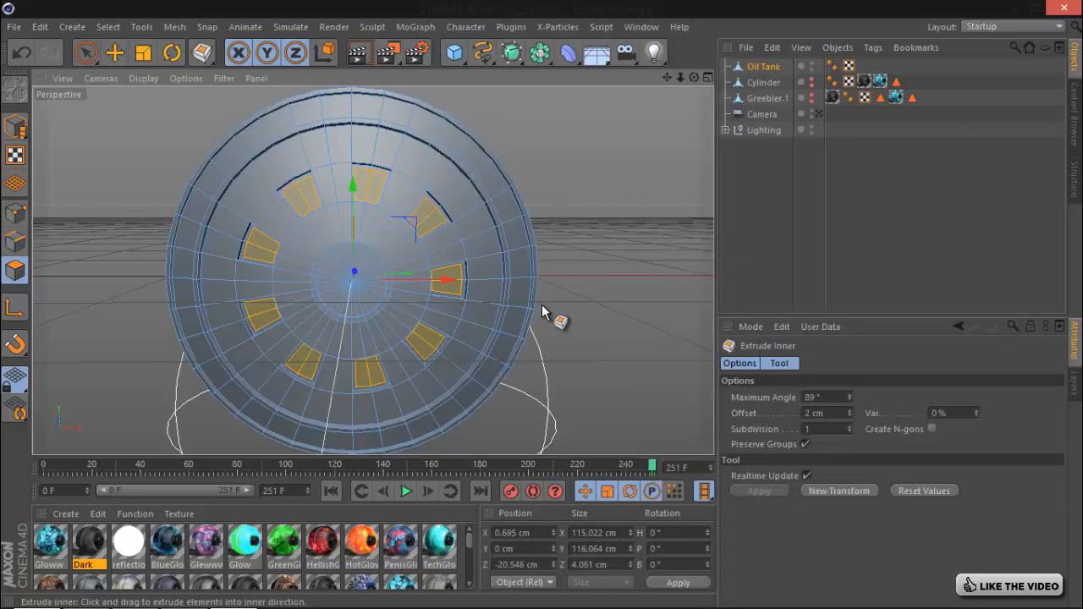
# - Extrude the inset faces of the nine recesses outward by about 1.8 cm and deselect the oil tank
pyautogui.rightClick(542, 305)
pyautogui.click(656, 285)
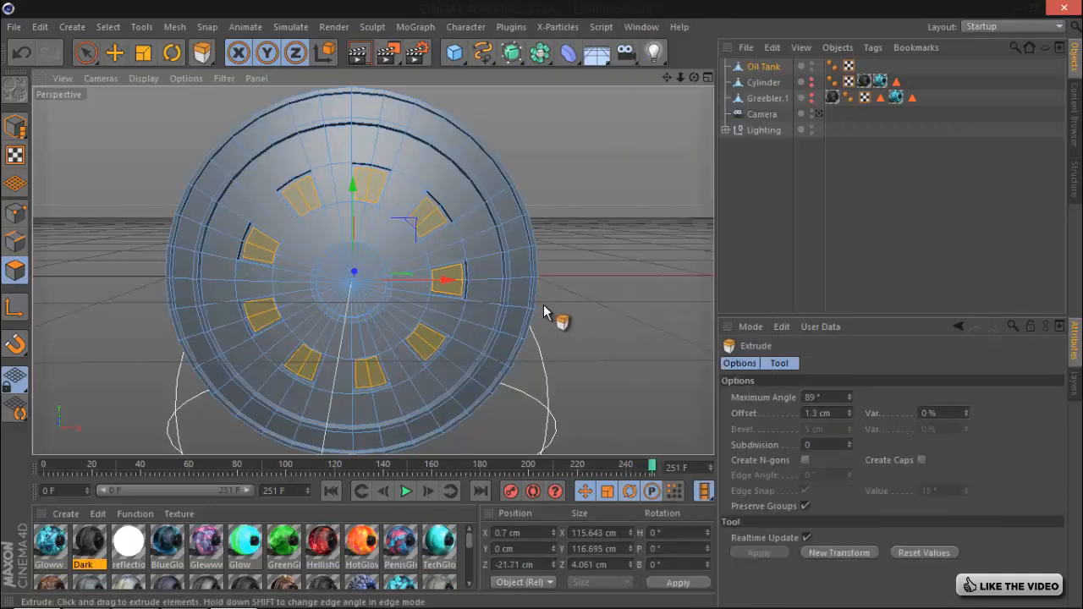
pyautogui.click(773, 243)
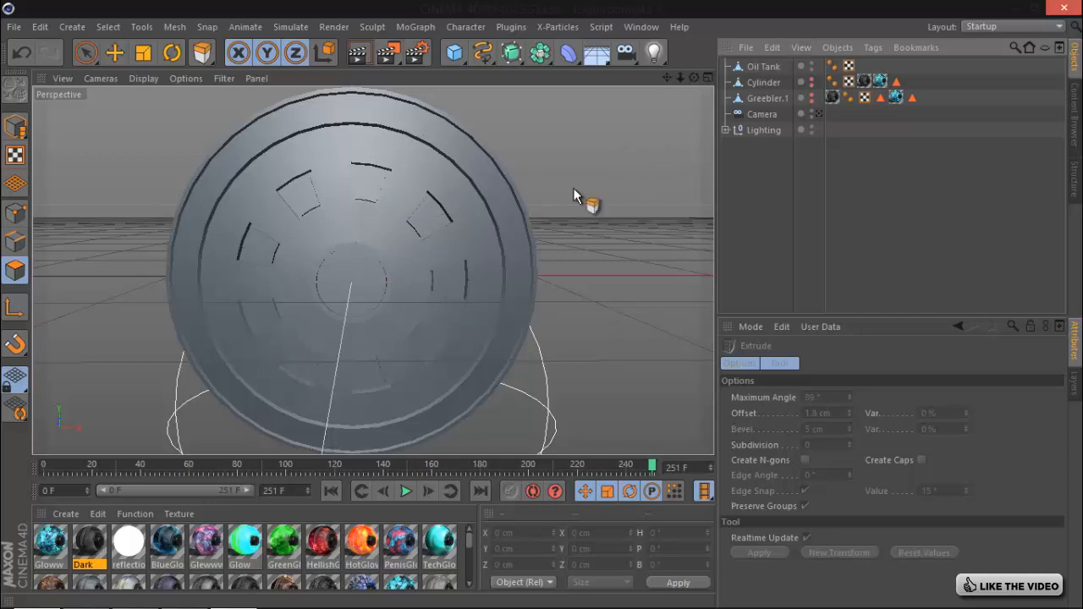
# - Loop-select the two face rings of the oil tank's cap directly outside and inside the ring of recesses
pyautogui.click(762, 66)
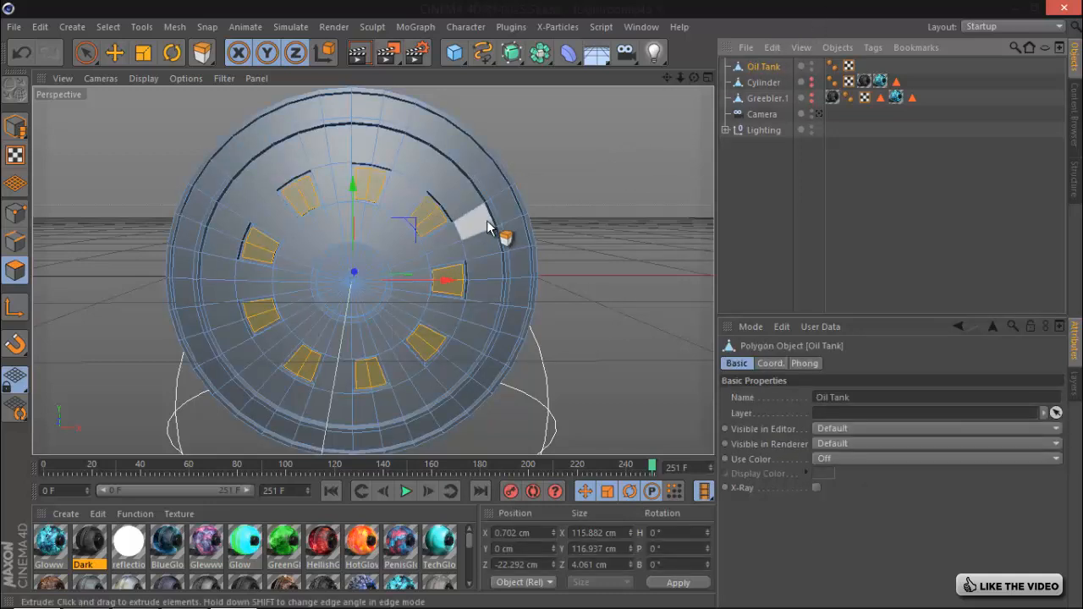
pyautogui.press('v')
pyautogui.moveTo(467, 280)
pyautogui.click(527, 308)
pyautogui.press('v')
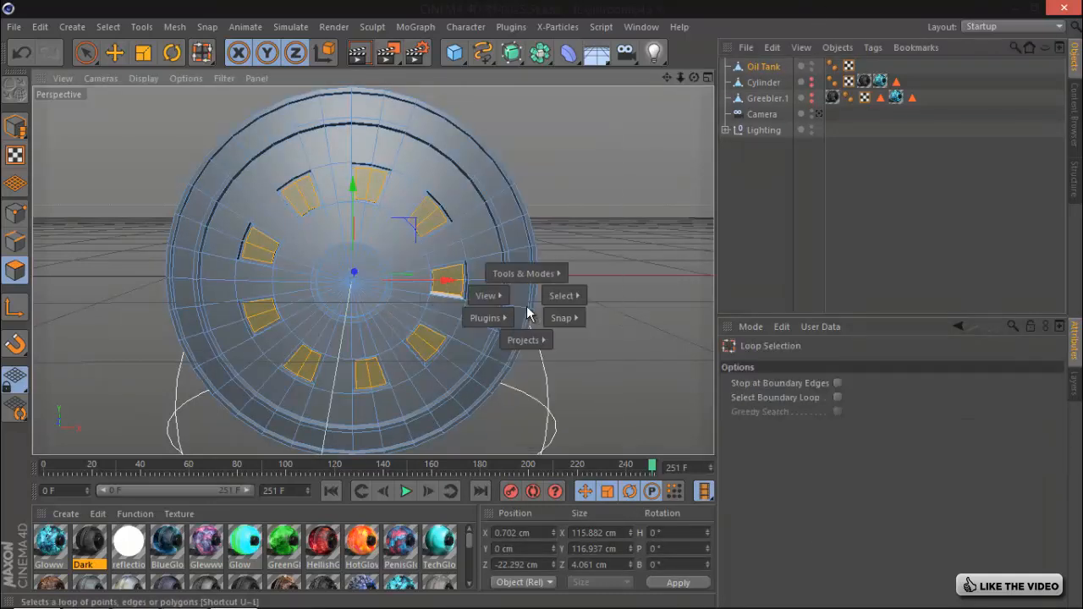
pyautogui.moveTo(562, 296)
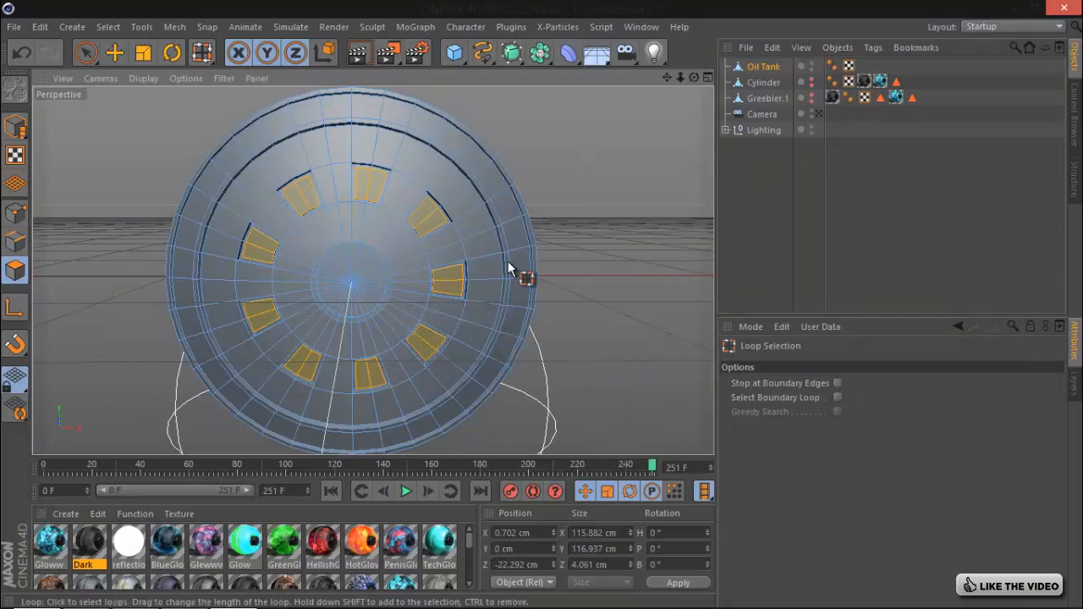
pyautogui.click(442, 181)
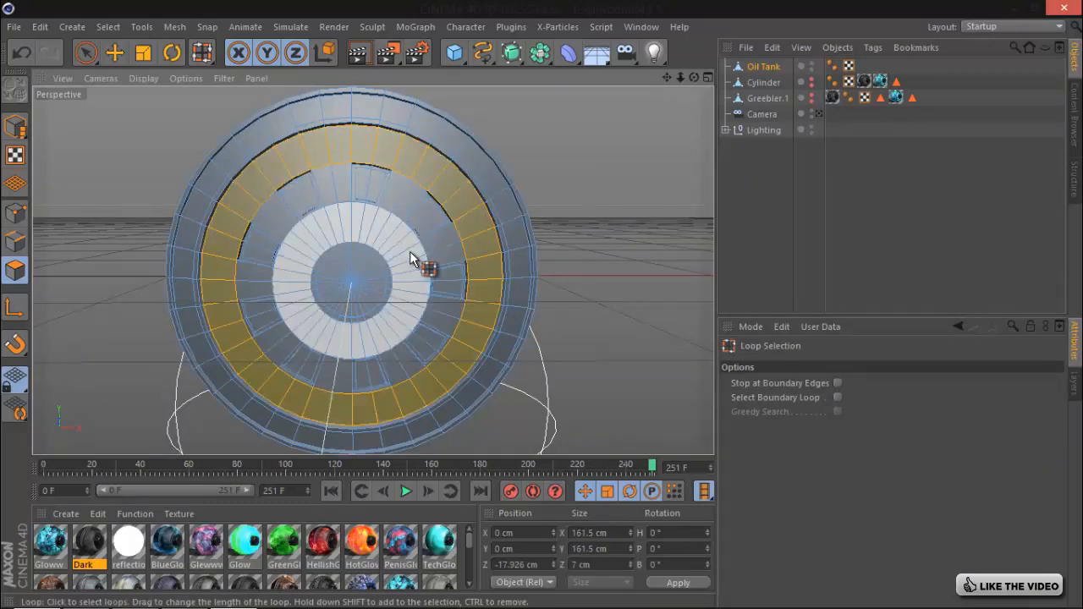
pyautogui.keyDown('shift'); pyautogui.click(412, 261); pyautogui.keyUp('shift')
# - Inset the two selected rings by about 1.7 cm with Extrude Inner and extrude them outward by about 2.9 cm
pyautogui.rightClick(600, 348)
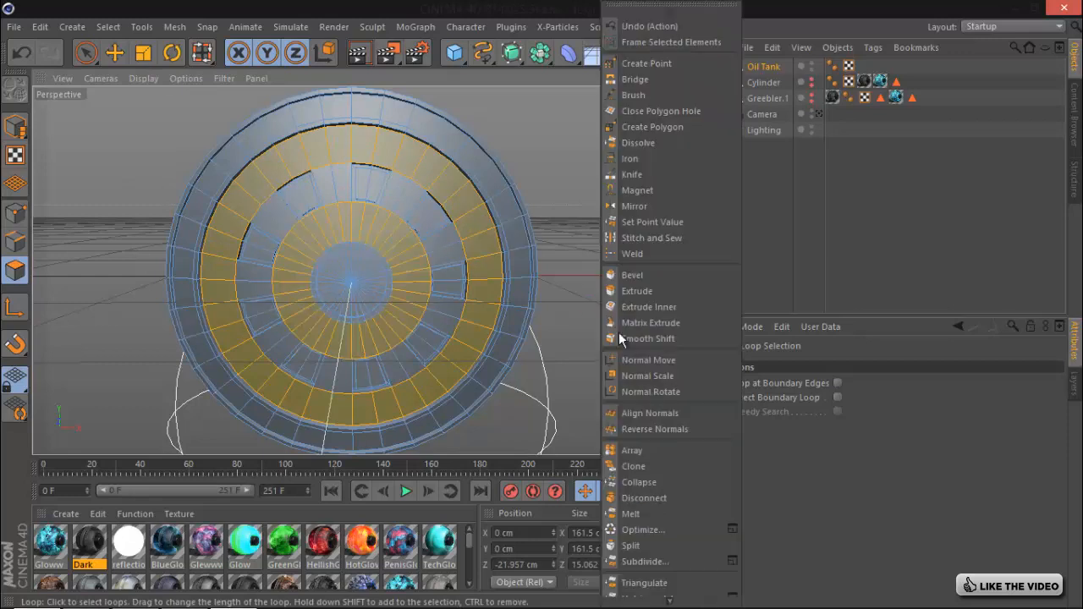
pyautogui.click(675, 308)
pyautogui.moveTo(614, 292); pyautogui.dragTo(543, 305)
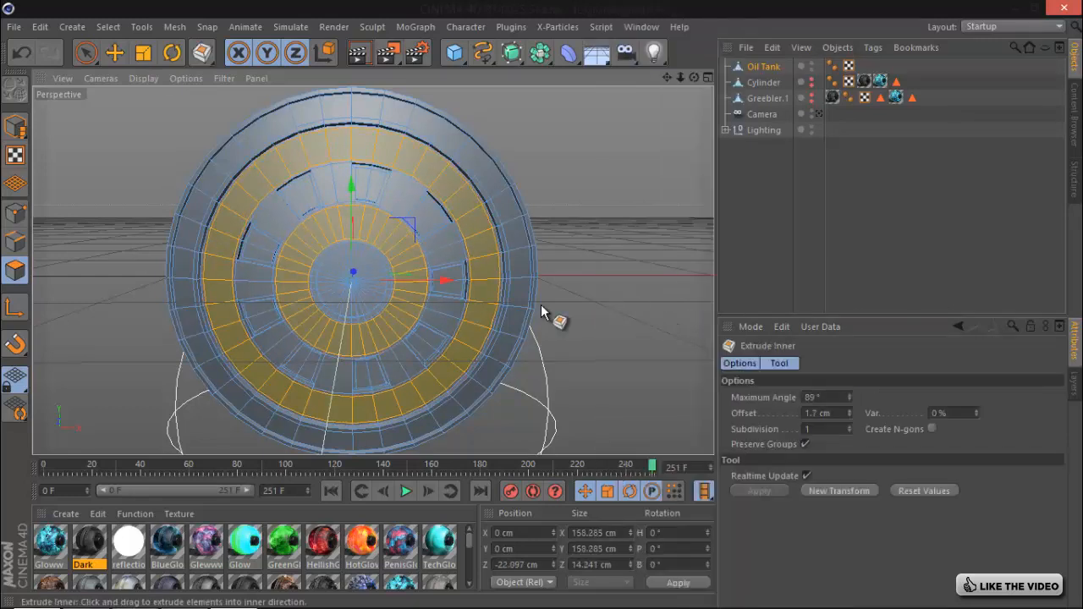
pyautogui.rightClick(616, 289)
pyautogui.click(648, 290)
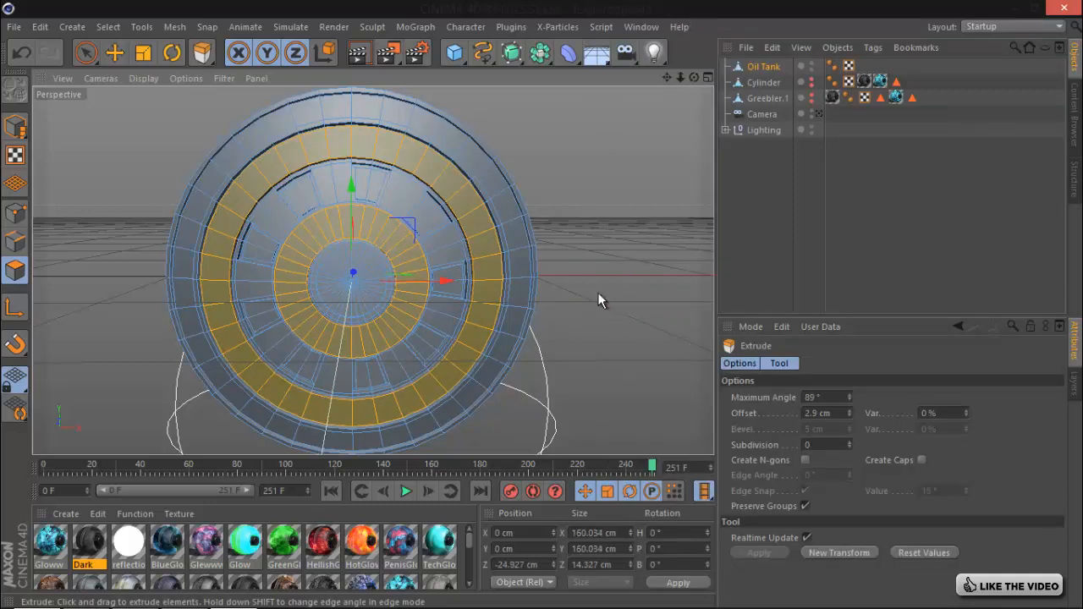
# - Inset the two raised rings again with Extrude Inner and extrude them inward by about -1.5 cm
pyautogui.rightClick(598, 292)
pyautogui.click(646, 307)
pyautogui.moveTo(540, 305); pyautogui.dragTo(542, 307)
pyautogui.rightClick(645, 315)
pyautogui.click(685, 306)
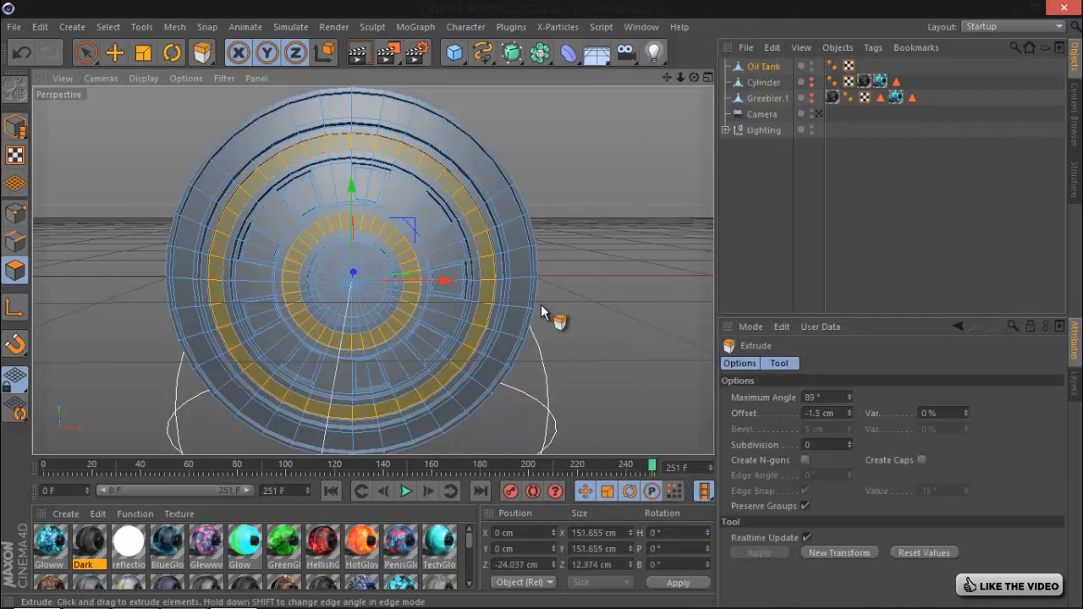
pyautogui.click(786, 229)
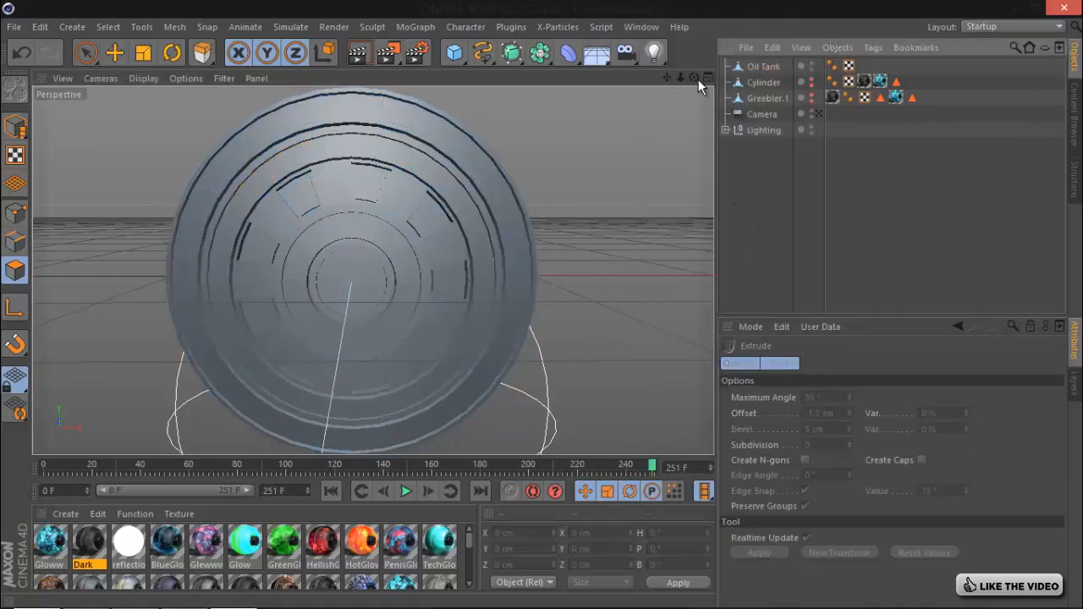
pyautogui.moveTo(695, 78); pyautogui.dragTo(542, 311)
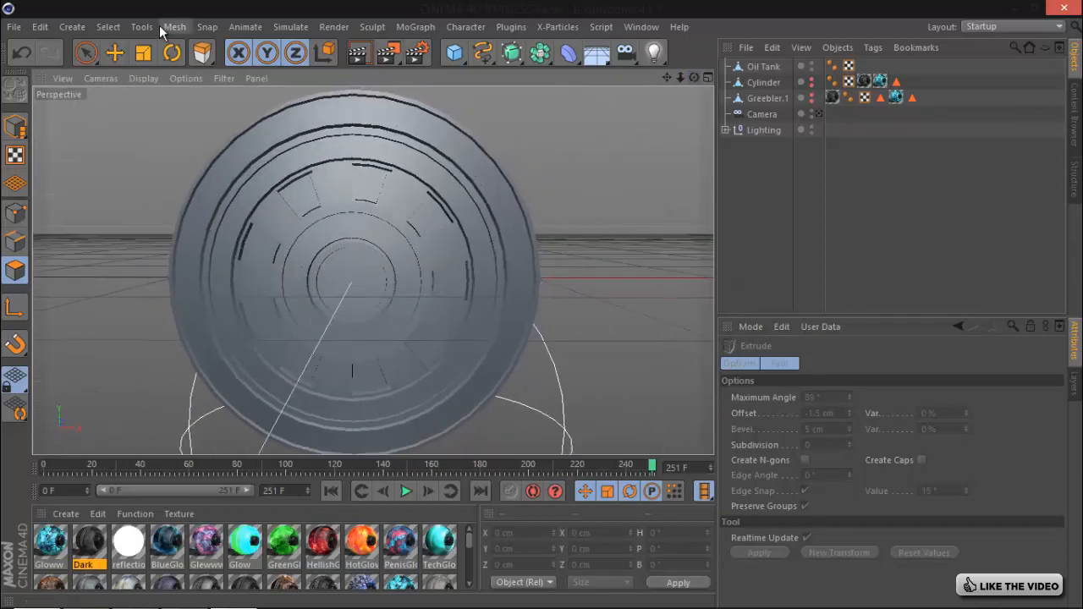
# - Switch to Live Selection and apply the Dark material to the whole oil tank
pyautogui.click(85, 53)
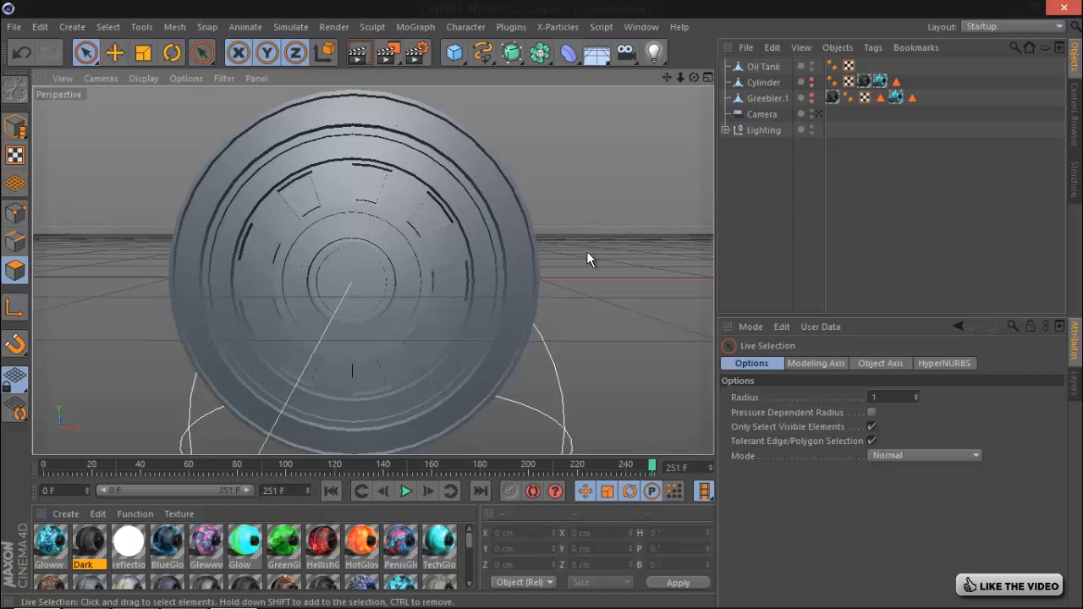
pyautogui.moveTo(78, 546); pyautogui.dragTo(763, 67)
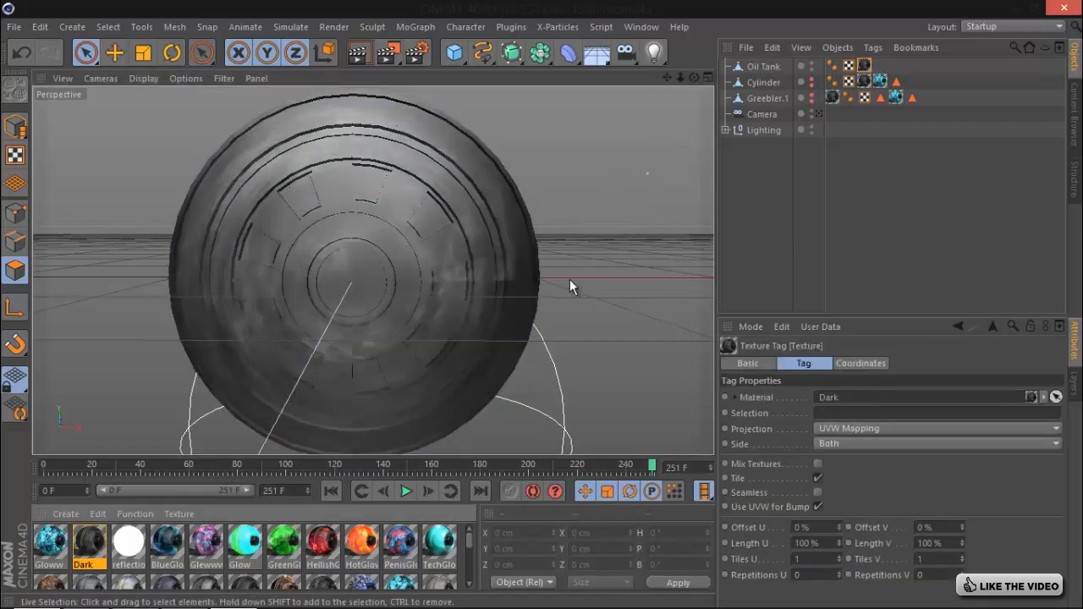
# - Add the central disc and outermost ring to the oil tank's two selected face loops and apply the Gloww material to them
pyautogui.press('v')
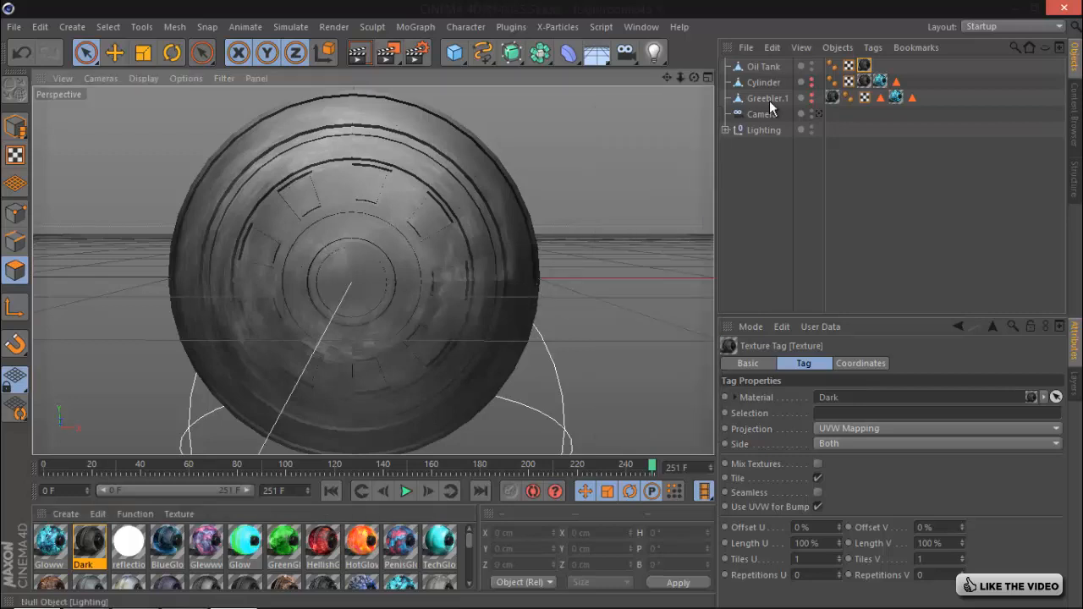
pyautogui.click(755, 69)
pyautogui.press('v')
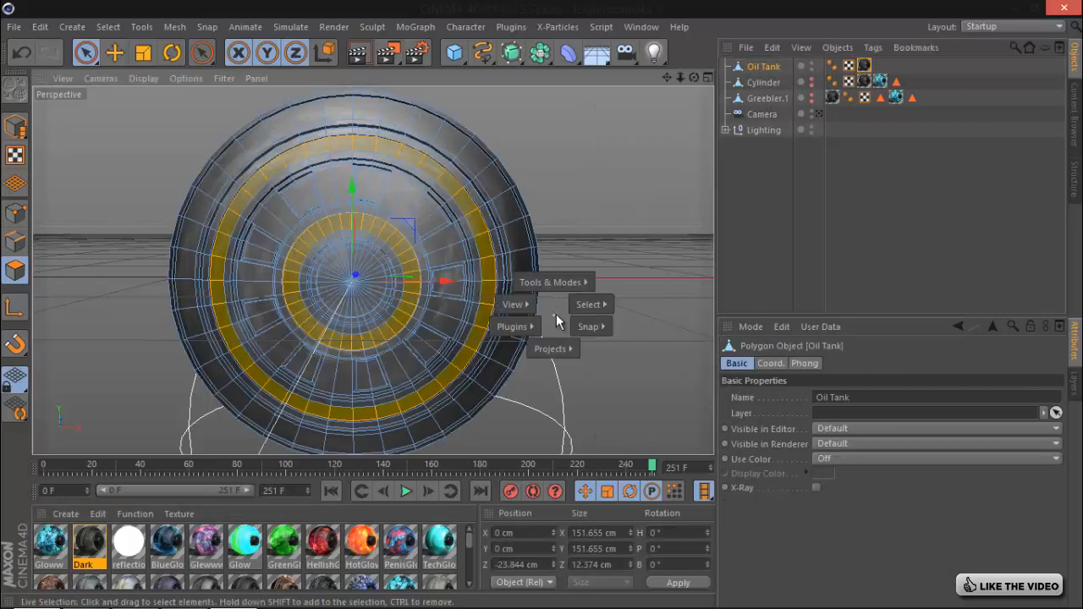
pyautogui.moveTo(603, 304)
pyautogui.click(638, 327)
pyautogui.press('v')
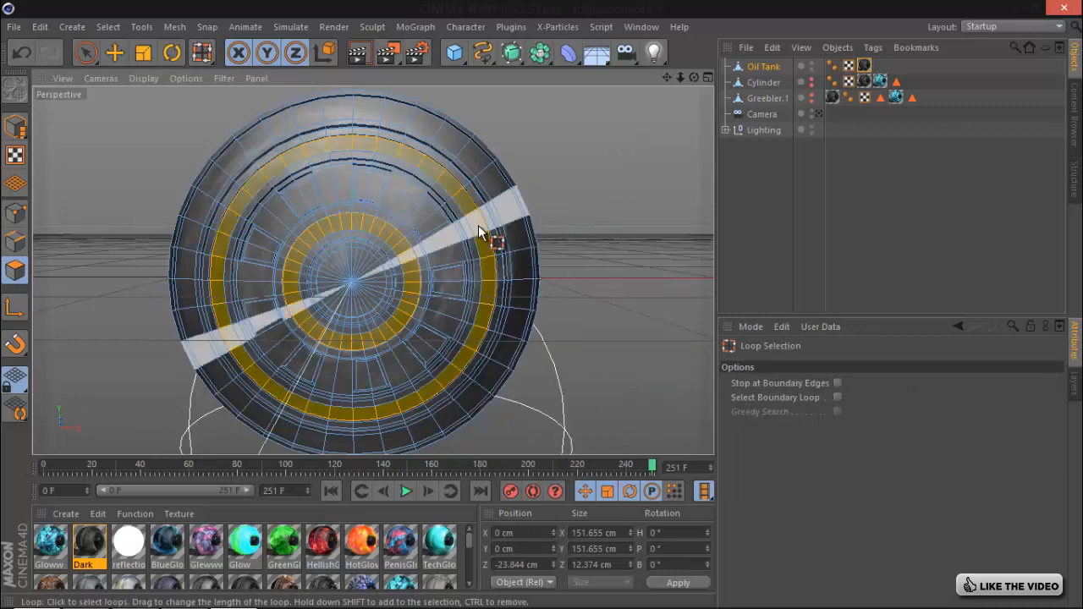
pyautogui.keyDown('shift'); pyautogui.click(479, 239); pyautogui.keyUp('shift')
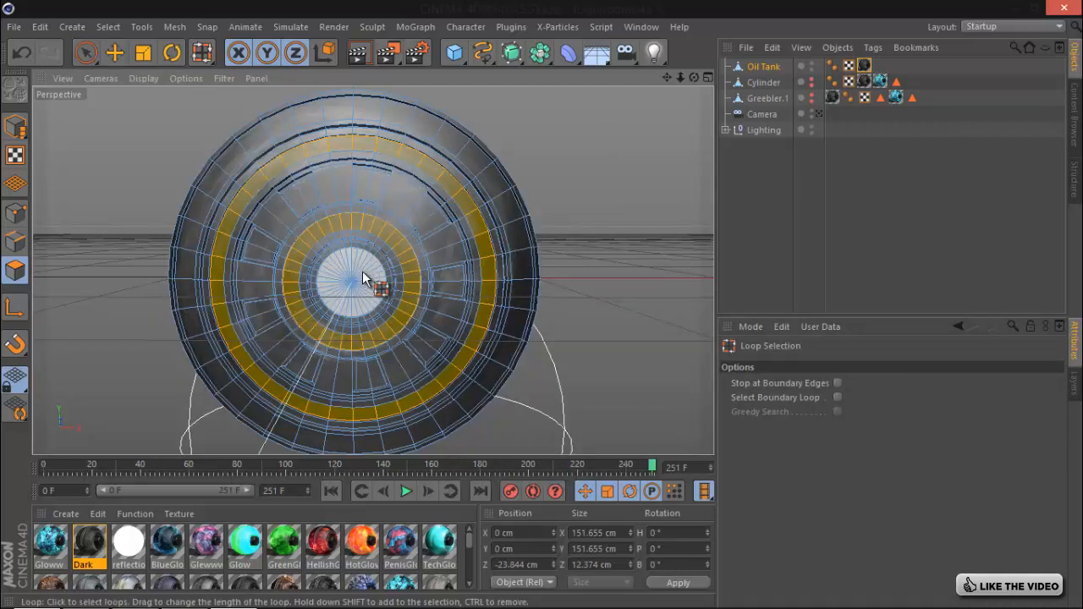
pyautogui.keyDown('shift'); pyautogui.click(353, 280); pyautogui.keyUp('shift')
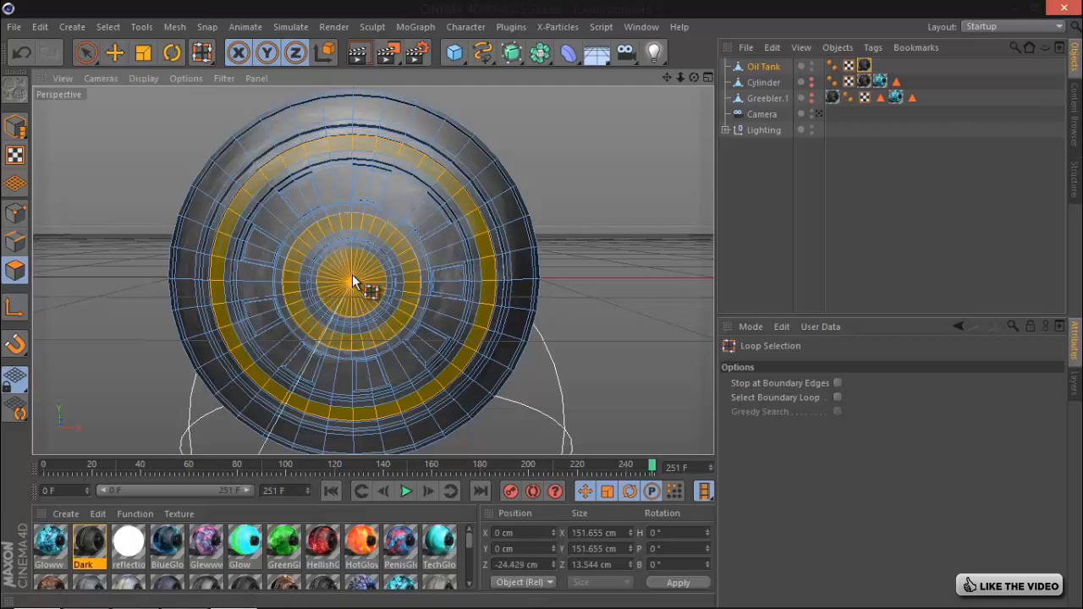
pyautogui.keyDown('shift'); pyautogui.click(515, 248); pyautogui.keyUp('shift')
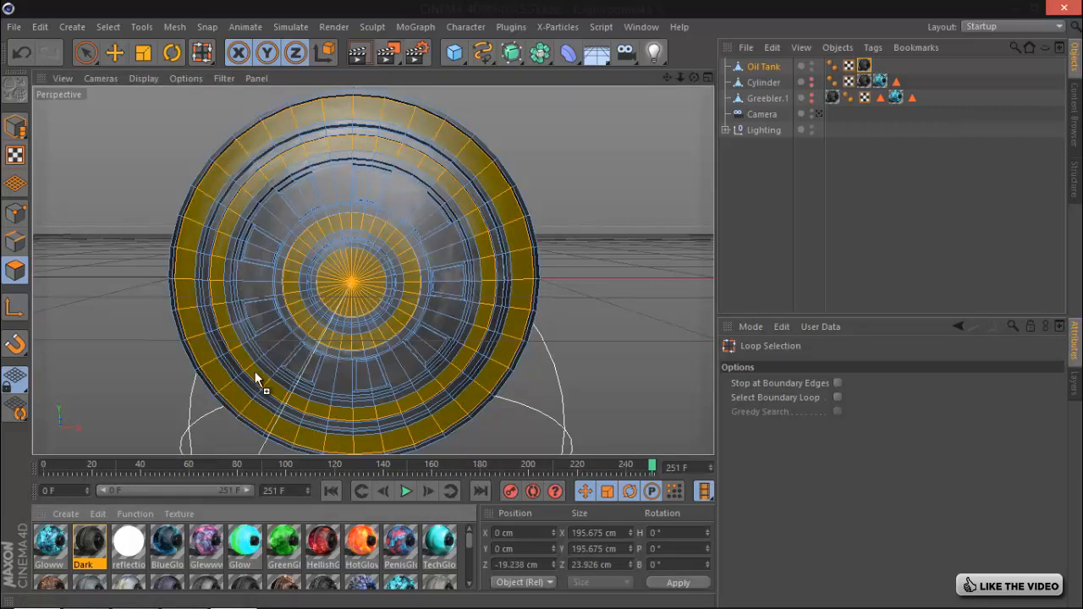
pyautogui.moveTo(255, 372); pyautogui.dragTo(255, 372)
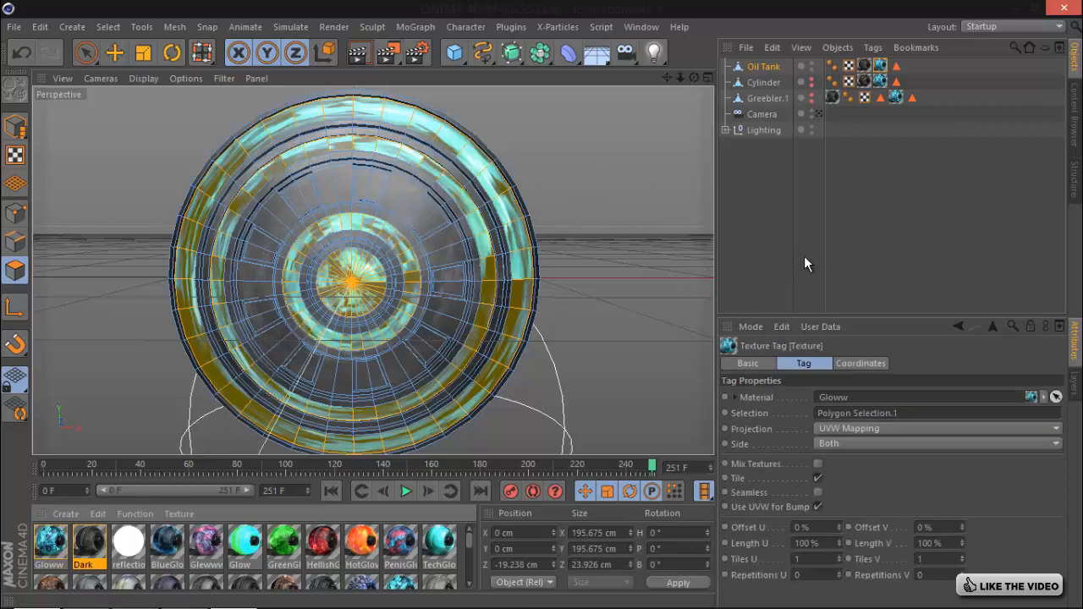
# - Select nine evenly spaced pairs of neighbouring faces around the oil tank's wide dark ring with Live Selection
pyautogui.click(85, 53)
pyautogui.click(759, 248)
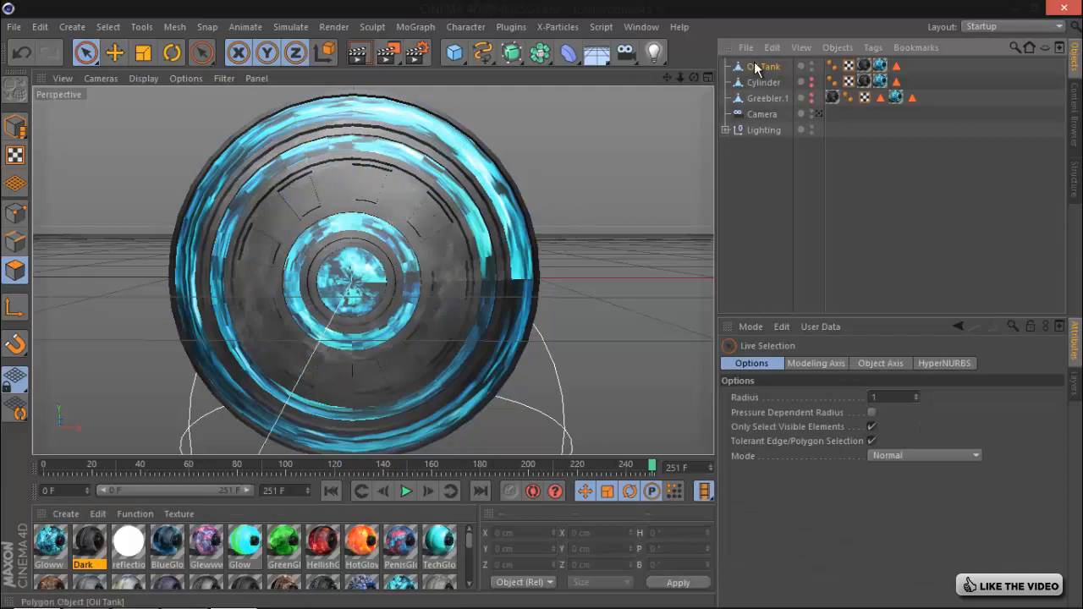
pyautogui.click(359, 190)
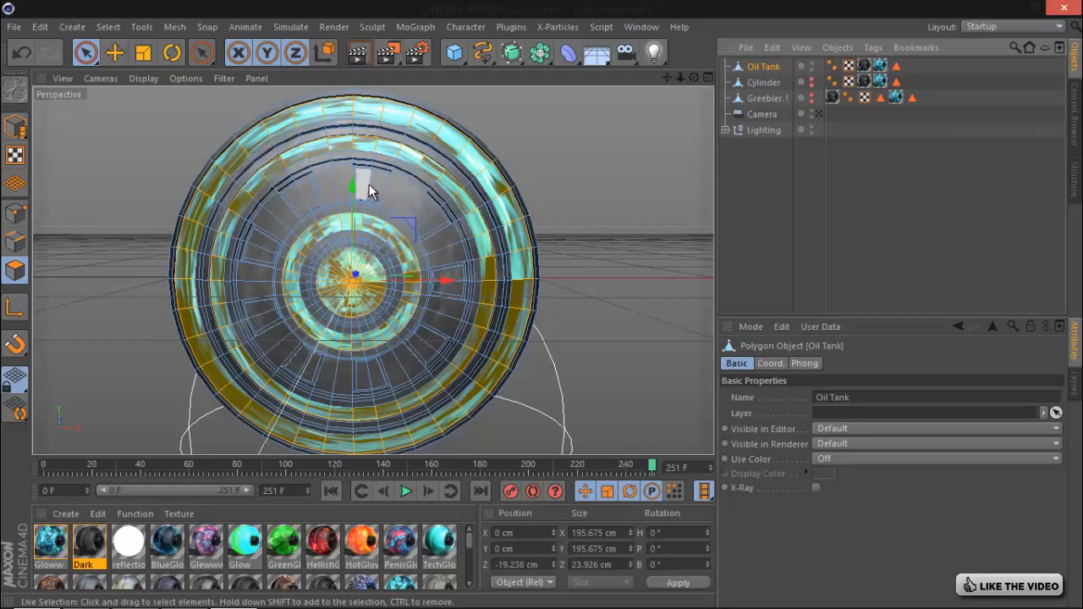
pyautogui.click(368, 184)
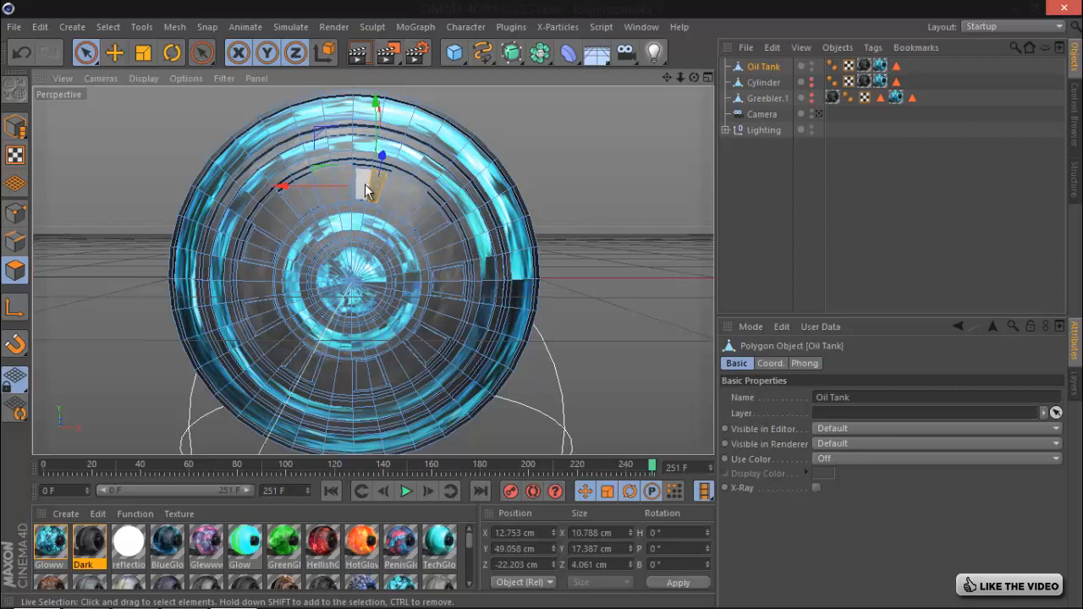
pyautogui.keyDown('shift'); pyautogui.click(432, 218); pyautogui.keyUp('shift')
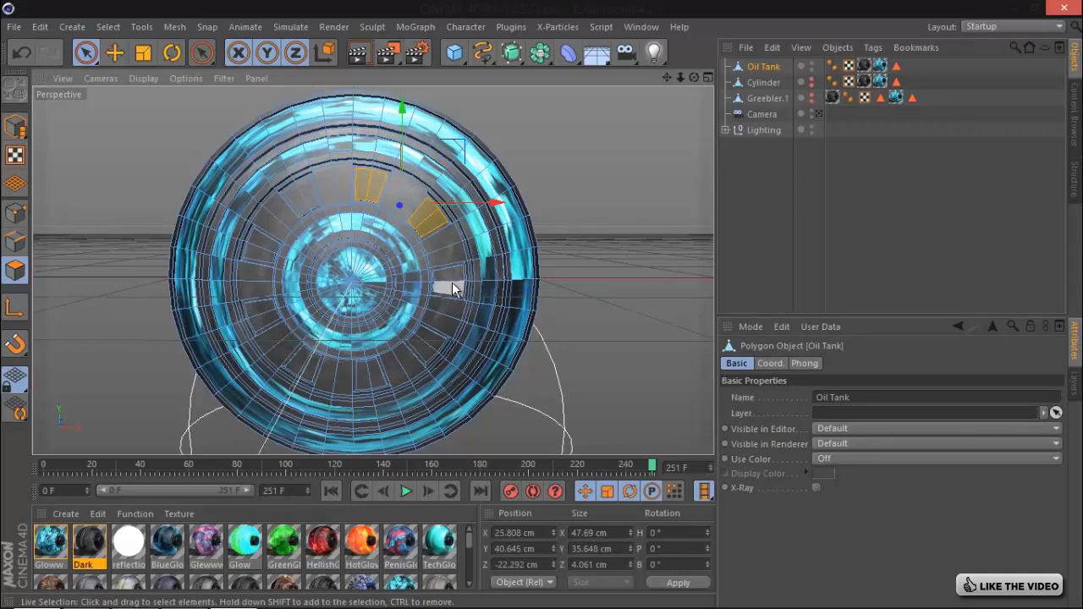
pyautogui.keyDown('shift'); pyautogui.click(452, 282); pyautogui.keyUp('shift')
pyautogui.keyDown('shift'); pyautogui.click(427, 347); pyautogui.keyUp('shift')
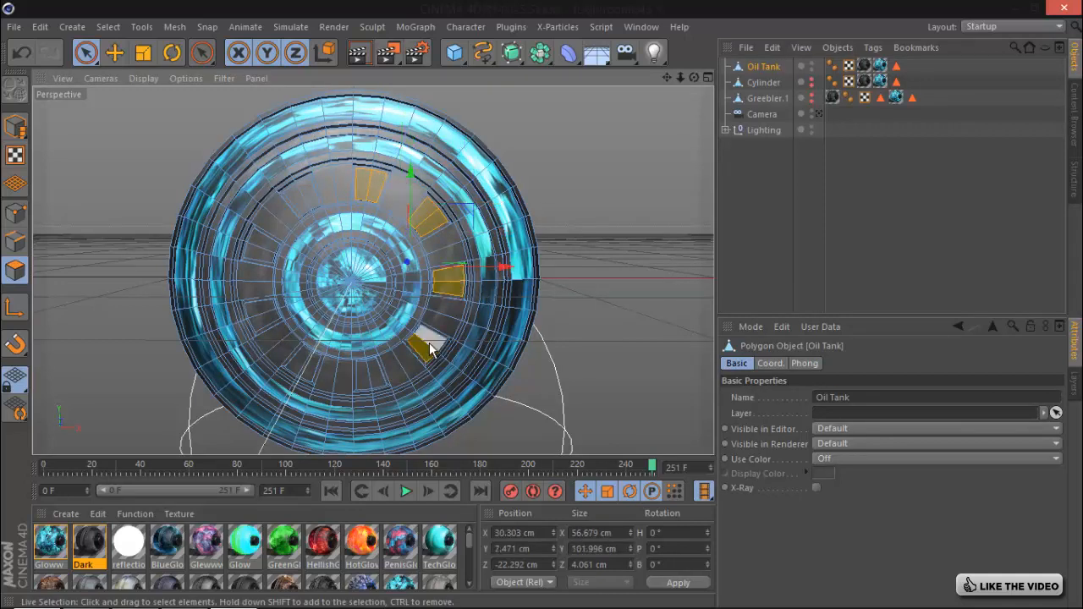
pyautogui.keyDown('shift'); pyautogui.click(369, 374); pyautogui.keyUp('shift')
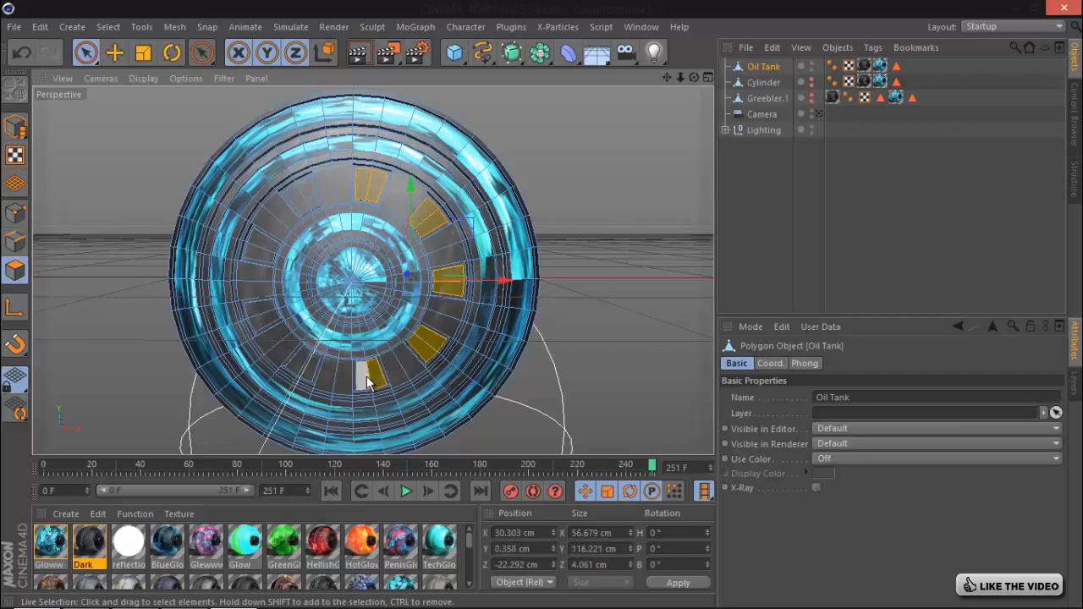
pyautogui.keyDown('shift'); pyautogui.click(308, 369); pyautogui.keyUp('shift')
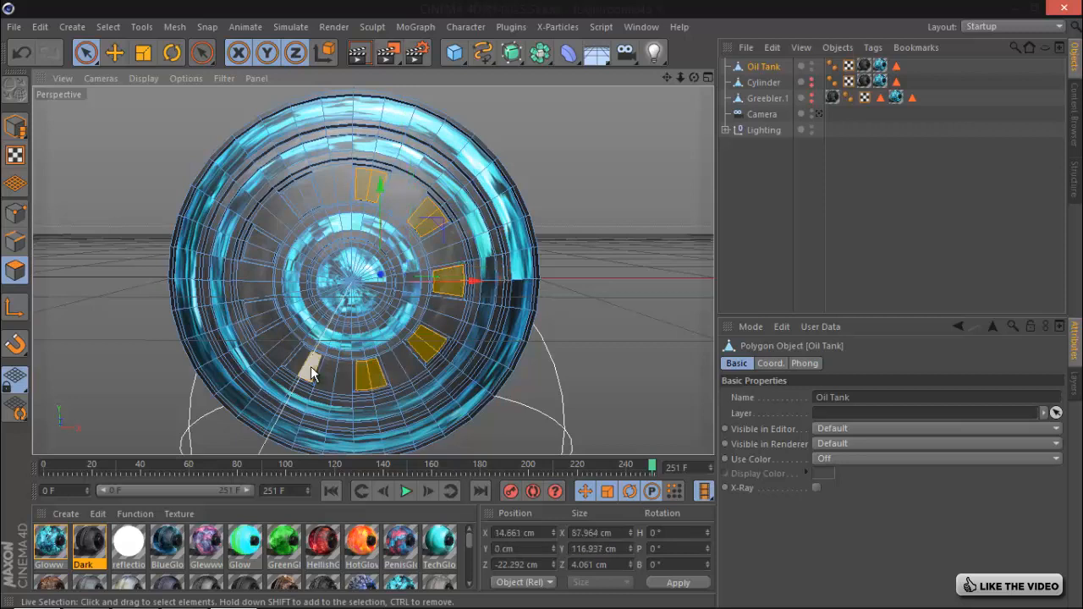
pyautogui.keyDown('shift'); pyautogui.click(264, 315); pyautogui.keyUp('shift')
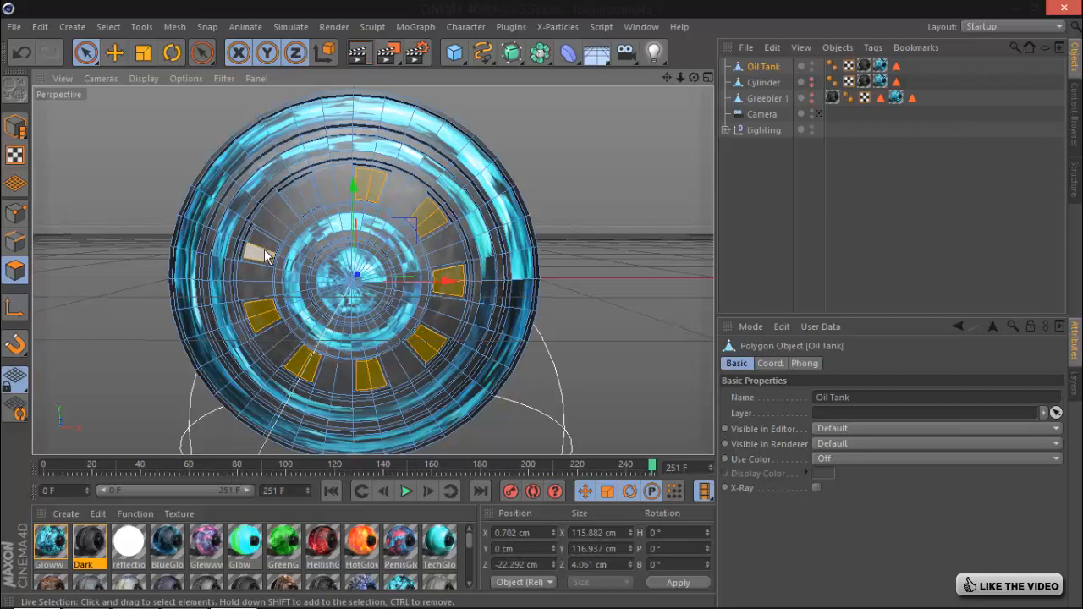
pyautogui.keyDown('shift'); pyautogui.click(301, 198); pyautogui.keyUp('shift')
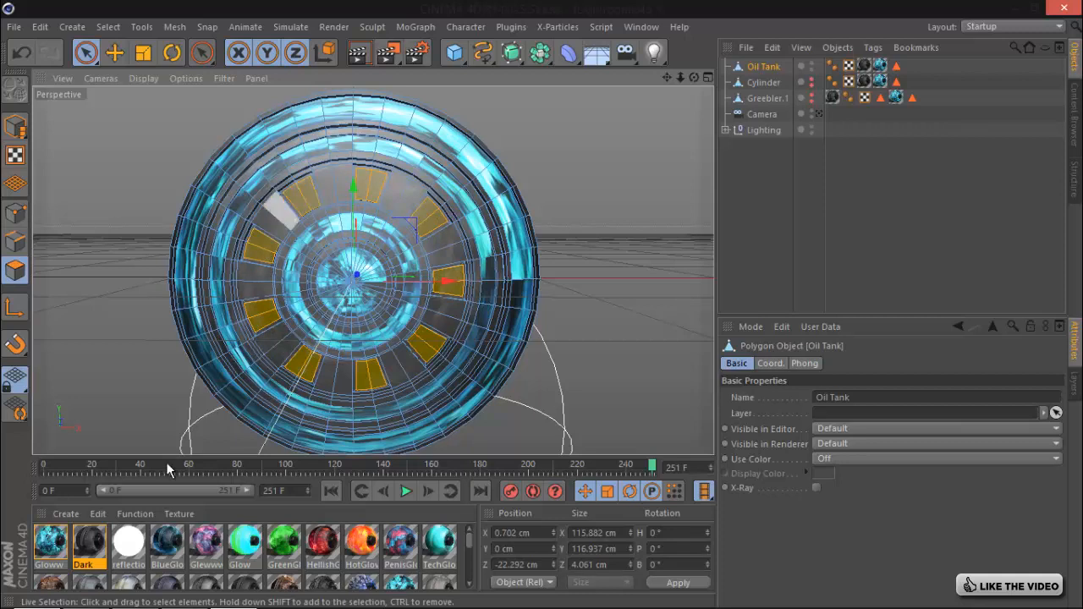
# - Apply the Gloww material to the nine selected face pairs and deselect the oil tank
pyautogui.click(51, 546)
pyautogui.moveTo(53, 549); pyautogui.dragTo(299, 369)
pyautogui.click(807, 170)
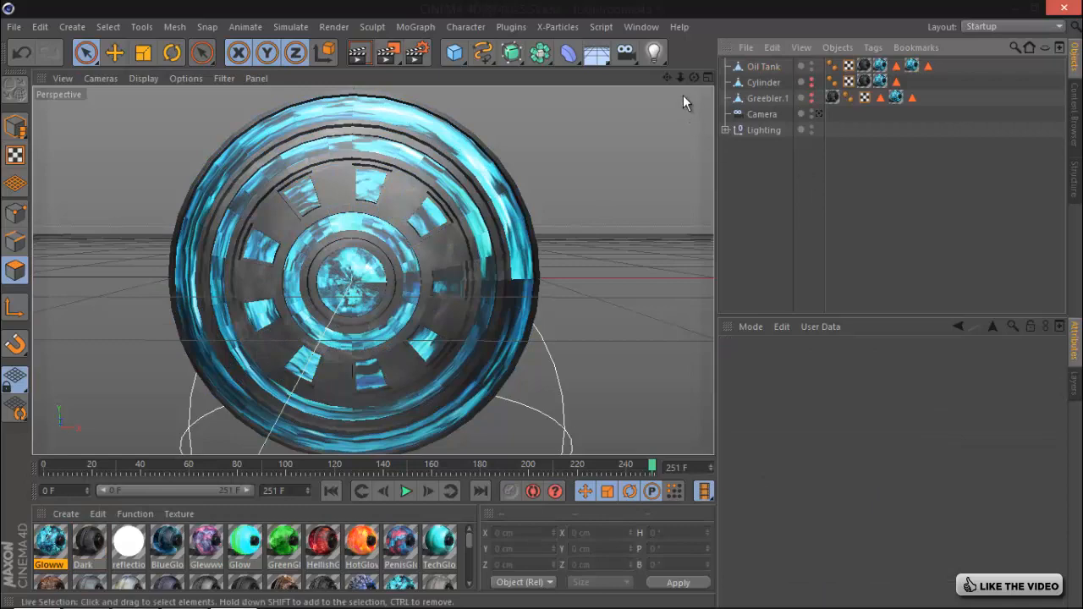
# - Select the oil tank's outermost face ring with Loop Selection and apply the Dark material to it
pyautogui.moveTo(694, 77); pyautogui.dragTo(546, 306)
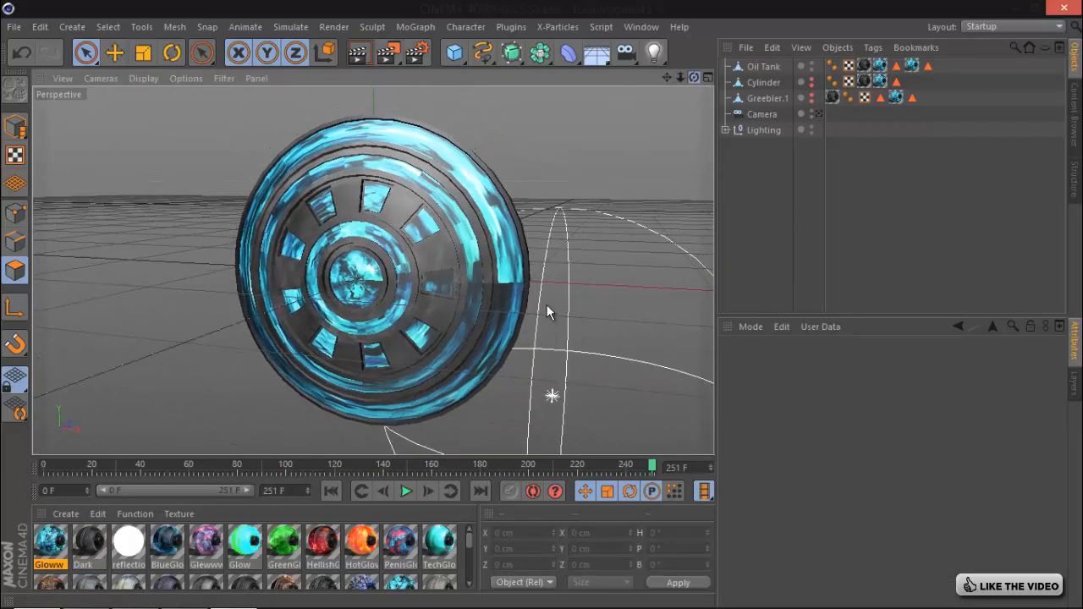
pyautogui.scroll(2, 547, 312)
pyautogui.click(751, 66)
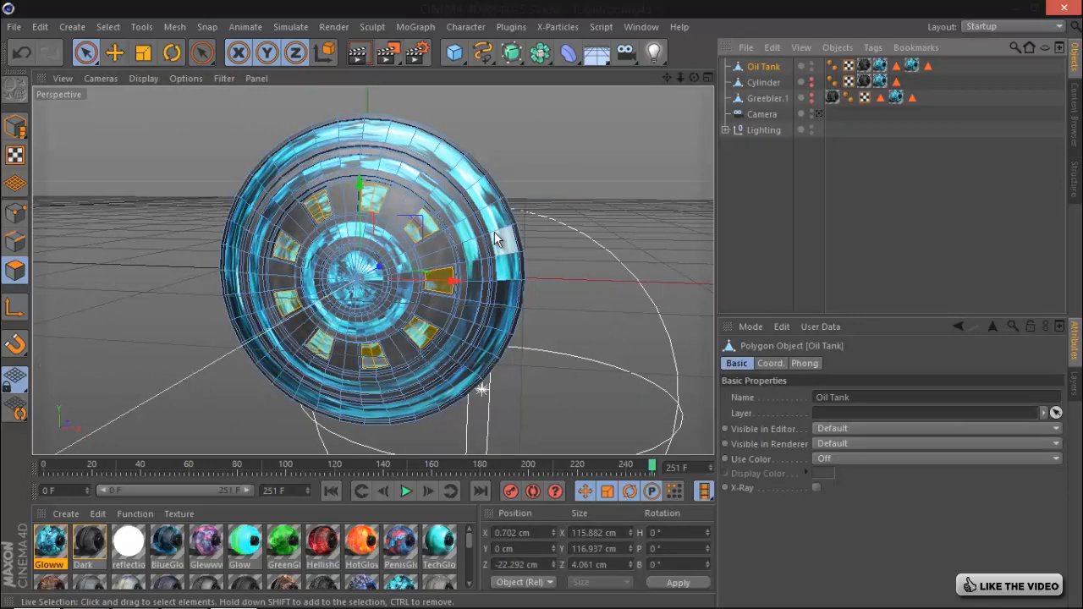
pyautogui.press('v')
pyautogui.moveTo(529, 221)
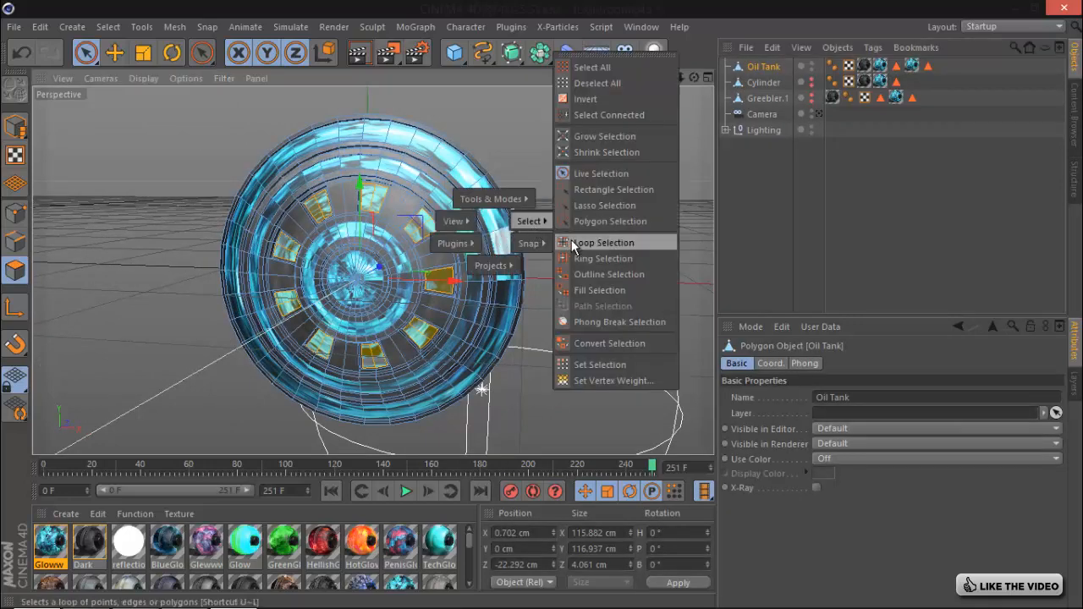
pyautogui.click(573, 243)
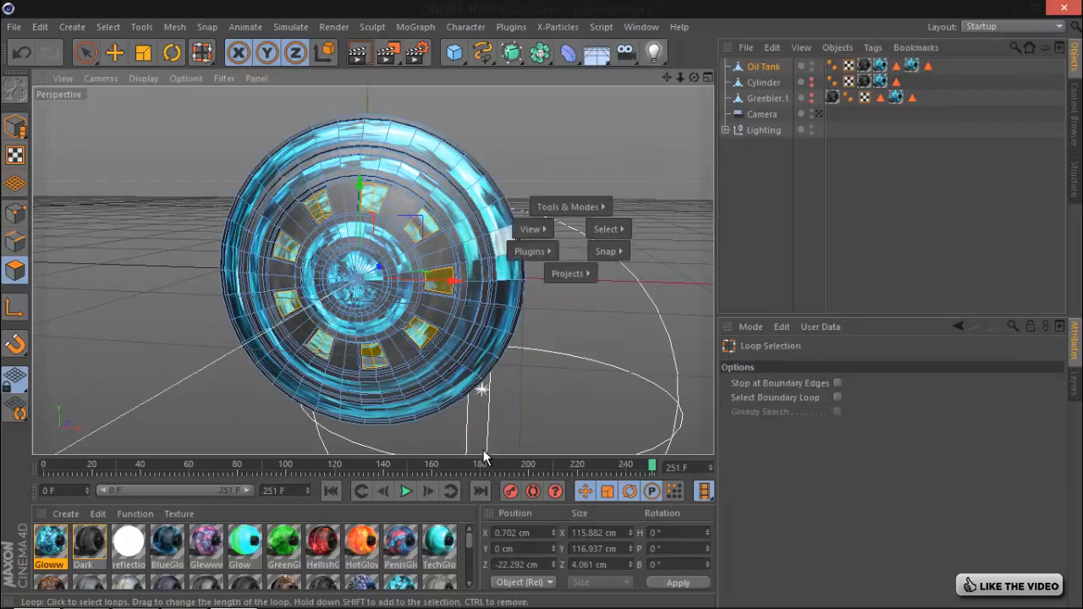
pyautogui.click(508, 313)
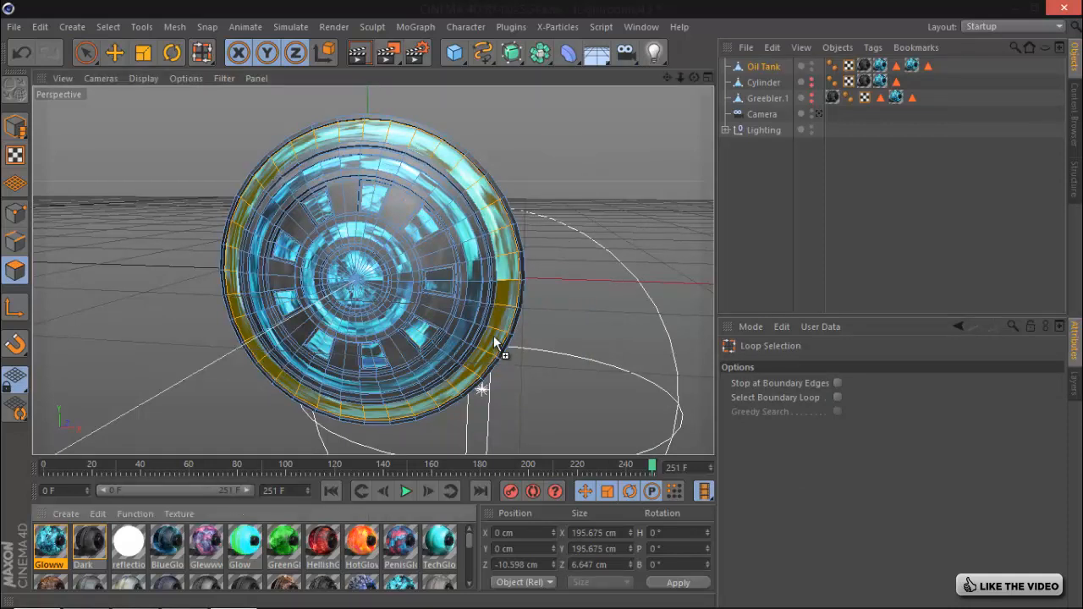
pyautogui.moveTo(495, 343); pyautogui.dragTo(498, 334)
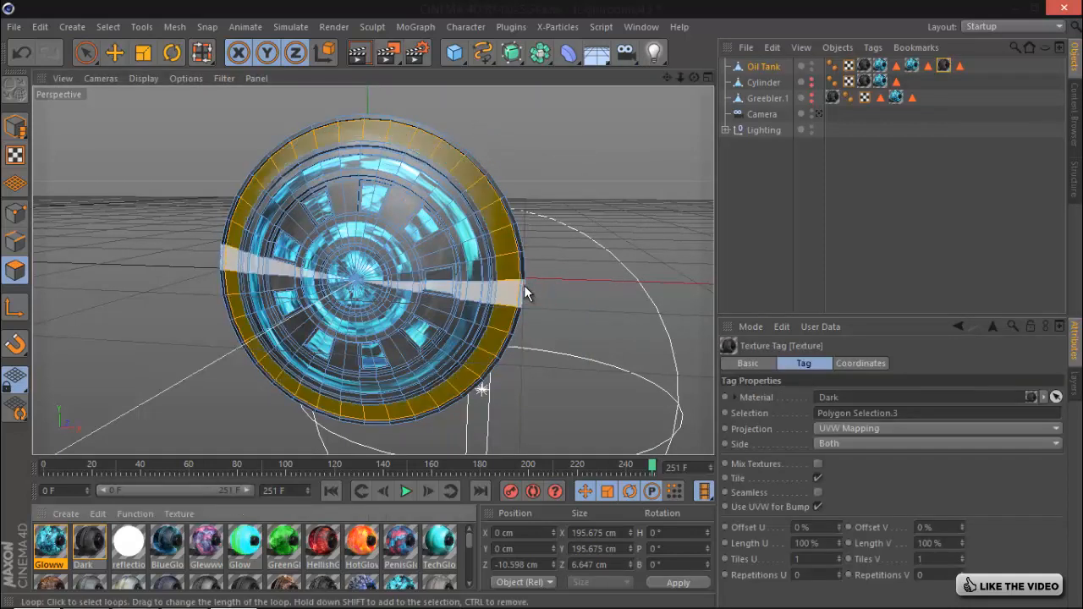
# - Inset the outermost ring by about 4.2 cm with Extrude Inner and apply the Gloww material to the inner band
pyautogui.press('v')
pyautogui.click(565, 304)
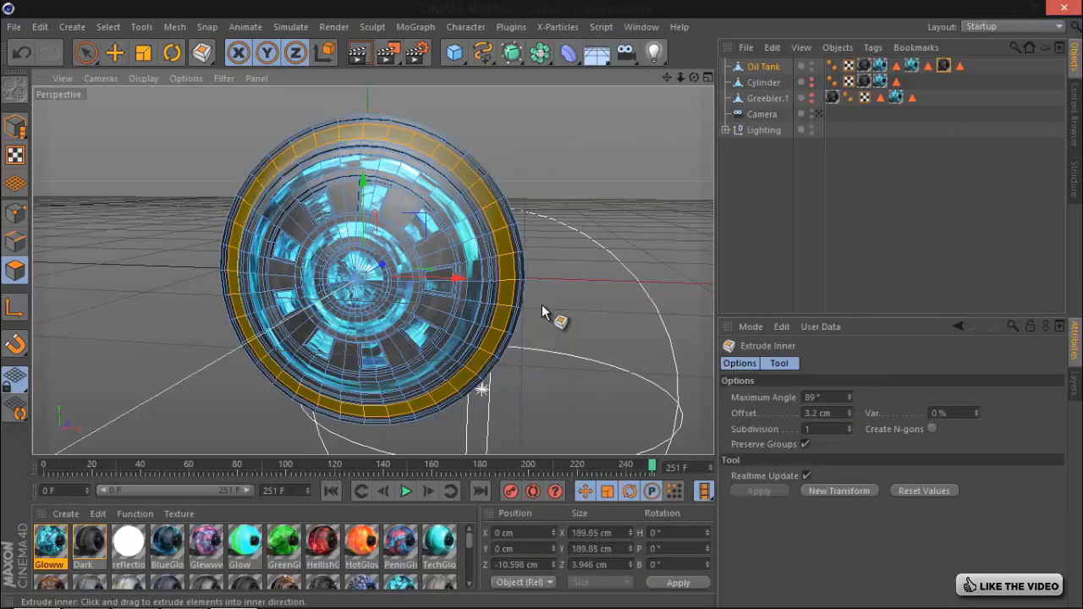
pyautogui.moveTo(542, 303); pyautogui.dragTo(543, 305)
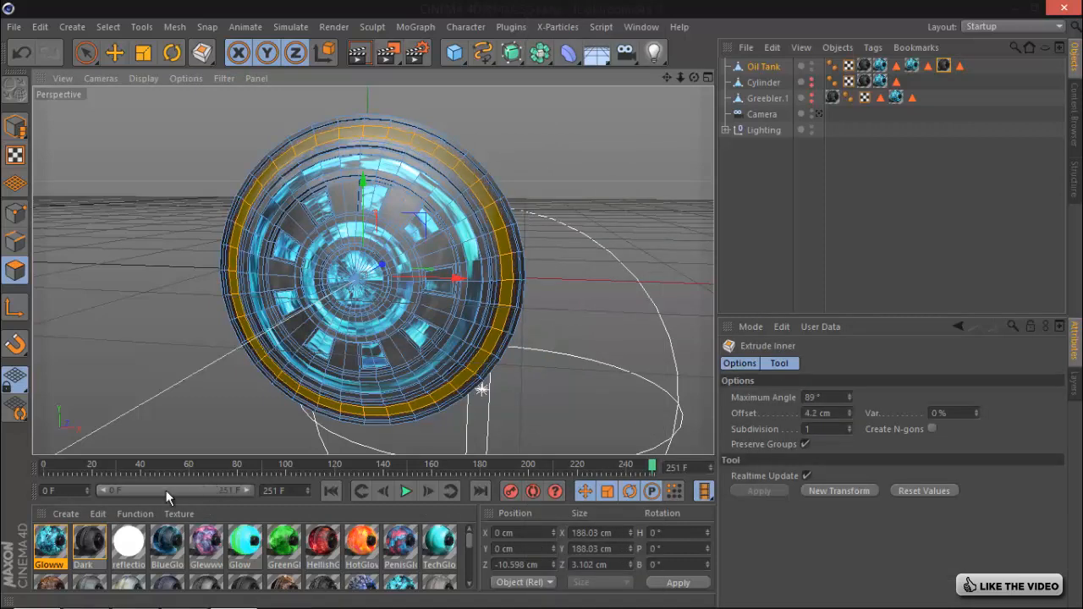
pyautogui.moveTo(52, 542); pyautogui.dragTo(502, 300)
pyautogui.click(878, 201)
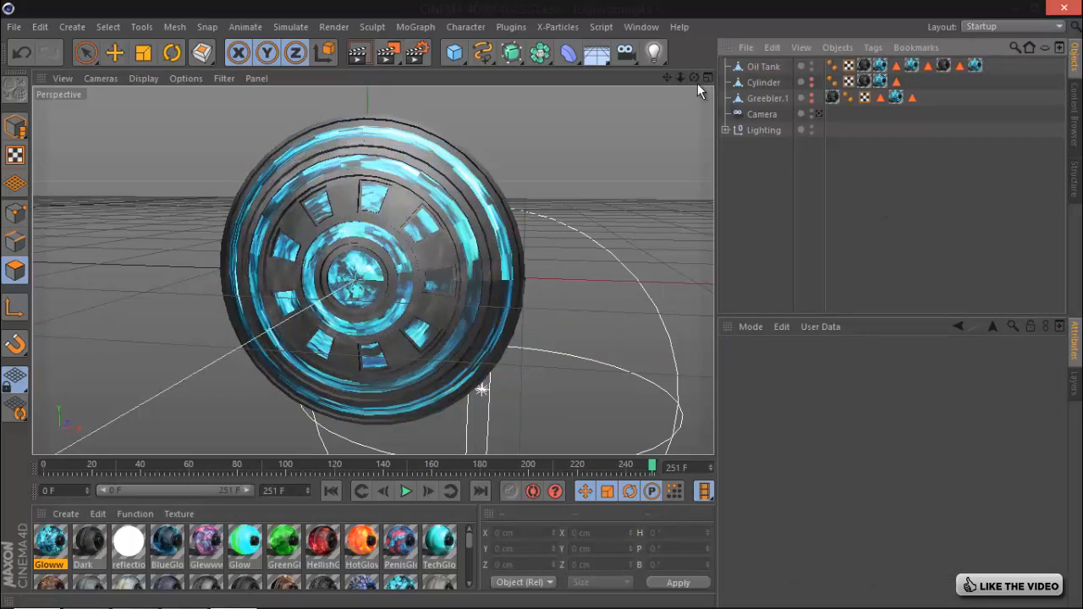
# - Inspect the finished oil tank from several angles and hide it in the editor and renderer
pyautogui.moveTo(694, 78); pyautogui.dragTo(537, 313)
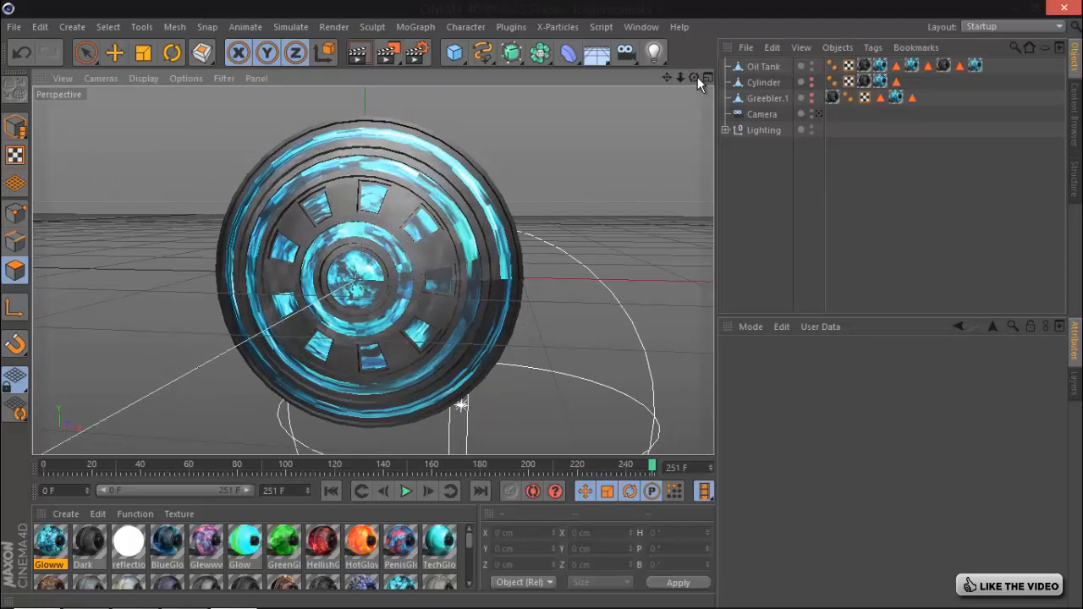
pyautogui.moveTo(540, 306); pyautogui.dragTo(576, 310)
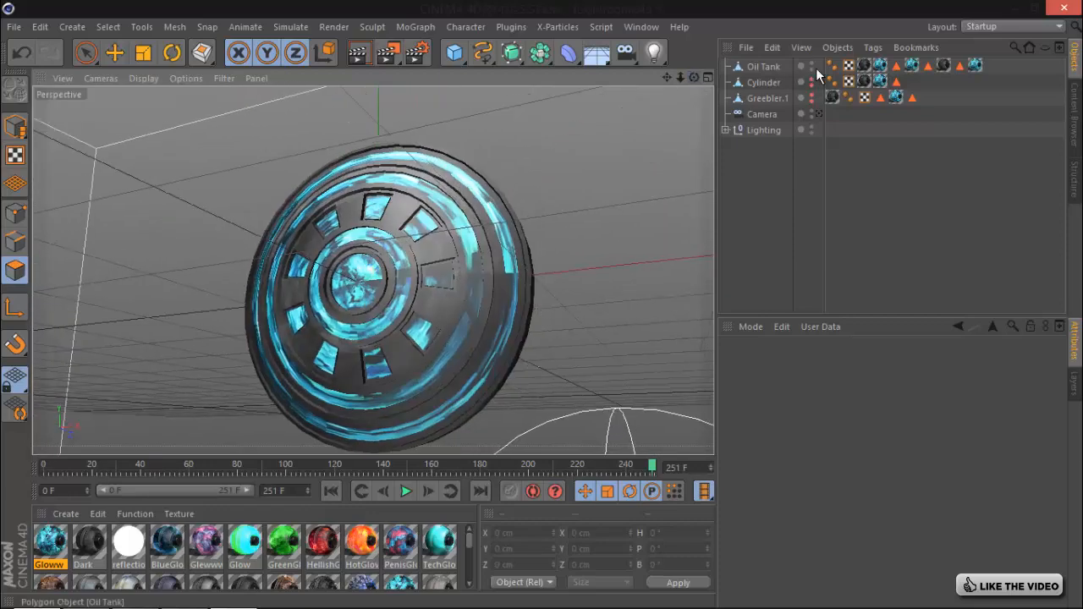
pyautogui.click(813, 63)
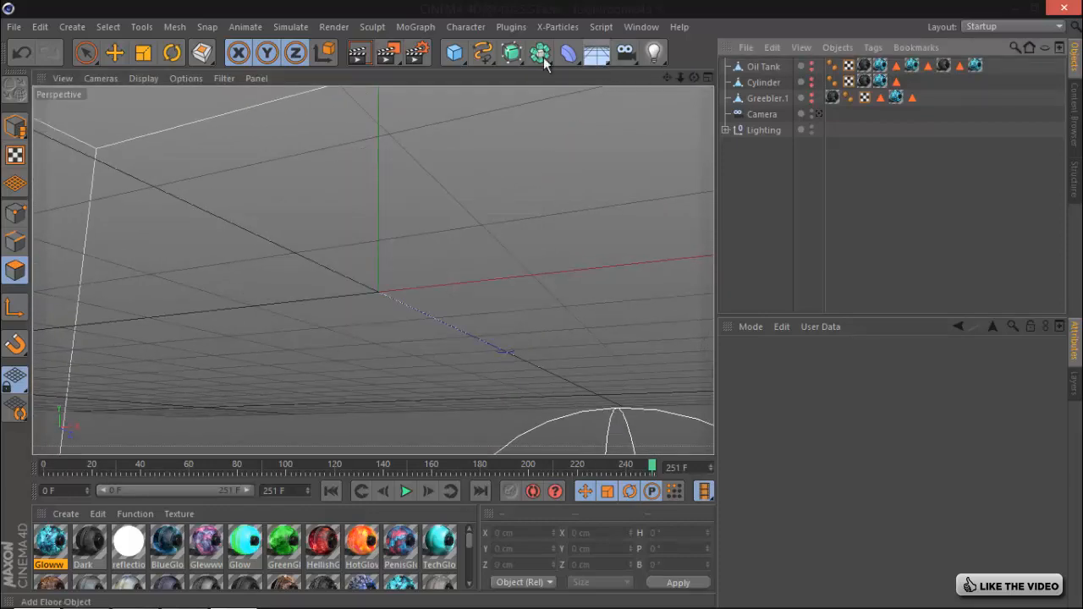
# - Add a sphere primitive and set its type to Hemisphere
pyautogui.click(466, 52)
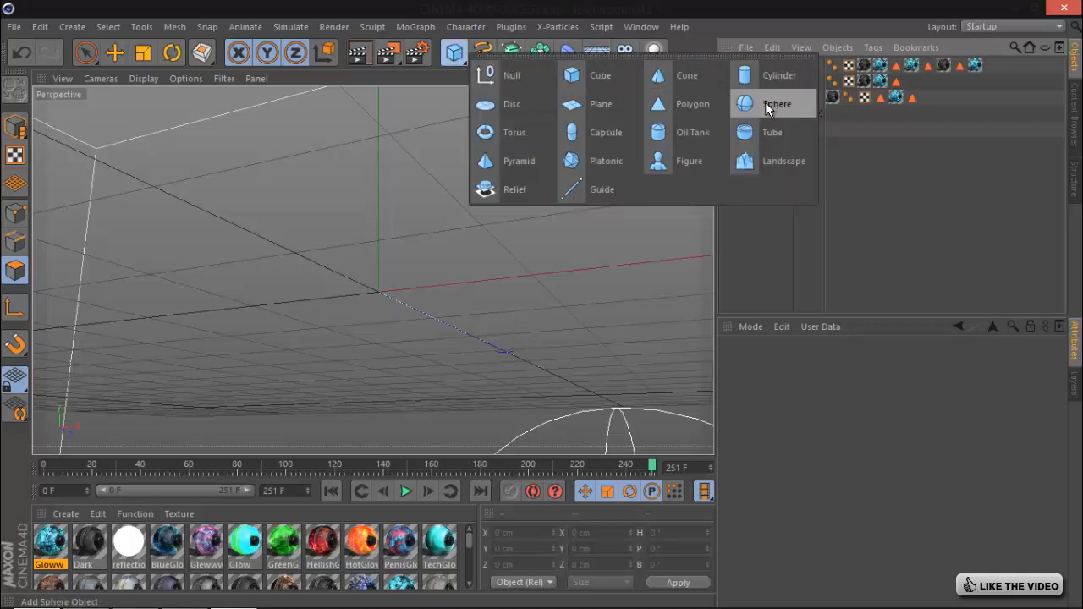
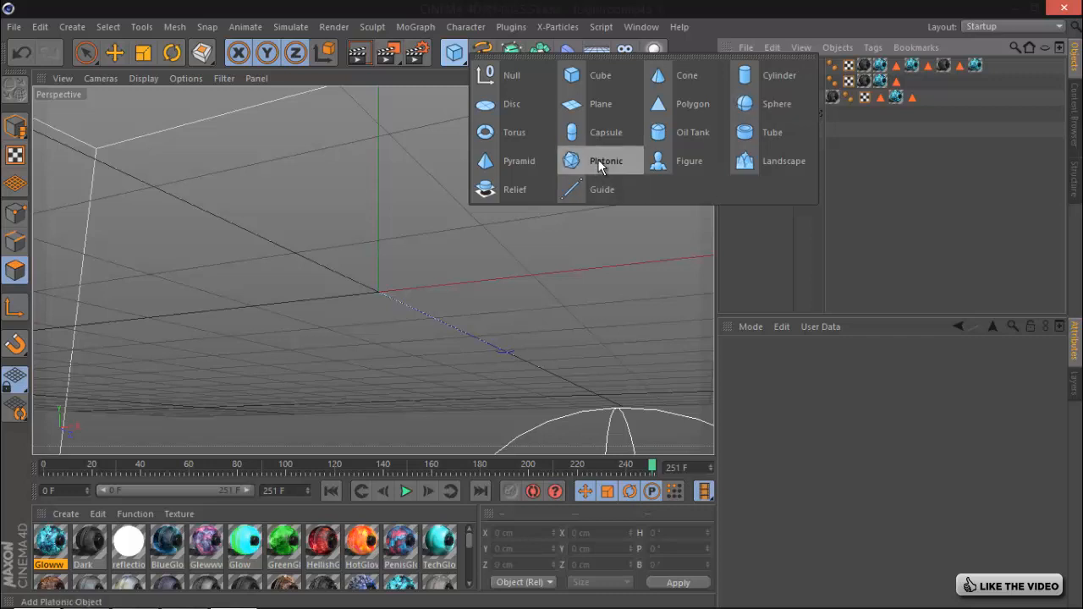
pyautogui.click(779, 105)
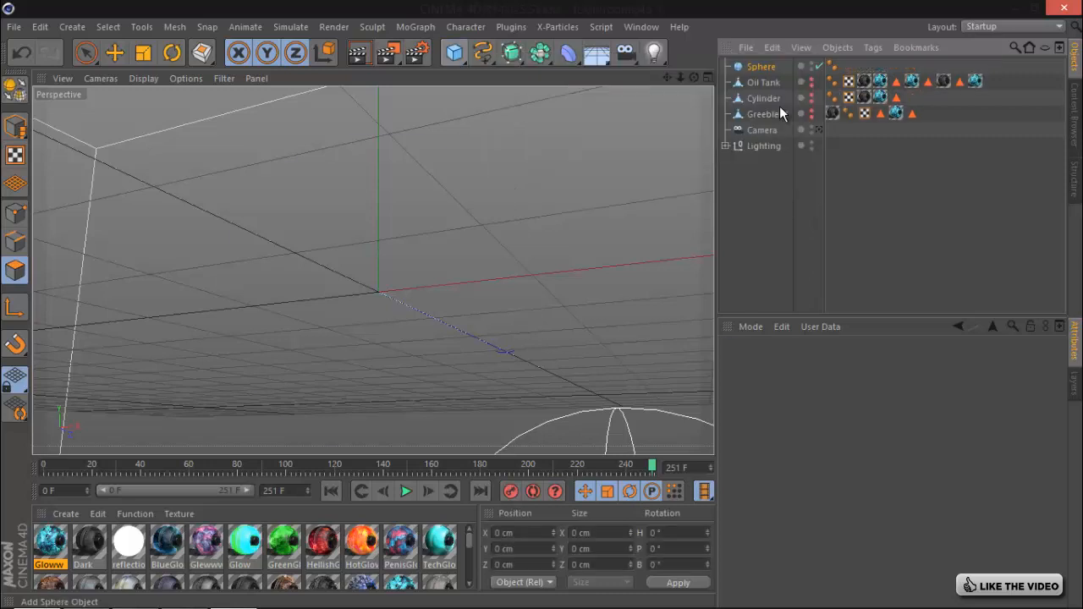
pyautogui.click(847, 428)
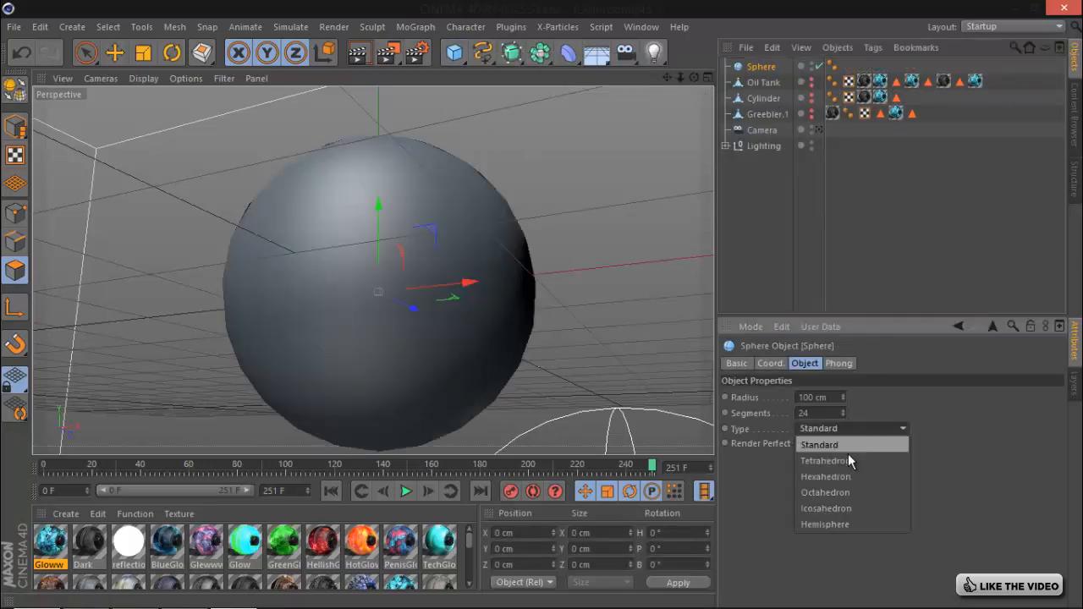
pyautogui.click(850, 524)
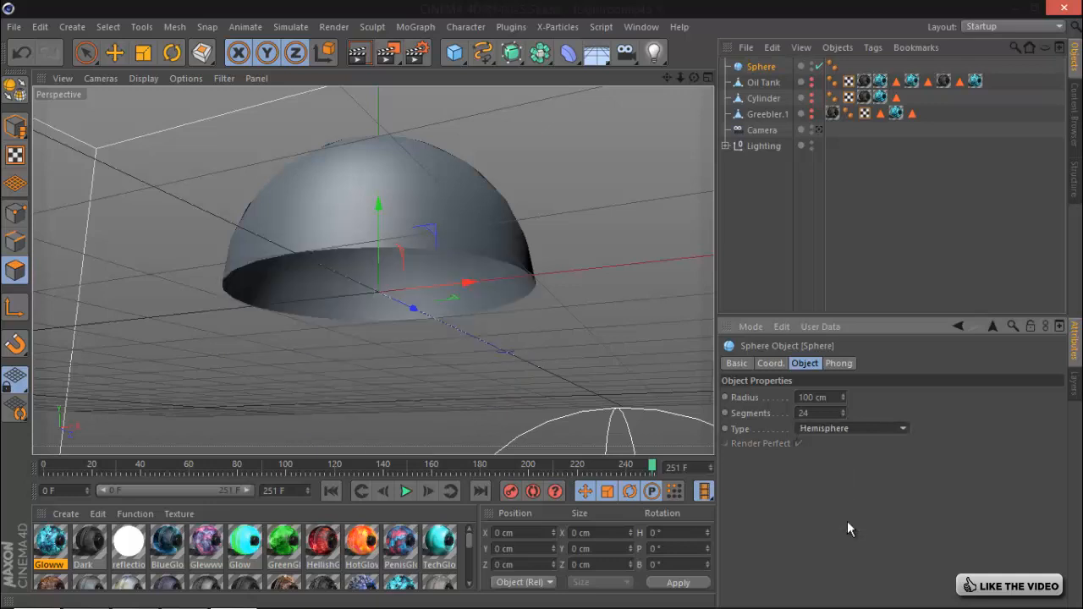
# - Rotate the hemisphere so its dome points forward and convert it to an editable polygon object
pyautogui.click(172, 56)
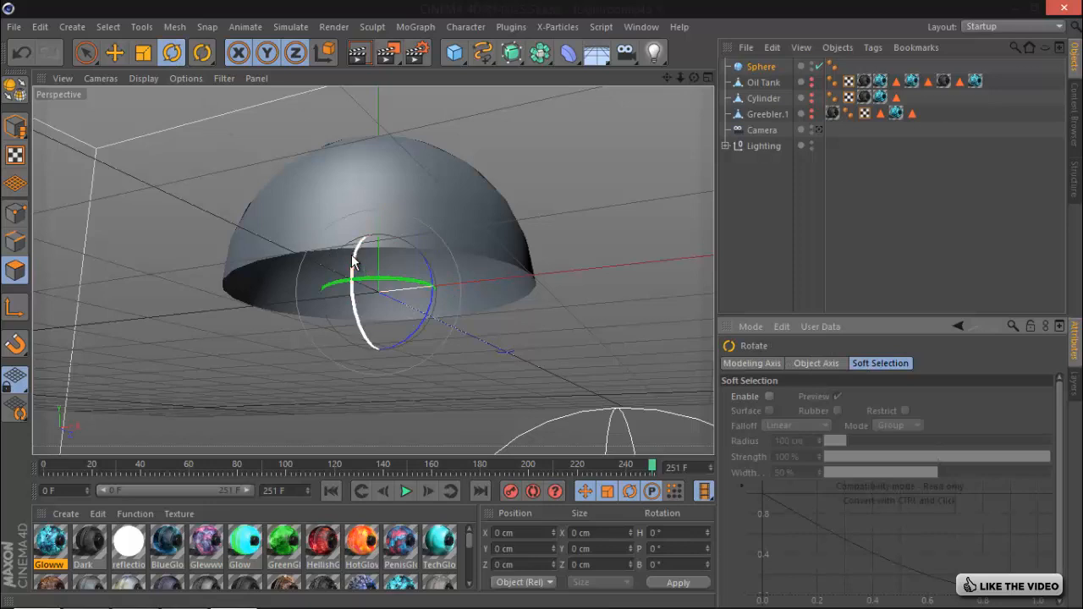
pyautogui.moveTo(364, 284); pyautogui.dragTo(375, 310)
pyautogui.moveTo(694, 78); pyautogui.dragTo(544, 306)
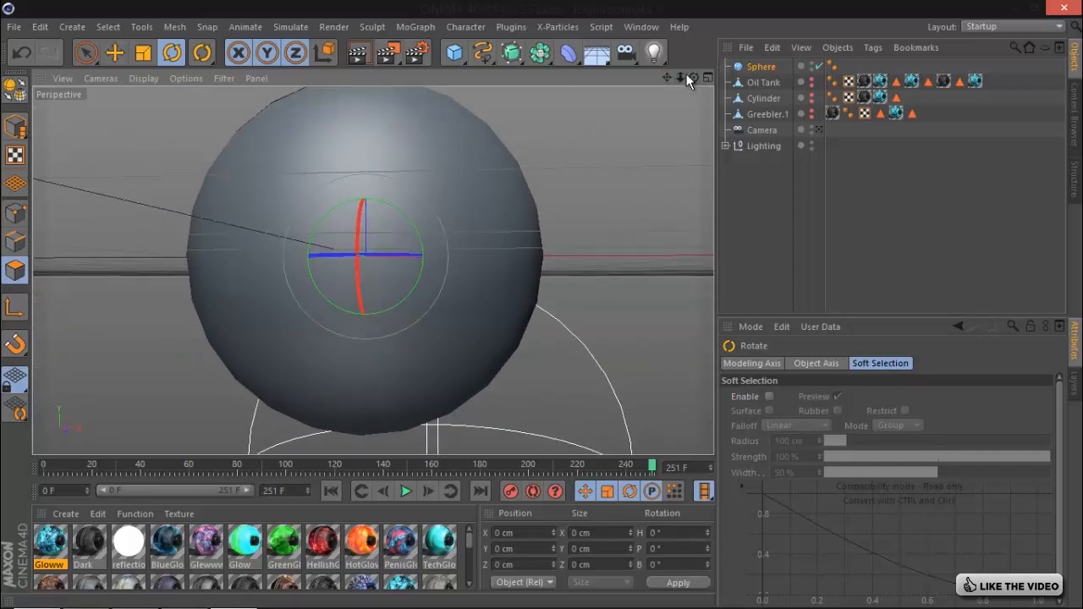
pyautogui.moveTo(693, 78); pyautogui.dragTo(543, 306)
pyautogui.click(758, 68)
pyautogui.press('c')
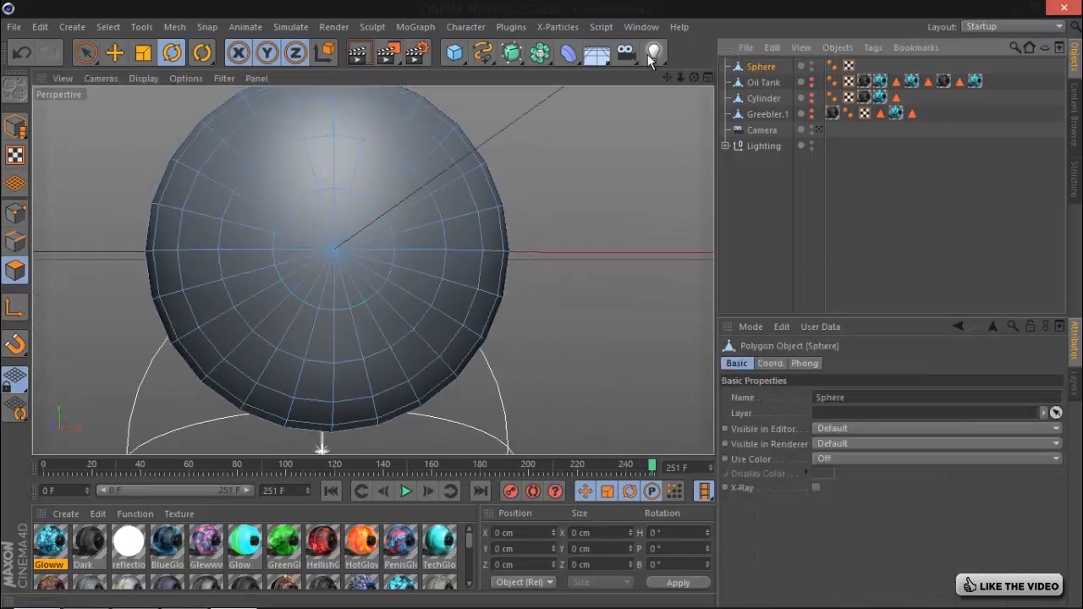
# - Select every second radial strip of polygons around the whole hemisphere with Loop Selection
pyautogui.moveTo(684, 78); pyautogui.dragTo(544, 304)
pyautogui.click(86, 53)
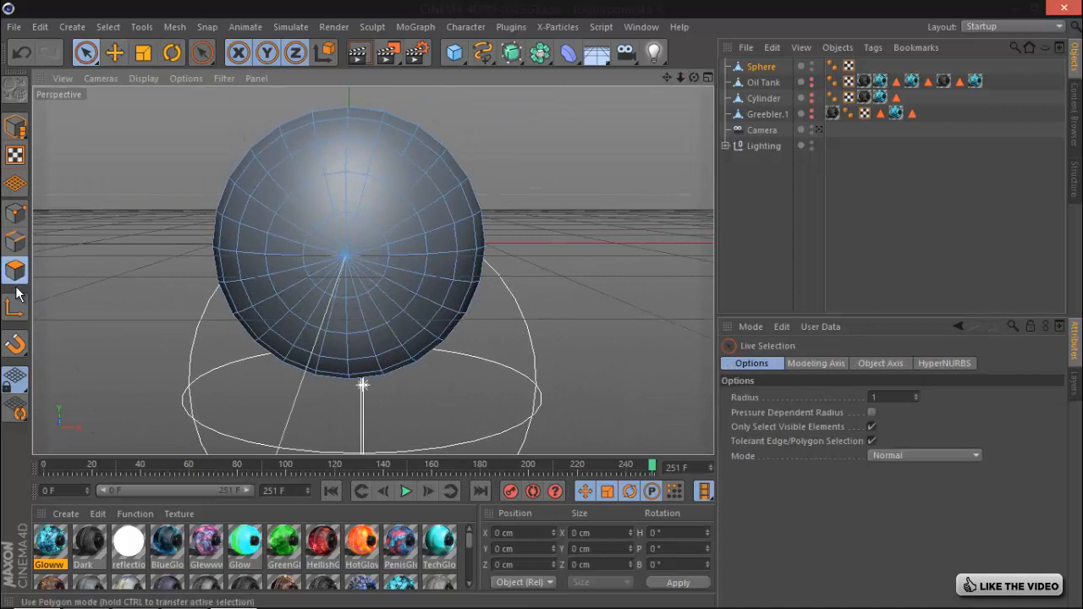
pyautogui.click(15, 284)
pyautogui.press('v')
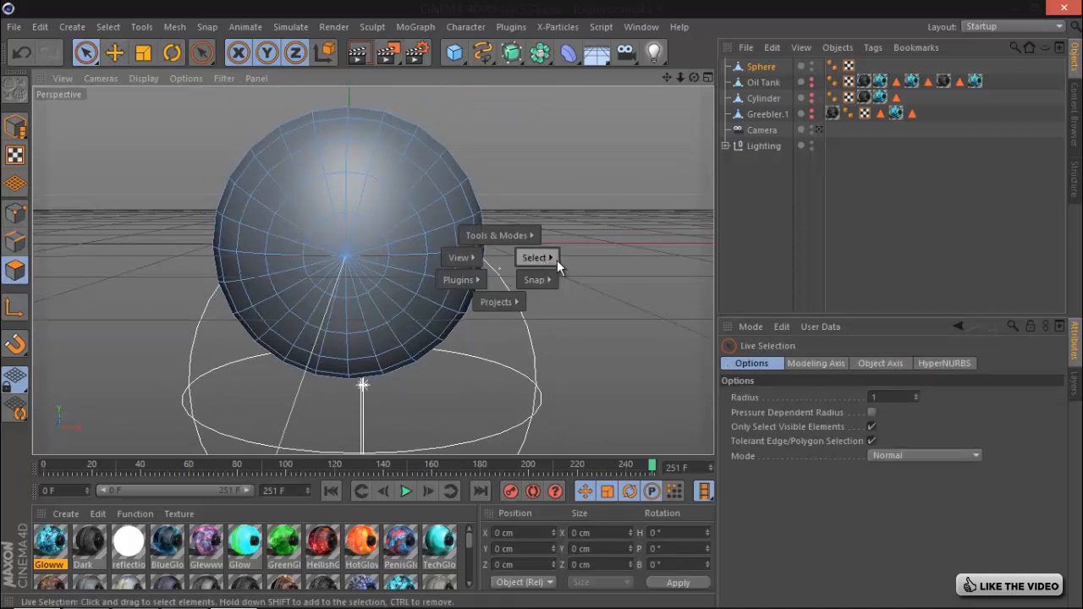
pyautogui.moveTo(557, 260)
pyautogui.click(595, 281)
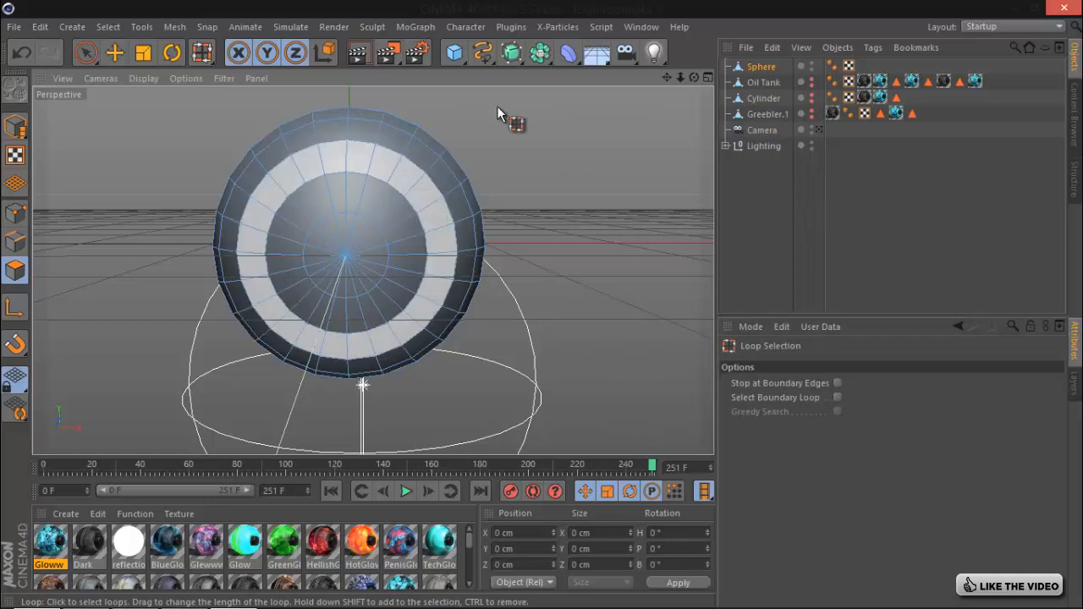
pyautogui.click(409, 204)
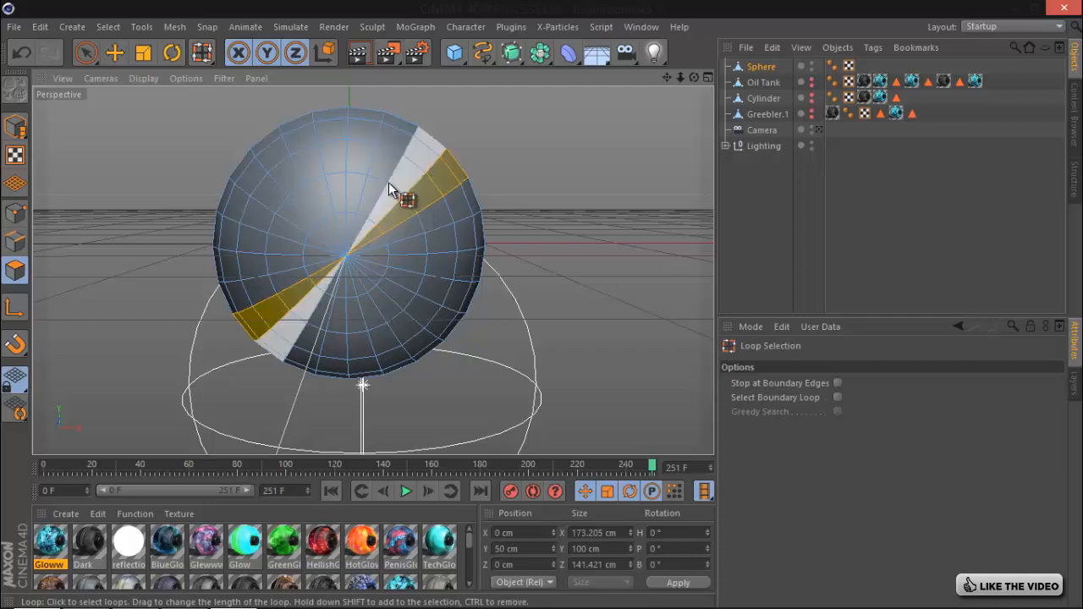
pyautogui.keyDown('shift'); pyautogui.click(380, 178); pyautogui.keyUp('shift')
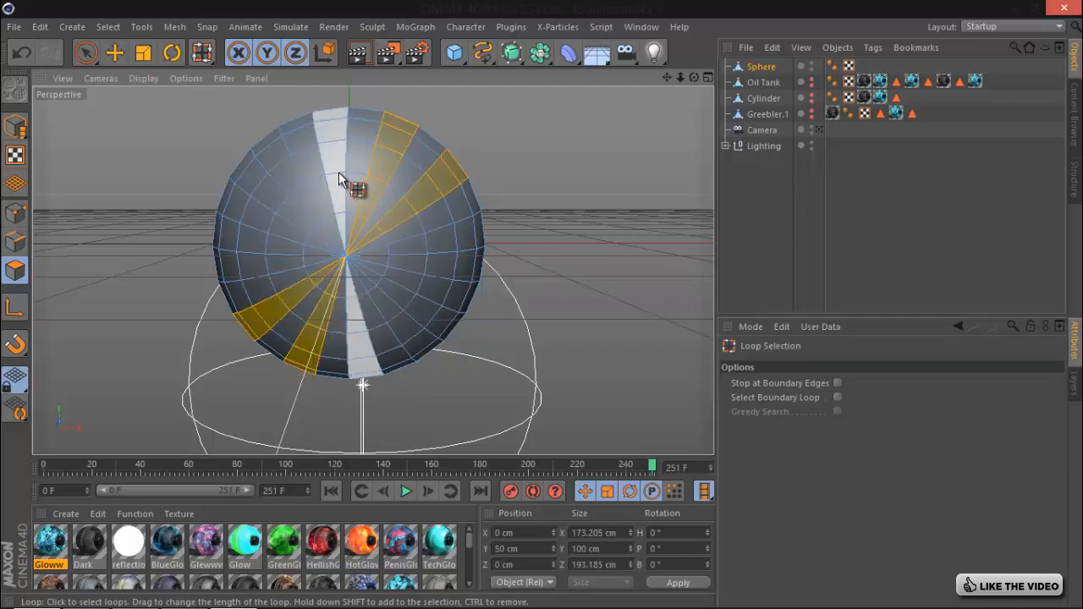
pyautogui.keyDown('shift'); pyautogui.click(344, 181); pyautogui.keyUp('shift')
pyautogui.keyDown('shift'); pyautogui.click(300, 194); pyautogui.keyUp('shift')
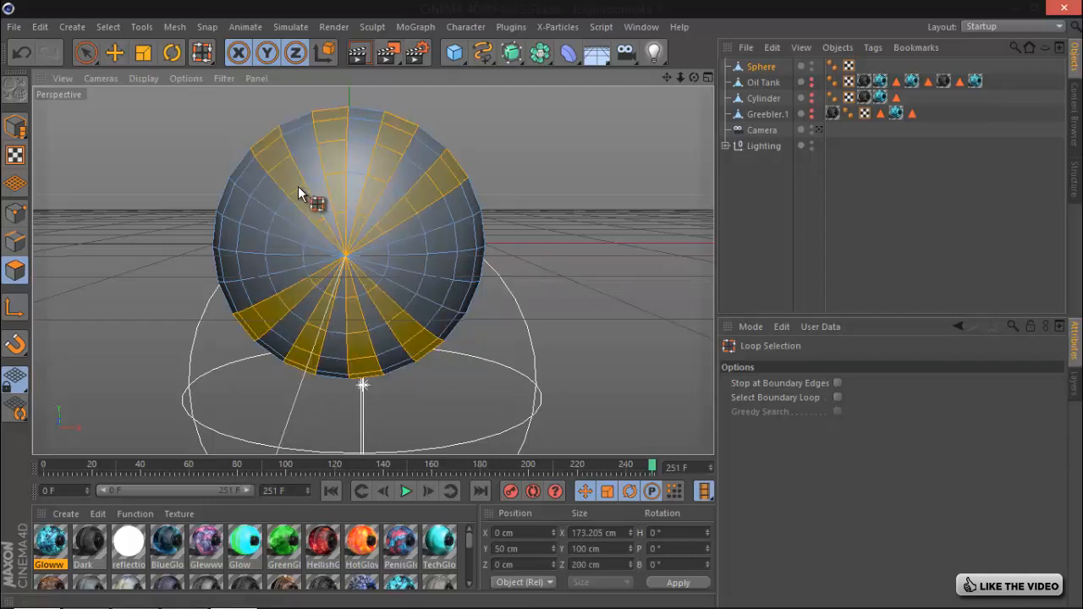
pyautogui.keyDown('shift'); pyautogui.click(279, 231); pyautogui.keyUp('shift')
pyautogui.keyDown('shift'); pyautogui.click(276, 269); pyautogui.keyUp('shift')
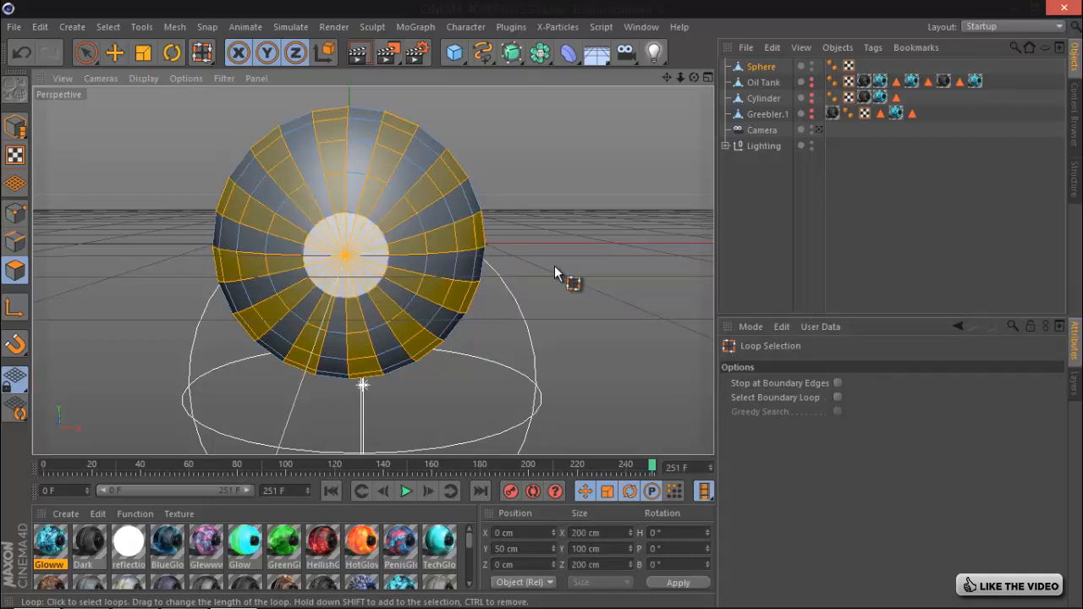
# - Extrude the selected strips about 2.2 cm and bevel them with about 2.5 cm extrusion and 2.3 cm inner offset
pyautogui.rightClick(551, 326)
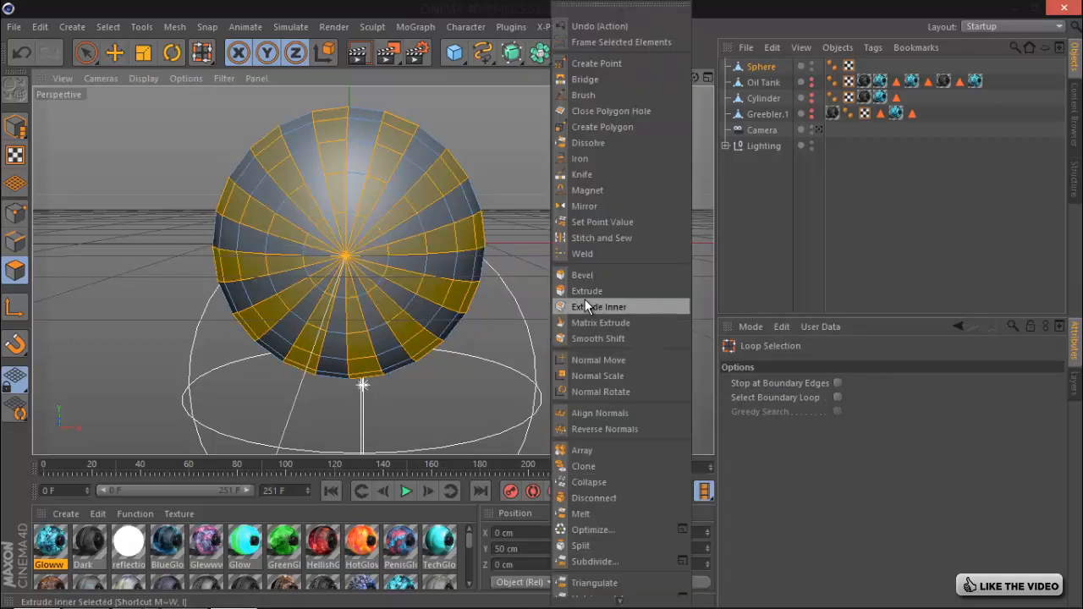
pyautogui.click(585, 295)
pyautogui.moveTo(559, 312); pyautogui.dragTo(545, 306)
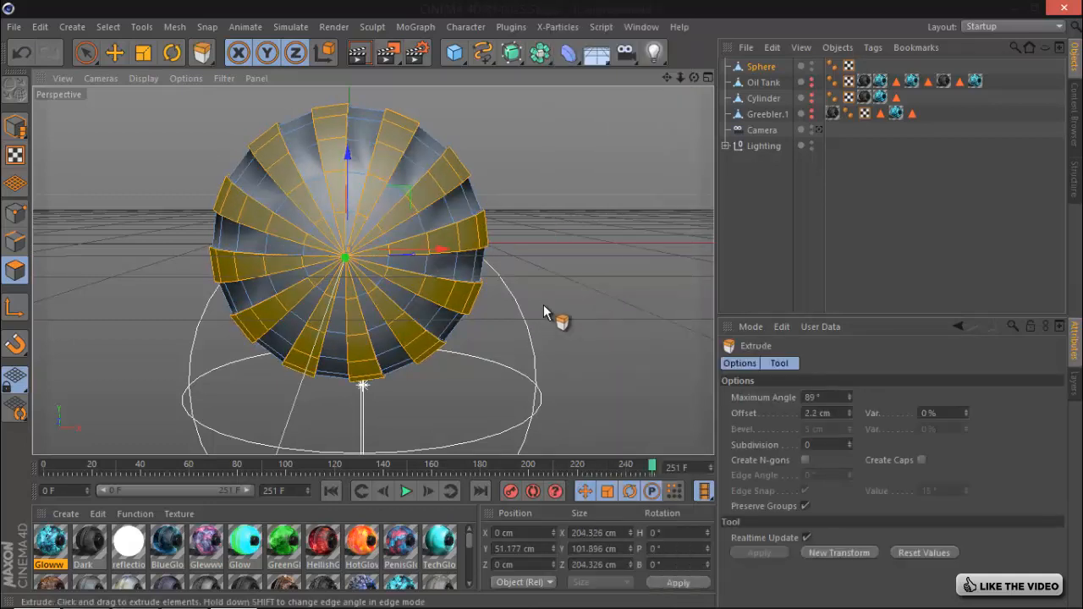
pyautogui.rightClick(543, 305)
pyautogui.click(572, 277)
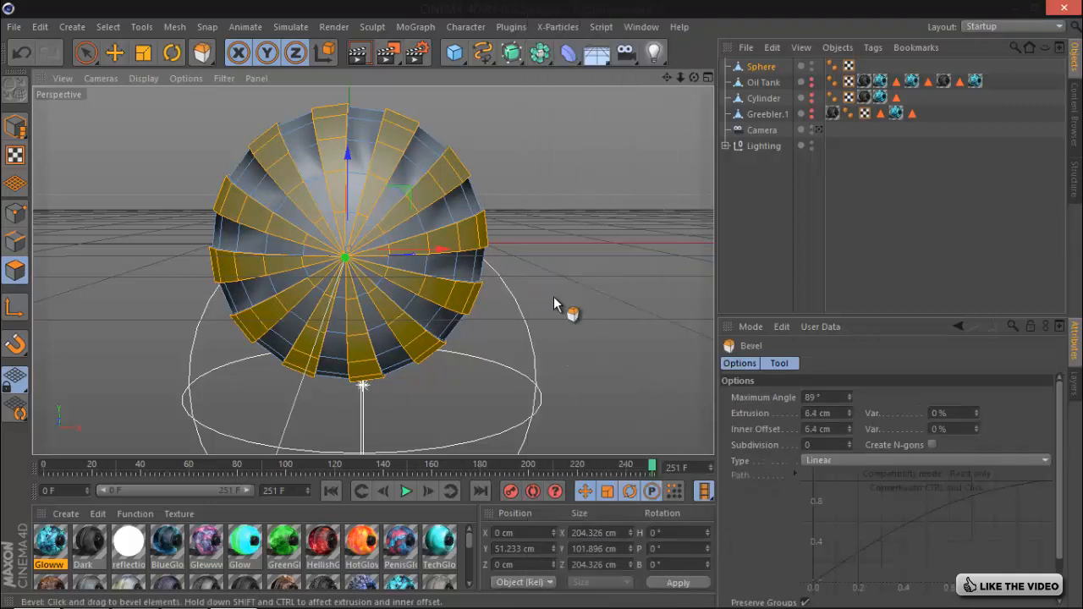
pyautogui.moveTo(554, 296); pyautogui.dragTo(543, 305)
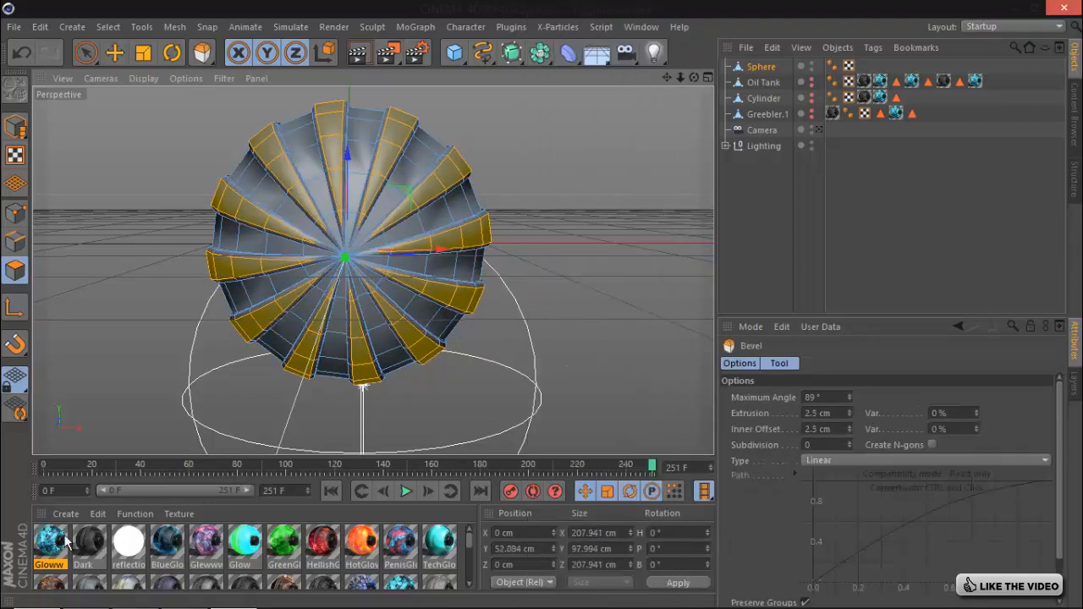
# - Apply the Gloww material to the selected strips and Dark to the whole sphere, placing the Dark tag ahead of the Gloww tag
pyautogui.moveTo(403, 333); pyautogui.dragTo(413, 346)
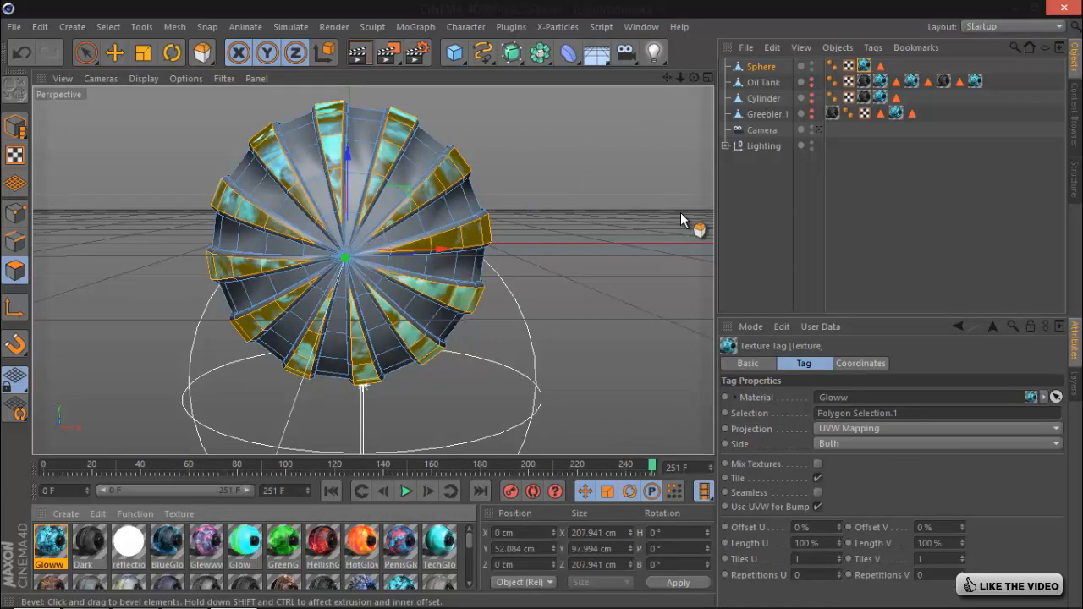
pyautogui.click(799, 246)
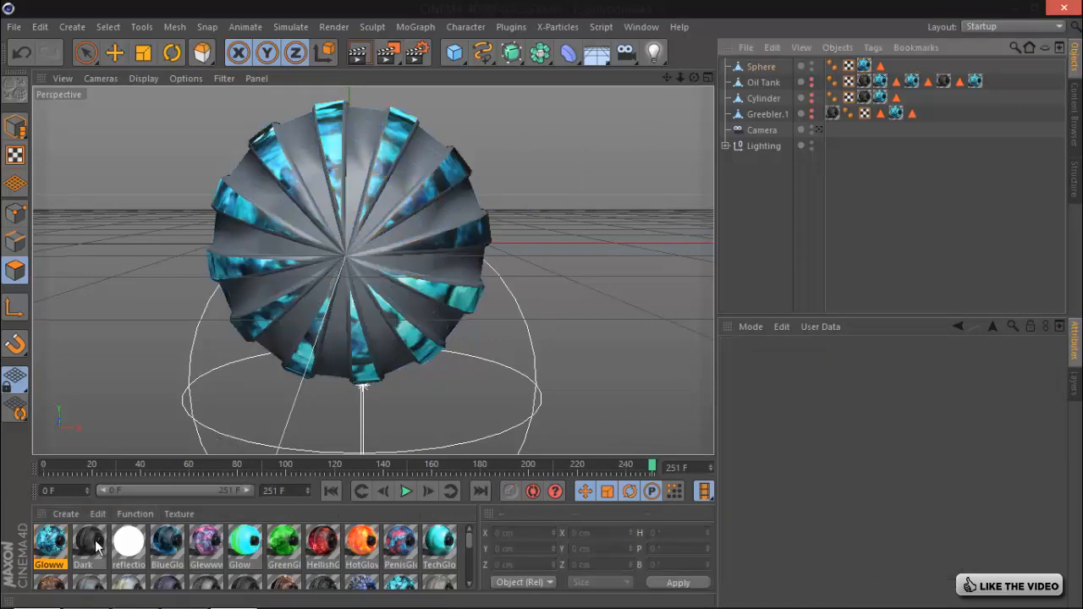
pyautogui.moveTo(96, 546); pyautogui.dragTo(915, 64)
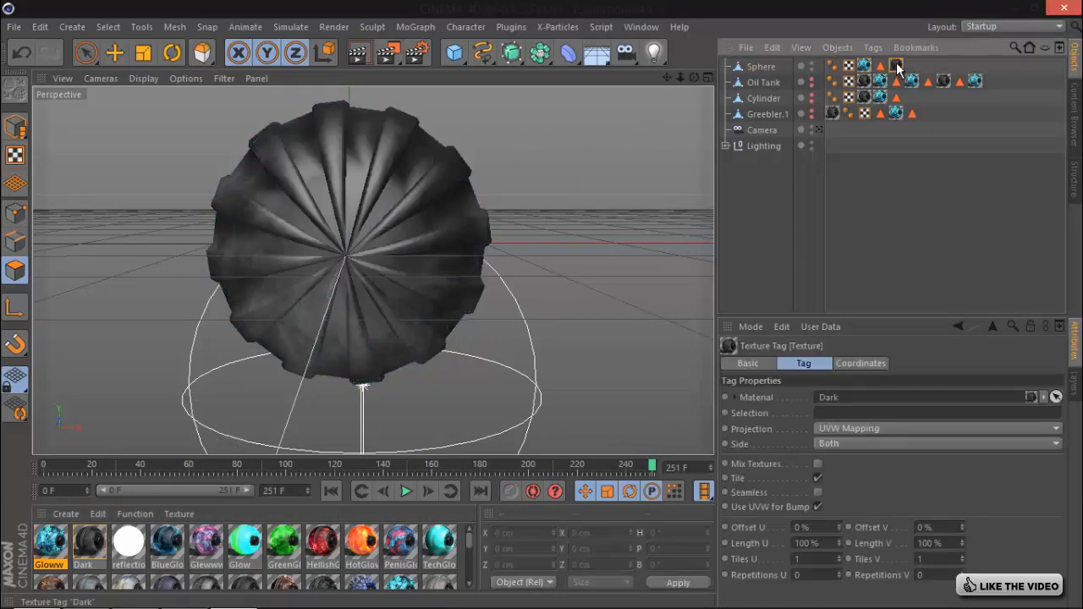
pyautogui.moveTo(825, 72); pyautogui.dragTo(827, 68)
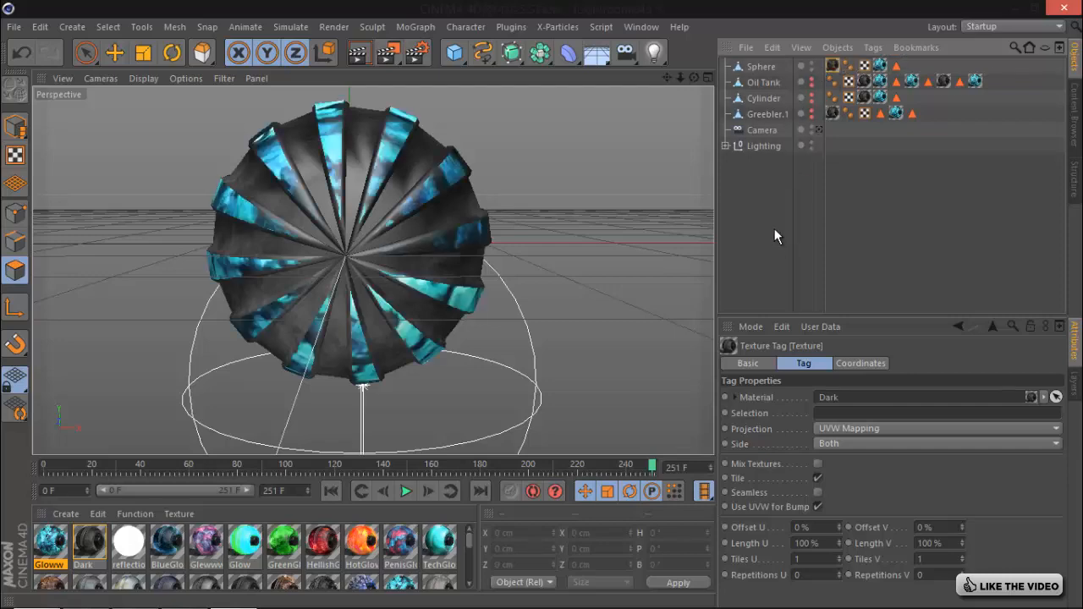
pyautogui.click(772, 224)
# - Delete the Gloww material tag from the sphere
pyautogui.moveTo(691, 78); pyautogui.dragTo(545, 312)
pyautogui.click(880, 66)
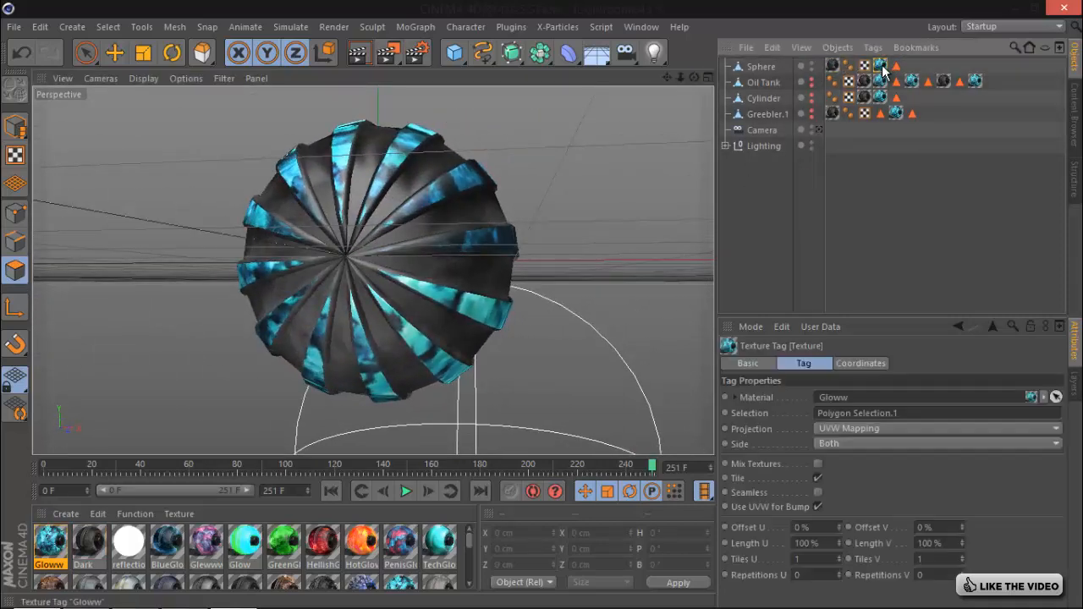
pyautogui.press('Delete')
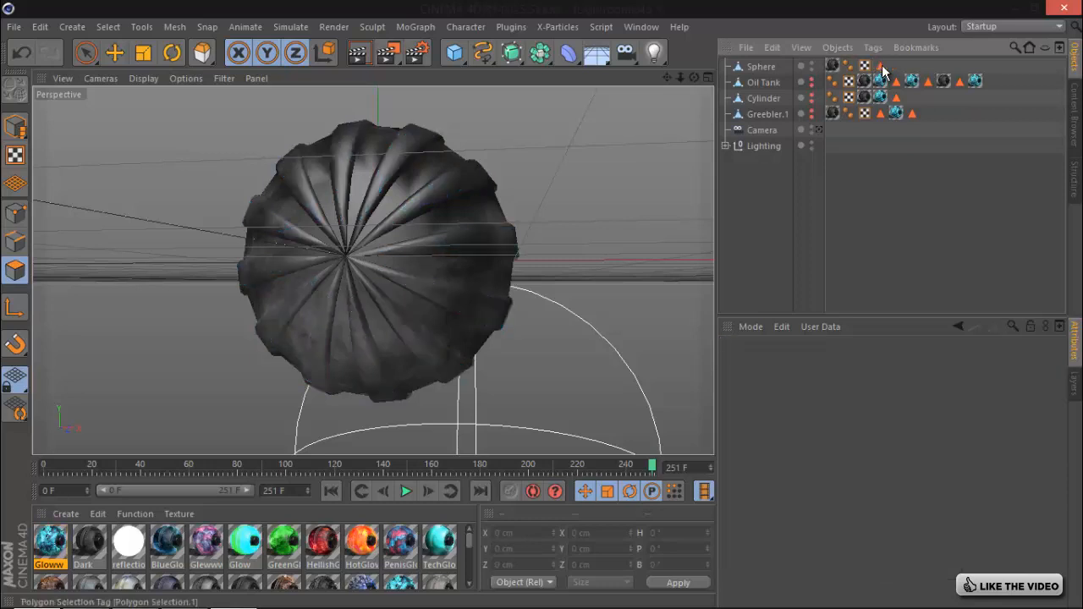
# - Add a Greebler object and make the sphere its child
pyautogui.click(511, 26)
pyautogui.moveTo(592, 88)
pyautogui.click(671, 91)
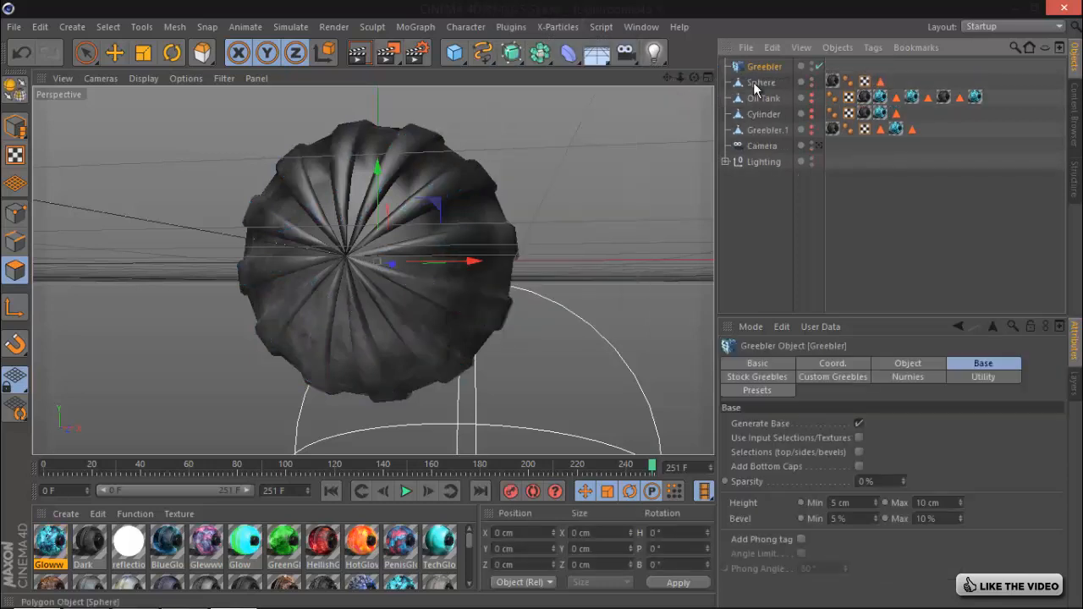
pyautogui.moveTo(758, 84); pyautogui.dragTo(764, 64)
# - Turn off the generation of stock greebles for the Greebler object
pyautogui.click(764, 66)
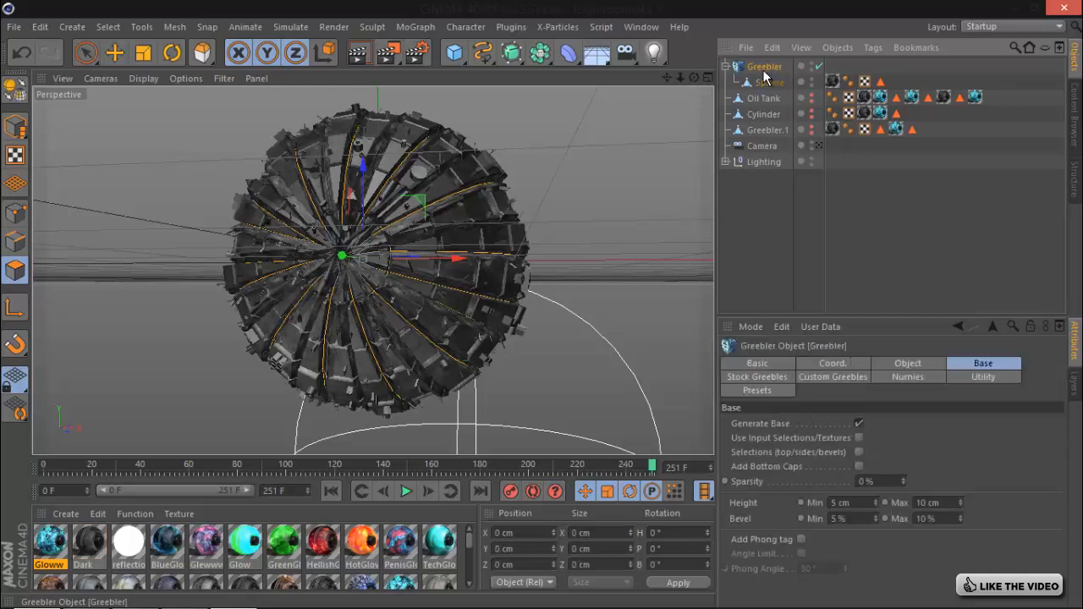
pyautogui.click(777, 377)
pyautogui.click(815, 424)
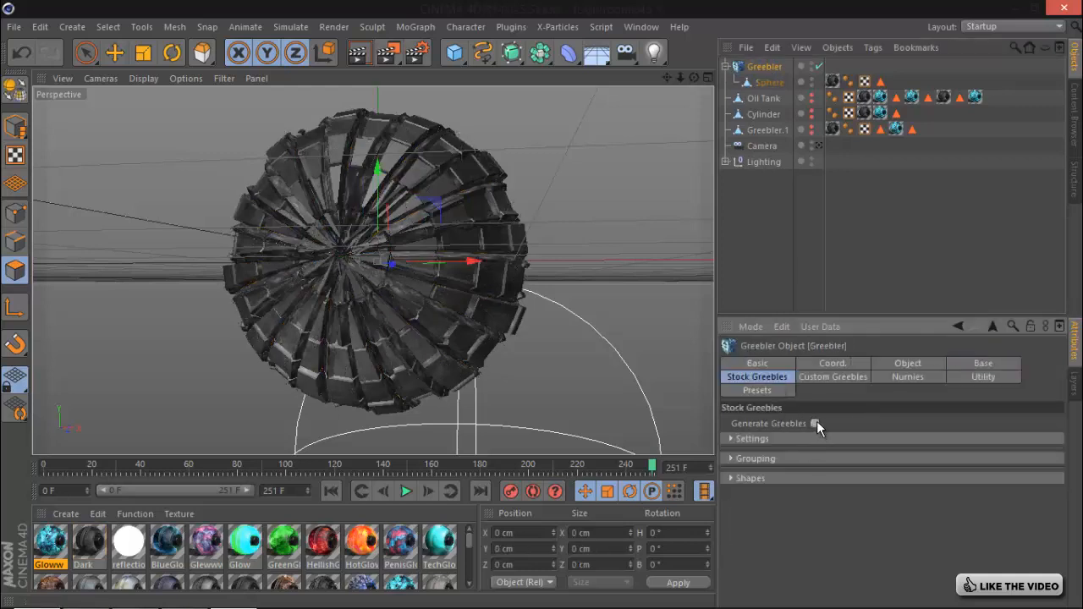
# - Set the Greebler base height to 1 cm minimum and 2 cm maximum, and its bevel to 1% minimum and 2% maximum
pyautogui.click(979, 364)
pyautogui.moveTo(868, 505); pyautogui.dragTo(757, 482)
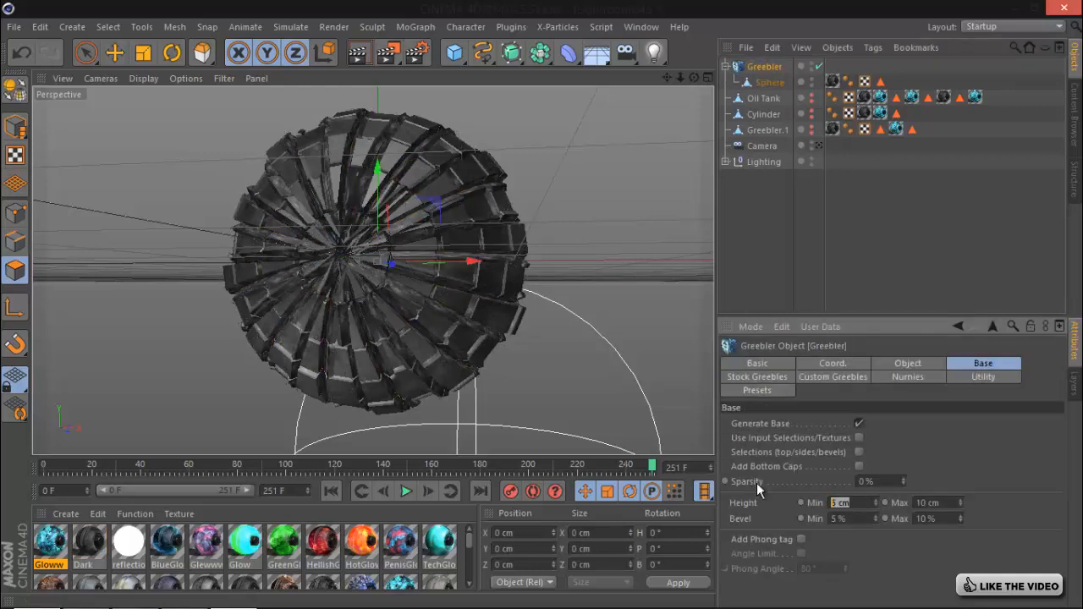
pyautogui.write('1')
pyautogui.press('Tab')
pyautogui.write('2')
pyautogui.press('Tab')
pyautogui.write('1')
pyautogui.press('Tab')
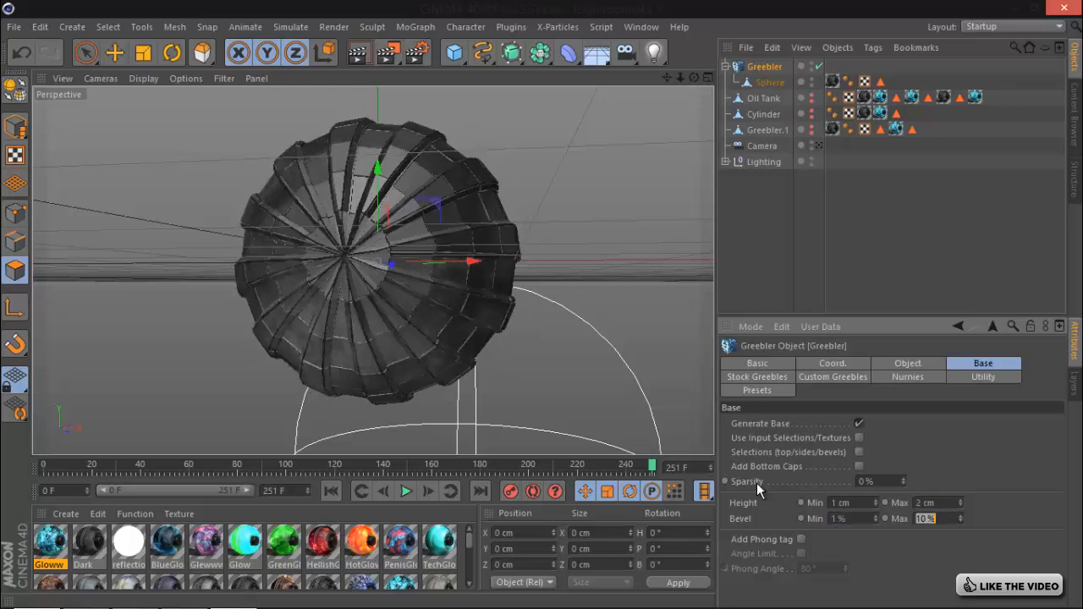
pyautogui.write('2')
pyautogui.click(805, 230)
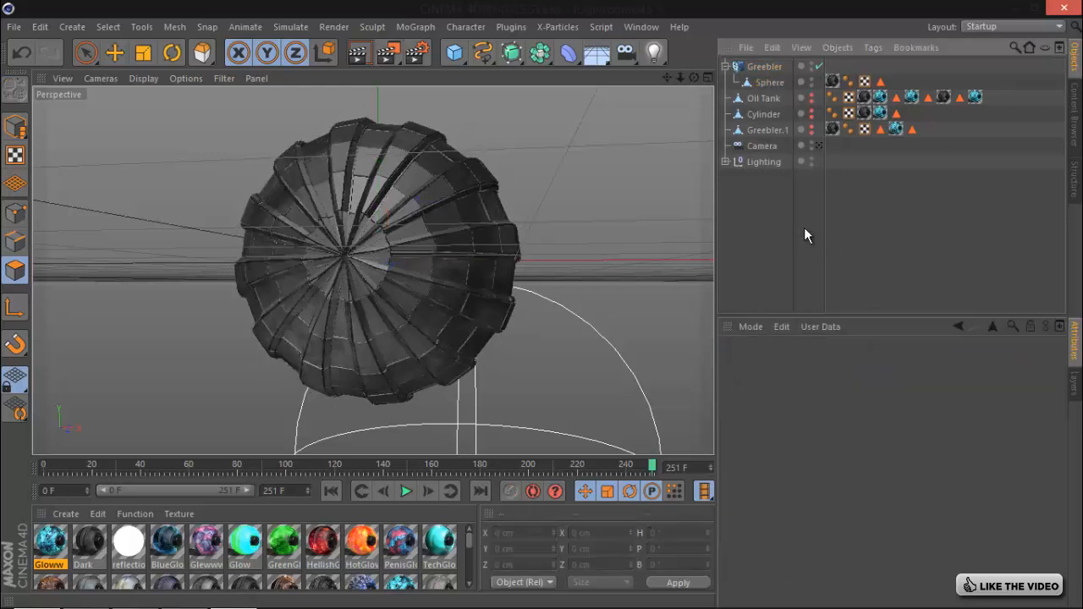
# - Make the Greebler editable with its children and merge them all into one polygon object with Connect Objects + Delete
pyautogui.rightClick(766, 67)
pyautogui.click(815, 293)
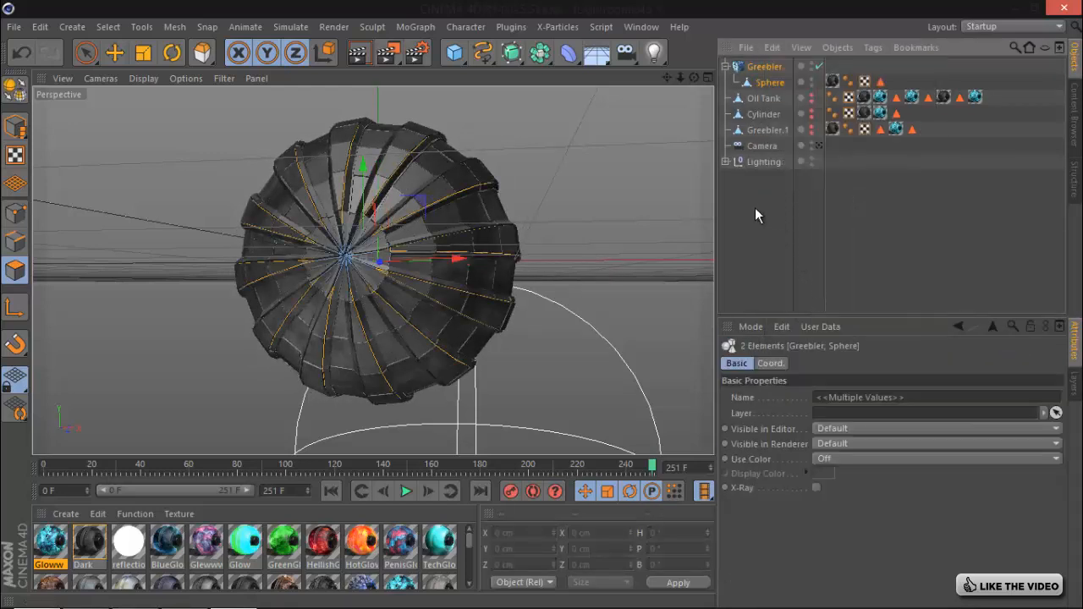
pyautogui.press('c')
pyautogui.rightClick(755, 63)
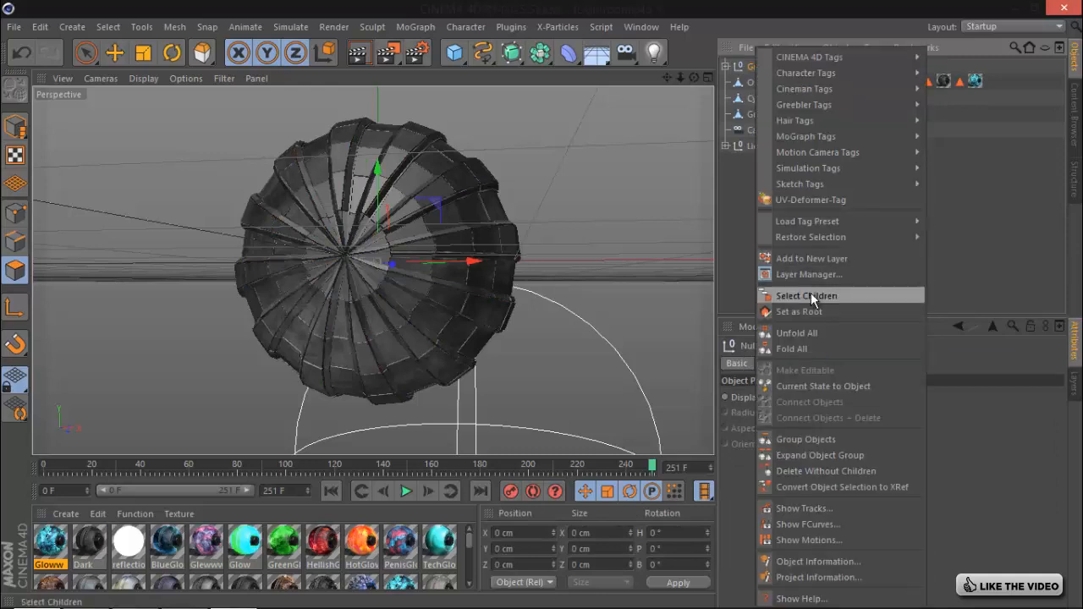
pyautogui.click(811, 293)
pyautogui.rightClick(753, 66)
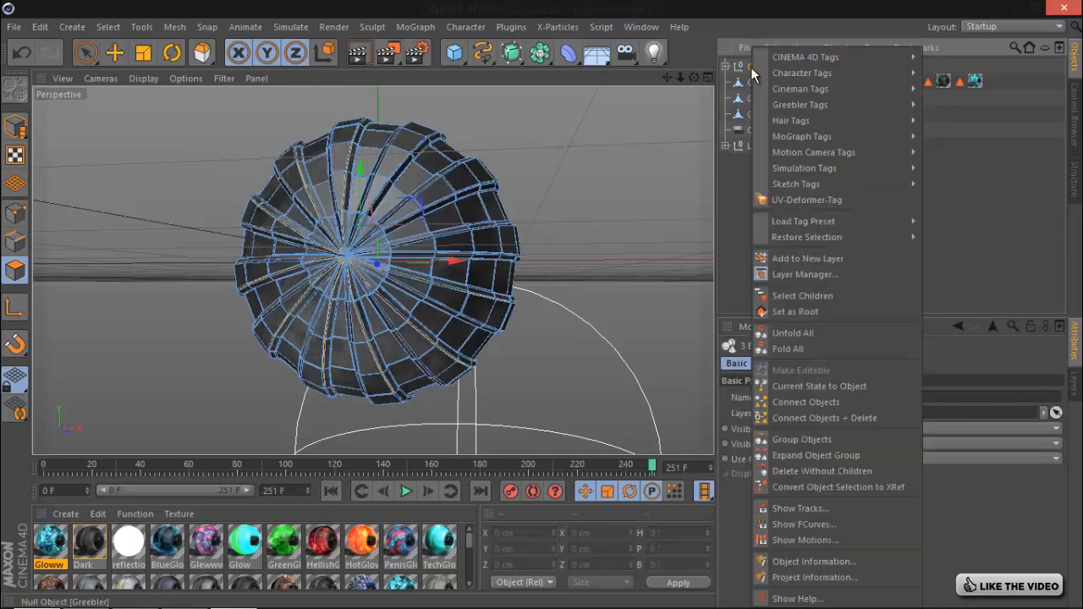
pyautogui.click(844, 416)
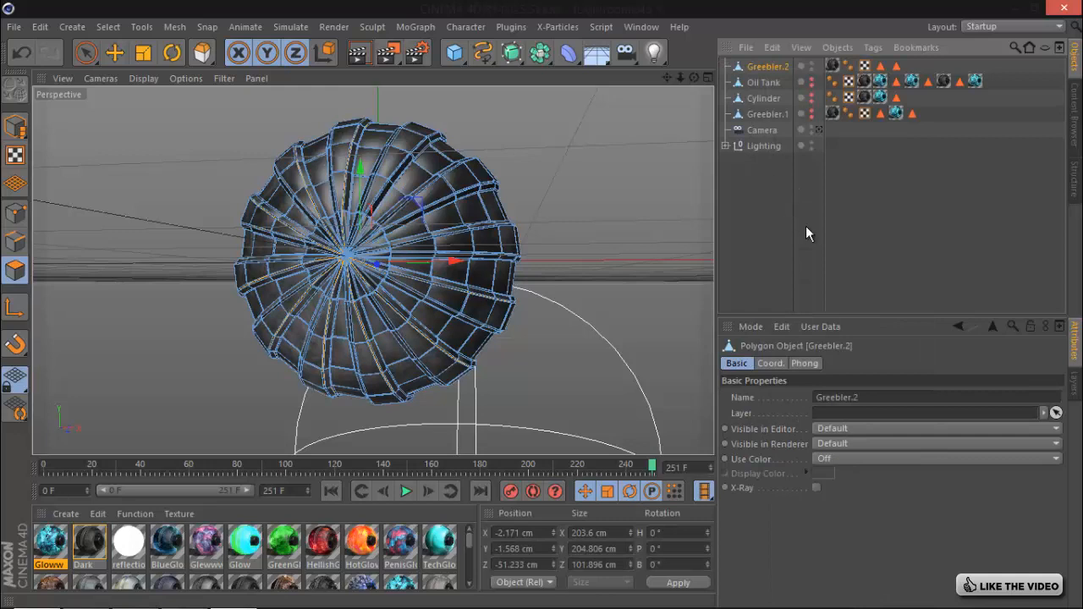
# - Loop-select every other radial strip of polygons all the way around the greebled hemisphere
pyautogui.click(88, 53)
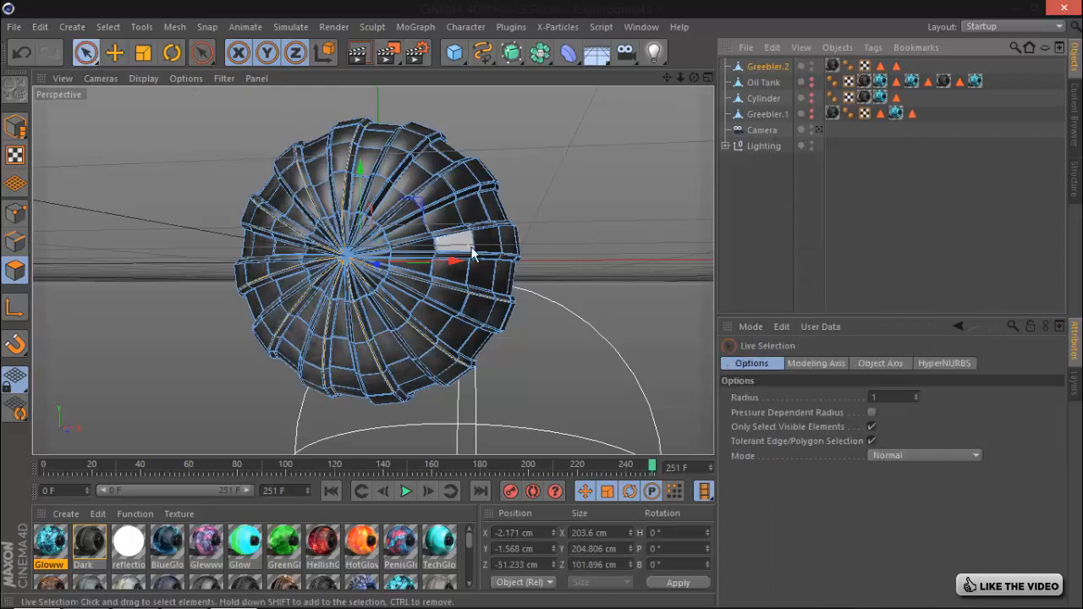
pyautogui.click(768, 66)
pyautogui.press('v')
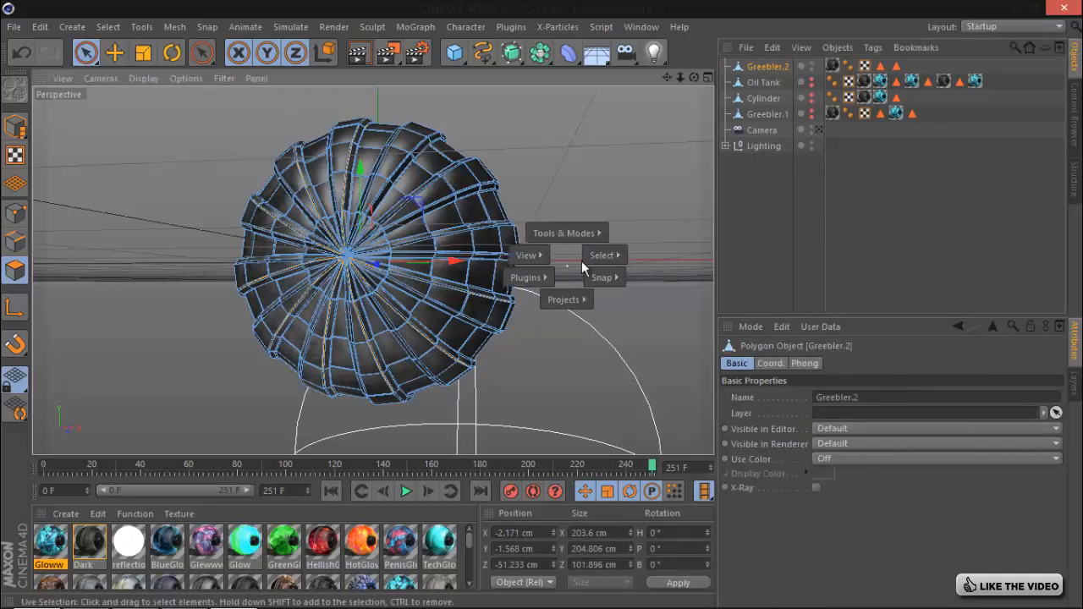
pyautogui.moveTo(601, 255)
pyautogui.click(645, 278)
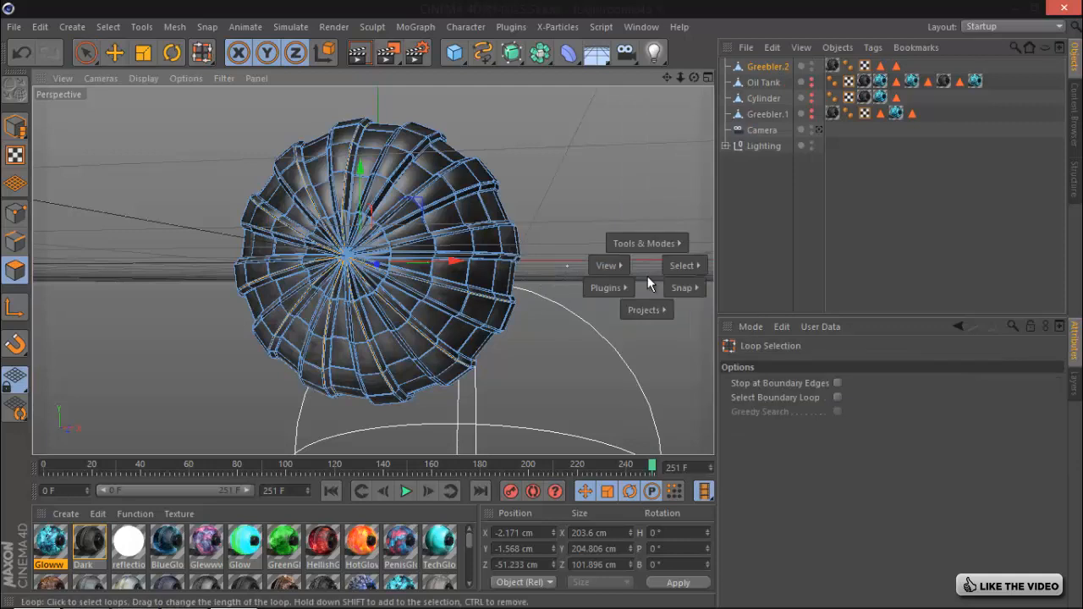
pyautogui.click(436, 244)
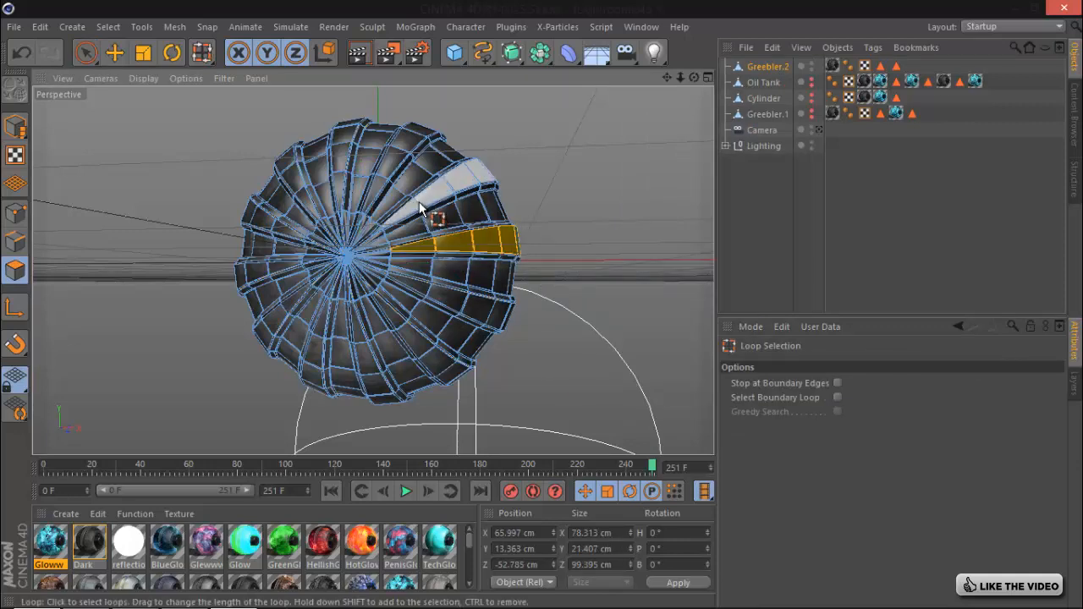
pyautogui.keyDown('shift'); pyautogui.click(419, 202); pyautogui.keyUp('shift')
pyautogui.keyDown('shift'); pyautogui.click(381, 176); pyautogui.keyUp('shift')
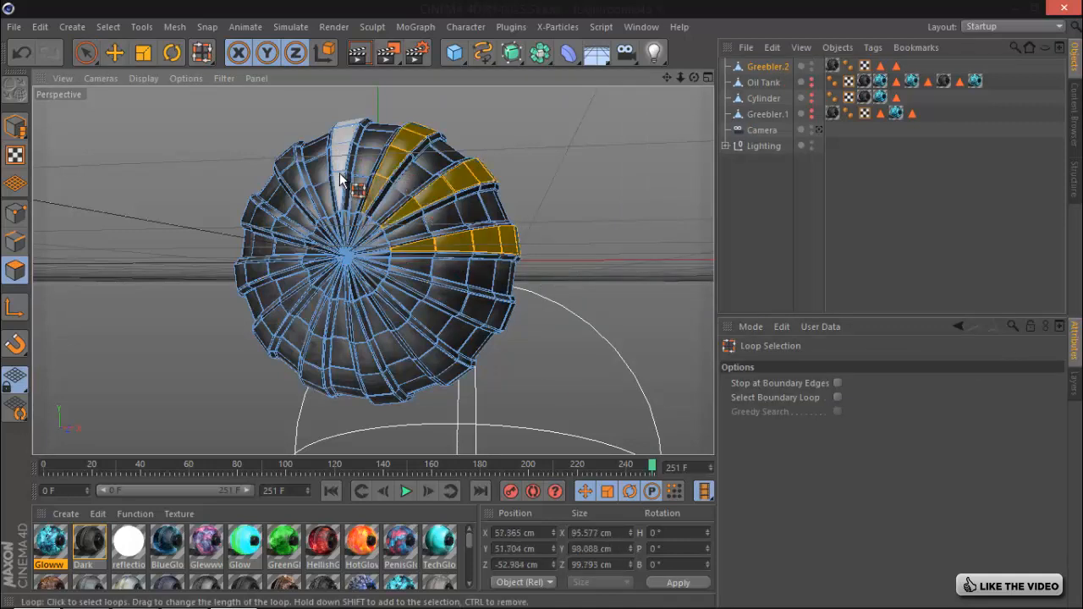
pyautogui.keyDown('shift'); pyautogui.click(341, 179); pyautogui.keyUp('shift')
pyautogui.keyDown('shift'); pyautogui.click(292, 190); pyautogui.keyUp('shift')
pyautogui.keyDown('shift'); pyautogui.click(275, 237); pyautogui.keyUp('shift')
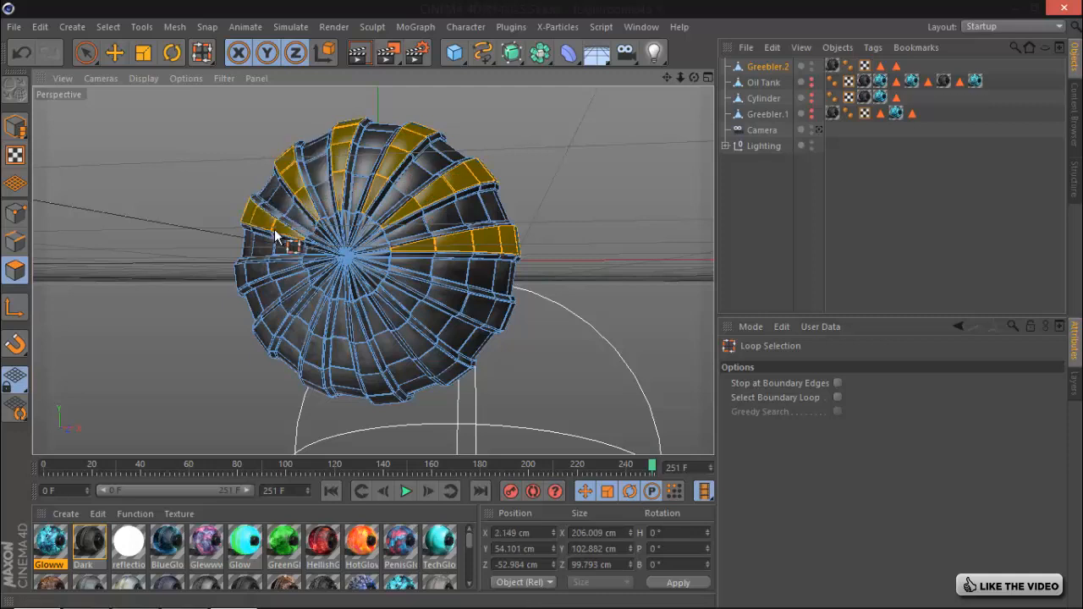
pyautogui.keyDown('shift'); pyautogui.click(272, 268); pyautogui.keyUp('shift')
pyautogui.keyDown('shift'); pyautogui.click(285, 310); pyautogui.keyUp('shift')
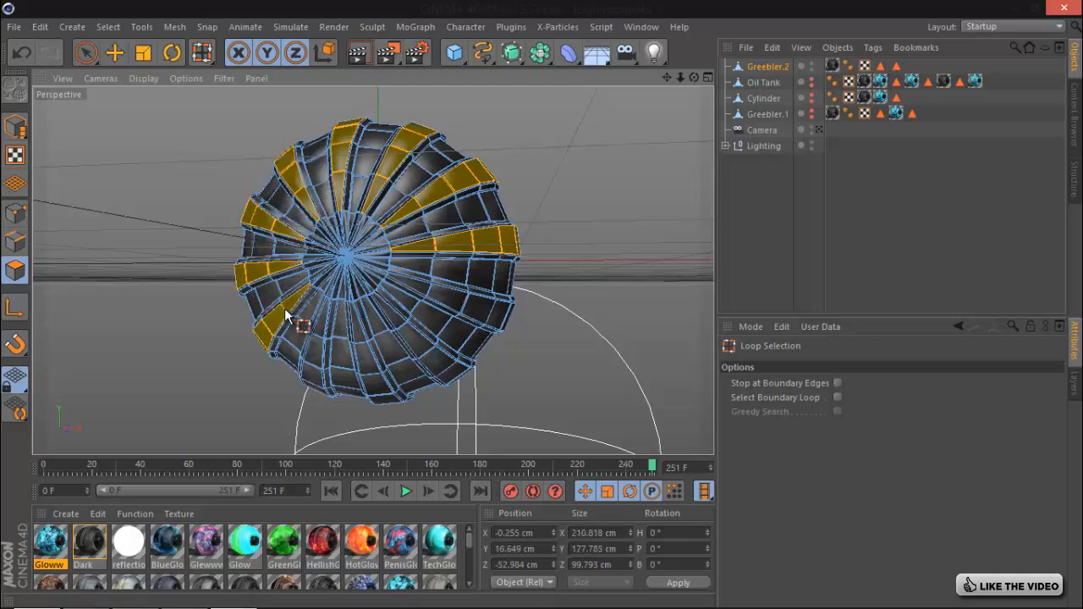
pyautogui.keyDown('shift'); pyautogui.click(328, 349); pyautogui.keyUp('shift')
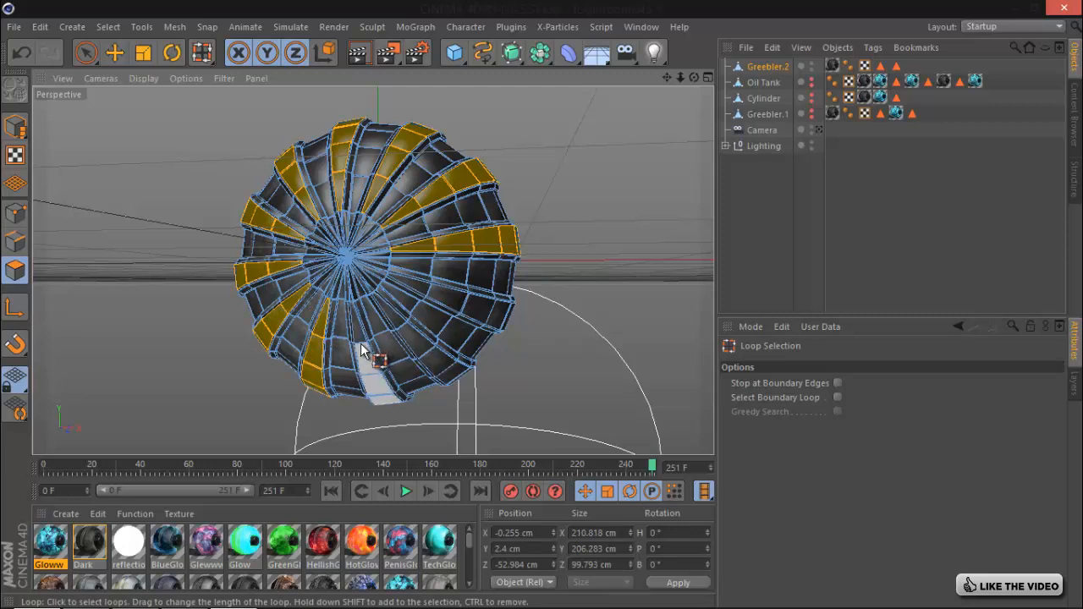
pyautogui.keyDown('shift'); pyautogui.click(376, 376); pyautogui.keyUp('shift')
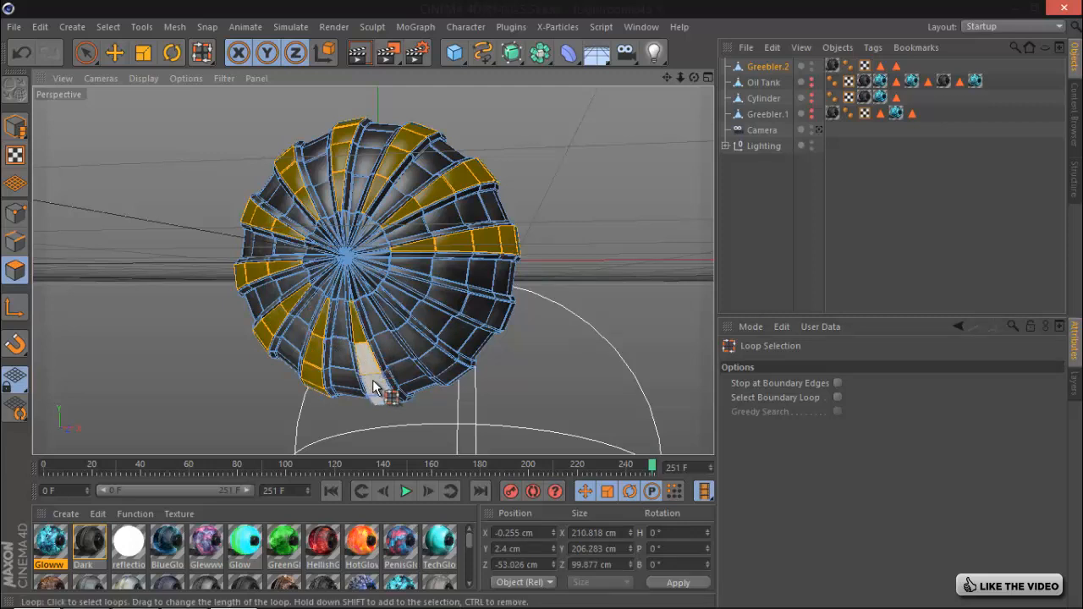
pyautogui.keyDown('shift'); pyautogui.click(377, 388); pyautogui.keyUp('shift')
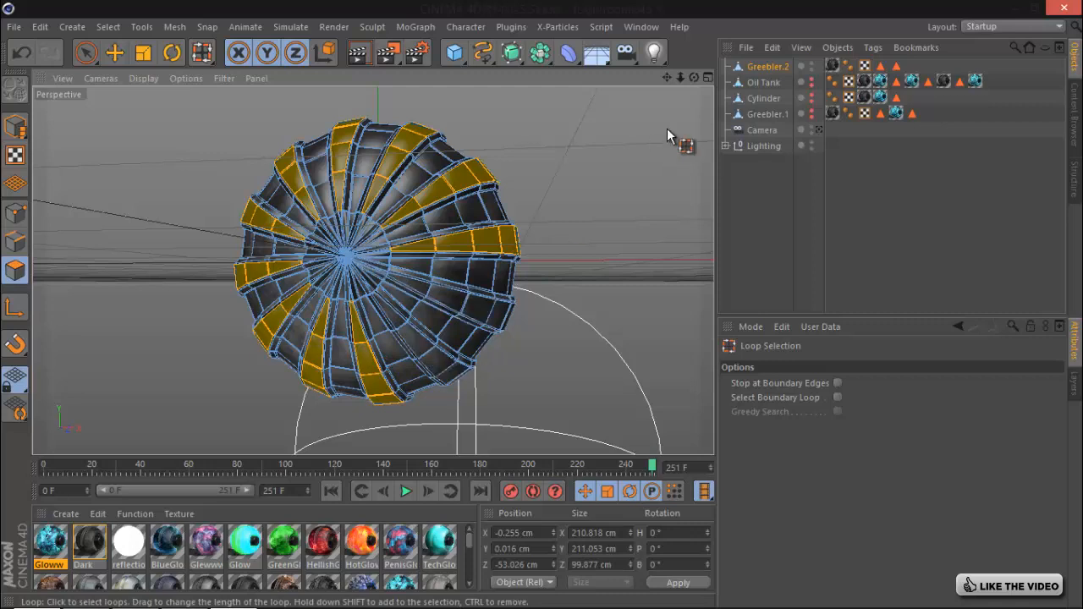
pyautogui.moveTo(694, 78); pyautogui.dragTo(491, 290)
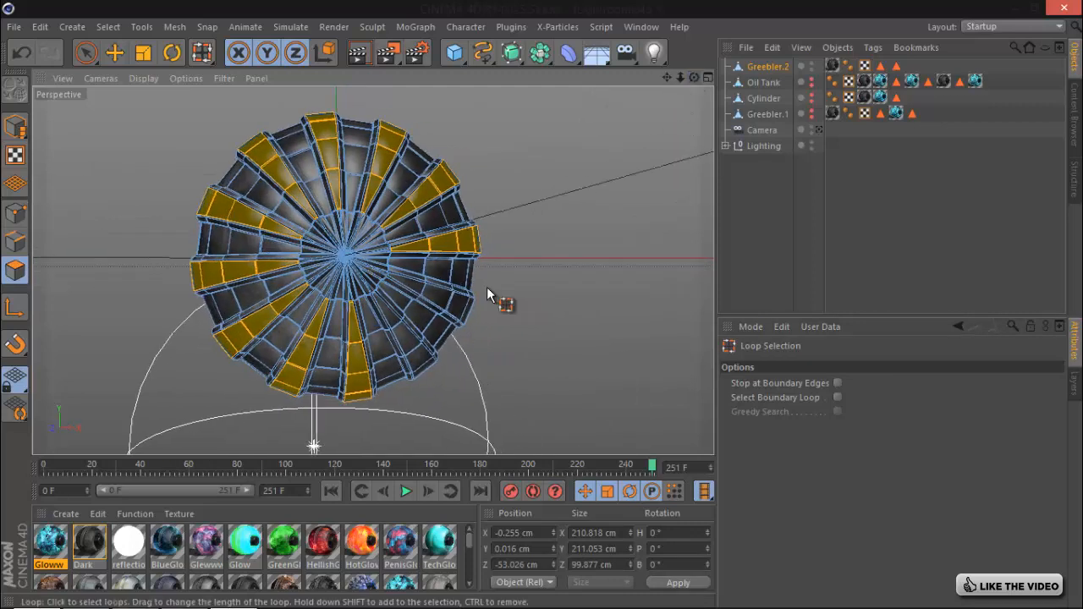
pyautogui.keyDown('shift'); pyautogui.click(415, 351); pyautogui.keyUp('shift')
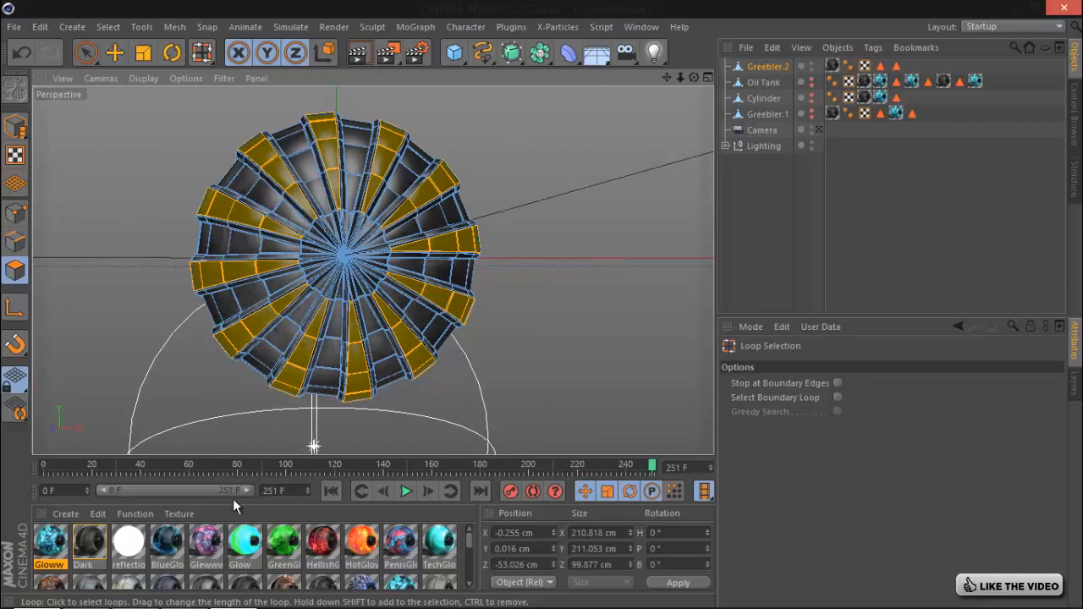
# - Apply the Gloww material to the selected strips of the greebled hemisphere
pyautogui.moveTo(59, 549); pyautogui.dragTo(390, 328)
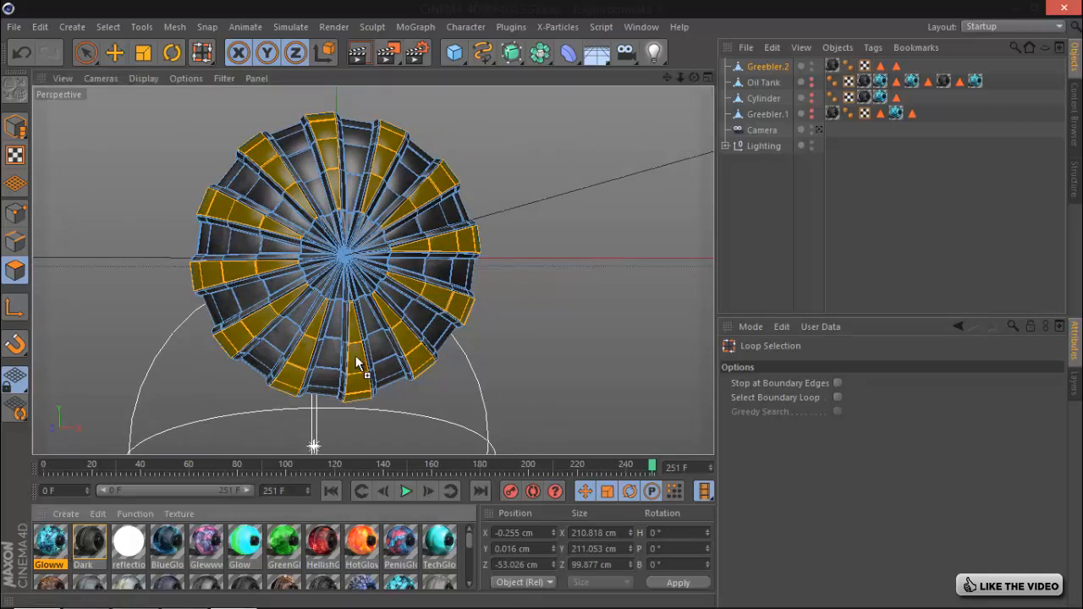
pyautogui.moveTo(356, 364); pyautogui.dragTo(357, 364)
pyautogui.click(813, 182)
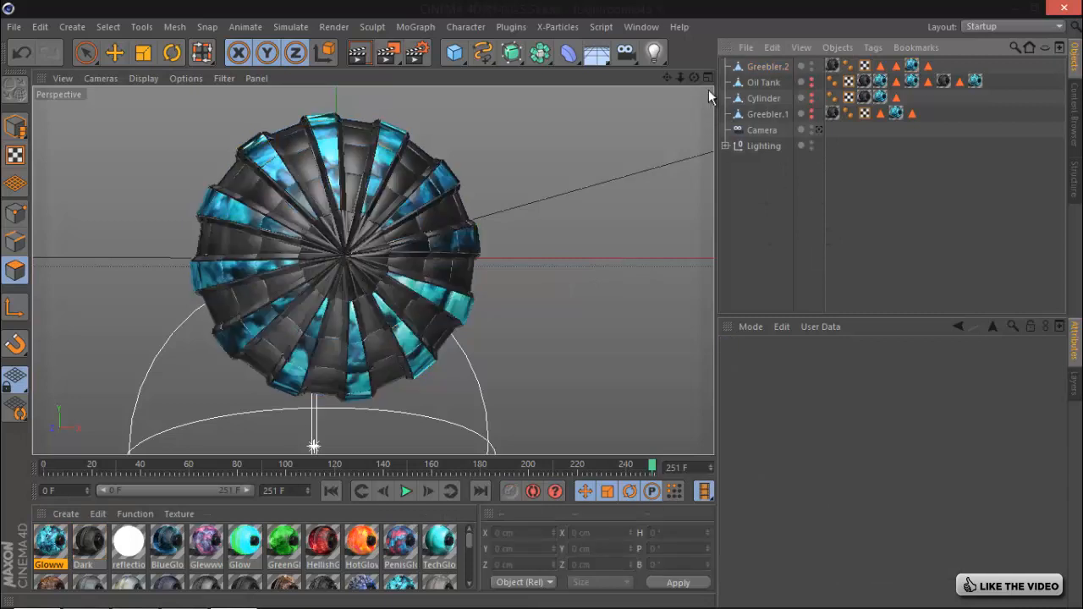
pyautogui.keyDown('alt'); pyautogui.moveTo(540, 305); pyautogui.dragTo(506, 310); pyautogui.keyUp('alt')
pyautogui.click(769, 67)
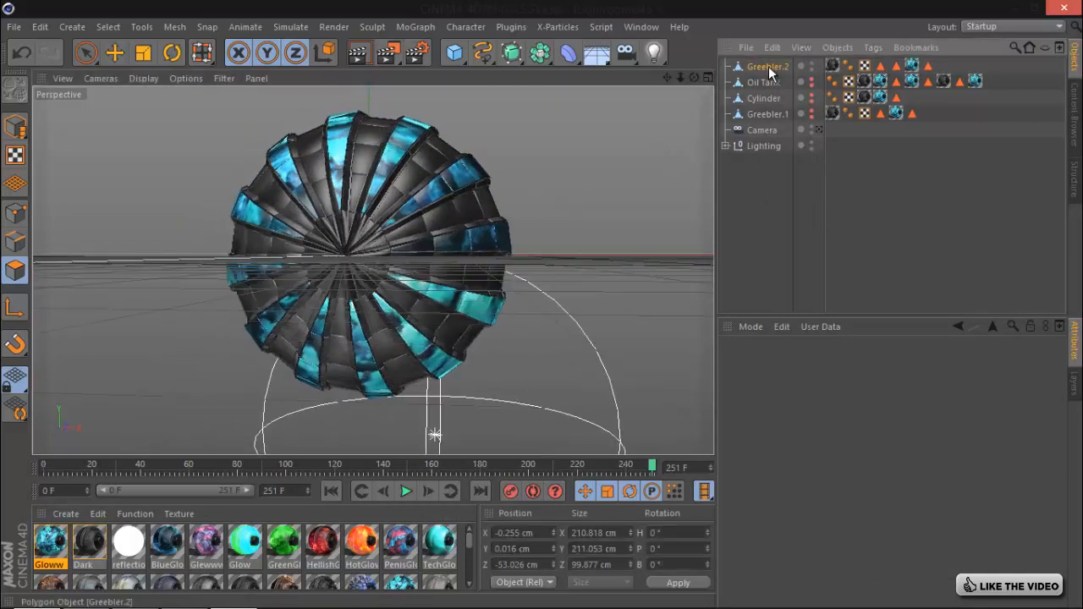
pyautogui.click(85, 52)
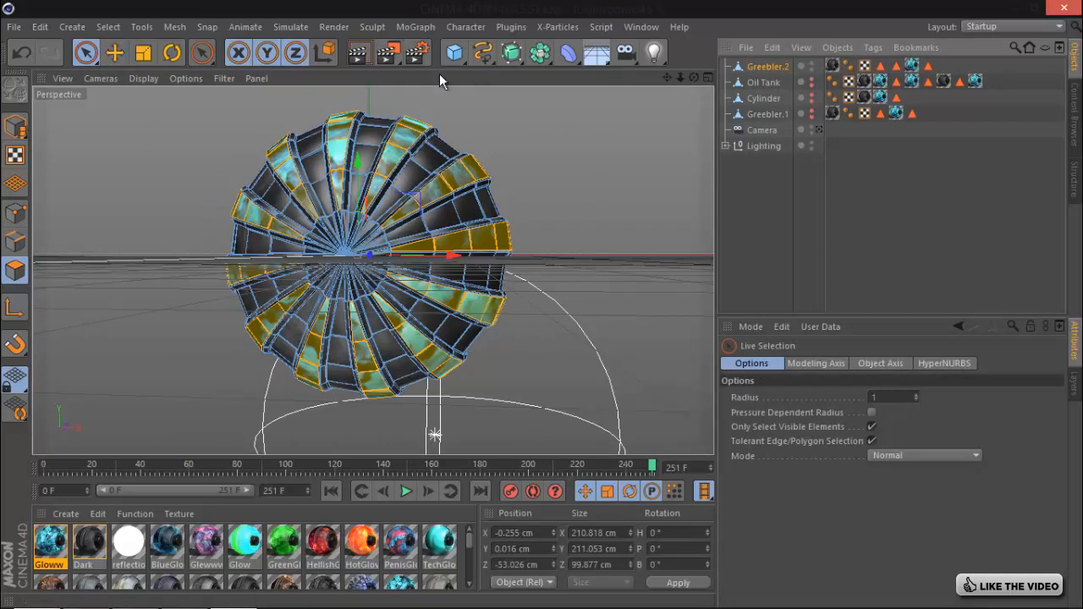
# - Add a sphere primitive and set its type to Hemisphere
pyautogui.moveTo(458, 57); pyautogui.dragTo(760, 117)
pyautogui.click(849, 428)
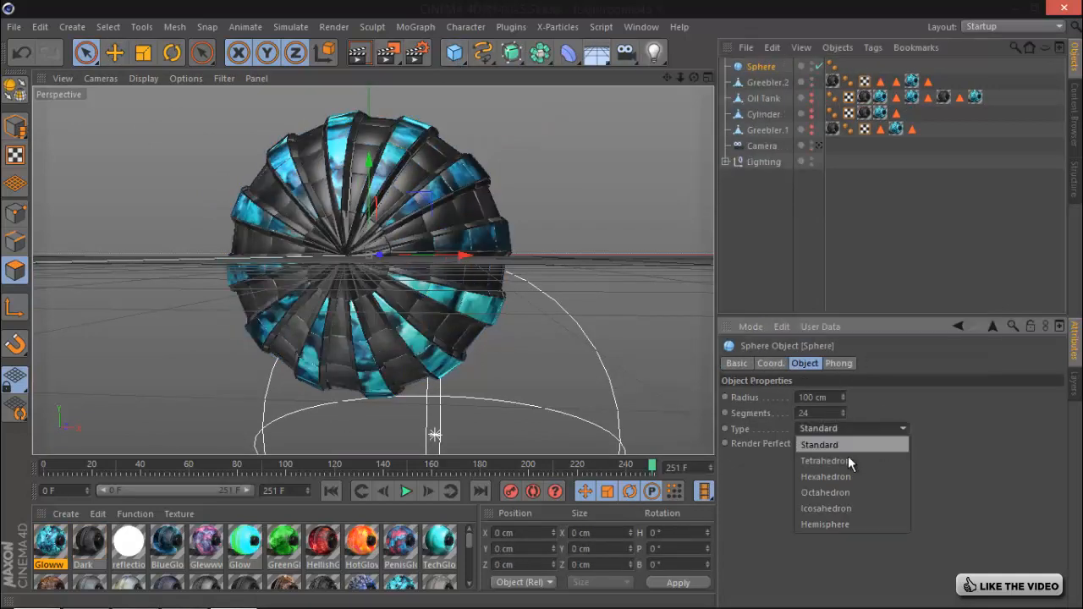
pyautogui.click(842, 524)
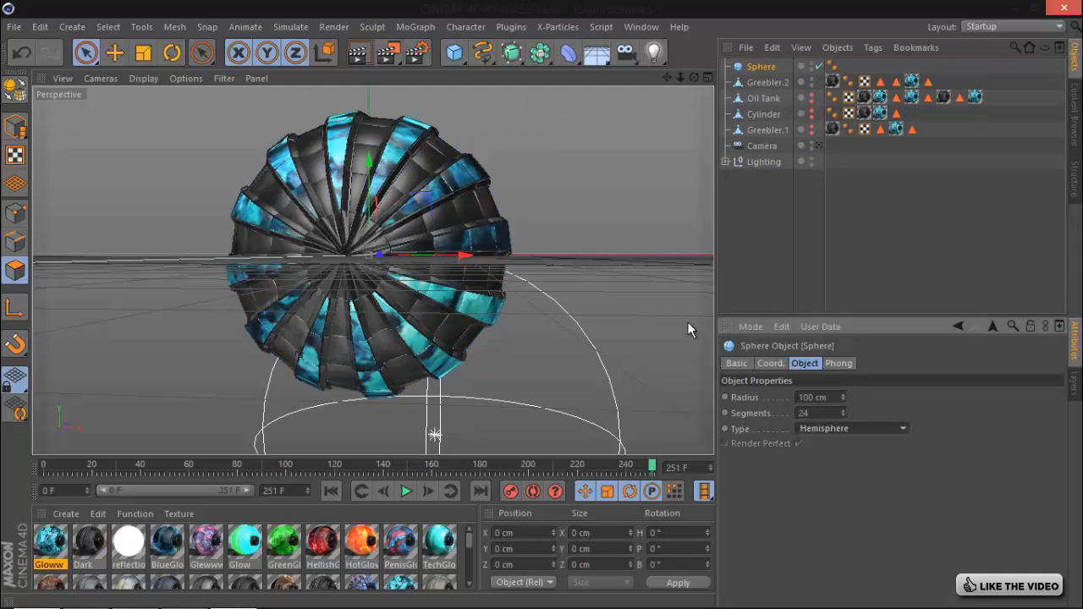
# - Rotate the new hemisphere to a 90° pitch and switch to Object mode
pyautogui.click(169, 53)
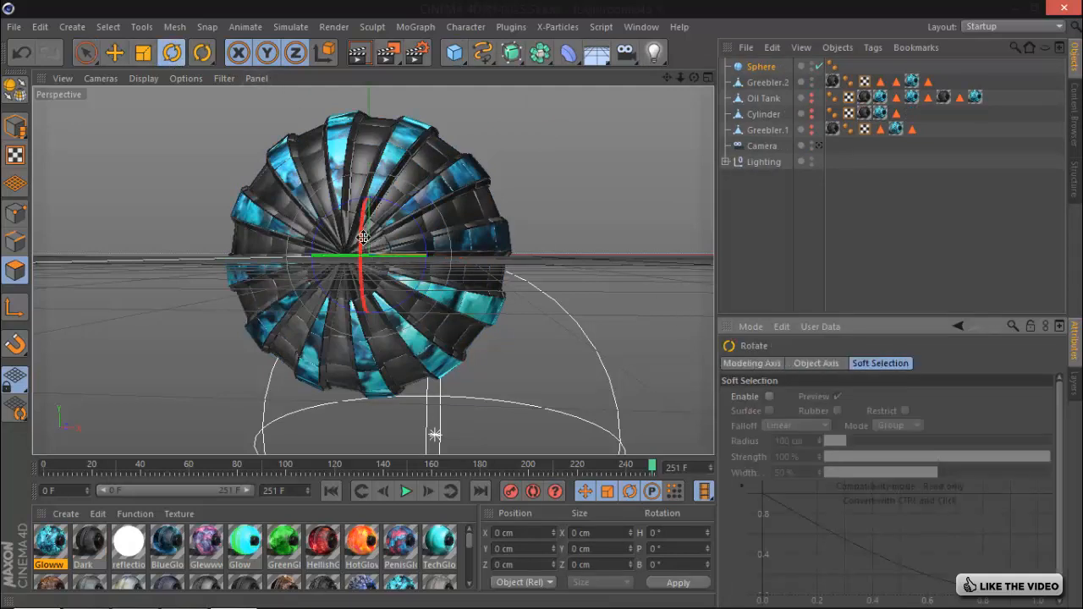
pyautogui.moveTo(363, 238); pyautogui.dragTo(420, 397)
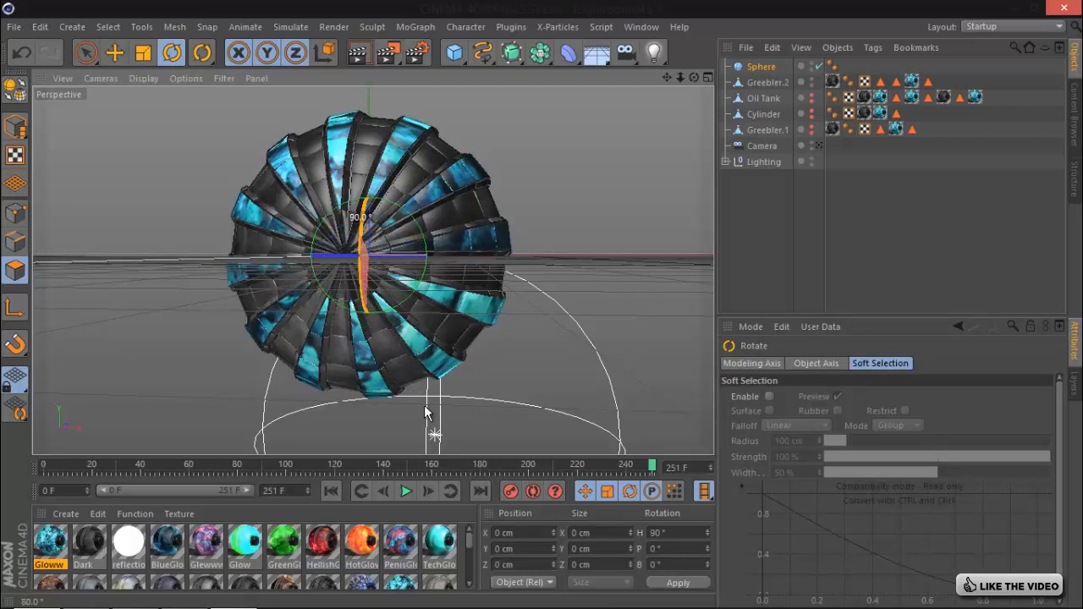
pyautogui.click(116, 53)
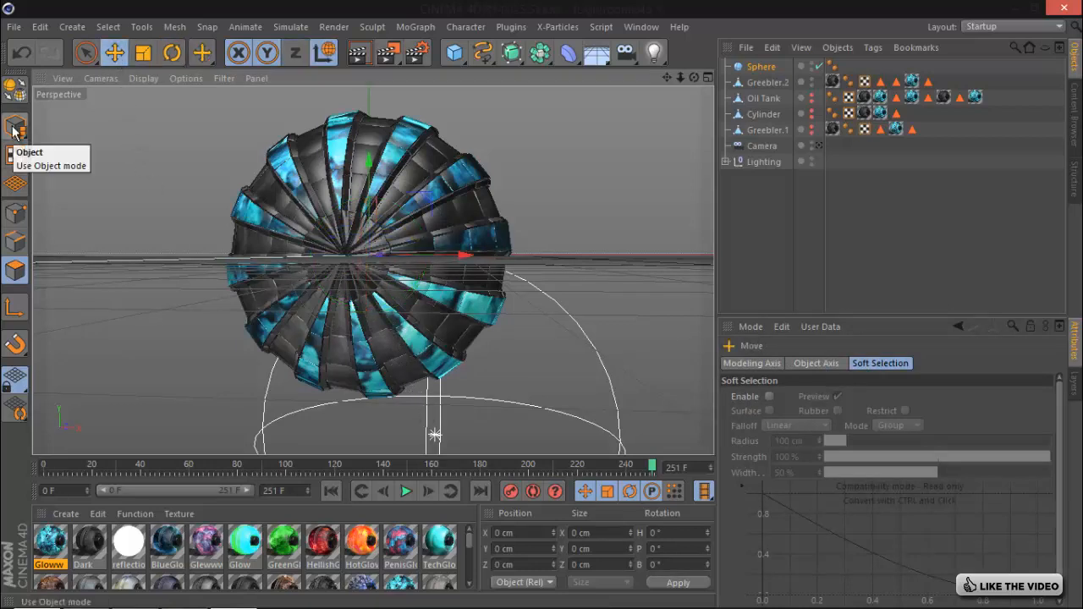
pyautogui.click(16, 127)
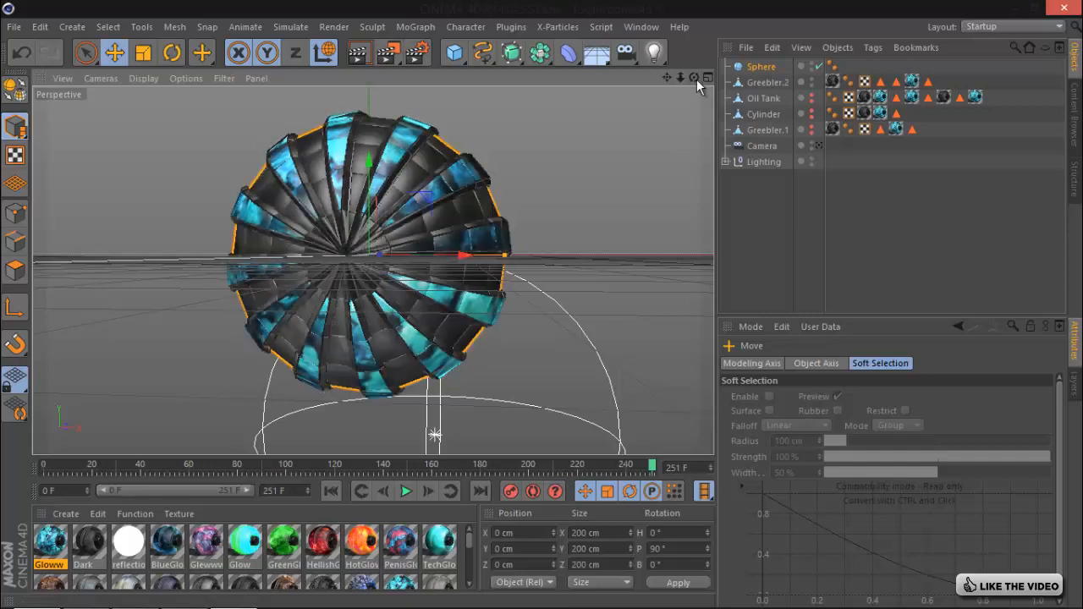
# - Scale the hemisphere down to about 63.6 cm and move it to about Z -87.6 cm at the centre of the striped dome
pyautogui.moveTo(695, 77); pyautogui.dragTo(543, 312)
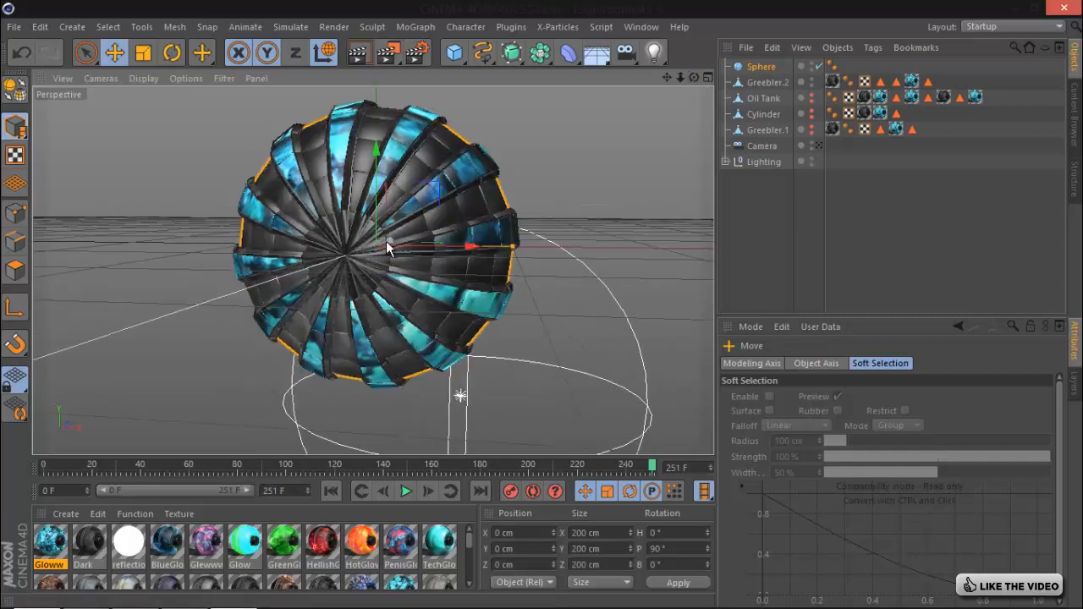
pyautogui.moveTo(387, 243); pyautogui.dragTo(382, 250)
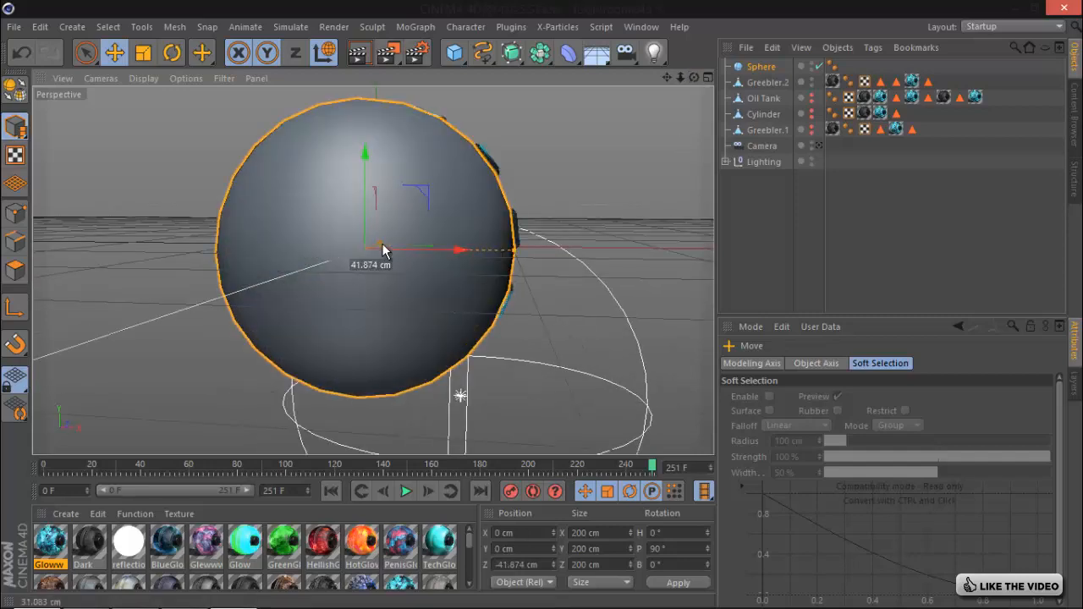
pyautogui.click(143, 53)
pyautogui.moveTo(671, 302); pyautogui.dragTo(154, 314)
pyautogui.click(115, 54)
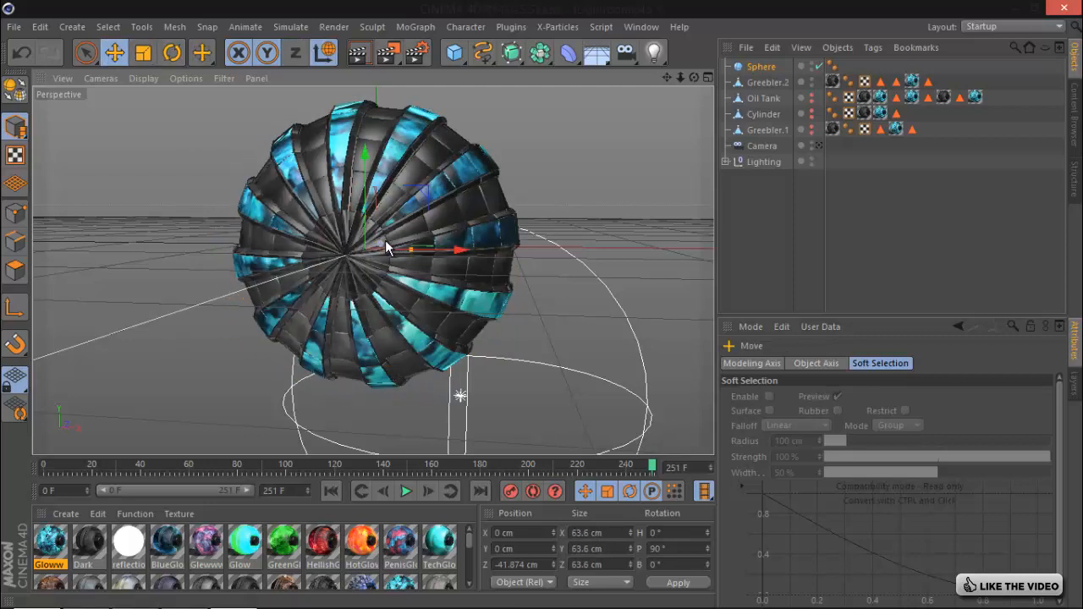
pyautogui.moveTo(379, 251); pyautogui.dragTo(371, 256)
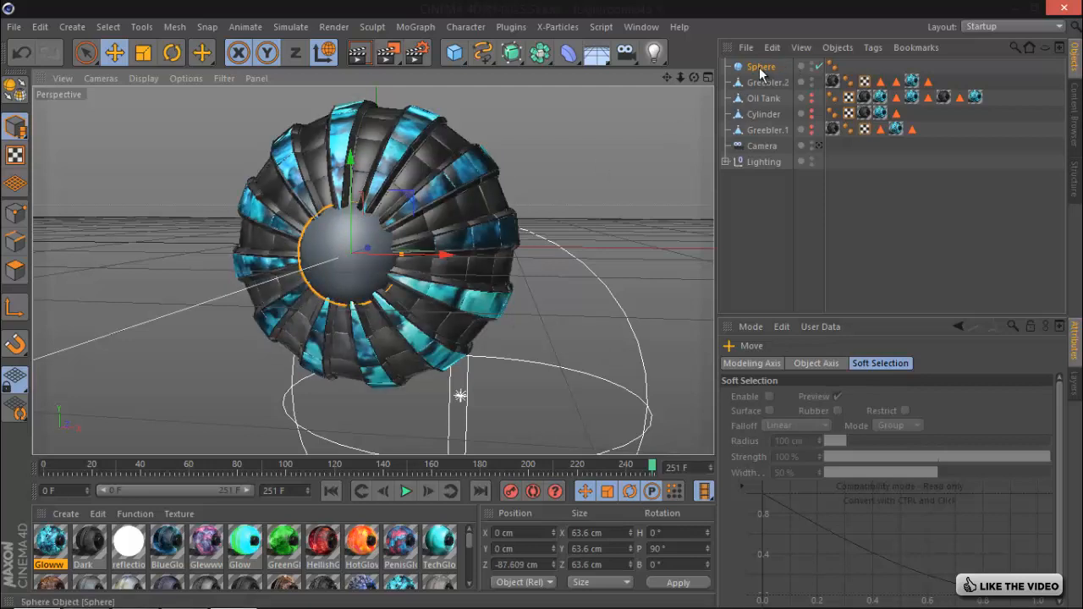
# - Make the small hemisphere editable and apply the Gloww material to it
pyautogui.click(760, 67)
pyautogui.press('c')
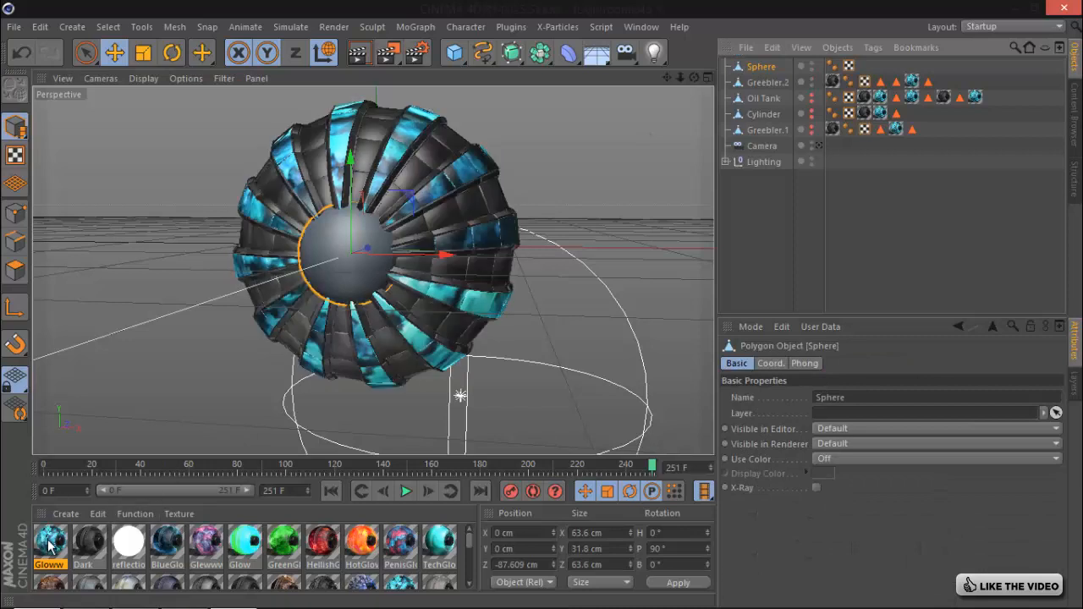
pyautogui.moveTo(50, 546); pyautogui.dragTo(704, 197)
pyautogui.moveTo(760, 68); pyautogui.dragTo(760, 68)
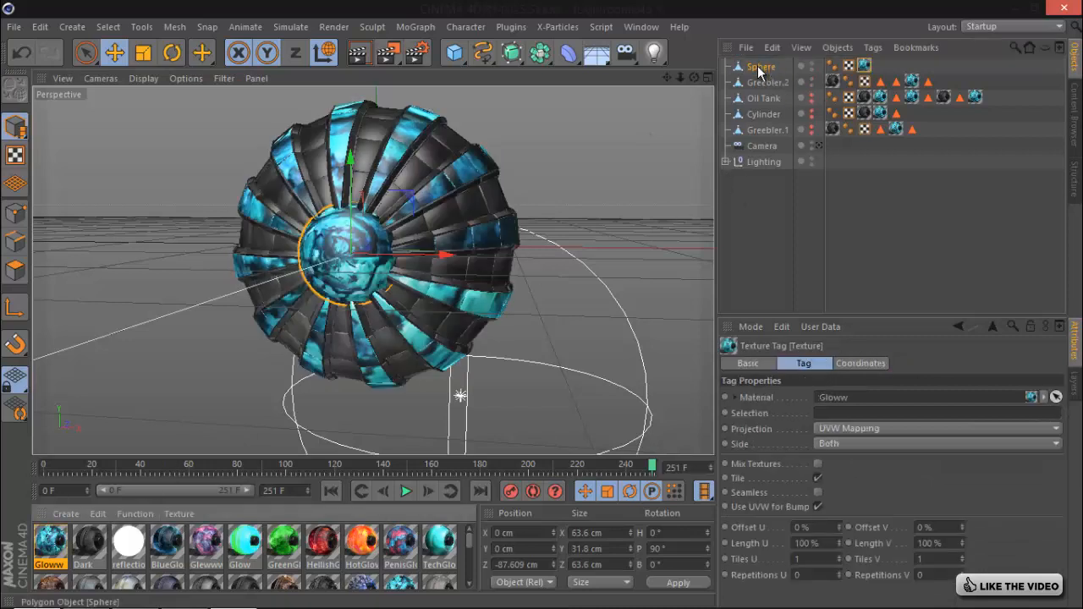
# - Merge the small hemisphere and Greebler.2 into one object with Connect Objects + Delete
pyautogui.click(764, 70)
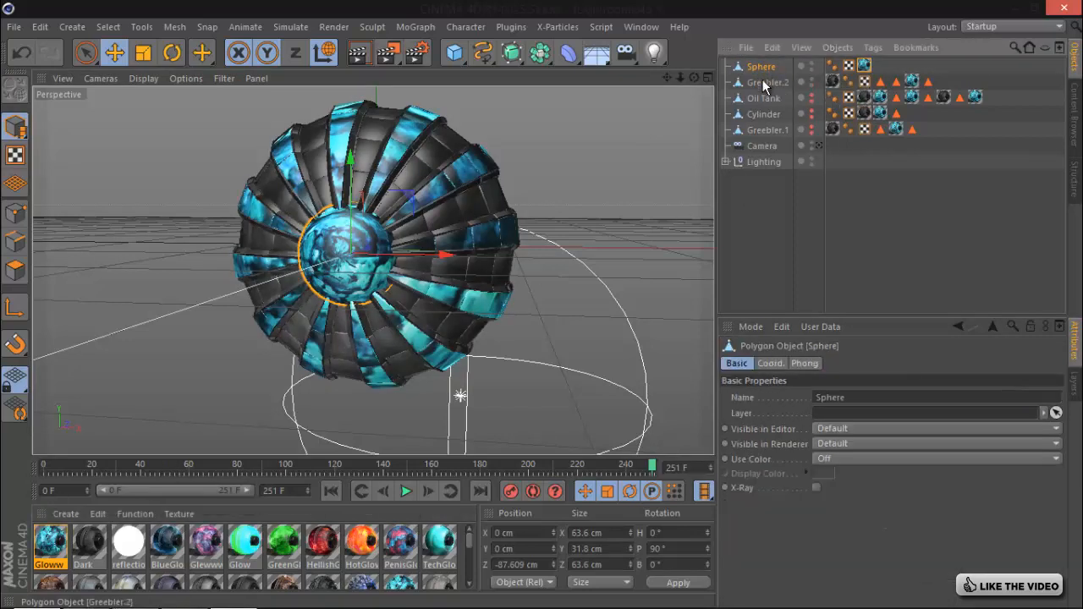
pyautogui.keyDown('ctrl'); pyautogui.click(762, 81); pyautogui.keyUp('ctrl')
pyautogui.rightClick(761, 80)
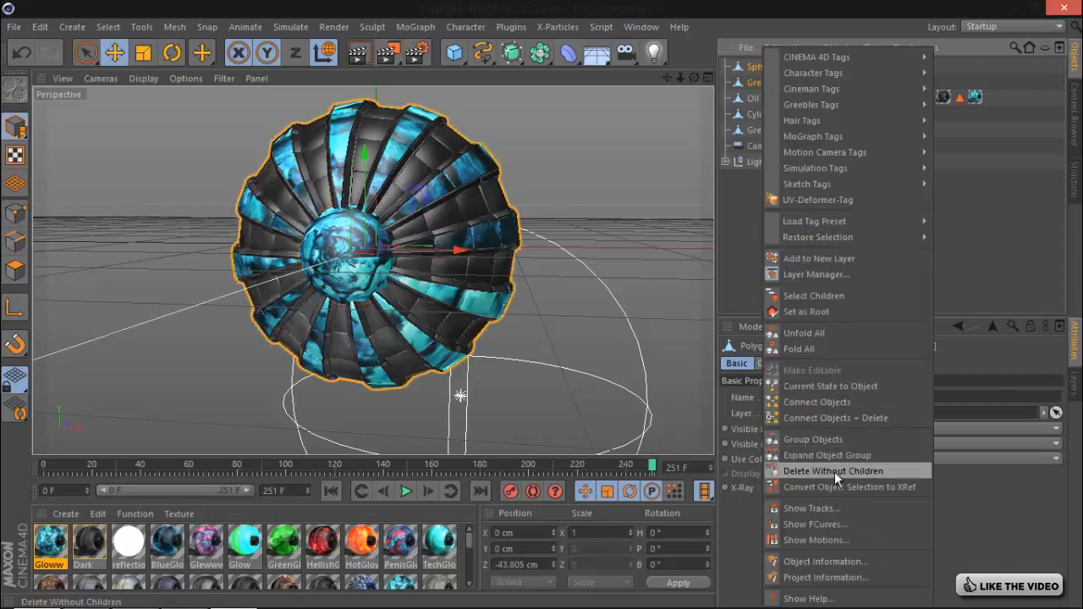
pyautogui.click(826, 418)
pyautogui.click(785, 275)
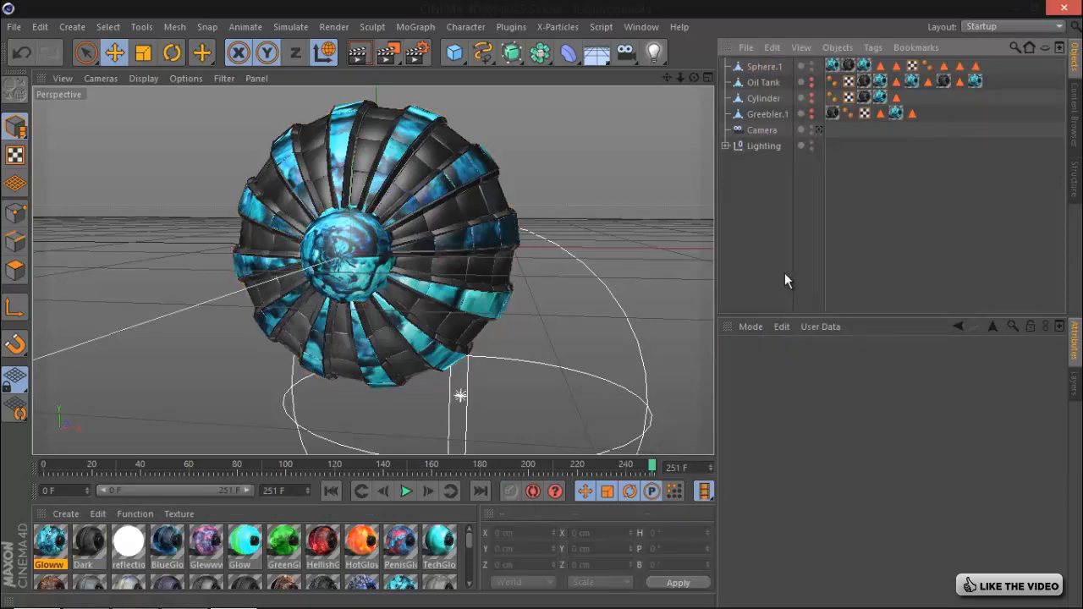
# - Add a Star spline and set its number of points to 4
pyautogui.keyDown('alt'); pyautogui.moveTo(544, 306); pyautogui.dragTo(712, 81); pyautogui.keyUp('alt')
pyautogui.click(763, 67)
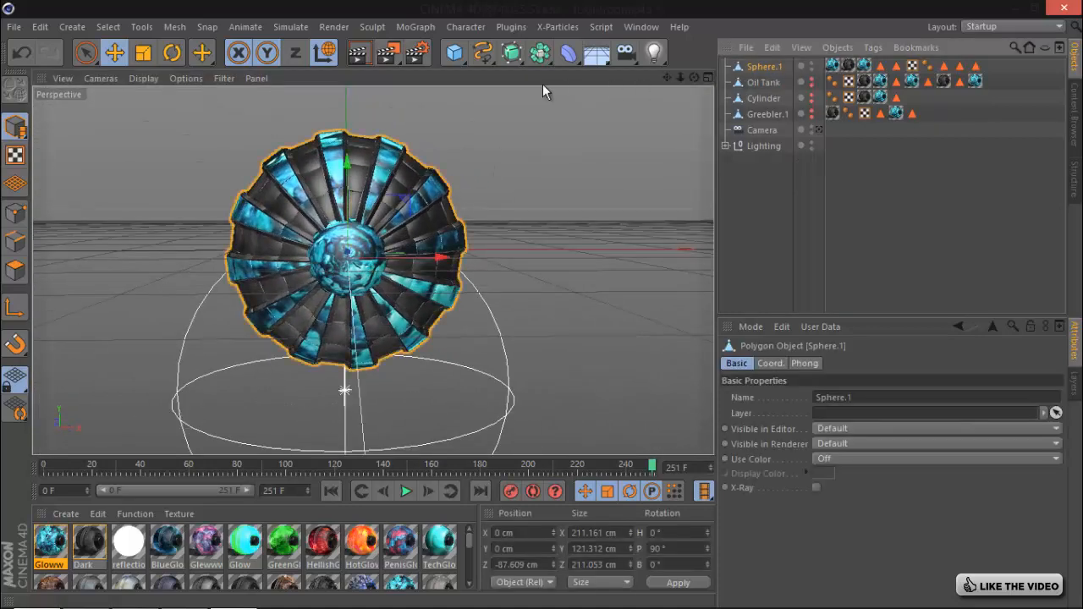
pyautogui.moveTo(546, 309)
pyautogui.keyDown('alt'); pyautogui.mouseDown()
pyautogui.moveTo(597, 304)
pyautogui.moveTo(546, 304)
pyautogui.mouseUp(); pyautogui.keyUp('alt')
pyautogui.click(483, 53)
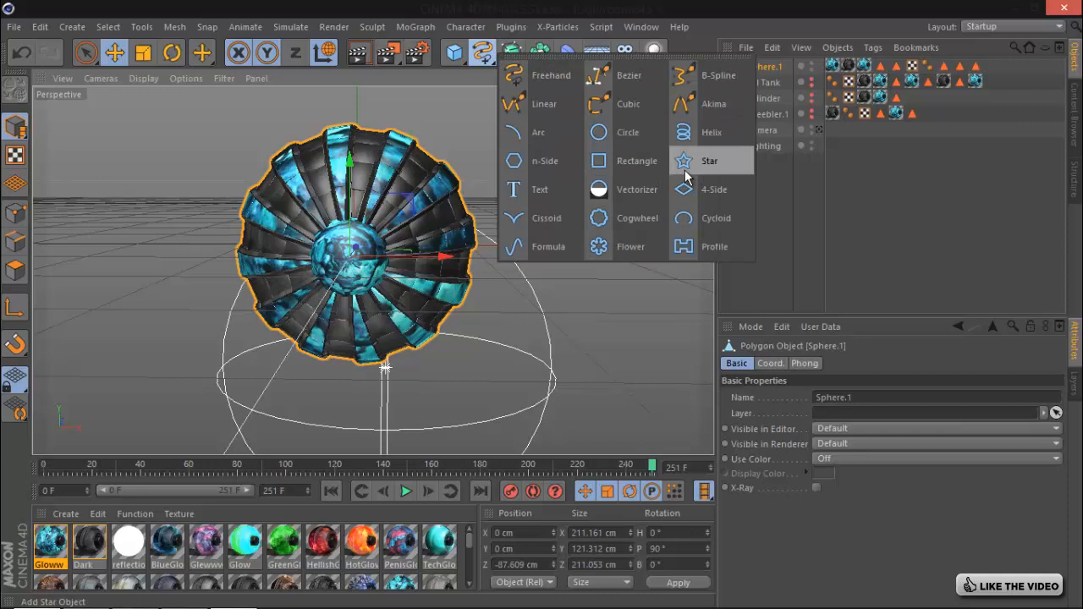
pyautogui.click(704, 166)
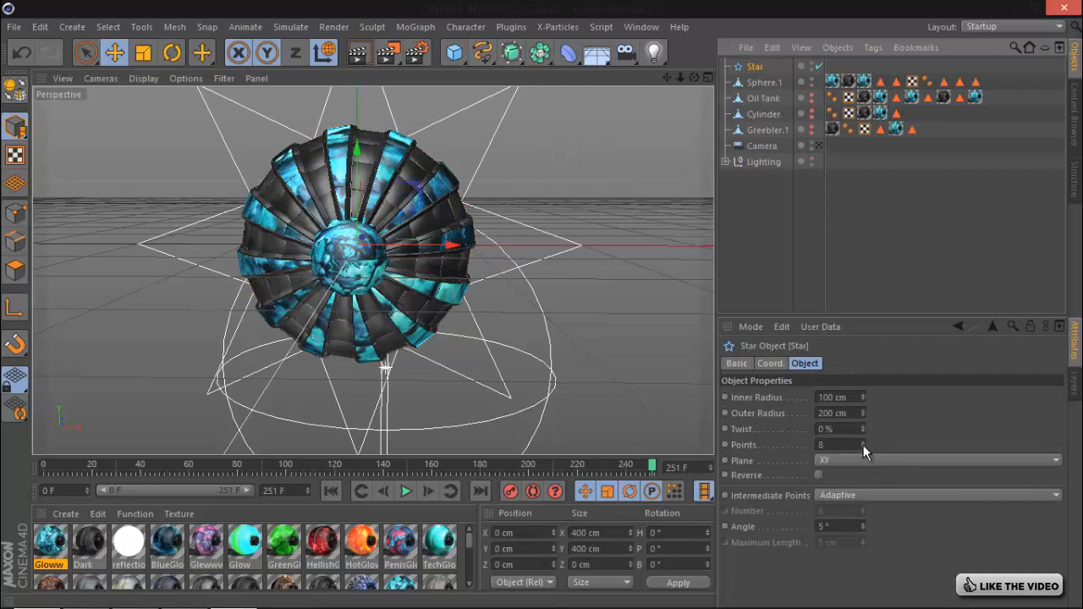
pyautogui.moveTo(863, 445); pyautogui.dragTo(863, 449)
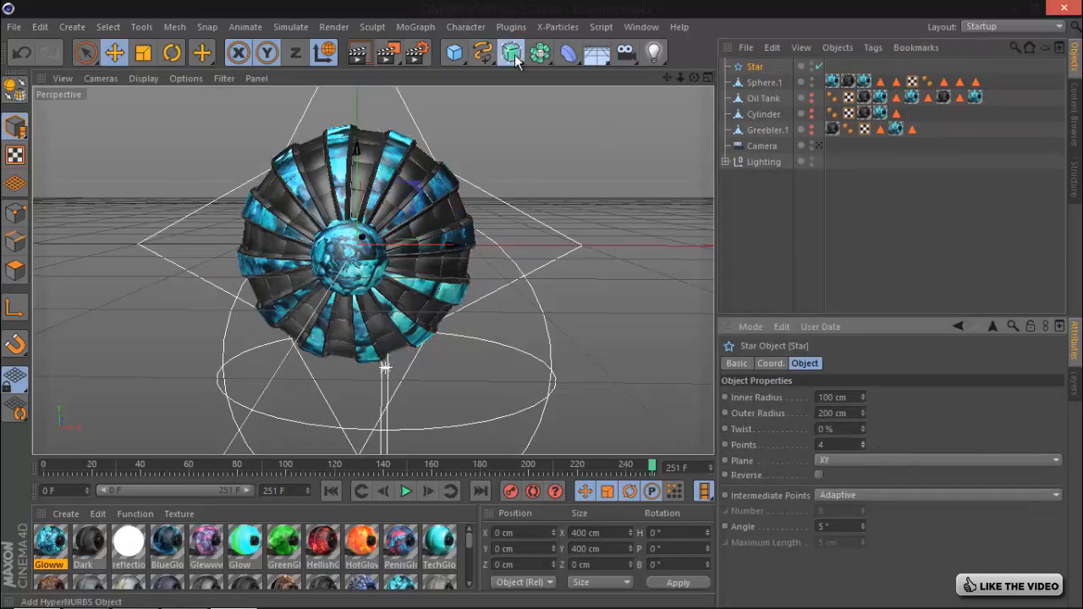
# - Add an Extrude NURBS with the star as its child, and select the star spline
pyautogui.moveTo(512, 52); pyautogui.dragTo(765, 75)
pyautogui.click(765, 68)
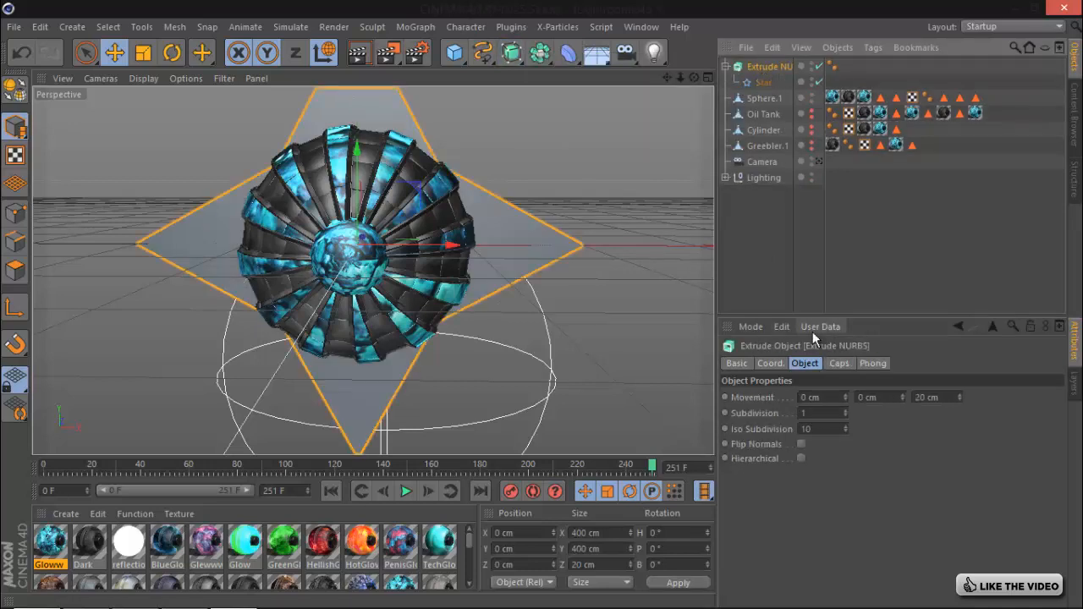
pyautogui.click(764, 84)
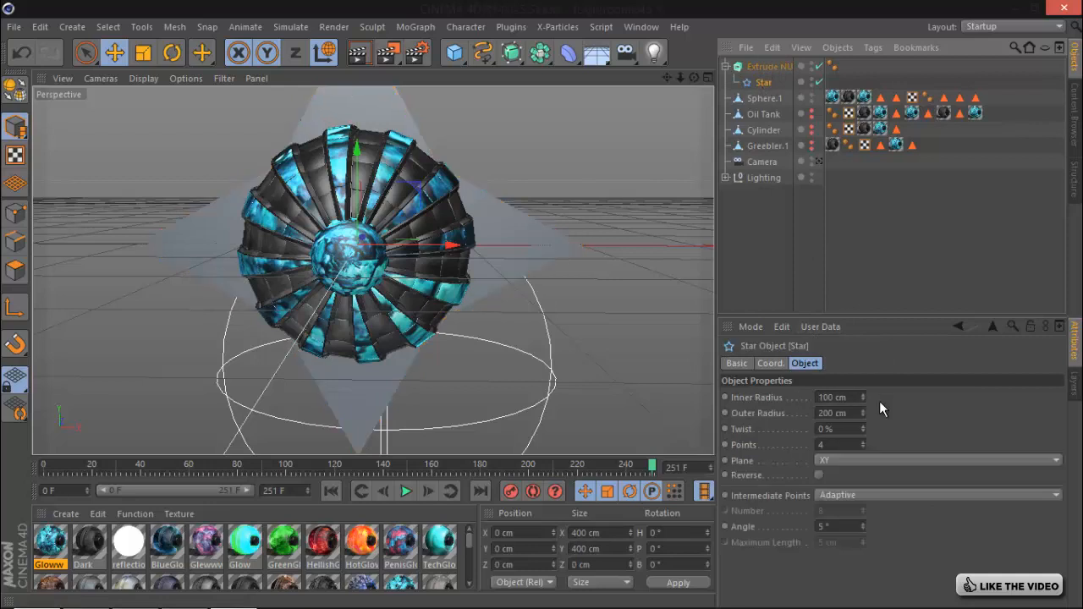
# - Reduce the star spline's outer radius to about 165 cm and make the Extrude NURBS object editable
pyautogui.moveTo(862, 411)
pyautogui.mouseDown()
pyautogui.moveTo(860, 421)
pyautogui.moveTo(862, 400)
pyautogui.moveTo(861, 412)
pyautogui.mouseUp()
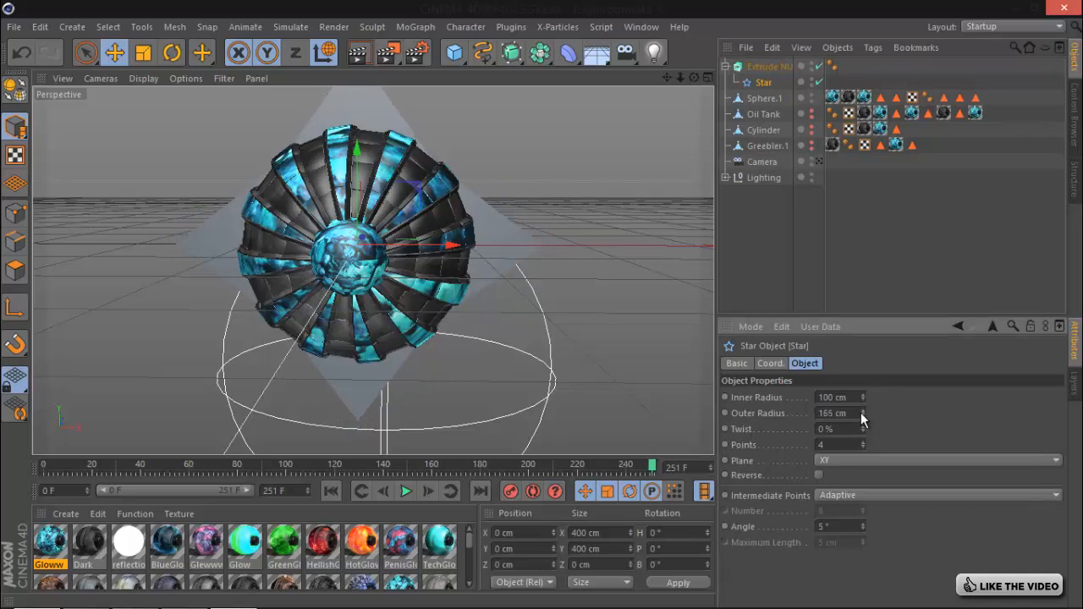
pyautogui.click(761, 67)
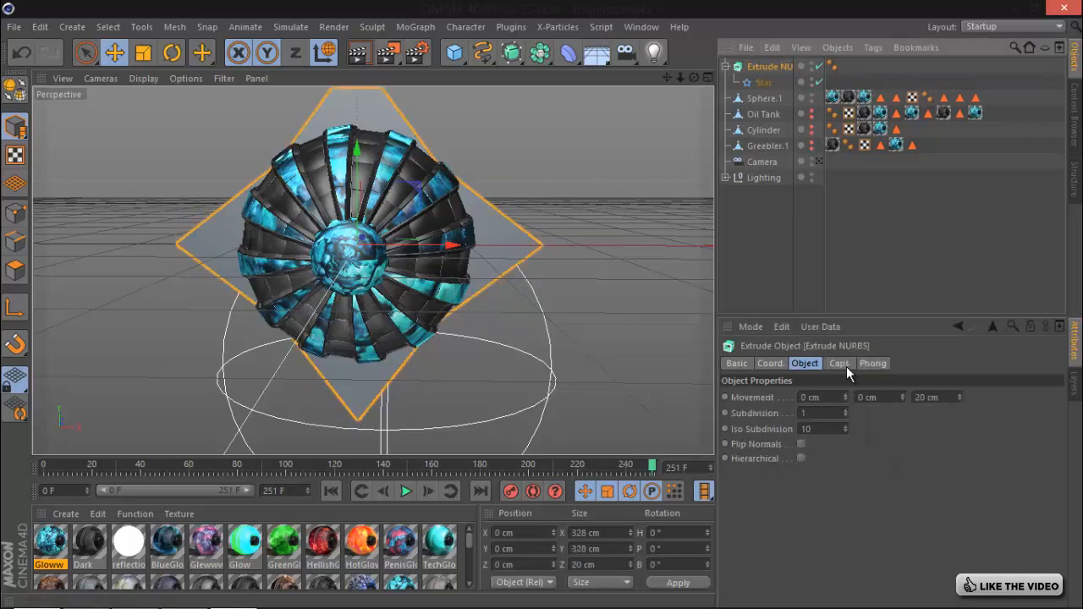
pyautogui.press('c')
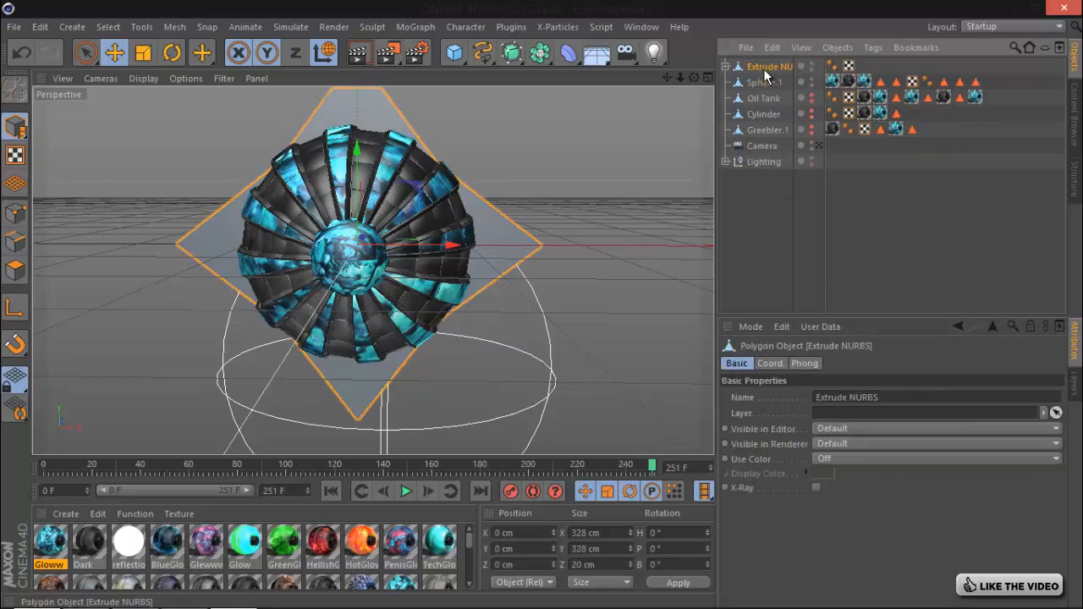
# - Merge the converted Extrude NURBS object and its two caps into one polygon object, deleting the originals
pyautogui.rightClick(764, 68)
pyautogui.click(811, 291)
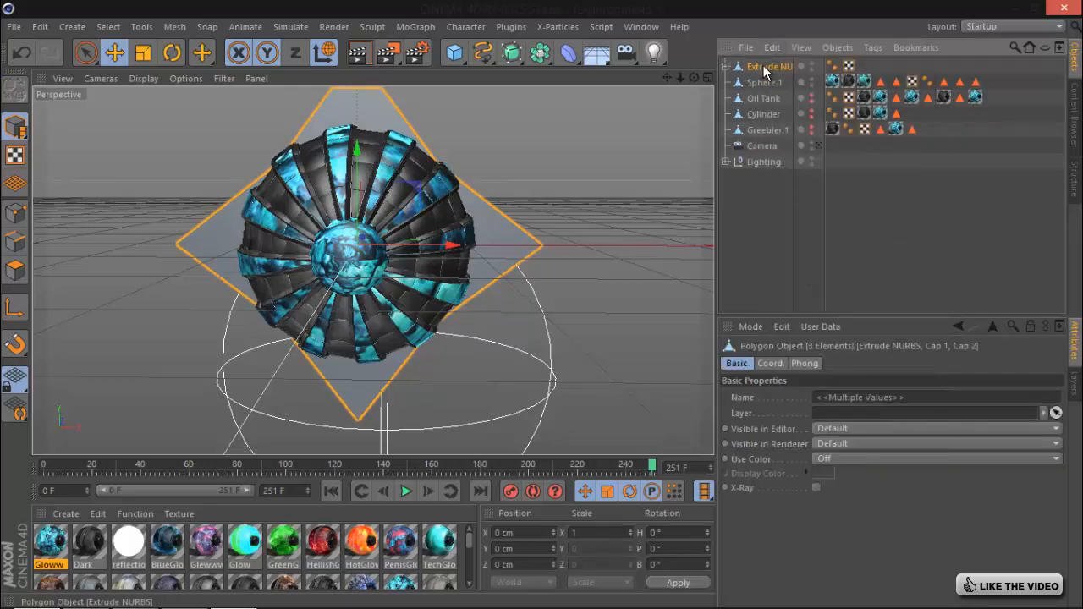
pyautogui.rightClick(763, 64)
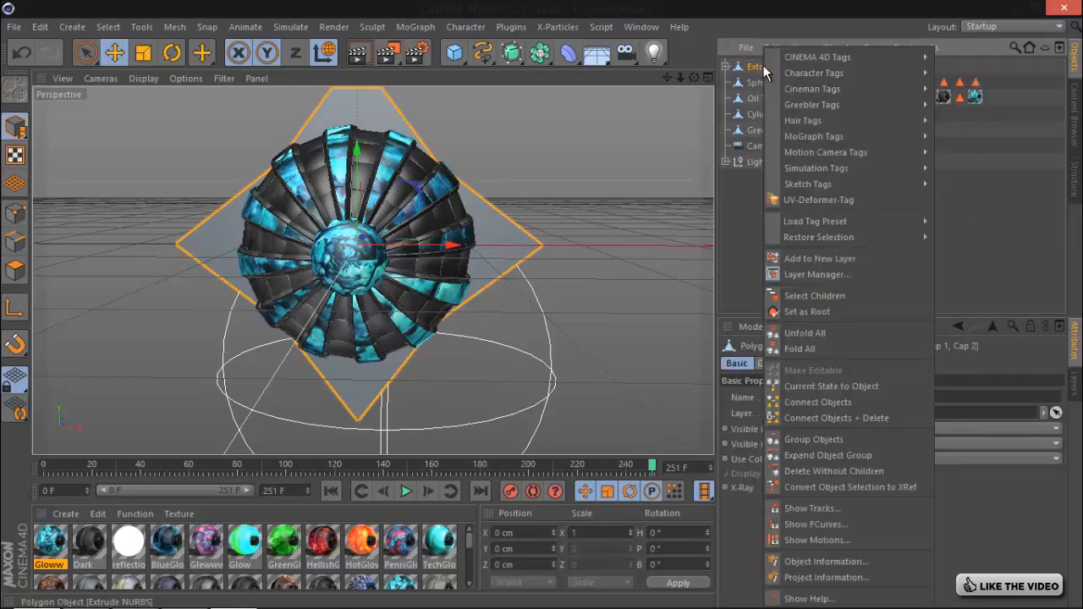
pyautogui.click(854, 420)
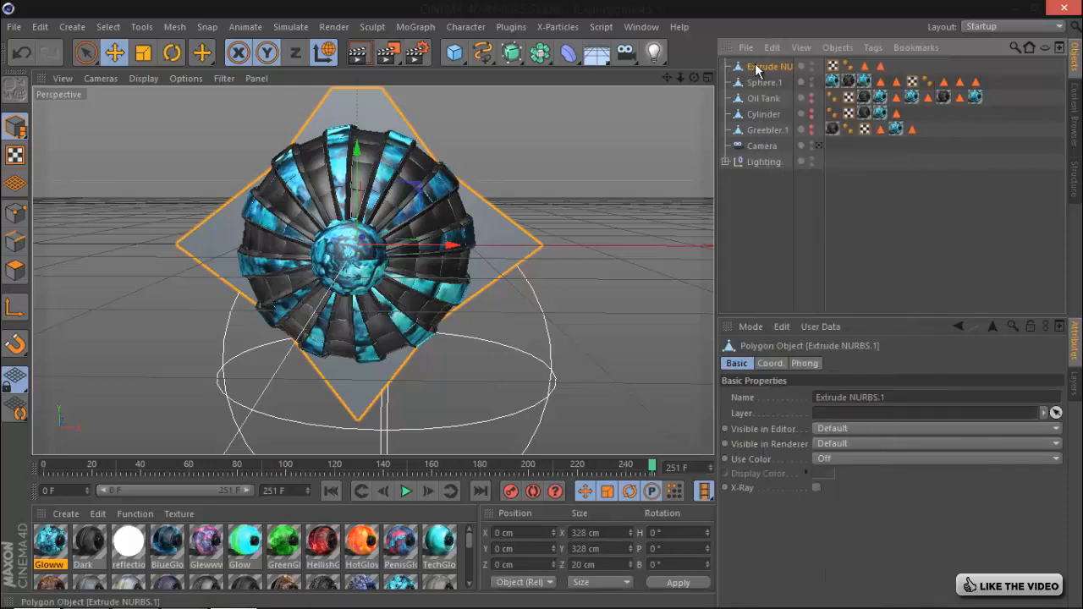
# - Select the front face of the diamond in polygon mode and inset it by about 7.7 cm with Extrude Inner
pyautogui.click(85, 53)
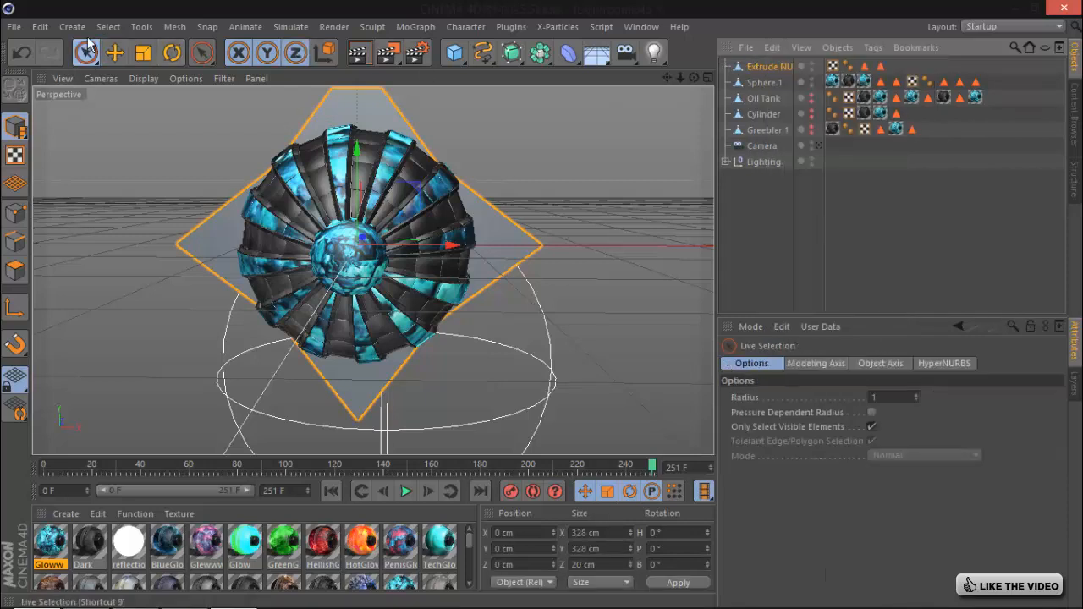
pyautogui.click(17, 269)
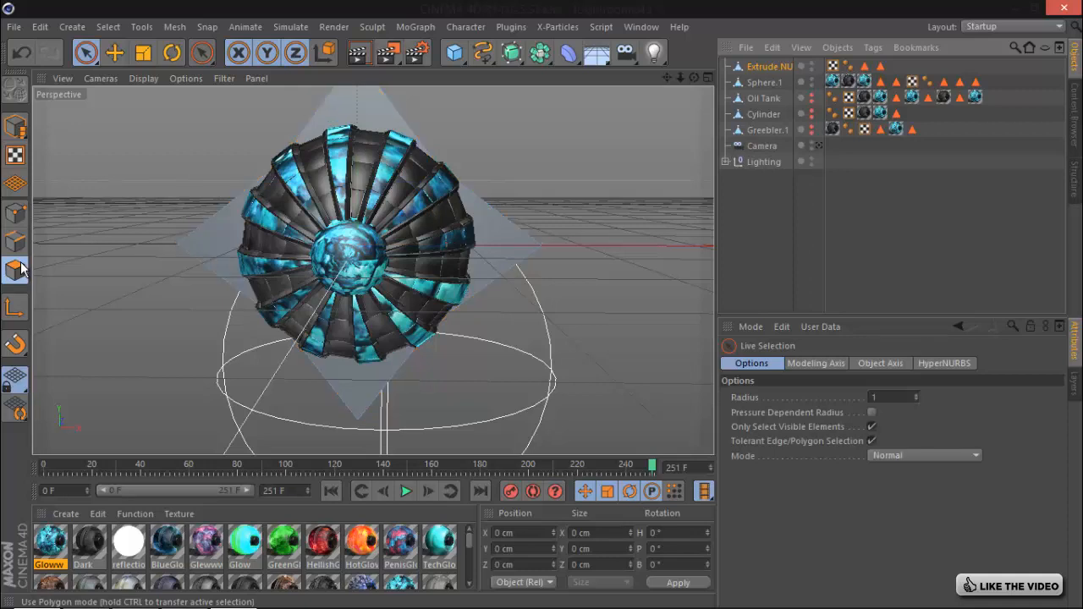
pyautogui.click(418, 257)
pyautogui.rightClick(609, 379)
pyautogui.click(652, 307)
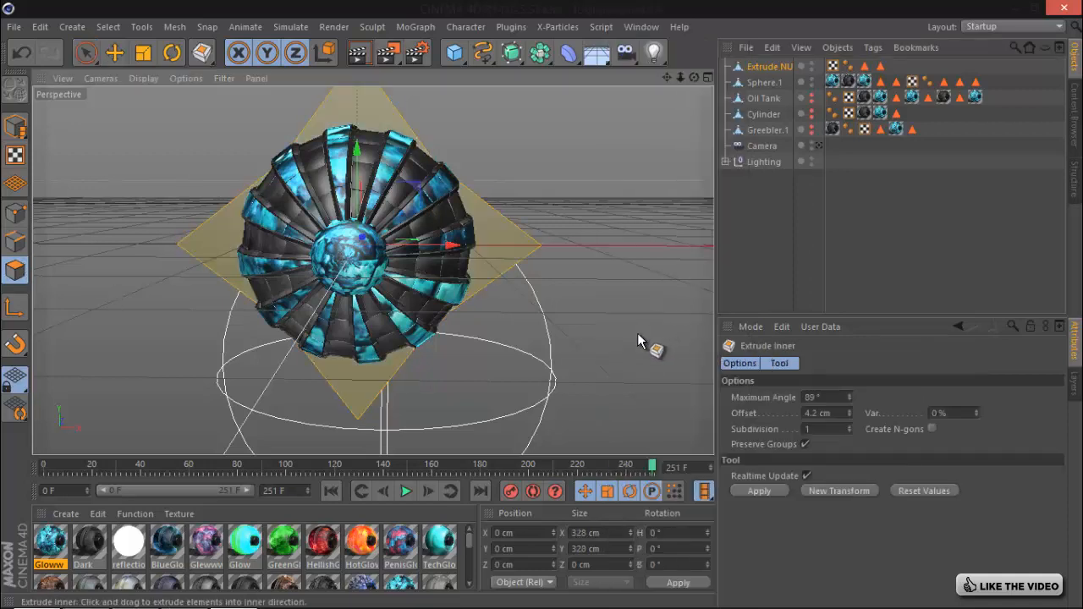
pyautogui.moveTo(542, 313); pyautogui.dragTo(556, 317)
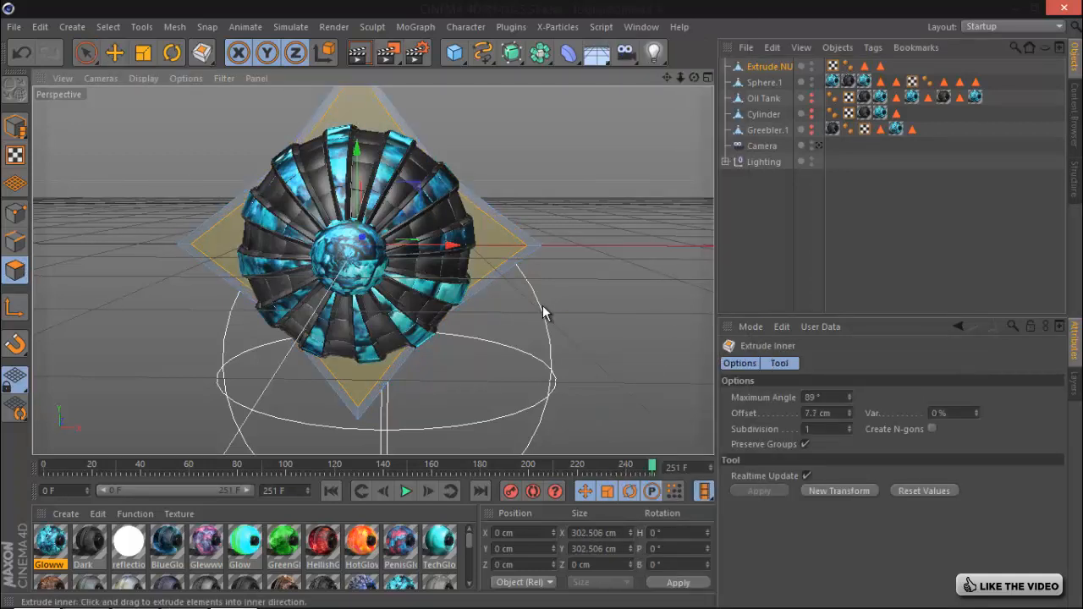
# - Extrude the diamond's inset front face inward with an offset of about -10.6 cm
pyautogui.rightClick(635, 339)
pyautogui.click(664, 285)
pyautogui.moveTo(632, 338); pyautogui.dragTo(543, 305)
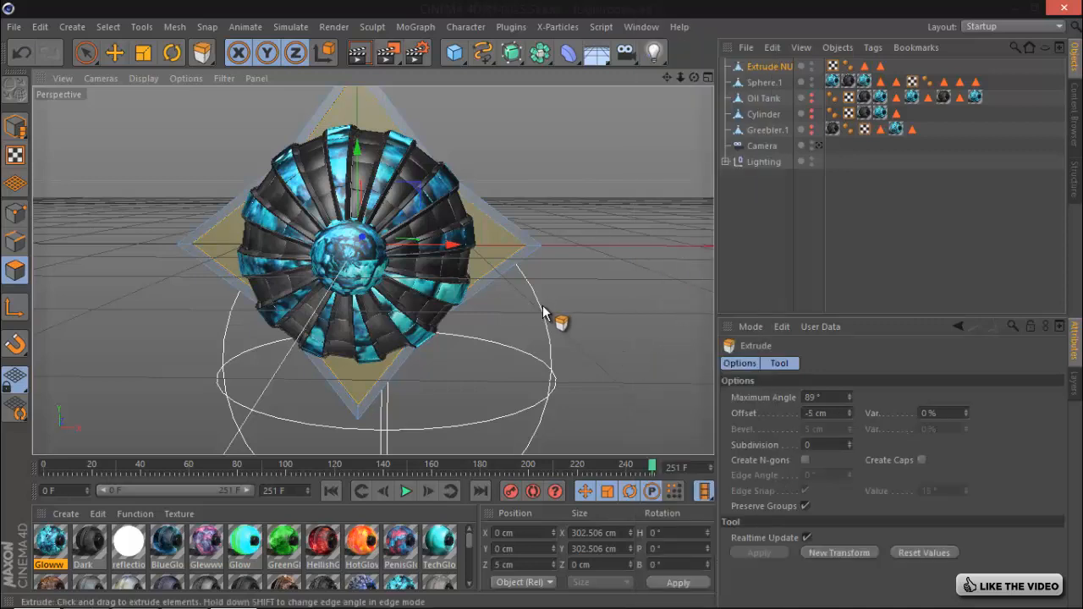
# - Apply the Dark material to the extruded diamond object and clear the selection
pyautogui.click(807, 200)
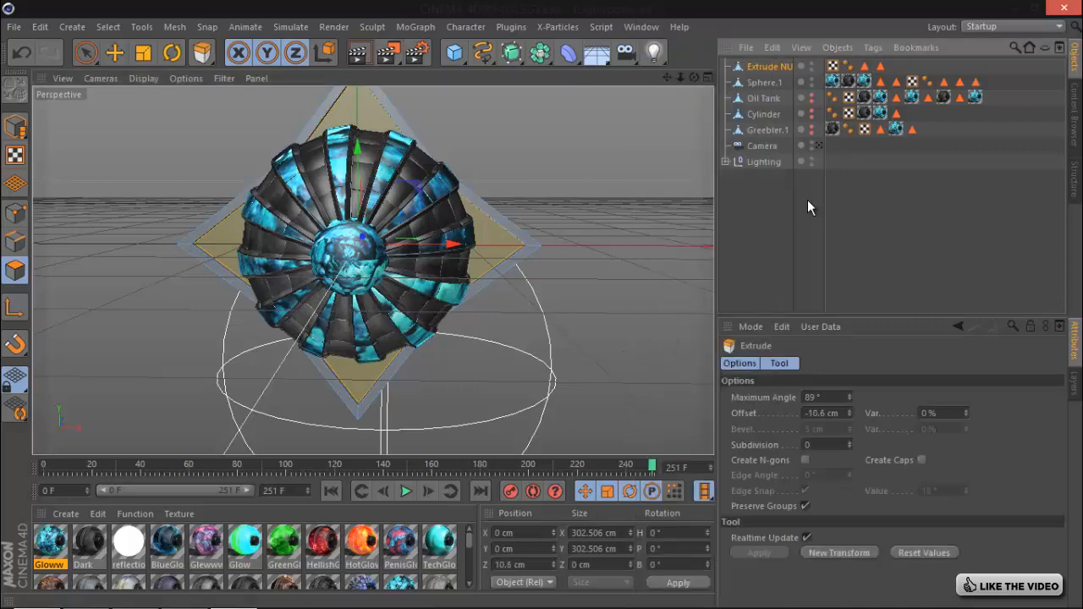
pyautogui.moveTo(90, 542); pyautogui.dragTo(758, 67)
pyautogui.click(769, 242)
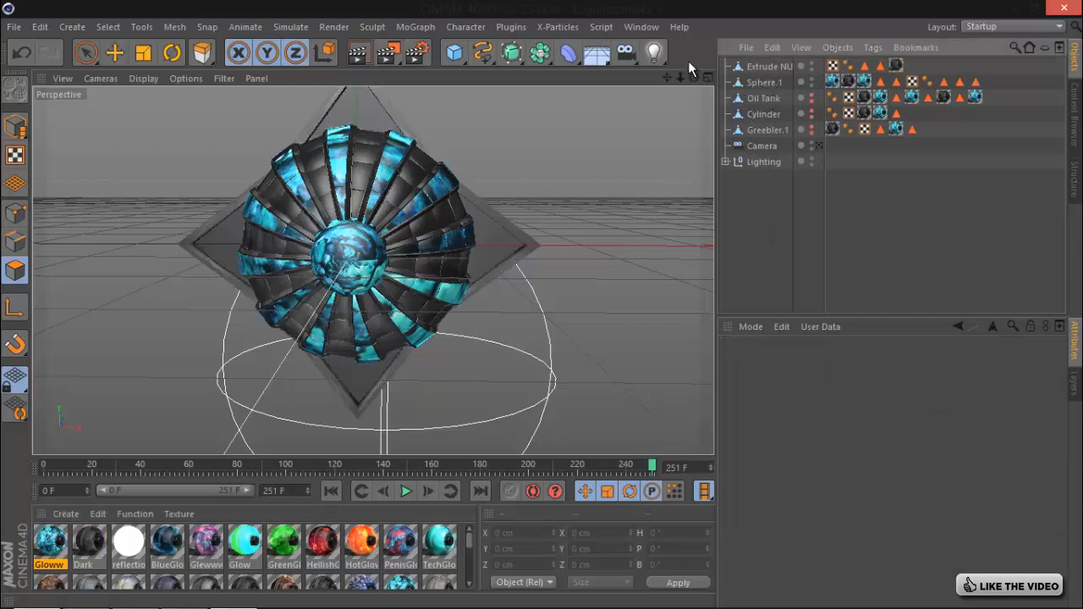
# - Add a Greebler object, place the extruded diamond inside it as a child, and turn off its stock greebles
pyautogui.click(511, 27)
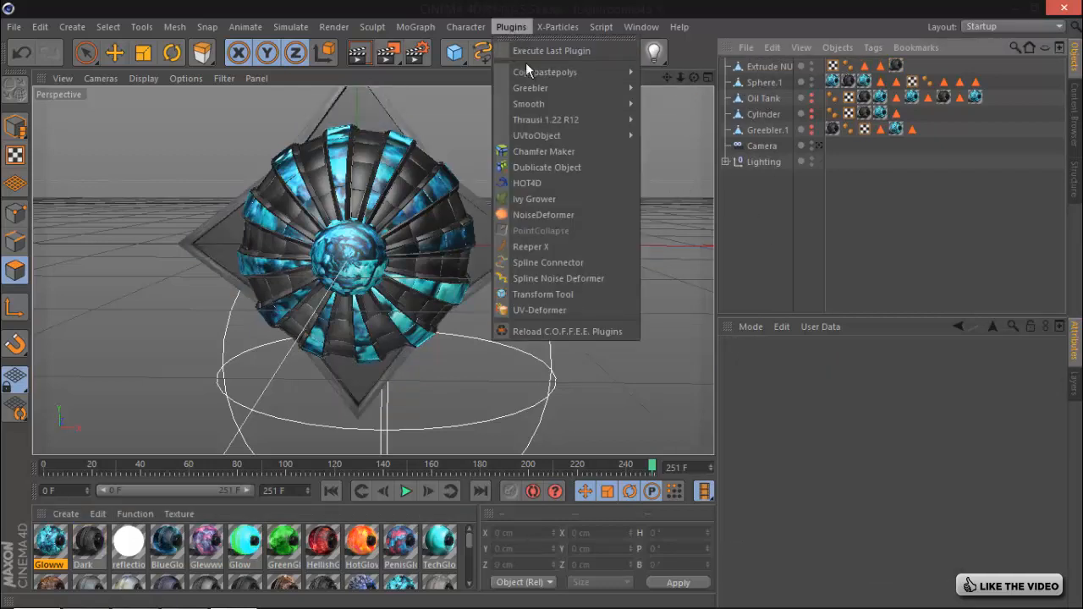
pyautogui.moveTo(606, 99)
pyautogui.click(670, 94)
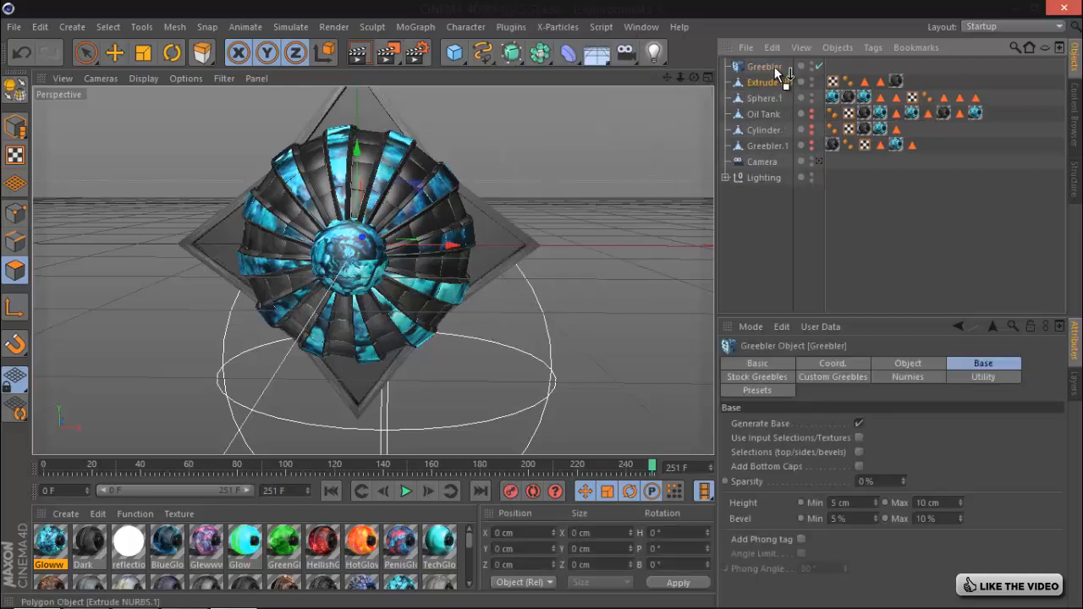
pyautogui.click(768, 75)
pyautogui.click(765, 67)
pyautogui.click(758, 378)
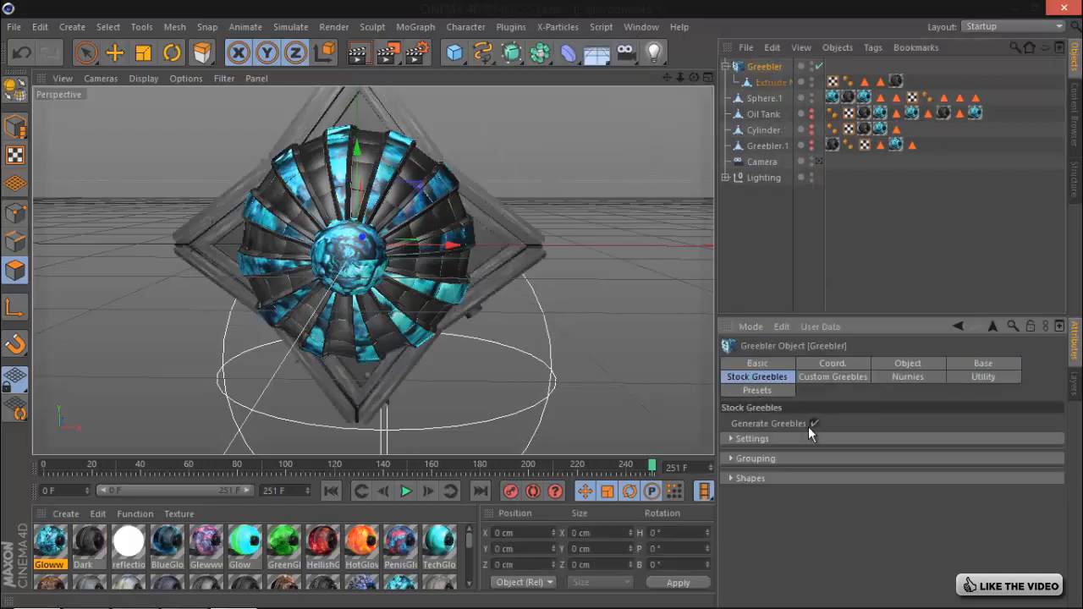
# - Set the Greebler's base height to 1 cm minimum and 2 cm maximum, and its bevel to 1% minimum and 2% maximum
pyautogui.click(996, 363)
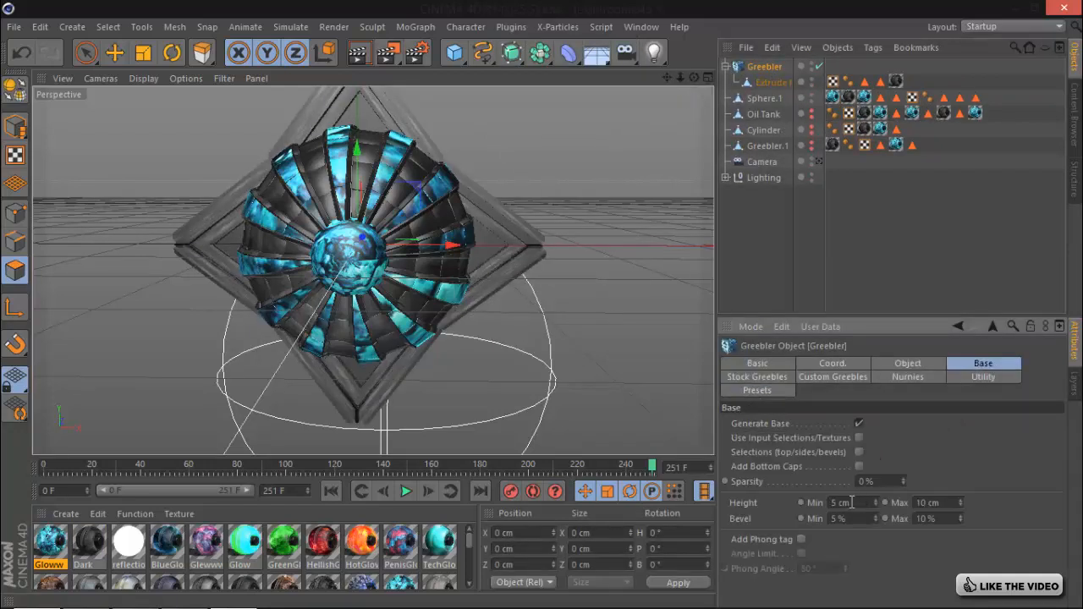
pyautogui.moveTo(852, 503); pyautogui.dragTo(724, 498)
pyautogui.write('1')
pyautogui.press('Tab')
pyautogui.write('2')
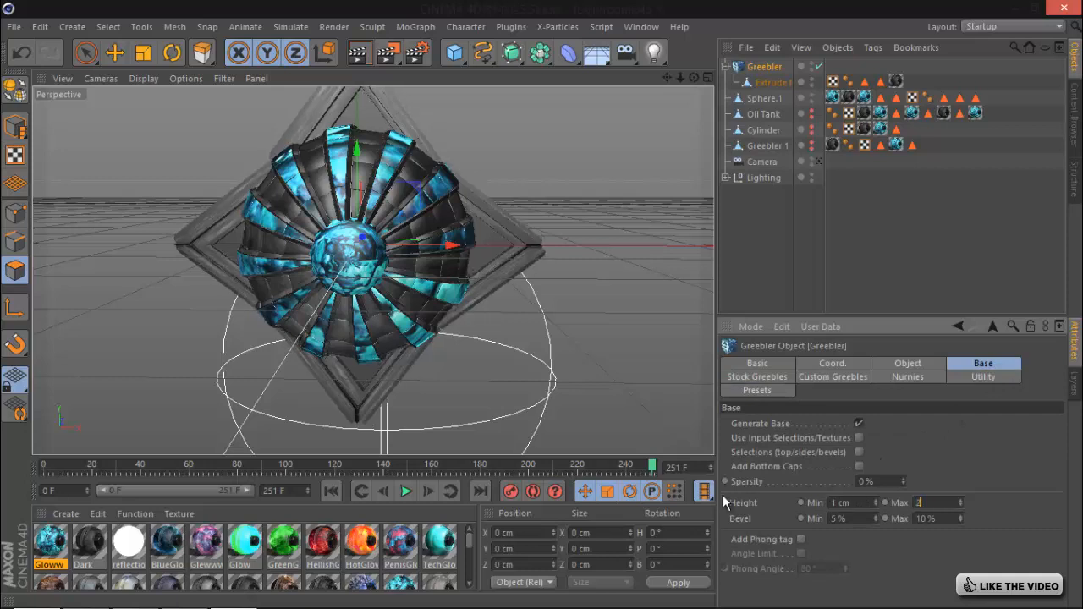
pyautogui.press('Tab')
pyautogui.write('1')
pyautogui.press('Tab')
pyautogui.write('2')
pyautogui.press('Return')
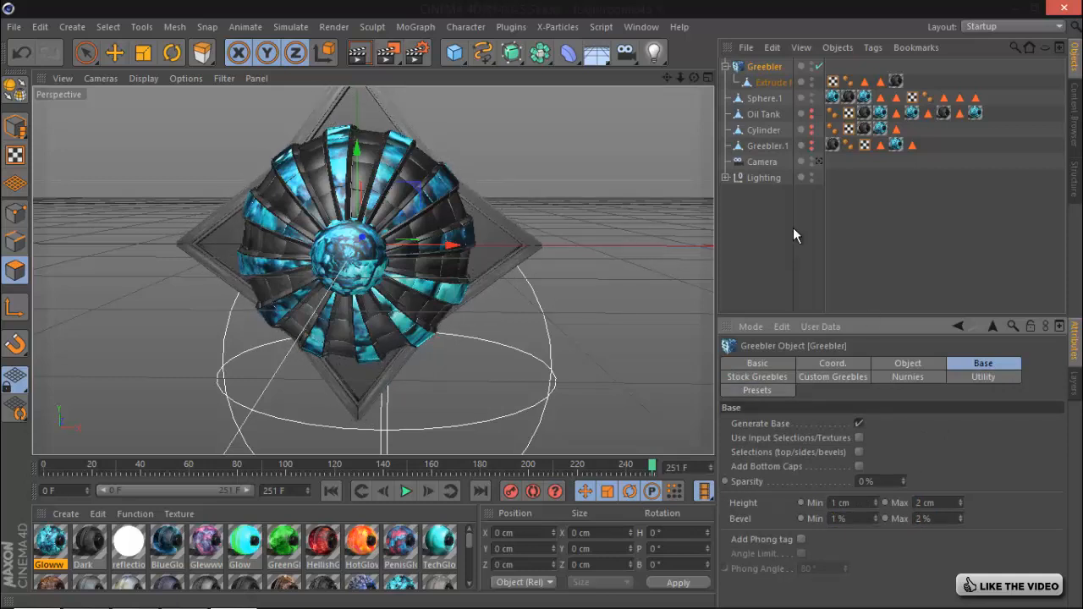
# - Make the Greebler editable and merge it with all its children into one polygon object, deleting the originals
pyautogui.click(764, 69)
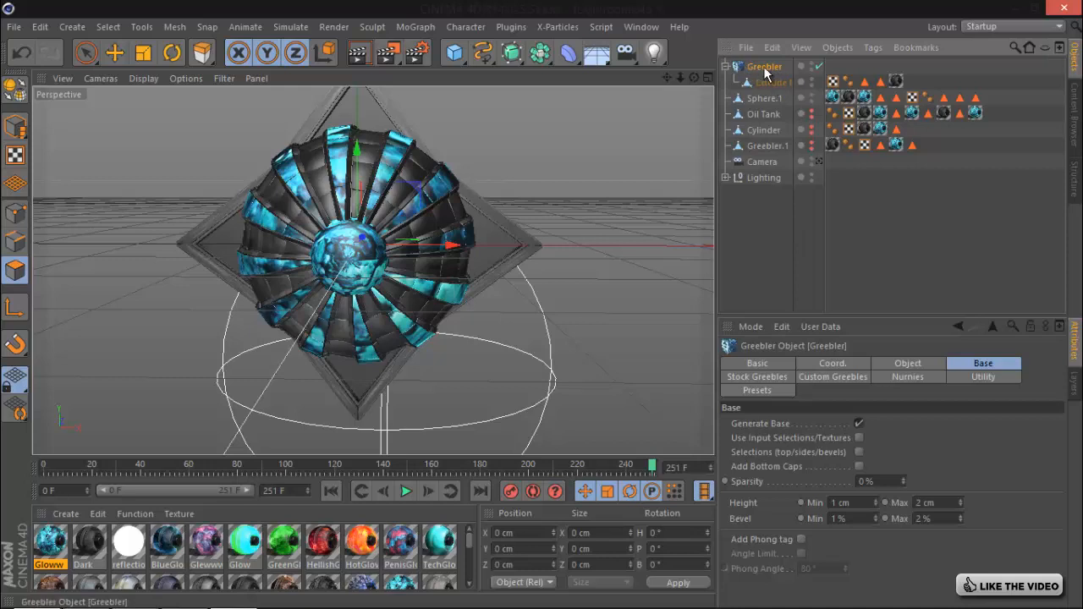
pyautogui.rightClick(765, 71)
pyautogui.click(812, 297)
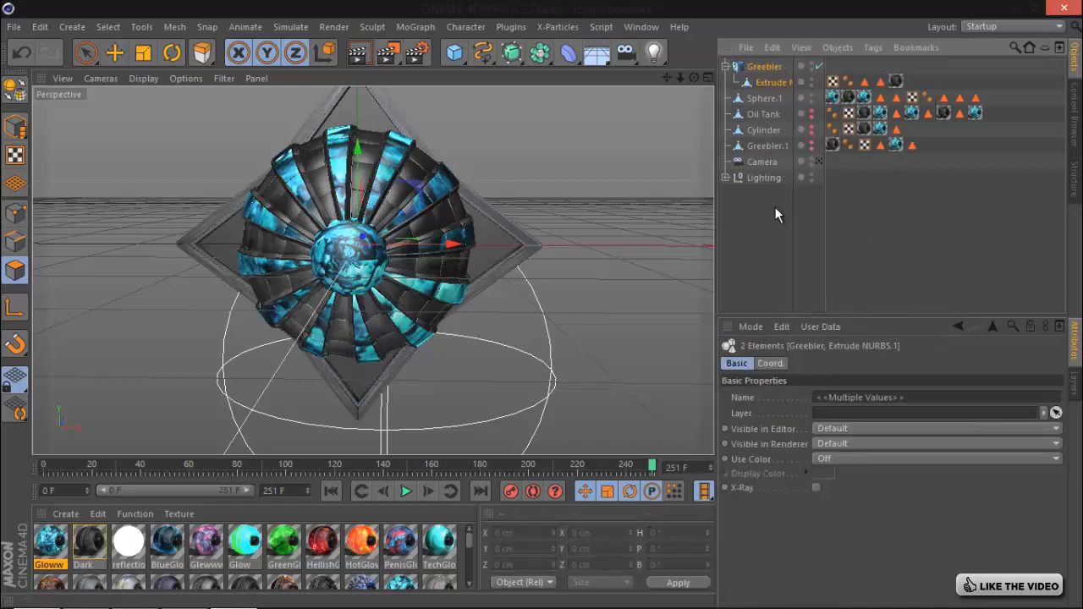
pyautogui.hotkey('alt', 'g')
pyautogui.rightClick(755, 66)
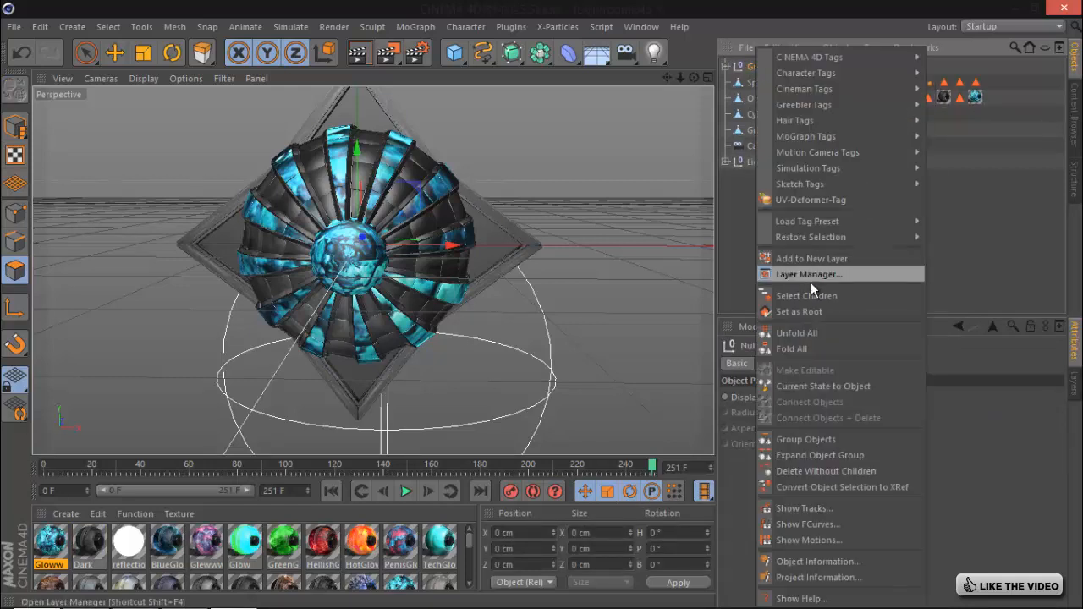
pyautogui.click(811, 296)
pyautogui.rightClick(766, 89)
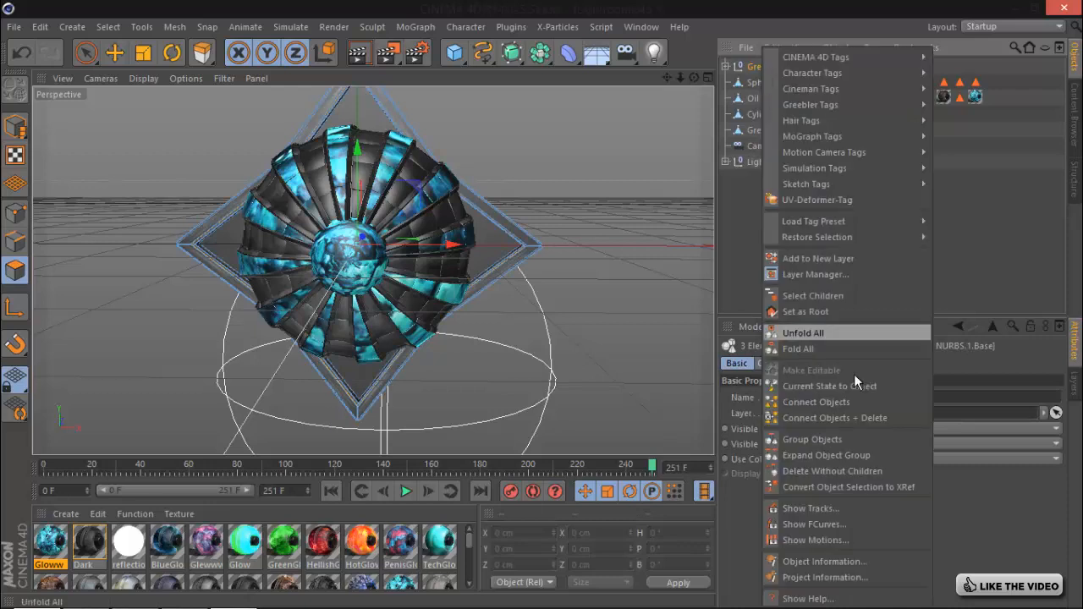
pyautogui.click(855, 418)
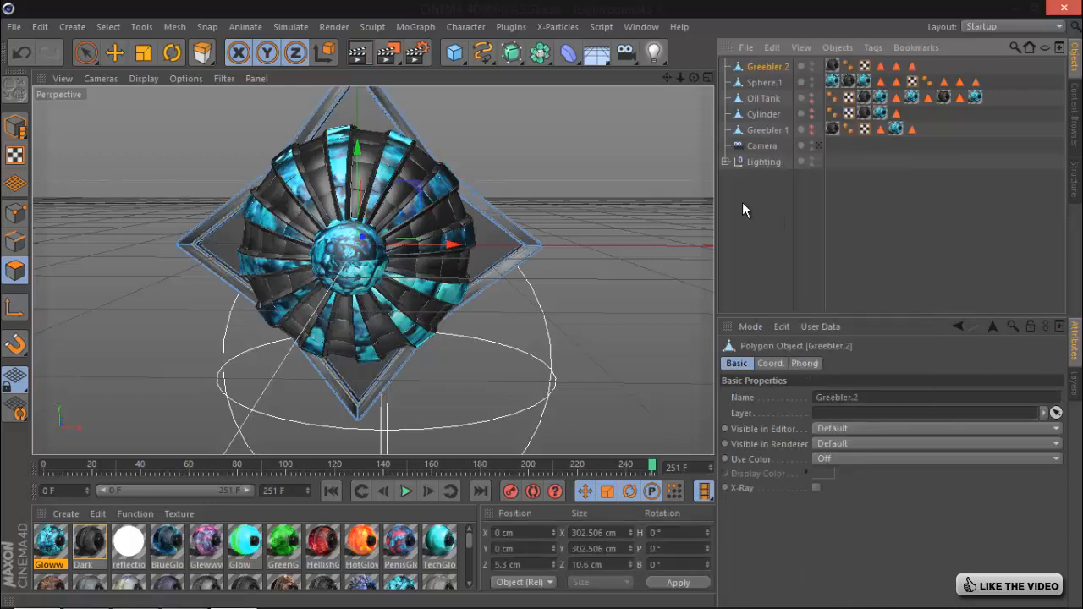
# - In object mode, merge Greebler.2 and Sphere.1 into a single polygon object, deleting the originals
pyautogui.click(115, 53)
pyautogui.click(16, 127)
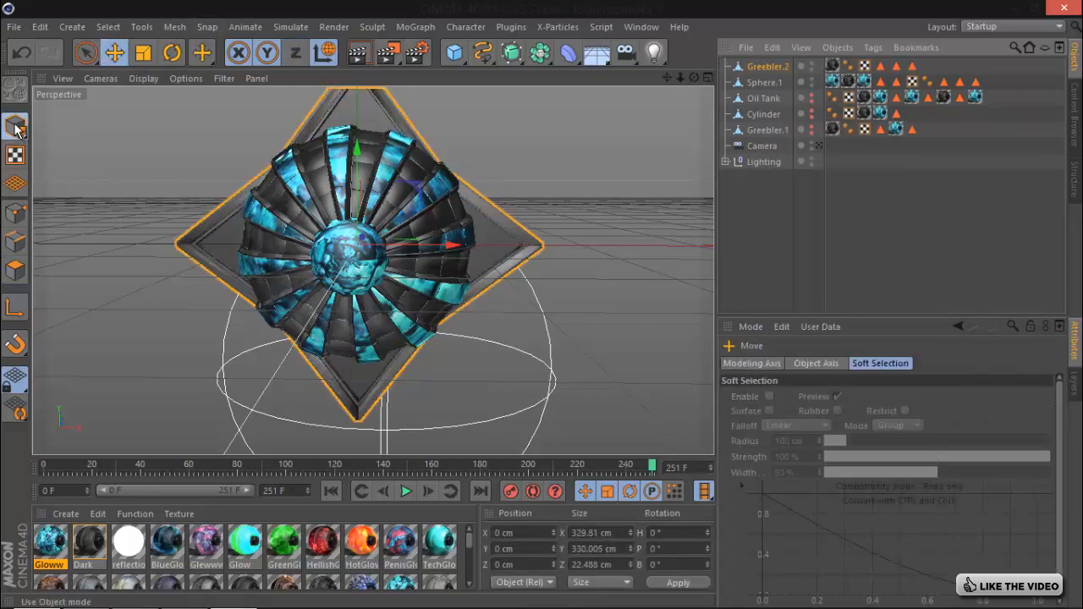
pyautogui.keyDown('ctrl'); pyautogui.click(765, 82); pyautogui.keyUp('ctrl')
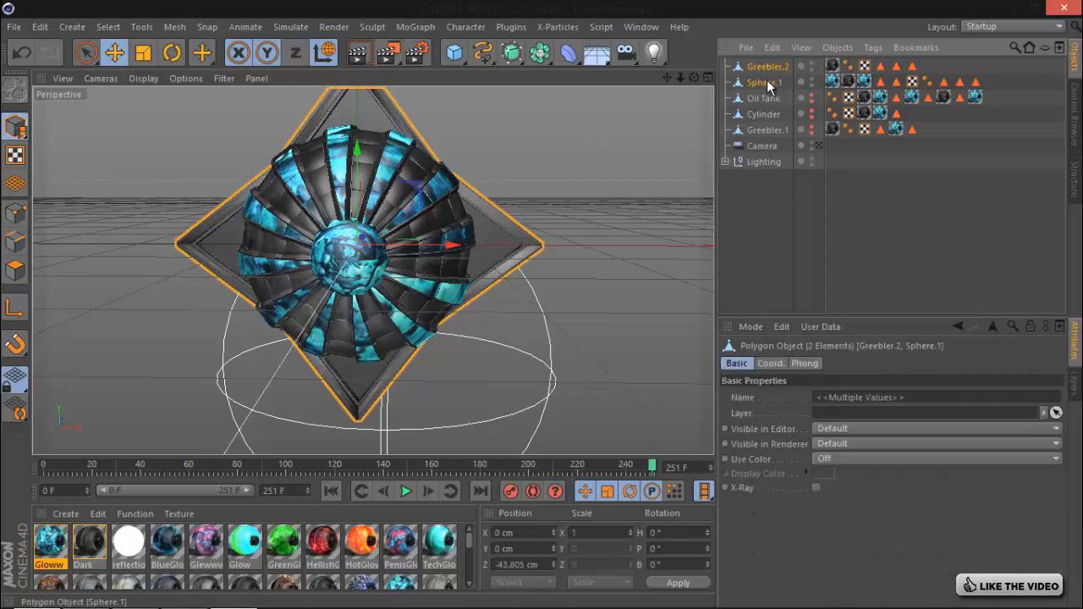
pyautogui.rightClick(767, 80)
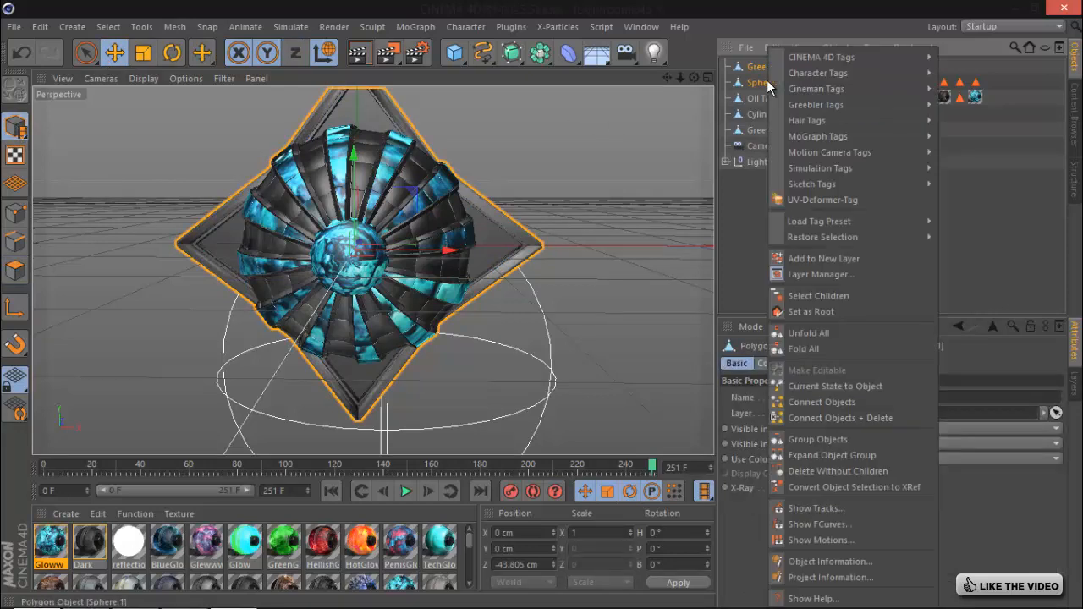
pyautogui.click(831, 412)
pyautogui.click(757, 222)
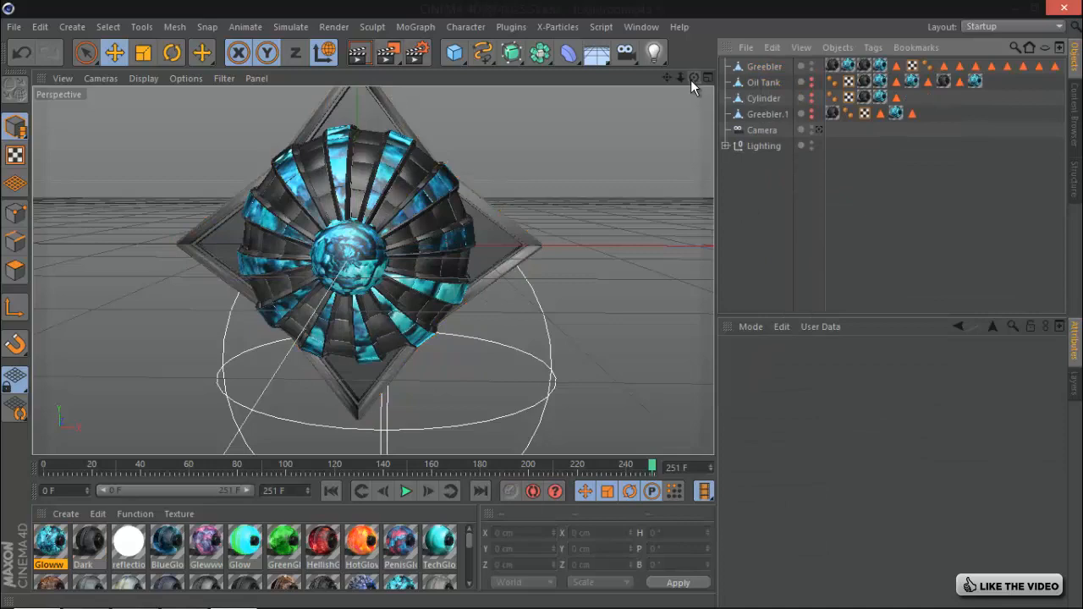
pyautogui.moveTo(692, 78); pyautogui.dragTo(544, 310)
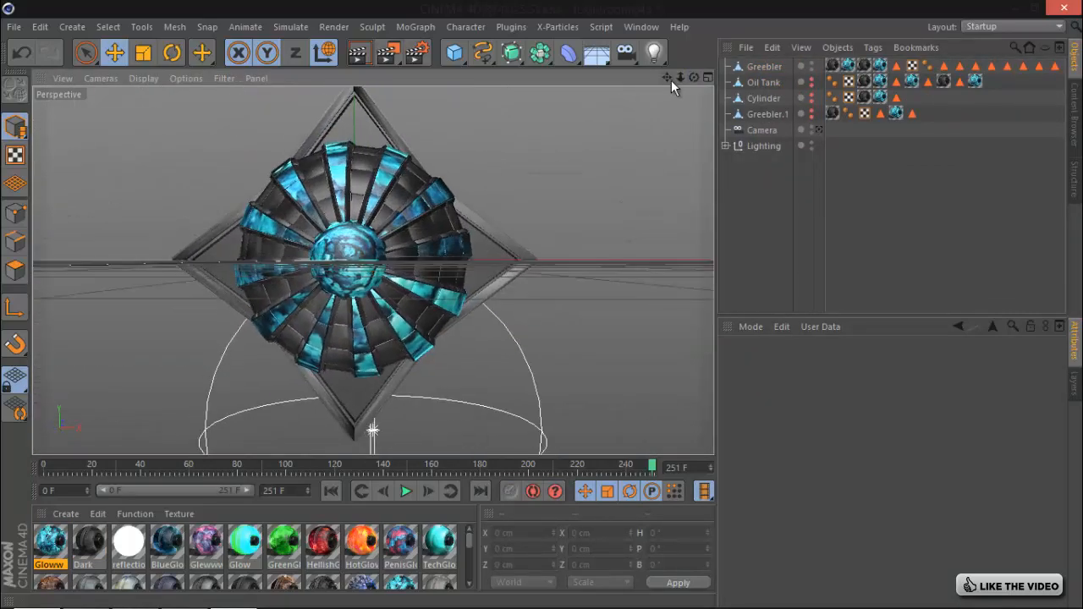
pyautogui.moveTo(681, 78); pyautogui.dragTo(539, 306)
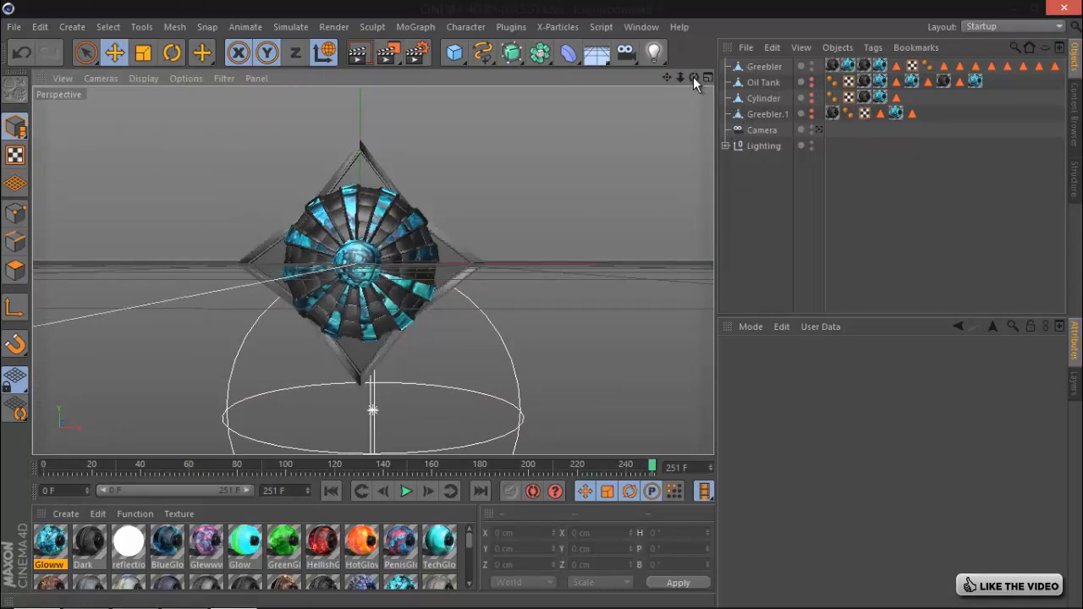
pyautogui.moveTo(693, 76)
pyautogui.mouseDown()
pyautogui.moveTo(537, 310)
pyautogui.moveTo(694, 81)
pyautogui.mouseUp()
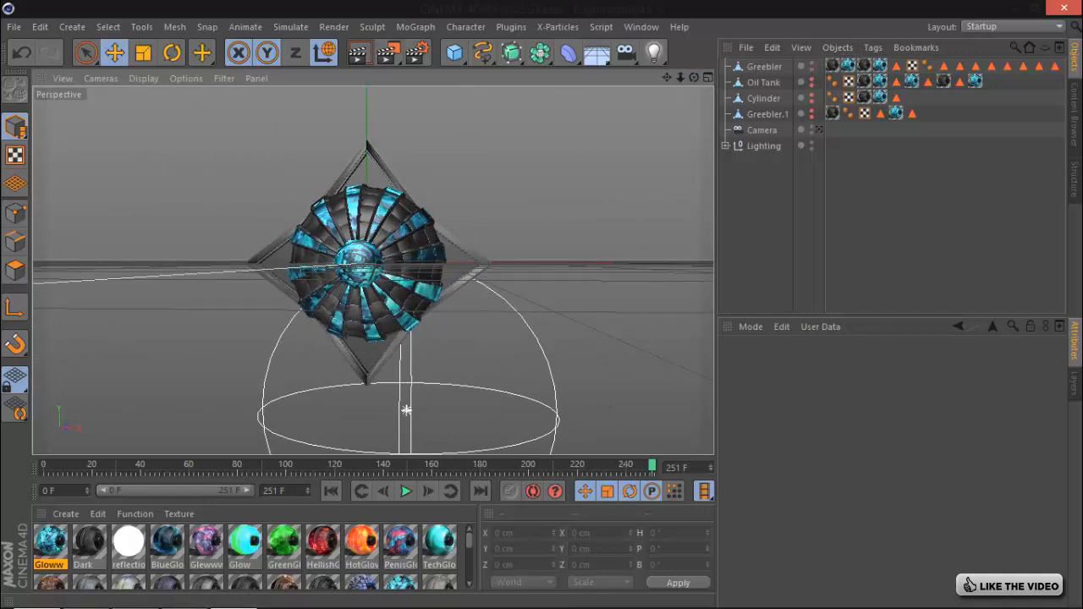
pyautogui.click(178, 598)
pyautogui.click(1008, 554)
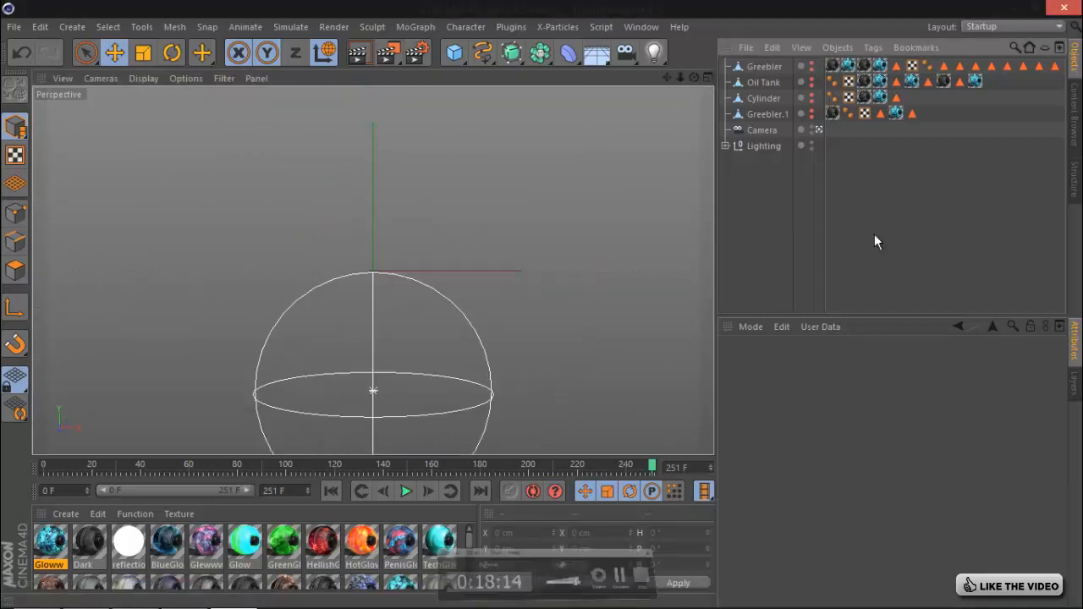
# - Group the four polygon objects Greebler, Oil Tank, Cylinder and Greebler.1 under one null
pyautogui.click(761, 67)
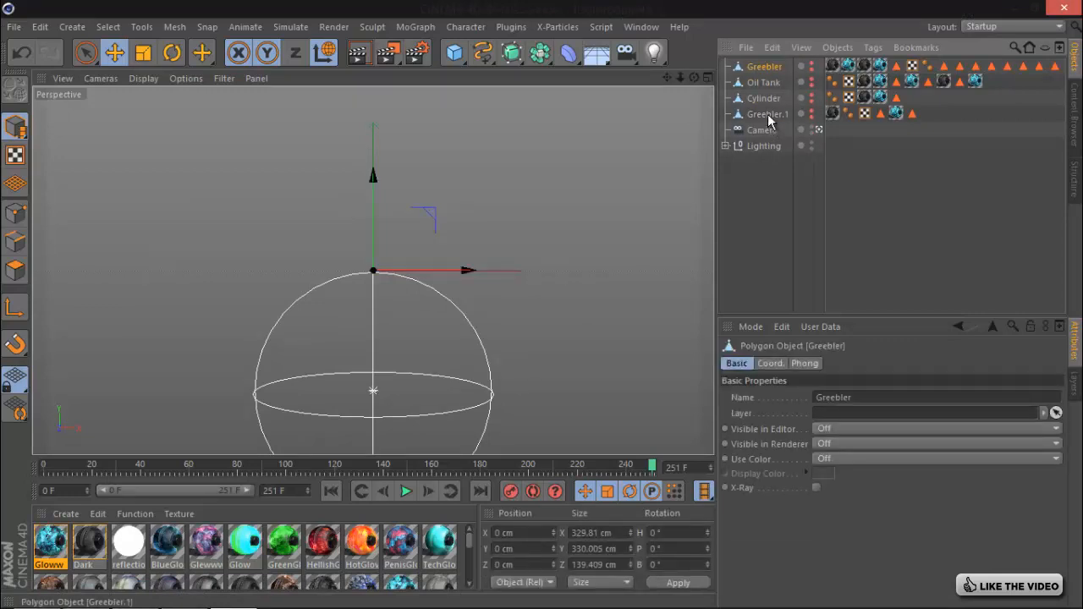
pyautogui.keyDown('shift'); pyautogui.click(766, 114); pyautogui.keyUp('shift')
pyautogui.rightClick(774, 94)
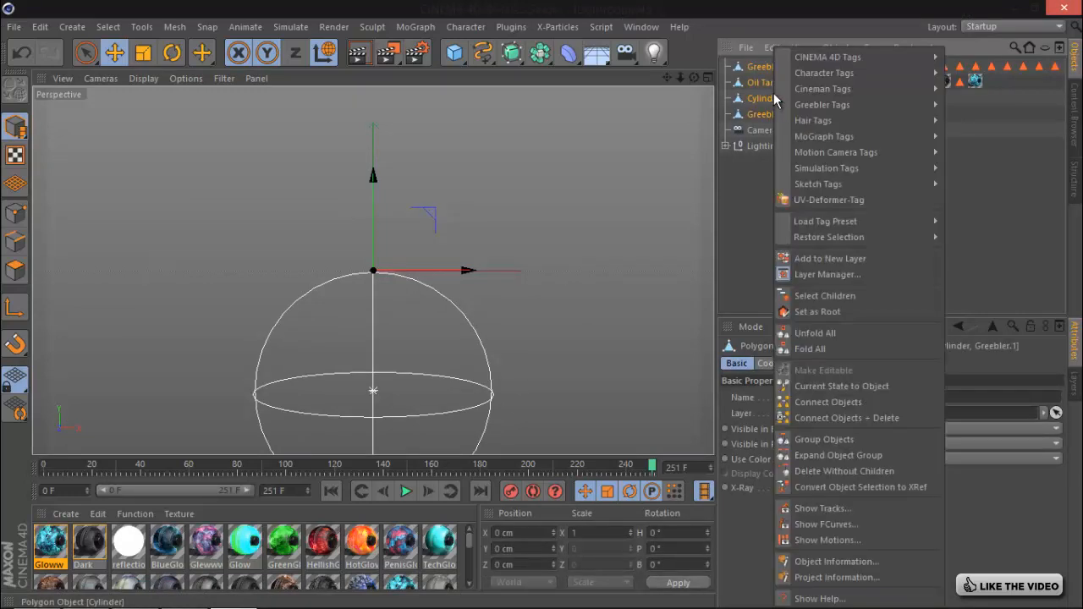
pyautogui.click(842, 439)
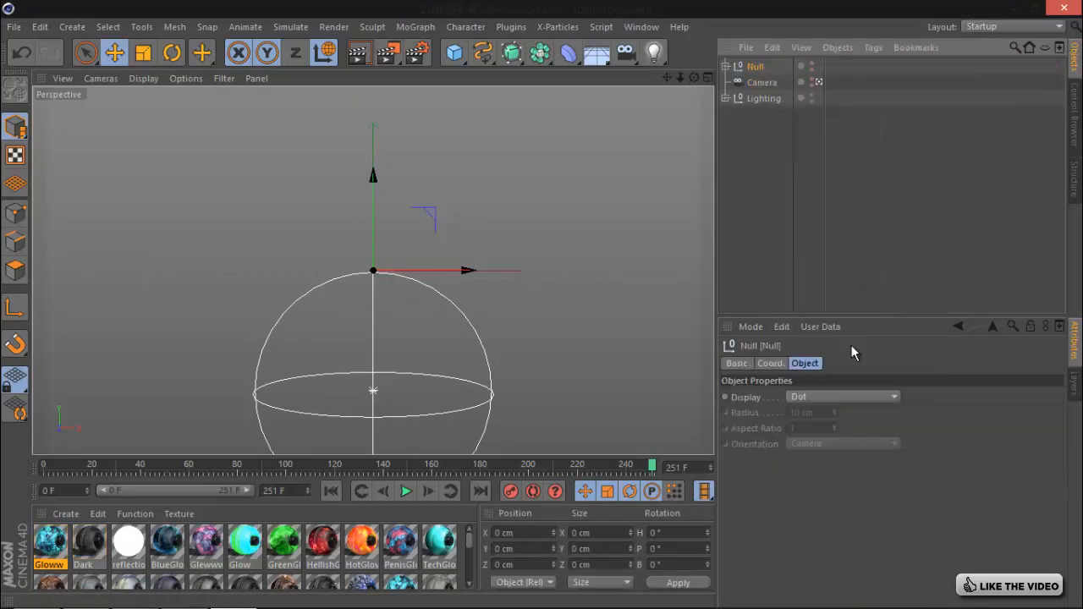
# - Turn visibility back on for the four objects inside the null, and hide the whole group through the parent null
pyautogui.click(725, 67)
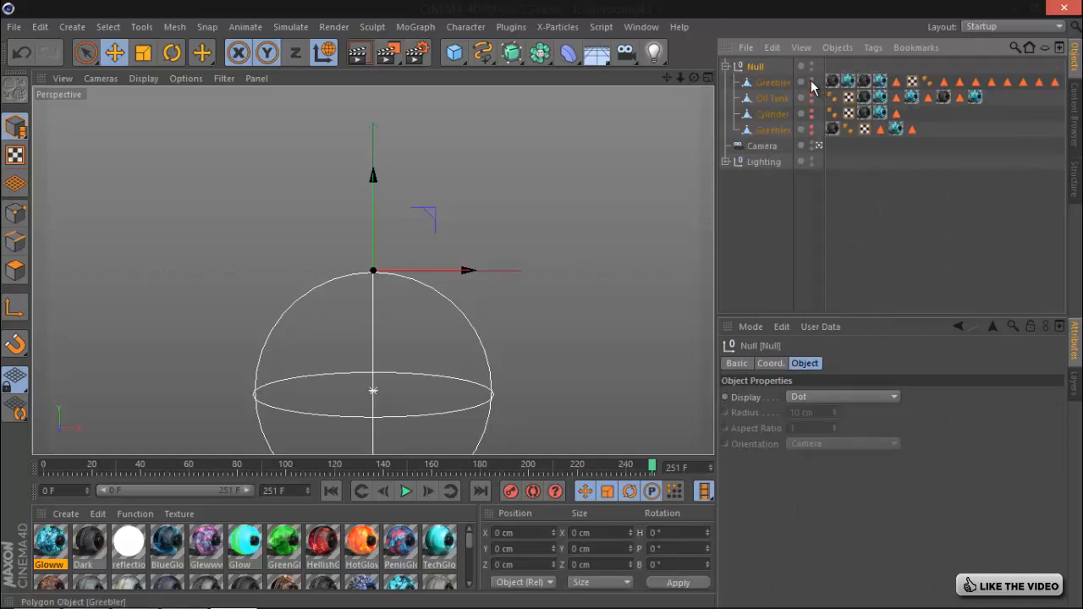
pyautogui.click(813, 85)
pyautogui.click(813, 101)
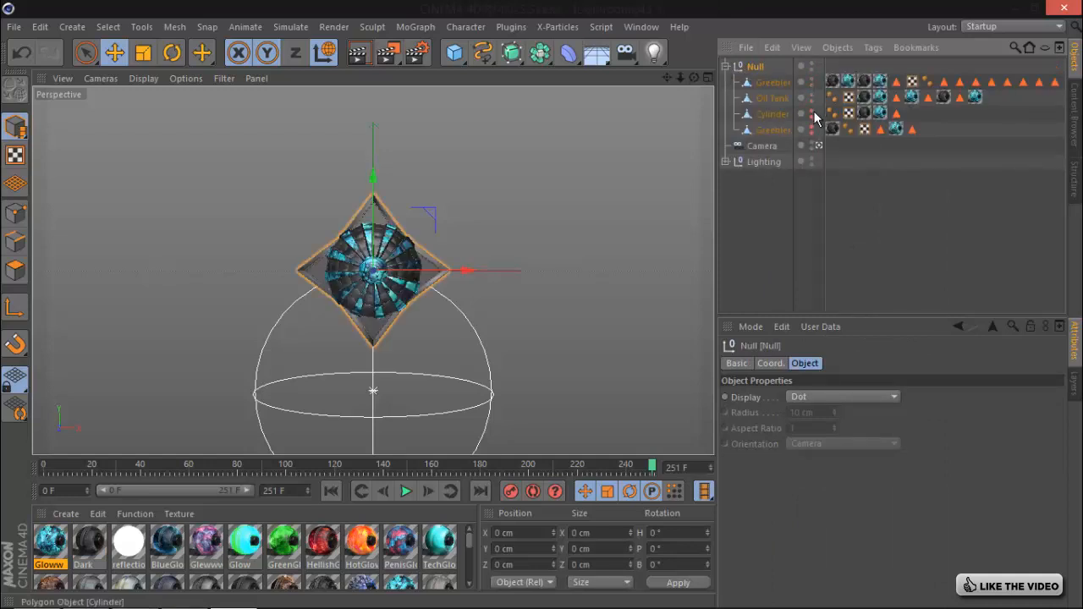
pyautogui.click(813, 115)
pyautogui.click(813, 129)
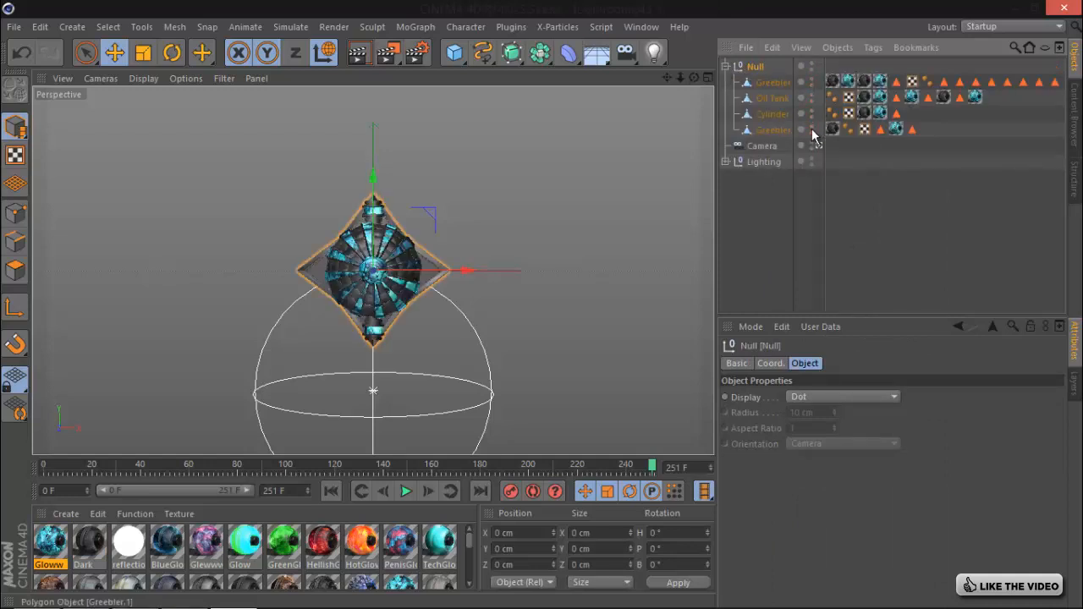
pyautogui.click(813, 64)
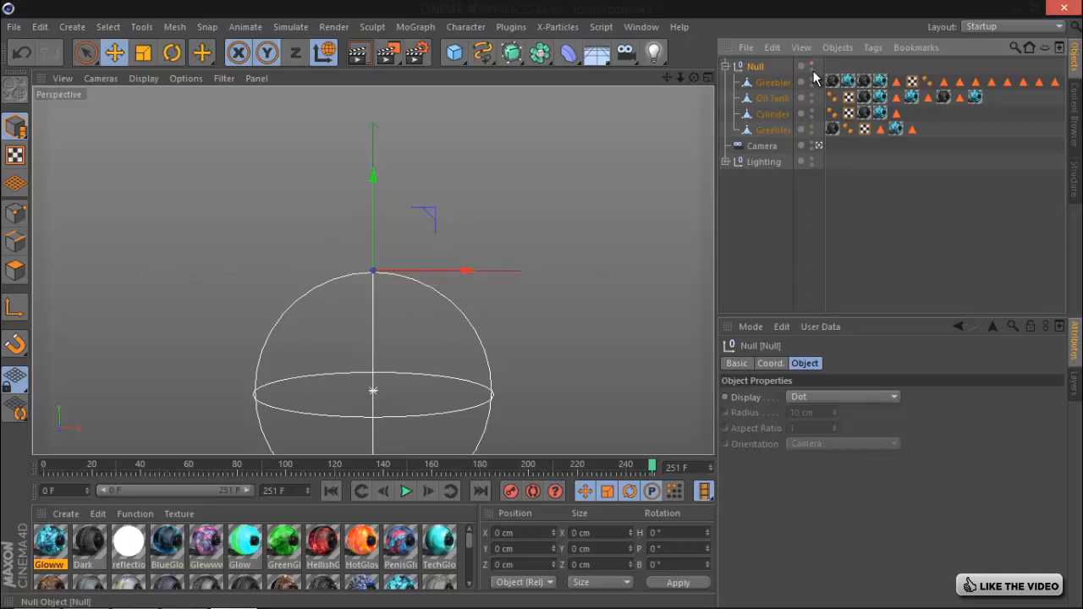
pyautogui.click(725, 66)
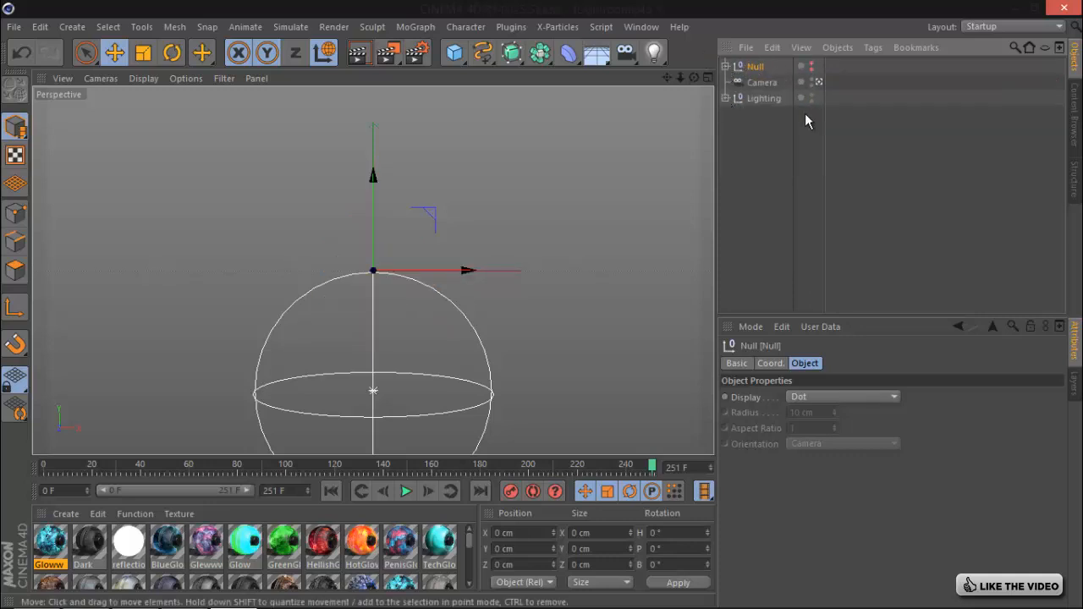
# - Rename the grouped null as "whatever"
pyautogui.doubleClick(758, 66)
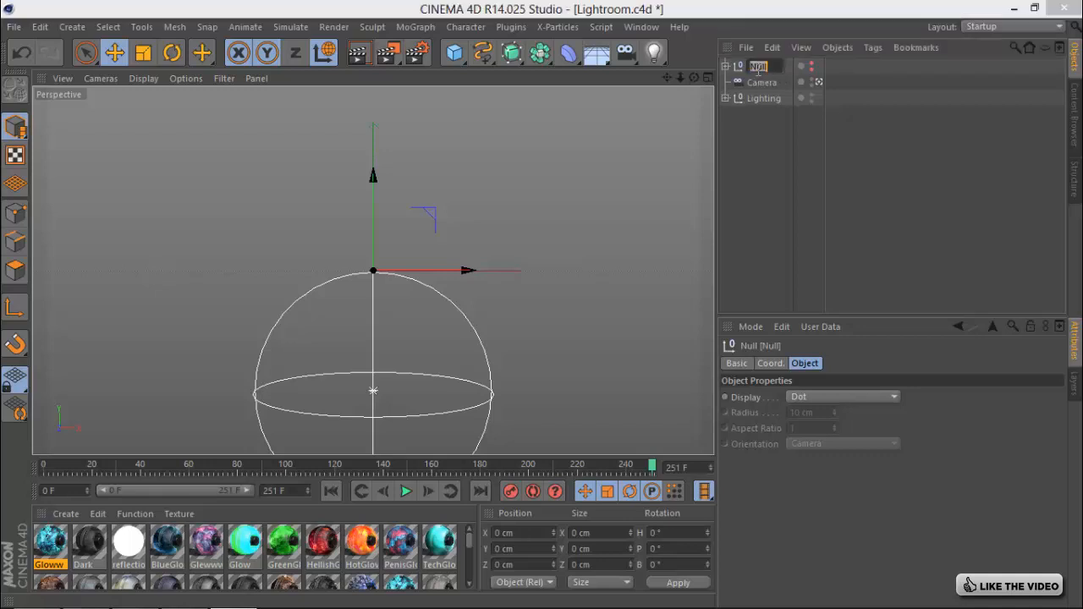
pyautogui.write('dishit')
pyautogui.press('BackSpace')
pyautogui.press('BackSpace')
pyautogui.press('BackSpace')
pyautogui.press('BackSpace')
pyautogui.press('BackSpace')
pyautogui.press('BackSpace')
pyautogui.write('whatever')
pyautogui.press('Return')
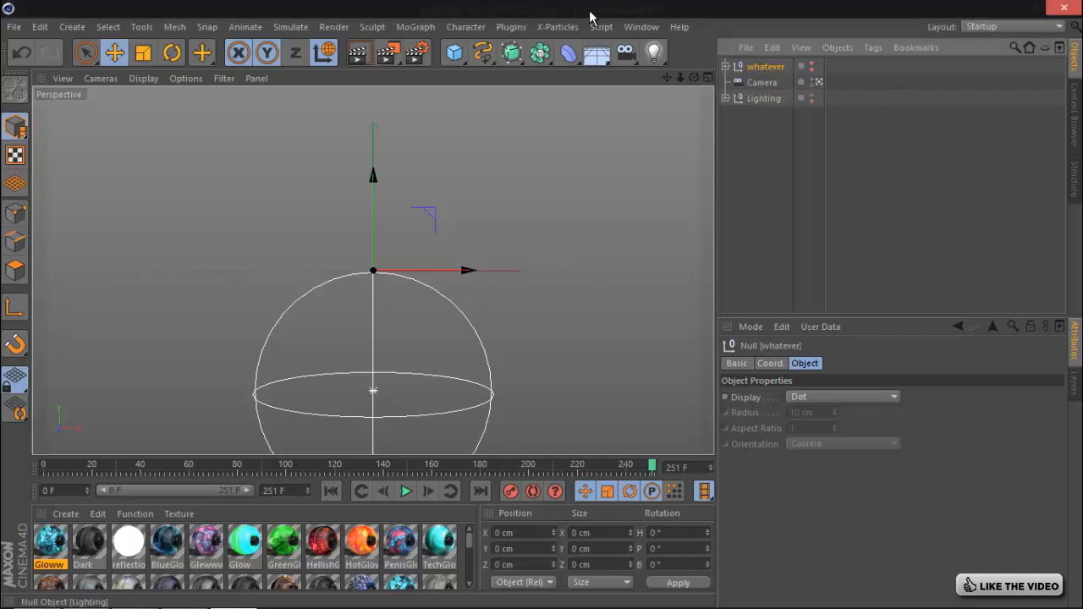
# - Add a MoGraph MoText object and set its alignment to Middle
pyautogui.click(415, 28)
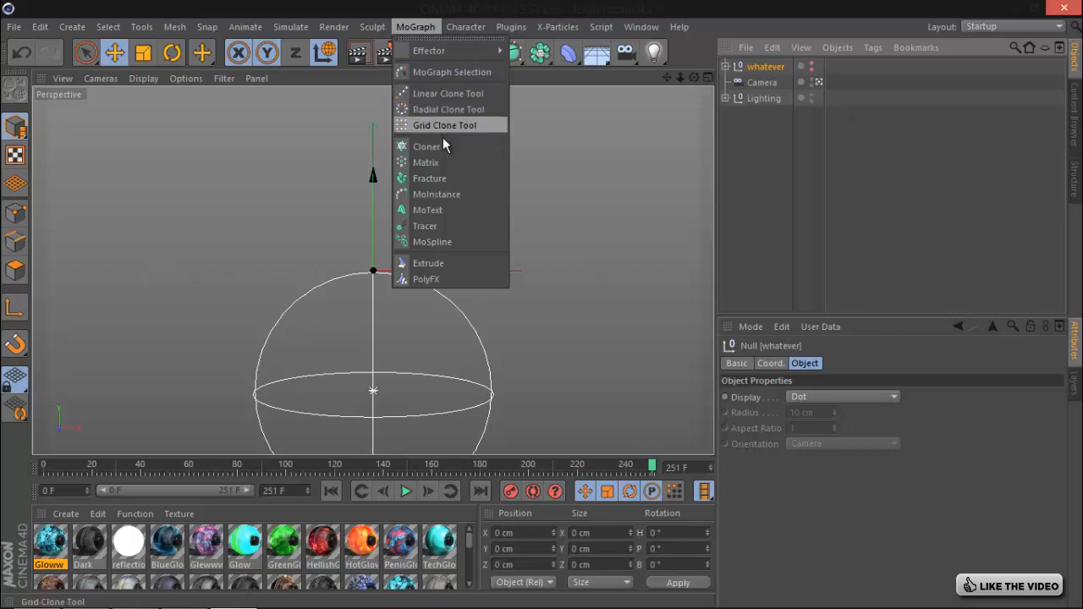
pyautogui.click(444, 210)
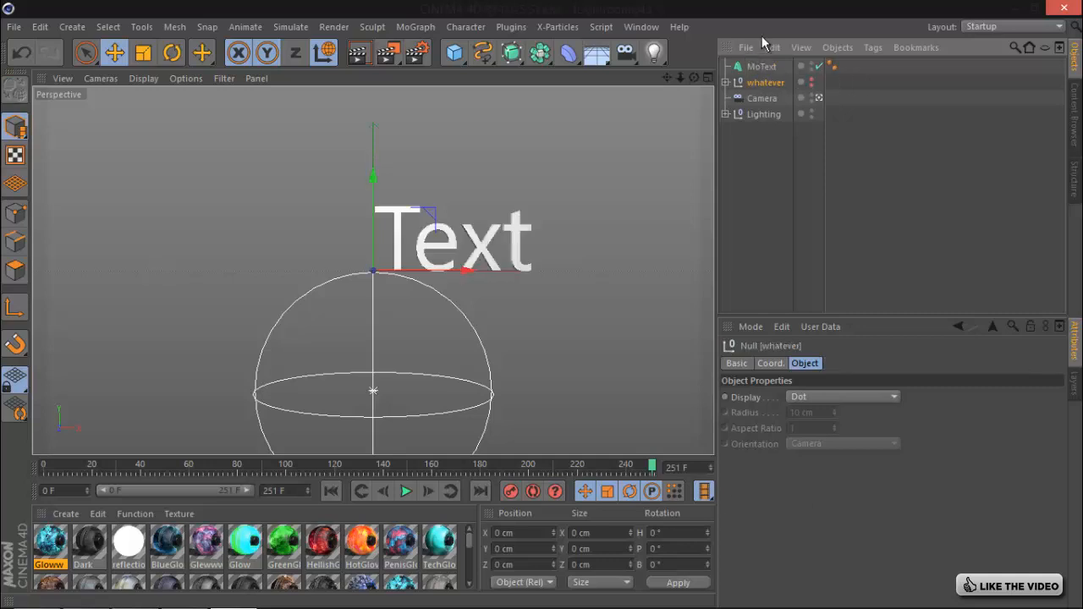
pyautogui.click(761, 66)
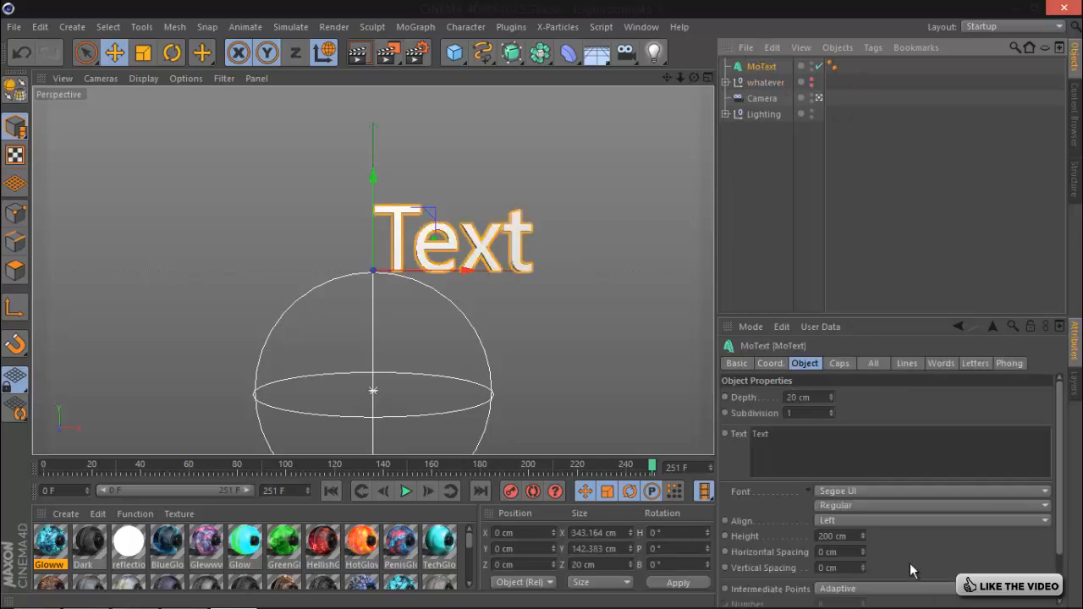
pyautogui.click(850, 519)
pyautogui.click(848, 550)
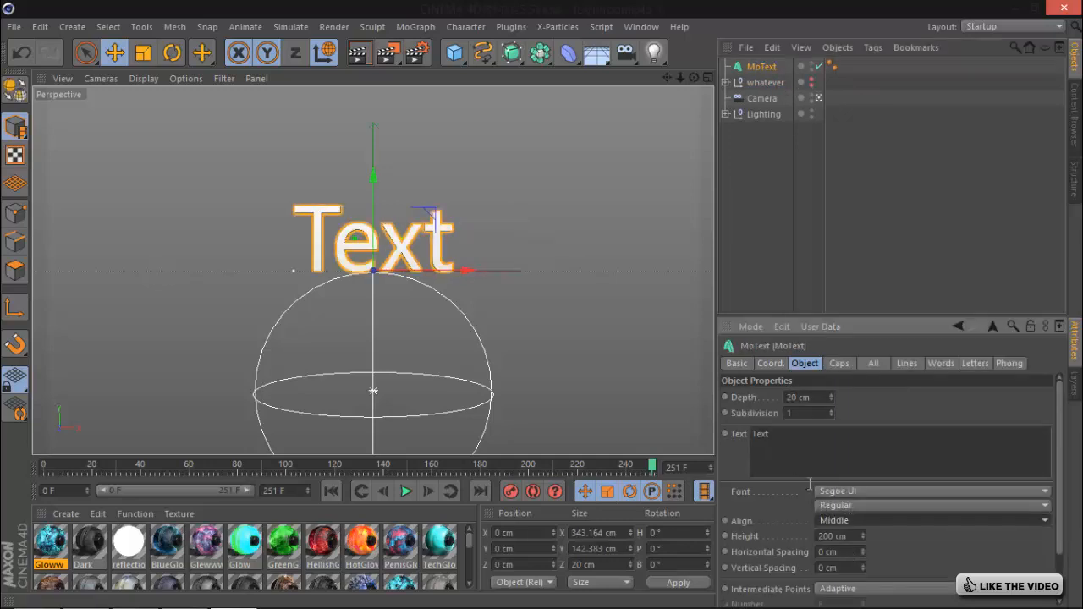
# - Set the MoText wording to "QEHZY" and its depth to 80 cm
pyautogui.click(927, 430)
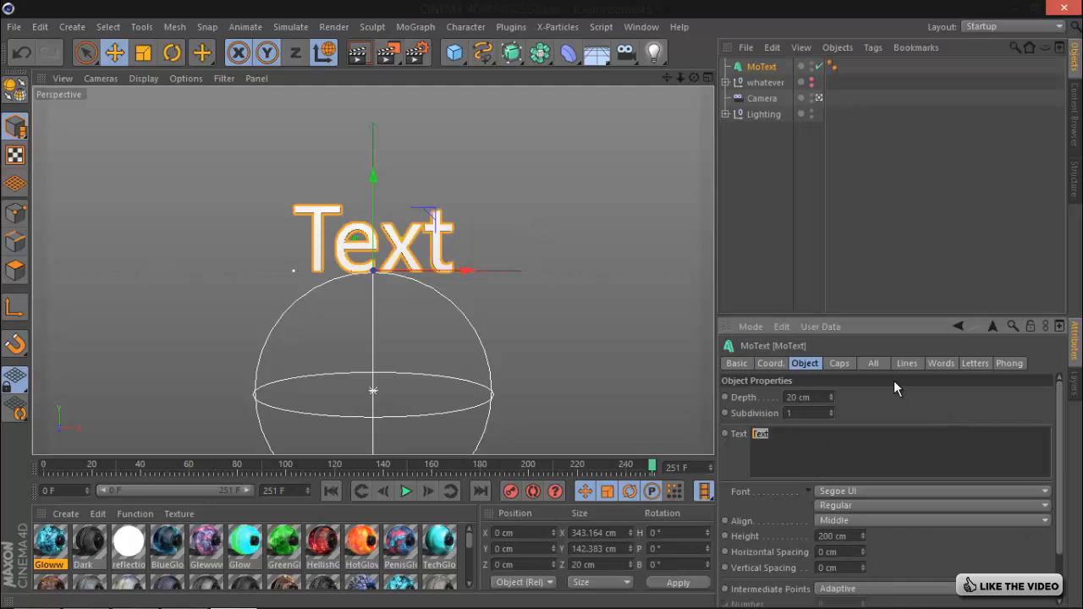
pyautogui.write('QEHZY')
pyautogui.click(836, 398)
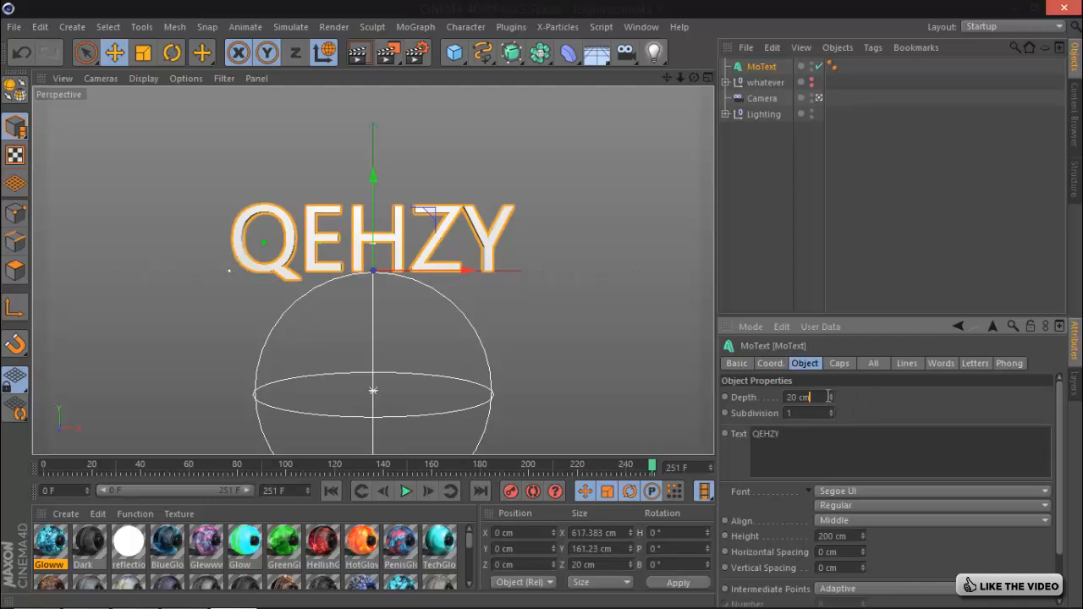
pyautogui.moveTo(828, 397); pyautogui.dragTo(740, 392)
pyautogui.write('80')
pyautogui.press('Return')
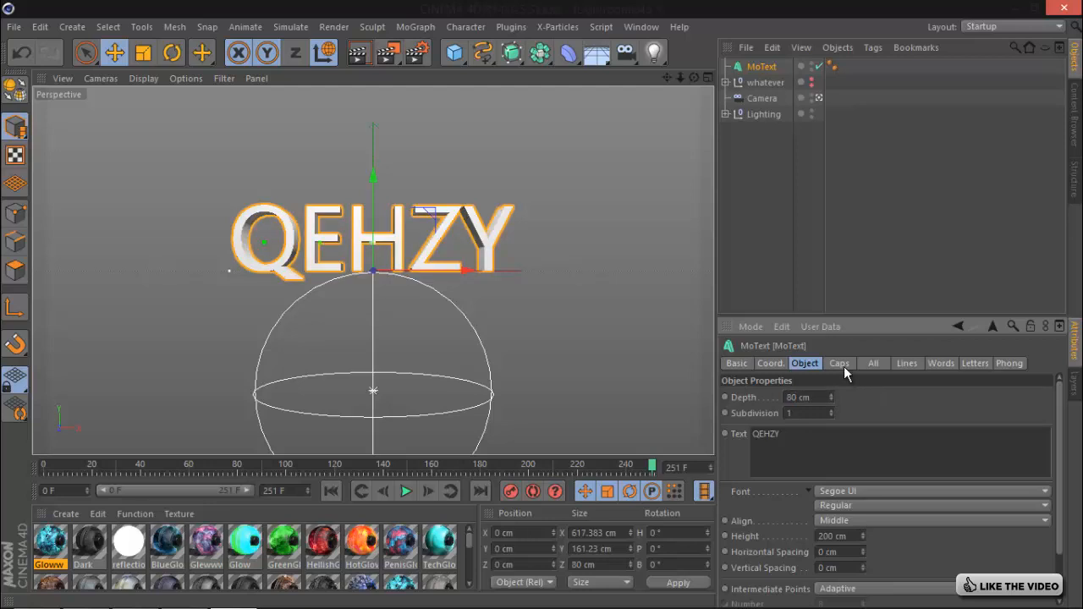
# - Set the MoText's start and end caps to Fillet Cap, each with a 1 cm radius
pyautogui.click(841, 363)
pyautogui.click(849, 444)
pyautogui.click(849, 444)
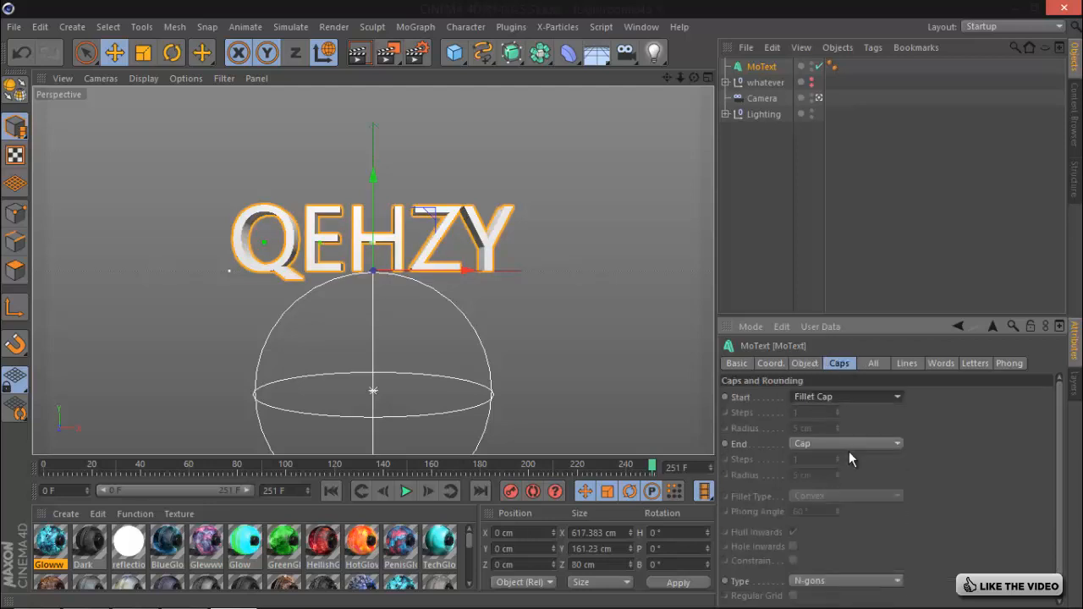
pyautogui.click(849, 443)
pyautogui.click(848, 506)
pyautogui.moveTo(825, 475); pyautogui.dragTo(715, 467)
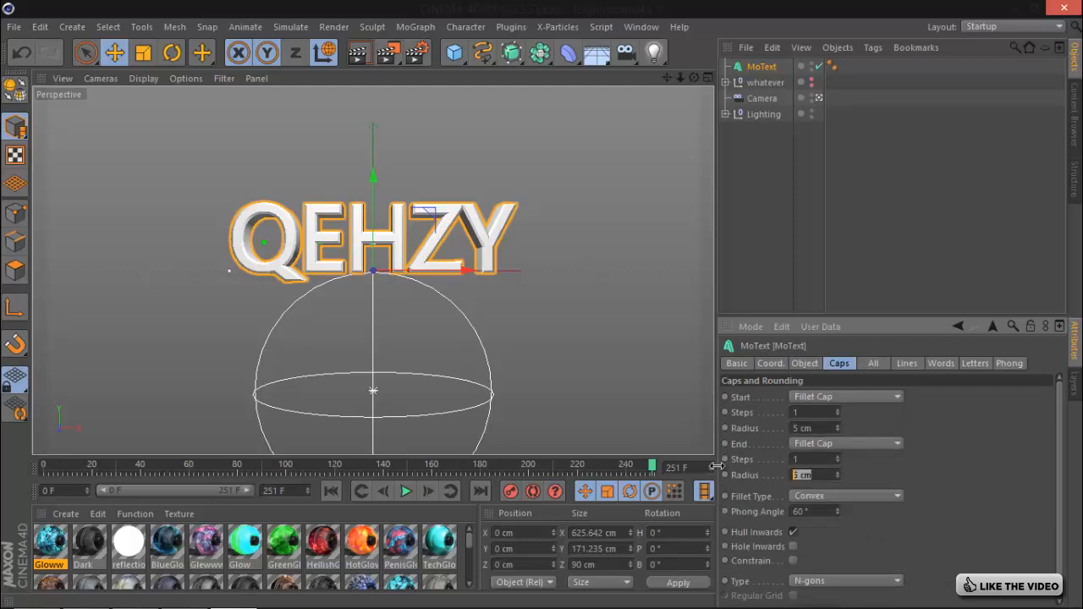
pyautogui.write('1')
pyautogui.moveTo(826, 428); pyautogui.dragTo(728, 417)
pyautogui.press('BackSpace')
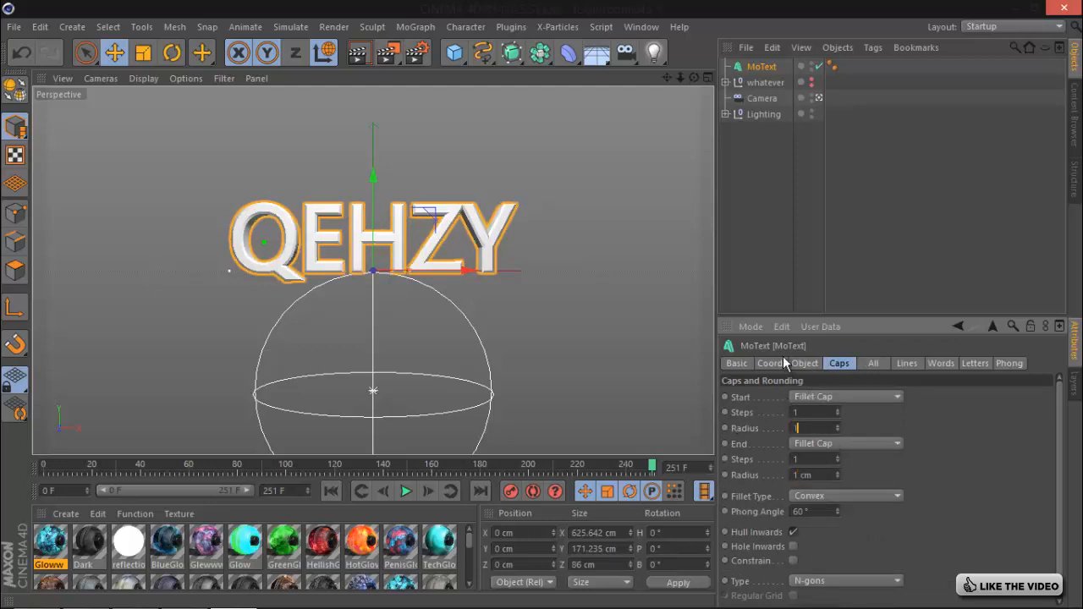
pyautogui.write('1')
pyautogui.press('Return')
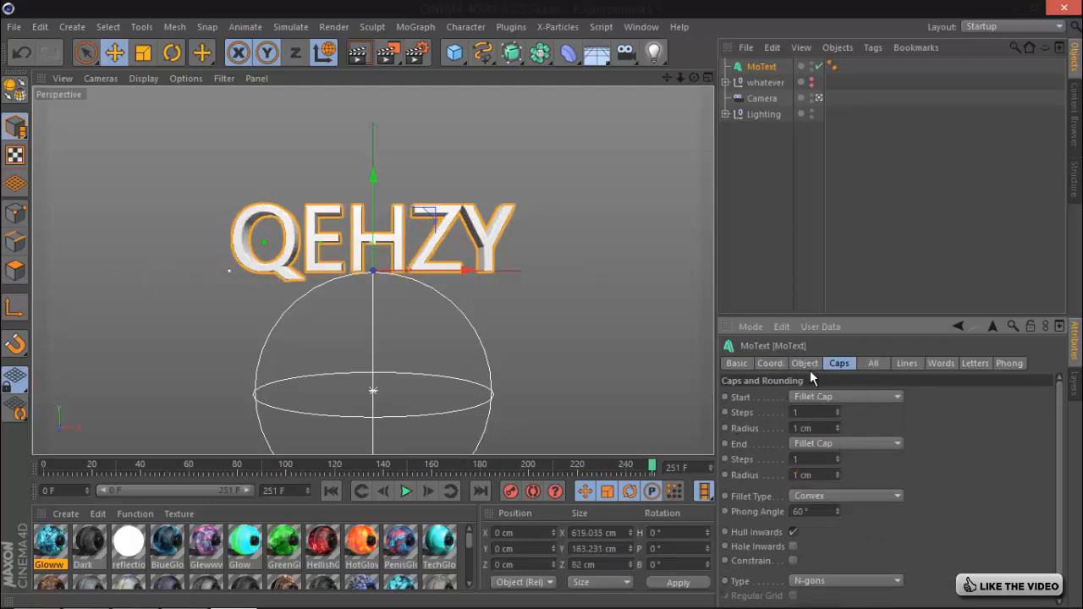
# - Change the MoText font to Devil Breeze in the Bold style
pyautogui.click(807, 364)
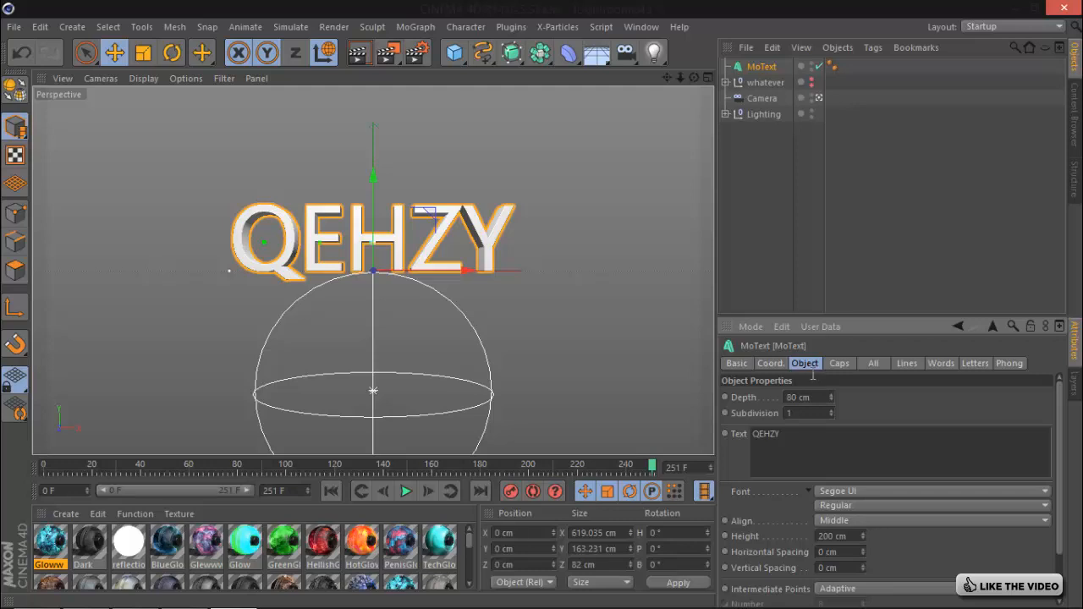
pyautogui.click(846, 491)
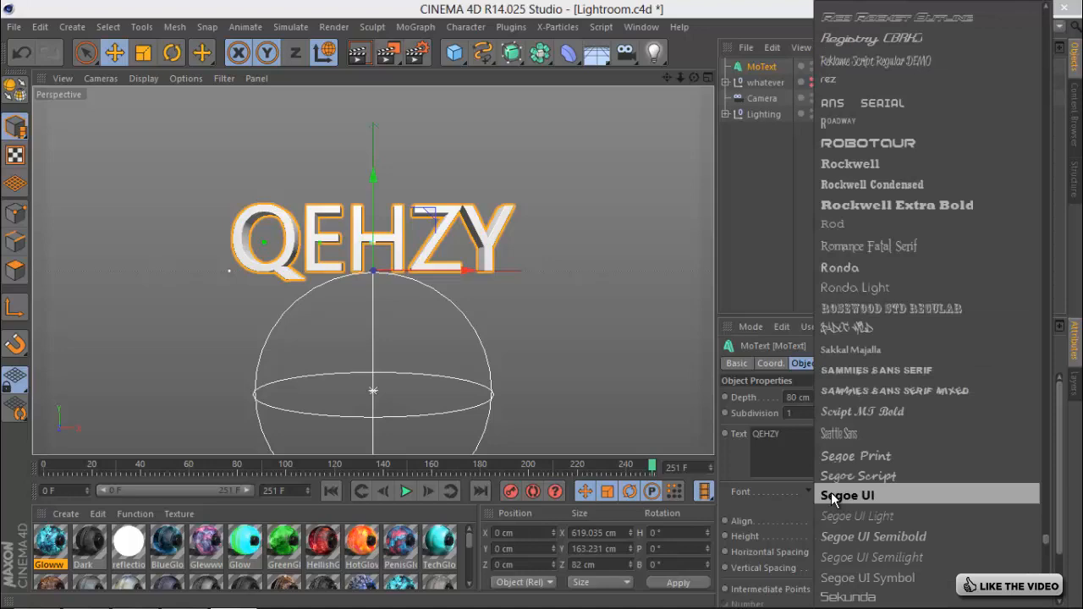
pyautogui.moveTo(899, 3)
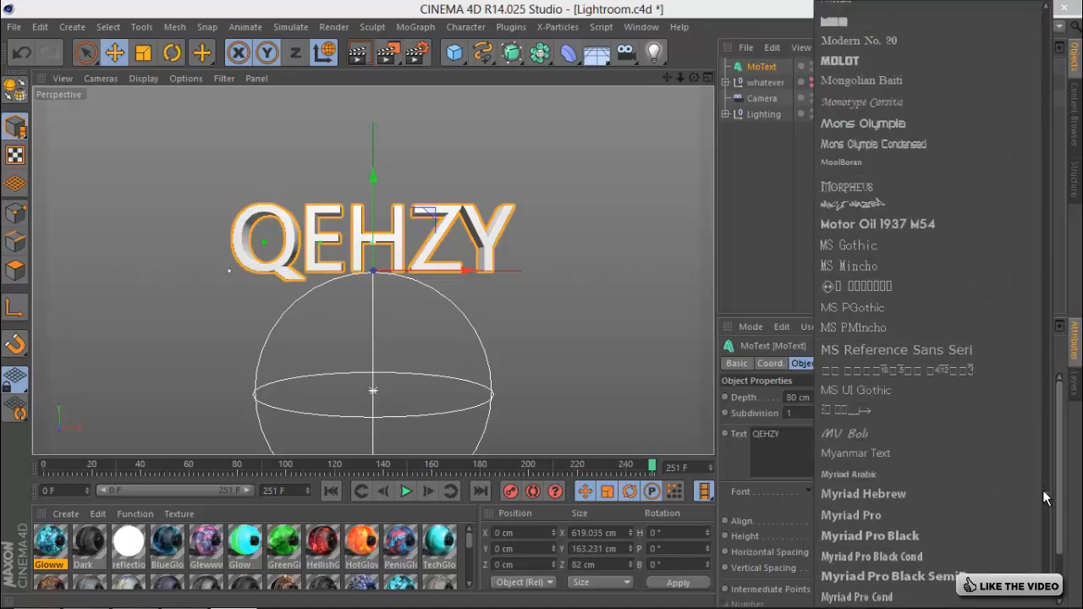
pyautogui.scroll(10, 1047, 381)
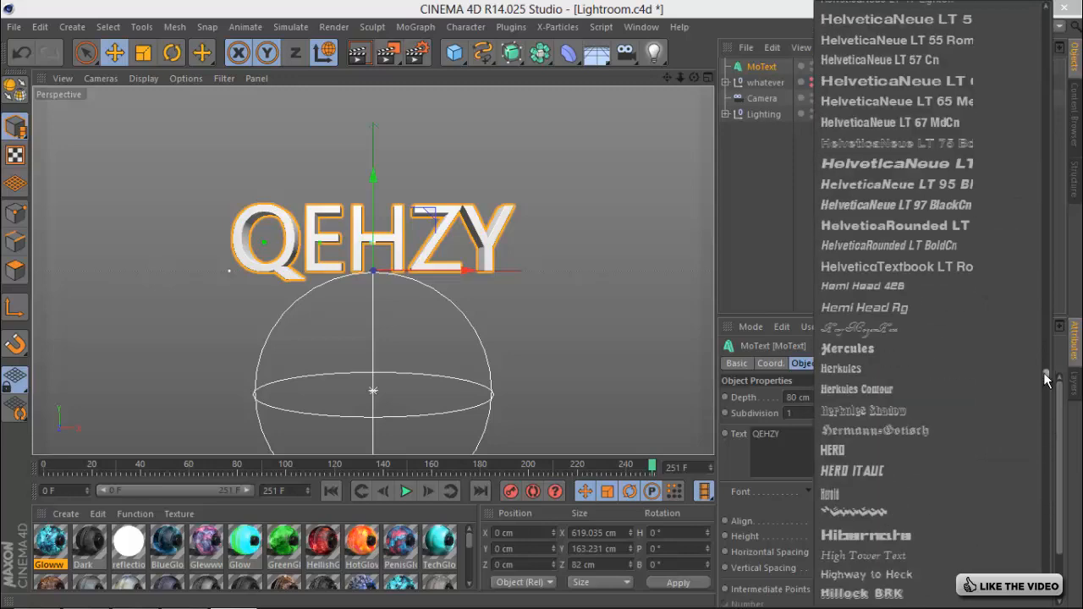
pyautogui.moveTo(1044, 373); pyautogui.dragTo(1044, 193)
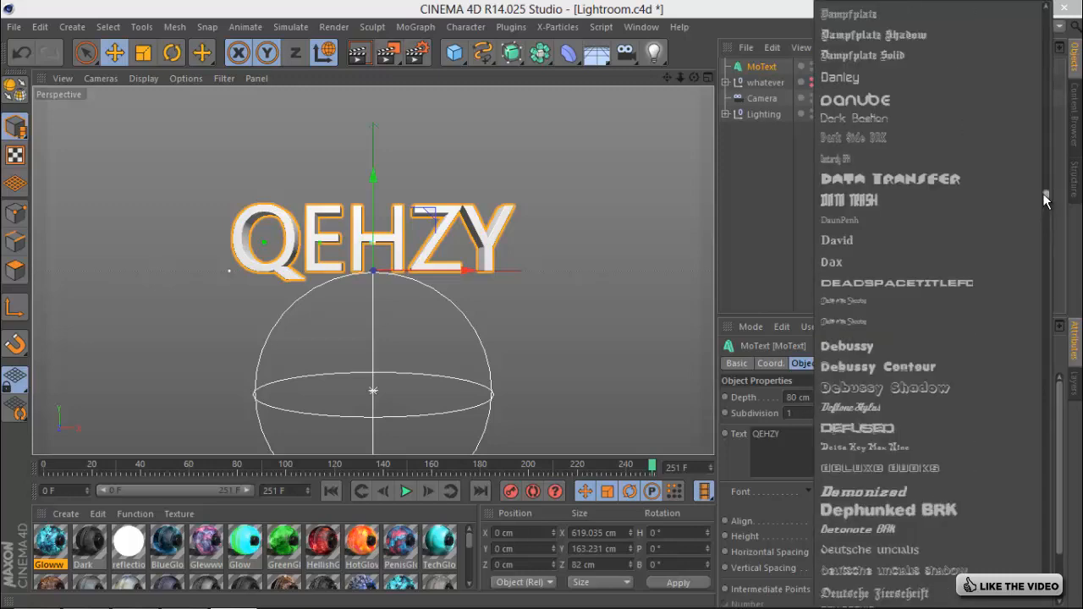
pyautogui.moveTo(1046, 199); pyautogui.dragTo(1047, 200)
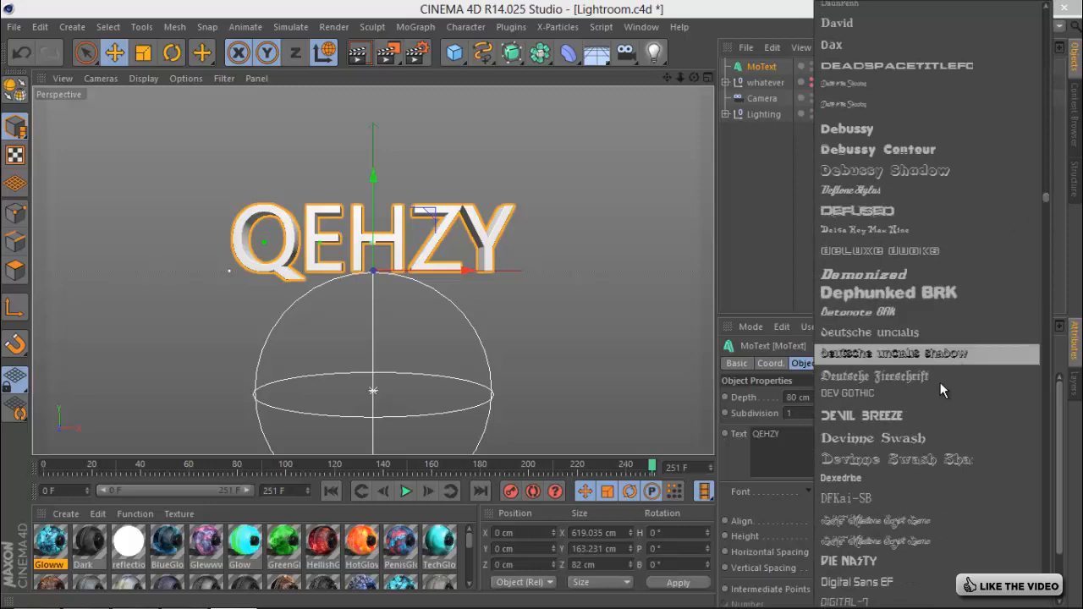
pyautogui.click(902, 415)
pyautogui.click(852, 505)
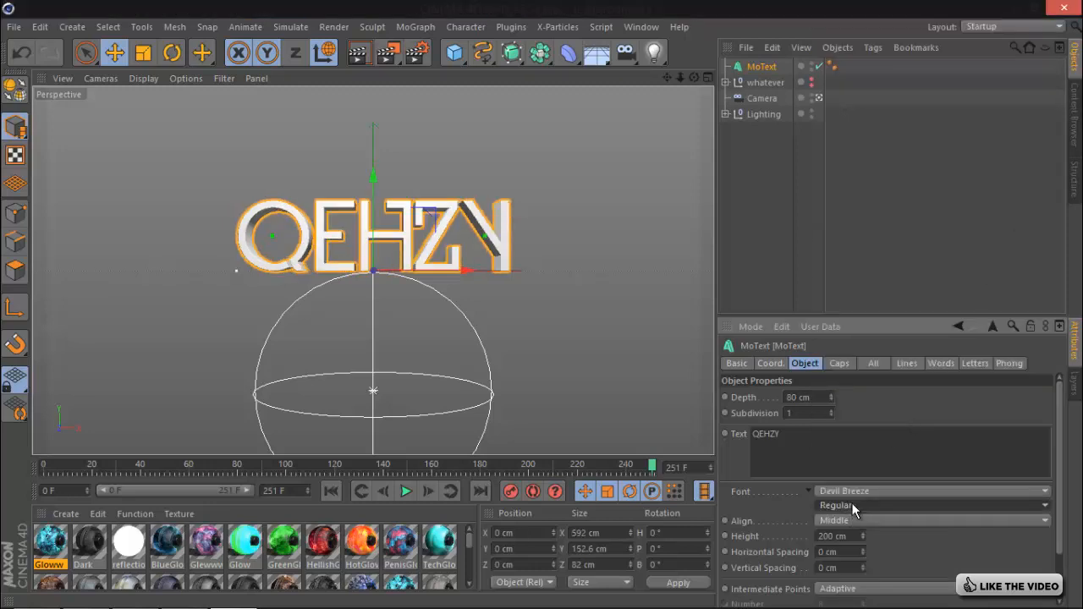
pyautogui.click(852, 512)
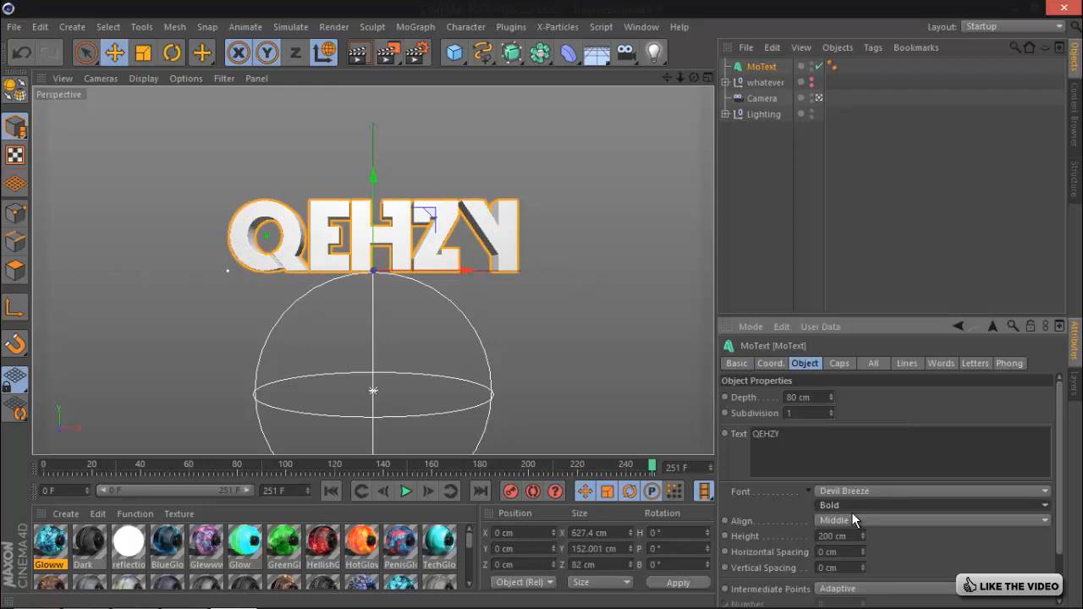
# - Replace the MoText wording with the first name in capital letters
pyautogui.doubleClick(799, 454)
pyautogui.write('NOAH')
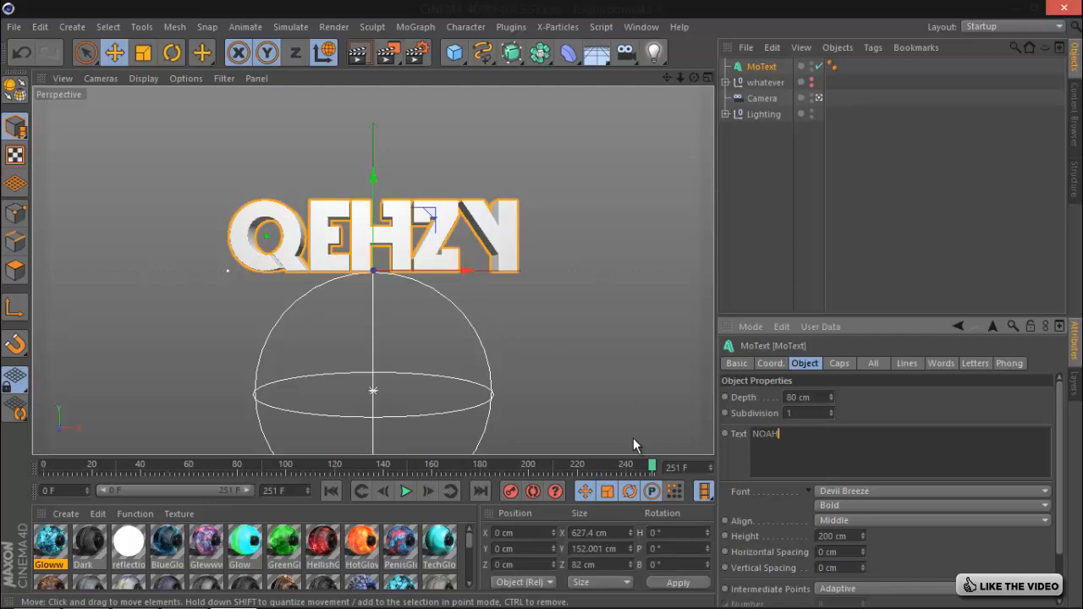
pyautogui.click(879, 425)
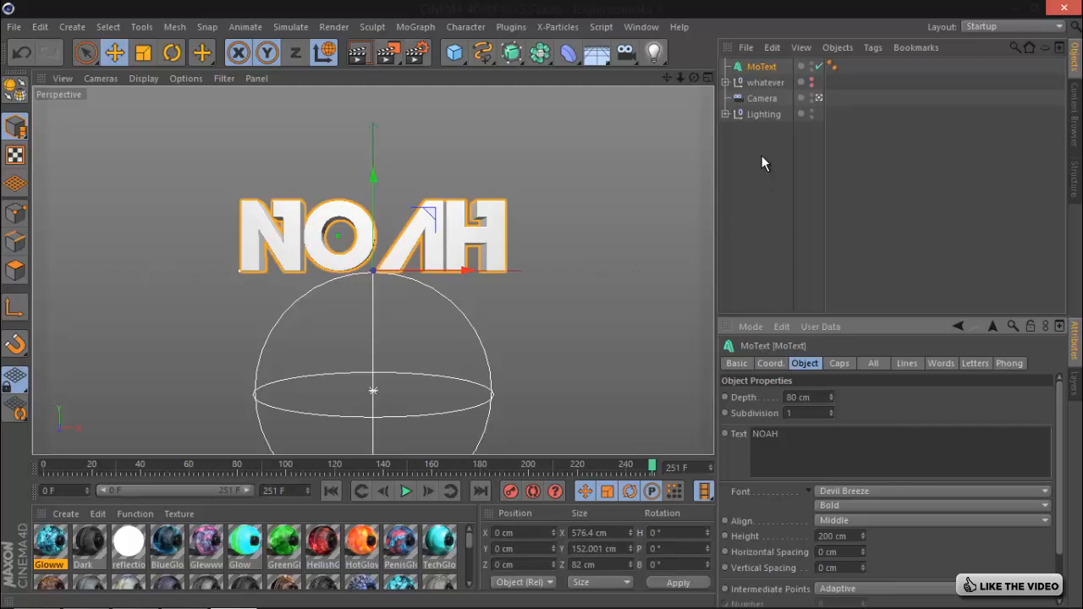
# - Make the MoText object editable so it becomes a hierarchy of nulls
pyautogui.keyDown('ctrl'); pyautogui.click(777, 66); pyautogui.keyUp('ctrl')
pyautogui.click(767, 65)
pyautogui.hotkey('alt', 'g')
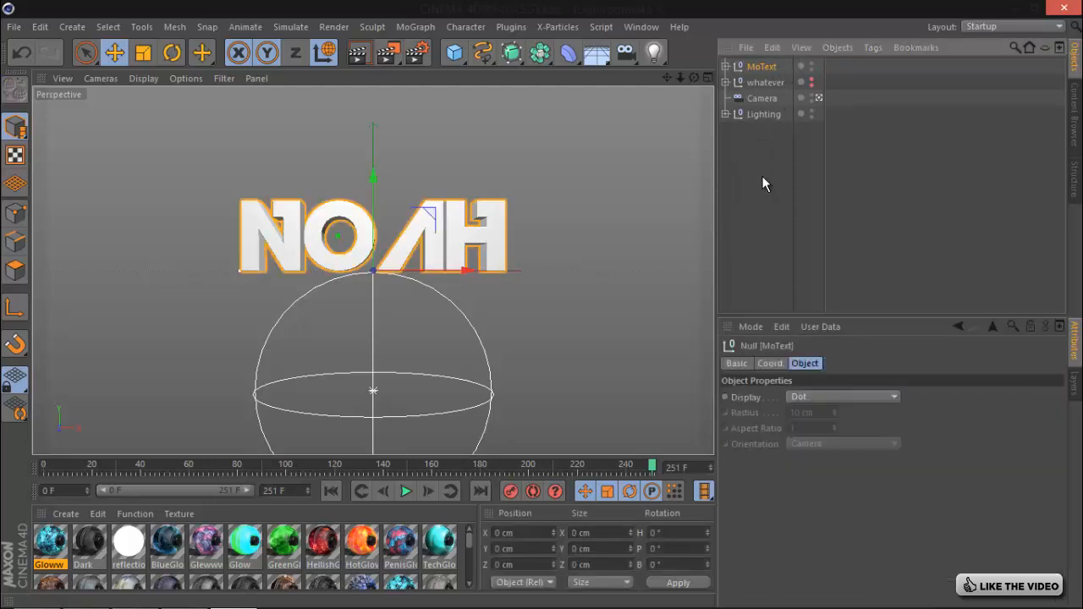
# - Move the word's null out of the MoText hierarchy to the top level and delete the leftover MoText null
pyautogui.click(725, 66)
pyautogui.click(726, 66)
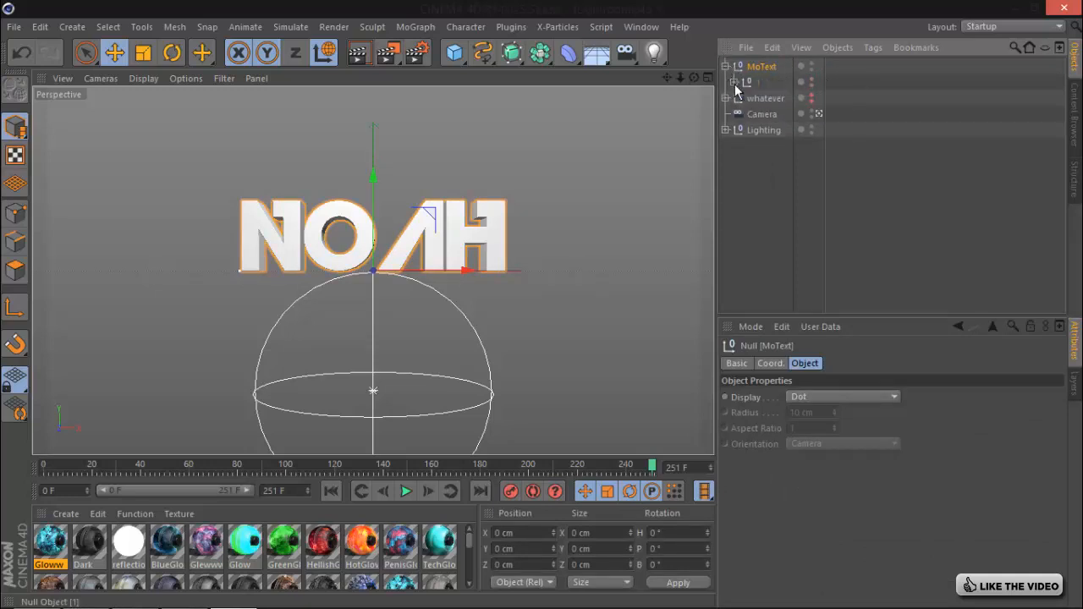
pyautogui.click(734, 82)
pyautogui.moveTo(772, 59); pyautogui.dragTo(772, 59)
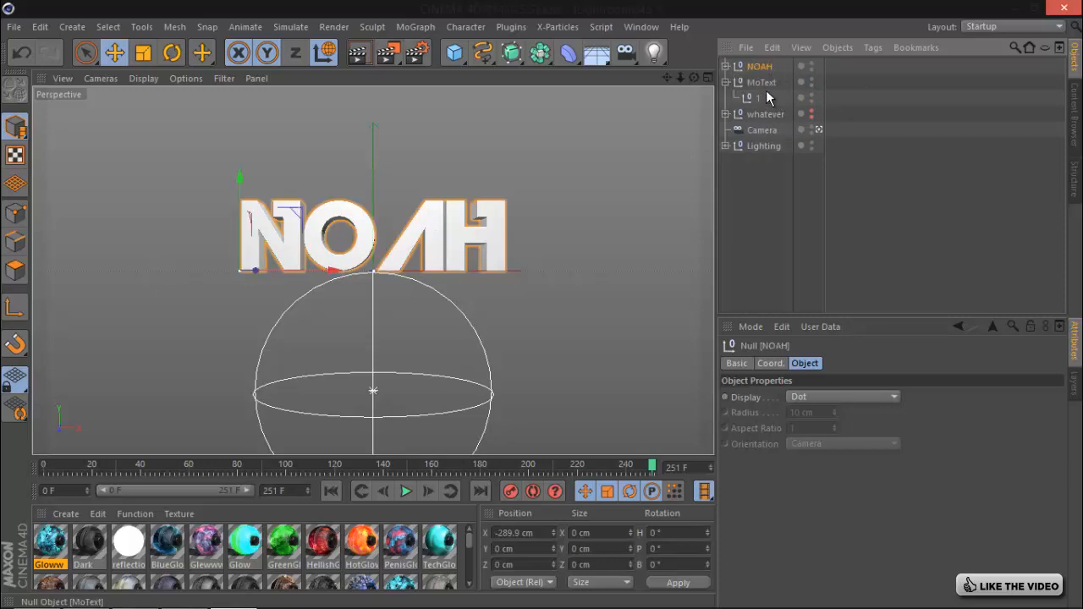
pyautogui.click(761, 82)
pyautogui.press('Delete')
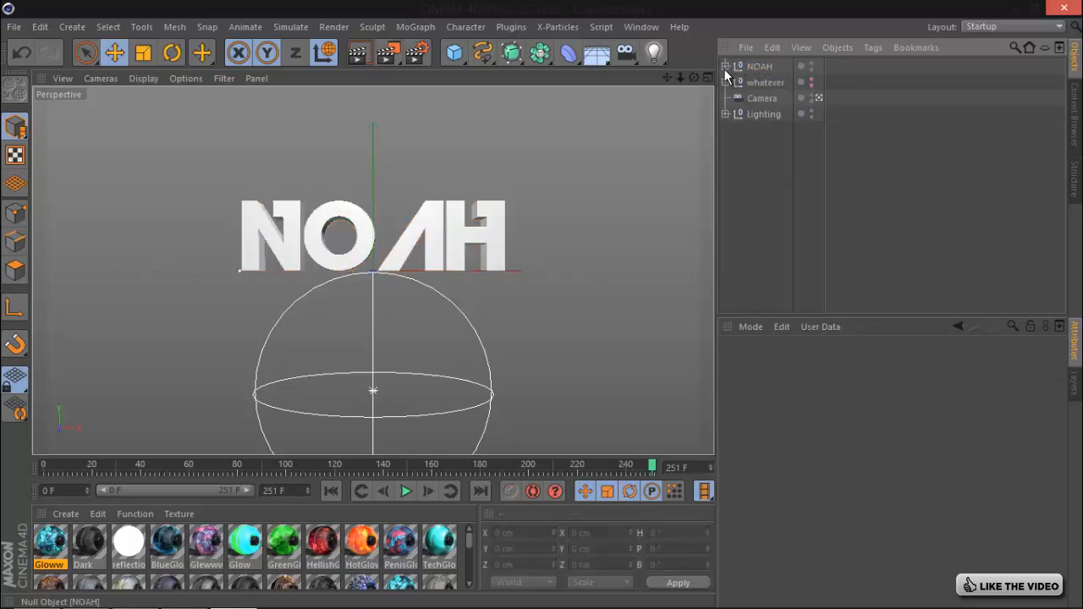
# - Duplicate the word's null, place the copy below Lighting in the object list, and hide the copy
pyautogui.click(766, 67)
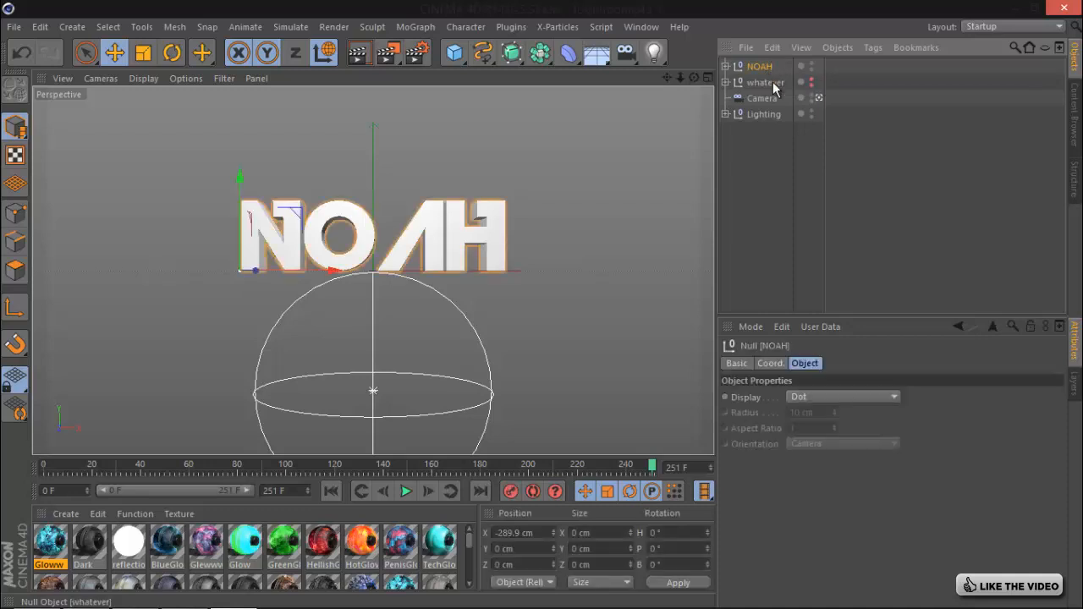
pyautogui.hotkey('ctrl', 'v')
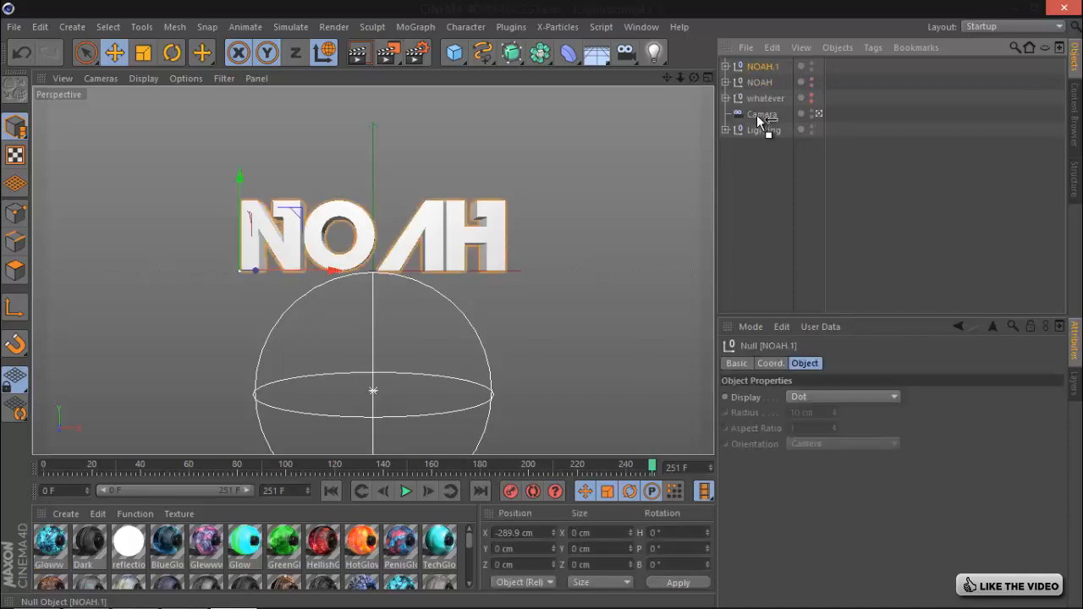
pyautogui.moveTo(756, 132); pyautogui.dragTo(760, 139)
pyautogui.click(812, 129)
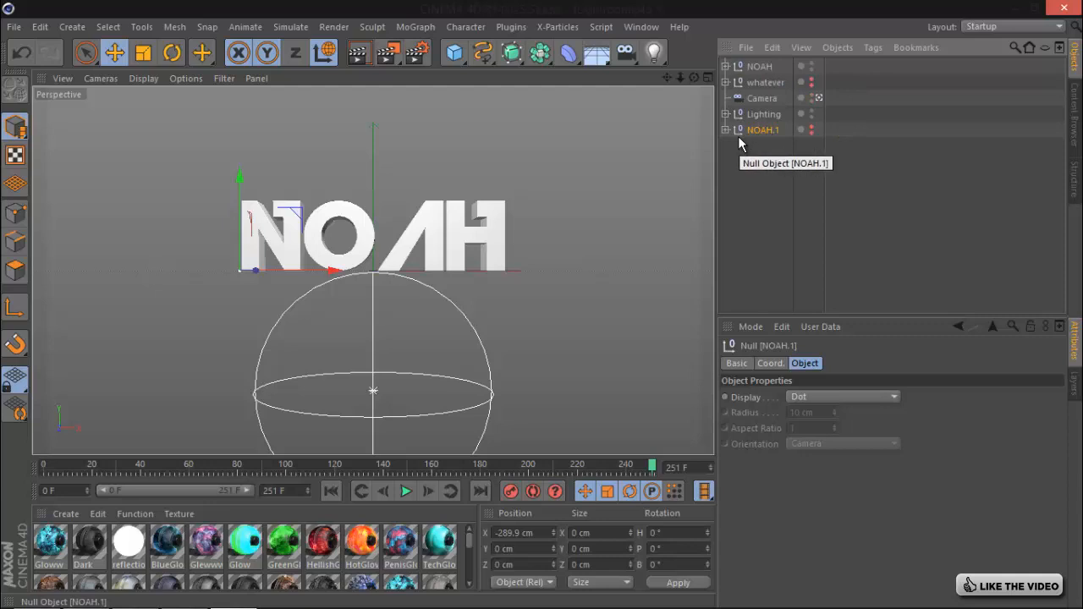
# - Leave the scene camera's view, then expand the visible word's null and select its first letter, N
pyautogui.click(757, 68)
pyautogui.click(819, 97)
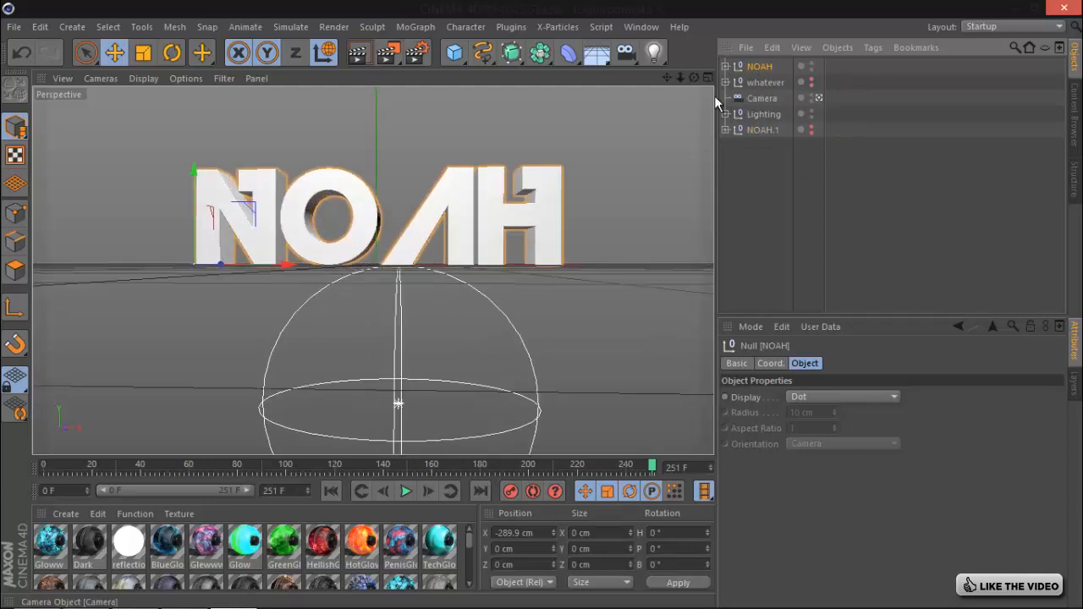
pyautogui.moveTo(692, 77)
pyautogui.mouseDown()
pyautogui.moveTo(546, 305)
pyautogui.moveTo(691, 76)
pyautogui.moveTo(679, 76)
pyautogui.mouseUp()
pyautogui.click(725, 66)
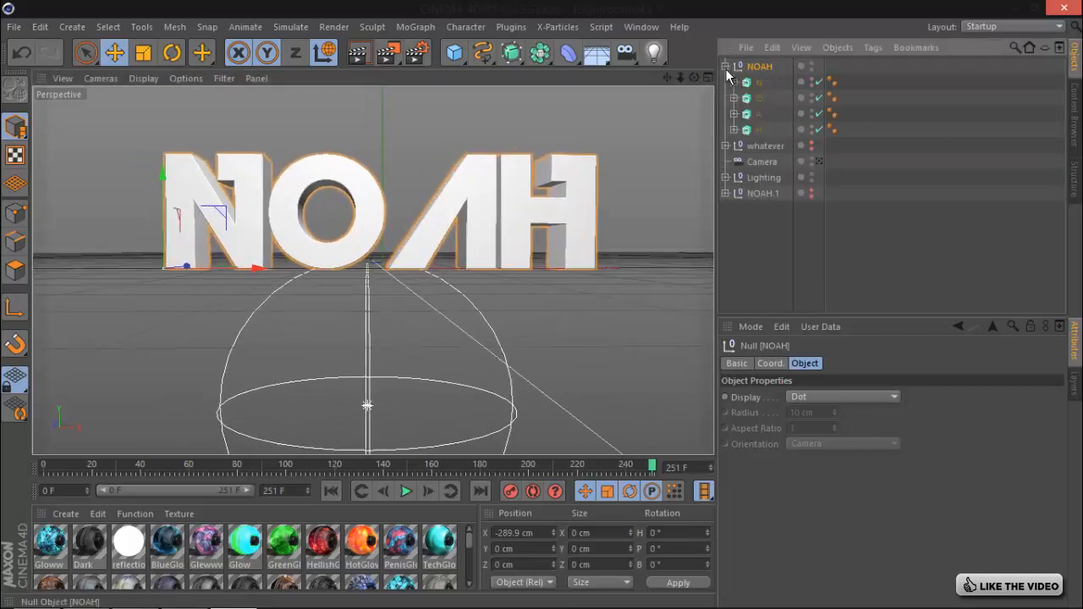
pyautogui.click(759, 85)
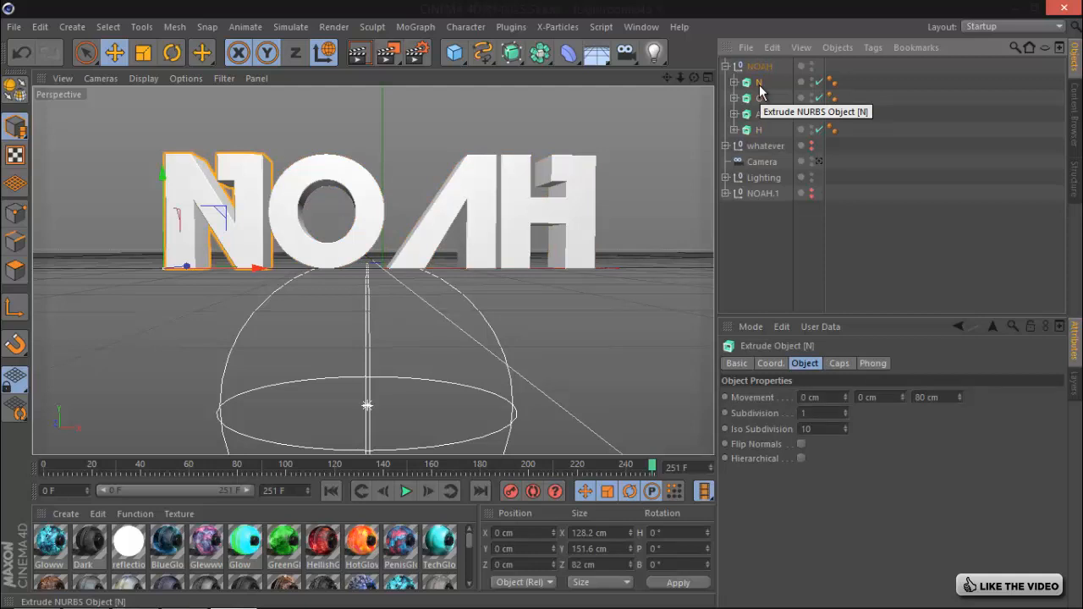
pyautogui.click(172, 52)
pyautogui.moveTo(188, 295); pyautogui.dragTo(168, 260)
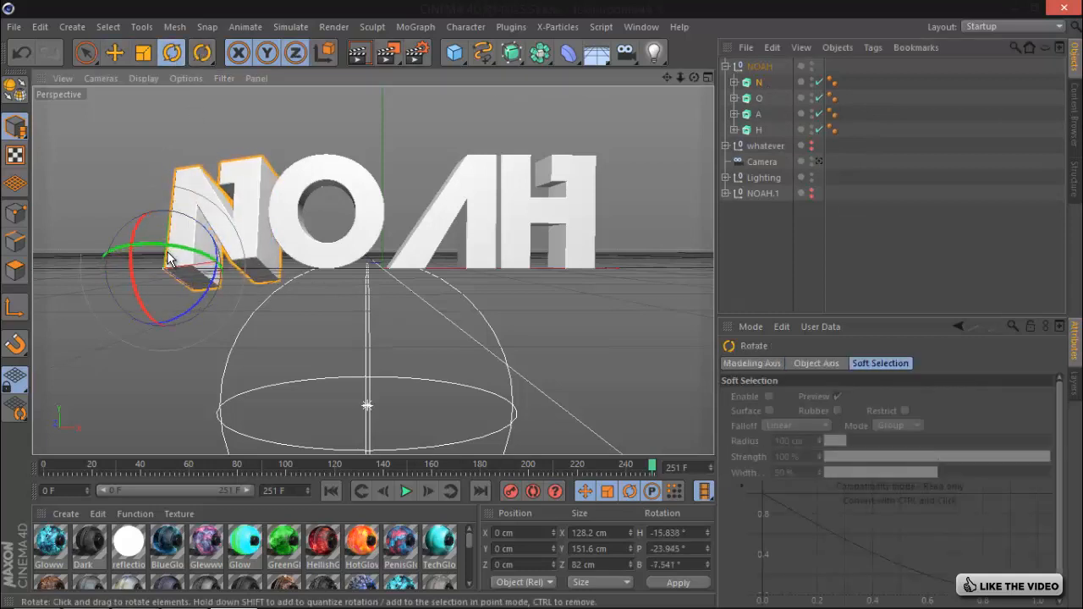
pyautogui.hotkey('ctrl', 'z')
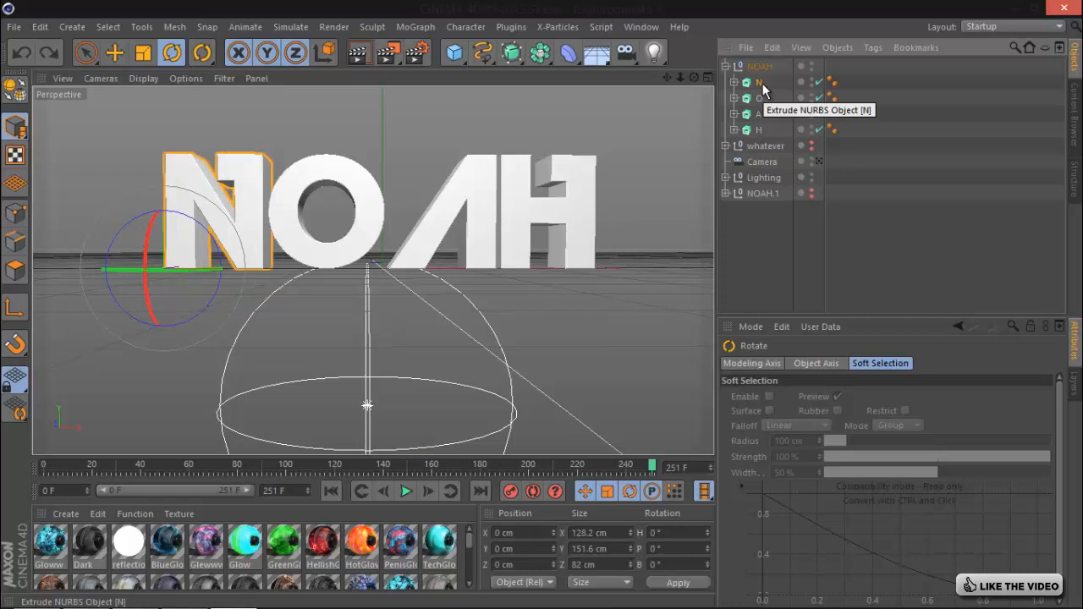
# - Select all four letter Extrude objects with their children and make them editable
pyautogui.keyDown('shift'); pyautogui.click(762, 132); pyautogui.keyUp('shift')
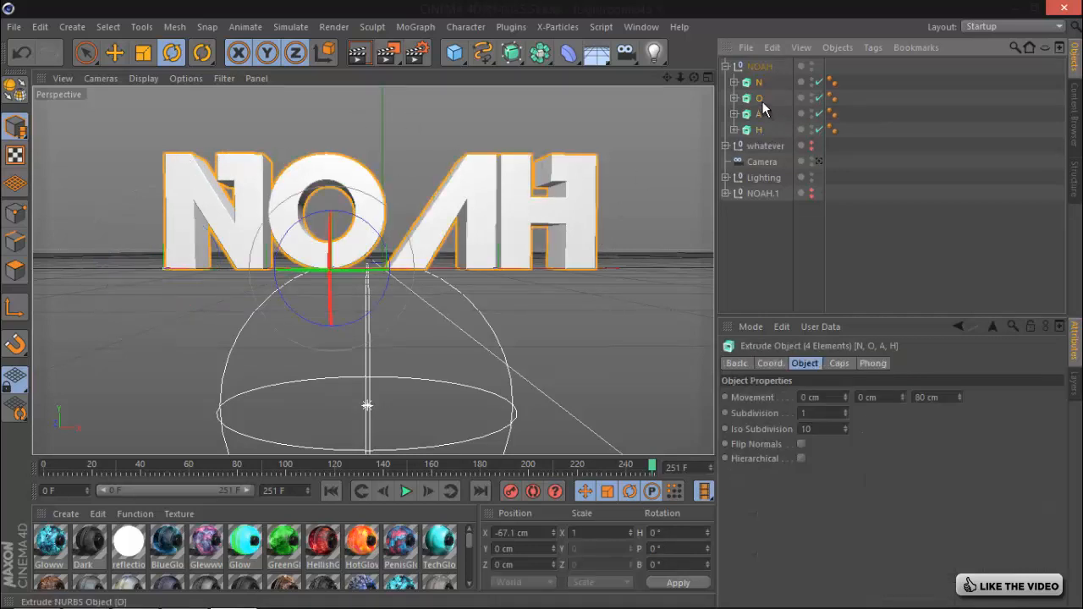
pyautogui.rightClick(762, 101)
pyautogui.click(811, 293)
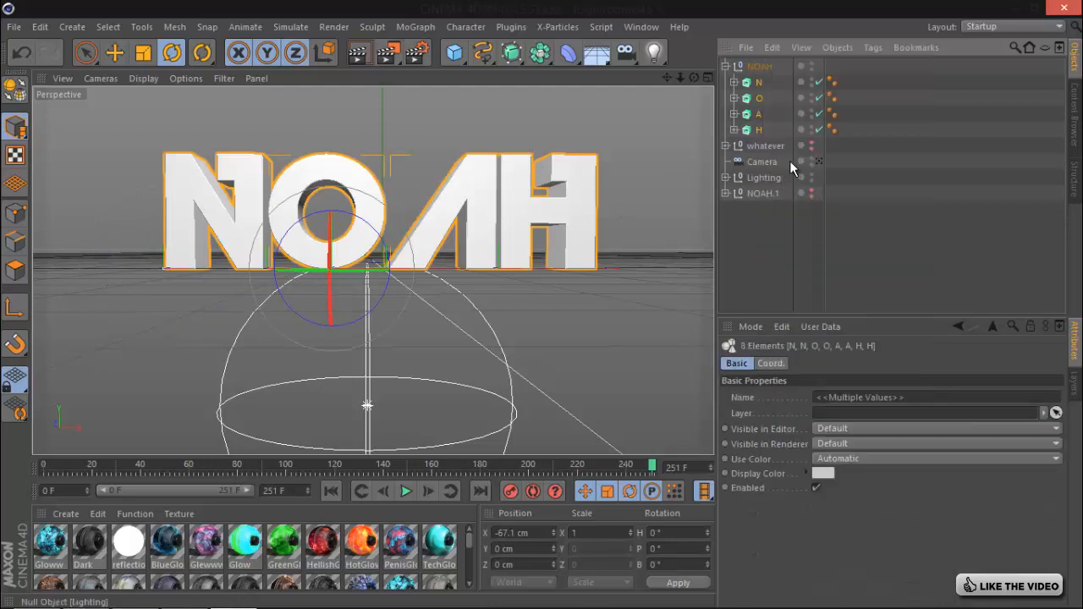
pyautogui.press('c')
# - Select the converted letters' children as well and merge everything into one polygon object with Connect Objects + Delete
pyautogui.rightClick(759, 110)
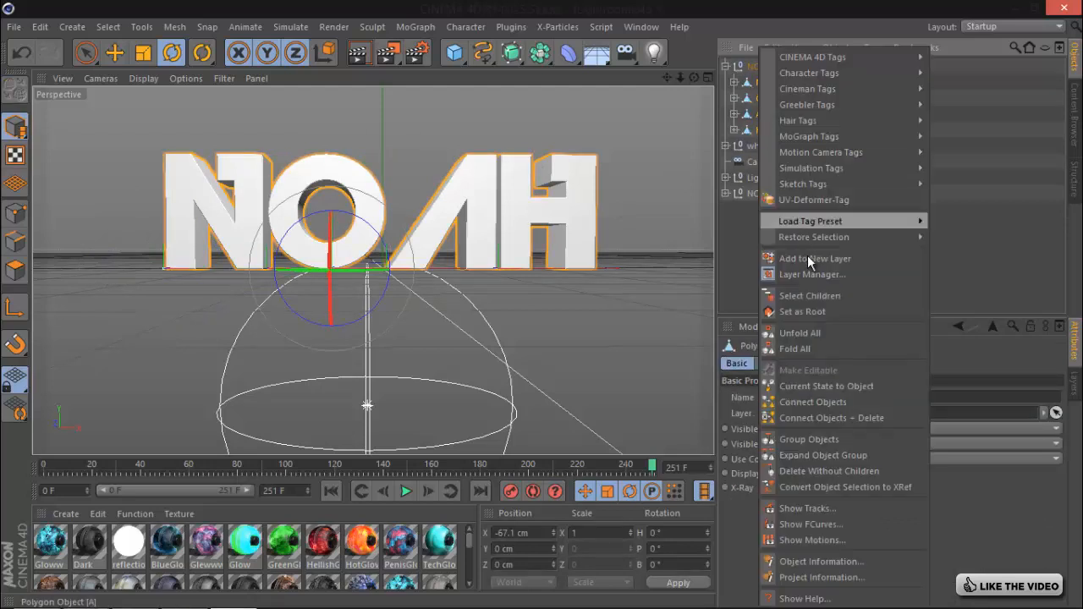
pyautogui.click(813, 291)
pyautogui.rightClick(767, 113)
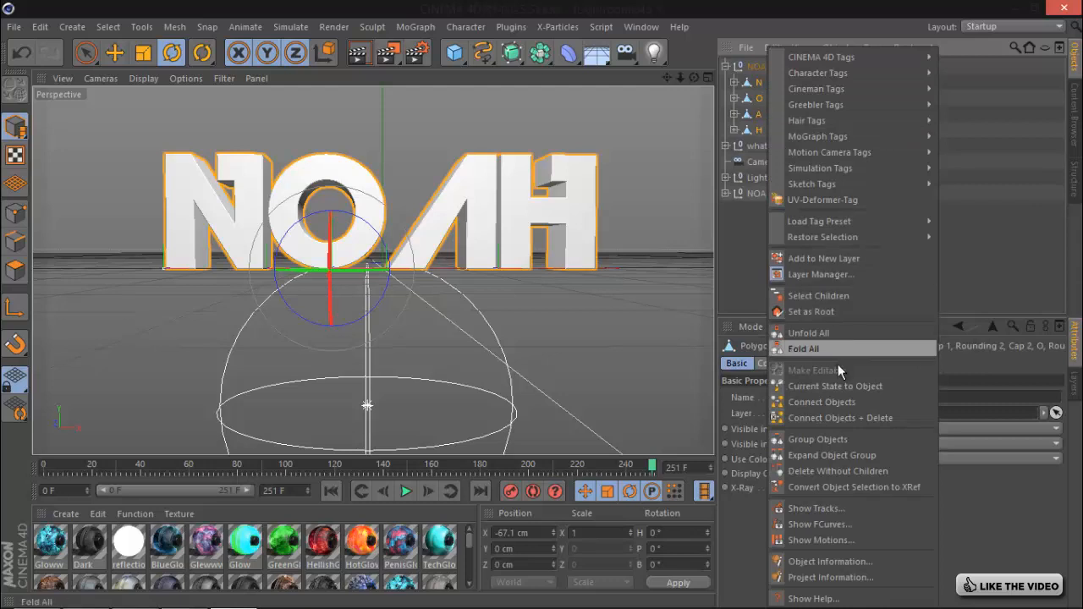
pyautogui.click(851, 417)
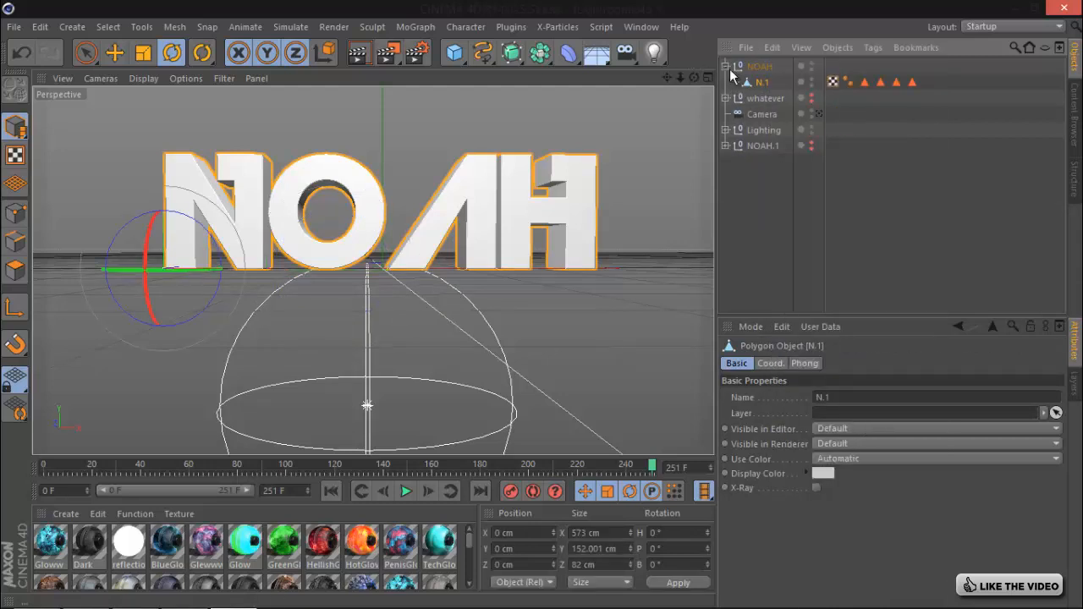
# - Rename the merged polygon object with the first name
pyautogui.doubleClick(762, 82)
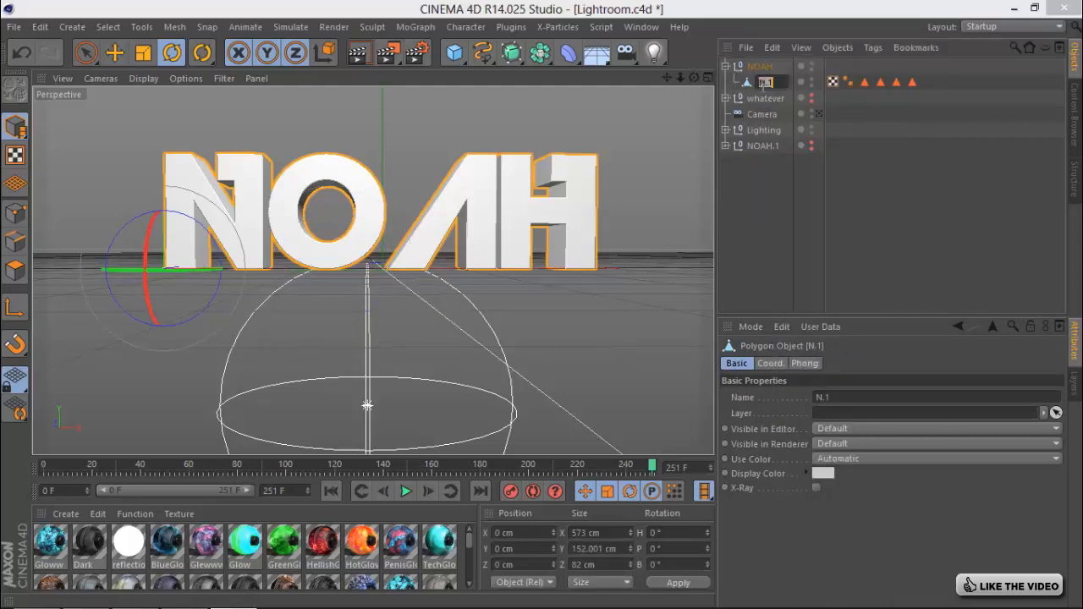
pyautogui.write('noah')
pyautogui.press('Return')
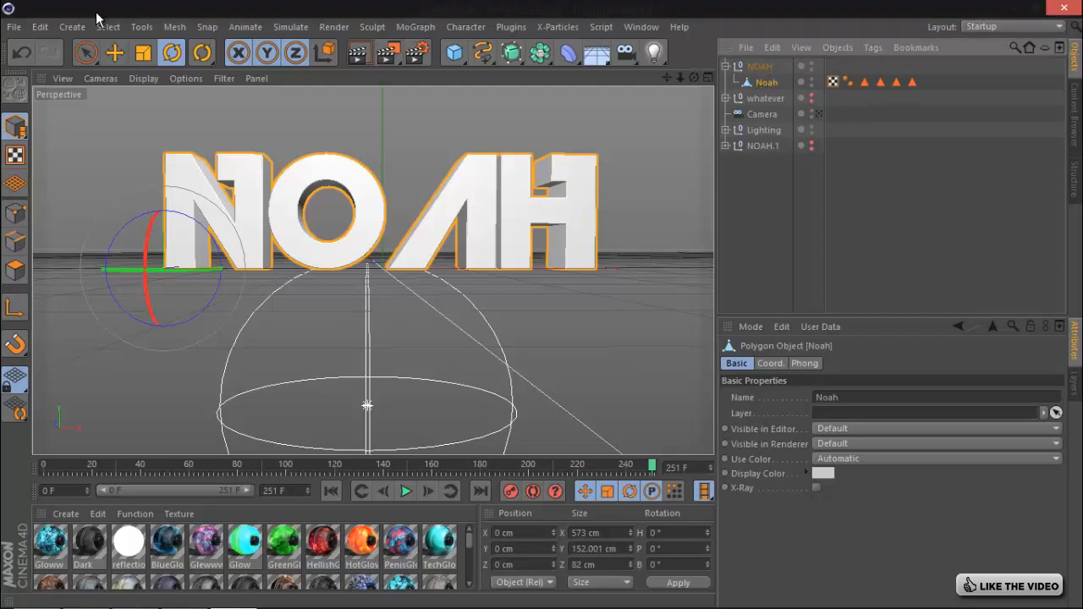
# - In the maximized Front view, select the N's front face in Polygon mode and activate the Knife tool
pyautogui.click(707, 76)
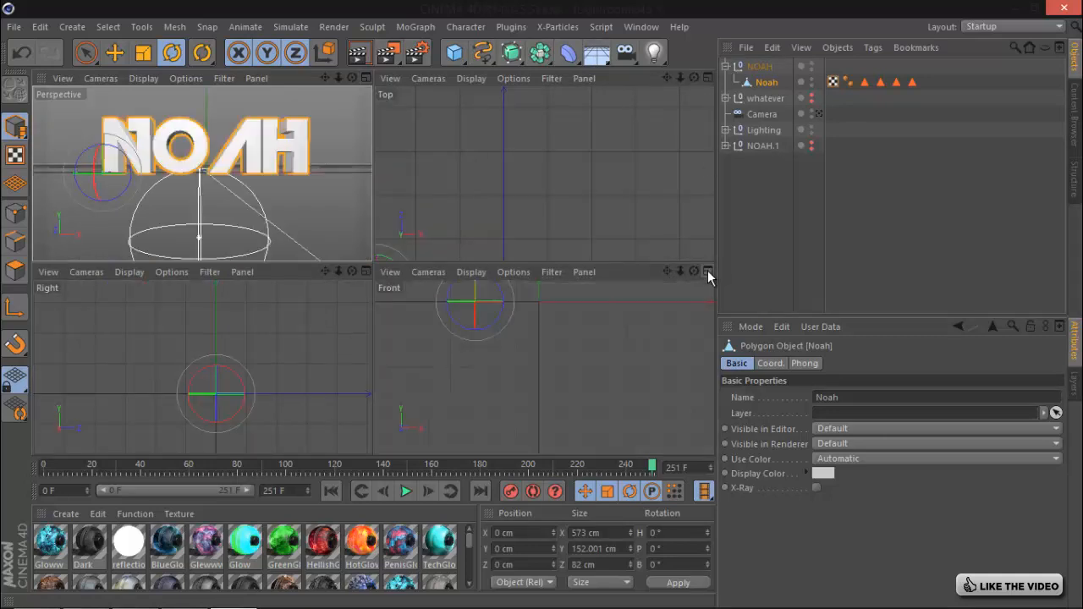
pyautogui.click(707, 270)
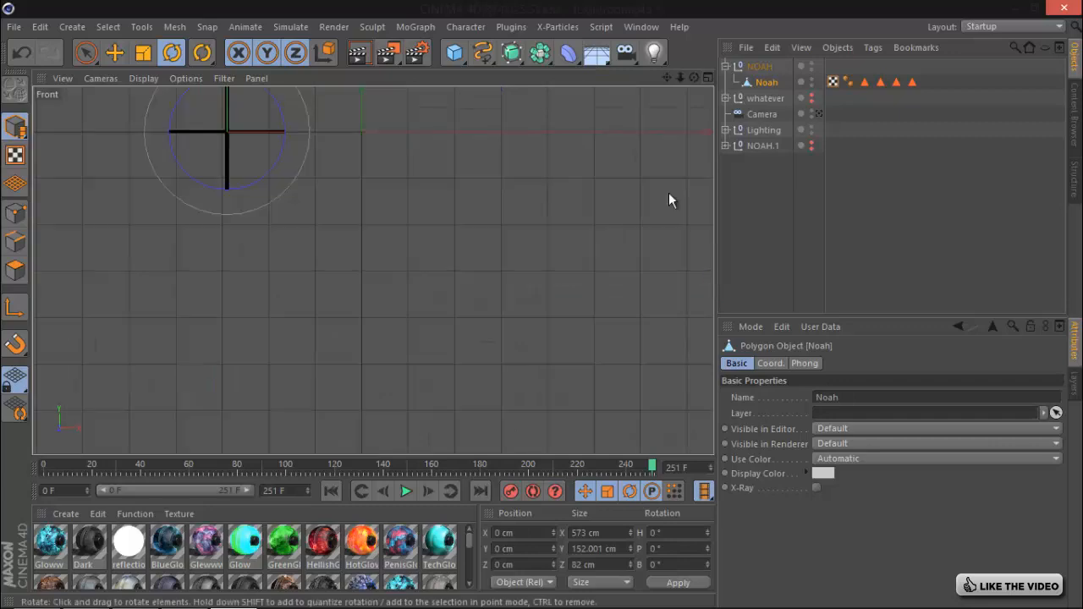
pyautogui.moveTo(667, 77)
pyautogui.mouseDown()
pyautogui.moveTo(709, 206)
pyautogui.moveTo(575, 309)
pyautogui.moveTo(539, 304)
pyautogui.moveTo(663, 111)
pyautogui.mouseUp()
pyautogui.click(85, 53)
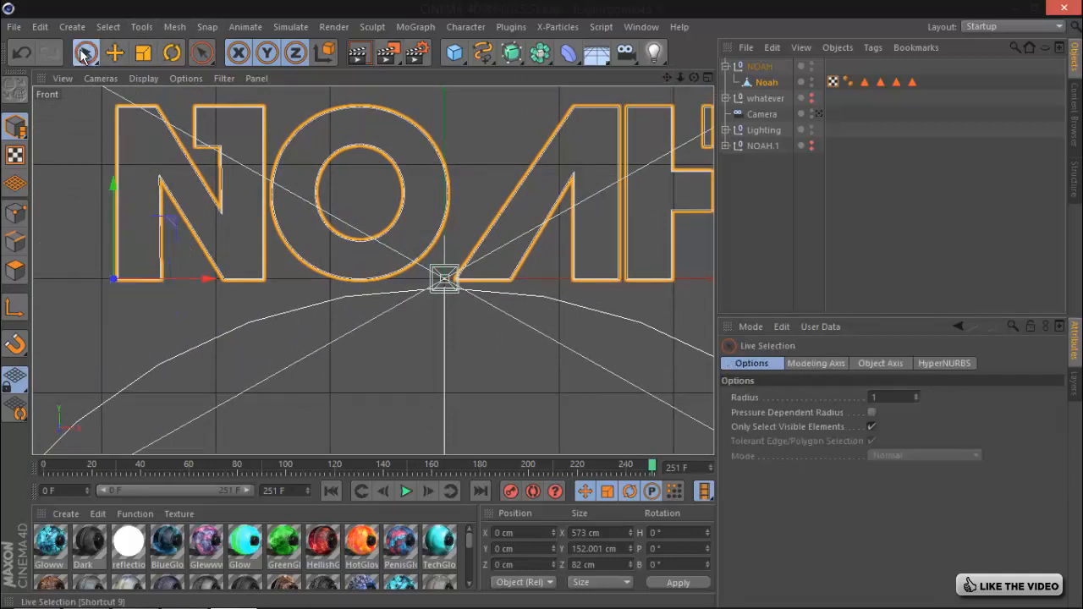
pyautogui.click(16, 270)
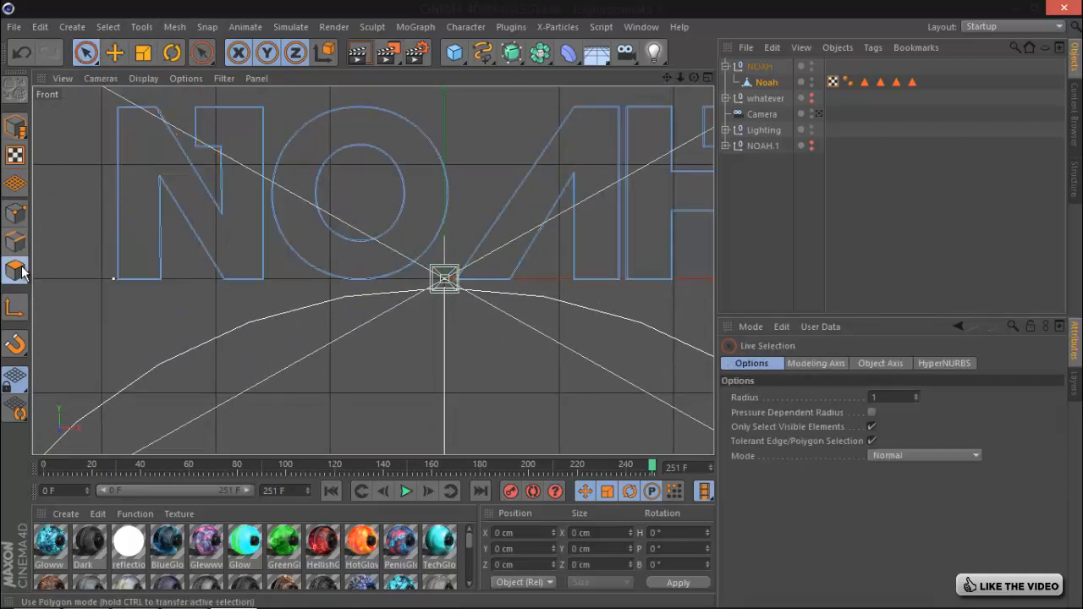
pyautogui.click(188, 228)
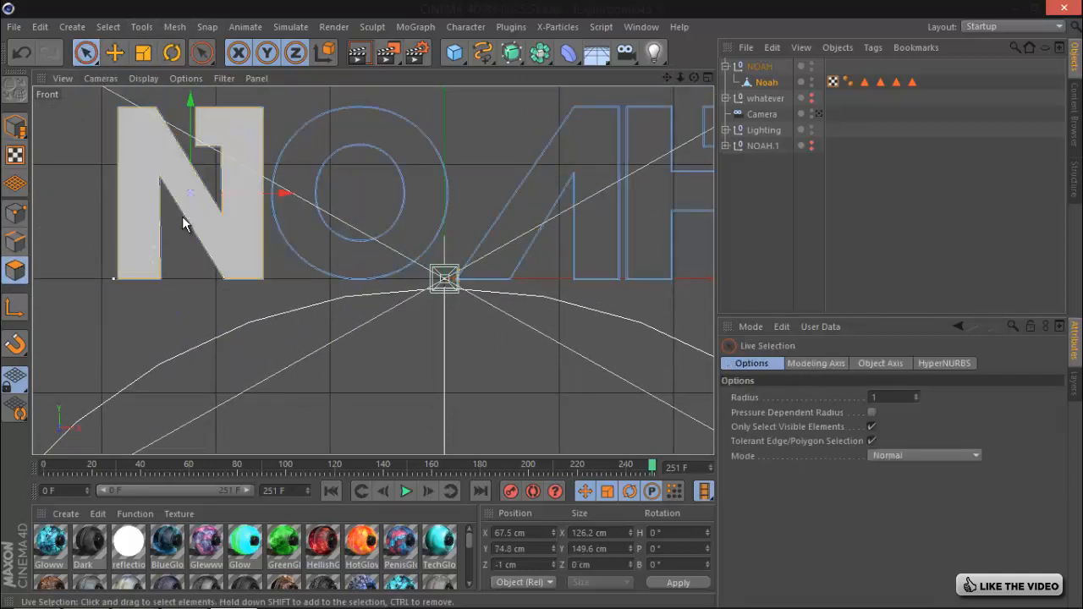
pyautogui.rightClick(182, 222)
pyautogui.click(211, 176)
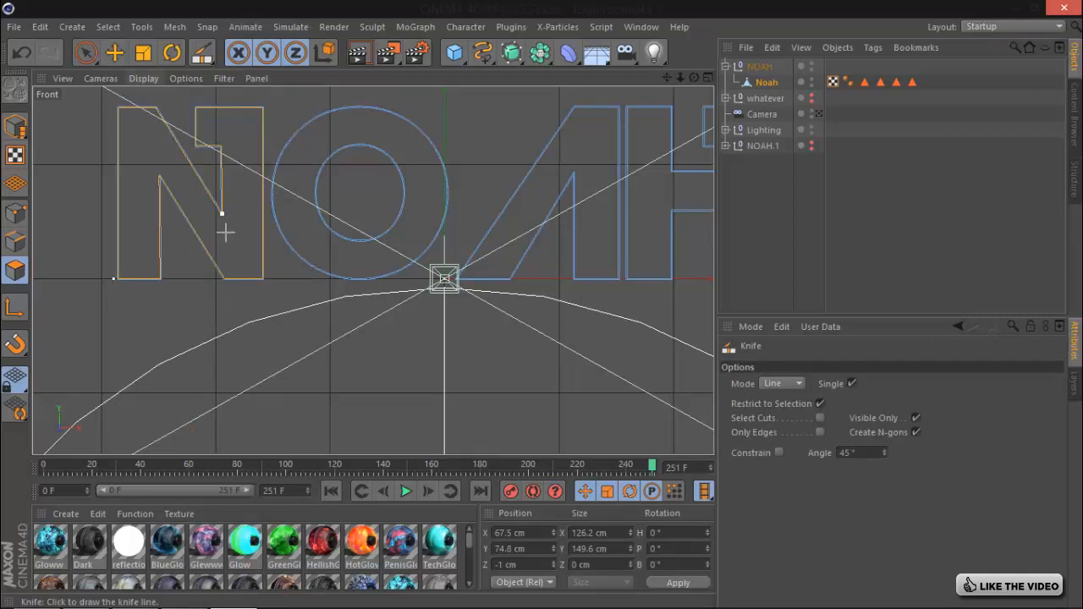
pyautogui.click(160, 175)
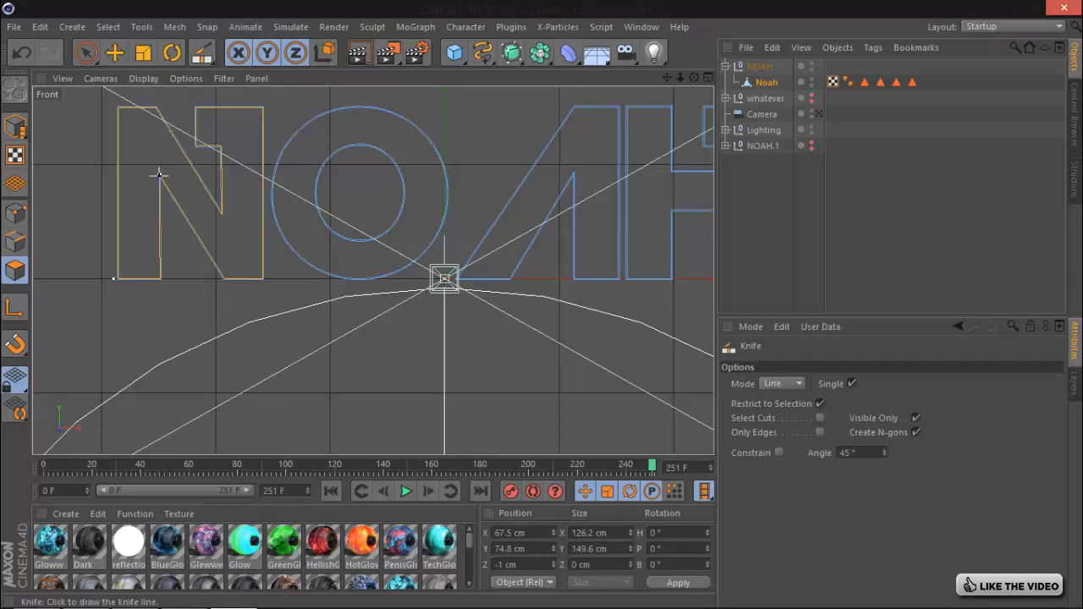
pyautogui.click(88, 156)
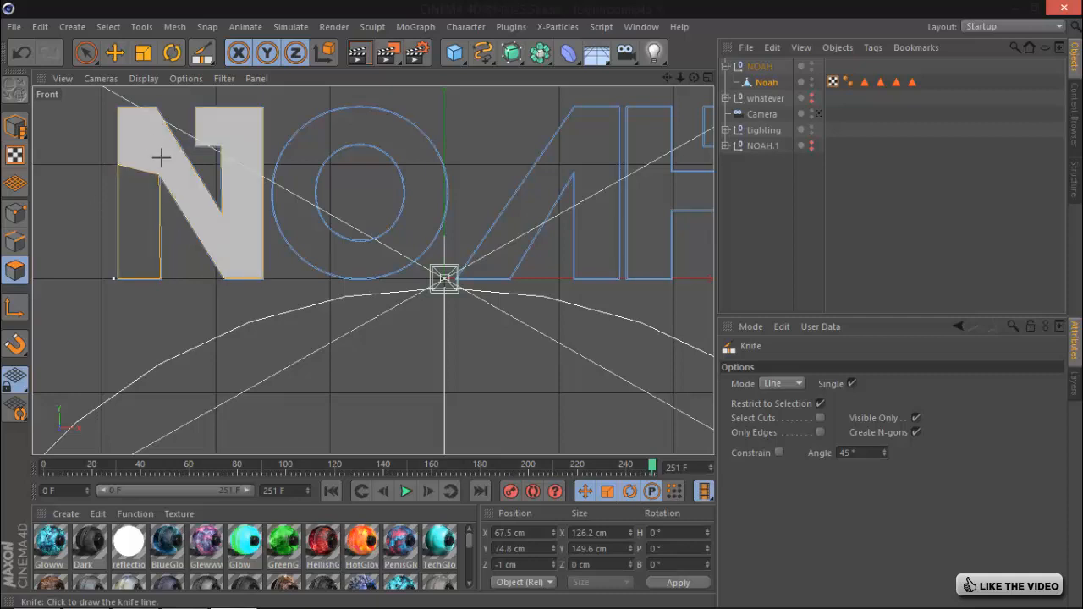
pyautogui.hotkey('ctrl', 'z')
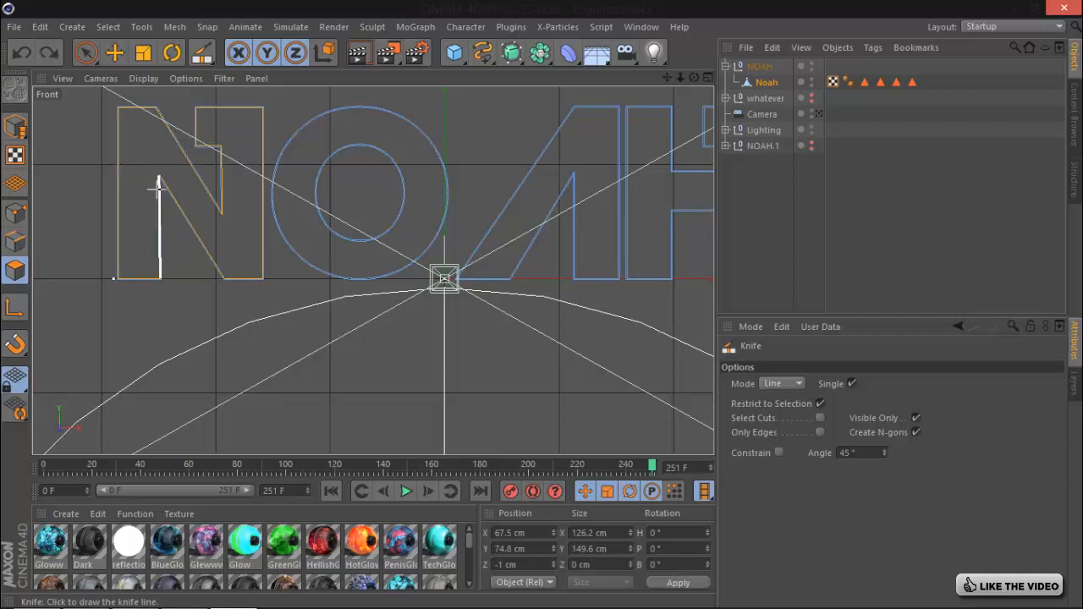
# - Knife the N's front face vertically from the left stem's inner corner past the top, and horizontally from the right inner corner past the right edge
pyautogui.moveTo(158, 175); pyautogui.dragTo(155, 70)
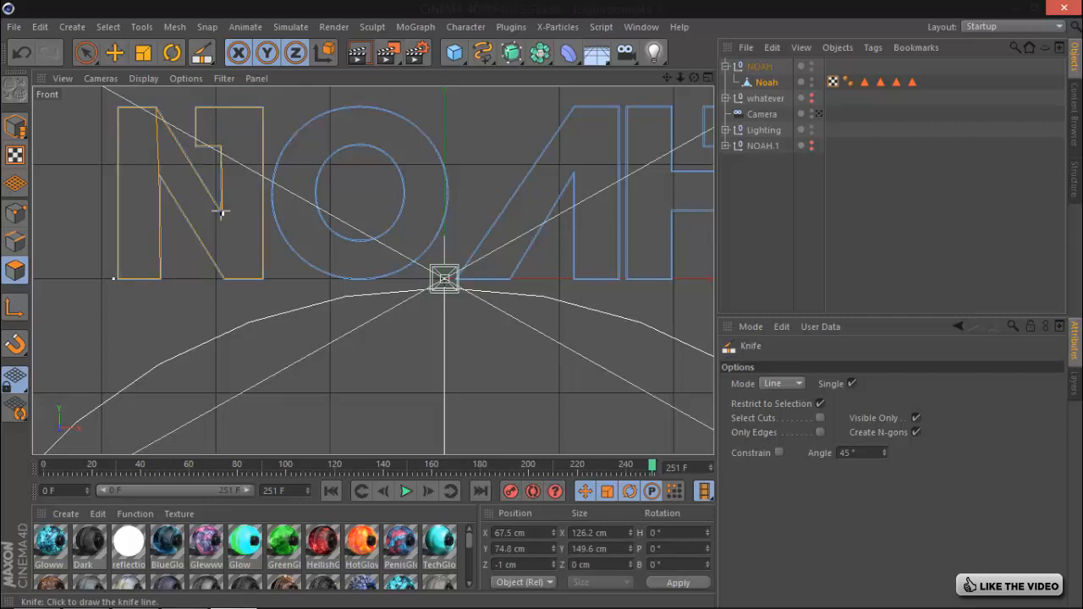
pyautogui.moveTo(222, 213); pyautogui.dragTo(293, 214)
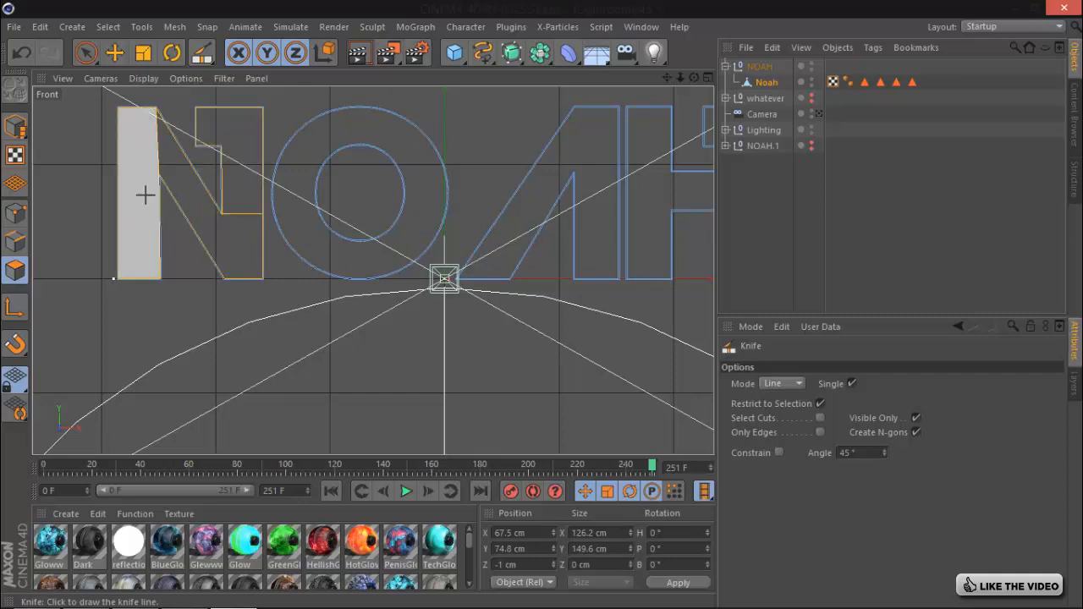
# - Select the O's front face and knife it across the ring, once at the upper right and once at the lower right
pyautogui.click(86, 53)
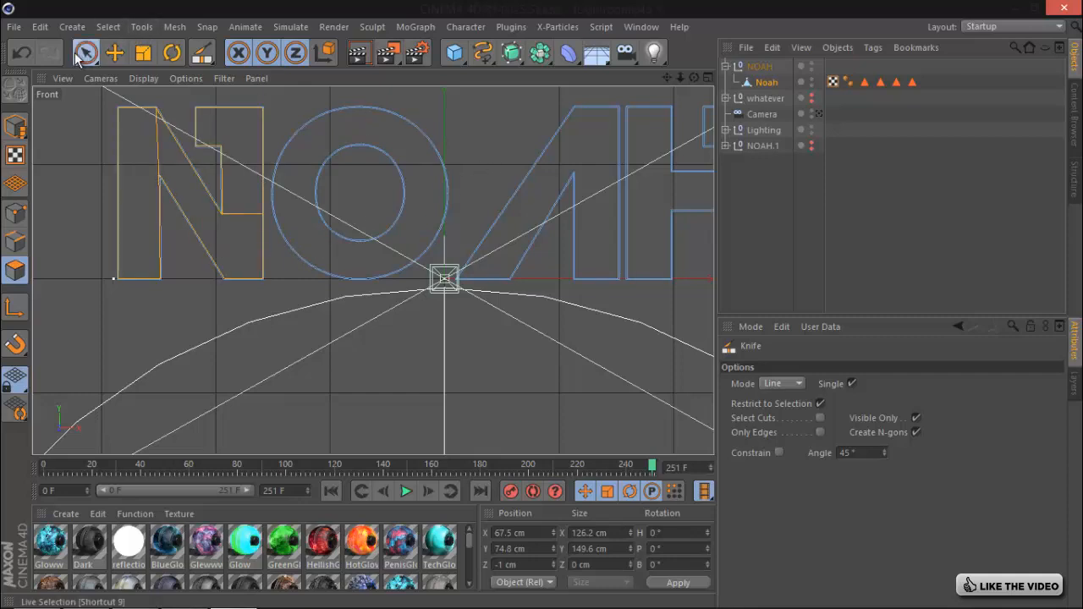
pyautogui.click(400, 193)
pyautogui.rightClick(397, 307)
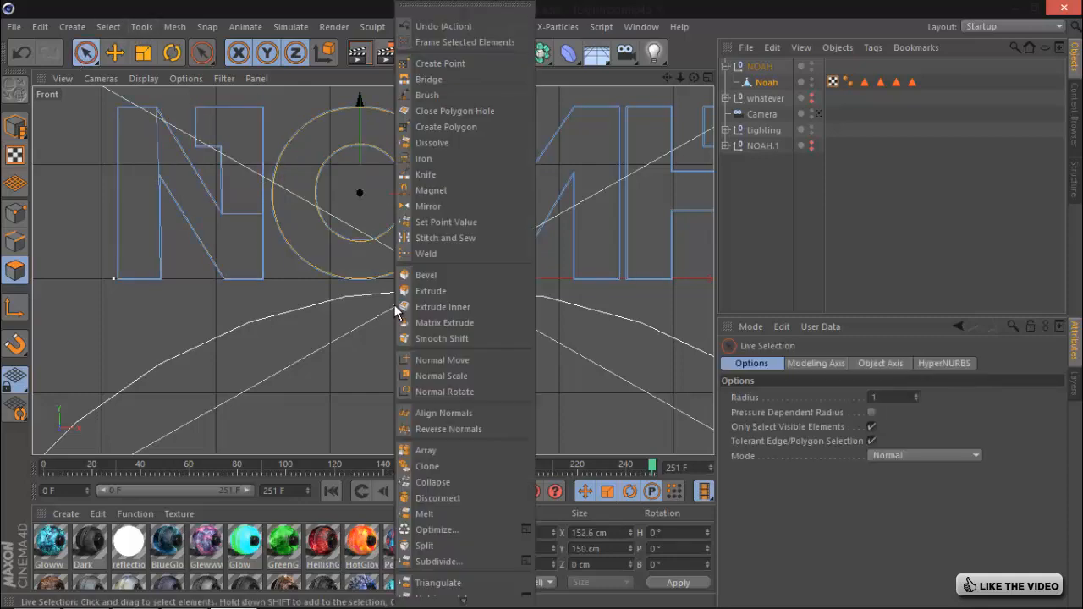
pyautogui.click(427, 176)
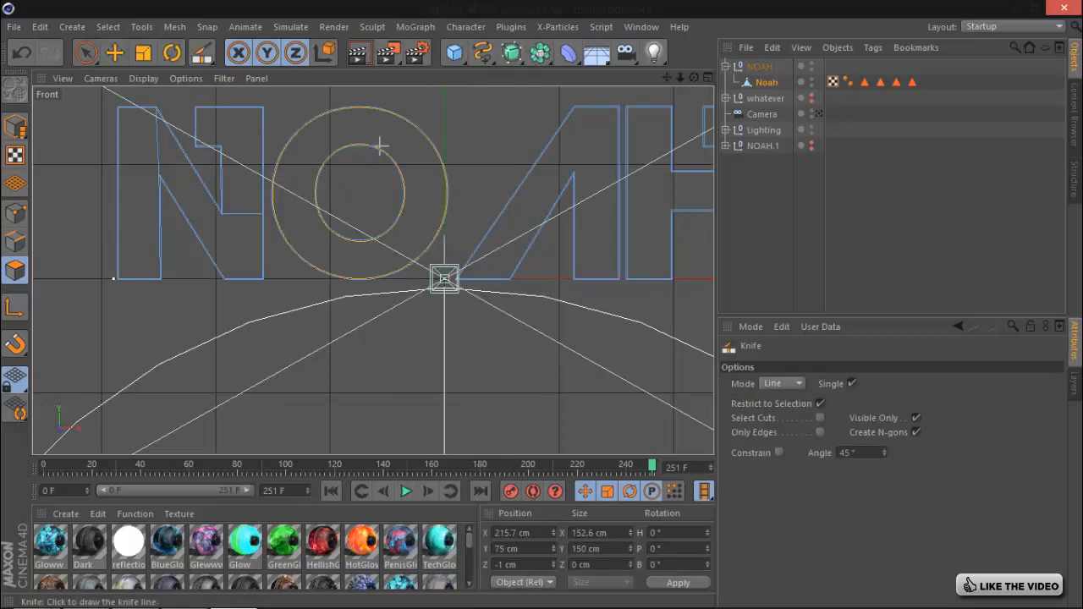
pyautogui.moveTo(371, 147); pyautogui.dragTo(396, 83)
pyautogui.hotkey('ctrl', 'z')
# - Select the A's front face and knife it vertically from the inner corner up past the top edge
pyautogui.moveTo(668, 77); pyautogui.dragTo(557, 77)
pyautogui.click(84, 56)
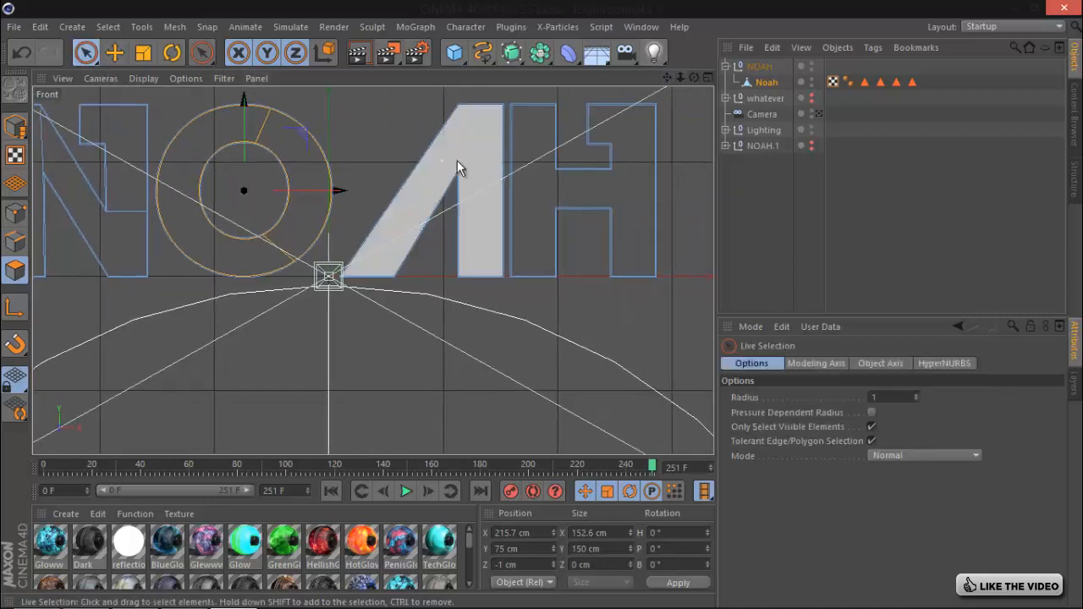
pyautogui.rightClick(490, 307)
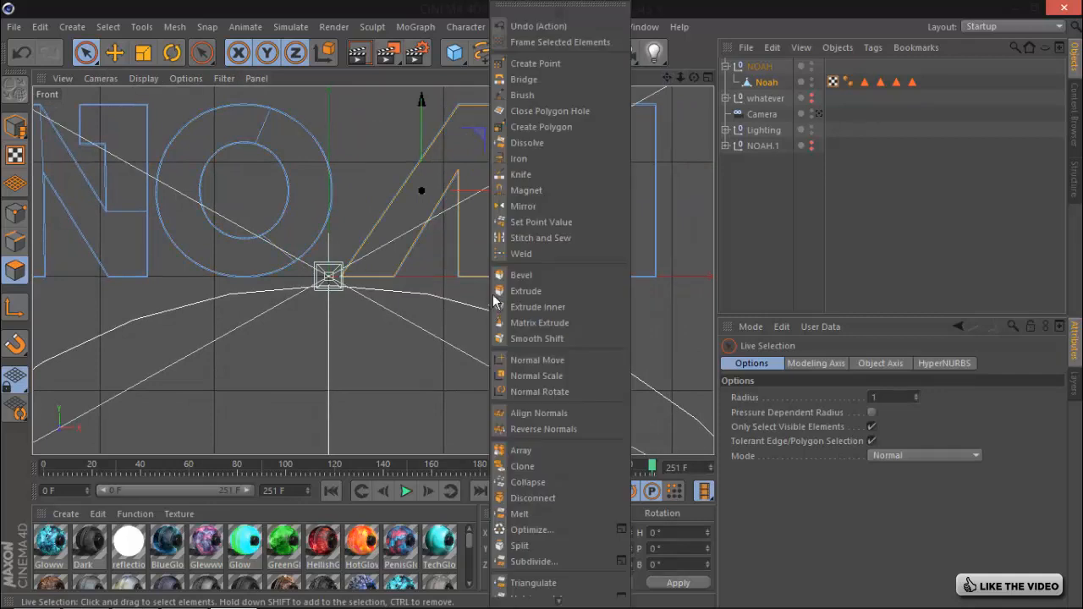
pyautogui.click(520, 175)
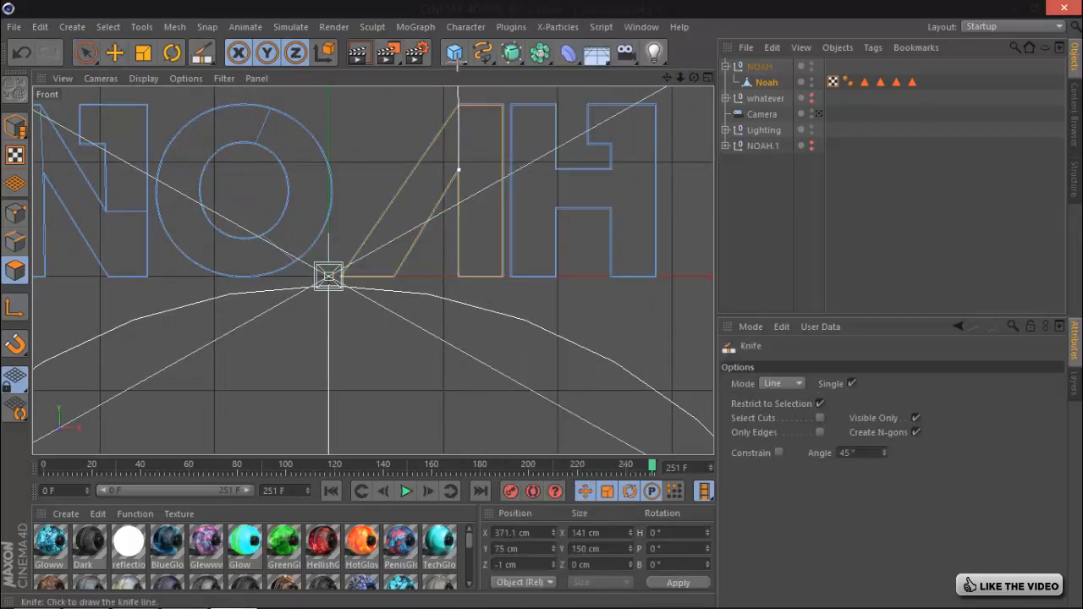
pyautogui.moveTo(457, 64); pyautogui.dragTo(458, 71)
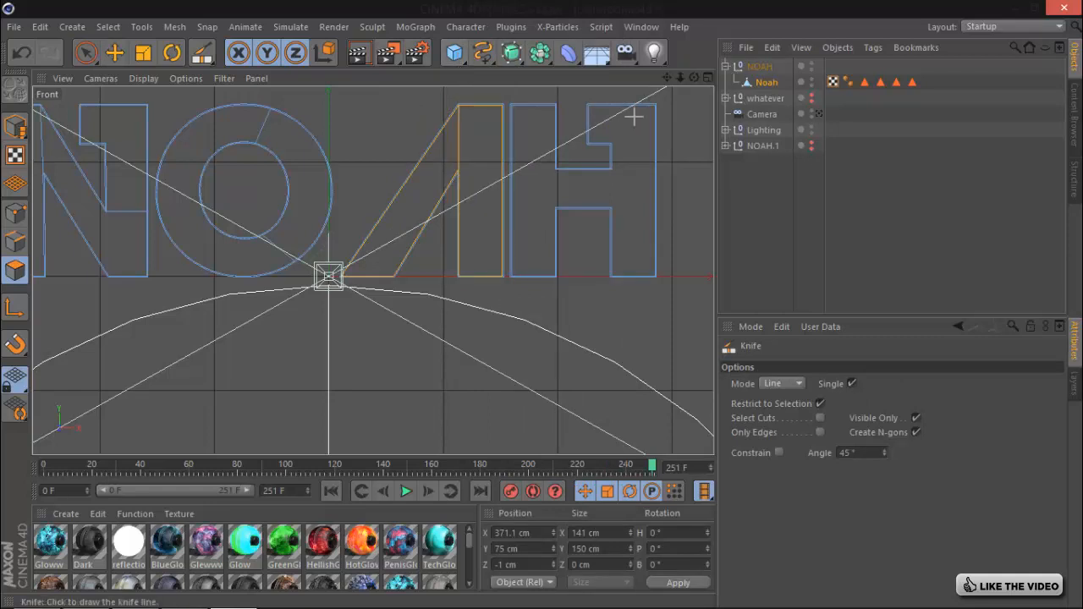
# - Select the H's front face and knife it vertically between left stem and crossbar, and horizontally across the right stem at the crossbar's upper edge
pyautogui.moveTo(667, 77); pyautogui.dragTo(665, 79)
pyautogui.moveTo(524, 305); pyautogui.dragTo(536, 306)
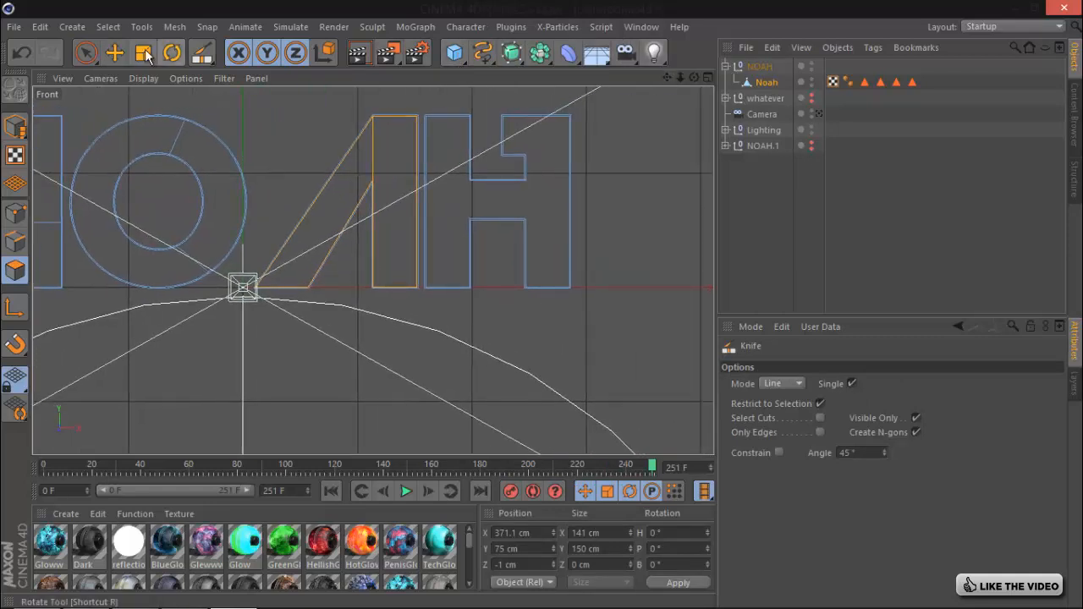
pyautogui.click(86, 53)
pyautogui.click(480, 269)
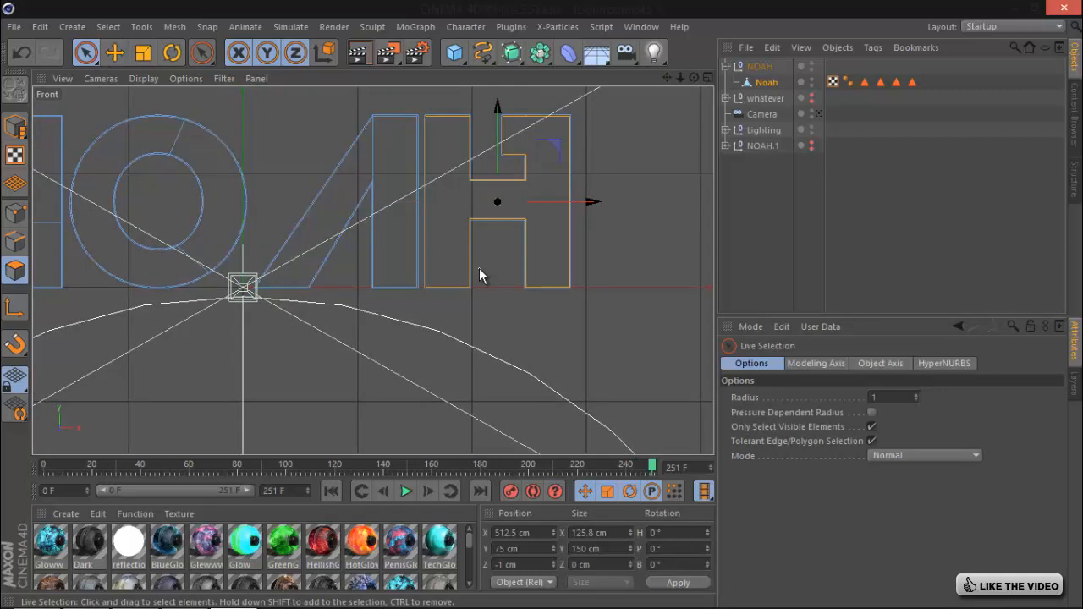
pyautogui.rightClick(479, 268)
pyautogui.click(521, 174)
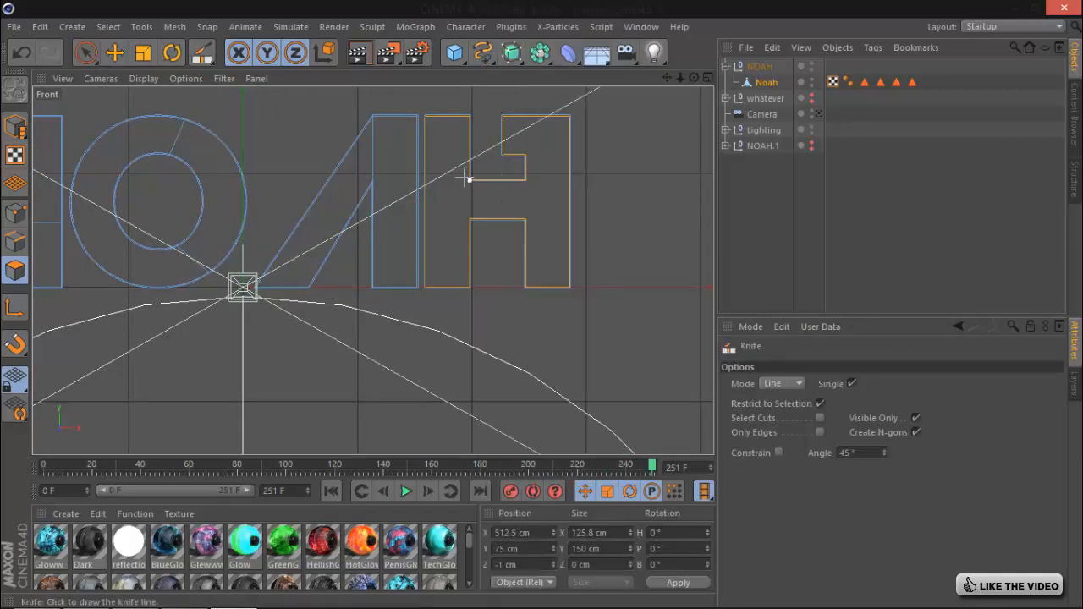
pyautogui.moveTo(464, 180); pyautogui.dragTo(468, 218)
pyautogui.moveTo(549, 179); pyautogui.dragTo(604, 180)
# - Return to the maximized Perspective view and inspect the cuts on the letters up close
pyautogui.click(708, 77)
pyautogui.click(366, 78)
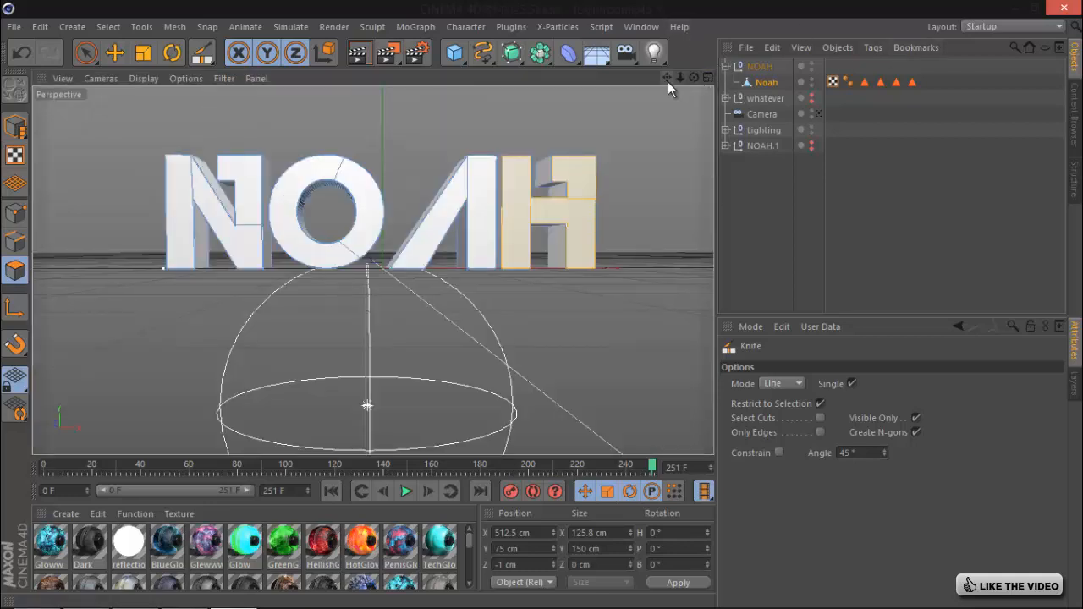
pyautogui.moveTo(668, 79)
pyautogui.mouseDown()
pyautogui.moveTo(545, 307)
pyautogui.moveTo(677, 77)
pyautogui.moveTo(542, 305)
pyautogui.moveTo(667, 78)
pyautogui.mouseUp()
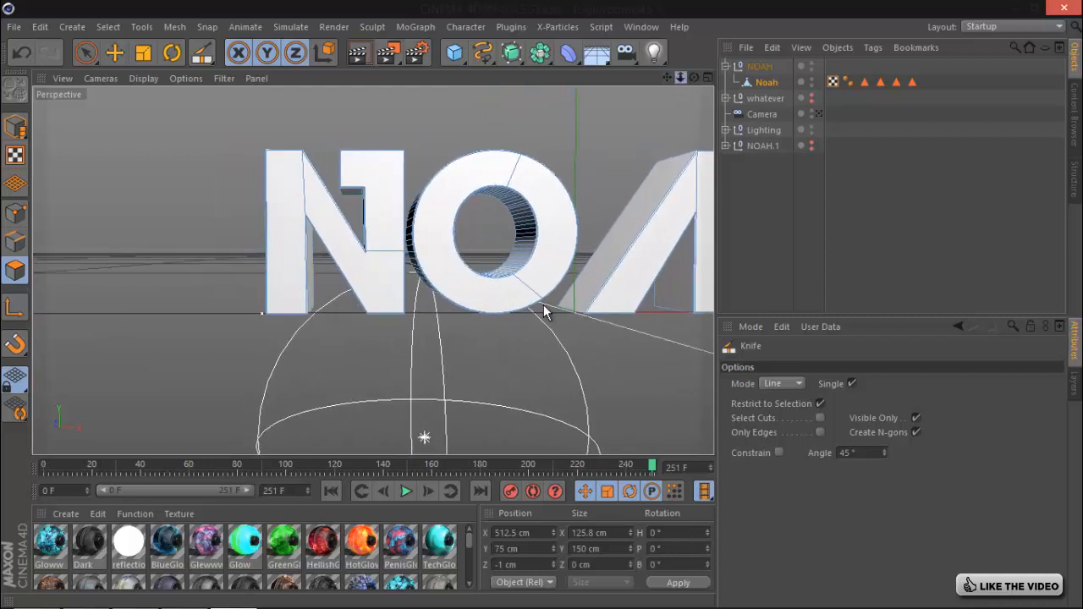
# - Select the front polygon of the N's left stem with Live Selection
pyautogui.moveTo(544, 304); pyautogui.dragTo(668, 78)
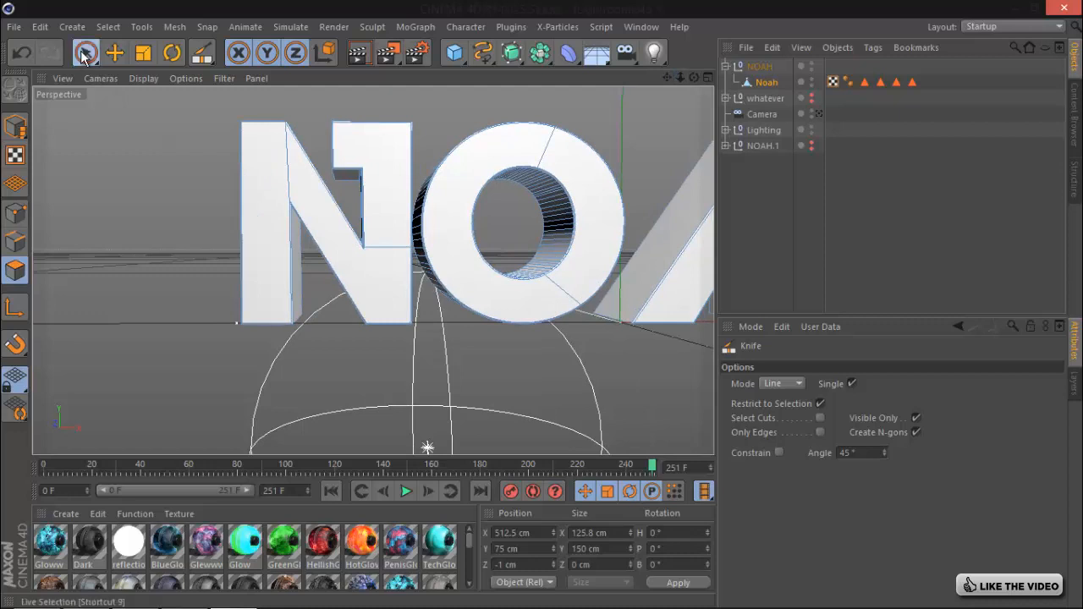
pyautogui.click(85, 53)
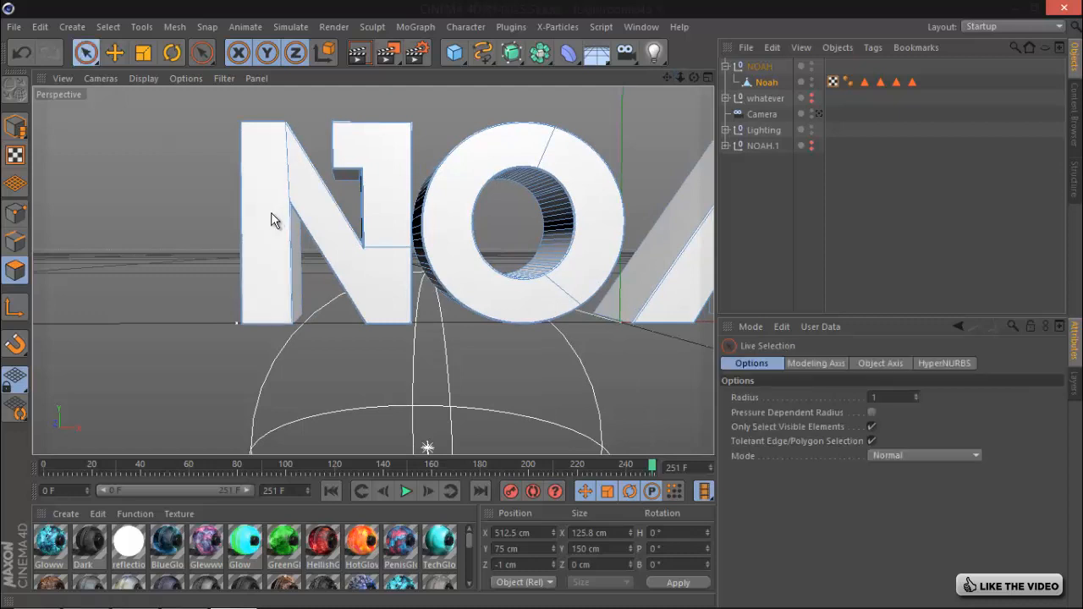
pyautogui.click(275, 218)
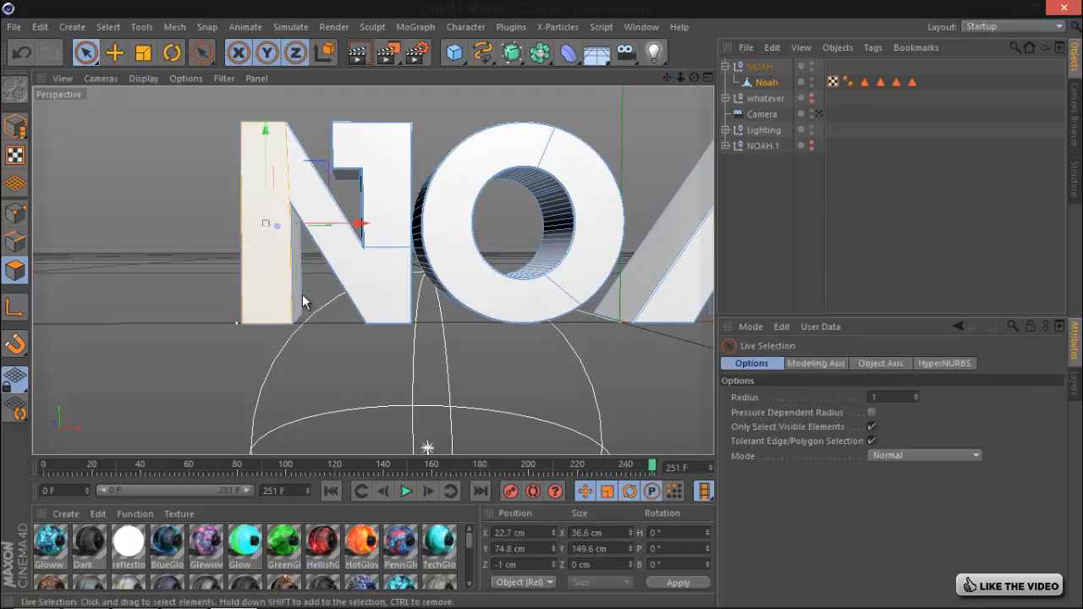
pyautogui.rightClick(324, 326)
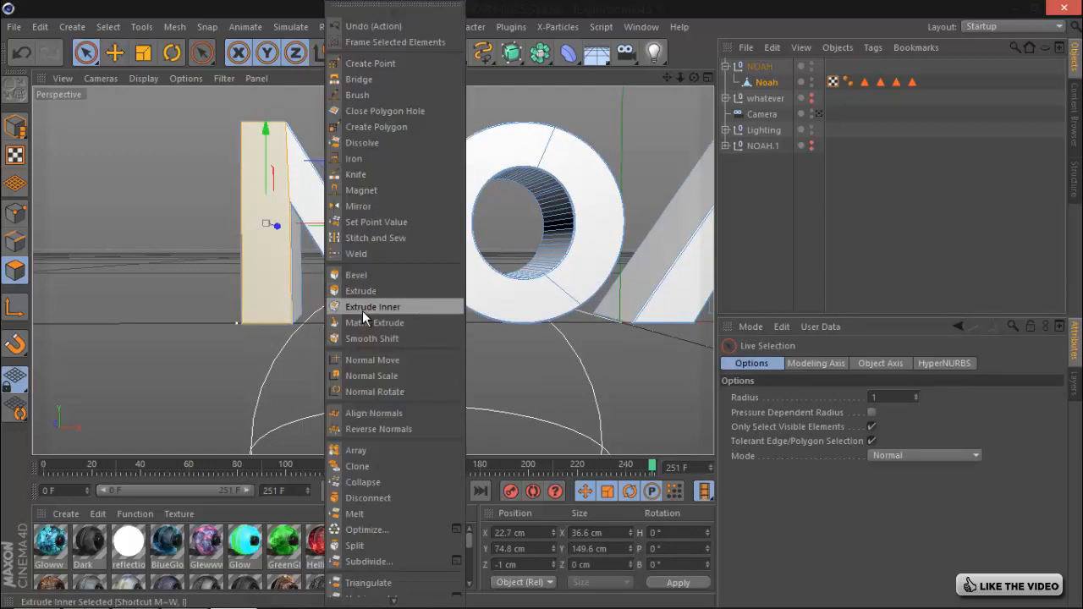
pyautogui.click(362, 308)
pyautogui.moveTo(541, 311); pyautogui.dragTo(544, 305)
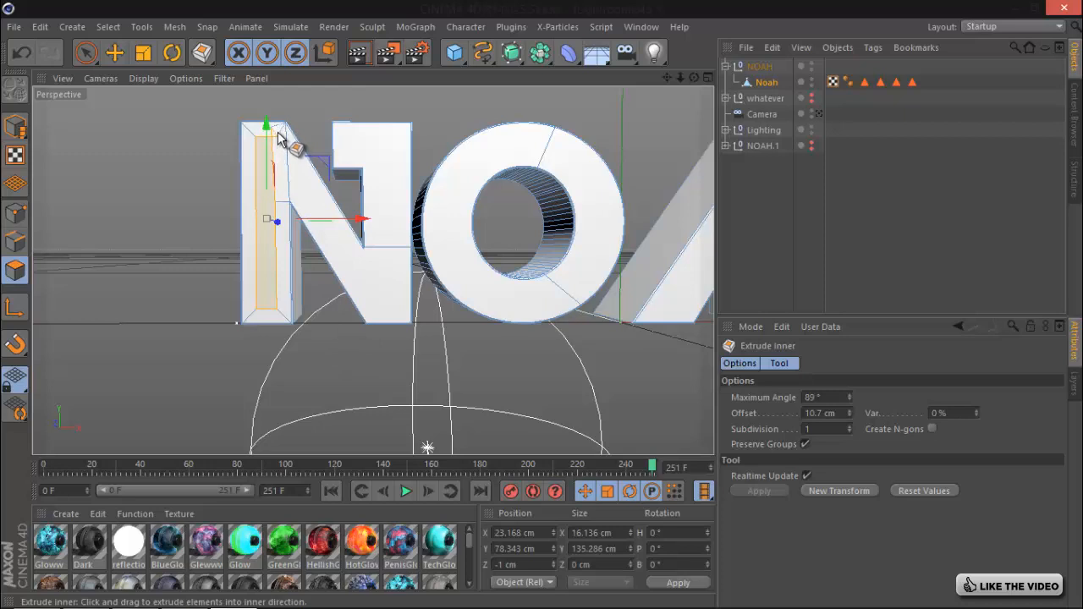
pyautogui.rightClick(310, 342)
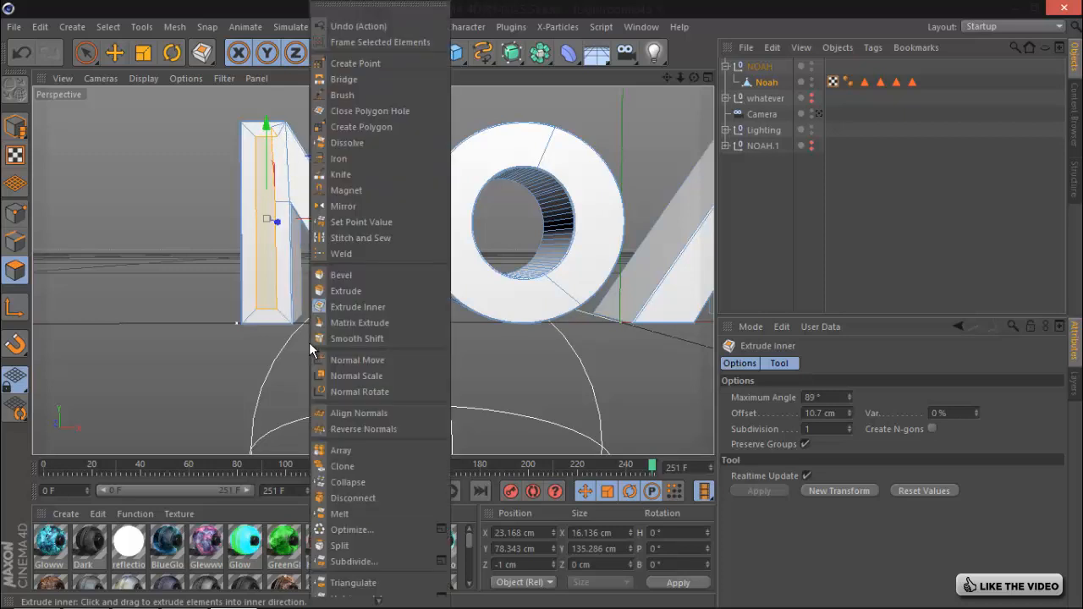
pyautogui.click(357, 290)
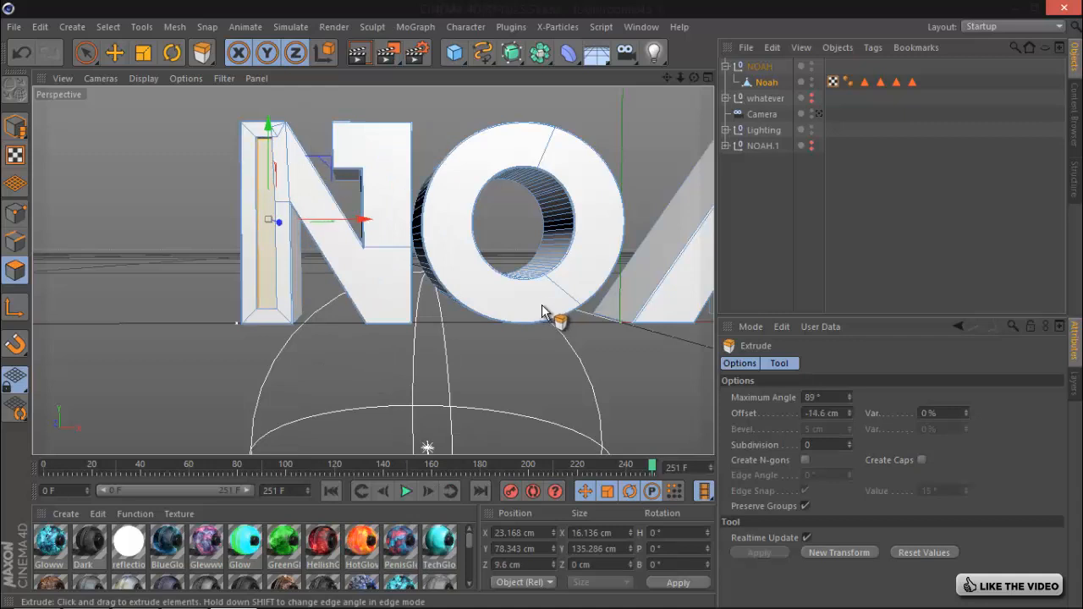
pyautogui.moveTo(543, 306); pyautogui.dragTo(543, 308)
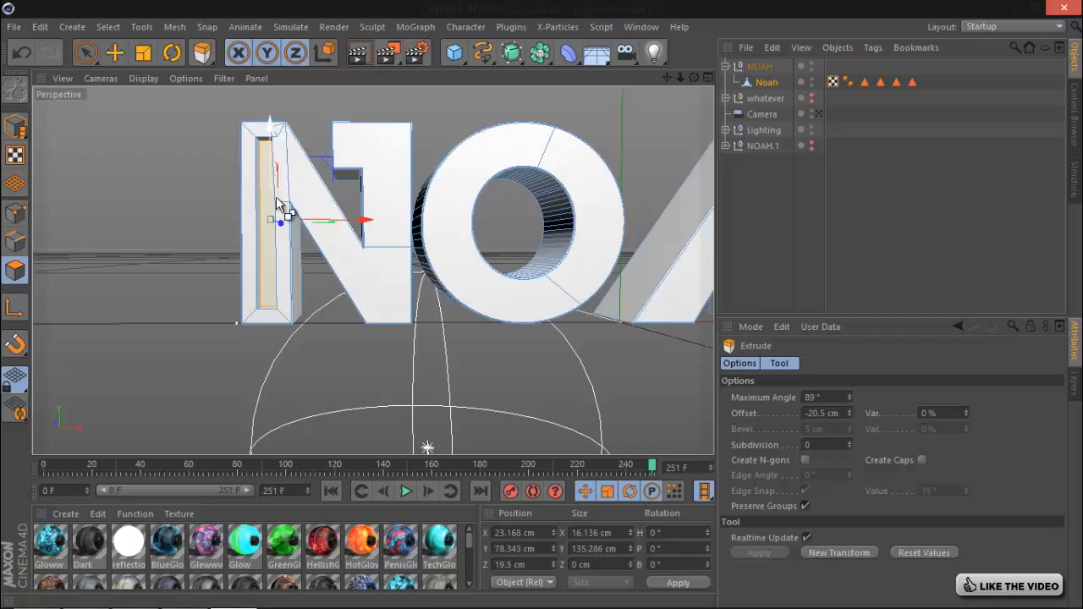
pyautogui.hotkey('ctrl', 'z')
pyautogui.hotkey('ctrl', 'z')
# - Inset the front face of the N's left stem by about 1.5 cm and extrude it inward about 21.2 cm
pyautogui.rightClick(313, 323)
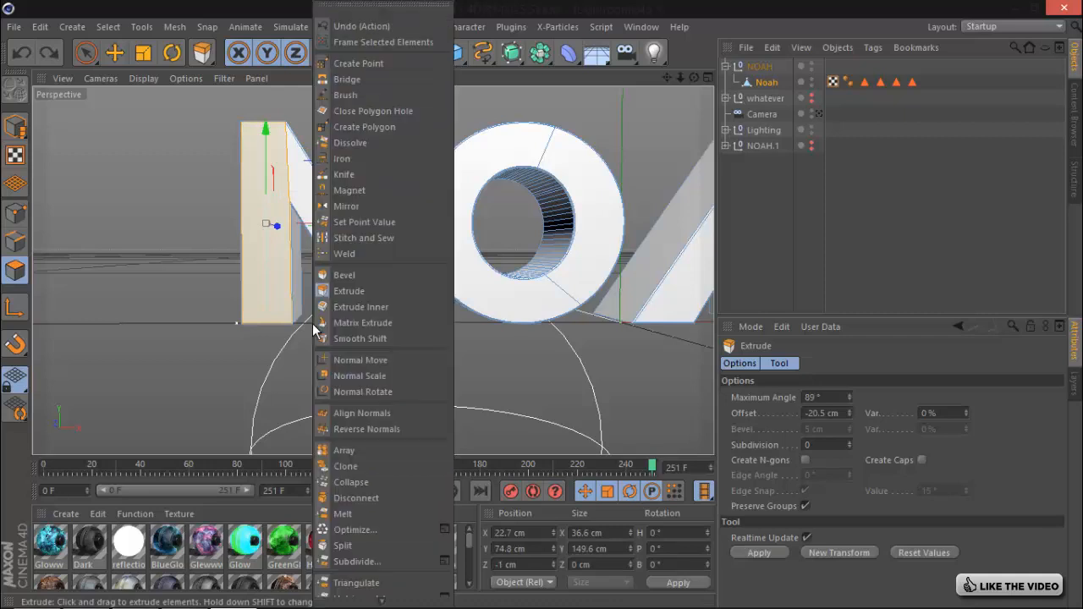
pyautogui.click(350, 295)
pyautogui.moveTo(543, 312); pyautogui.dragTo(543, 313)
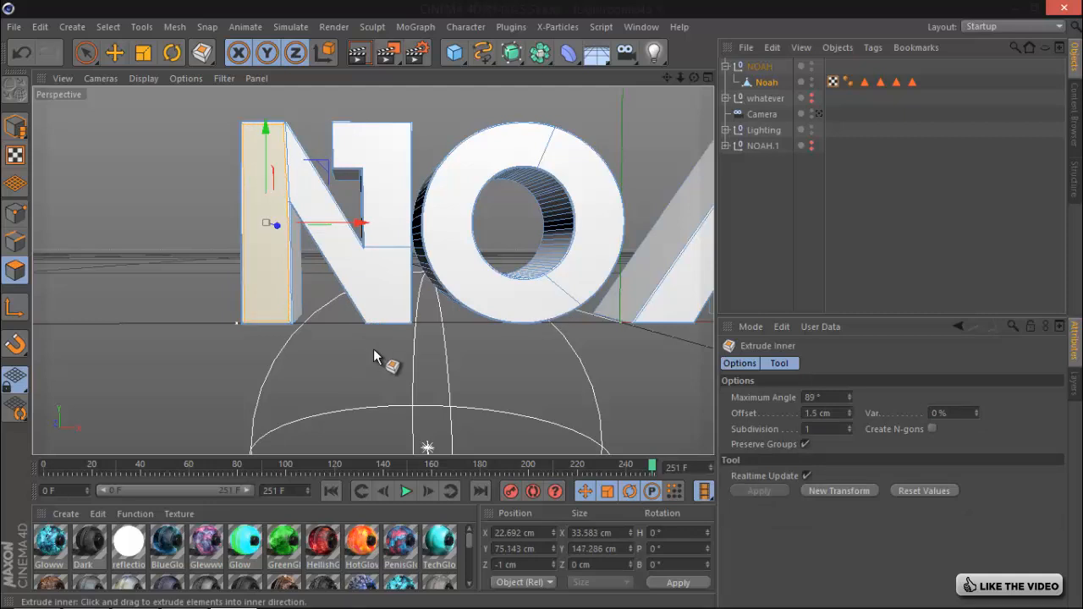
pyautogui.rightClick(373, 349)
pyautogui.click(419, 288)
pyautogui.moveTo(543, 311); pyautogui.dragTo(400, 352)
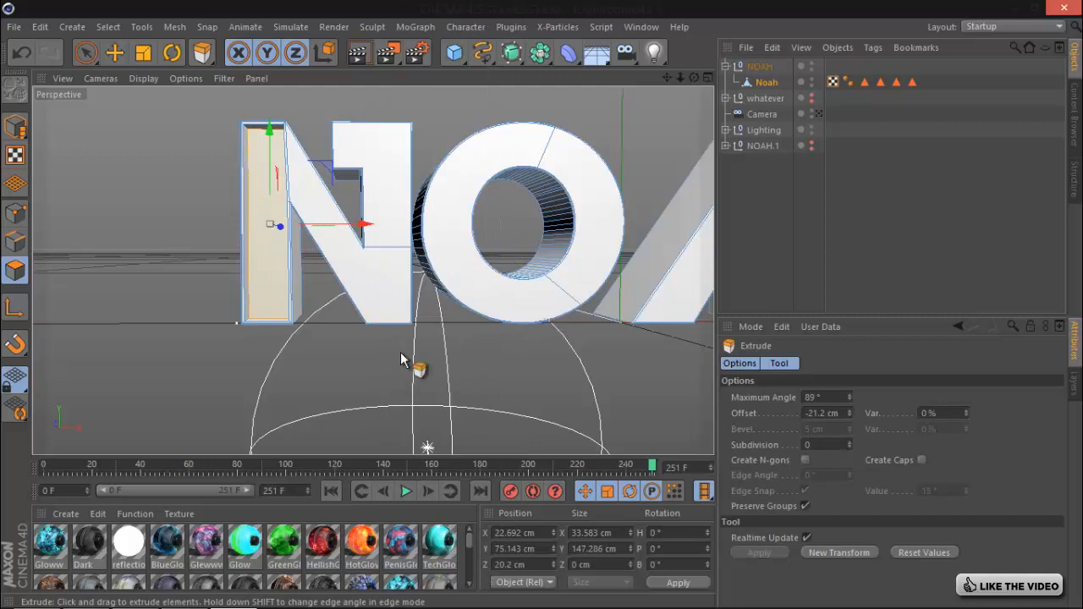
# - Inset the N's diagonal front face by about 2.5 cm and extrude it outward about 3.4 cm
pyautogui.click(378, 269)
pyautogui.rightClick(361, 373)
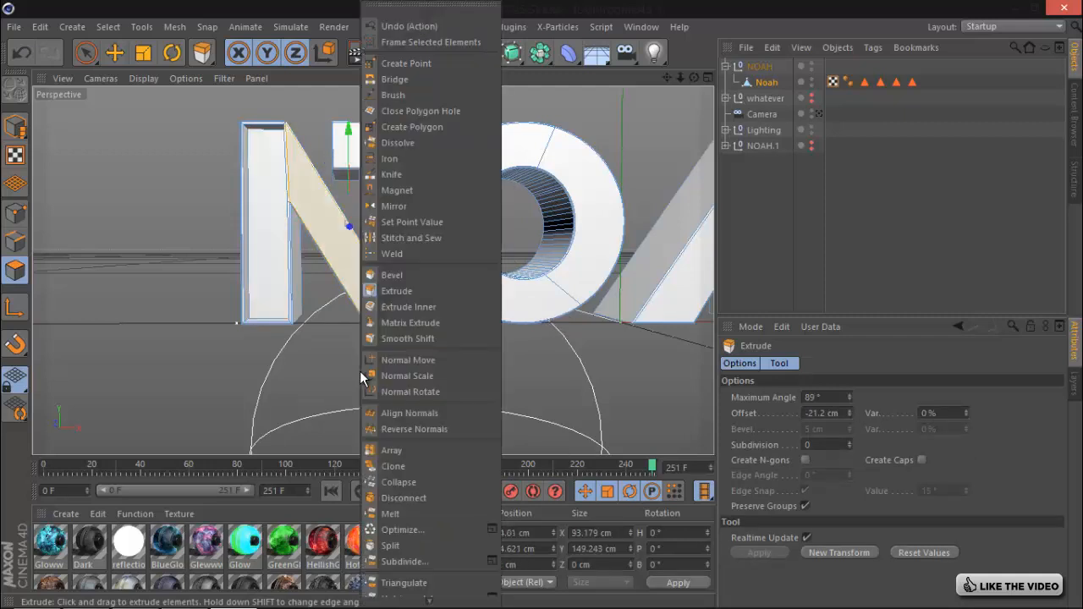
pyautogui.click(393, 307)
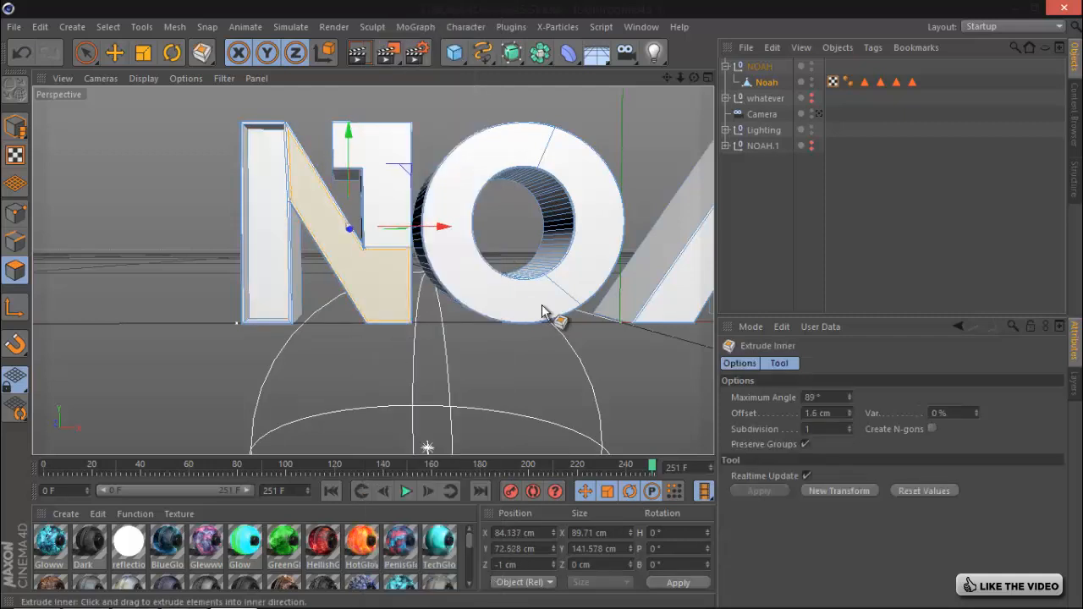
pyautogui.moveTo(542, 311); pyautogui.dragTo(543, 311)
pyautogui.rightClick(544, 312)
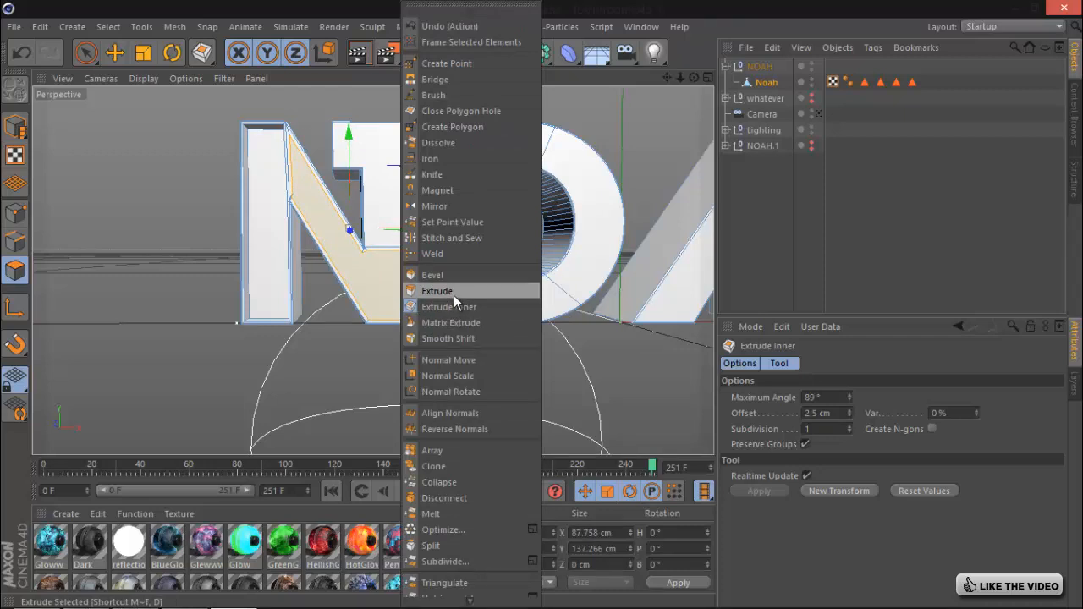
pyautogui.click(453, 291)
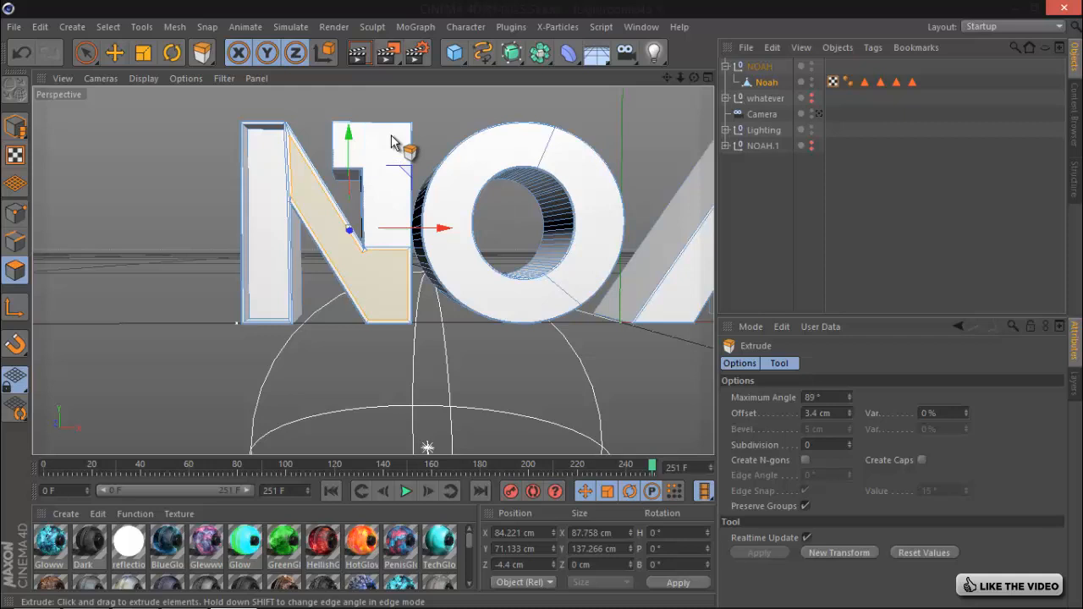
# - Select the upper front face of the N's right stem, inset it about 3.3 cm and extrude it inward about 5.8 cm
pyautogui.click(86, 53)
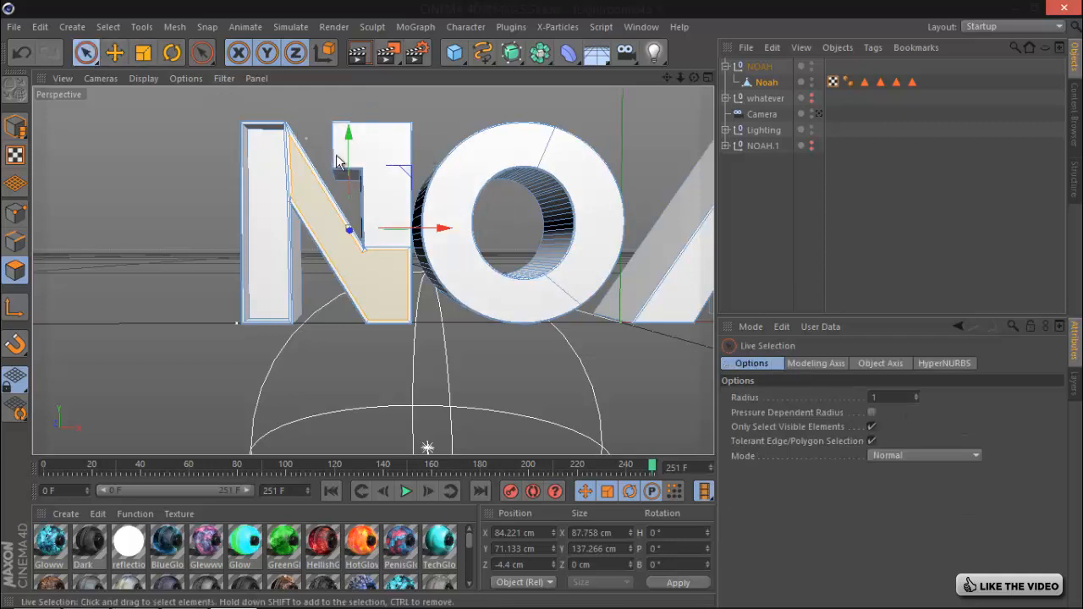
pyautogui.click(389, 146)
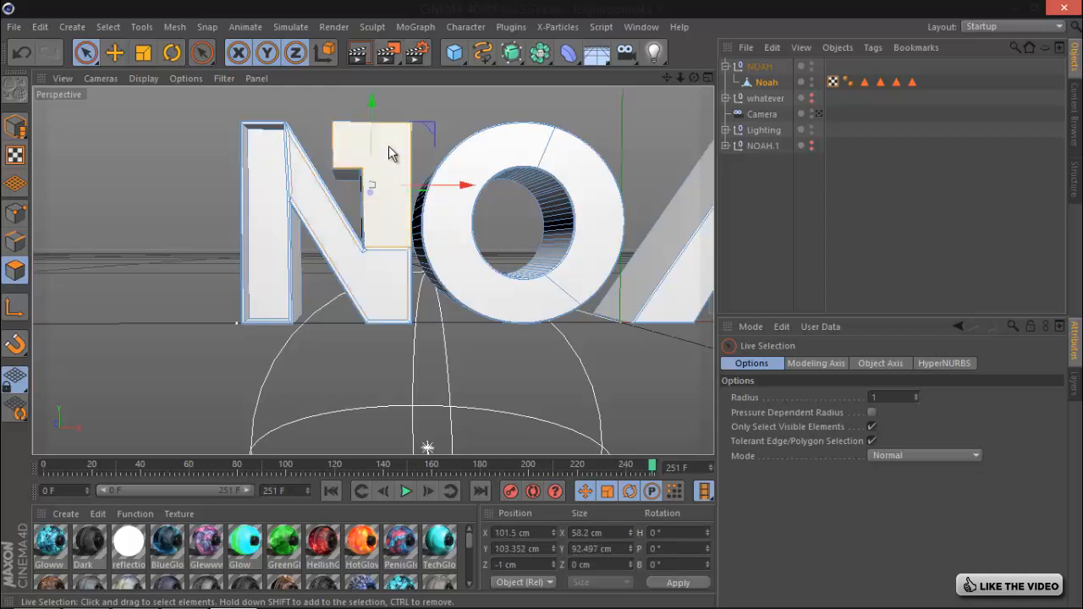
pyautogui.rightClick(392, 233)
pyautogui.click(440, 301)
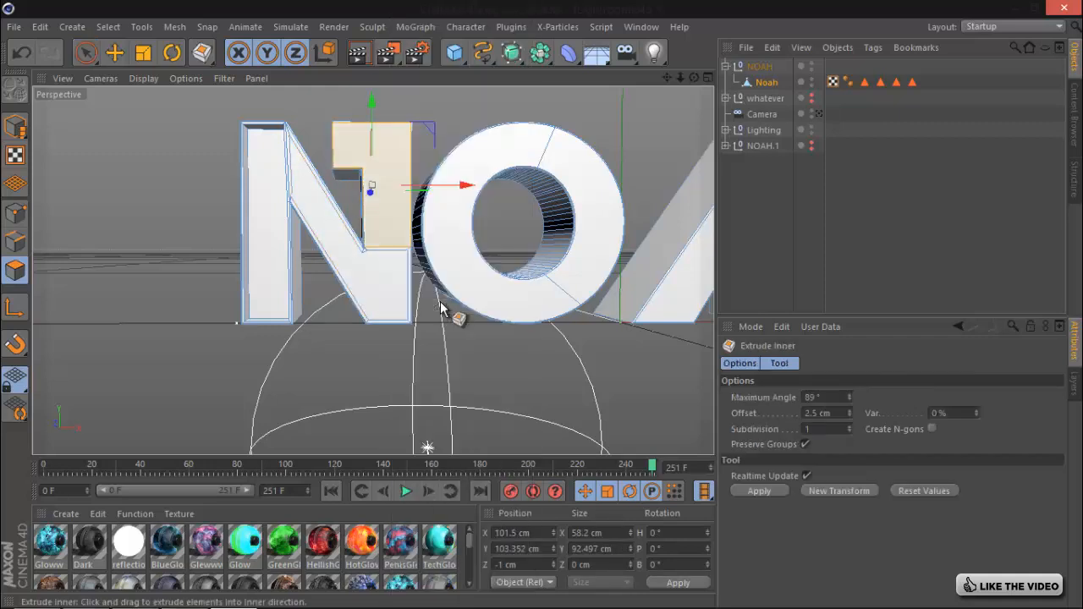
pyautogui.moveTo(440, 302); pyautogui.dragTo(542, 312)
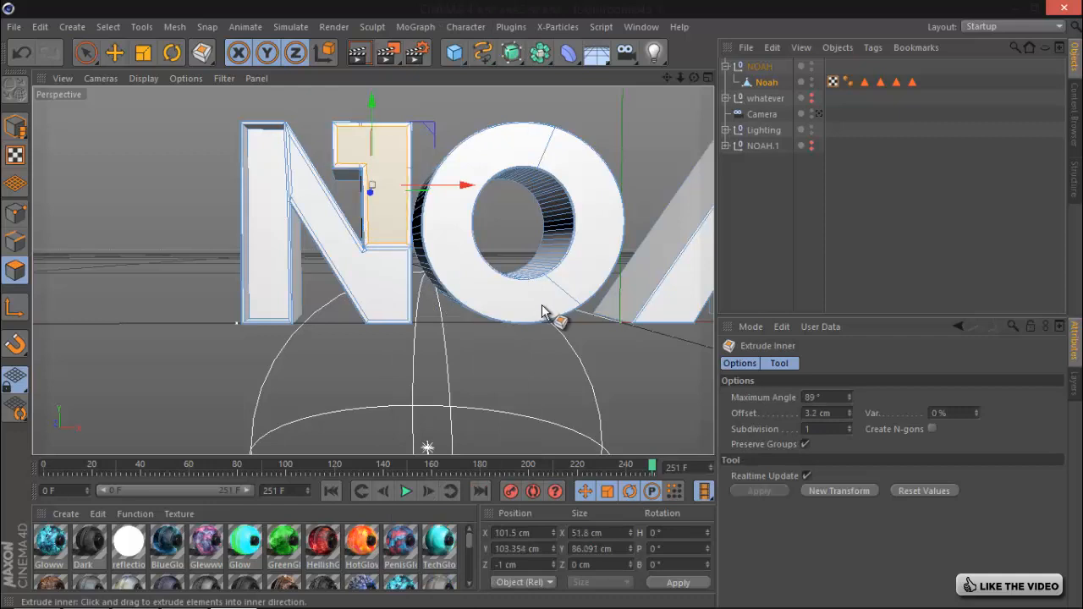
pyautogui.rightClick(543, 311)
pyautogui.click(457, 291)
pyautogui.moveTo(458, 336); pyautogui.dragTo(542, 311)
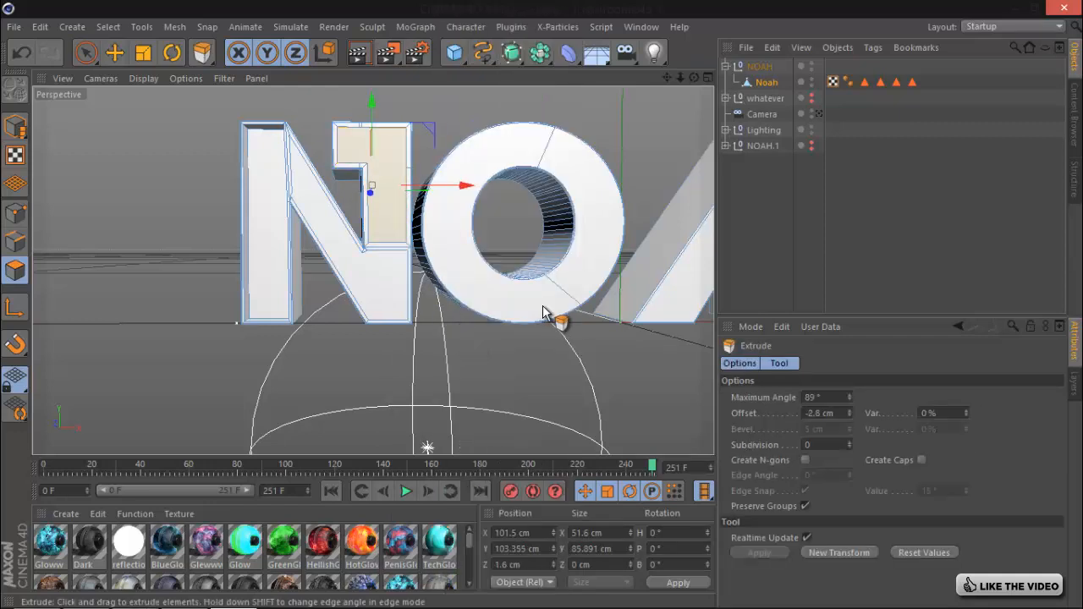
# - Inset the N's recessed right-stem face again by about 1.9 cm and extrude it inward about 24.1 cm
pyautogui.rightClick(546, 312)
pyautogui.click(498, 308)
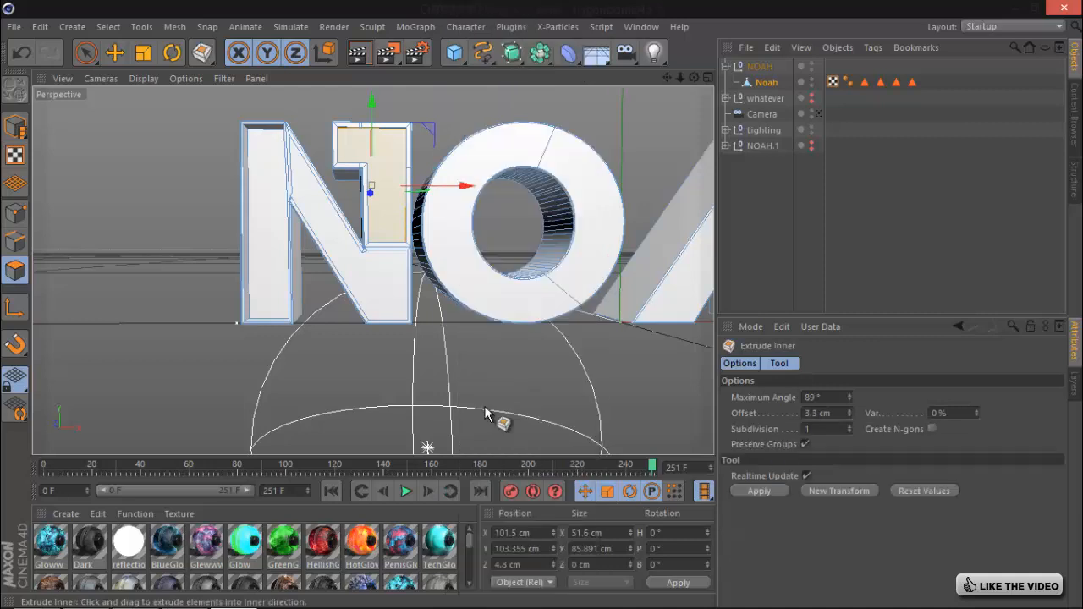
pyautogui.moveTo(551, 310); pyautogui.dragTo(544, 311)
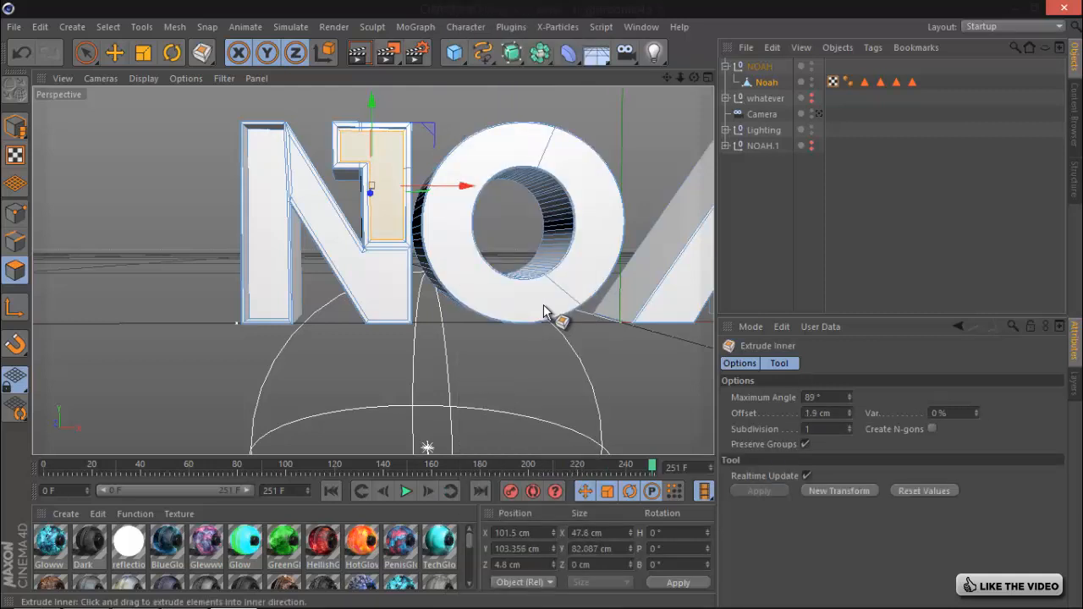
pyautogui.rightClick(544, 312)
pyautogui.click(542, 290)
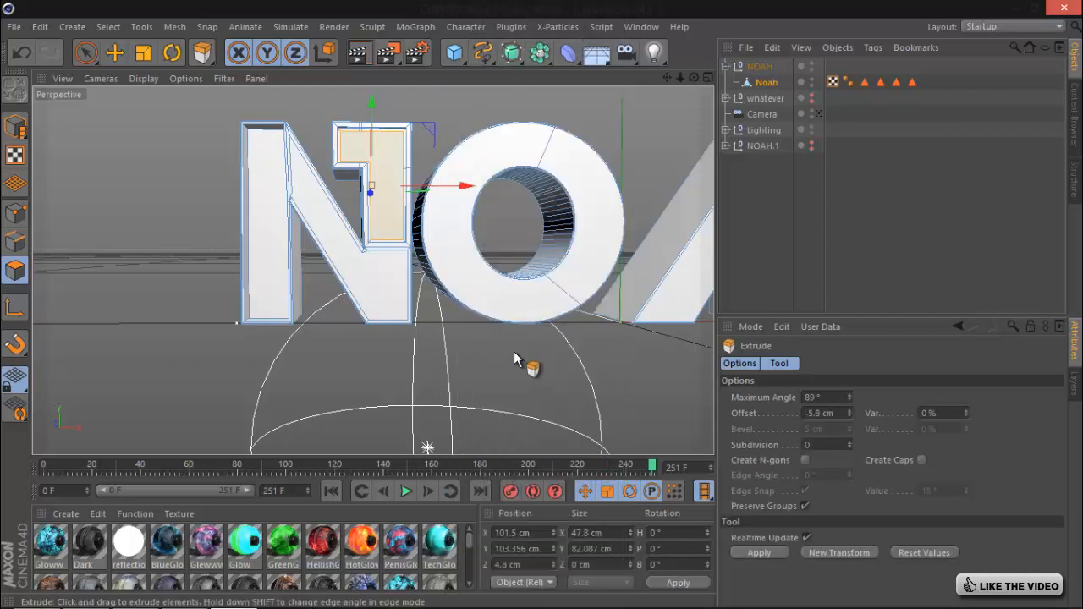
pyautogui.moveTo(514, 352); pyautogui.dragTo(542, 312)
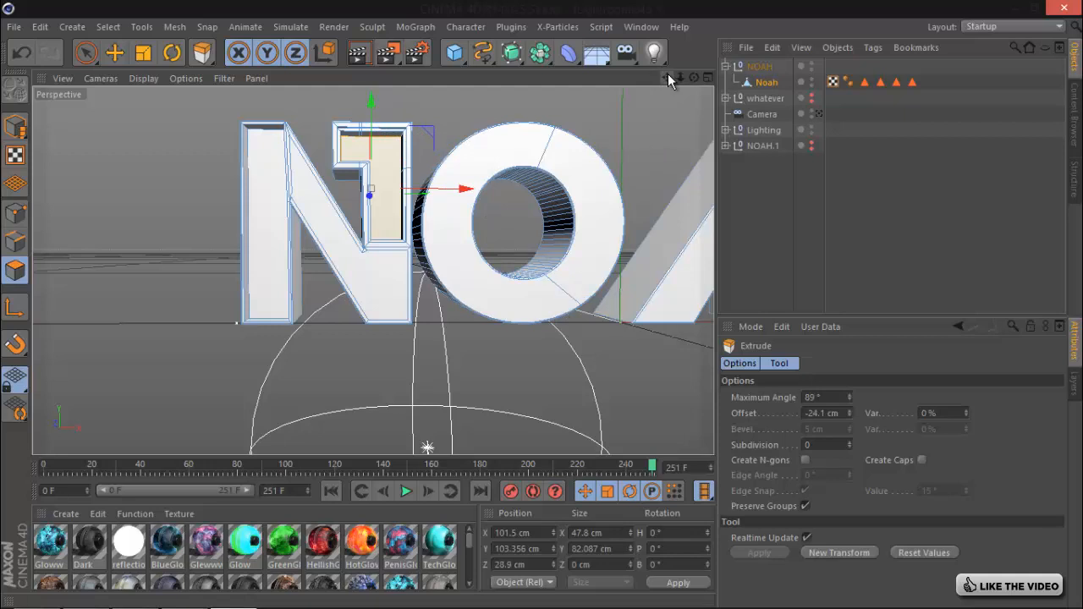
# - Select the O's large left front segment, inset it about 2.9 cm and extrude it inward about 24.3 cm
pyautogui.moveTo(668, 75); pyautogui.dragTo(540, 304)
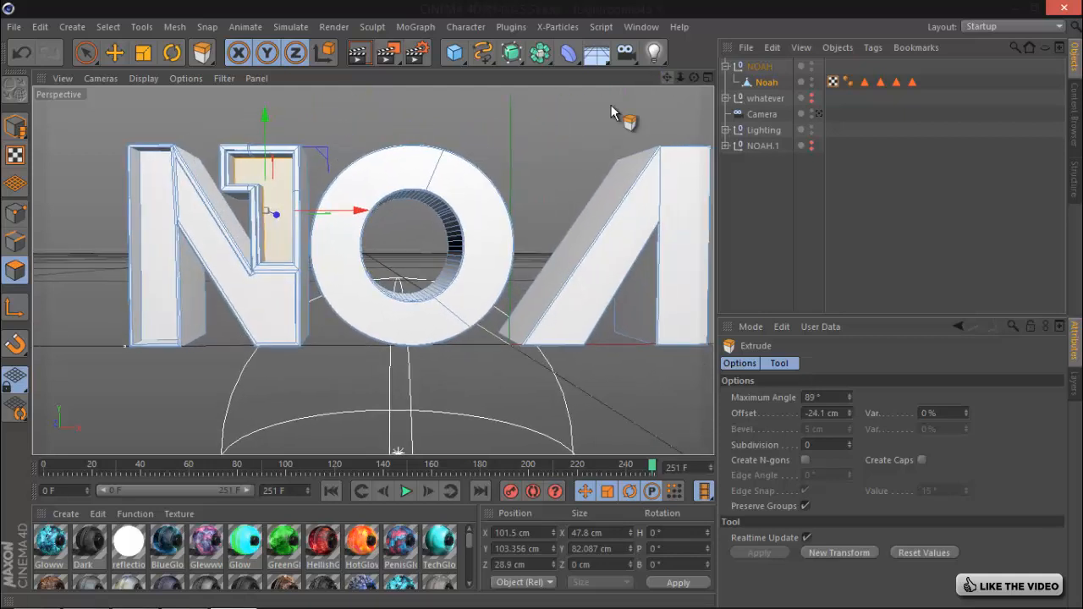
pyautogui.click(384, 184)
pyautogui.rightClick(459, 400)
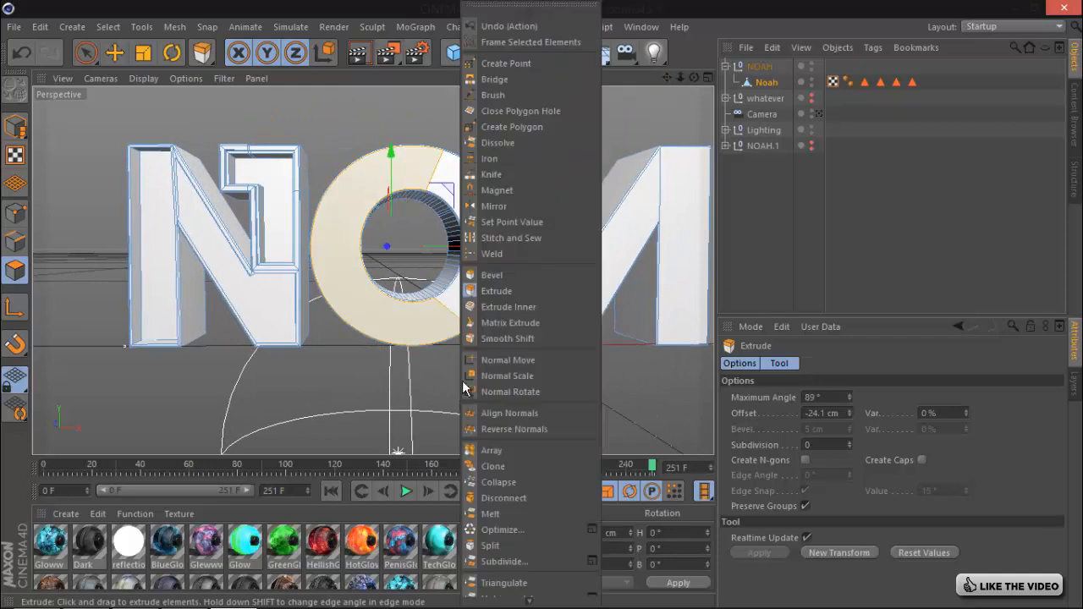
pyautogui.click(509, 307)
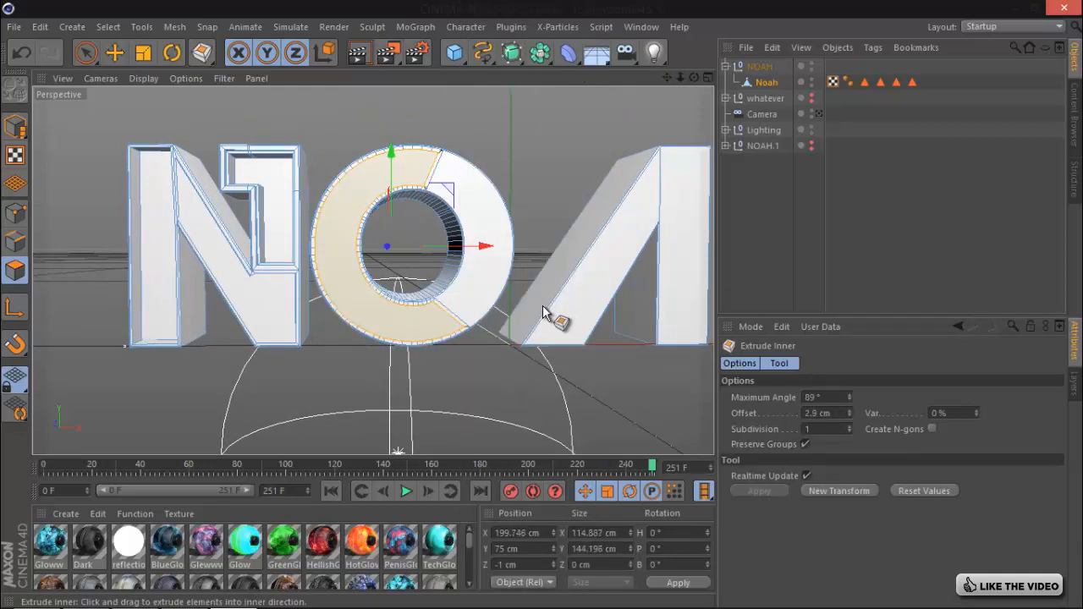
pyautogui.rightClick(544, 312)
pyautogui.click(539, 294)
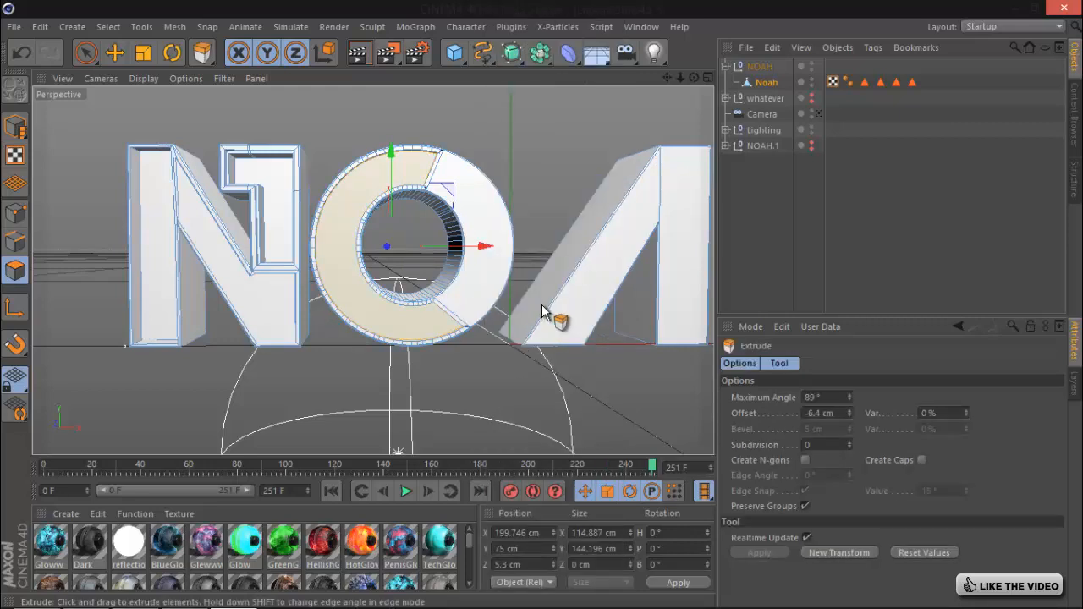
pyautogui.moveTo(544, 312); pyautogui.dragTo(543, 312)
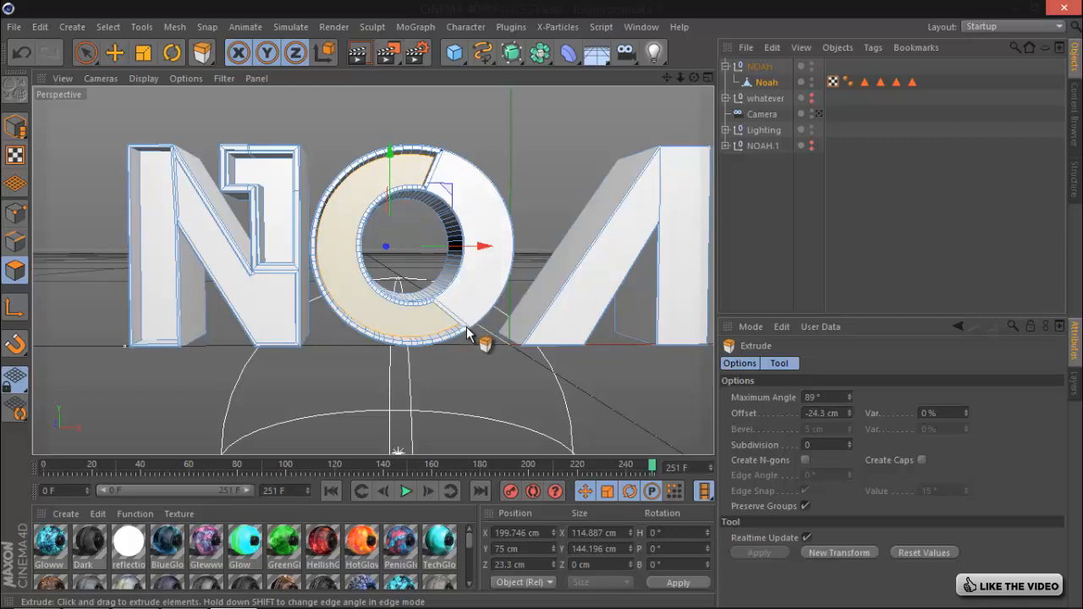
# - Select the O's right front segment, inset it about 2.1 cm and extrude it outward about 2.5 cm
pyautogui.click(85, 52)
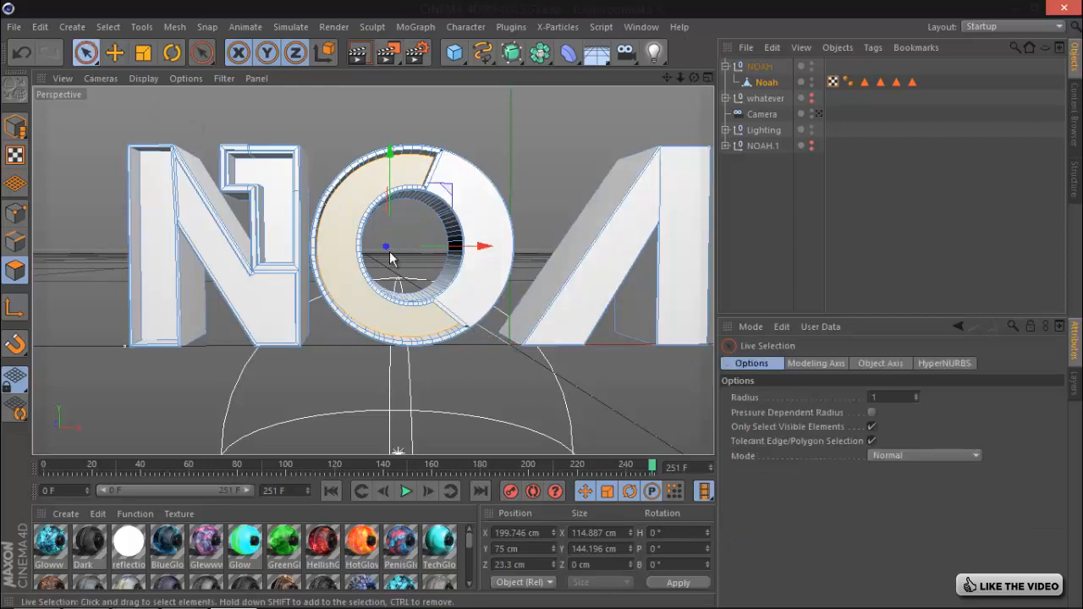
pyautogui.click(488, 254)
pyautogui.rightClick(500, 411)
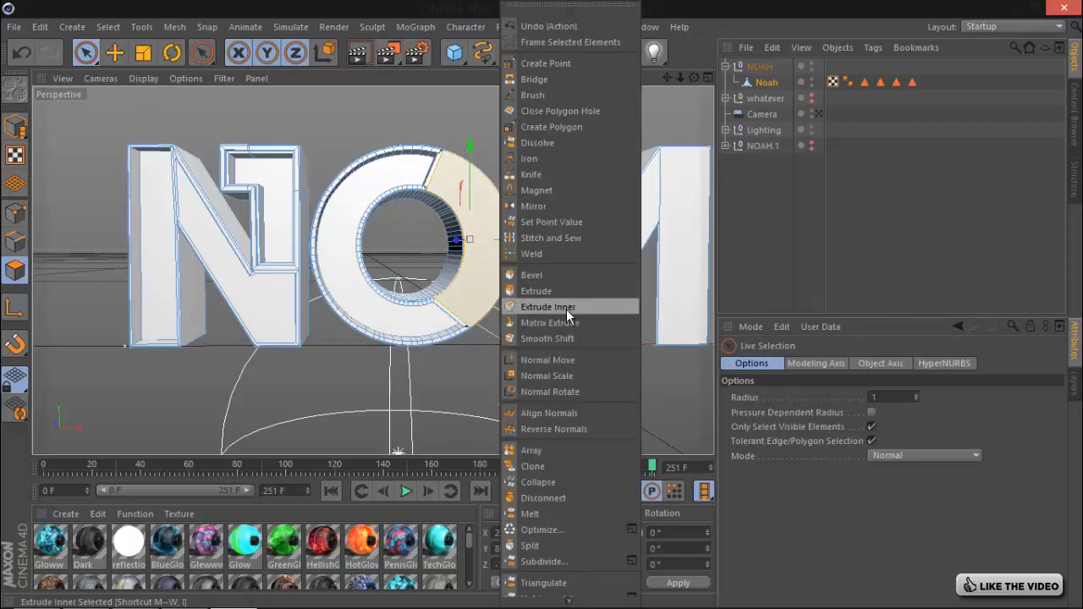
pyautogui.click(567, 307)
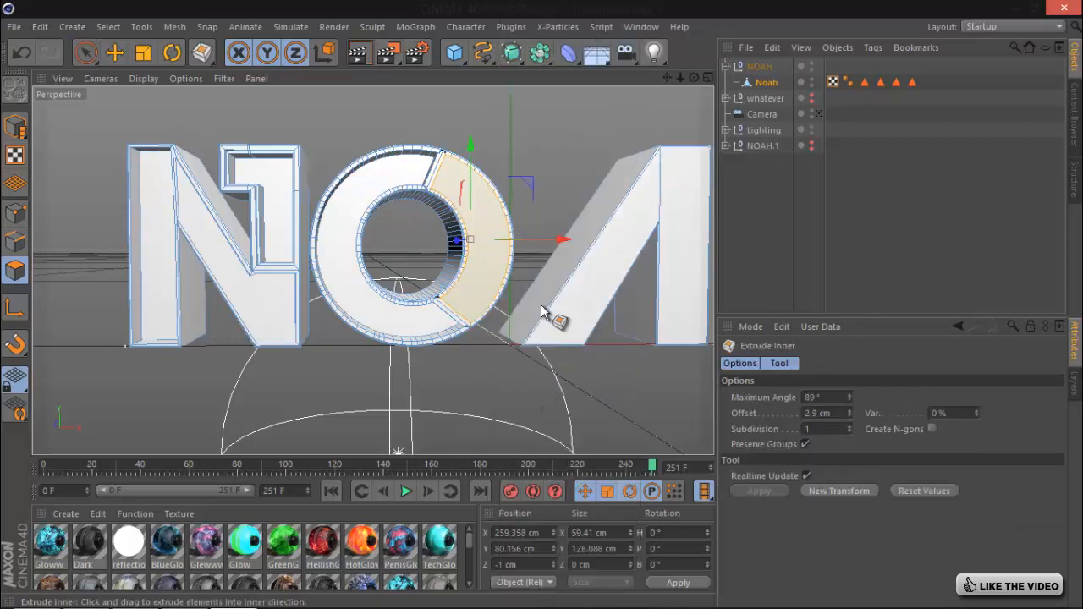
pyautogui.moveTo(542, 306); pyautogui.dragTo(544, 306)
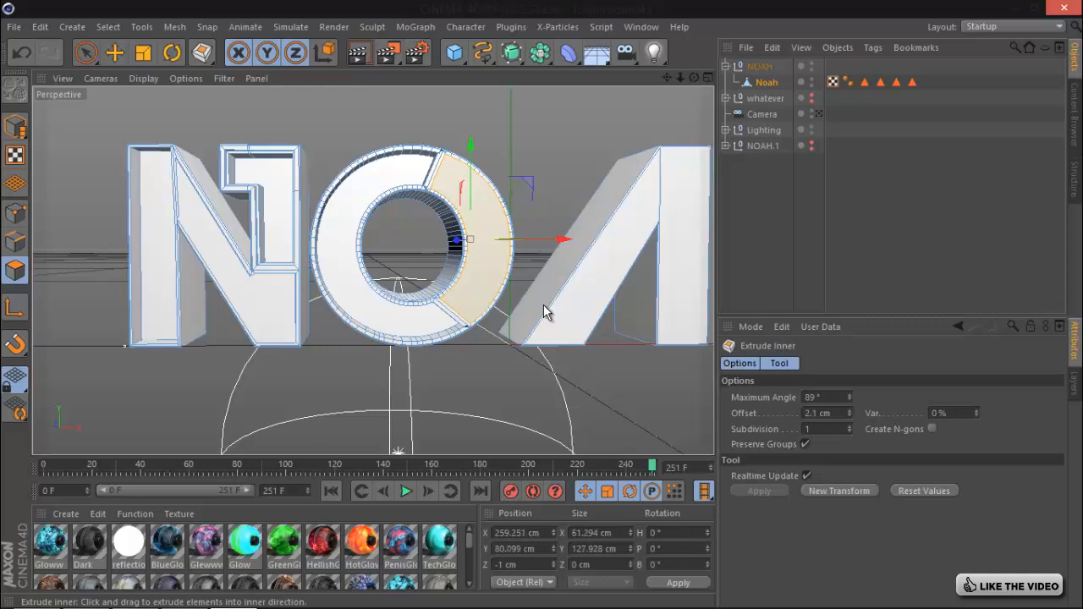
pyautogui.rightClick(544, 311)
pyautogui.click(558, 292)
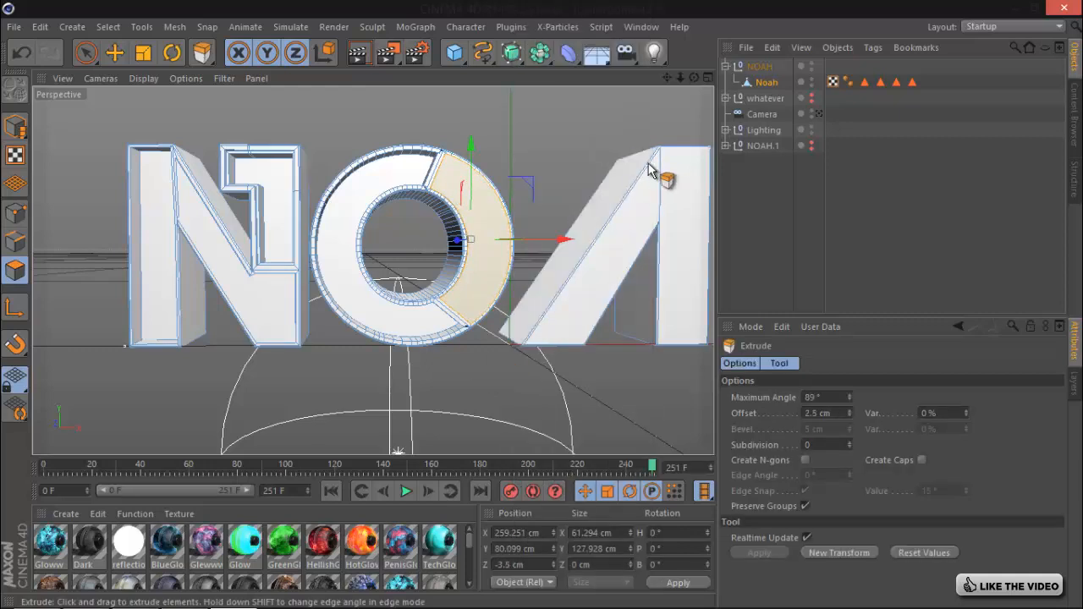
pyautogui.moveTo(667, 78); pyautogui.dragTo(543, 303)
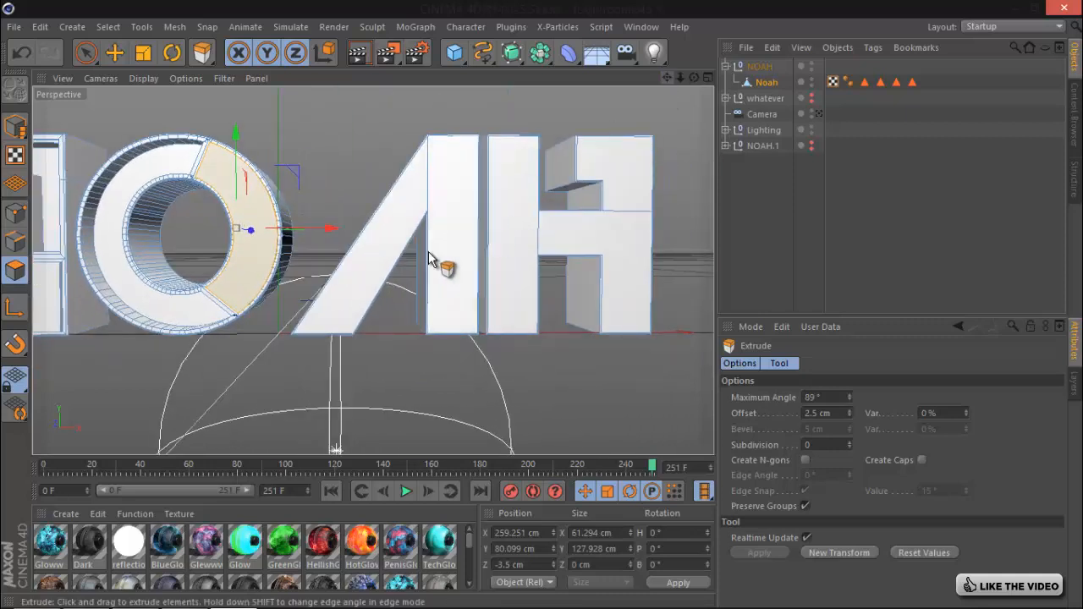
# - Extrude the O's right front segment inward about 12.8 cm
pyautogui.click(387, 244)
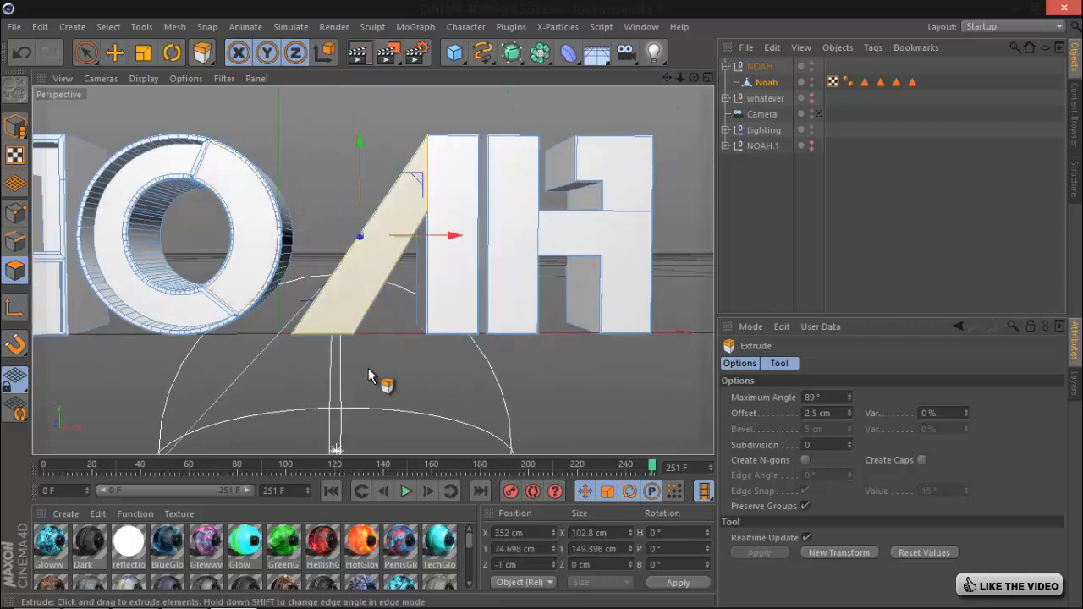
pyautogui.rightClick(369, 368)
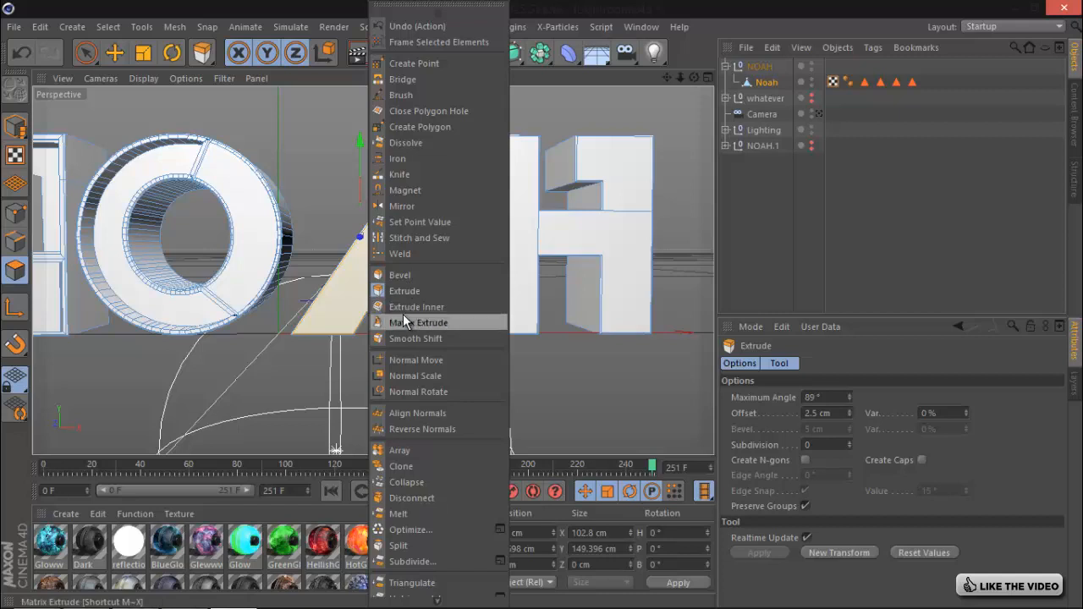
pyautogui.click(667, 78)
pyautogui.moveTo(667, 78); pyautogui.dragTo(593, 309)
pyautogui.click(296, 246)
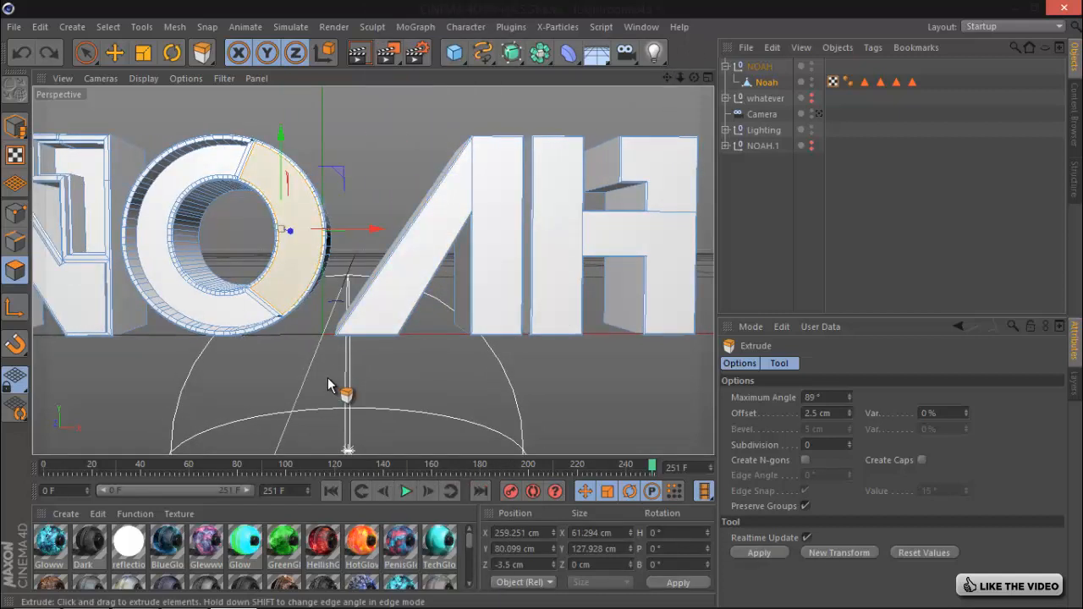
pyautogui.moveTo(546, 309); pyautogui.dragTo(539, 311)
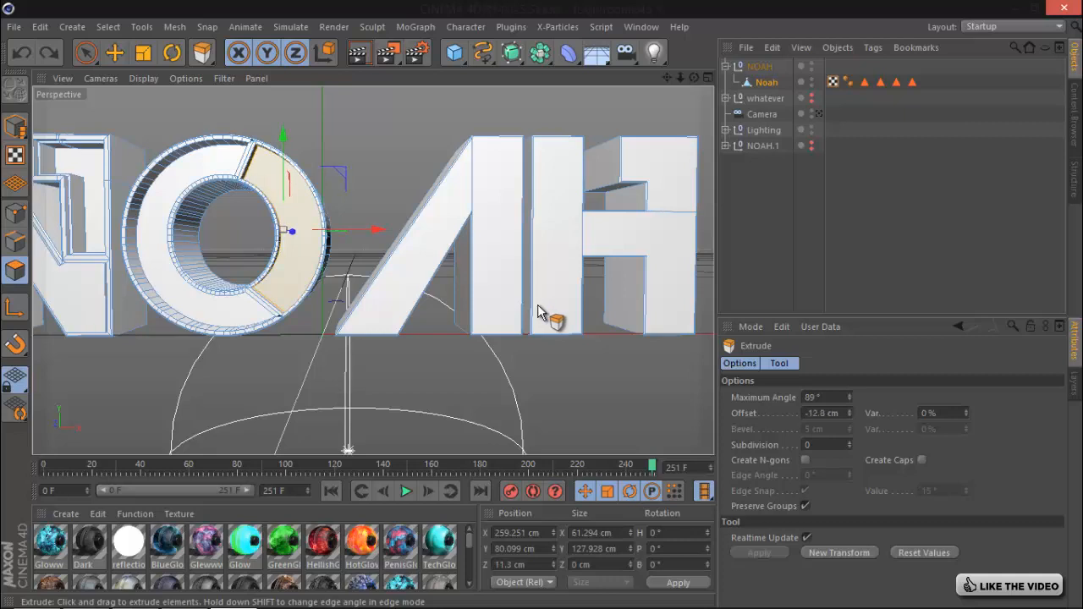
# - Select the A's slanted left front face, inset it about 2.9 cm and extrude it inward about 26.2 cm
pyautogui.moveTo(435, 243); pyautogui.dragTo(543, 307)
pyautogui.rightClick(491, 359)
pyautogui.click(538, 305)
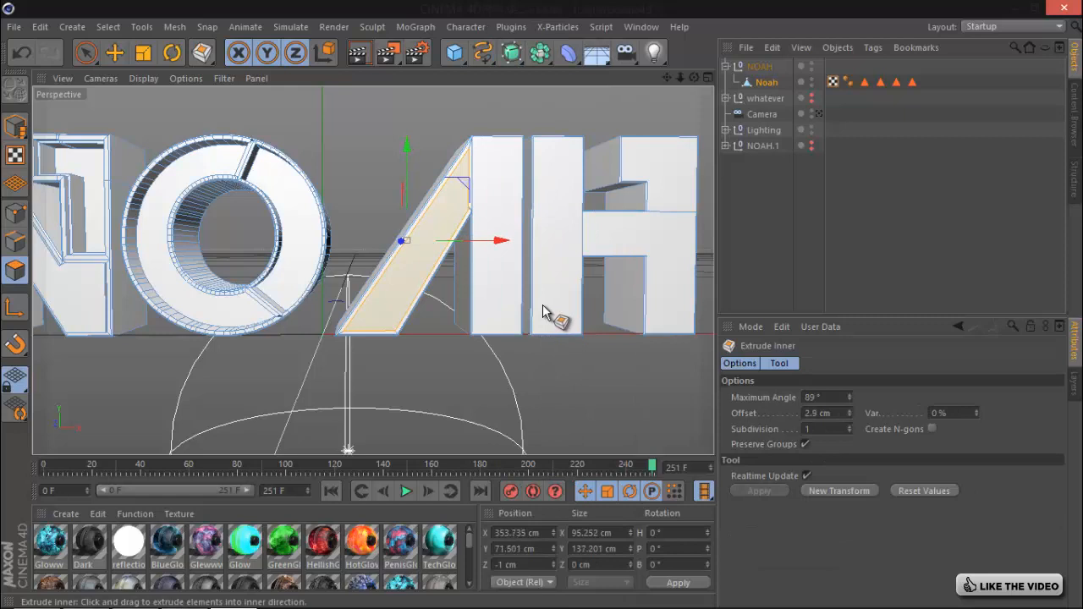
pyautogui.rightClick(543, 311)
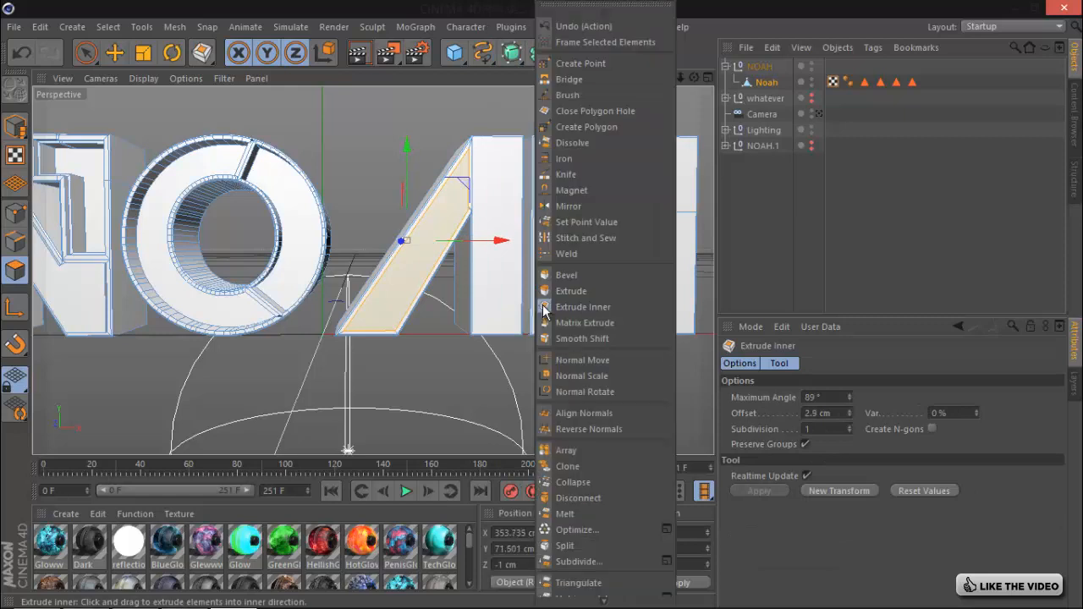
pyautogui.click(595, 289)
pyautogui.moveTo(546, 369); pyautogui.dragTo(541, 311)
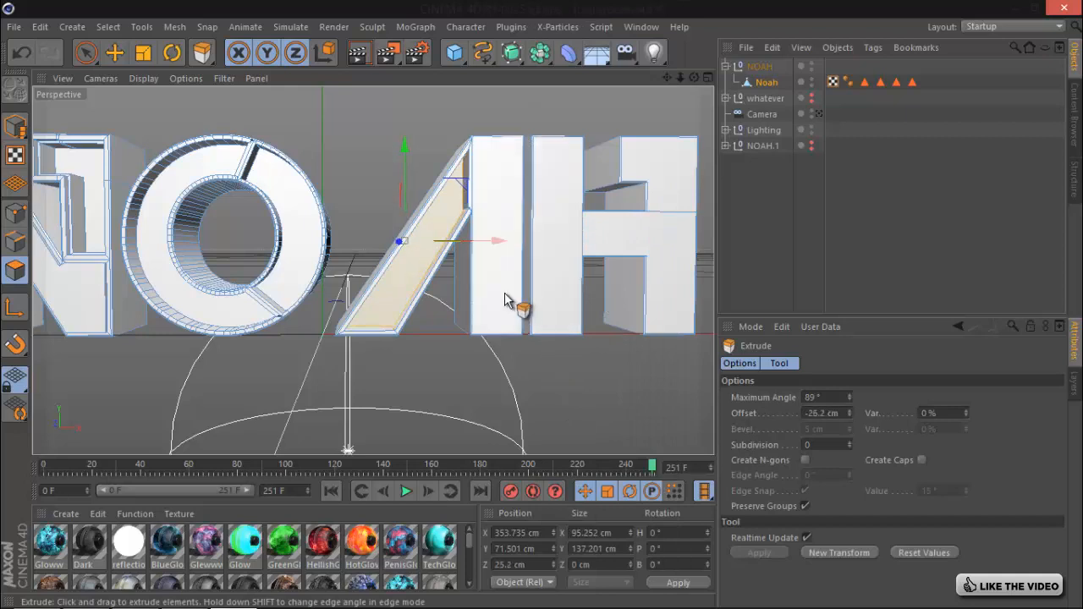
# - Select the front face of the A's right stem, inset it about 2.9 cm and extrude it outward about 4.4 cm
pyautogui.click(513, 303)
pyautogui.rightClick(546, 403)
pyautogui.click(588, 307)
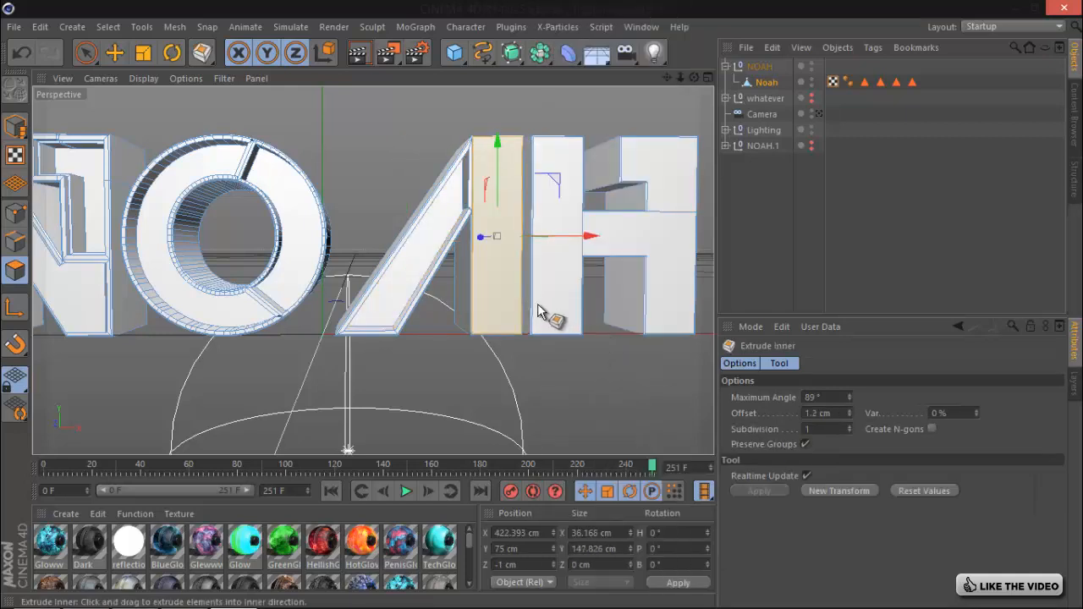
pyautogui.moveTo(547, 314); pyautogui.dragTo(543, 310)
pyautogui.rightClick(546, 308)
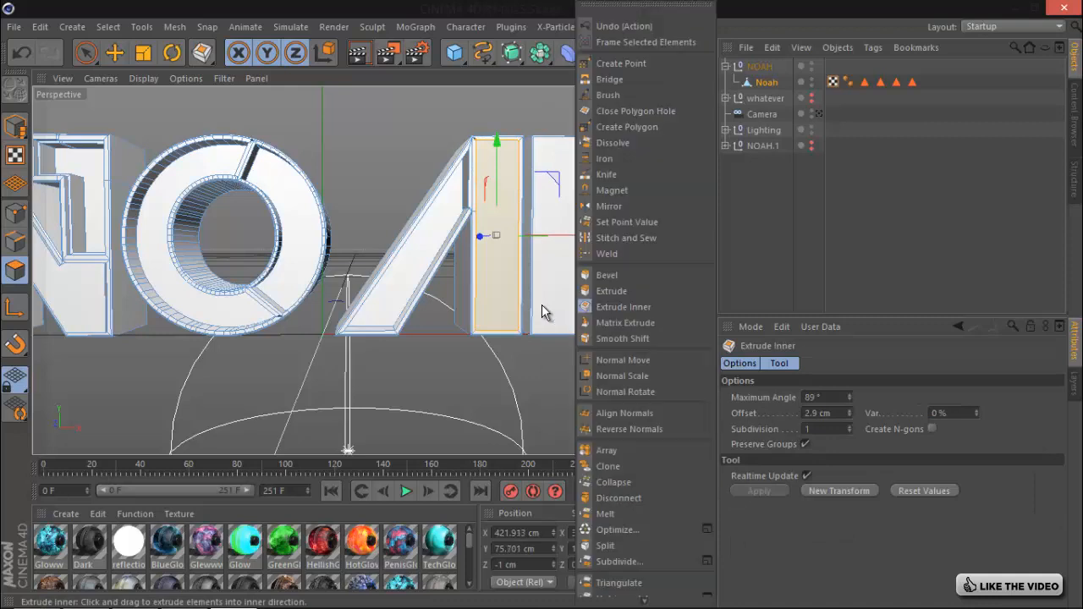
pyautogui.click(616, 318)
pyautogui.moveTo(612, 297); pyautogui.dragTo(544, 306)
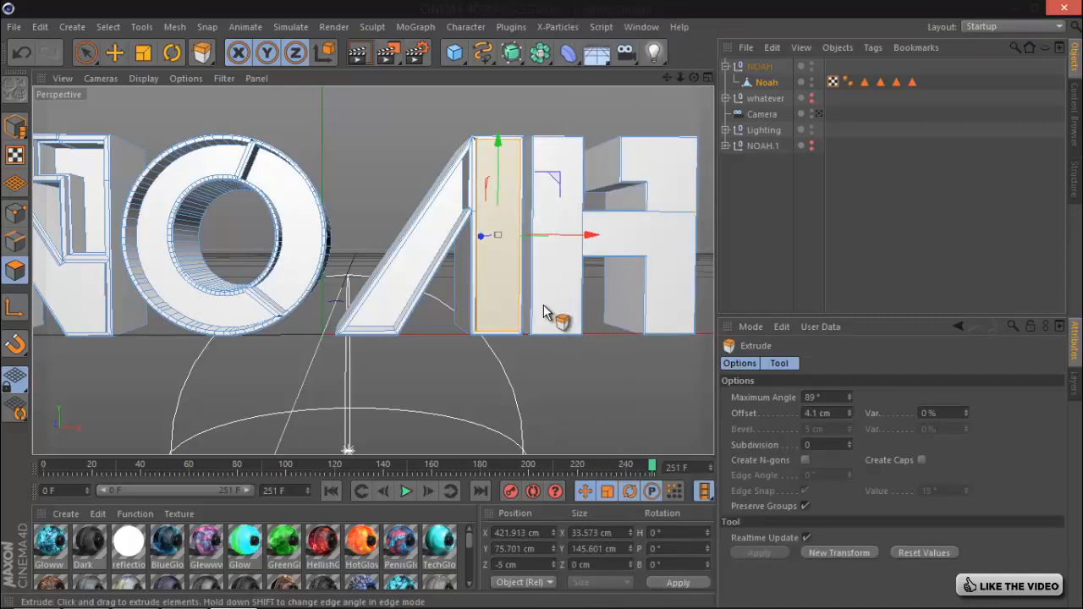
# - Select the front face of the H's left stem, inset it slightly and extrude it inward about 3.9 cm
pyautogui.moveTo(665, 77); pyautogui.dragTo(512, 68)
pyautogui.click(424, 254)
pyautogui.rightClick(476, 363)
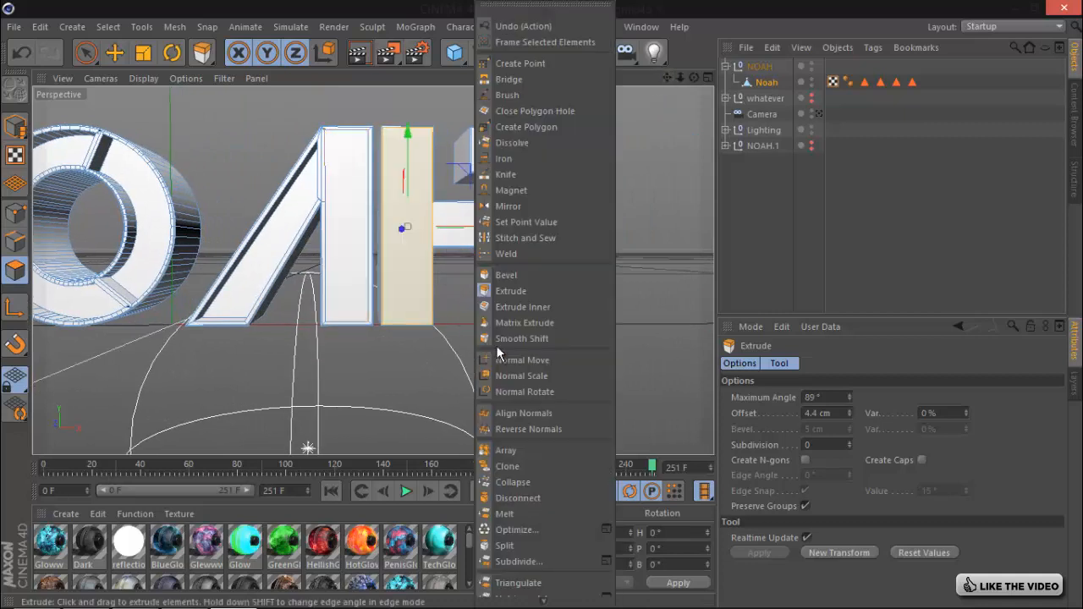
pyautogui.click(518, 308)
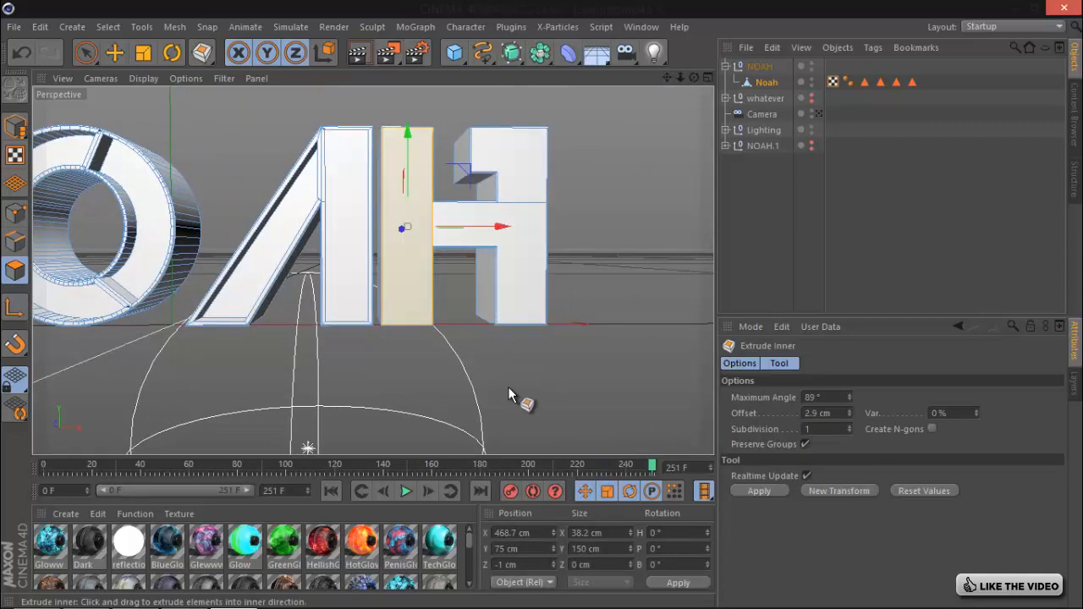
pyautogui.rightClick(541, 304)
pyautogui.click(549, 291)
pyautogui.moveTo(547, 303); pyautogui.dragTo(542, 305)
# - Inset the H's recessed left-stem face by about 2.4 cm and extrude it inward about 2.6 cm
pyautogui.rightClick(542, 304)
pyautogui.click(573, 306)
pyautogui.rightClick(541, 305)
pyautogui.click(608, 298)
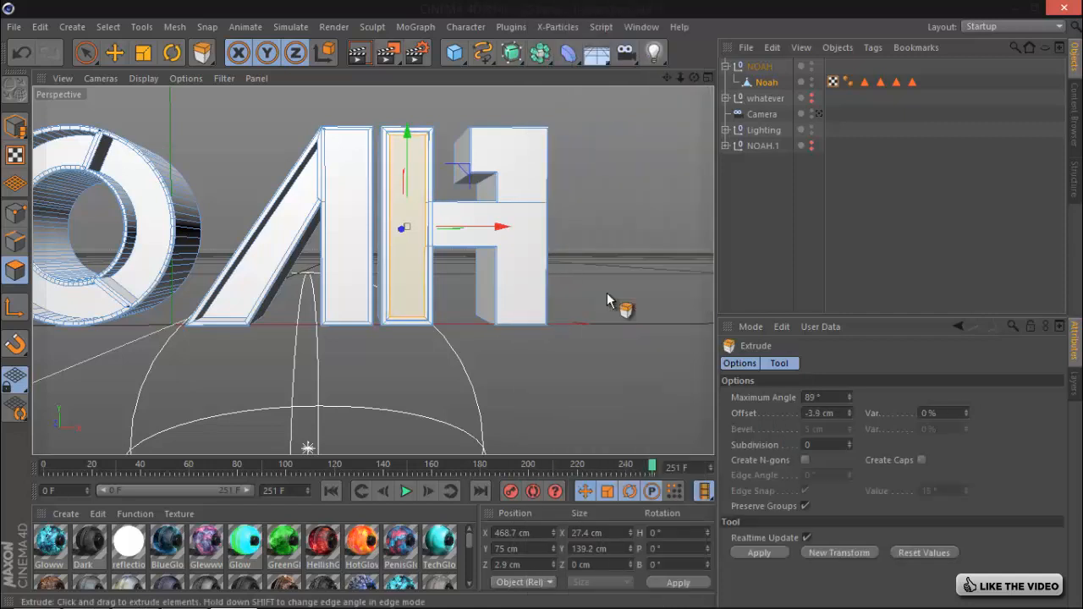
pyautogui.moveTo(607, 293); pyautogui.dragTo(542, 304)
# - Inset the H's left-stem face once more by about 1.9 cm and extrude it inward about 20 cm
pyautogui.rightClick(542, 304)
pyautogui.click(634, 339)
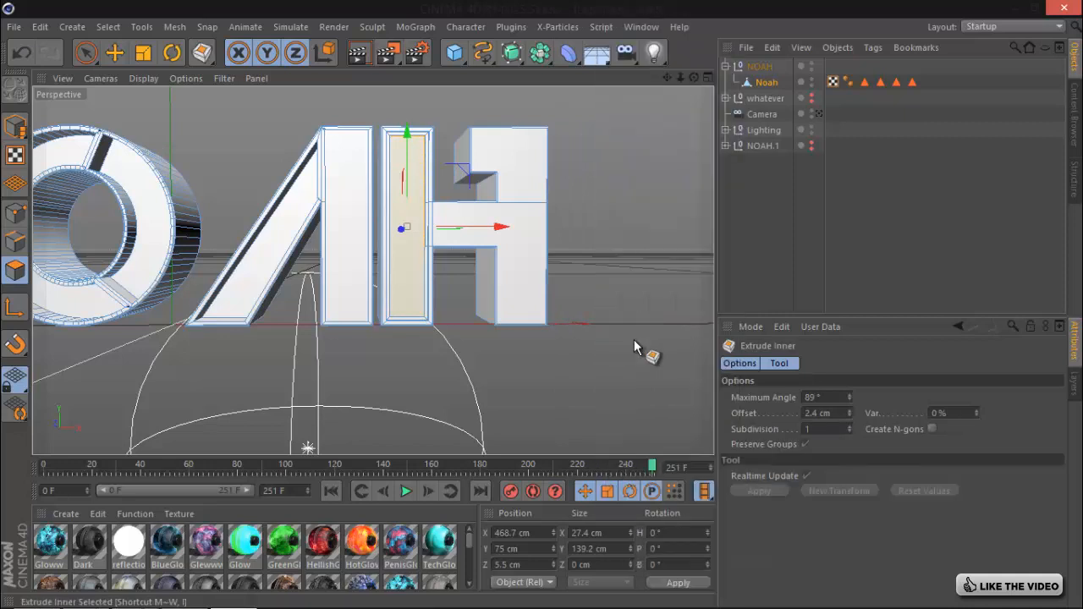
pyautogui.moveTo(634, 340); pyautogui.dragTo(543, 305)
pyautogui.rightClick(542, 305)
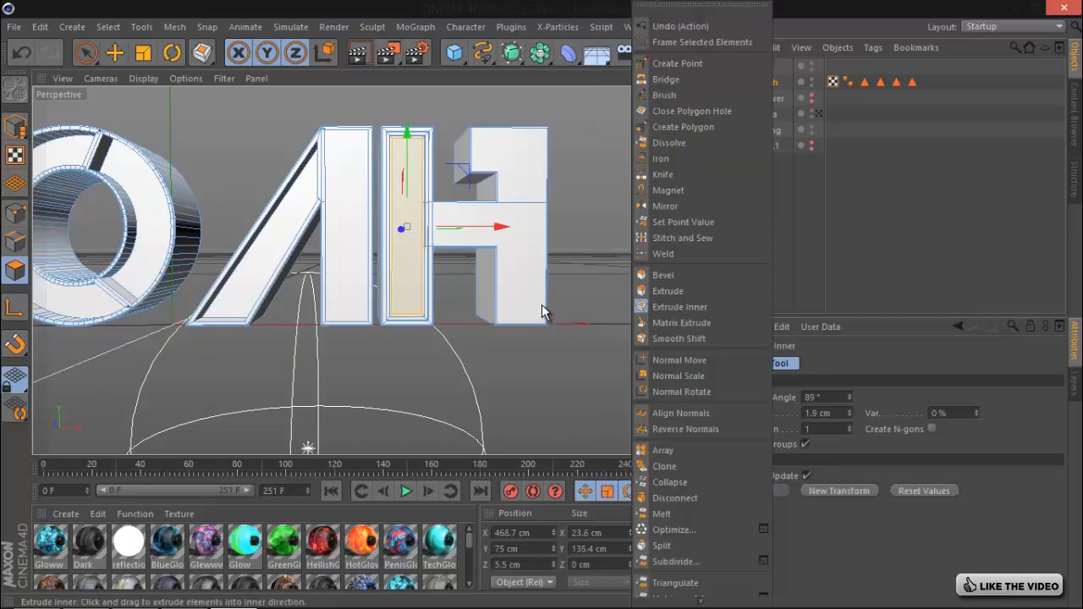
pyautogui.click(664, 293)
pyautogui.moveTo(657, 363); pyautogui.dragTo(504, 224)
# - Select the H's crossbar and lower right-stem front face, inset it about 3.3 cm and extrude it inward about 4.1 cm
pyautogui.click(508, 225)
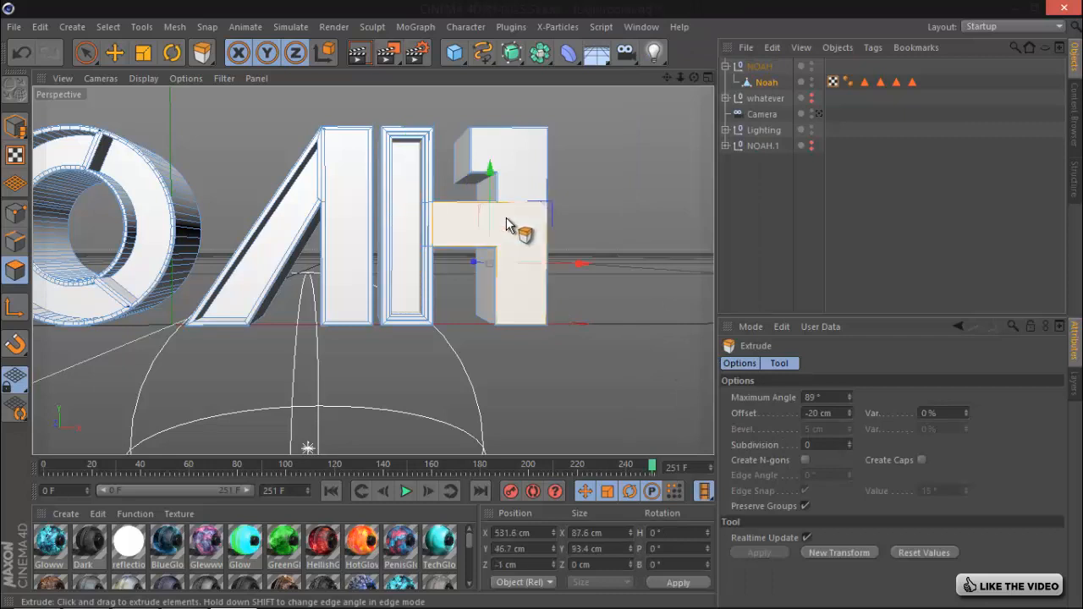
pyautogui.rightClick(604, 353)
pyautogui.click(642, 306)
pyautogui.moveTo(540, 304); pyautogui.dragTo(544, 304)
pyautogui.rightClick(544, 305)
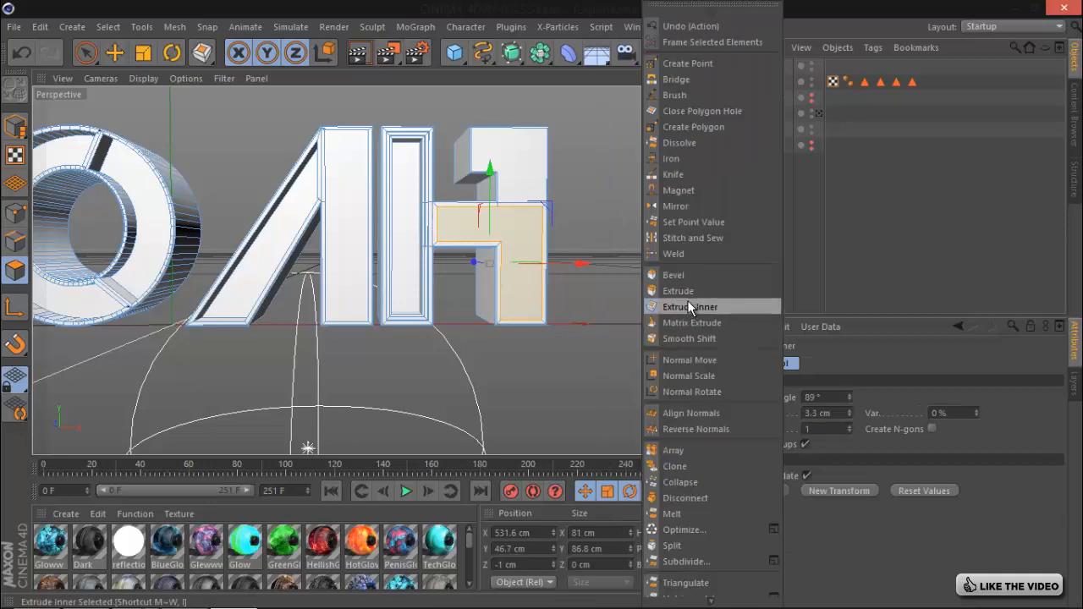
pyautogui.click(690, 290)
# - Inset the H's recessed crossbar face again by about 2.1 cm and extrude it inward about 23.6 cm
pyautogui.rightClick(542, 309)
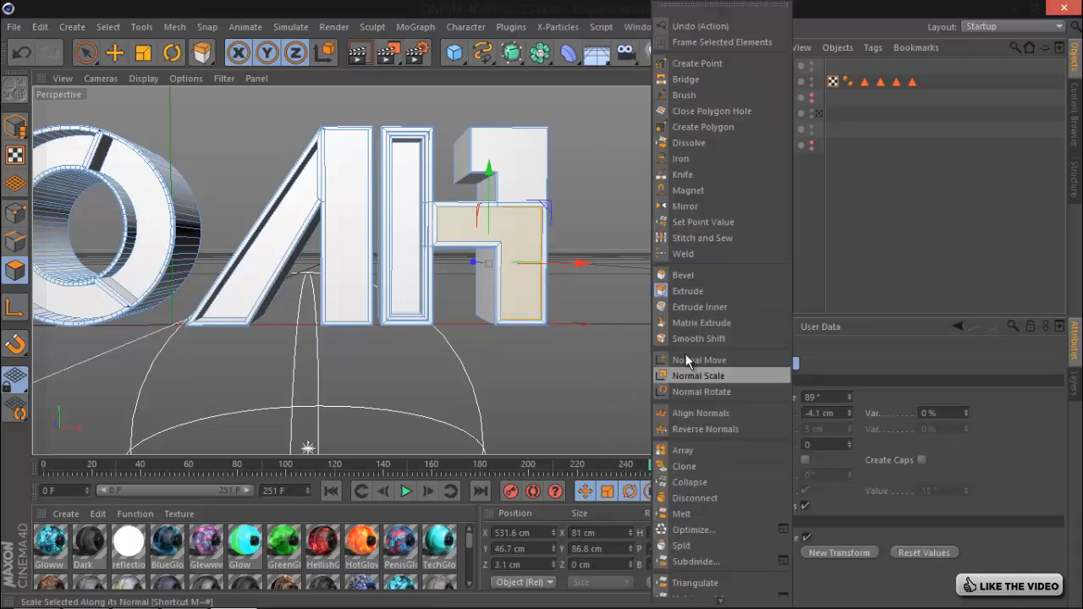
pyautogui.click(696, 308)
pyautogui.moveTo(547, 311); pyautogui.dragTo(542, 304)
pyautogui.rightClick(551, 314)
pyautogui.click(701, 290)
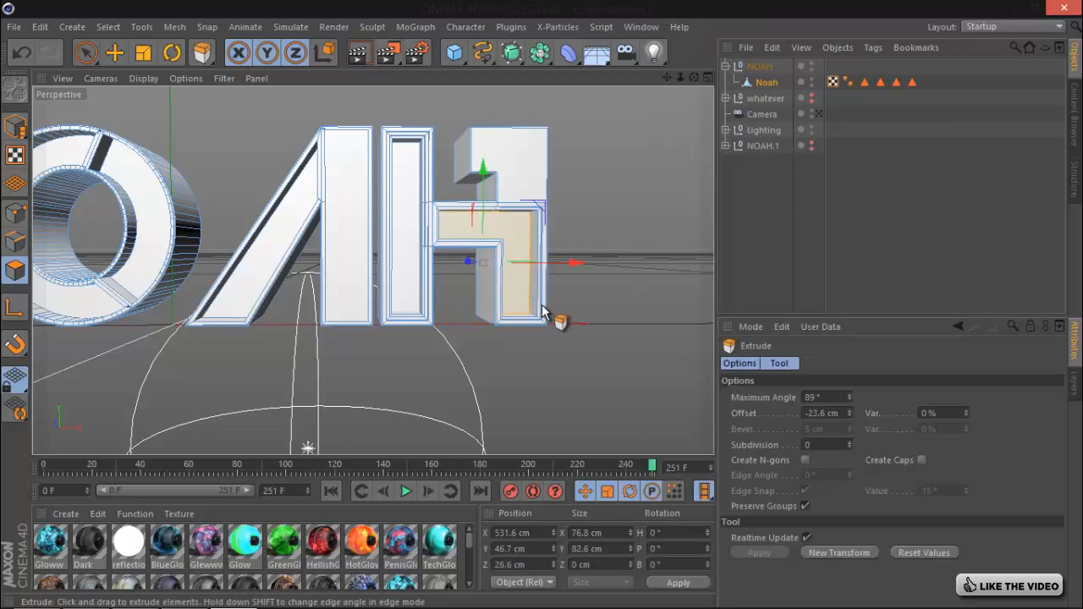
# - Select the upper front face of the H's right stem, inset it about 6.9 cm and extrude it inward about 21 cm
pyautogui.click(523, 174)
pyautogui.rightClick(624, 382)
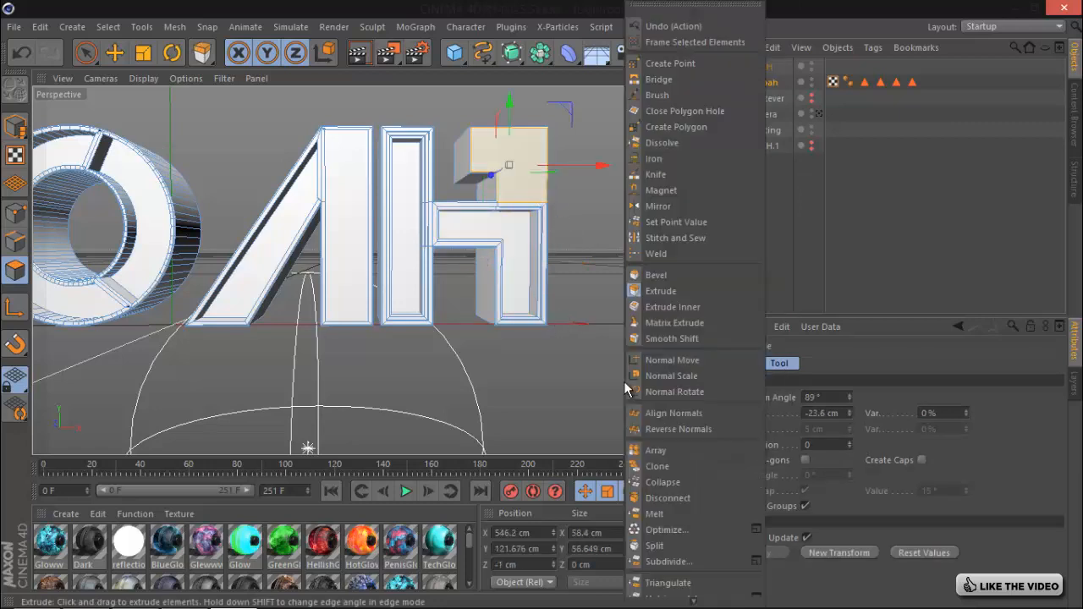
pyautogui.click(679, 308)
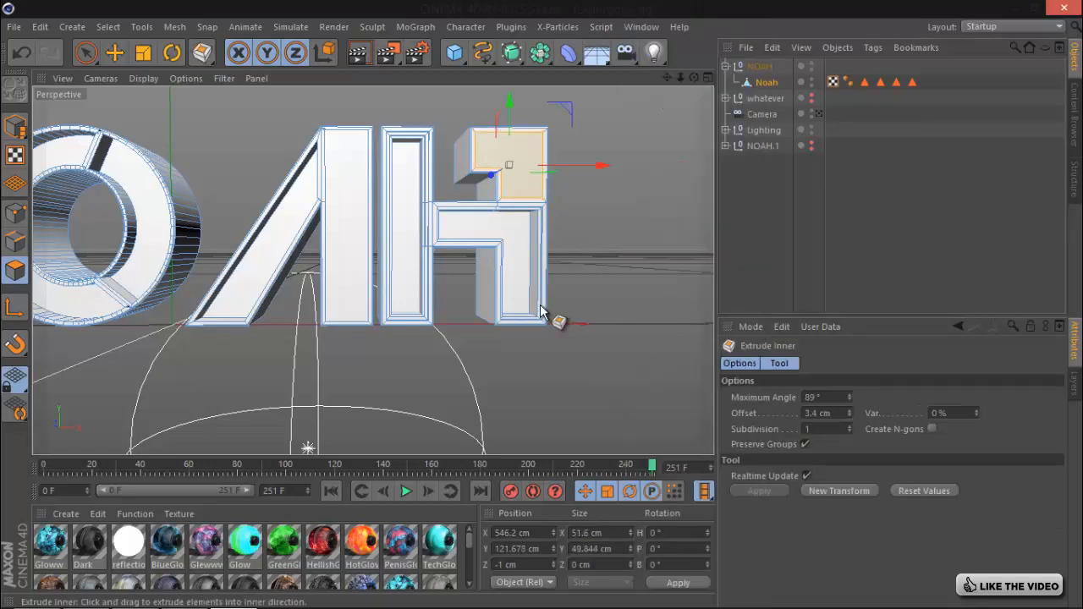
pyautogui.moveTo(541, 310); pyautogui.dragTo(667, 331)
pyautogui.rightClick(601, 318)
pyautogui.click(662, 283)
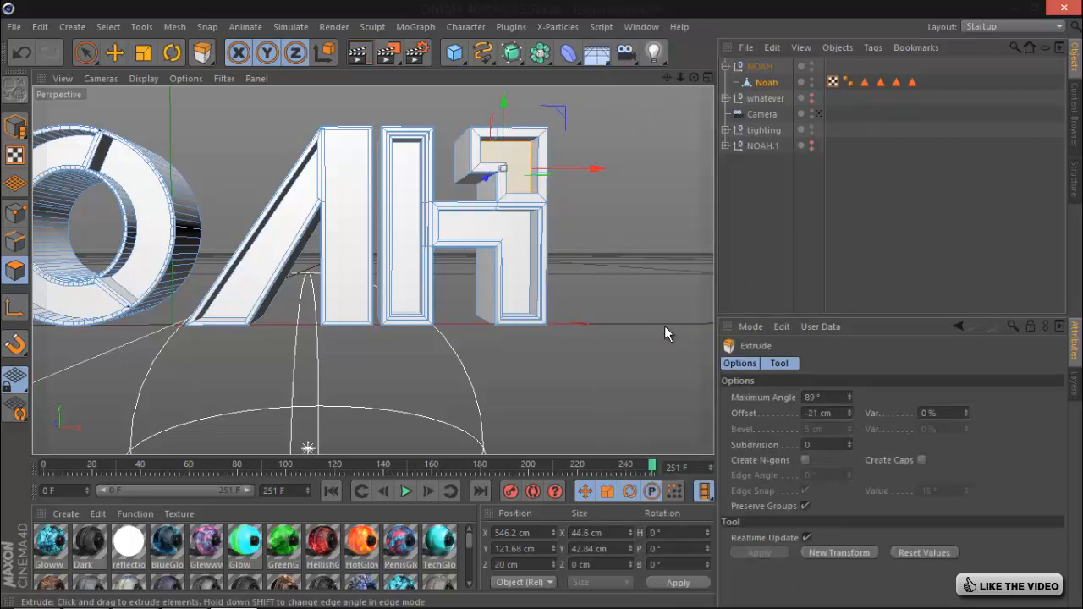
# - Add an Atom Array and place a copy of the Noah mesh inside it
pyautogui.click(792, 219)
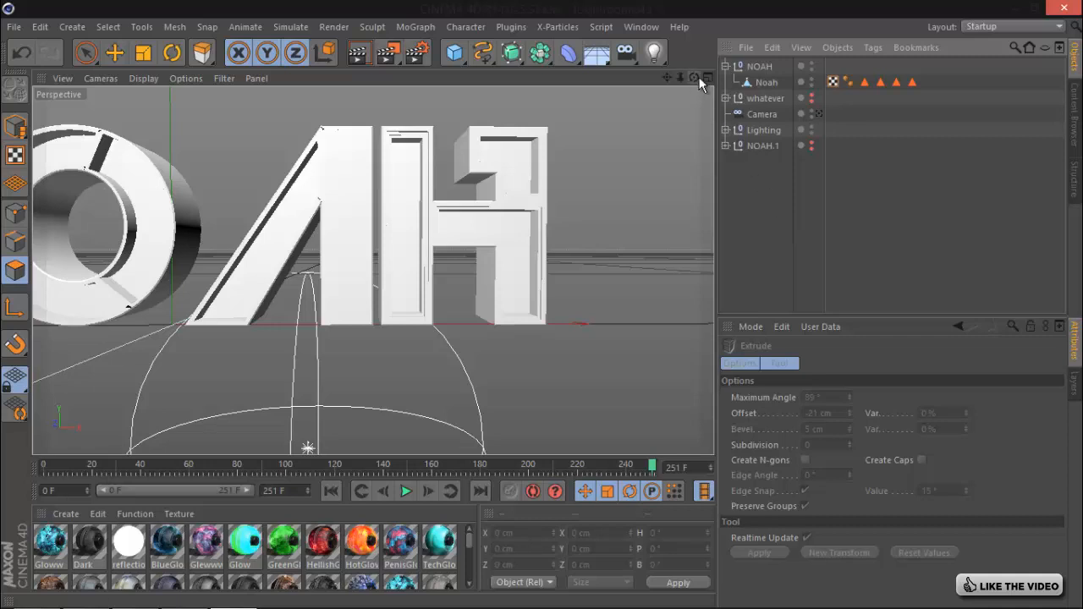
pyautogui.click(549, 56)
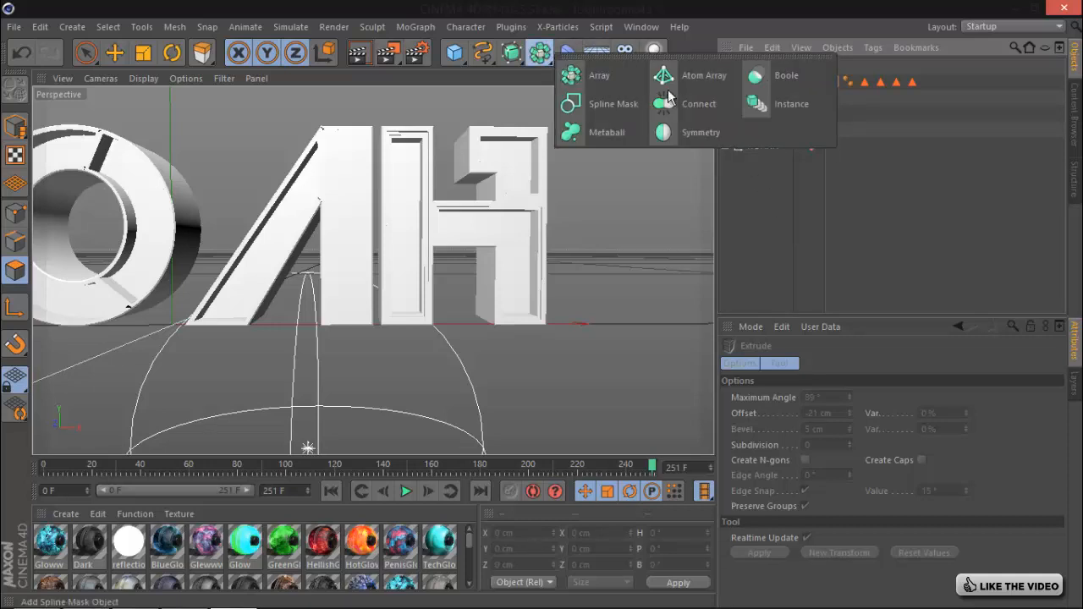
pyautogui.click(677, 76)
pyautogui.click(767, 99)
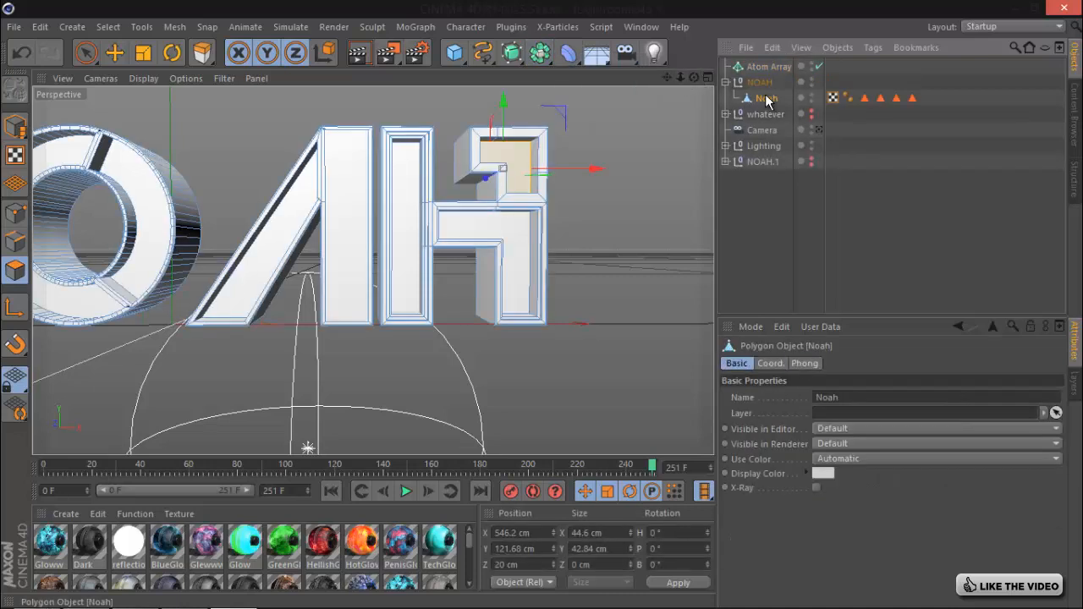
pyautogui.keyDown('ctrl'); pyautogui.moveTo(767, 99); pyautogui.dragTo(748, 79); pyautogui.keyUp('ctrl')
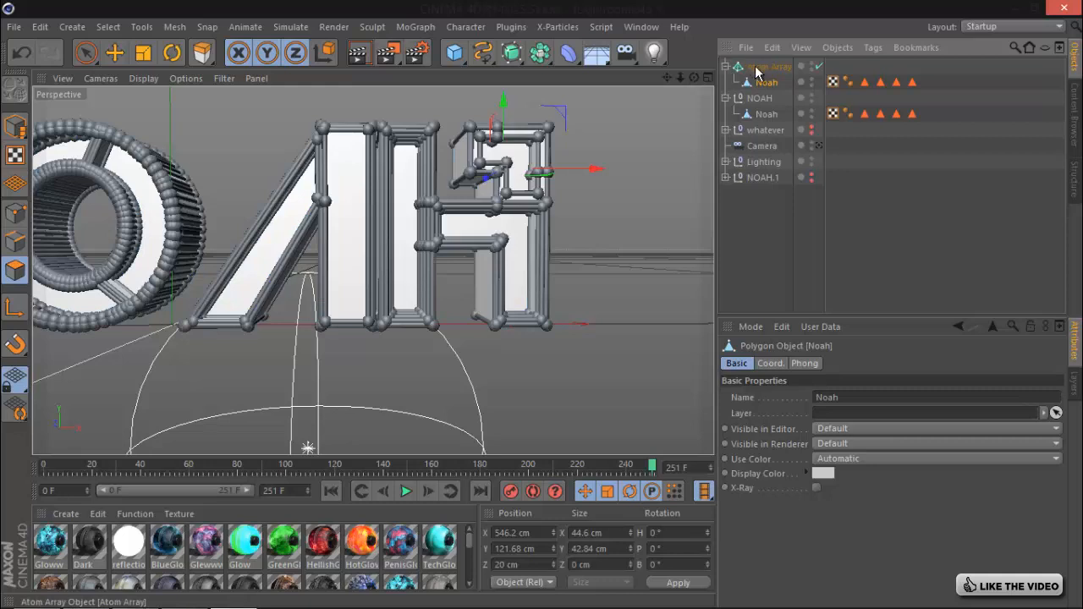
# - Set the Atom Array's cylinder and sphere radii to 0.7 cm and apply the Gloww material to it
pyautogui.click(762, 67)
pyautogui.click(804, 413)
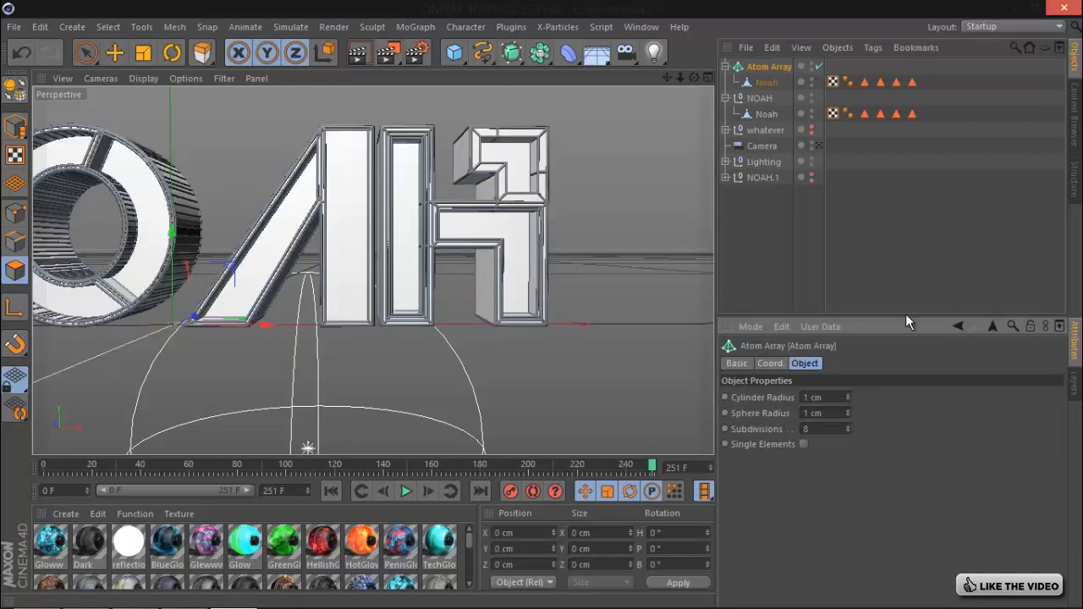
pyautogui.click(808, 413)
pyautogui.press('Return')
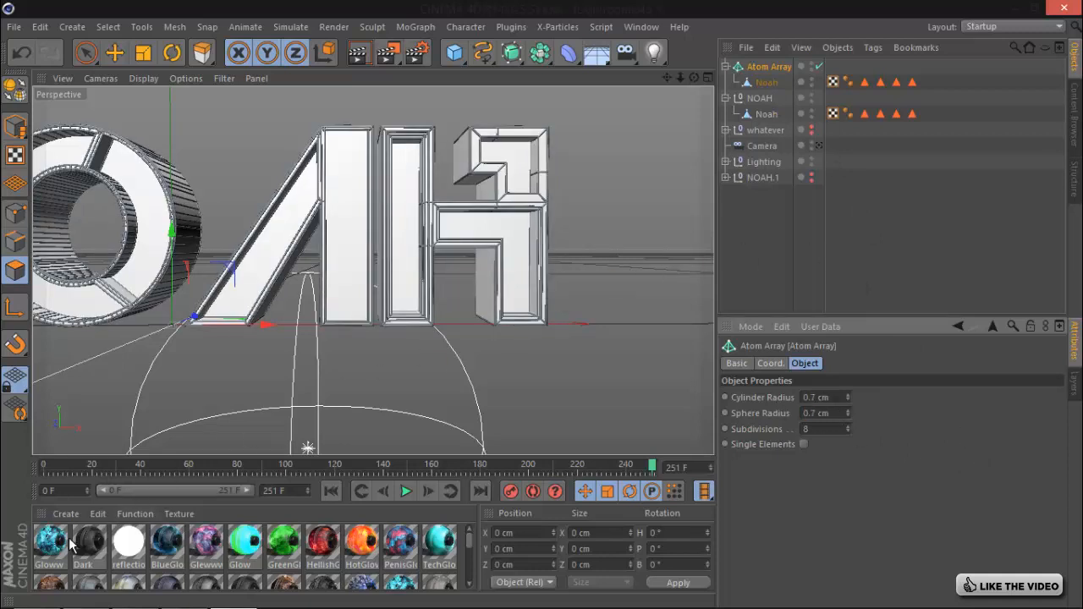
pyautogui.moveTo(66, 546); pyautogui.dragTo(765, 74)
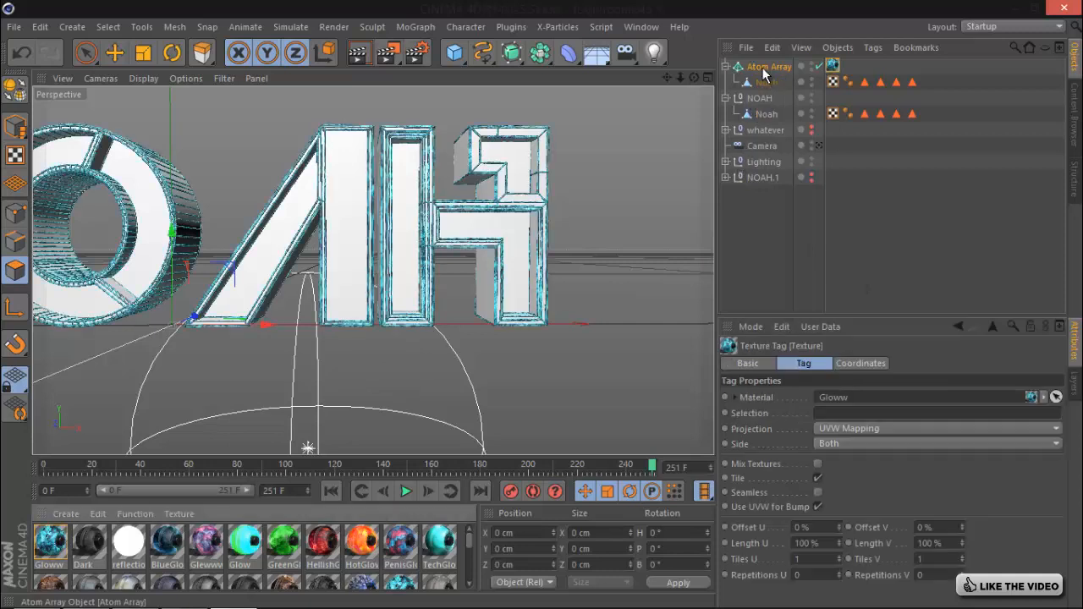
pyautogui.click(726, 67)
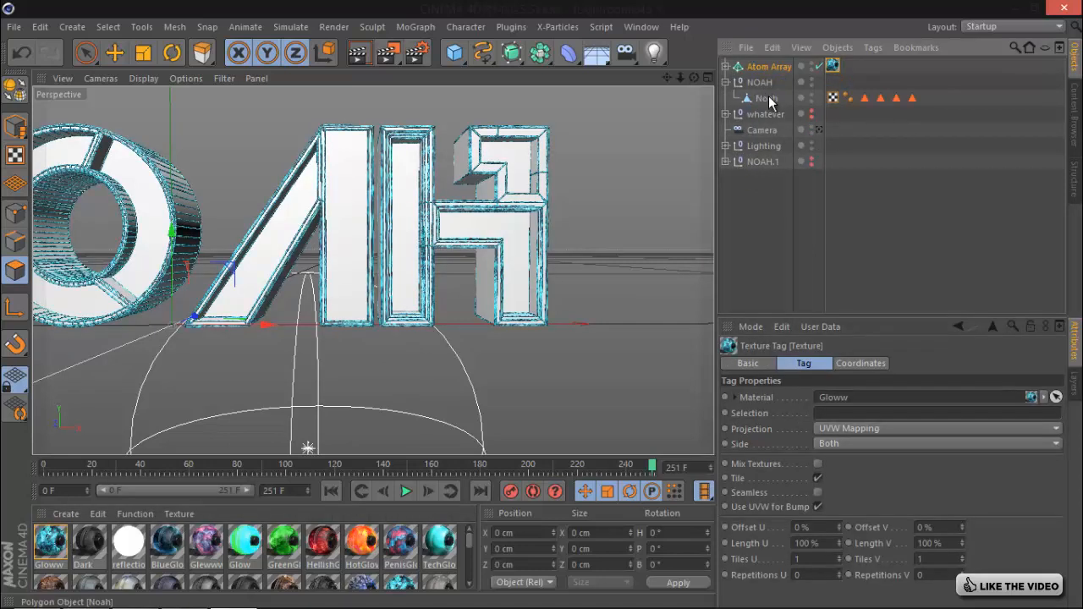
# - Add a Greebler object inside the NOAH group and make the original Noah mesh its child
pyautogui.click(768, 98)
pyautogui.click(512, 27)
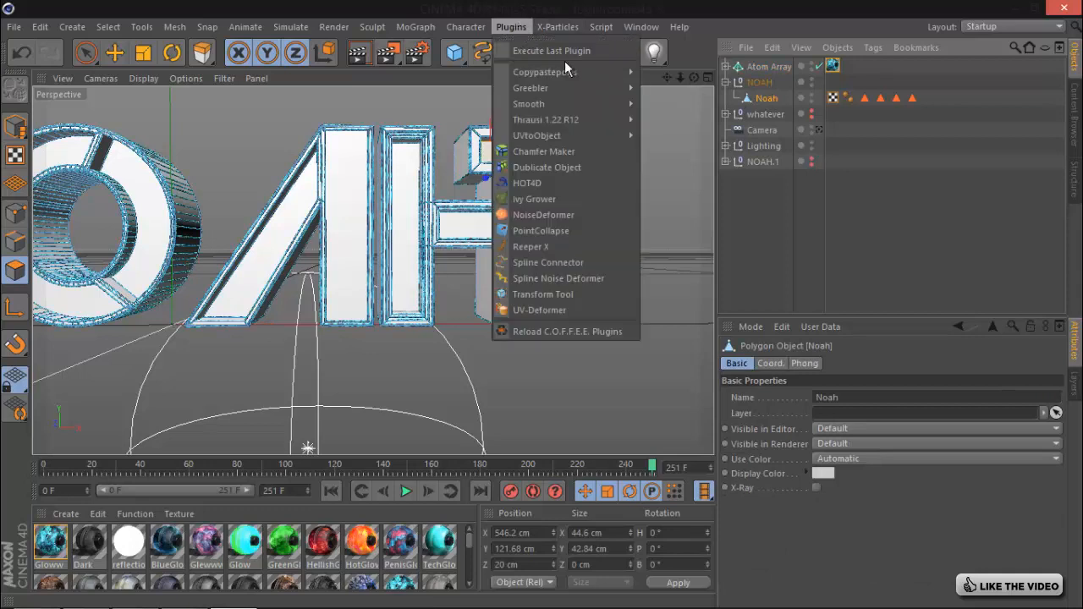
pyautogui.moveTo(585, 87)
pyautogui.click(670, 93)
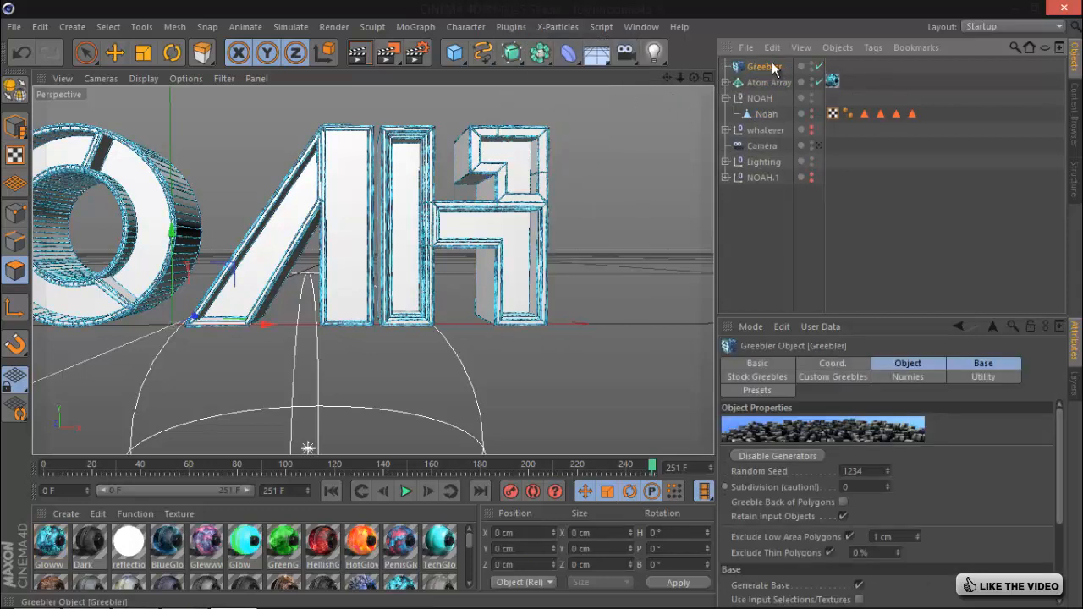
pyautogui.moveTo(773, 105); pyautogui.dragTo(771, 99)
pyautogui.click(770, 99)
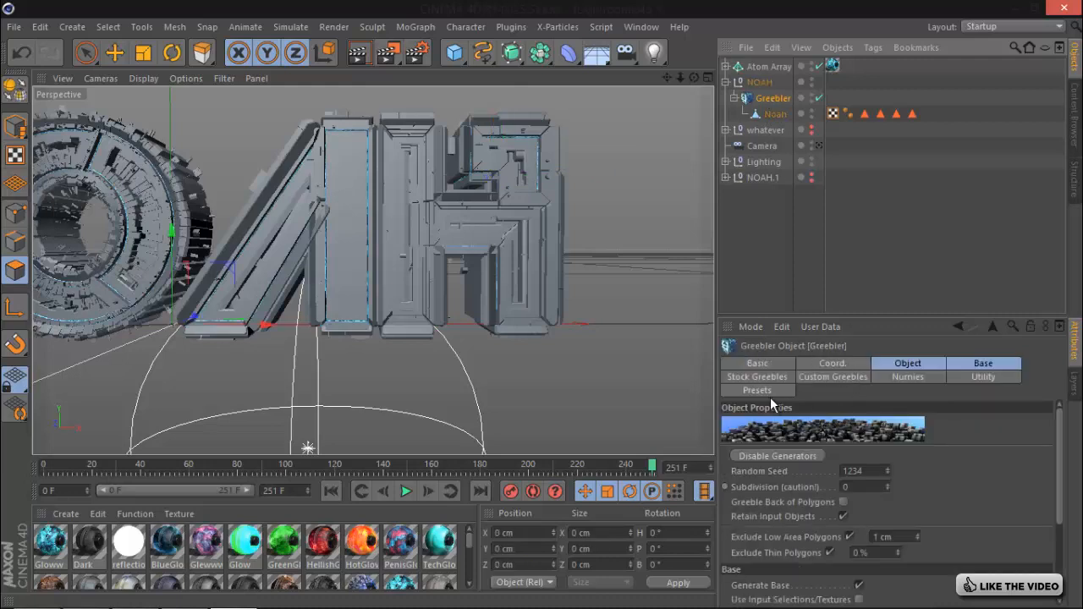
# - Turn off the generation of stock greebles on the Greebler object
pyautogui.click(749, 366)
pyautogui.click(754, 378)
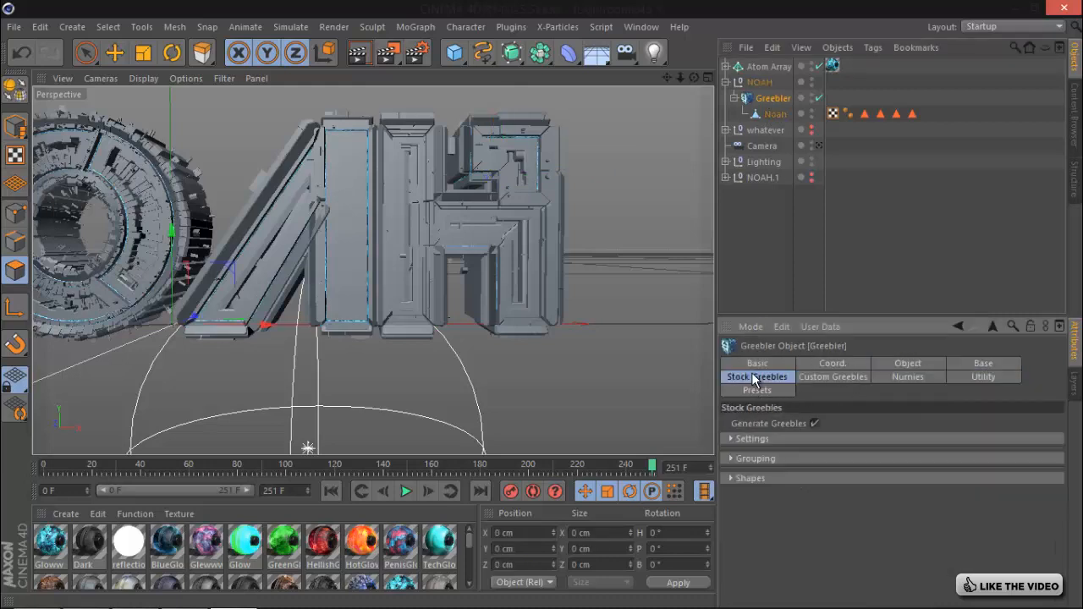
pyautogui.click(815, 423)
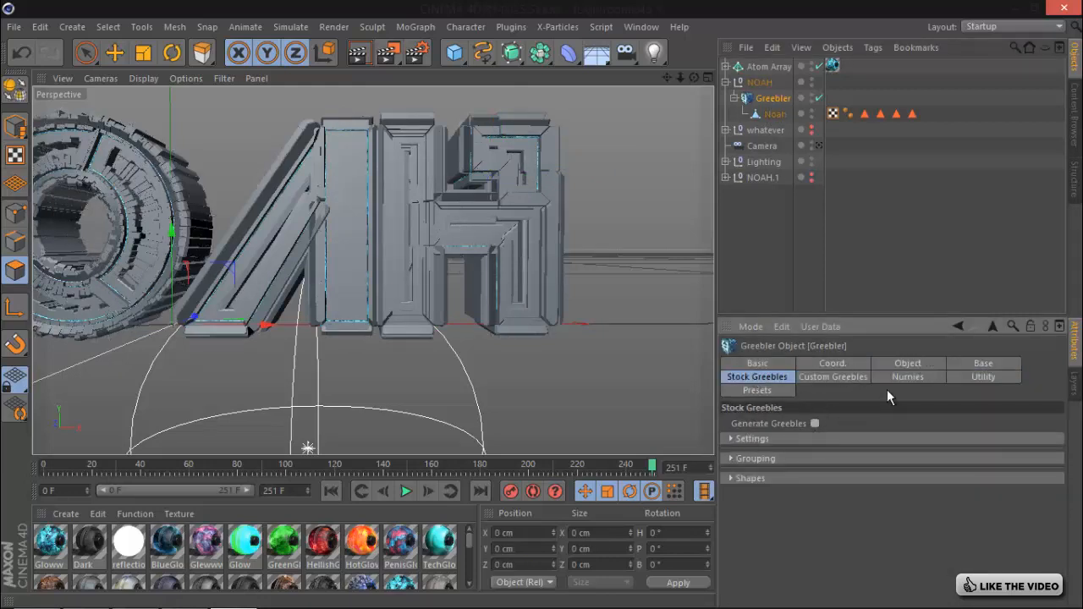
# - Set the Greebler's base height to 1–2 cm and its base bevel to 1–2 %
pyautogui.click(982, 364)
pyautogui.write('1')
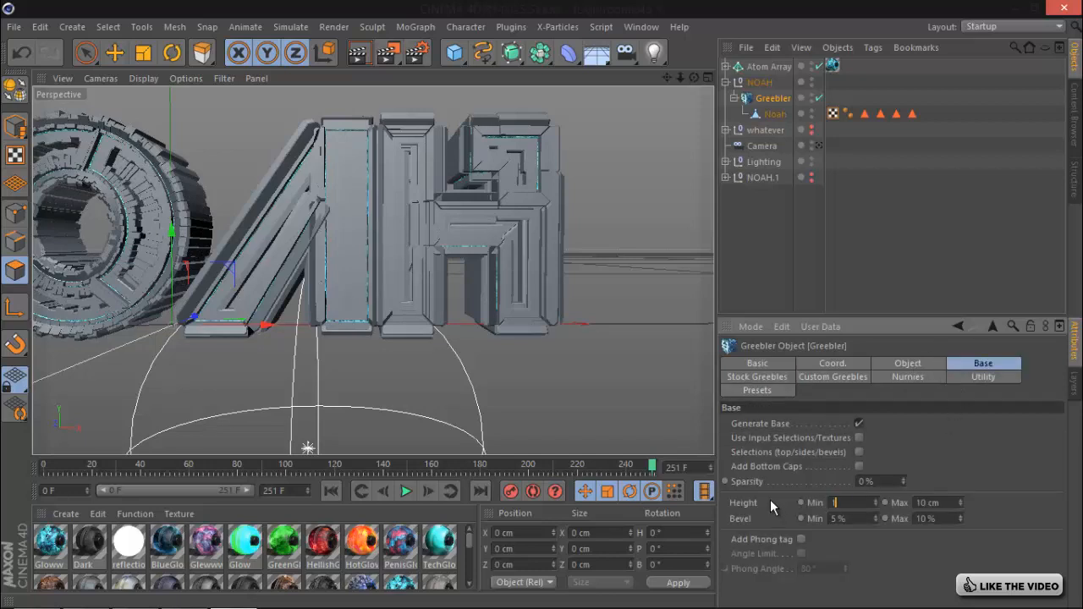
pyautogui.press('Tab')
pyautogui.write('2')
pyautogui.press('Tab')
pyautogui.write('1')
pyautogui.press('Tab')
pyautogui.write('2')
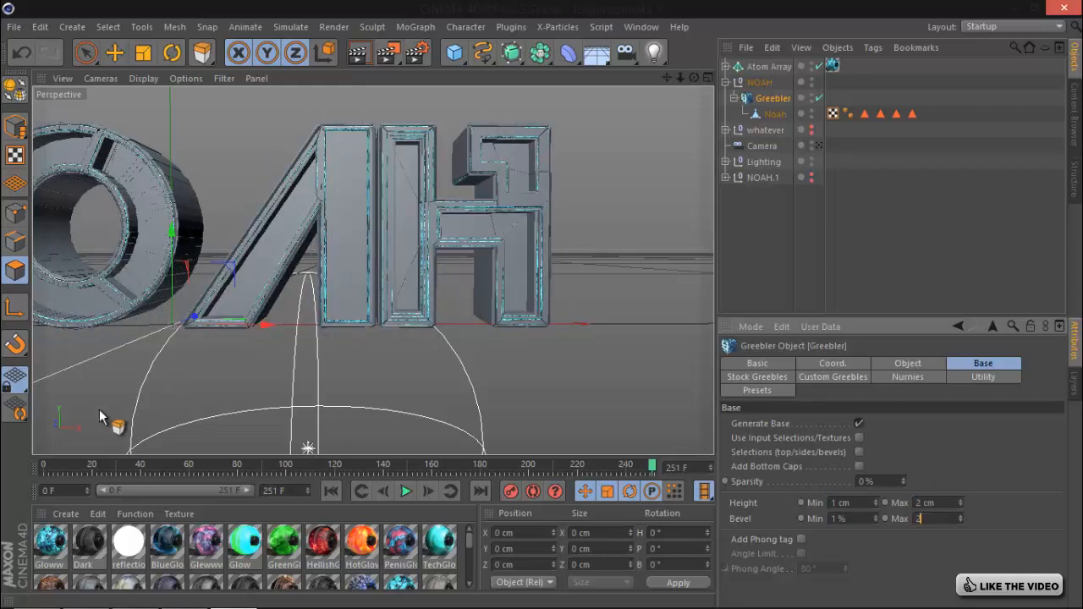
# - Apply the Dark material to the Greebler with Cubic projection and seamless tiling
pyautogui.moveTo(97, 539); pyautogui.dragTo(775, 100)
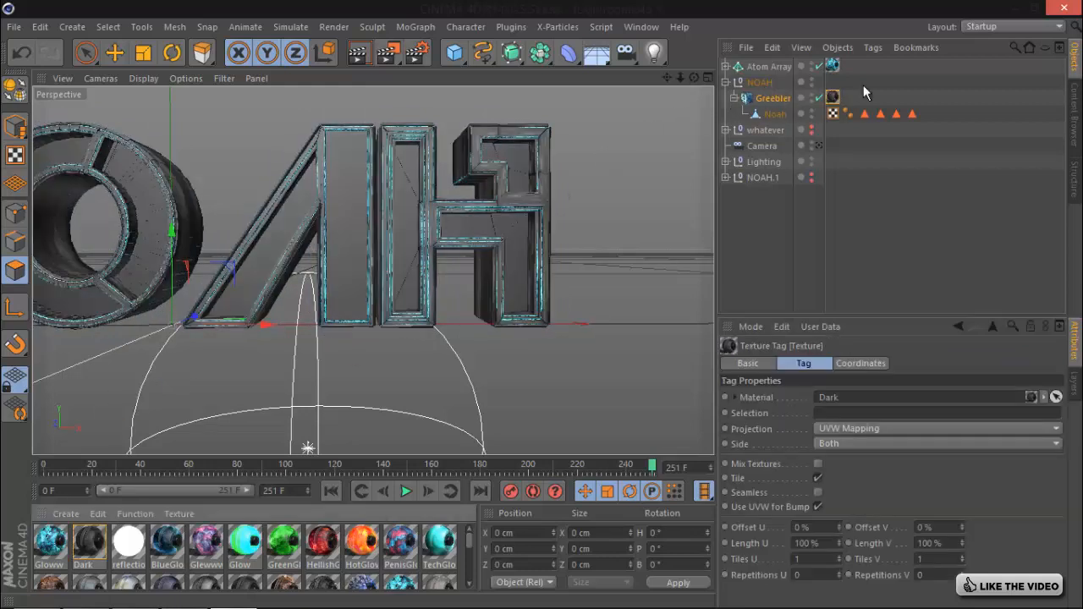
pyautogui.click(866, 430)
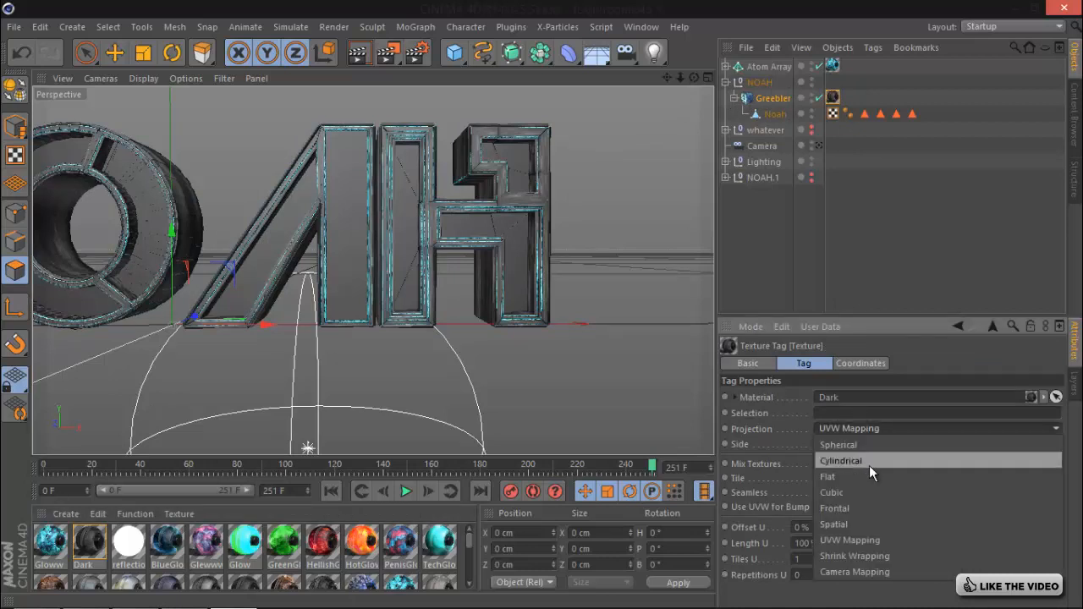
pyautogui.click(874, 490)
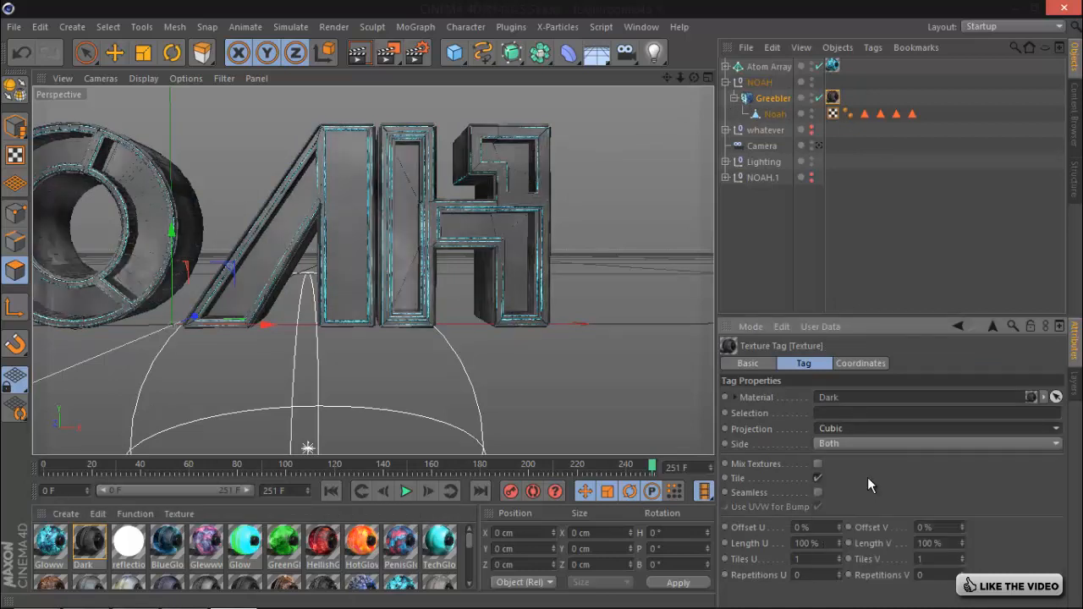
pyautogui.click(817, 493)
pyautogui.click(812, 246)
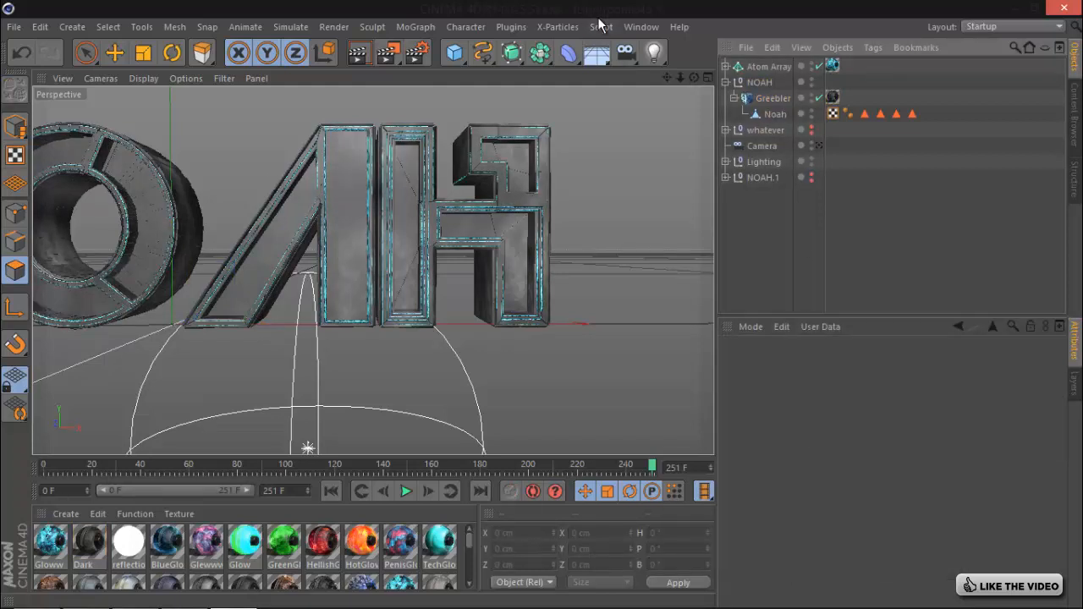
# - Move the Atom Array slightly forward along its Z axis so its wireframe protrudes from the letter faces
pyautogui.click(766, 67)
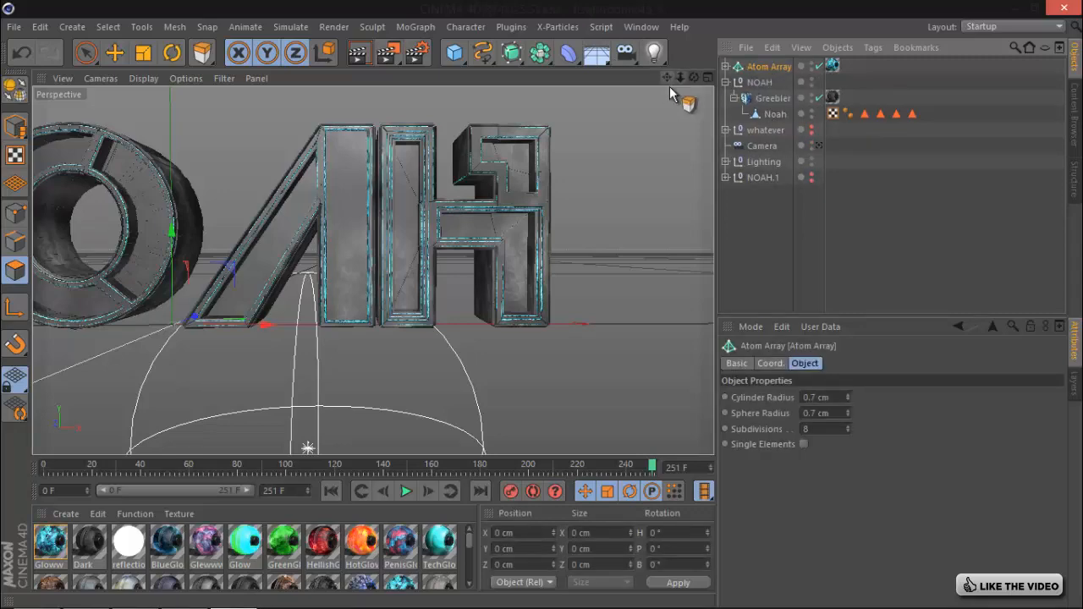
pyautogui.moveTo(668, 75); pyautogui.dragTo(694, 76)
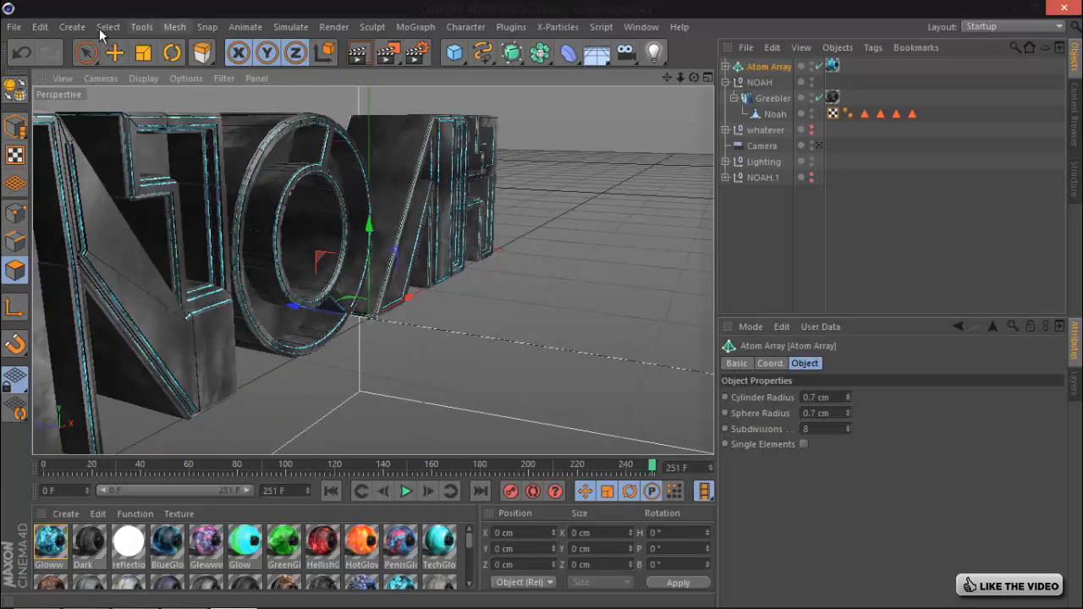
pyautogui.click(115, 52)
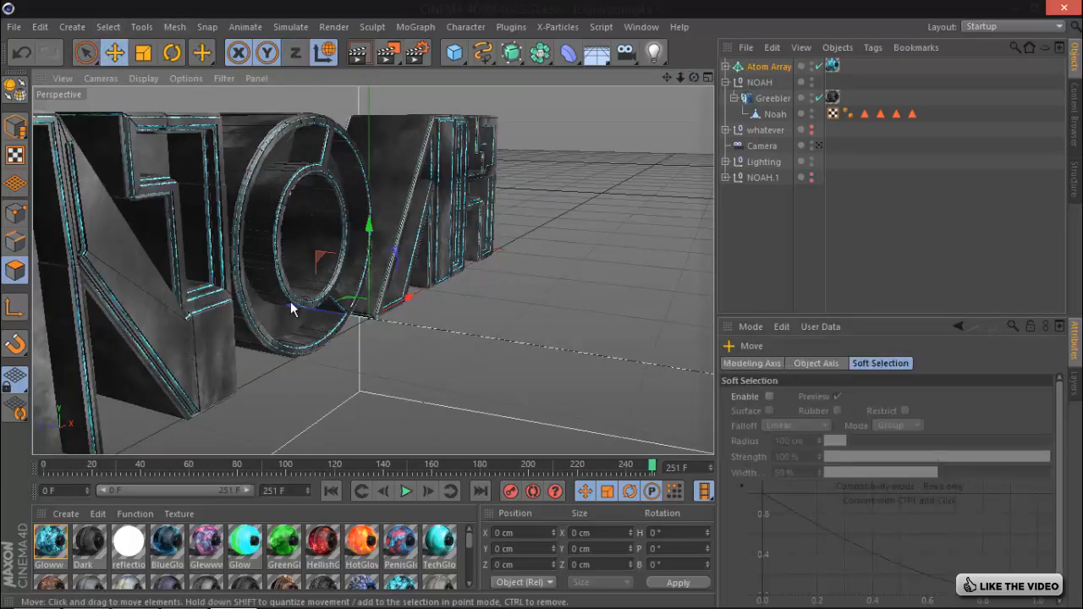
pyautogui.moveTo(291, 303); pyautogui.dragTo(293, 304)
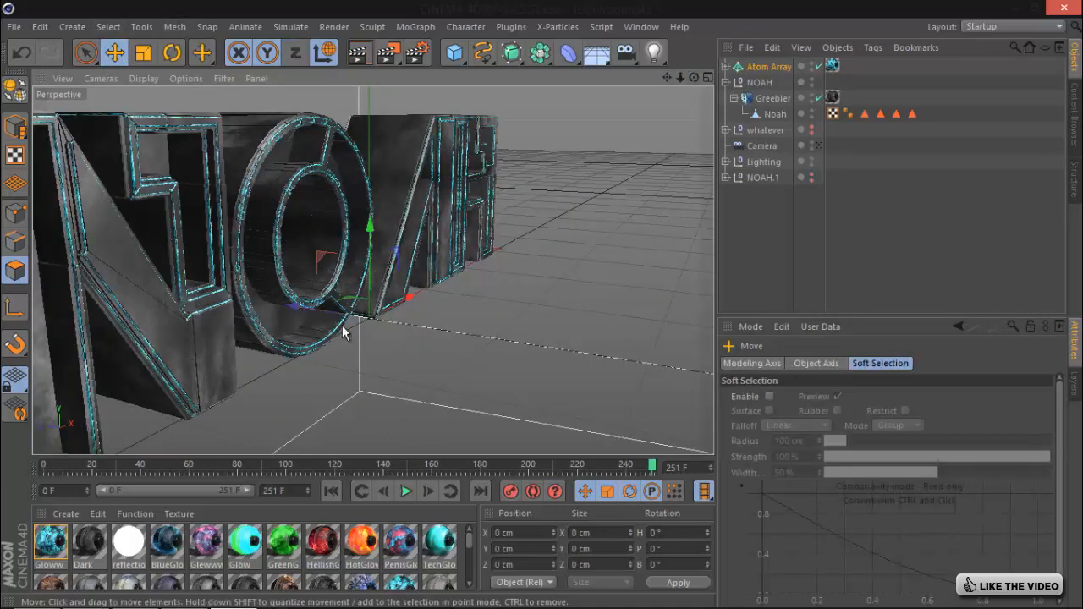
pyautogui.moveTo(694, 77)
pyautogui.mouseDown()
pyautogui.moveTo(542, 315)
pyautogui.moveTo(690, 78)
pyautogui.mouseUp()
pyautogui.moveTo(560, 305); pyautogui.dragTo(544, 310)
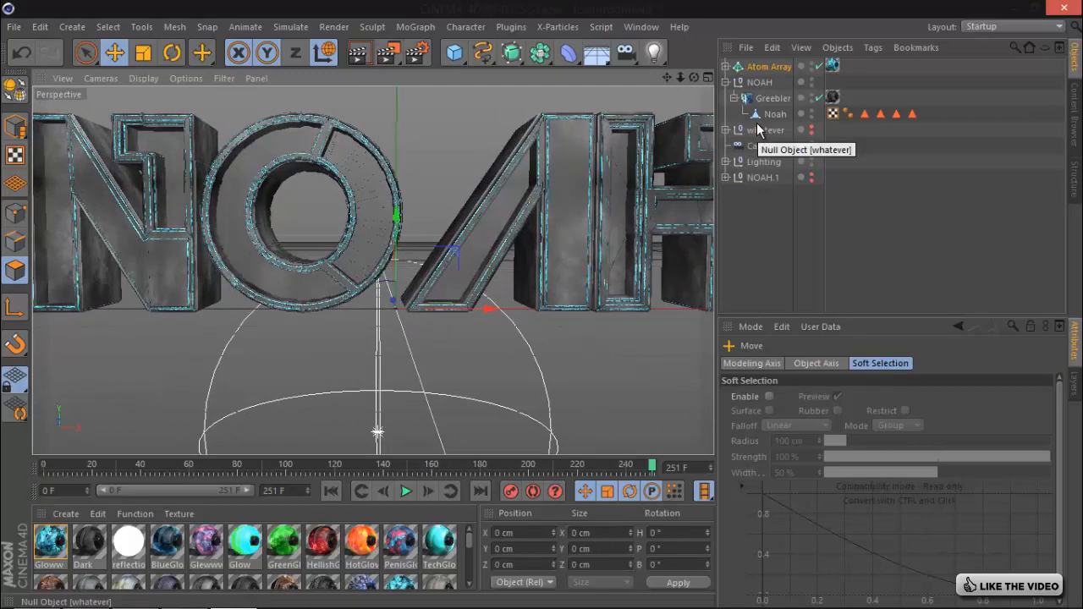
# - In the Front view, draw a straight vertical Bezier spline down the N's first stem, from about Y 148 cm to 3 cm
pyautogui.click(708, 76)
pyautogui.click(709, 272)
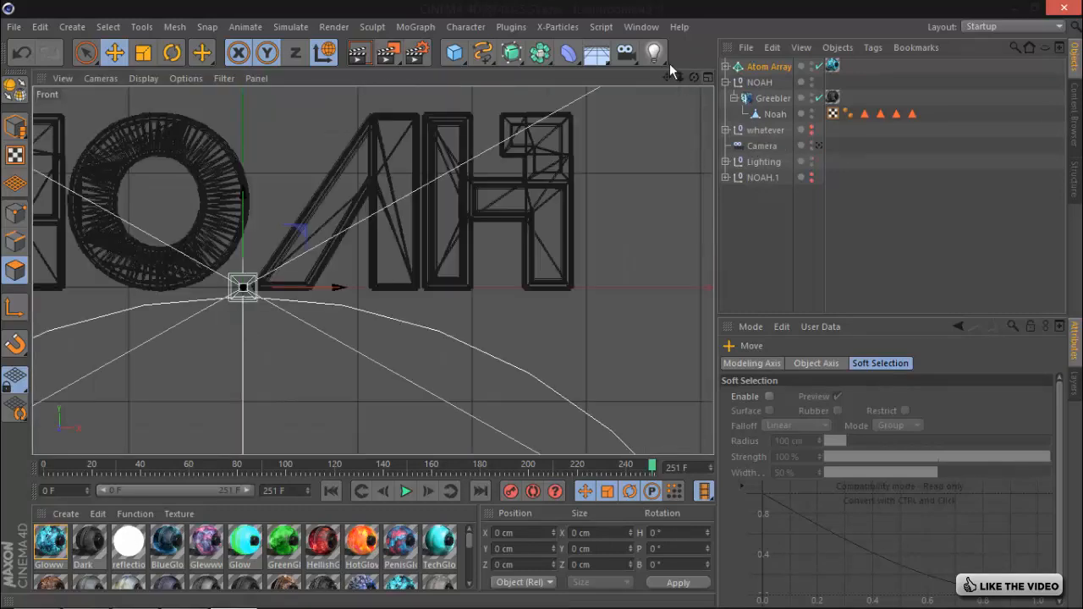
pyautogui.scroll(4, 545, 305)
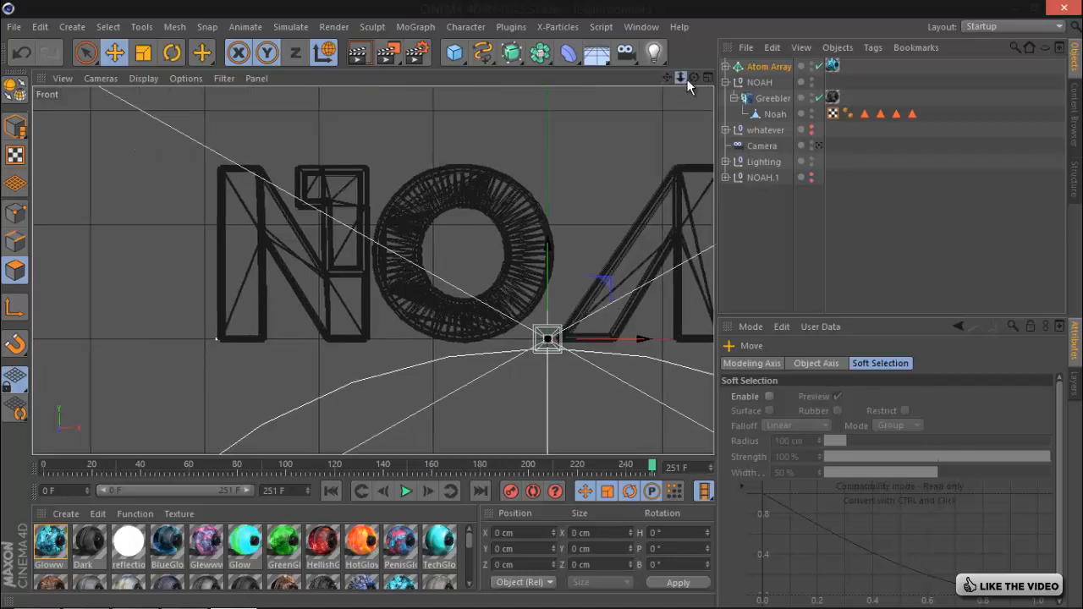
pyautogui.scroll(3, 549, 313)
pyautogui.moveTo(546, 305); pyautogui.dragTo(549, 309)
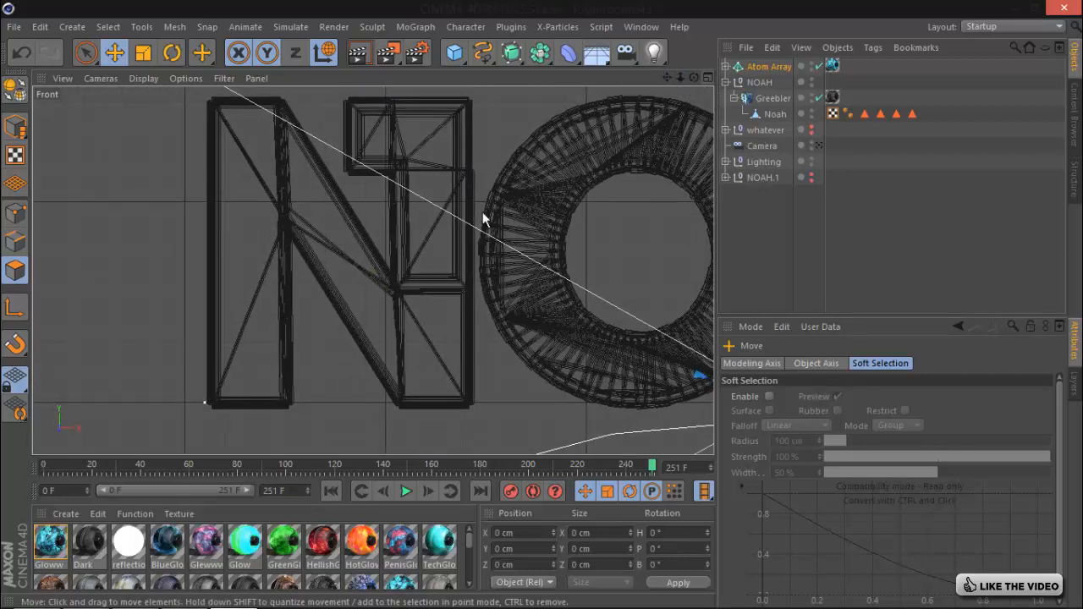
pyautogui.click(479, 58)
pyautogui.click(618, 84)
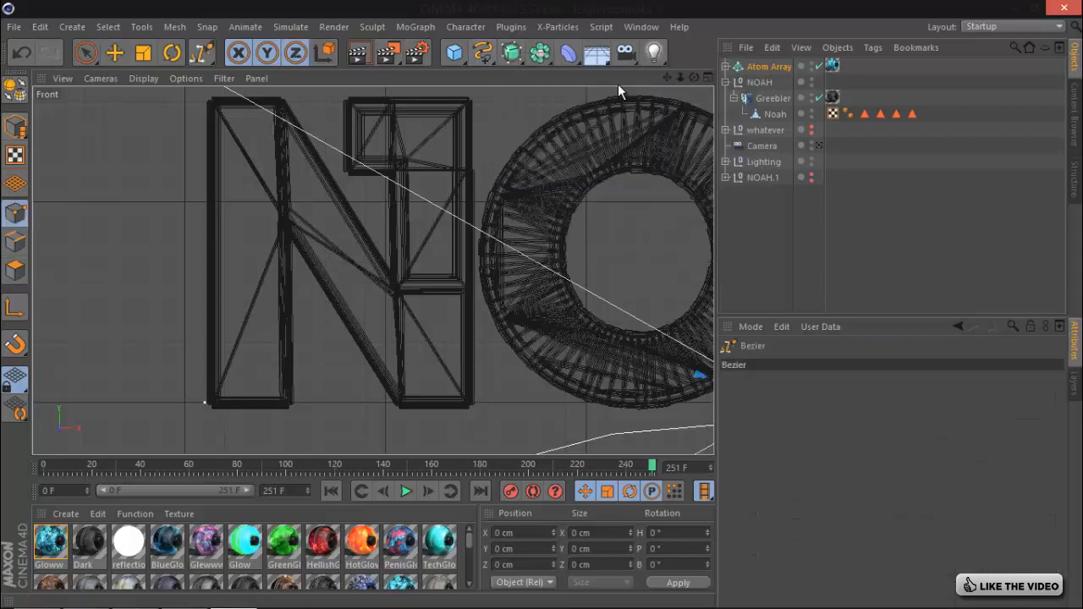
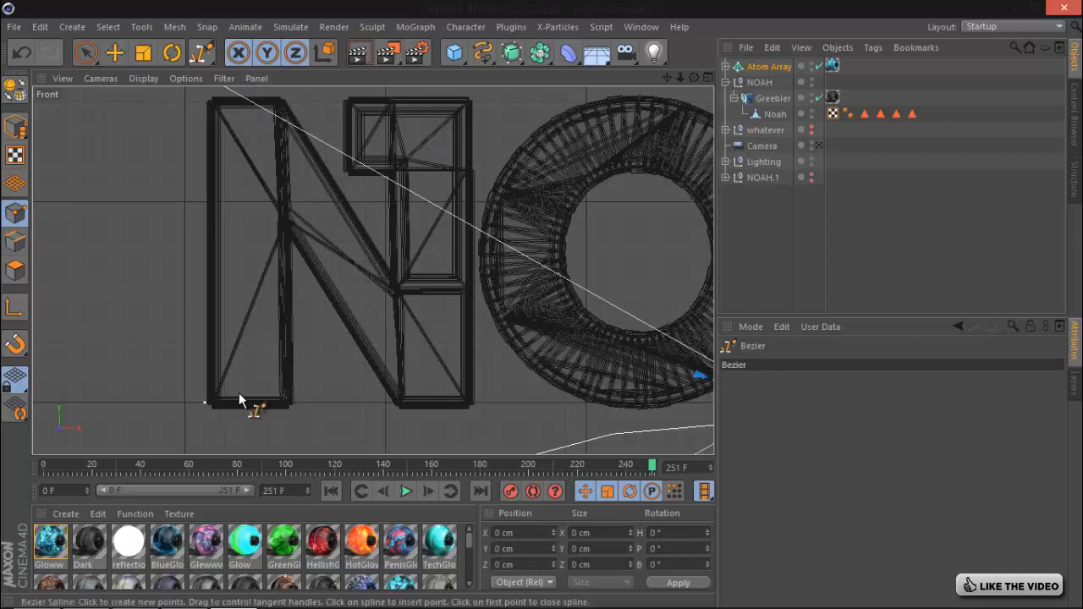
pyautogui.click(244, 105)
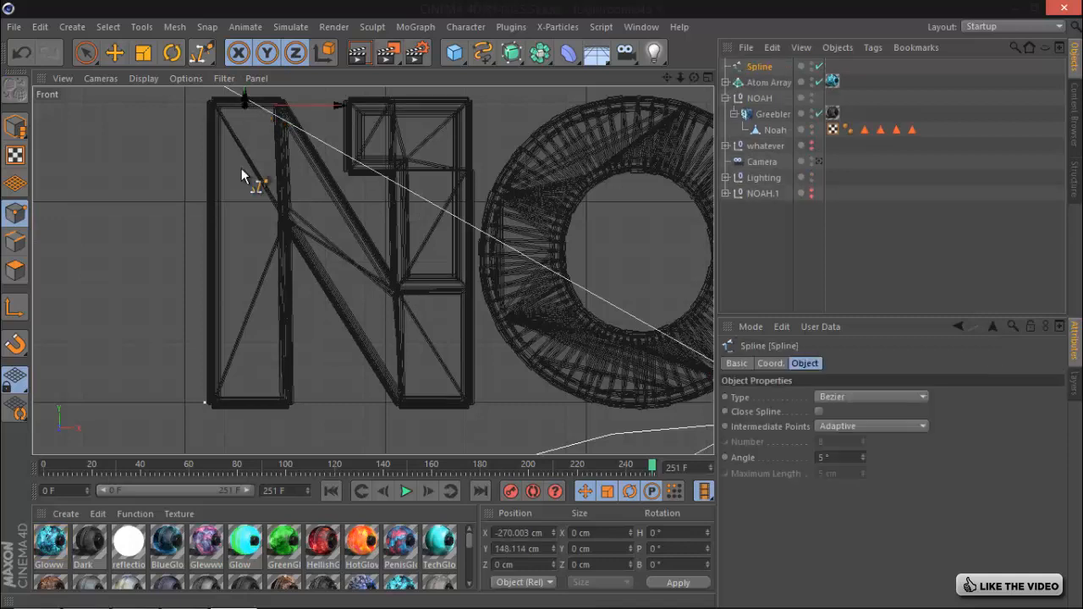
pyautogui.click(245, 396)
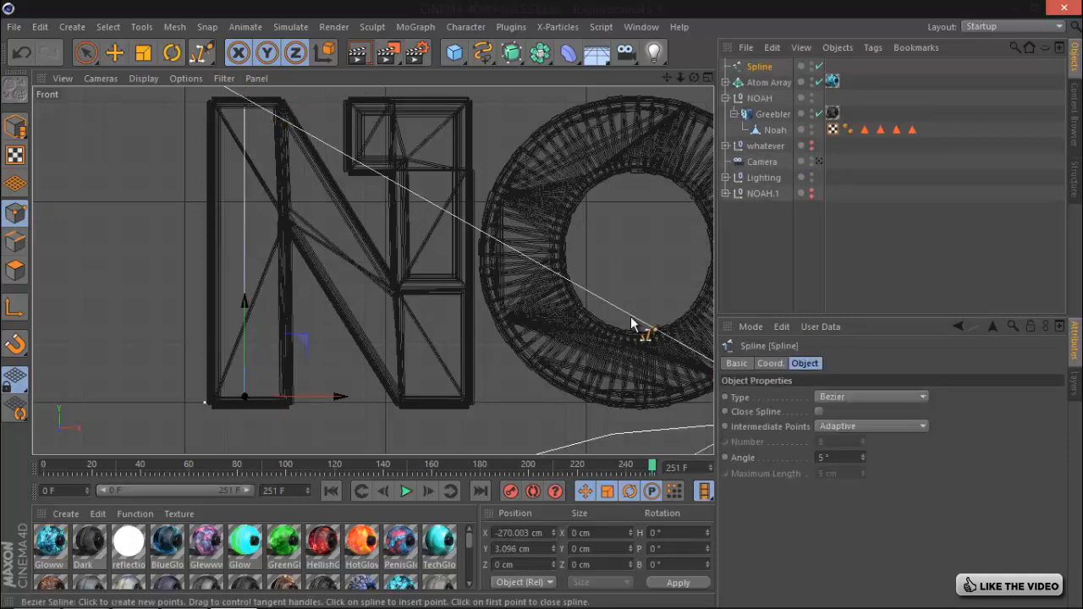
pyautogui.click(746, 259)
# - Draw a separate angled Bezier spline through the N's upper hook and down its second stem to about Y 63 cm
pyautogui.click(361, 133)
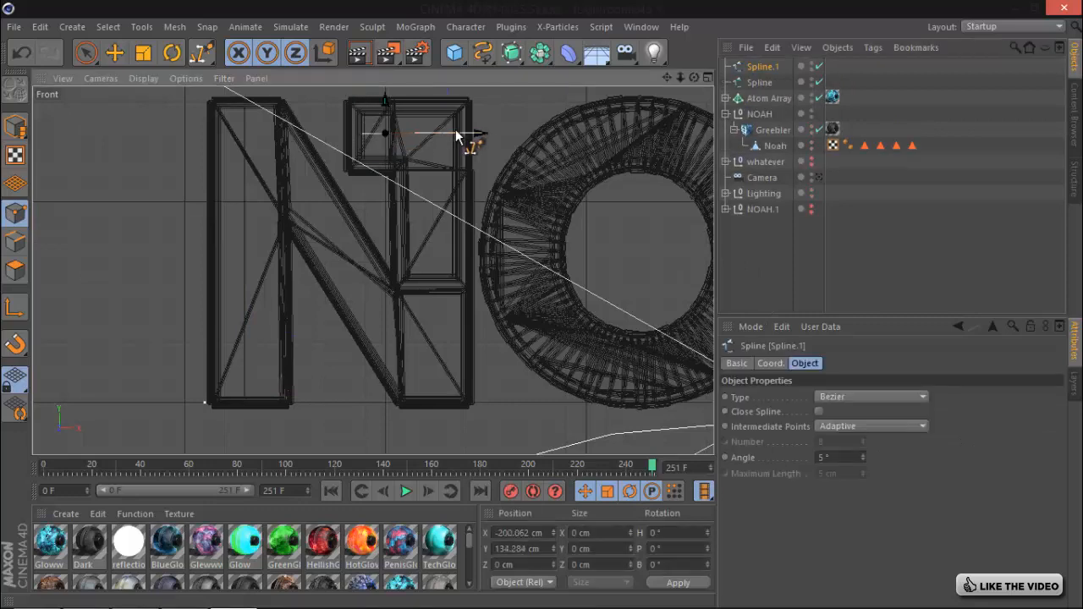
pyautogui.moveTo(437, 133); pyautogui.dragTo(501, 138)
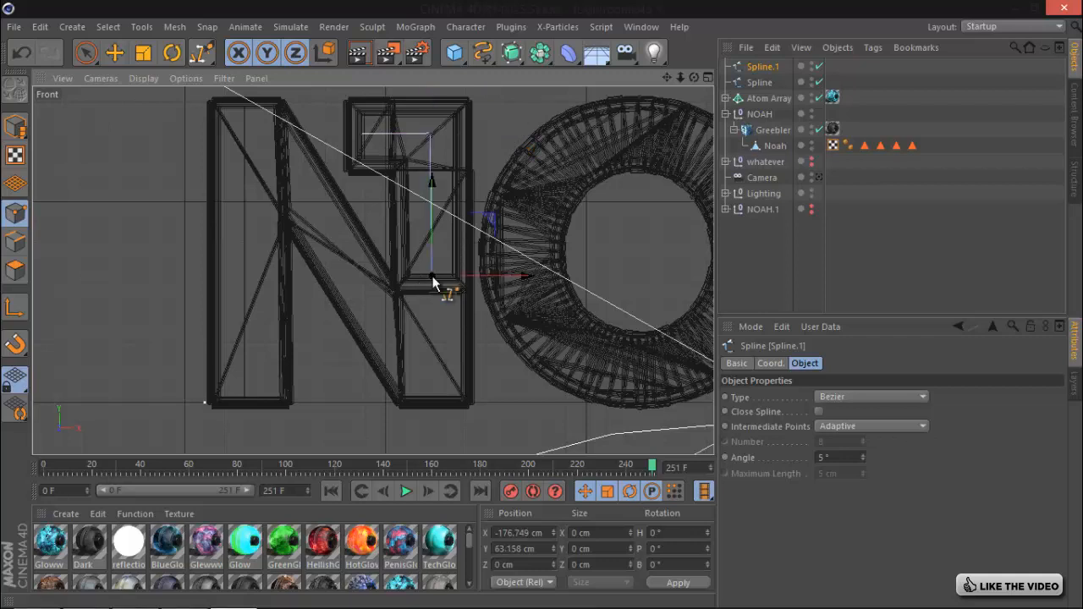
pyautogui.click(775, 262)
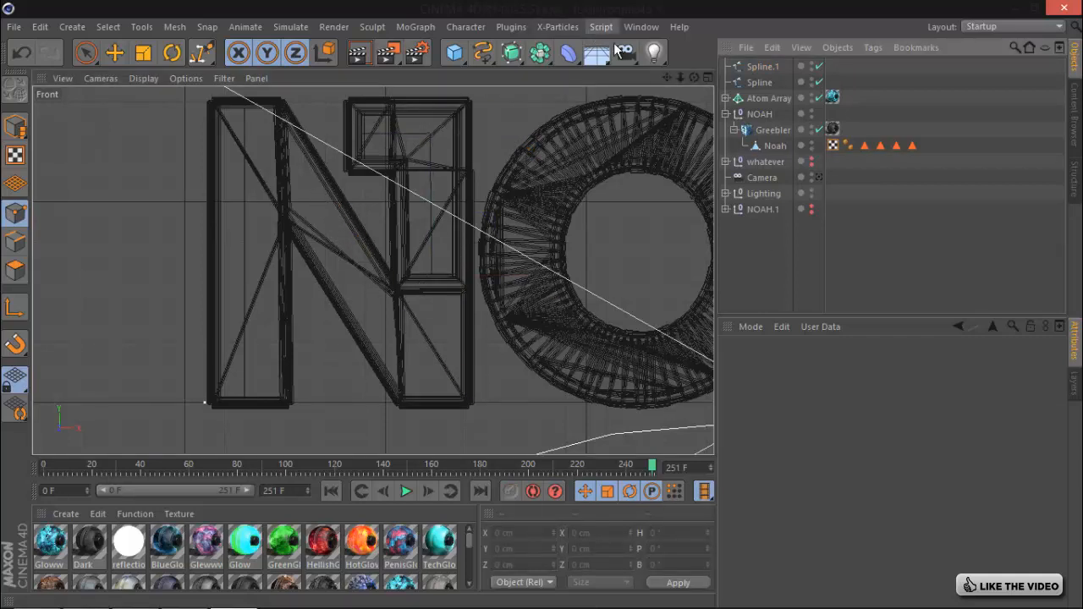
# - Draw a separate curved Bezier spline along the O's right-hand segment, from about Y 133 cm to 26 cm
pyautogui.moveTo(667, 78); pyautogui.dragTo(505, 330)
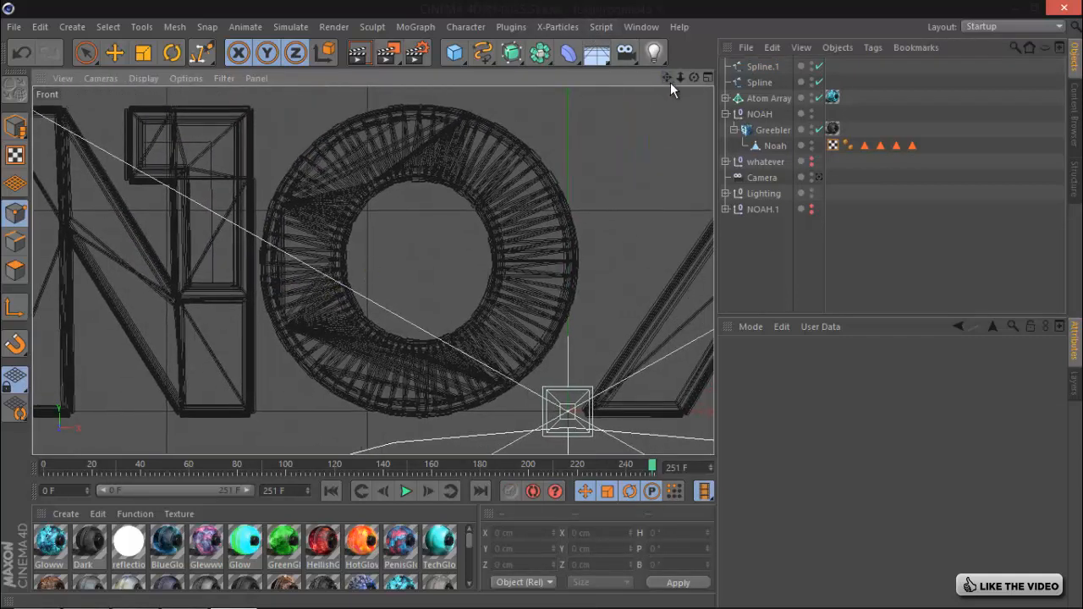
pyautogui.click(457, 143)
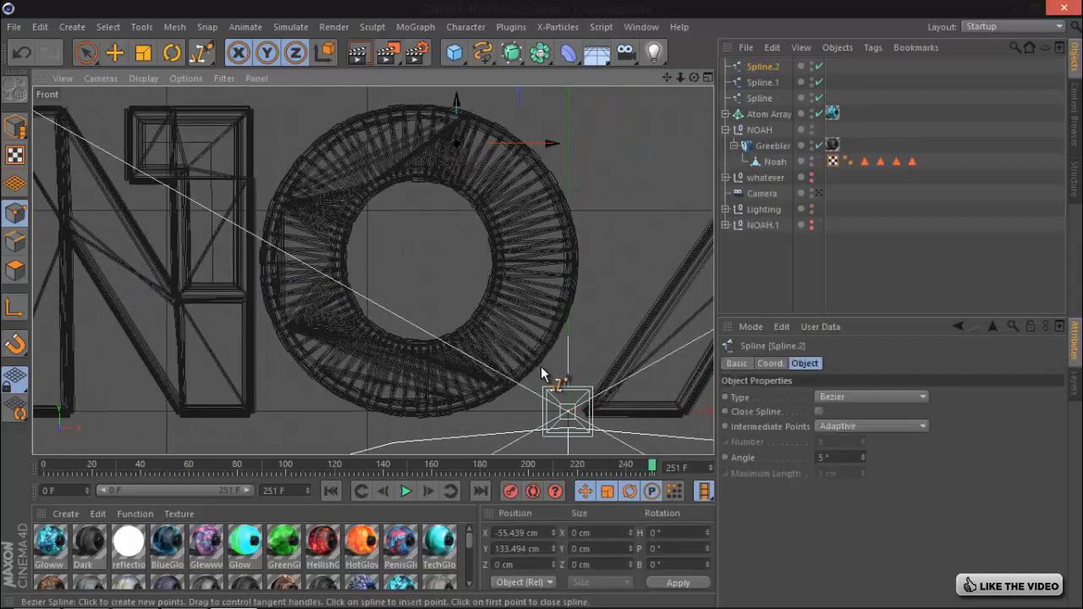
pyautogui.moveTo(489, 360); pyautogui.dragTo(543, 311)
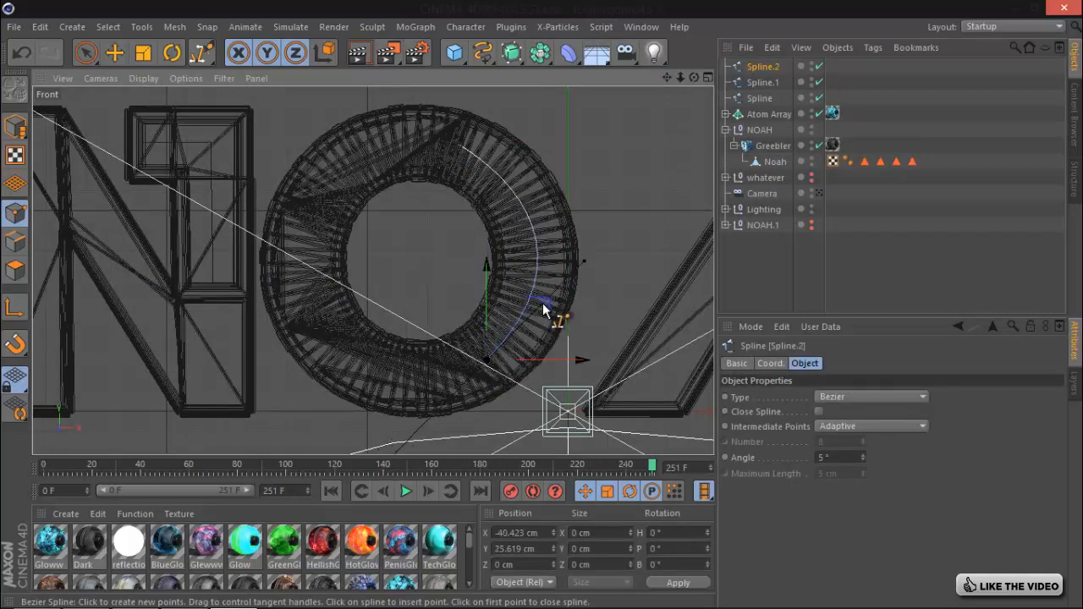
pyautogui.click(762, 266)
# - Draw a separate curved Bezier spline around the O's left and lower segment, from about Y 133 cm to 25 cm
pyautogui.click(443, 144)
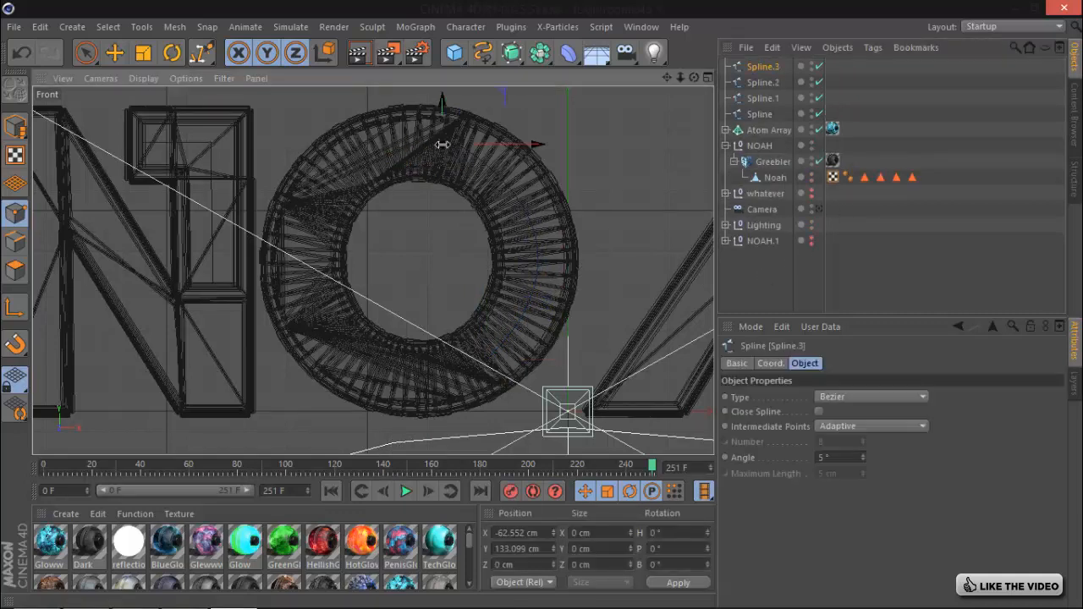
pyautogui.moveTo(303, 240); pyautogui.dragTo(275, 333)
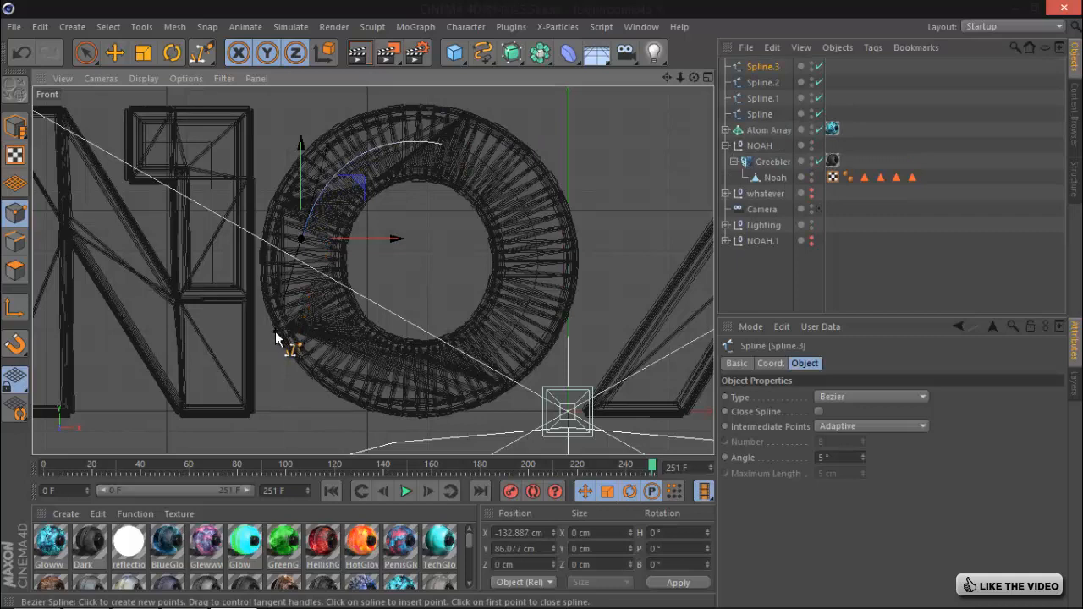
pyautogui.click(486, 362)
pyautogui.moveTo(497, 356); pyautogui.dragTo(531, 326)
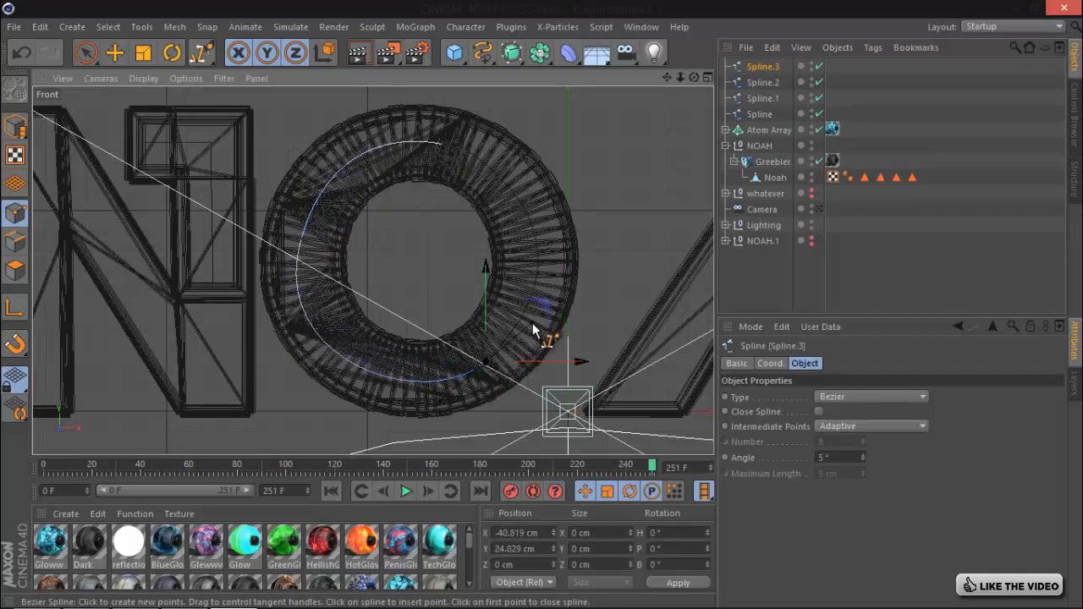
pyautogui.click(764, 284)
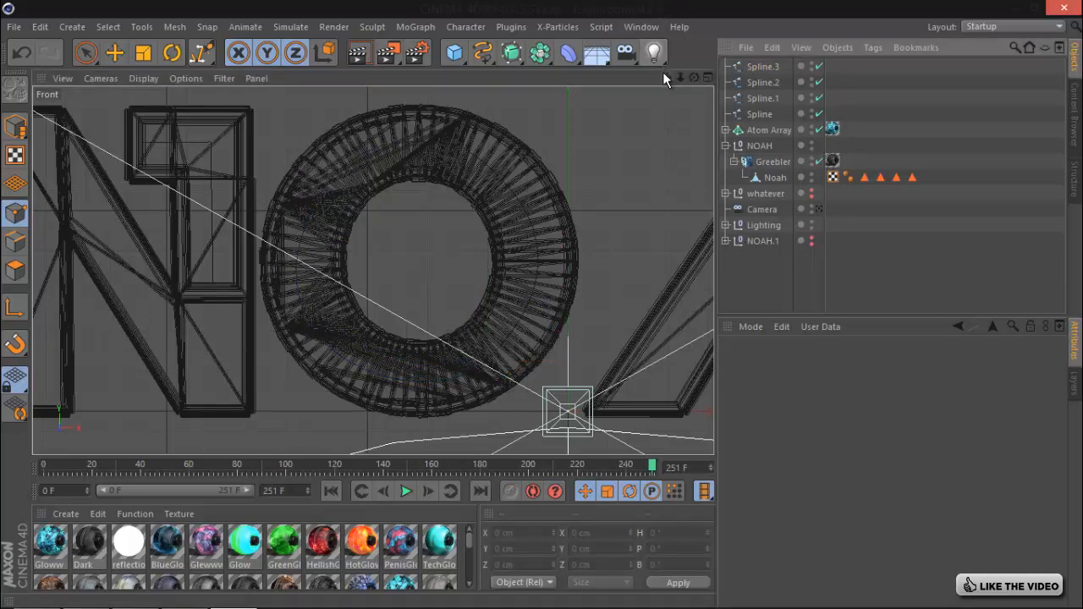
# - Draw a separate straight Bezier spline down the A's slanted leg, from about Y 119 cm to 5 cm
pyautogui.moveTo(667, 77); pyautogui.dragTo(545, 302)
pyautogui.click(441, 165)
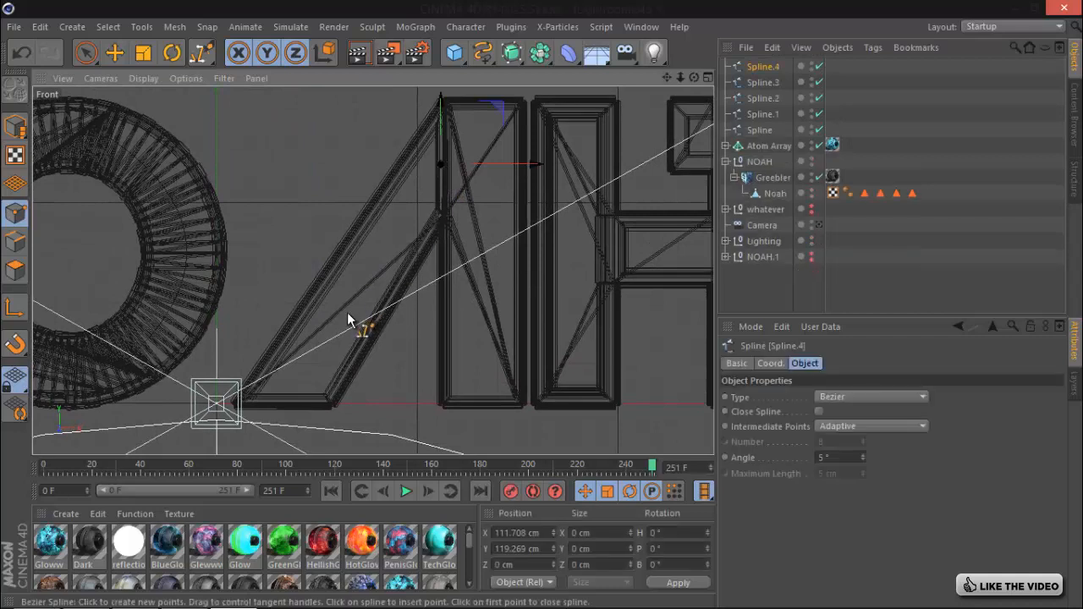
pyautogui.click(294, 394)
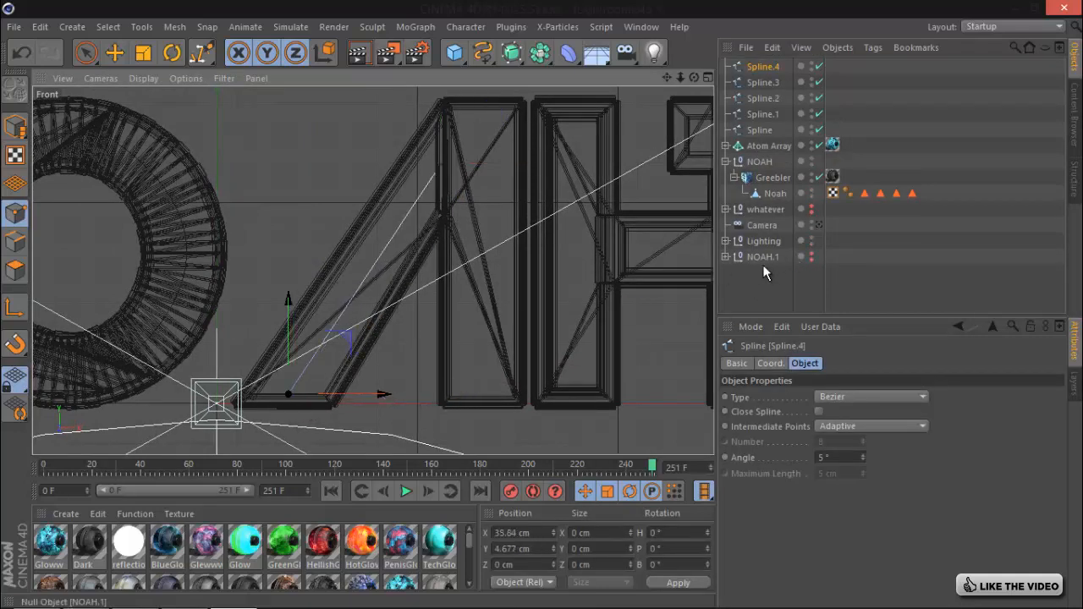
pyautogui.click(757, 270)
# - Draw a separate vertical Bezier spline down the H's first stem, from about Y 143 cm to 6 cm
pyautogui.moveTo(669, 80); pyautogui.dragTo(541, 304)
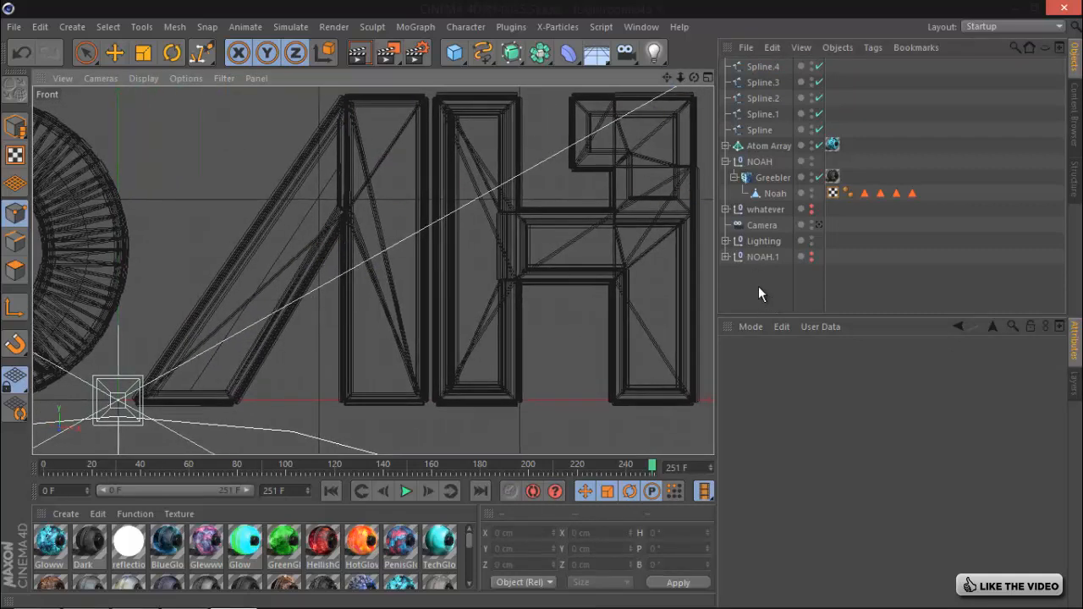
pyautogui.click(474, 111)
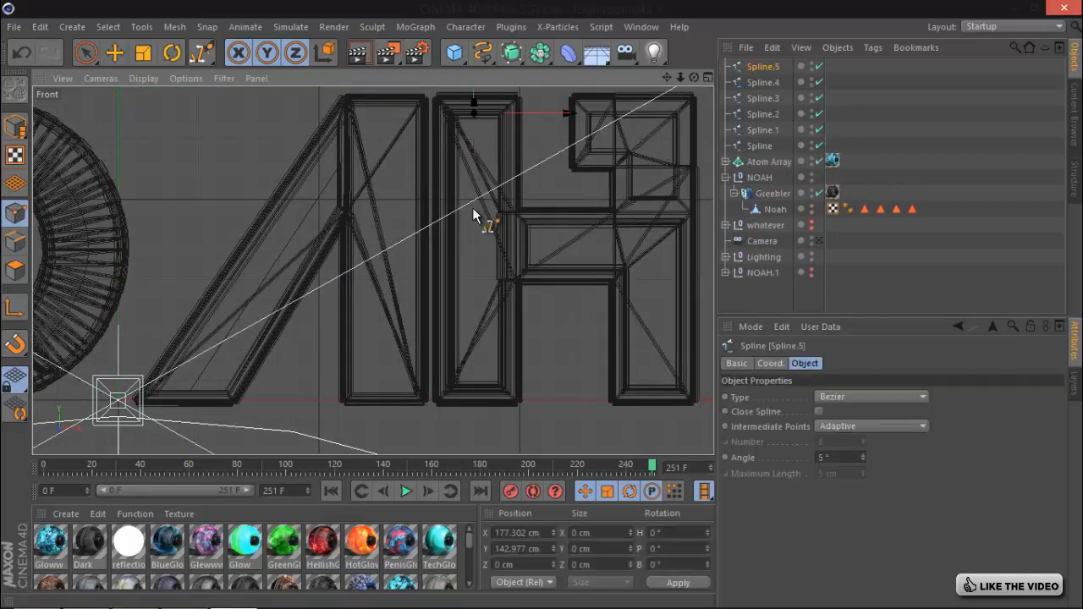
pyautogui.click(476, 389)
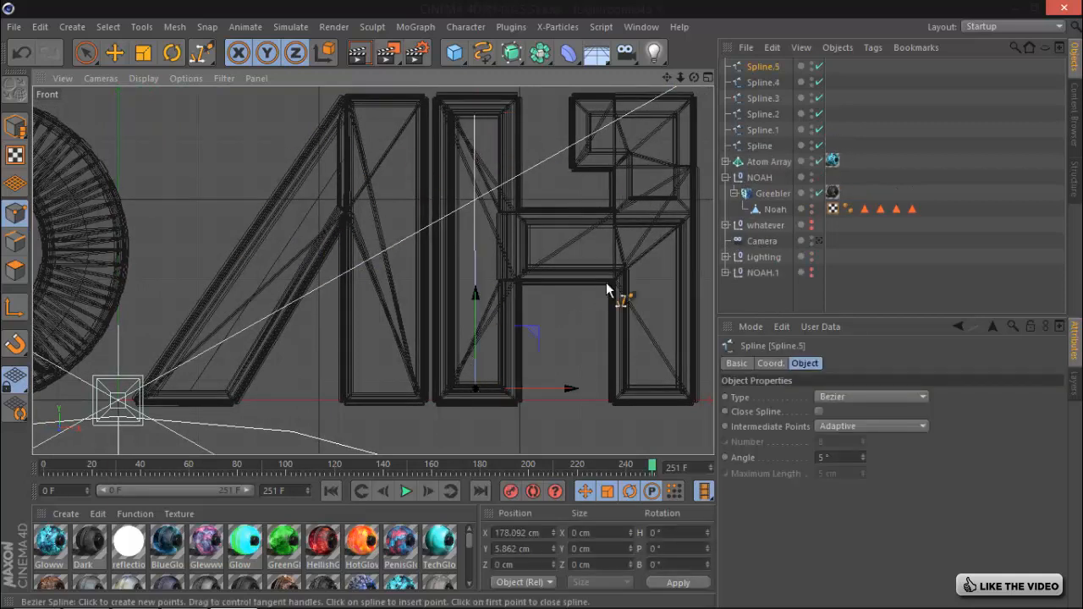
pyautogui.click(528, 242)
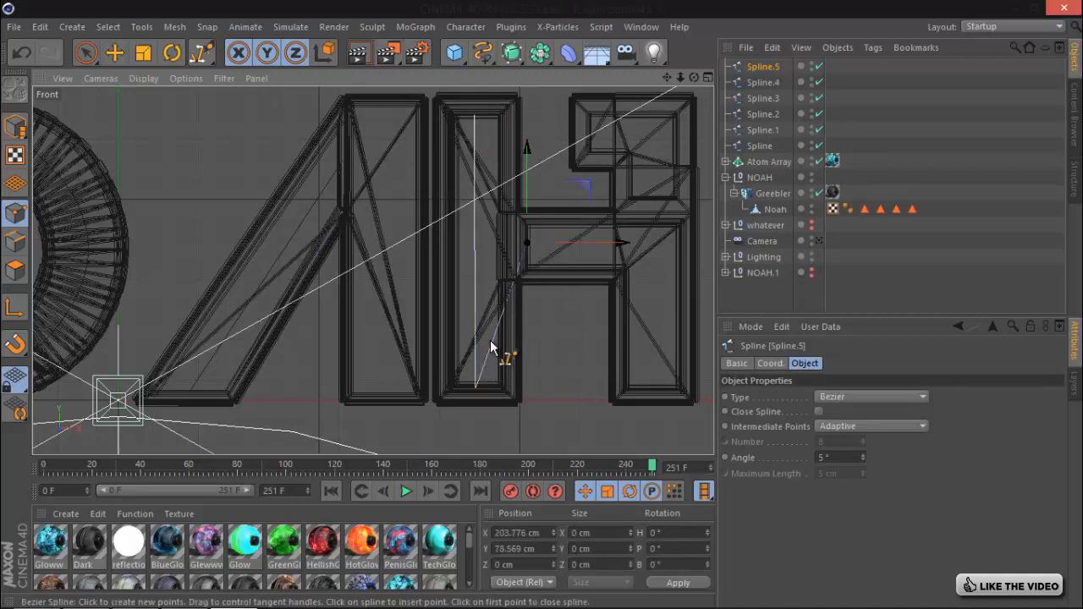
pyautogui.click(769, 300)
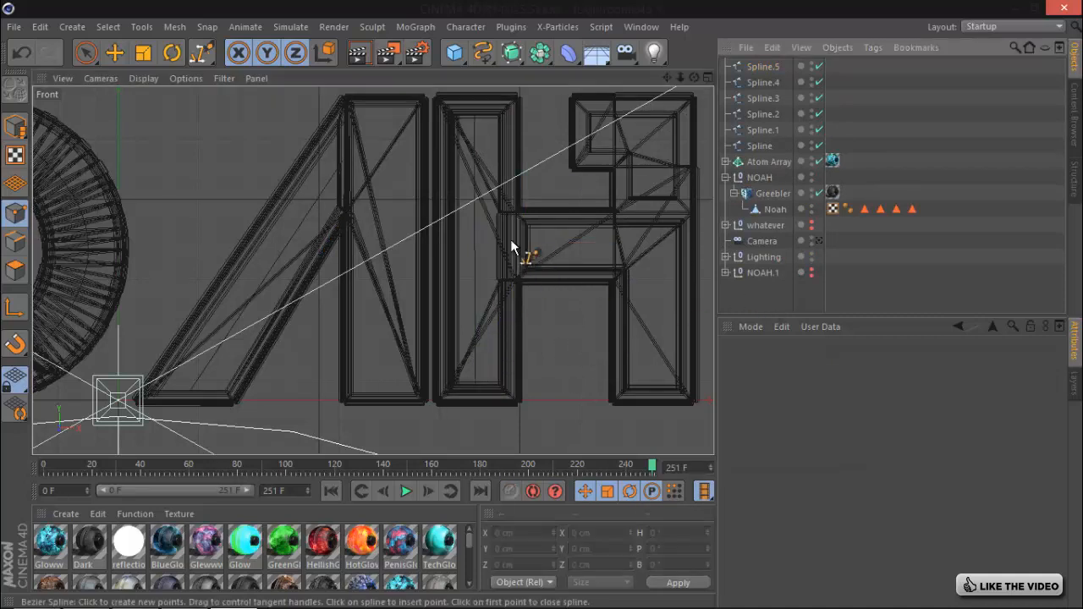
# - Draw a separate Bezier spline along the H's crossbar at about Y 77 cm and down its second stem to about Y 7 cm
pyautogui.click(525, 244)
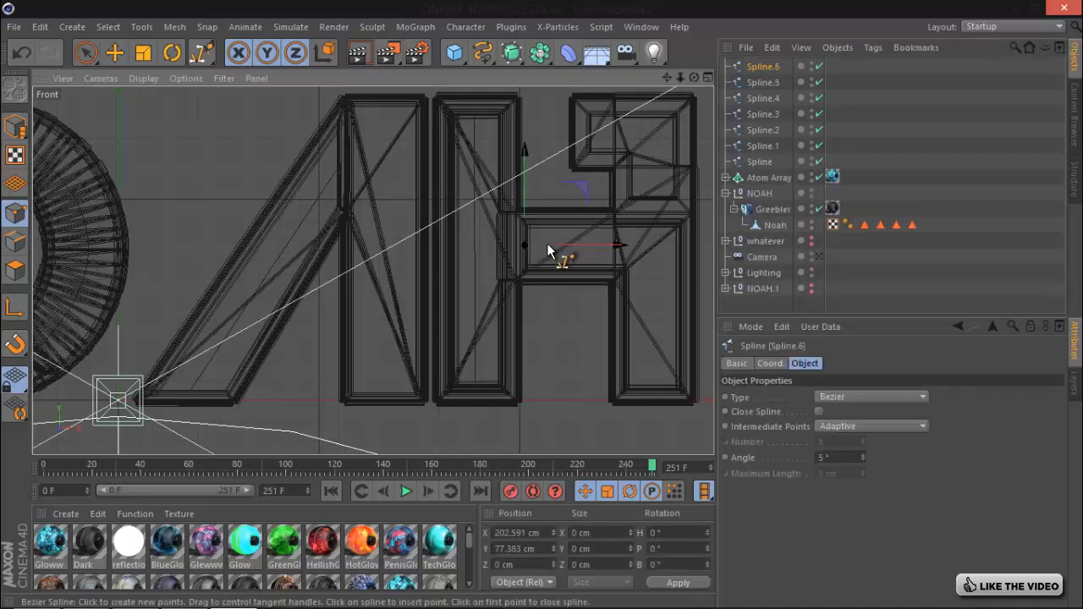
pyautogui.click(654, 245)
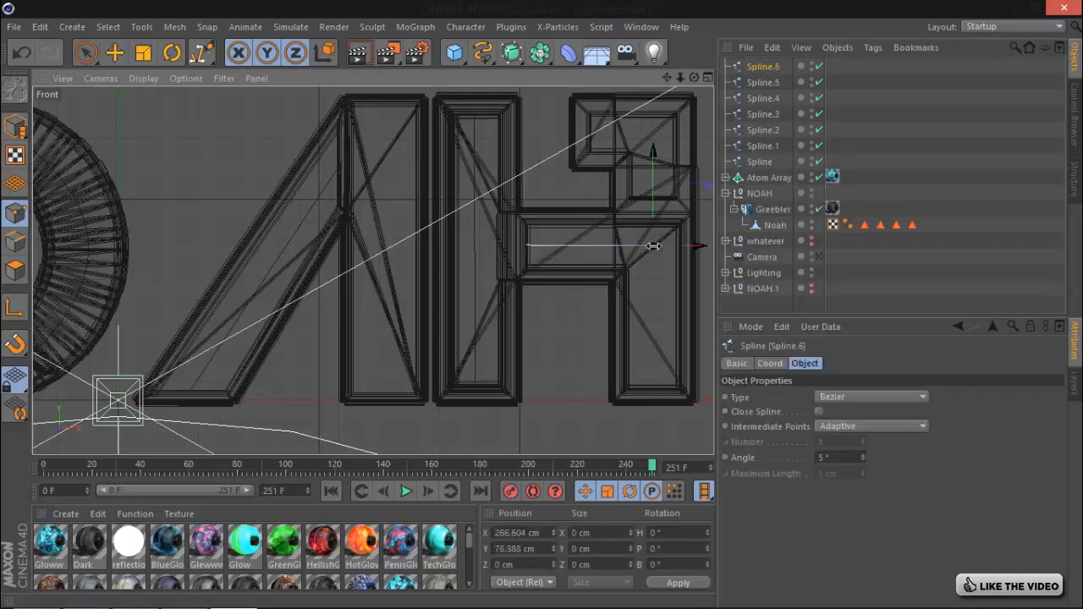
pyautogui.click(658, 387)
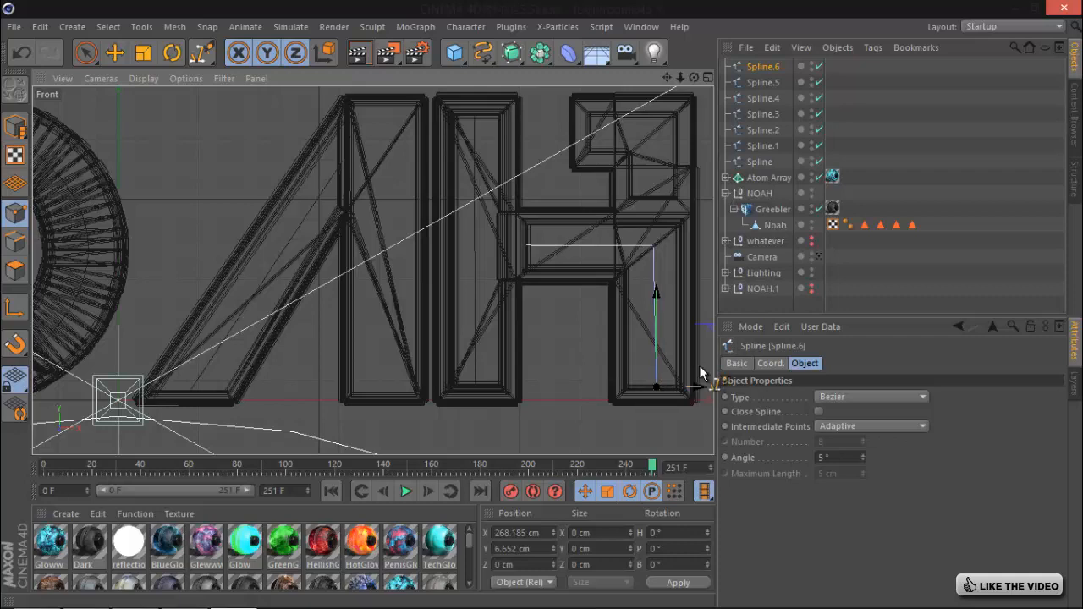
# - Draw a separate angled Bezier spline through the H's detached upper block, from about Y 134 cm down to 102 cm
pyautogui.click(590, 130)
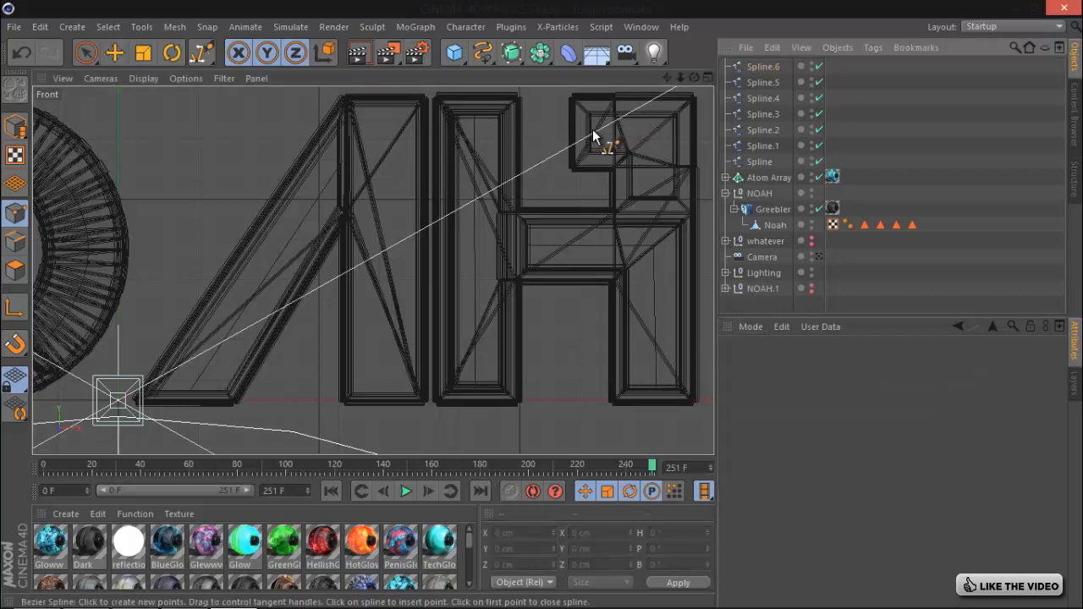
pyautogui.click(633, 130)
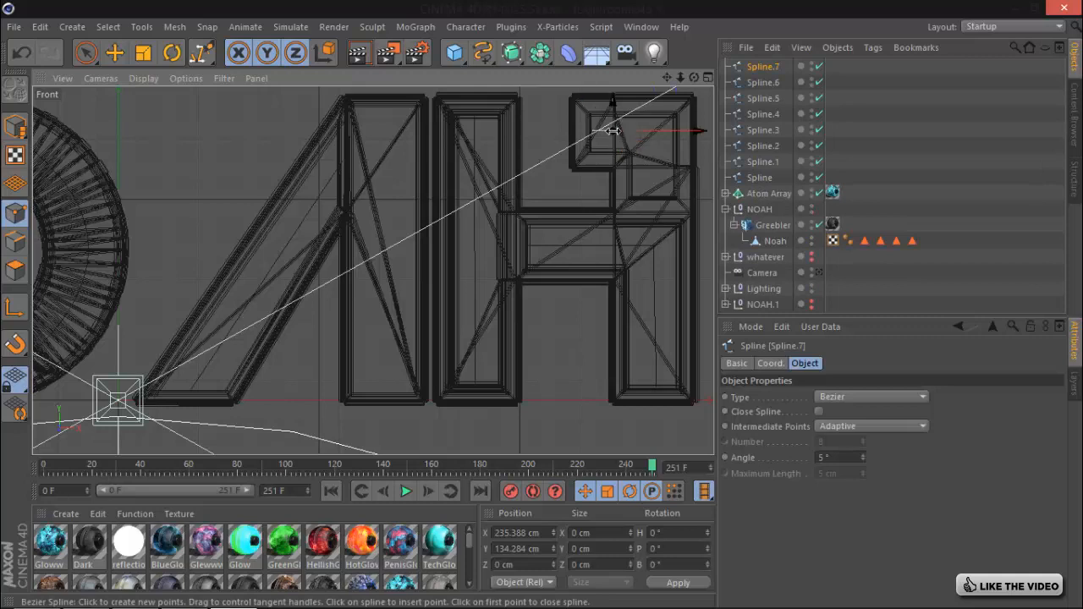
pyautogui.moveTo(671, 130); pyautogui.dragTo(689, 130)
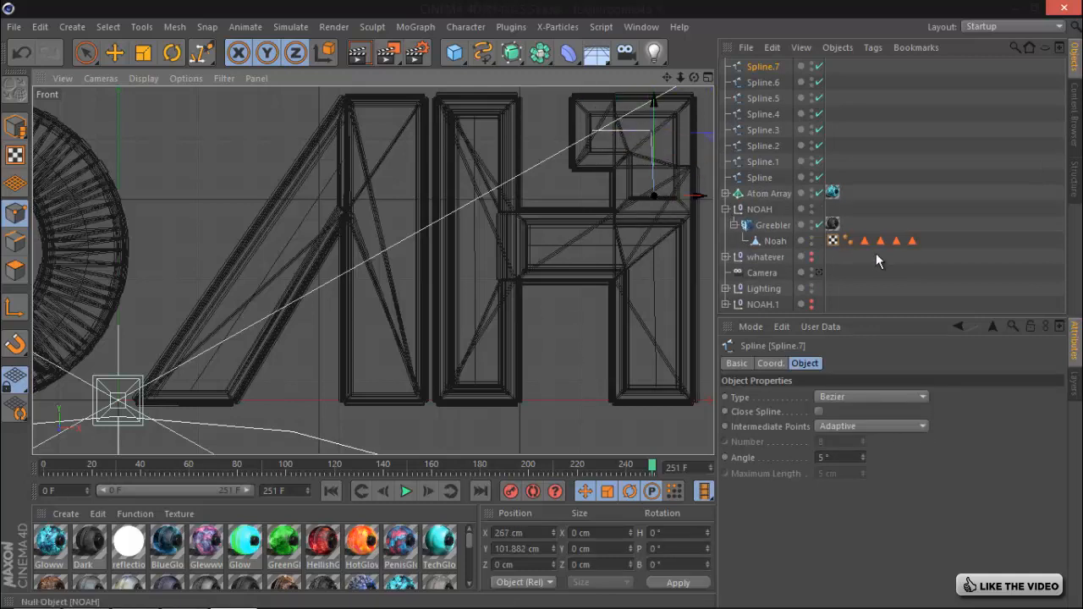
pyautogui.click(902, 275)
# - Return to the full perspective view and reorder Cylinder and Greebler.1 to the start of the whatever group
pyautogui.click(707, 78)
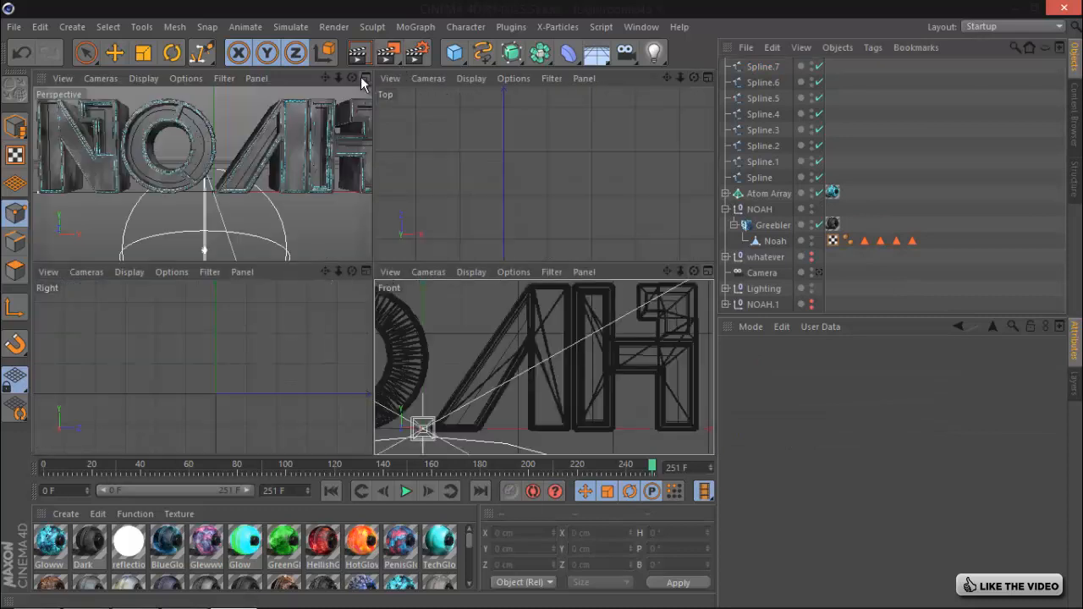
pyautogui.click(364, 77)
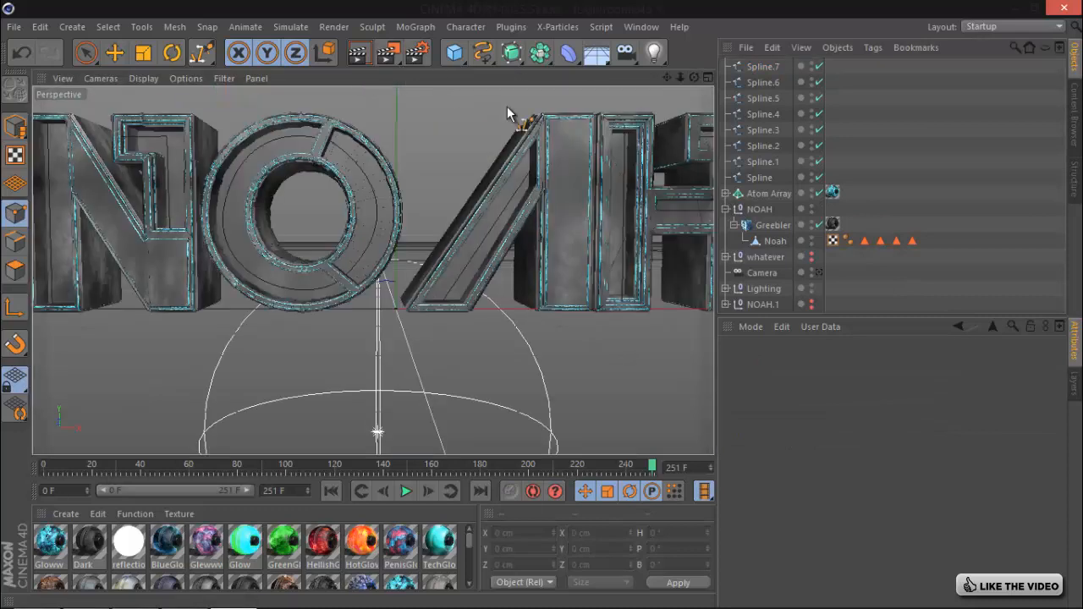
pyautogui.moveTo(664, 74); pyautogui.dragTo(140, 14)
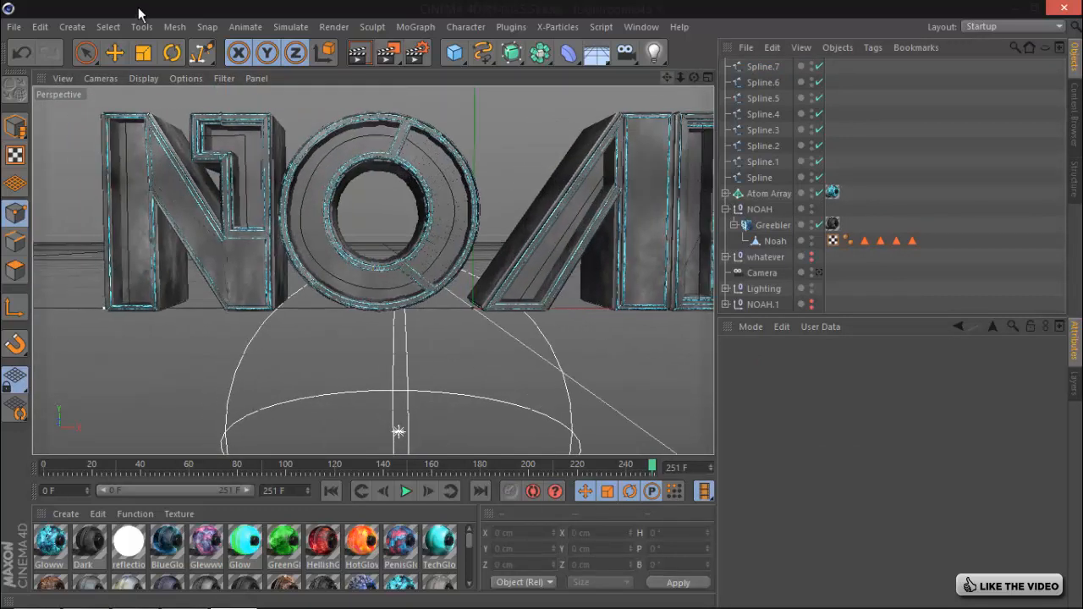
pyautogui.click(115, 53)
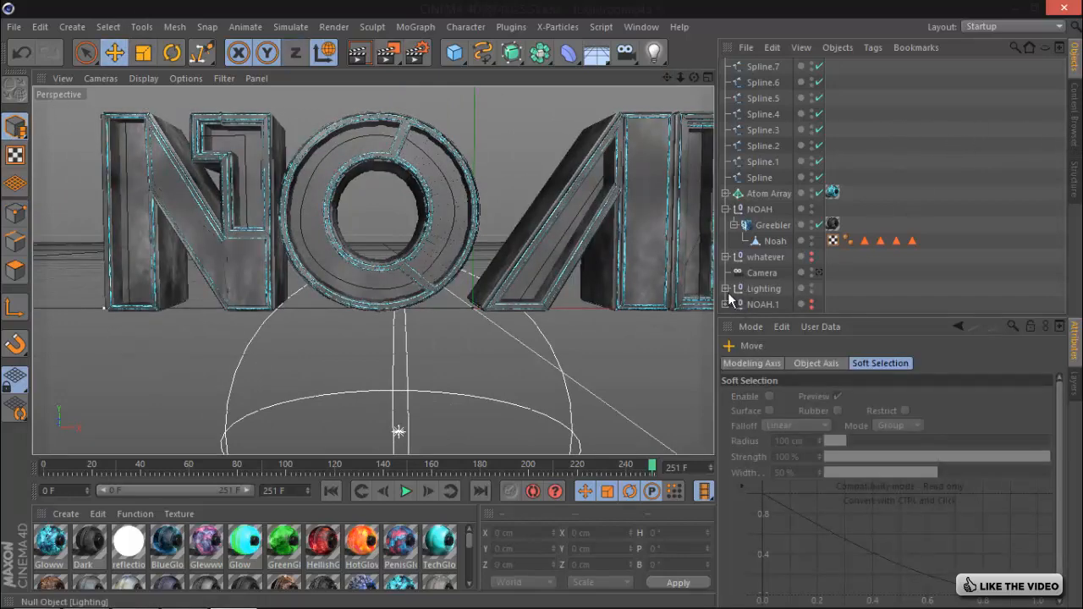
pyautogui.click(727, 256)
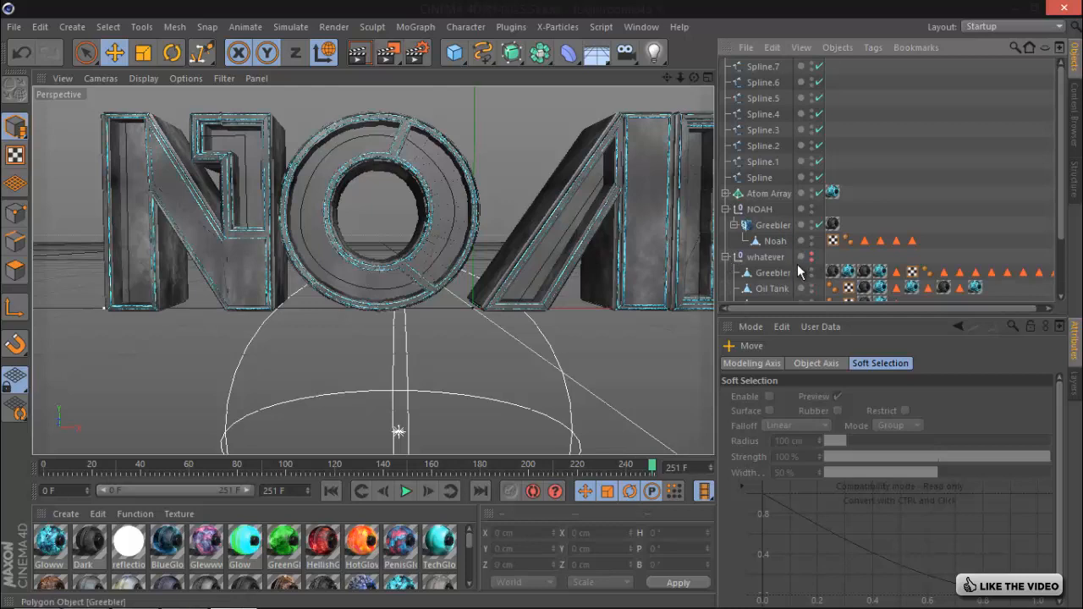
pyautogui.scroll(-3, 797, 264)
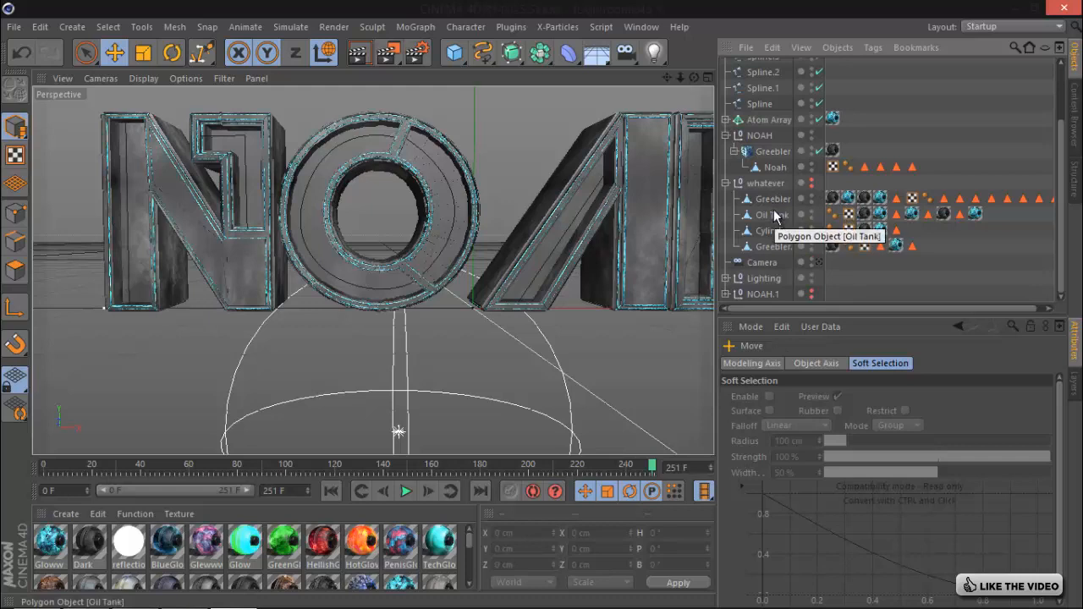
pyautogui.click(775, 233)
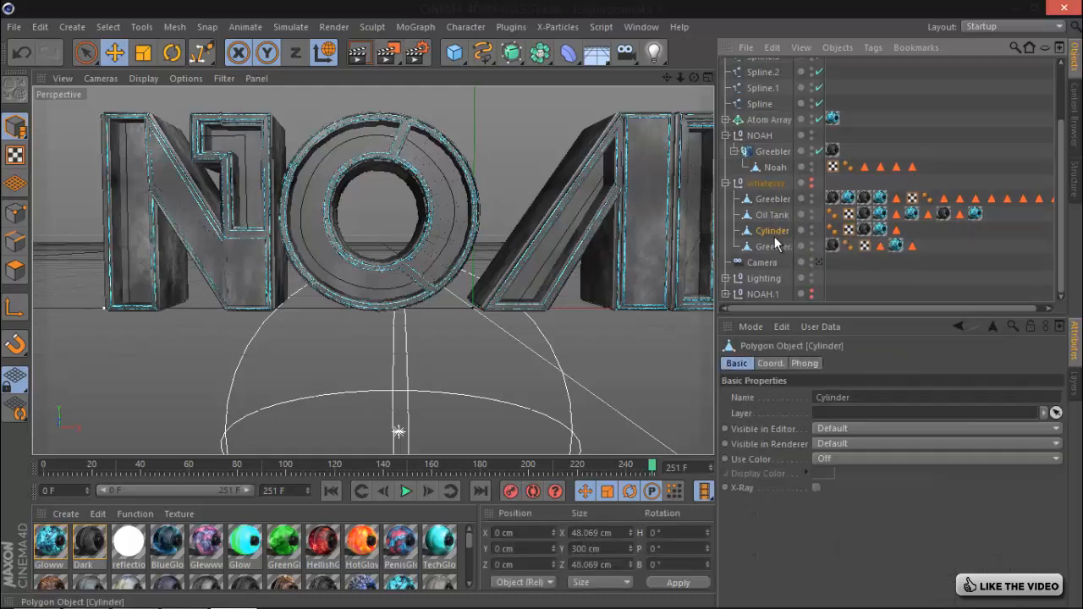
pyautogui.keyDown('shift'); pyautogui.moveTo(776, 245); pyautogui.dragTo(772, 196); pyautogui.keyUp('shift')
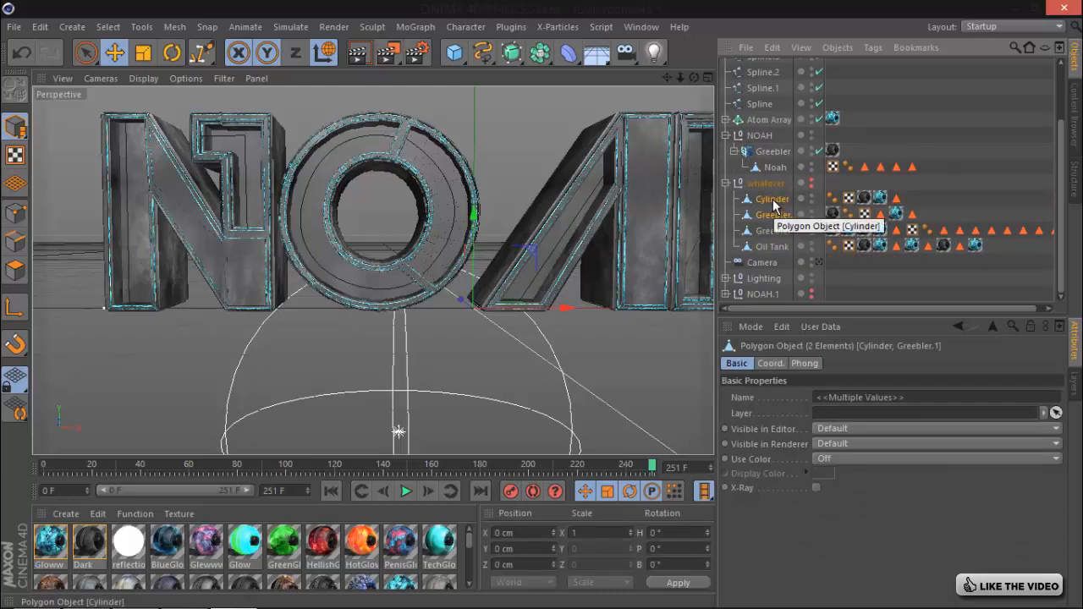
# - Add a Spline Wrap deformer and duplicate it once
pyautogui.click(570, 54)
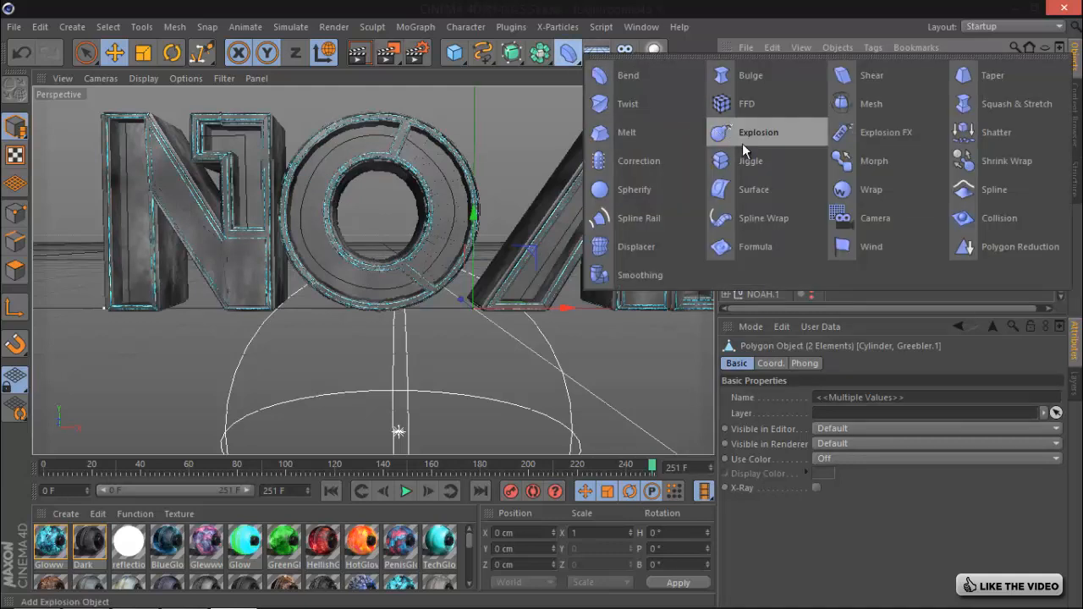
pyautogui.click(789, 218)
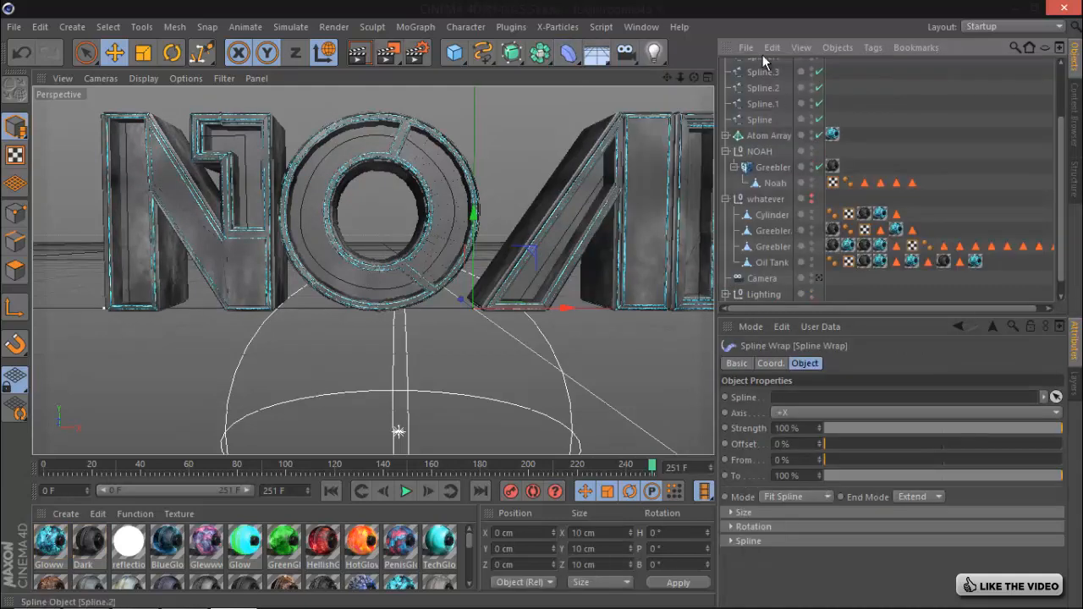
pyautogui.scroll(2, 889, 136)
pyautogui.hotkey('ctrl', 'c')
pyautogui.hotkey('ctrl', 'v')
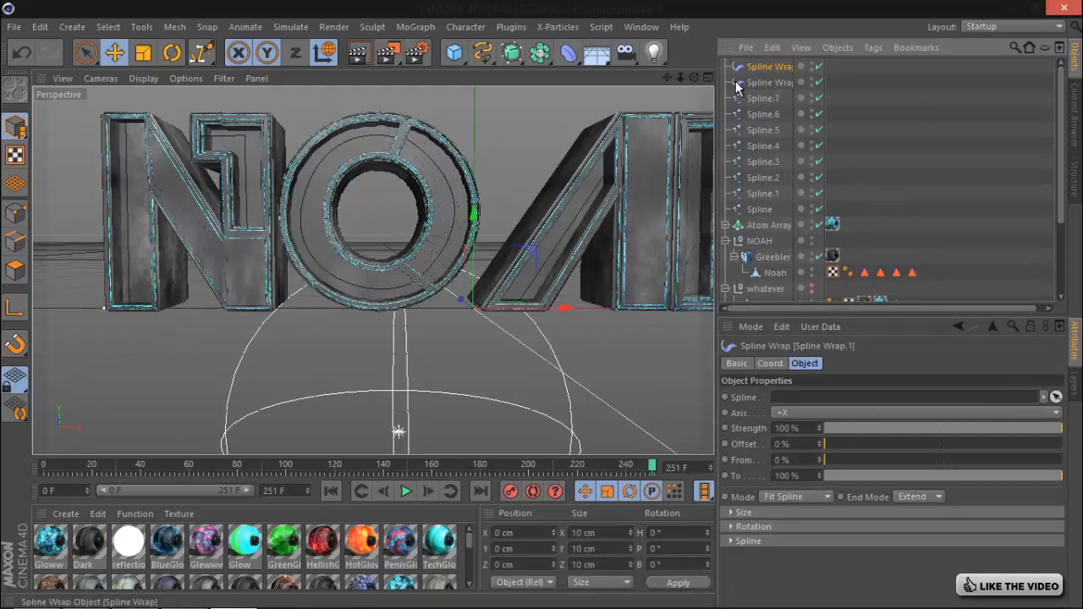
# - Set the axis of both Spline Wrap deformers to +Y
pyautogui.keyDown('shift'); pyautogui.click(777, 87); pyautogui.keyUp('shift')
pyautogui.click(775, 82)
pyautogui.keyDown('ctrl'); pyautogui.click(771, 70); pyautogui.keyUp('ctrl')
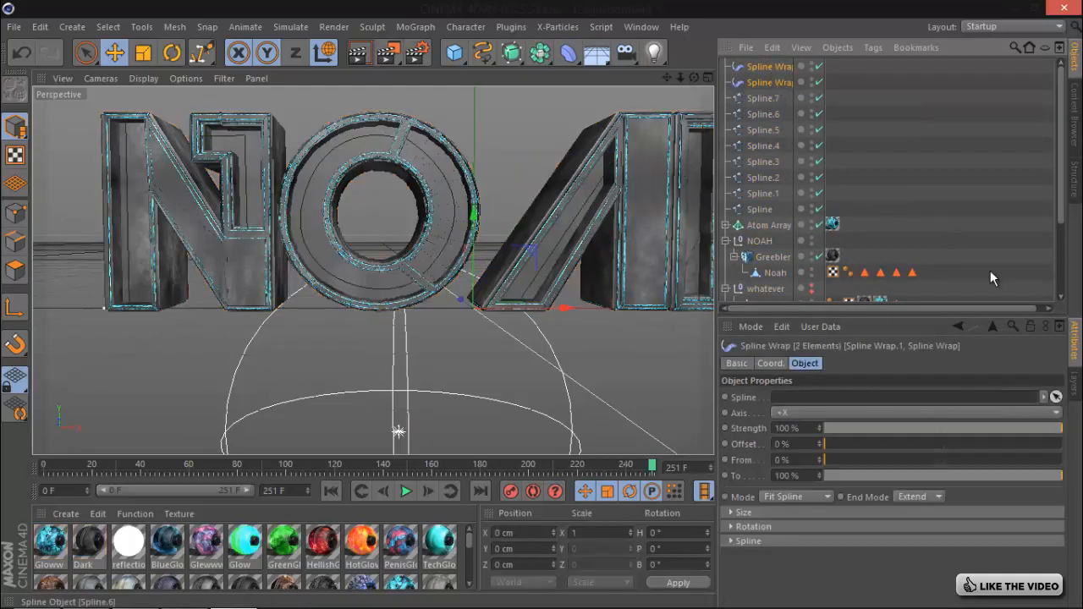
pyautogui.click(857, 413)
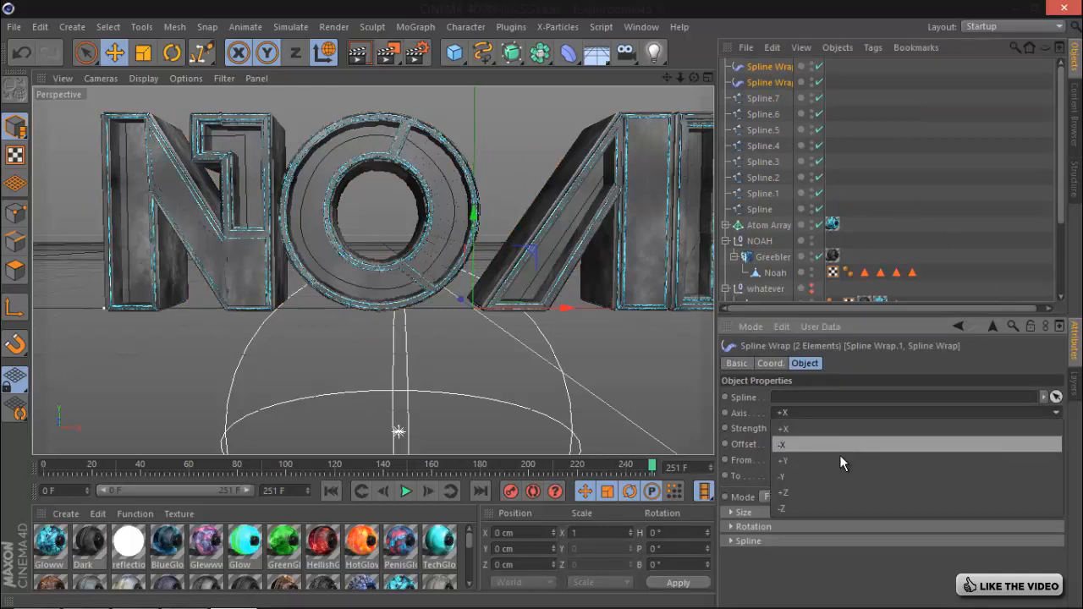
pyautogui.click(841, 444)
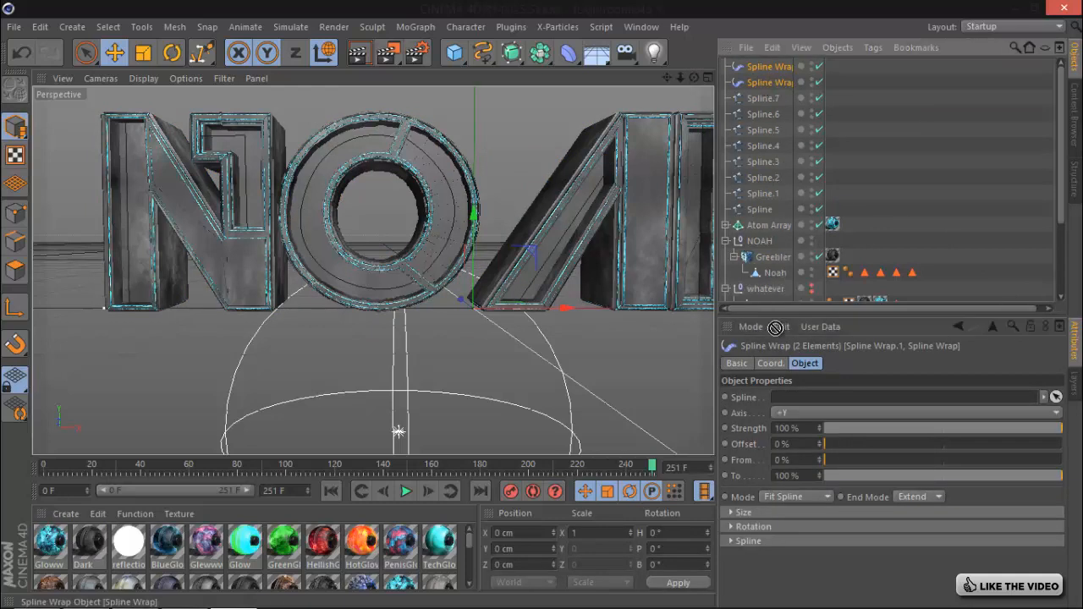
# - Nest one Spline Wrap under Cylinder and the other under Greebler.1 in the whatever group
pyautogui.scroll(-1, 783, 280)
pyautogui.scroll(-2, 772, 293)
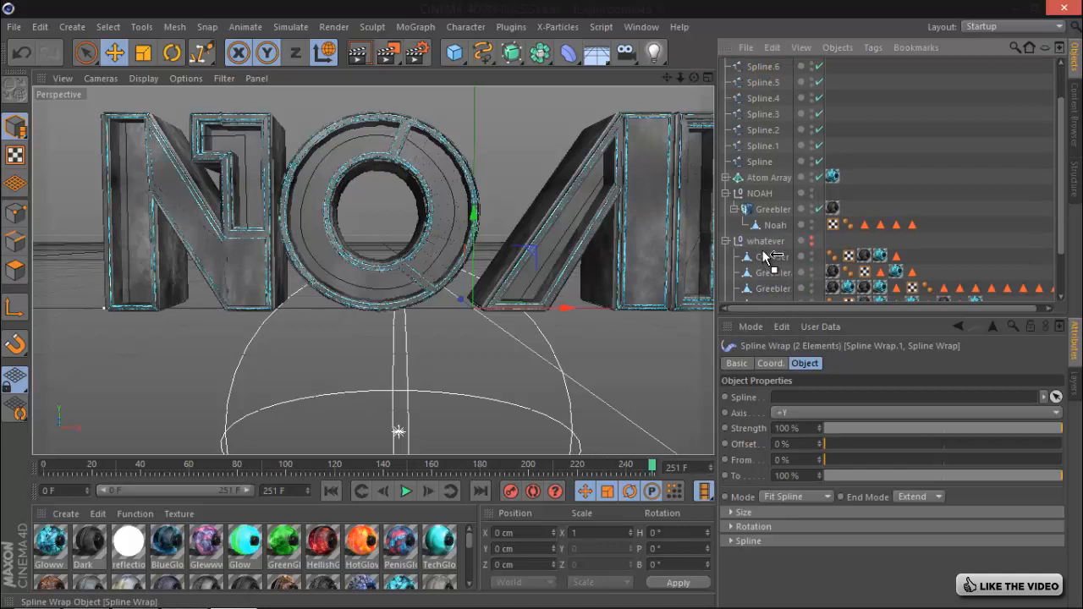
pyautogui.moveTo(766, 254); pyautogui.dragTo(772, 246)
pyautogui.click(776, 241)
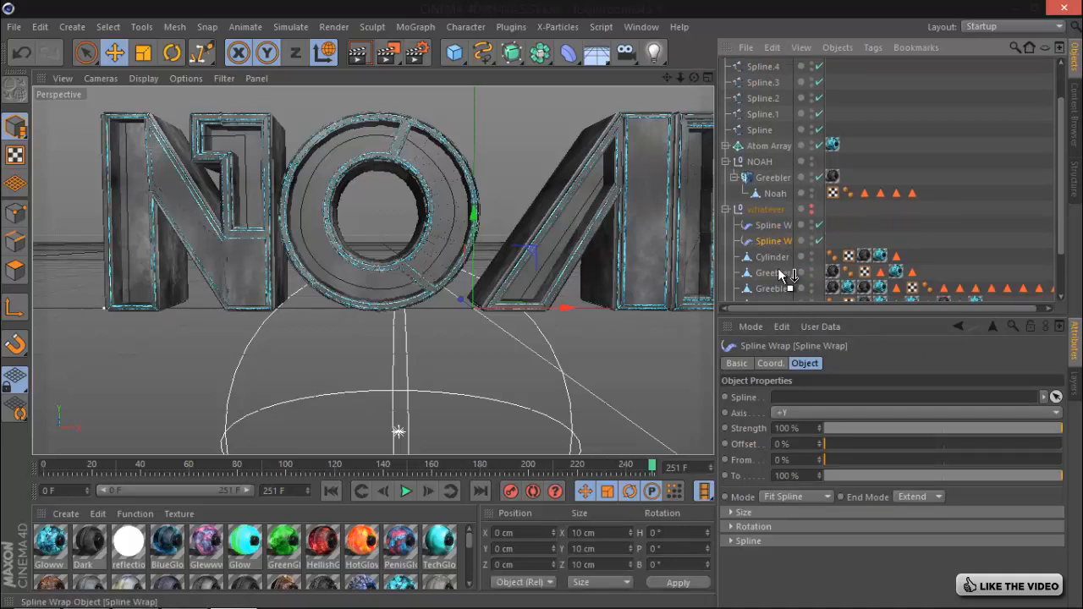
pyautogui.moveTo(778, 269); pyautogui.dragTo(774, 240)
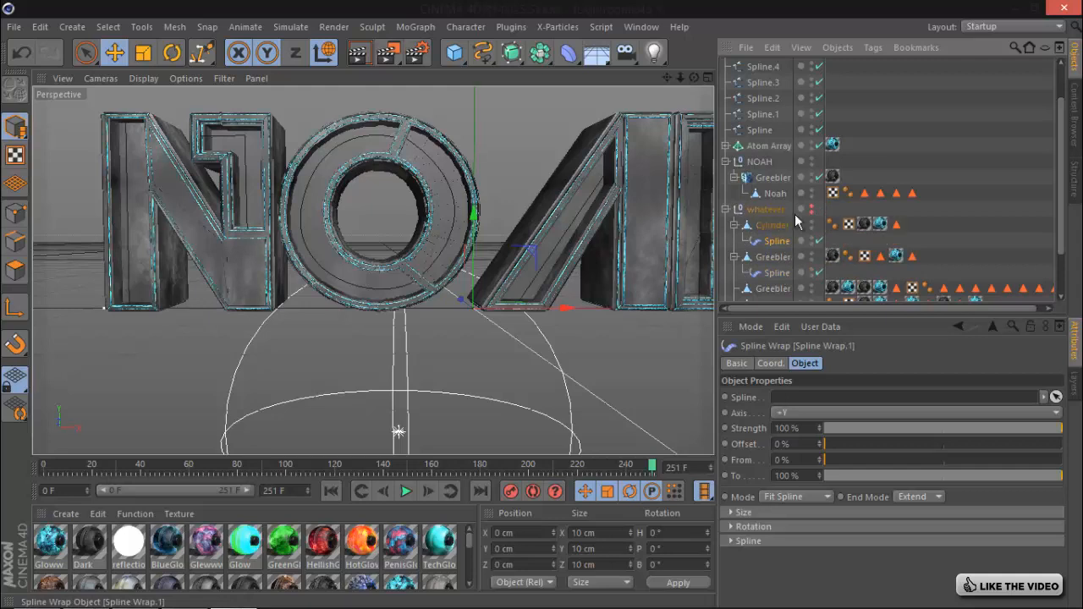
# - Duplicate Cylinder and Greebler.1 with their Spline Wraps out of the hidden whatever group
pyautogui.scroll(-3, 800, 216)
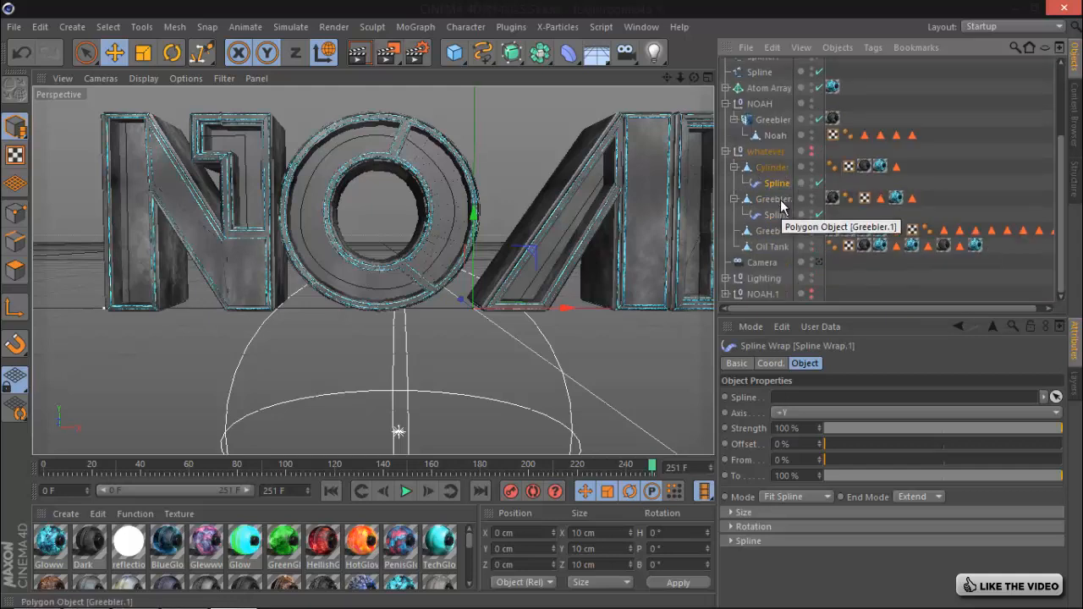
pyautogui.click(772, 198)
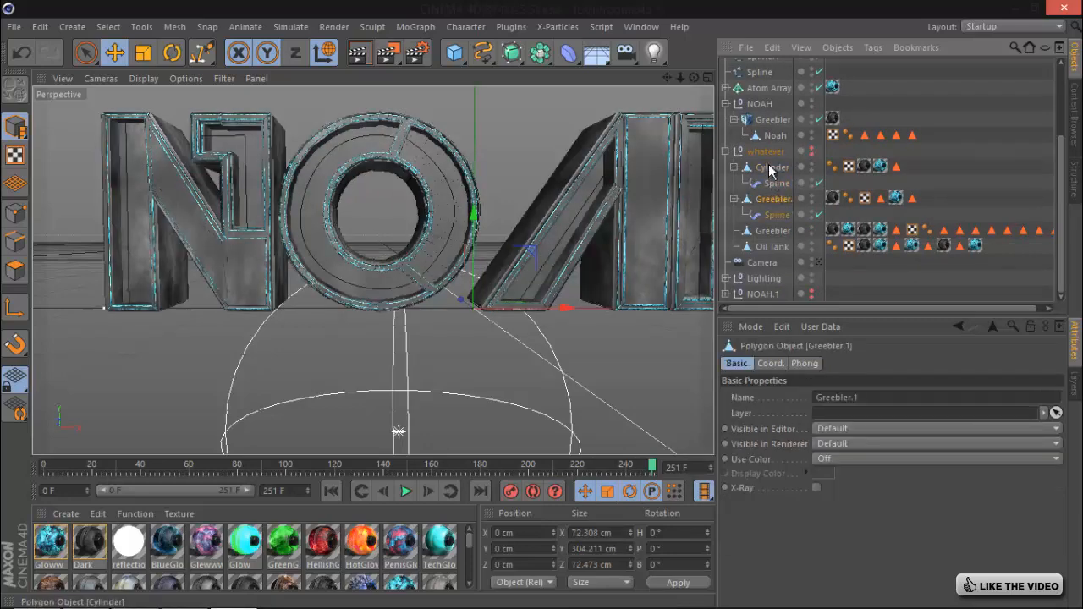
pyautogui.keyDown('shift'); pyautogui.click(770, 168); pyautogui.keyUp('shift')
pyautogui.hotkey('ctrl', 'c')
pyautogui.hotkey('ctrl', 'v')
pyautogui.scroll(3, 795, 147)
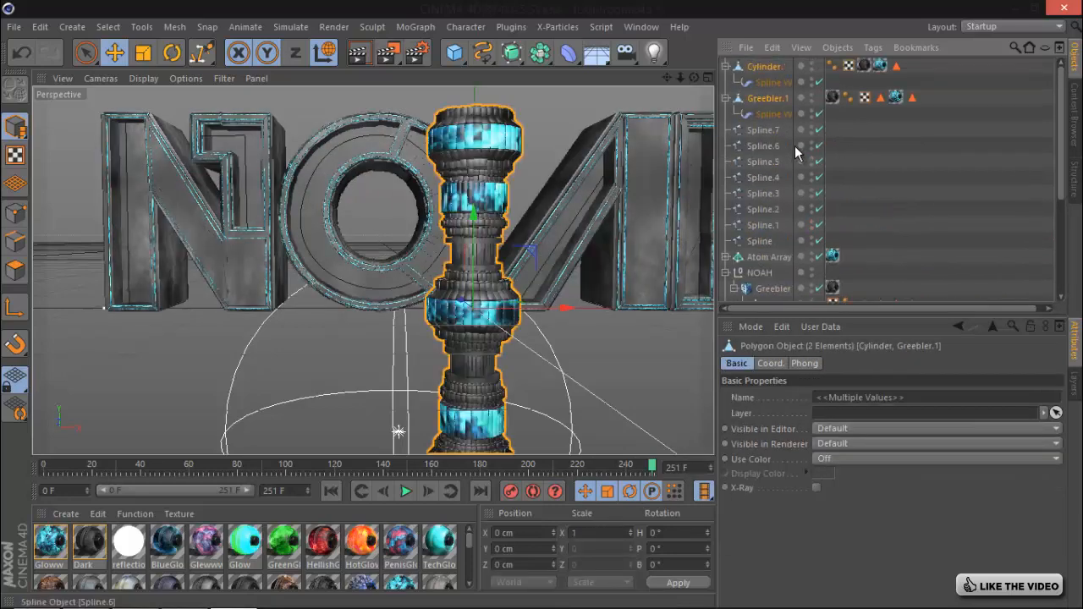
# - Reorder the duplicates so that Greebler.1 sits directly above Spline and Cylinder directly above Spline.1
pyautogui.click(759, 241)
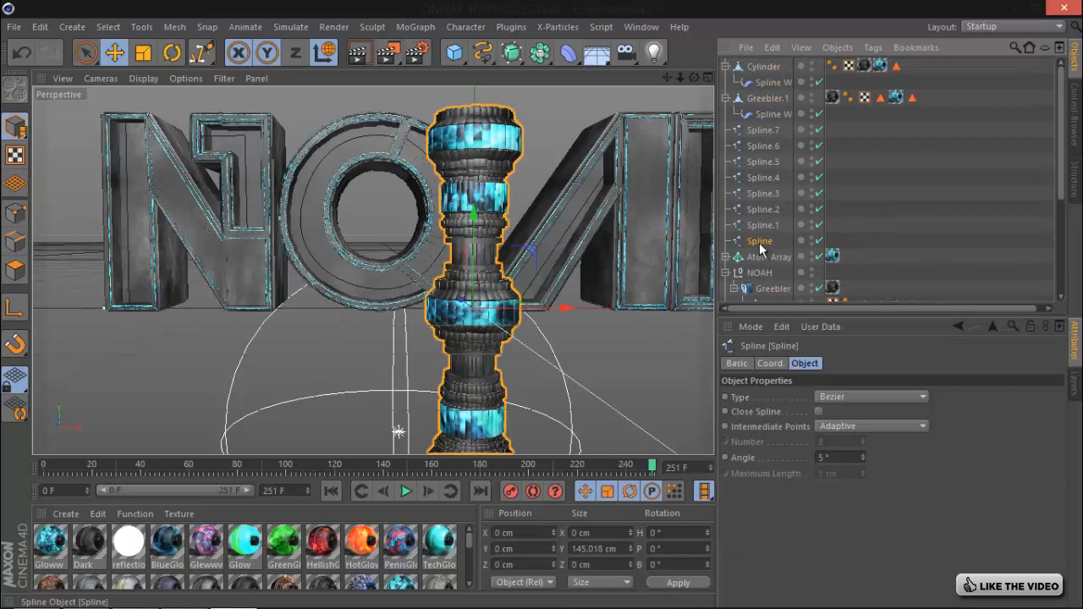
pyautogui.click(765, 100)
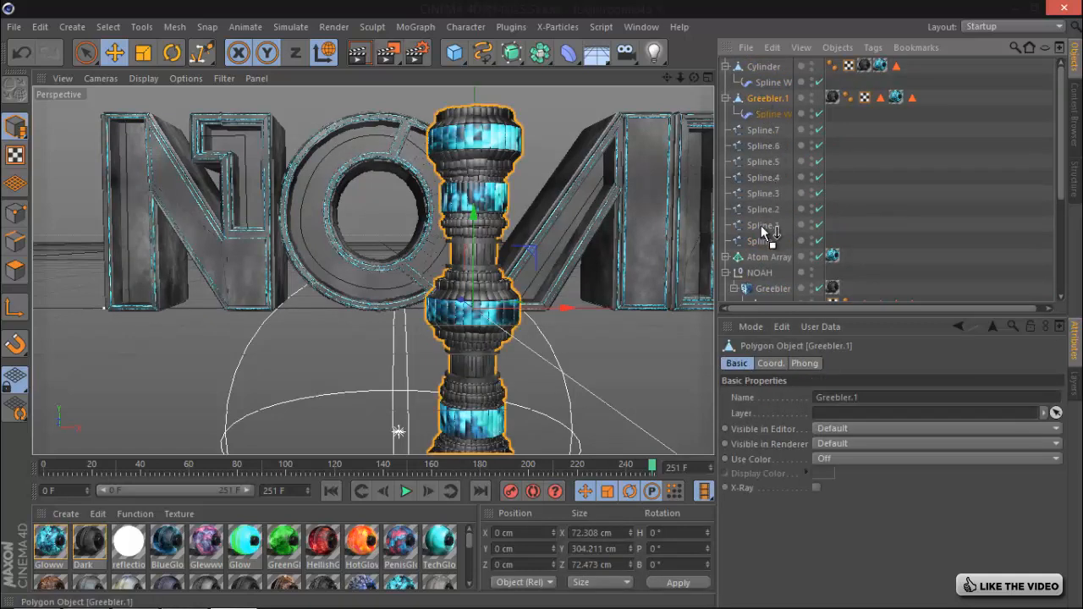
pyautogui.moveTo(761, 225); pyautogui.dragTo(761, 229)
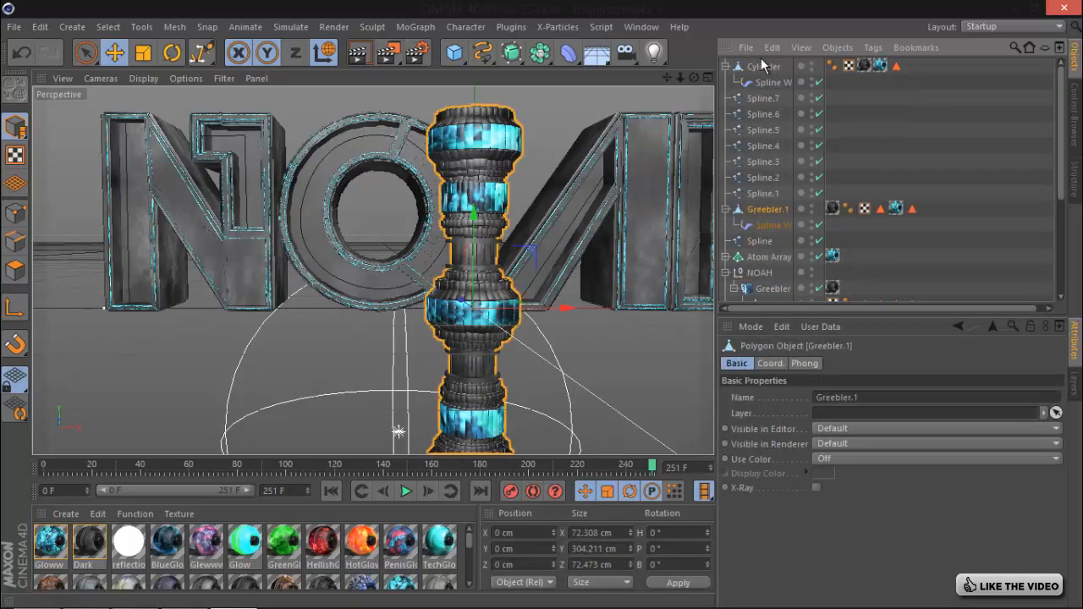
pyautogui.moveTo(762, 66); pyautogui.dragTo(766, 193)
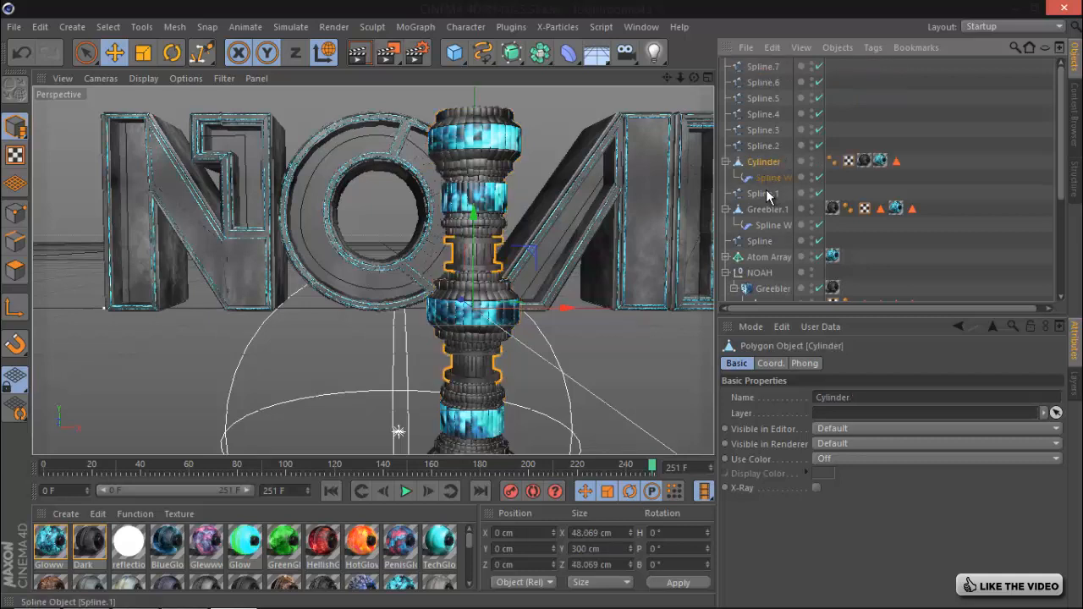
# - Assign Spline as the path of the Spline Wrap under Greebler.1
pyautogui.click(774, 225)
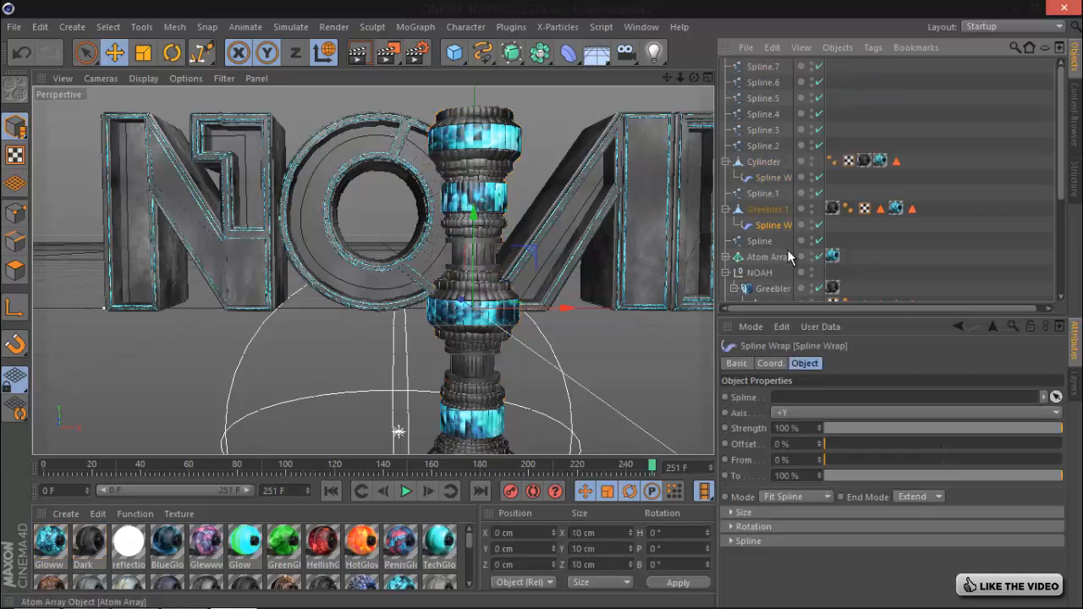
pyautogui.click(1056, 398)
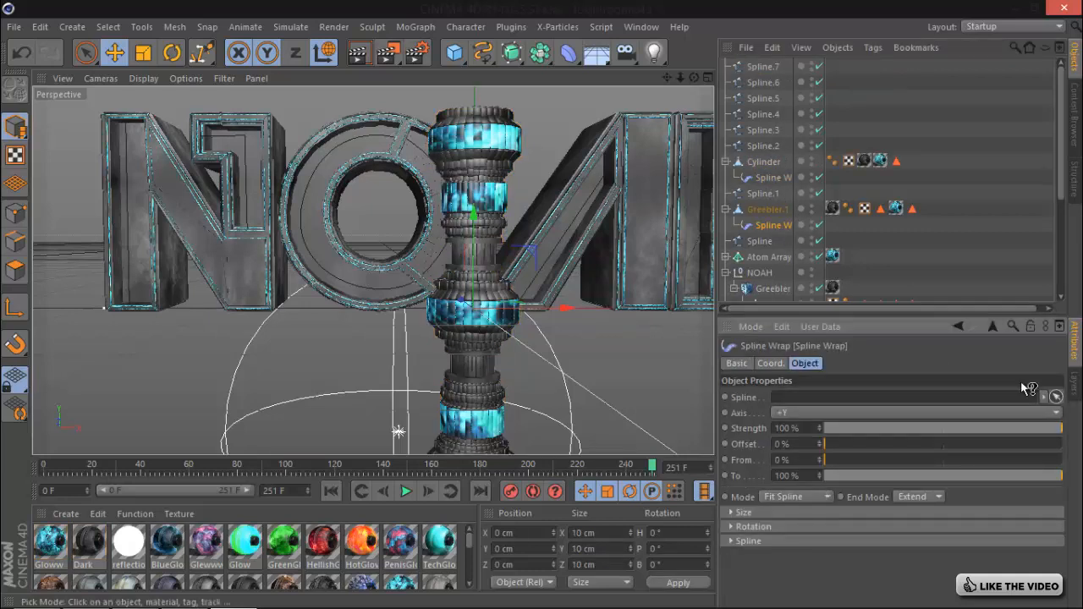
pyautogui.click(768, 242)
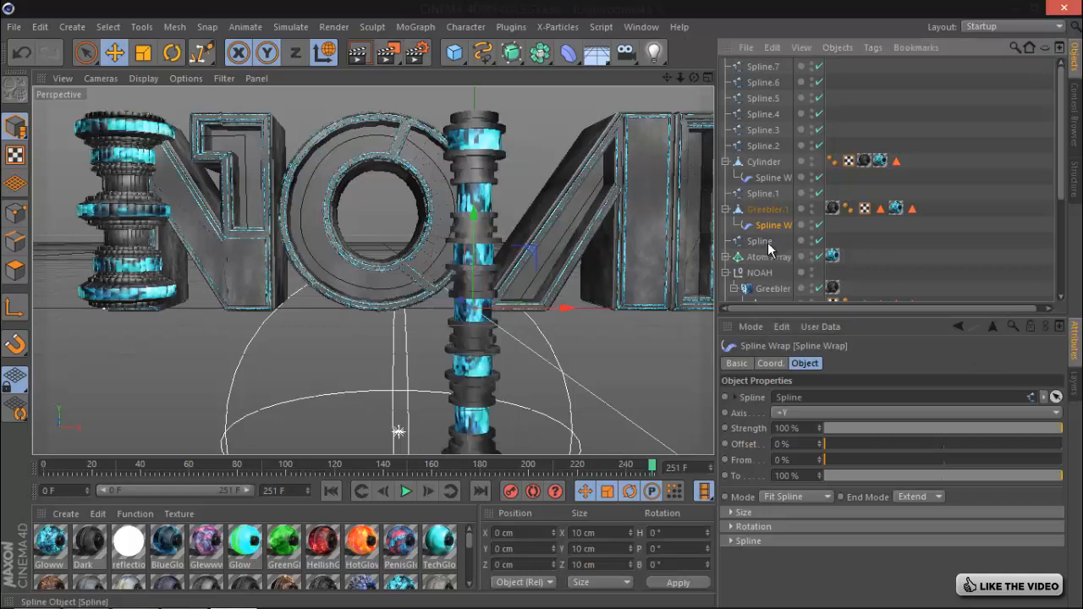
# - Assign Spline.1 as the path of the Spline Wrap under Cylinder
pyautogui.click(773, 178)
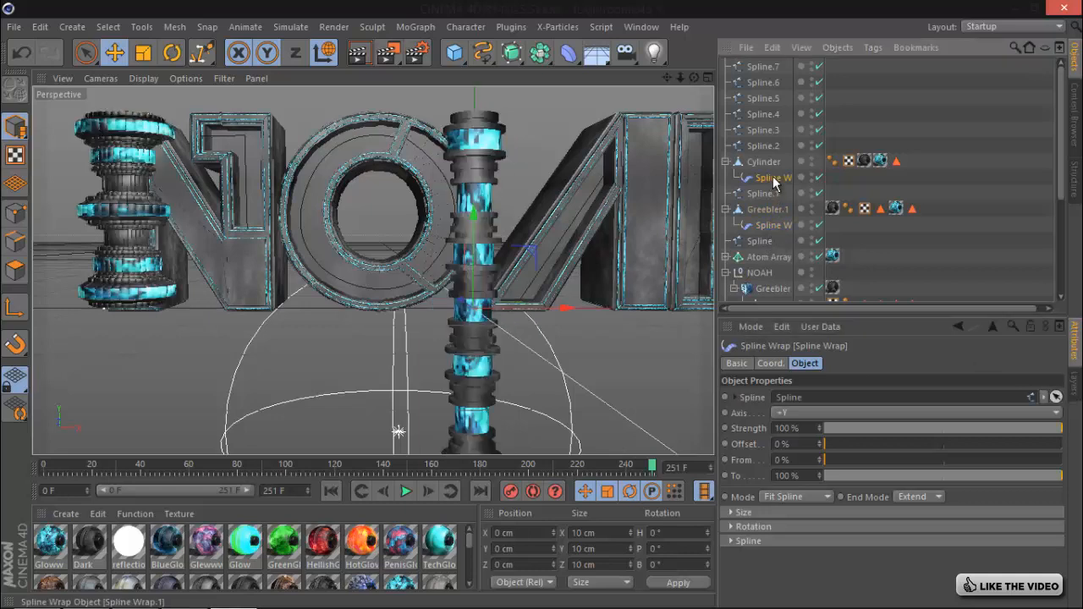
pyautogui.click(1056, 398)
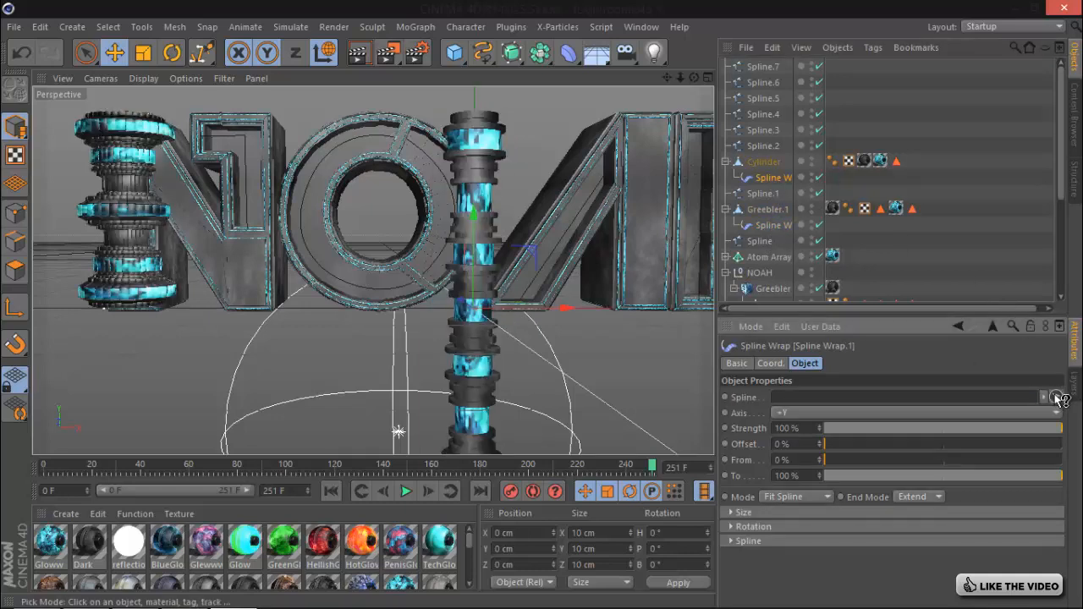
pyautogui.click(772, 195)
# - Set the intermediate points of both Spline and Spline.1 to Natural
pyautogui.click(765, 196)
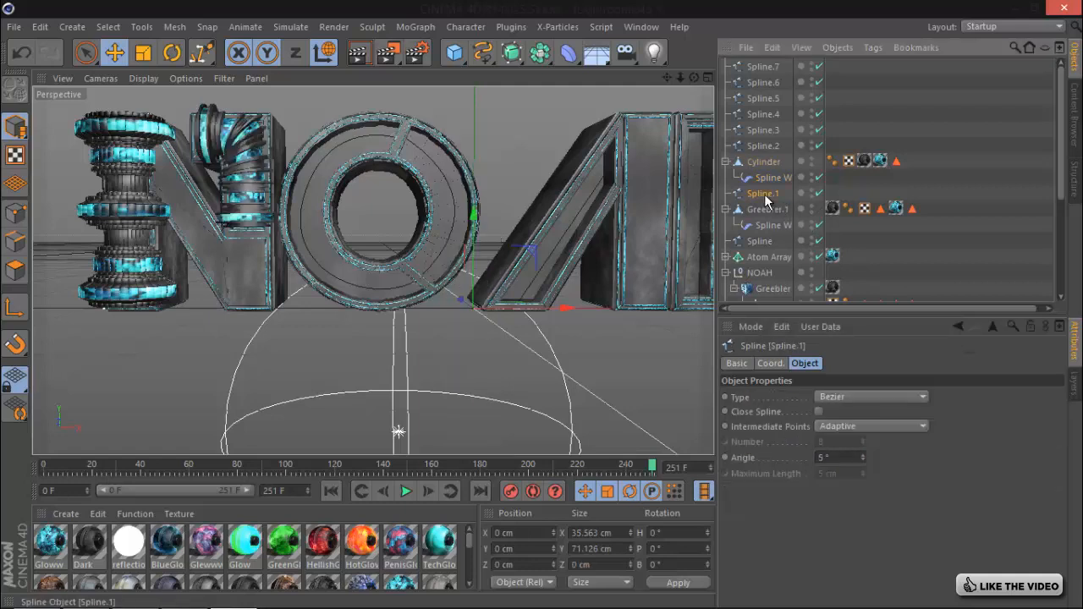
pyautogui.keyDown('ctrl'); pyautogui.click(770, 243); pyautogui.keyUp('ctrl')
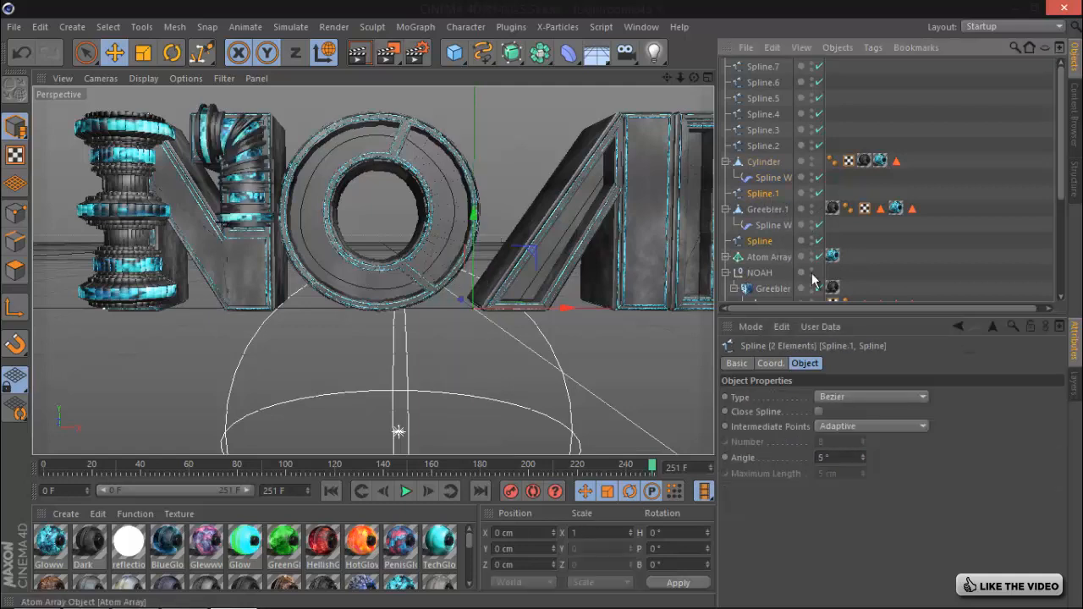
pyautogui.click(884, 425)
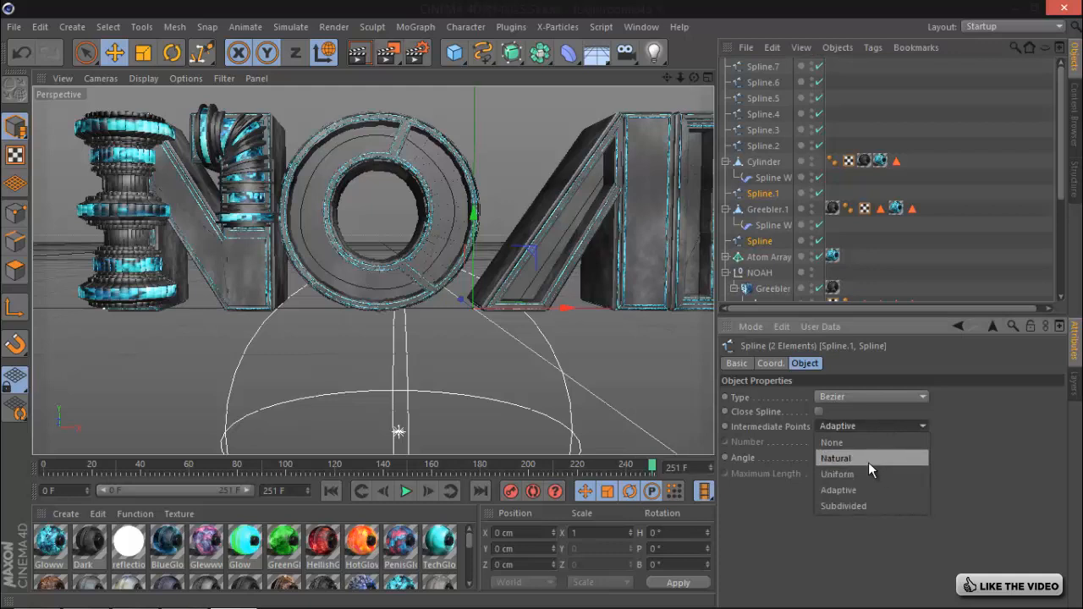
pyautogui.click(869, 462)
# - Try to scale Cylinder and Greebler.1 down together
pyautogui.click(764, 209)
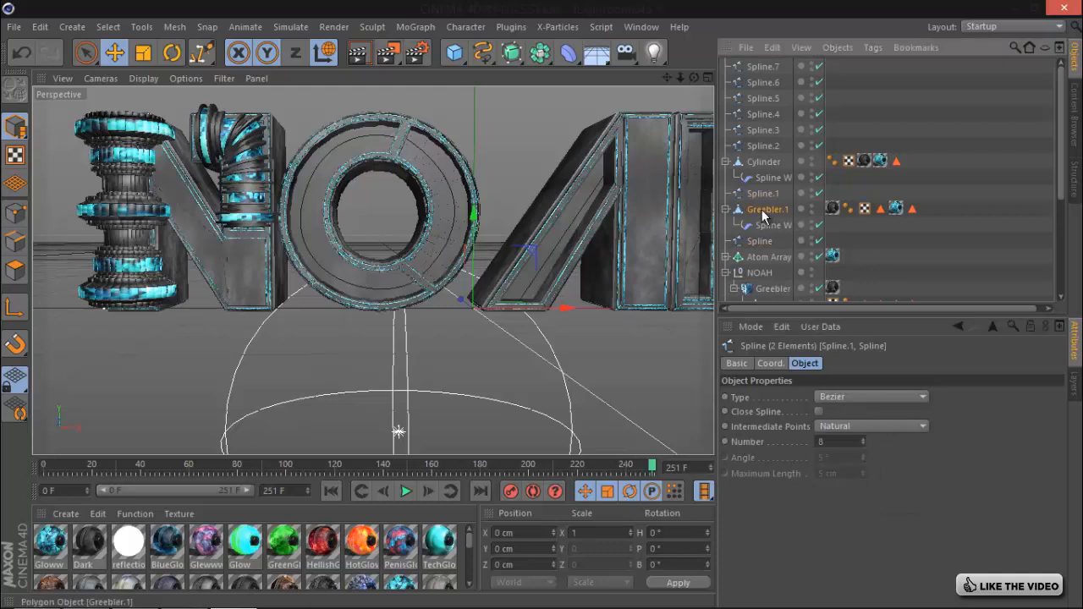
pyautogui.keyDown('ctrl'); pyautogui.click(758, 162); pyautogui.keyUp('ctrl')
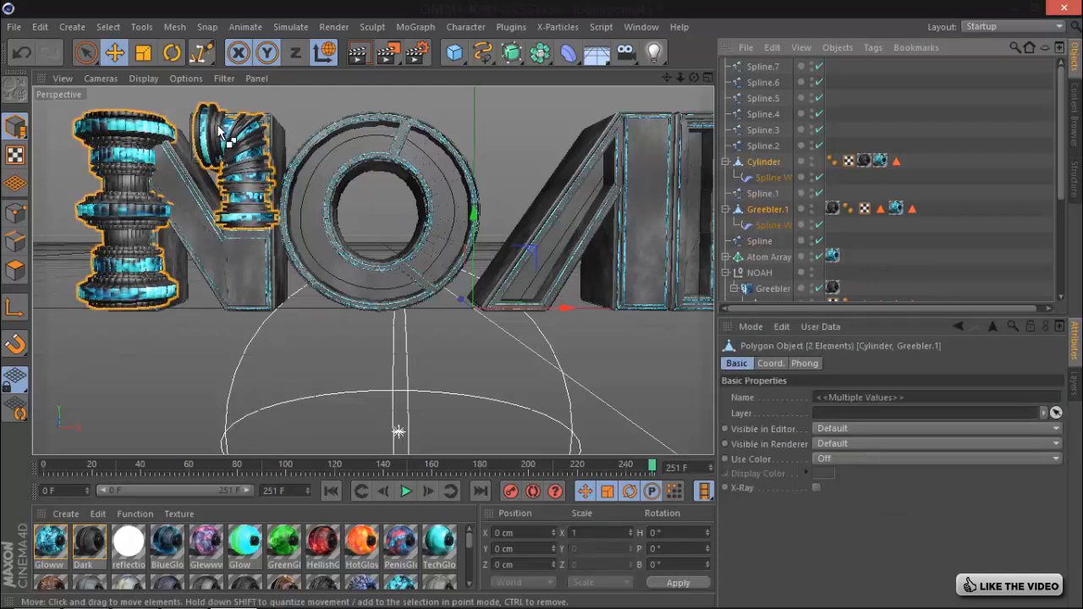
pyautogui.click(143, 54)
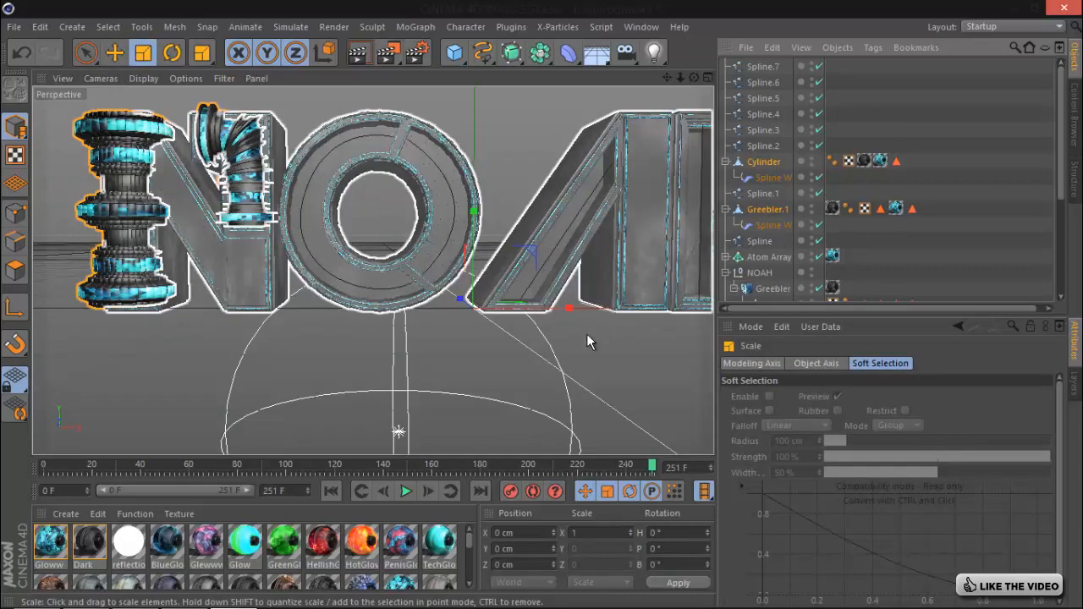
pyautogui.moveTo(554, 358); pyautogui.dragTo(533, 353)
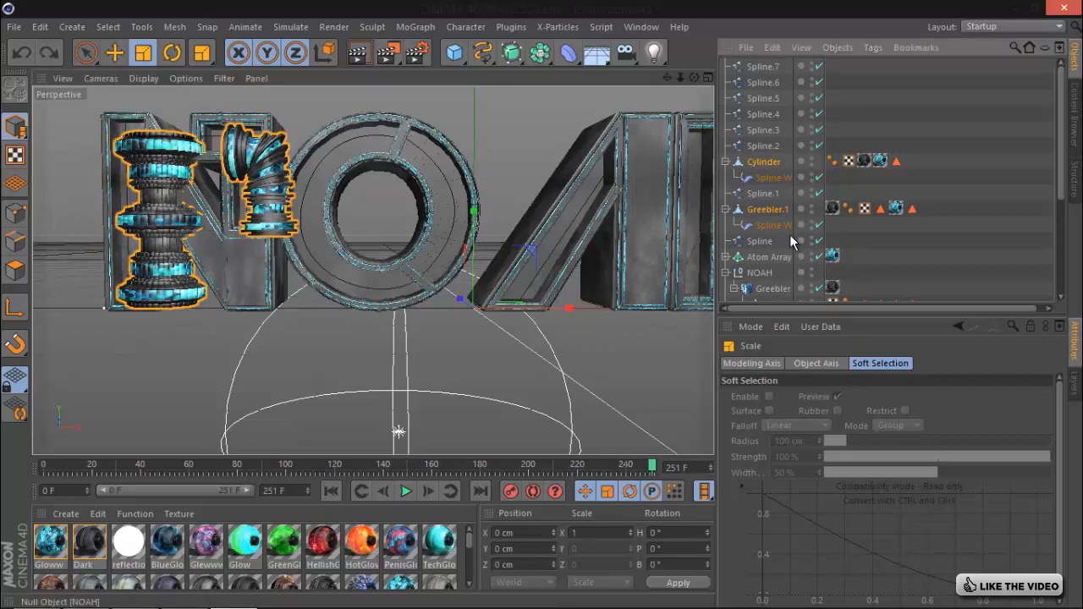
pyautogui.hotkey('ctrl', 'z')
# - Scale Greebler.1 alone down uniformly to about 58 × 245 × 58 cm
pyautogui.click(773, 210)
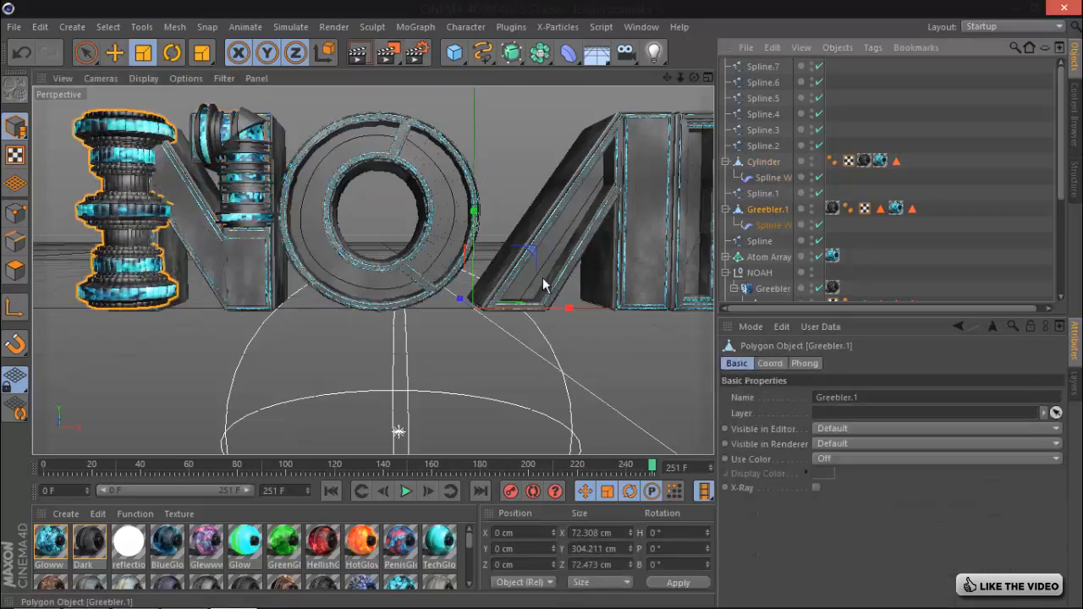
pyautogui.moveTo(532, 343); pyautogui.dragTo(392, 361)
pyautogui.moveTo(490, 390); pyautogui.dragTo(406, 386)
pyautogui.hotkey('ctrl', 'z')
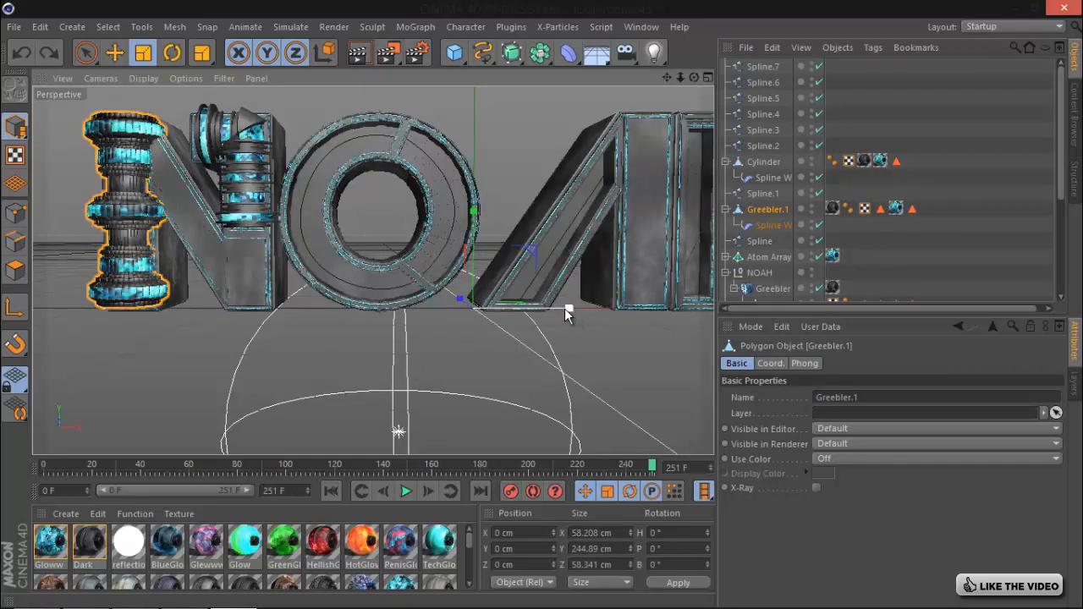
# - Try to narrow Greebler.1 along the X axis only, to about 31 cm
pyautogui.moveTo(565, 308); pyautogui.dragTo(525, 308)
pyautogui.hotkey('ctrl', 'z')
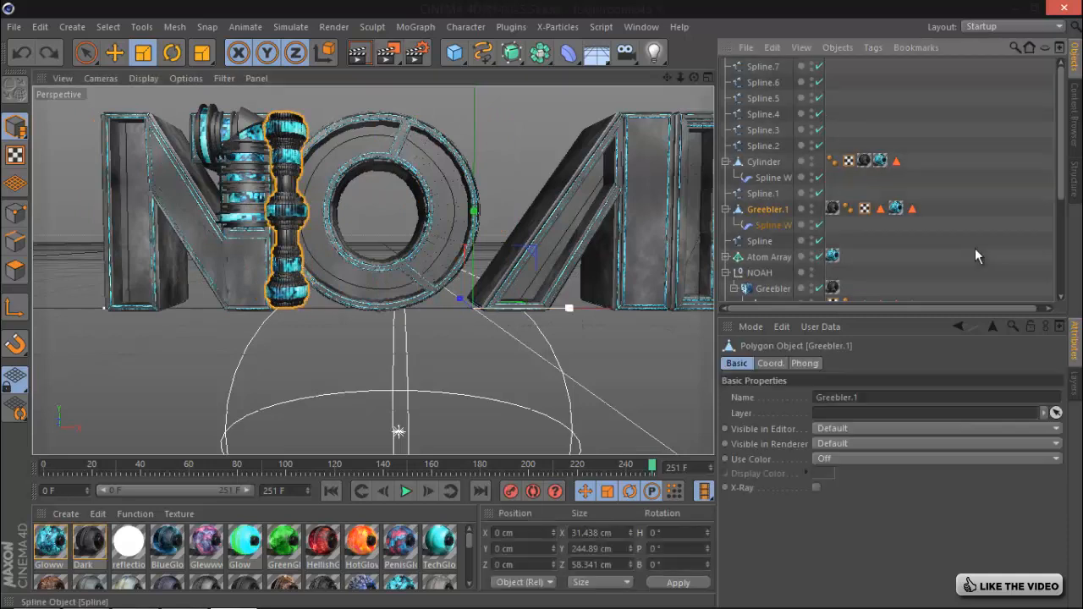
pyautogui.hotkey('ctrl', 'z')
# - Scale Greebler.1 down uniformly to about 25 × 106 × 25 cm to slim the pipe in the N's stem
pyautogui.click(762, 243)
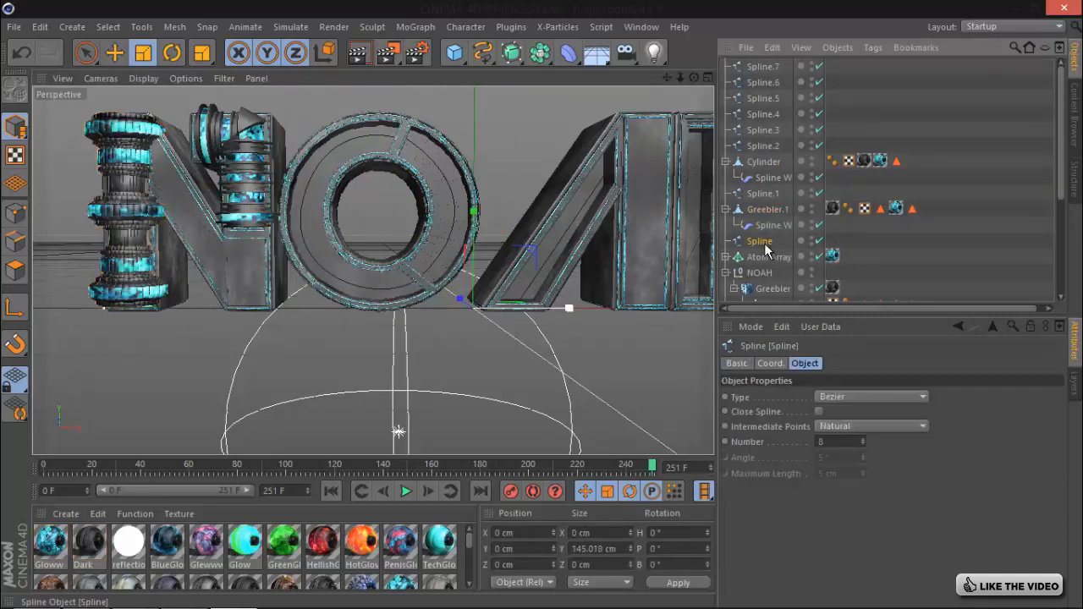
pyautogui.click(772, 227)
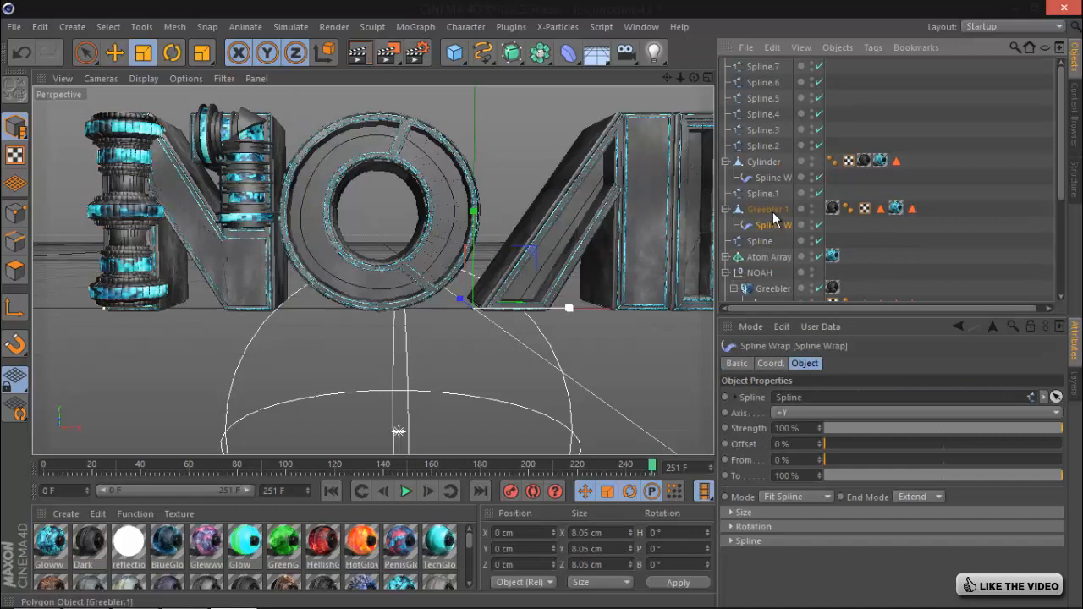
pyautogui.click(774, 210)
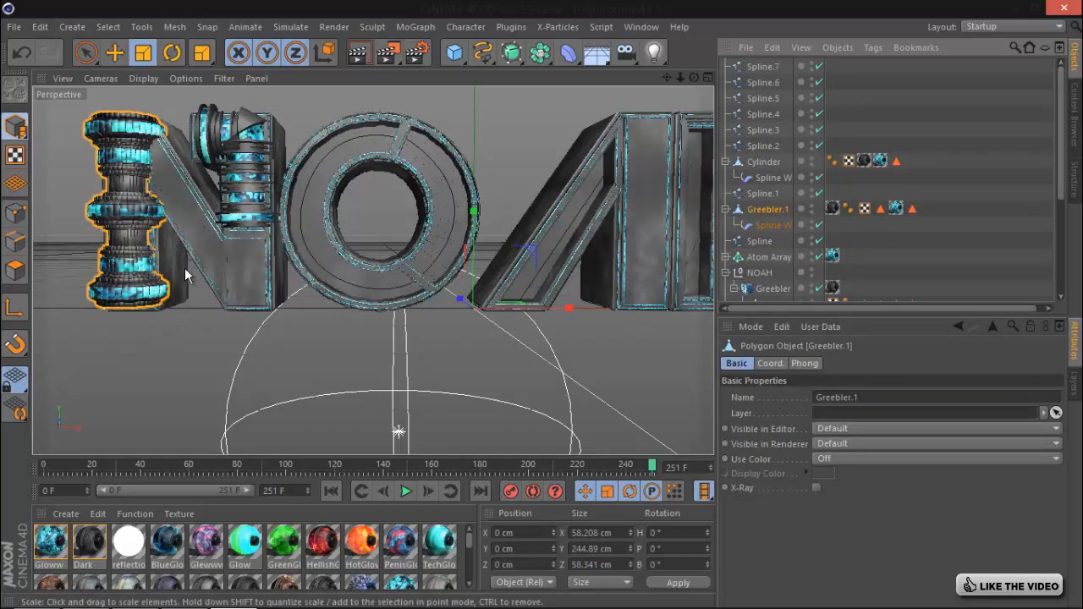
pyautogui.moveTo(563, 308); pyautogui.dragTo(76, 345)
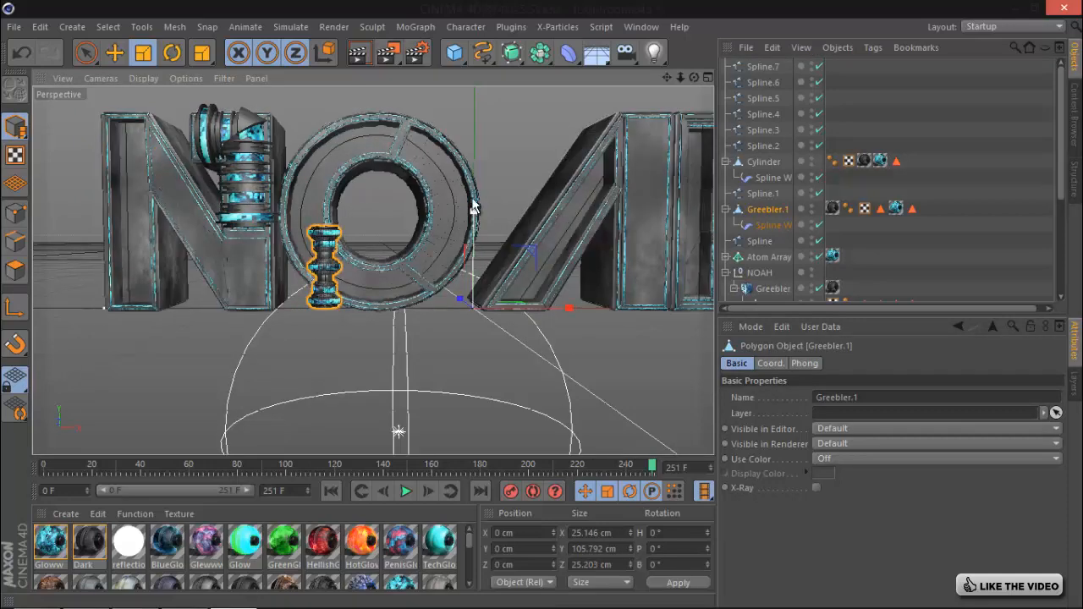
# - Try to stretch Greebler.1 along the Y axis to about 196 cm
pyautogui.moveTo(472, 203); pyautogui.dragTo(470, 127)
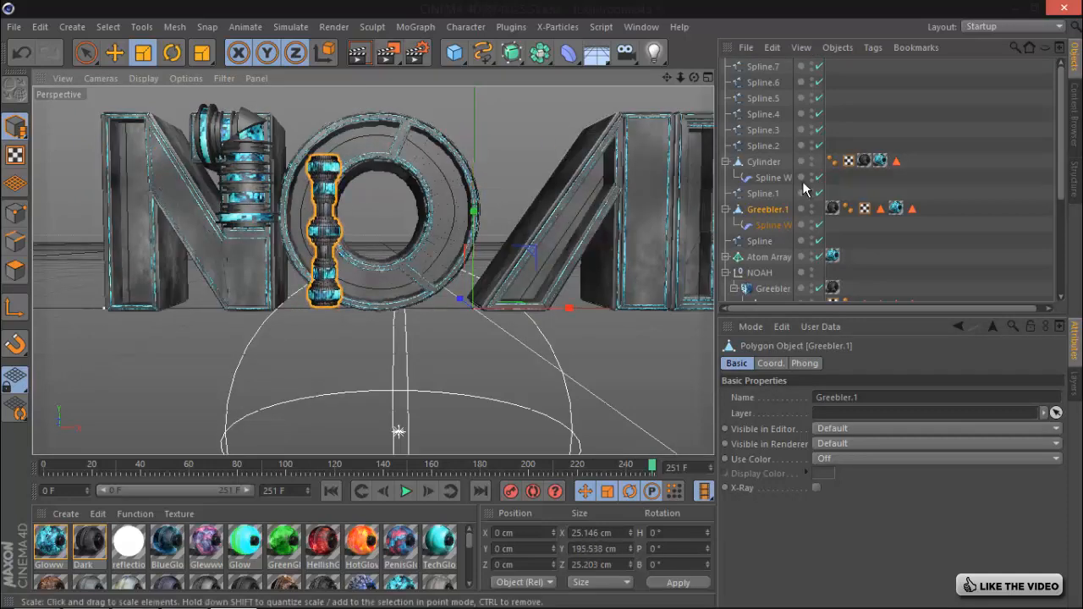
pyautogui.click(777, 243)
pyautogui.click(771, 243)
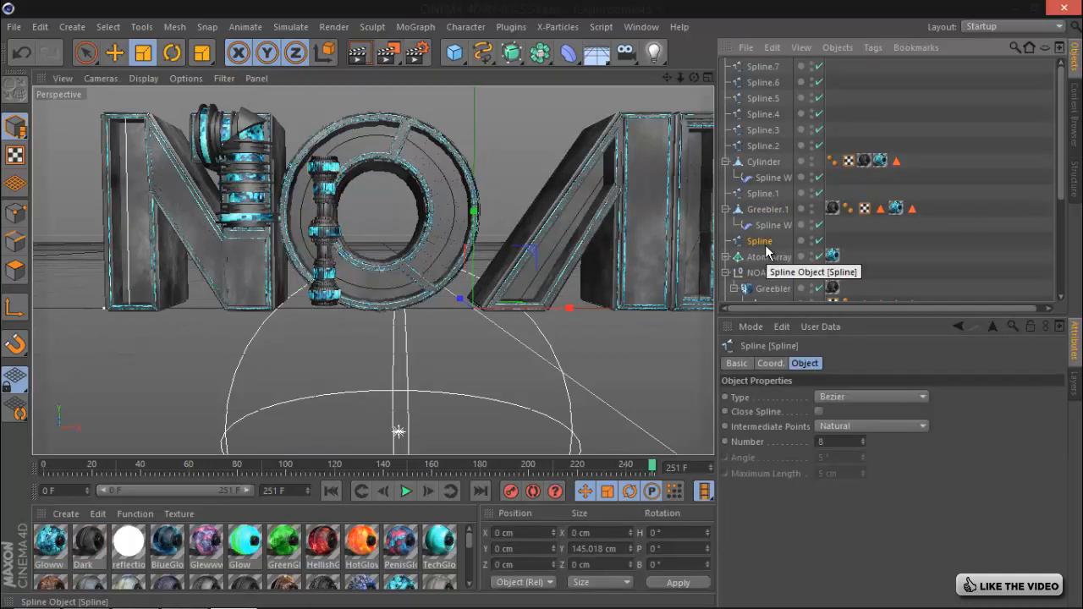
pyautogui.hotkey('ctrl', 'z')
pyautogui.hotkey('ctrl', 'z')
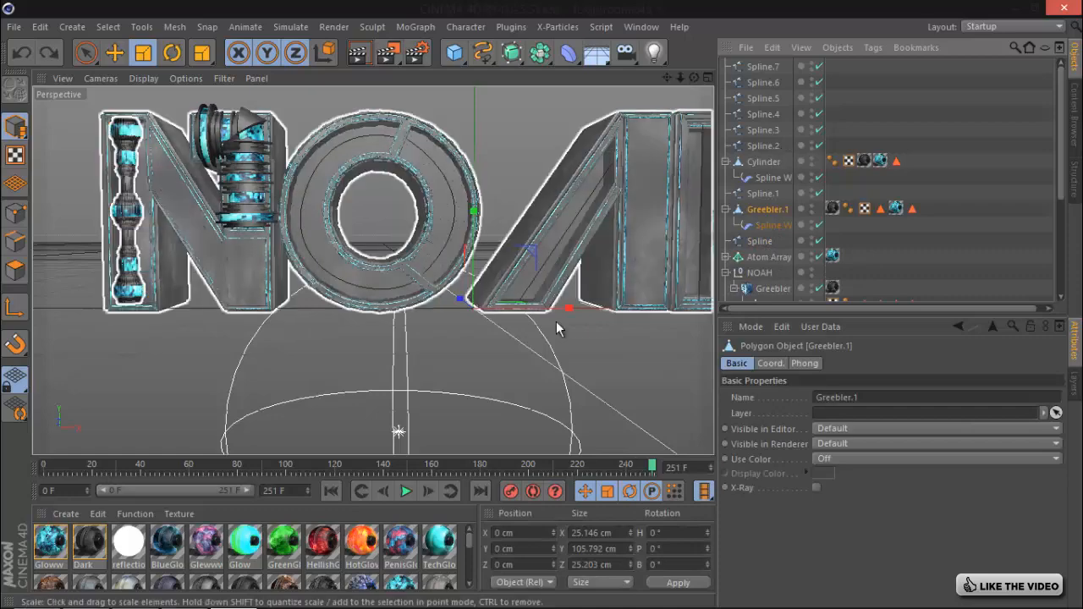
pyautogui.hotkey('ctrl', 'z')
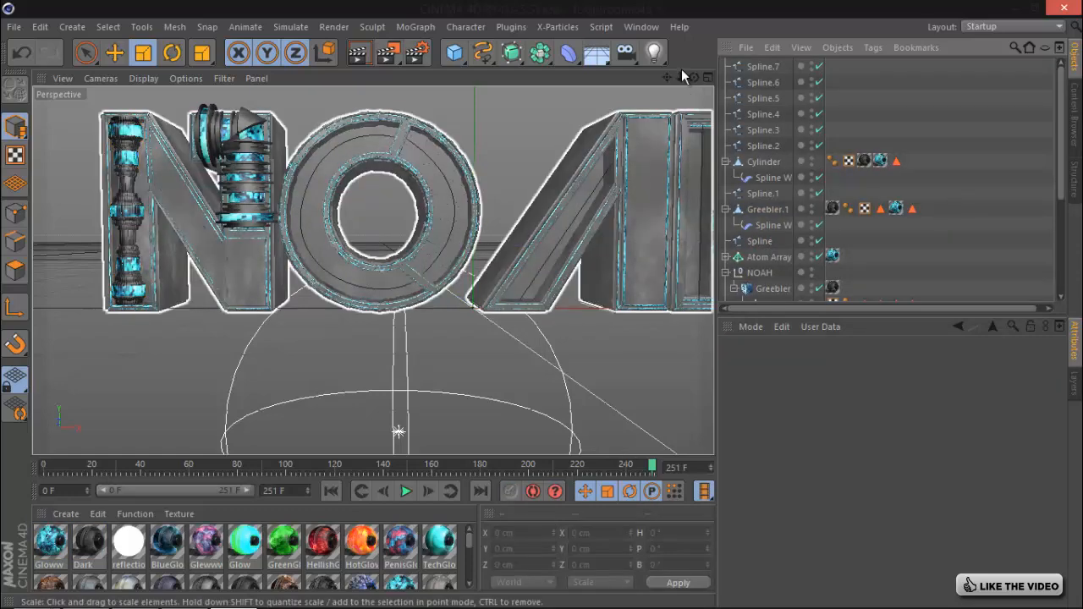
# - Try to scale Cylinder down uniformly to about 23 × 144 × 23 cm about its original axis
pyautogui.moveTo(694, 77); pyautogui.dragTo(541, 305)
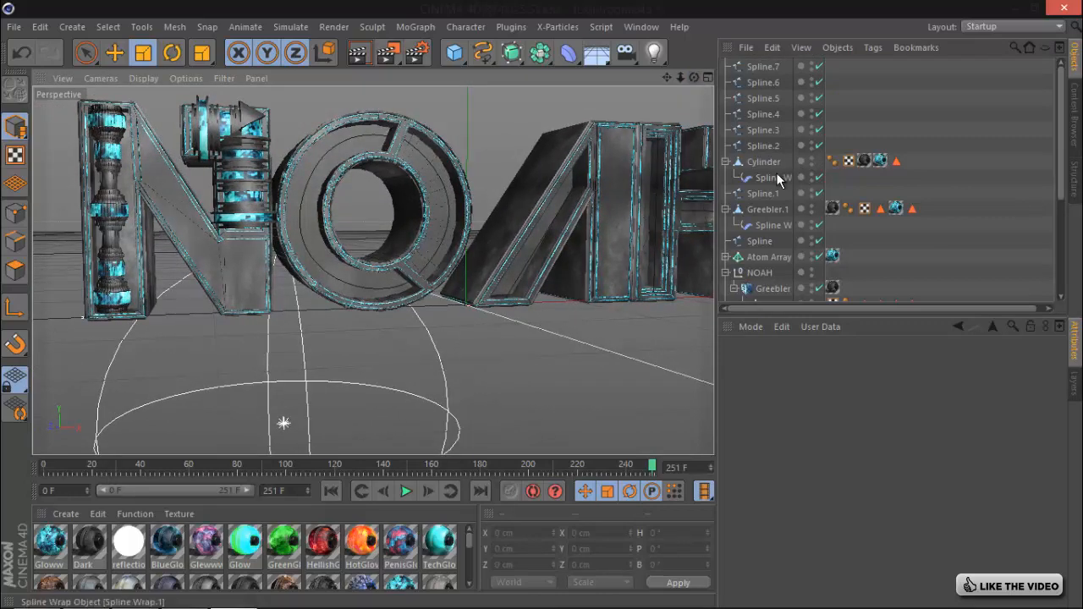
pyautogui.click(763, 161)
pyautogui.moveTo(573, 343); pyautogui.dragTo(191, 380)
pyautogui.click(840, 178)
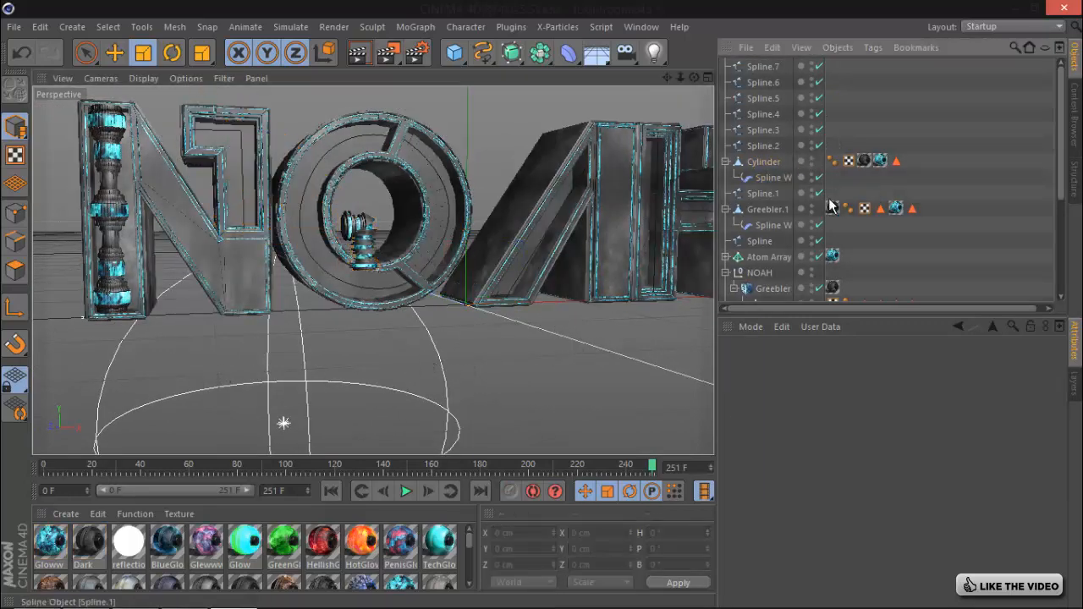
pyautogui.click(767, 194)
pyautogui.click(769, 163)
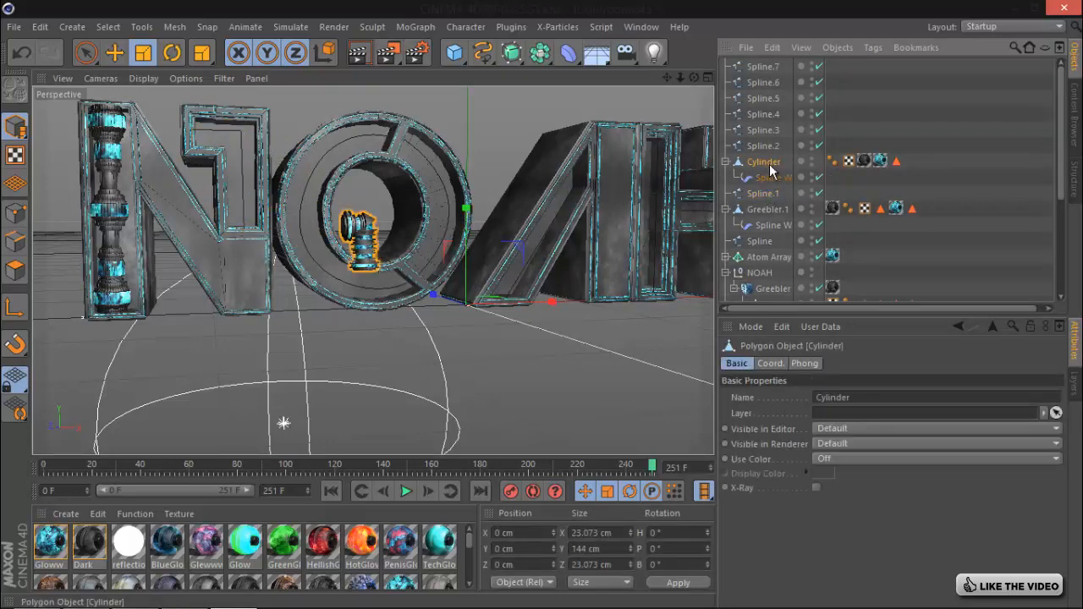
pyautogui.click(771, 178)
pyautogui.click(764, 194)
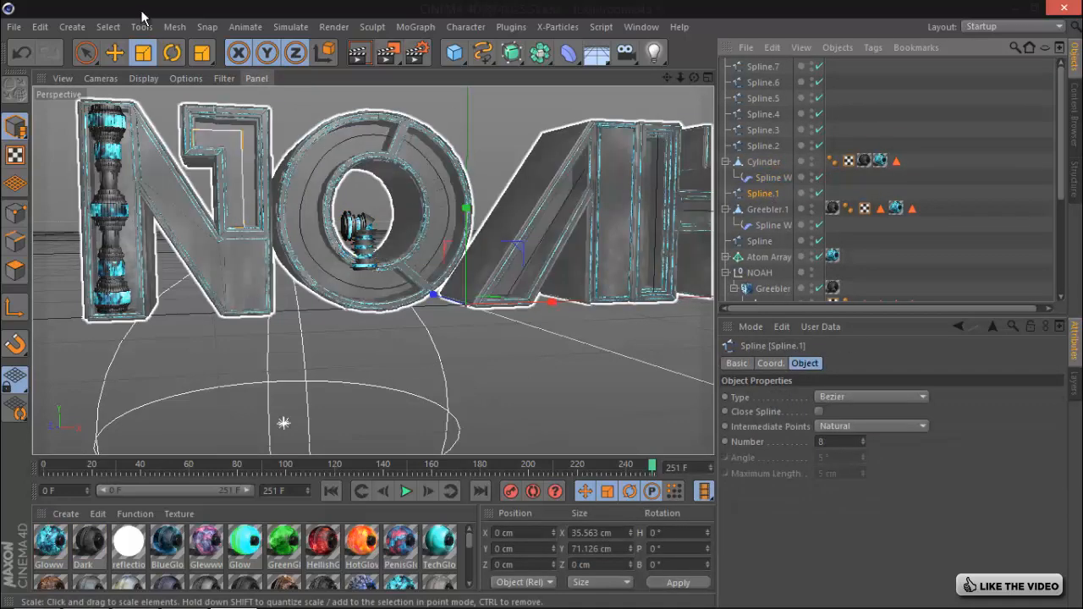
pyautogui.click(201, 59)
# - Undo Cylinder's uniform scaling and try scaling it along the Y axis only
pyautogui.hotkey('ctrl', 'z')
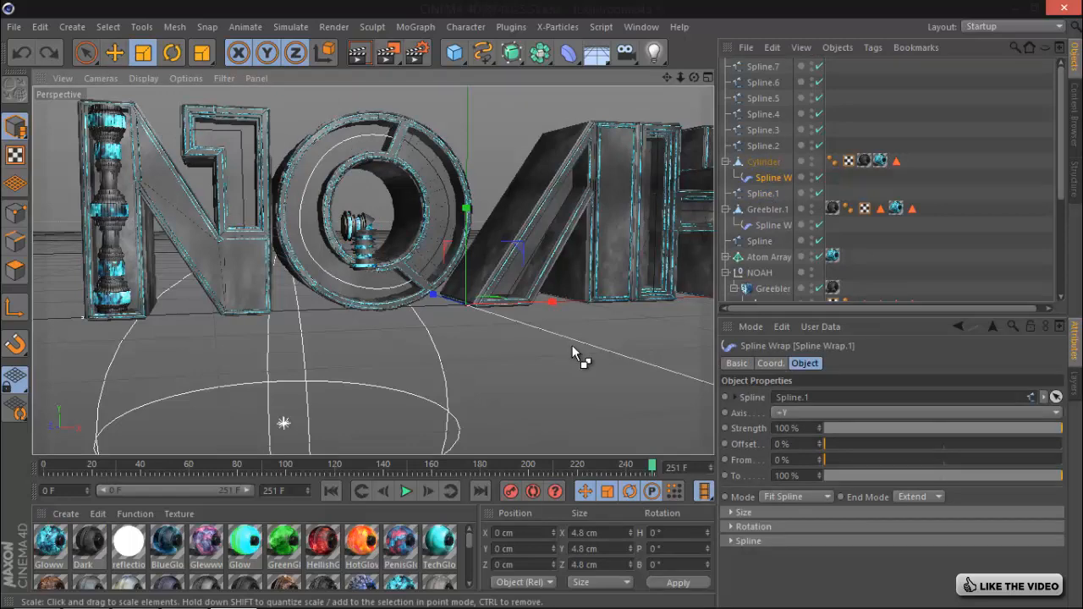
pyautogui.hotkey('ctrl', 'z')
pyautogui.hotkey('ctrl', 'z')
pyautogui.hotkey('ctrl', 'z')
pyautogui.hotkey('ctrl', 'z')
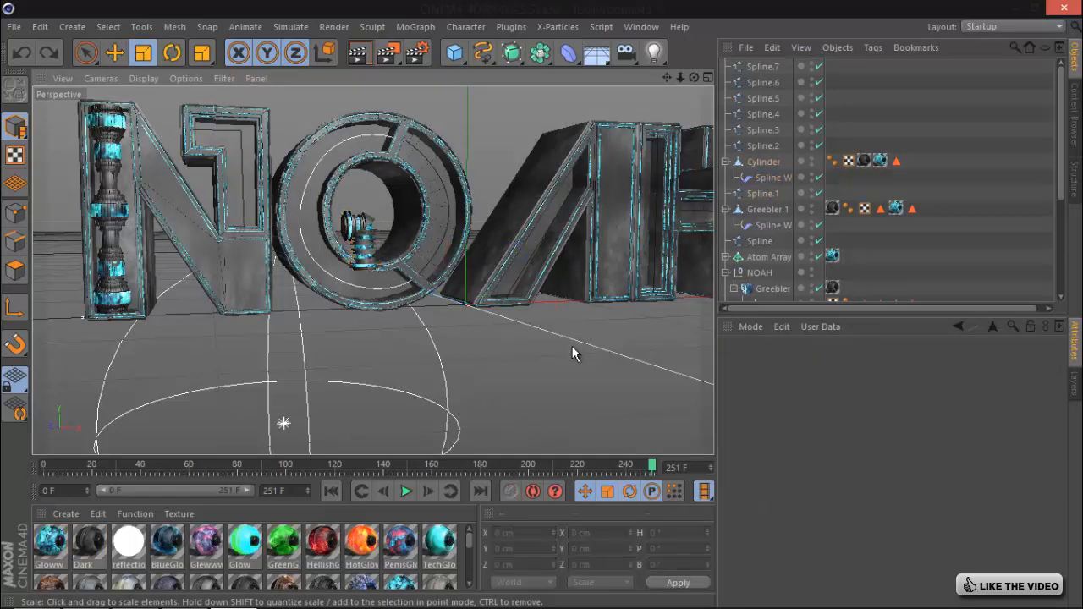
pyautogui.hotkey('ctrl', 'z')
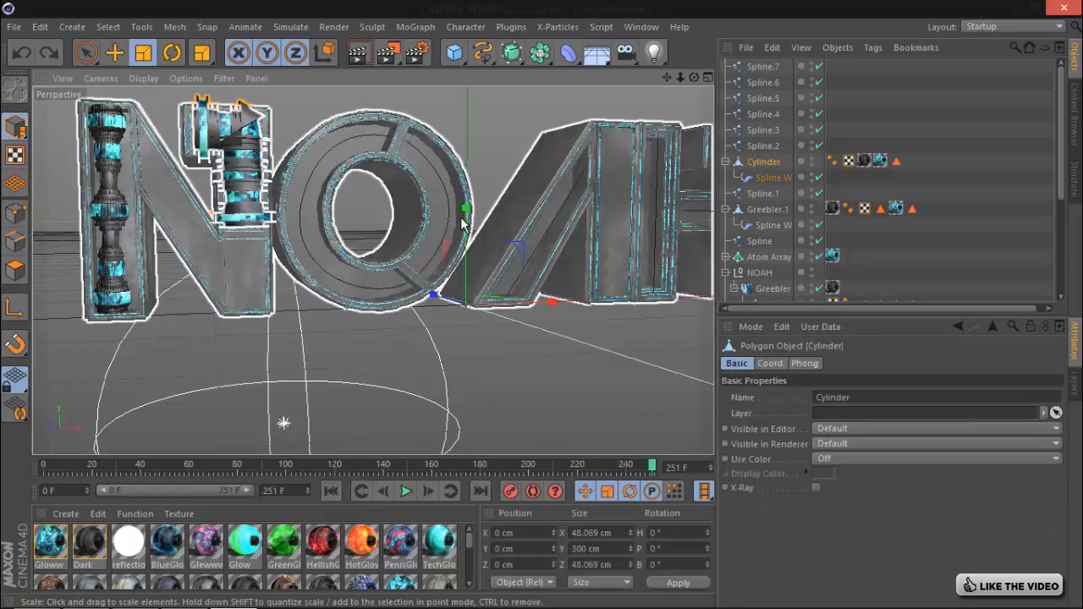
pyautogui.moveTo(470, 210); pyautogui.dragTo(468, 243)
pyautogui.hotkey('ctrl', 'z')
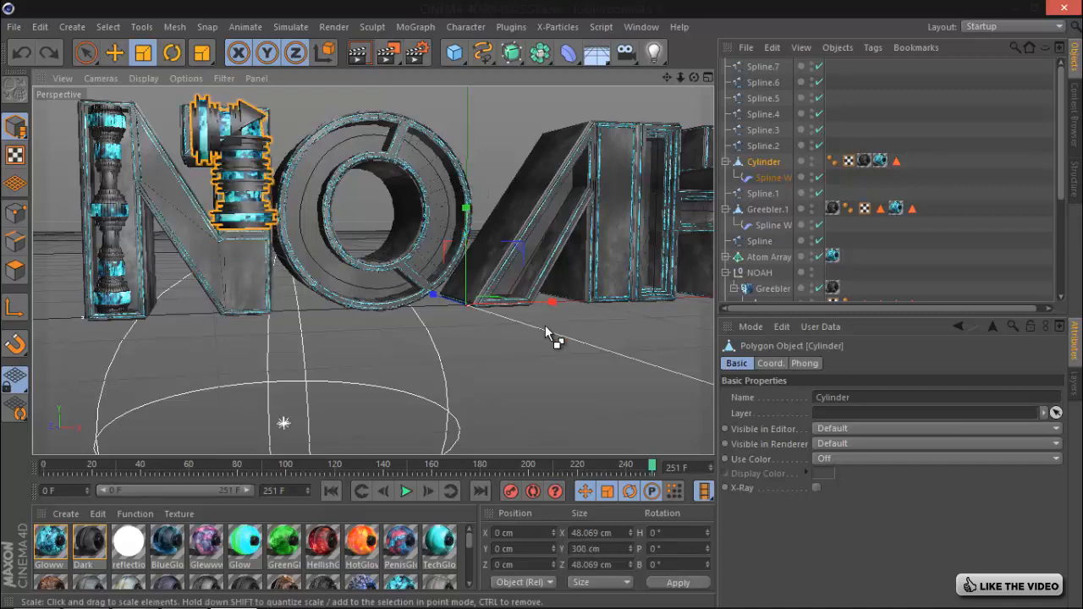
# - Move Cylinder's axis to about X -181 cm, Y 118 cm inside the N's recess and scale Cylinder down uniformly
pyautogui.click(14, 309)
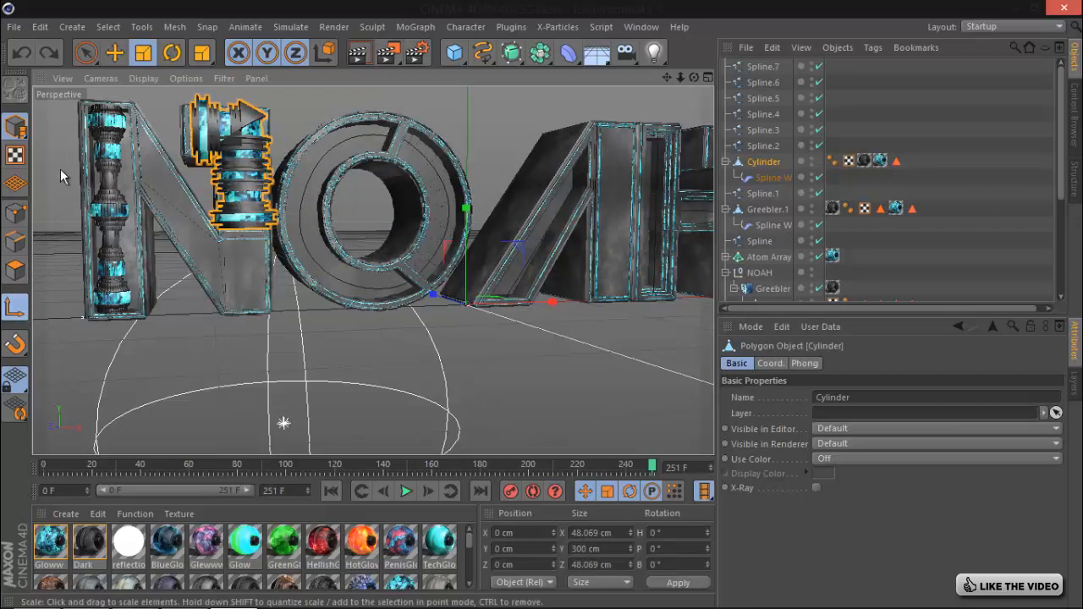
pyautogui.click(112, 65)
pyautogui.moveTo(550, 303); pyautogui.dragTo(324, 302)
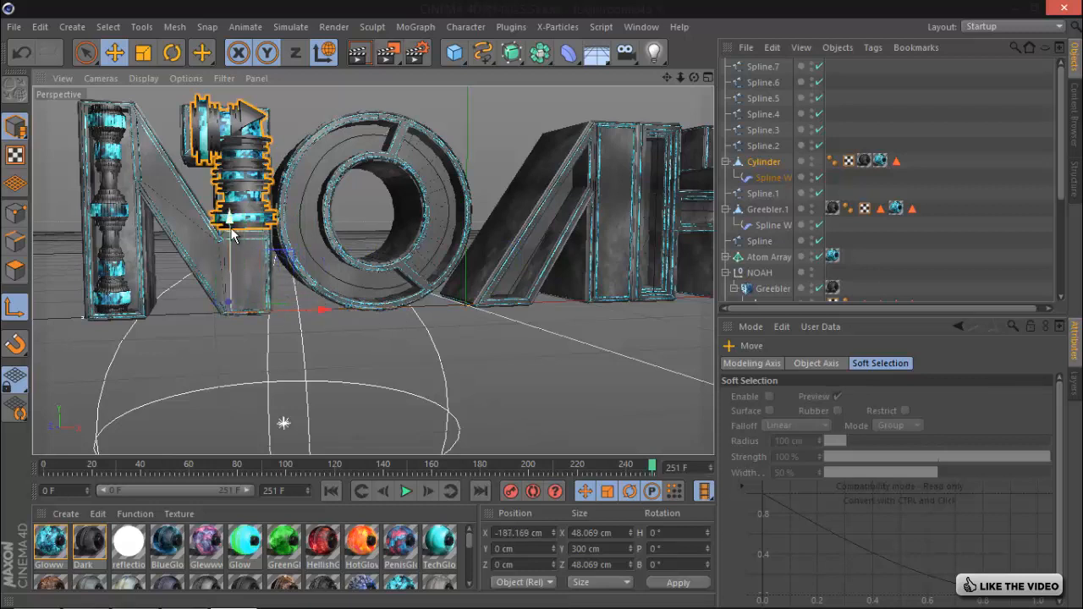
pyautogui.moveTo(230, 228); pyautogui.dragTo(229, 101)
pyautogui.moveTo(541, 297); pyautogui.dragTo(542, 305)
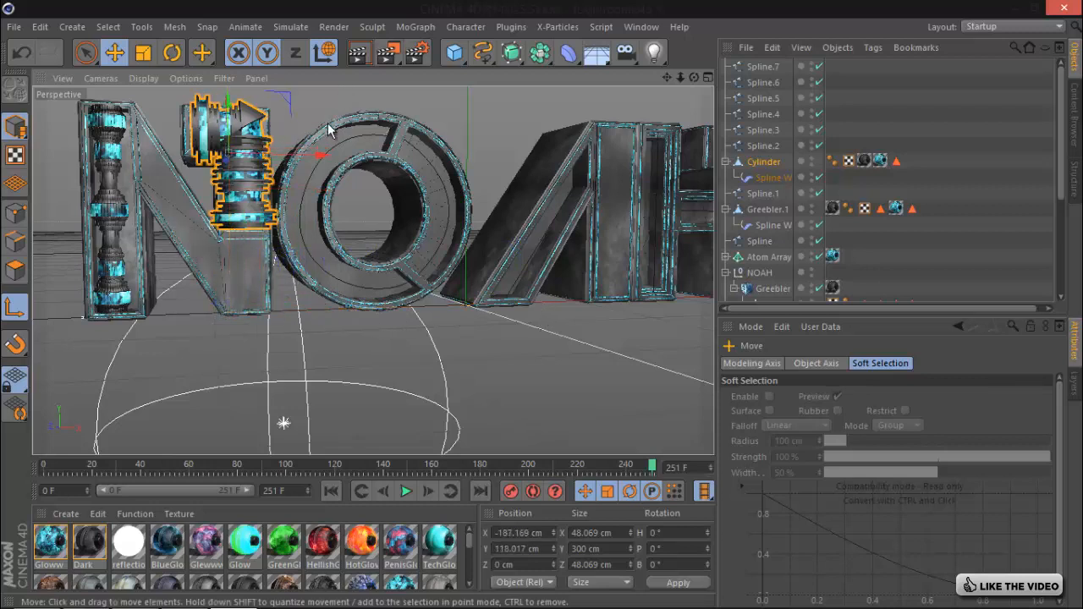
pyautogui.moveTo(322, 155); pyautogui.dragTo(330, 156)
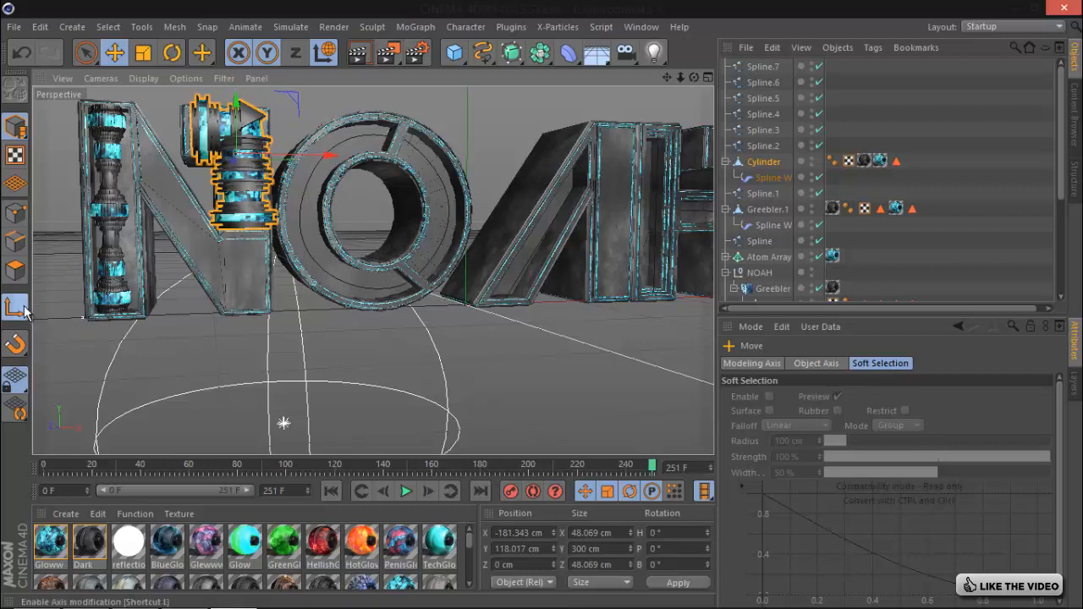
pyautogui.press('t')
pyautogui.moveTo(519, 310); pyautogui.dragTo(63, 311)
# - Set the intermediate points of Spline.1 to Uniform and add Spline to the selection
pyautogui.click(766, 194)
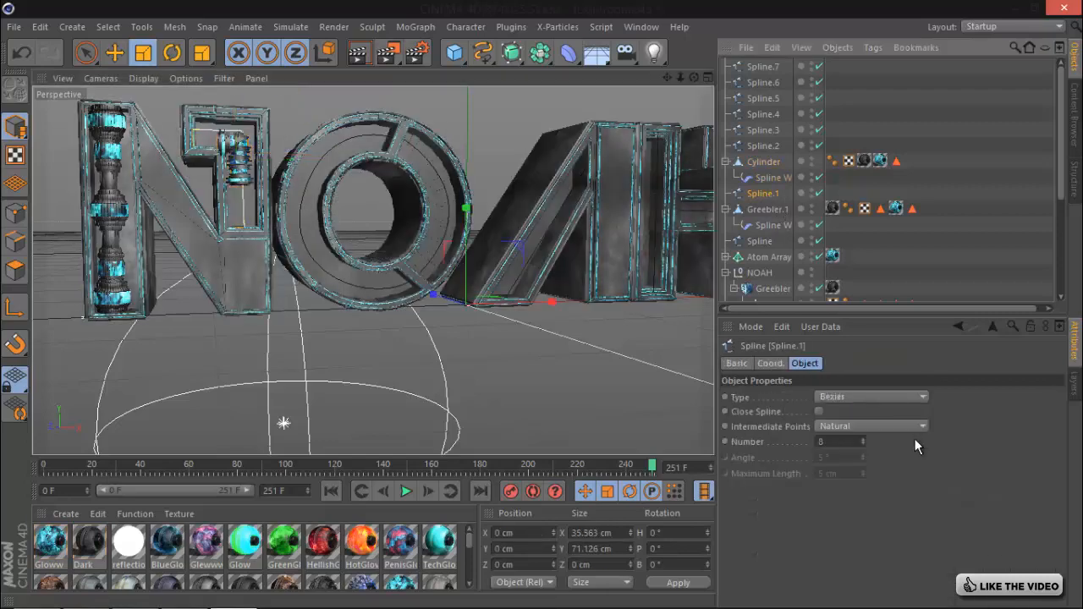
pyautogui.click(886, 428)
pyautogui.click(879, 470)
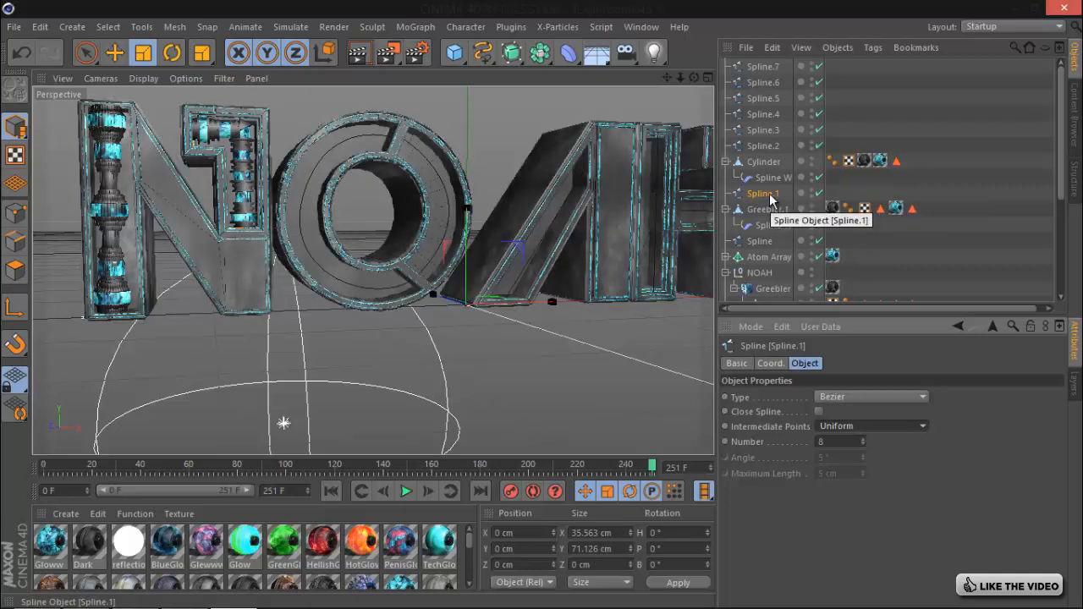
pyautogui.keyDown('ctrl'); pyautogui.click(761, 242); pyautogui.keyUp('ctrl')
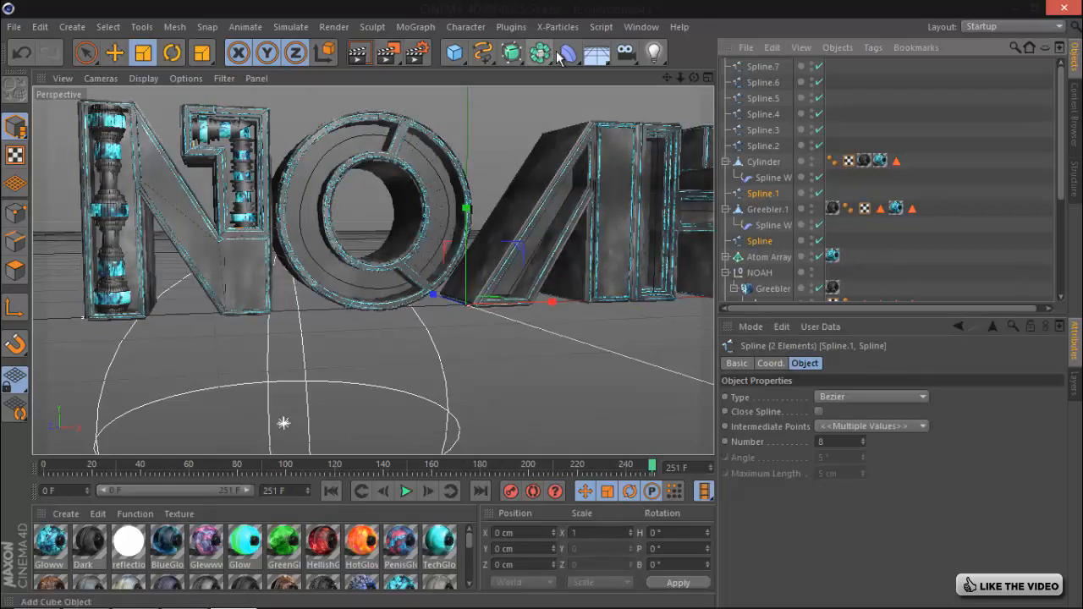
# - Move Spline.1 and Spline together about 8.7 cm along Z, deeper into the N's recesses
pyautogui.moveTo(671, 79); pyautogui.dragTo(194, 204)
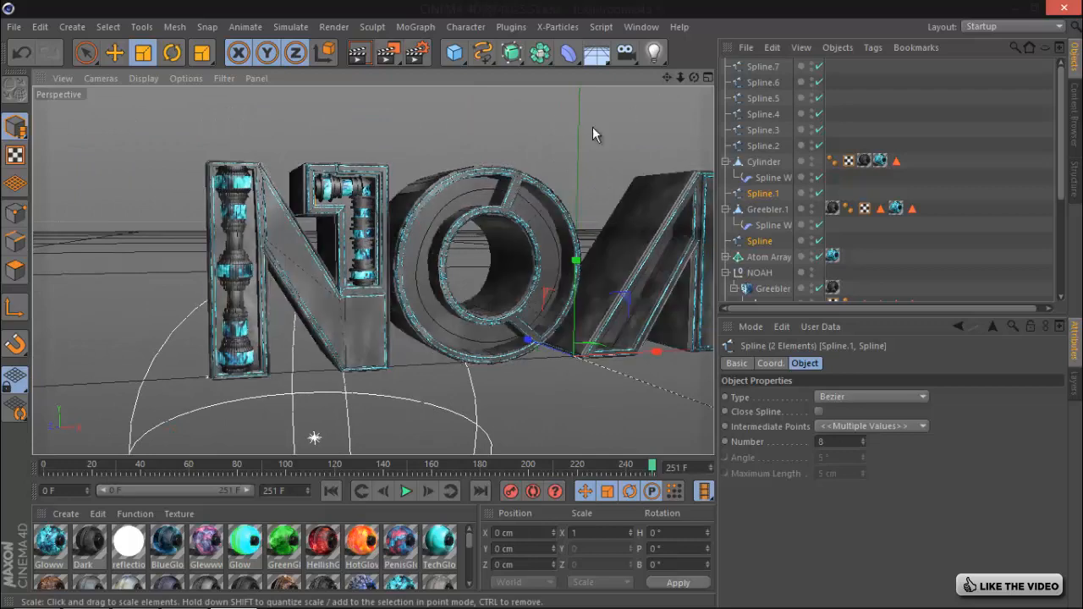
pyautogui.moveTo(543, 304); pyautogui.dragTo(542, 305)
pyautogui.click(115, 55)
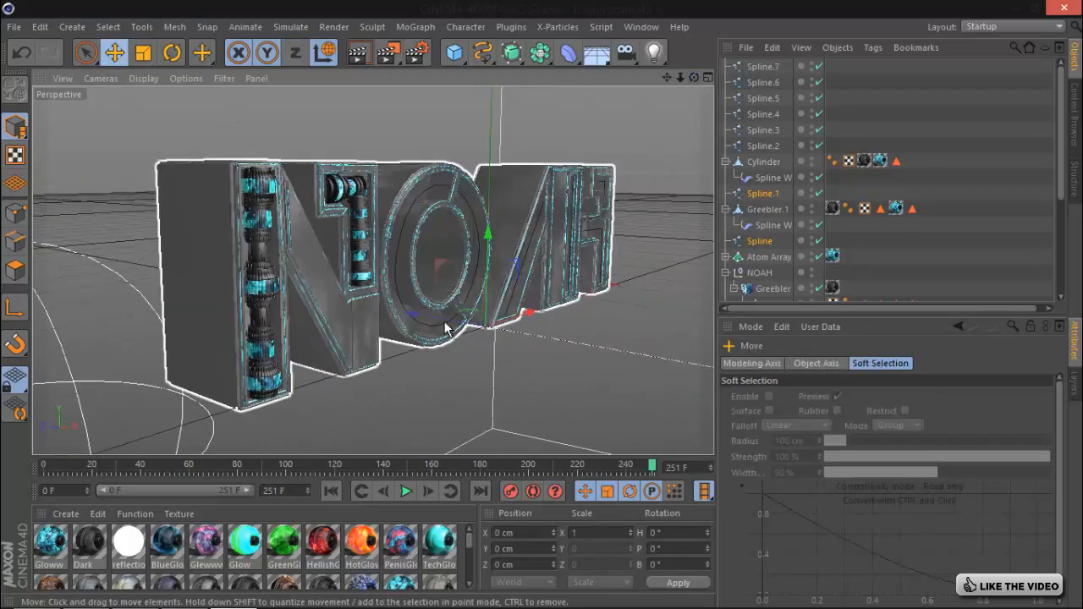
pyautogui.click(414, 317)
pyautogui.moveTo(414, 311); pyautogui.dragTo(406, 310)
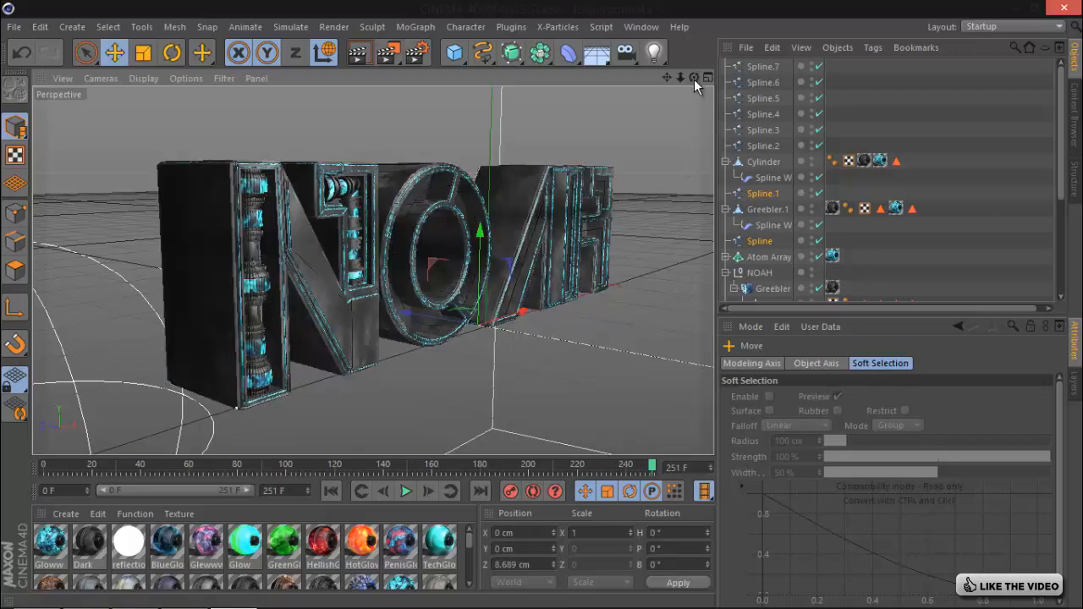
pyautogui.moveTo(694, 79); pyautogui.dragTo(670, 78)
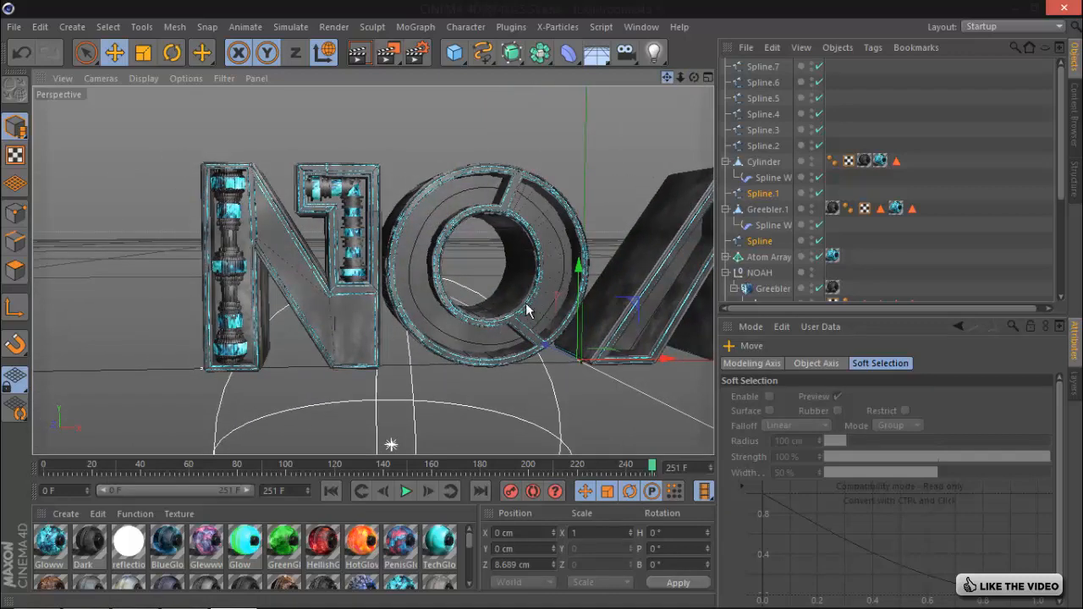
pyautogui.moveTo(526, 306); pyautogui.dragTo(544, 306)
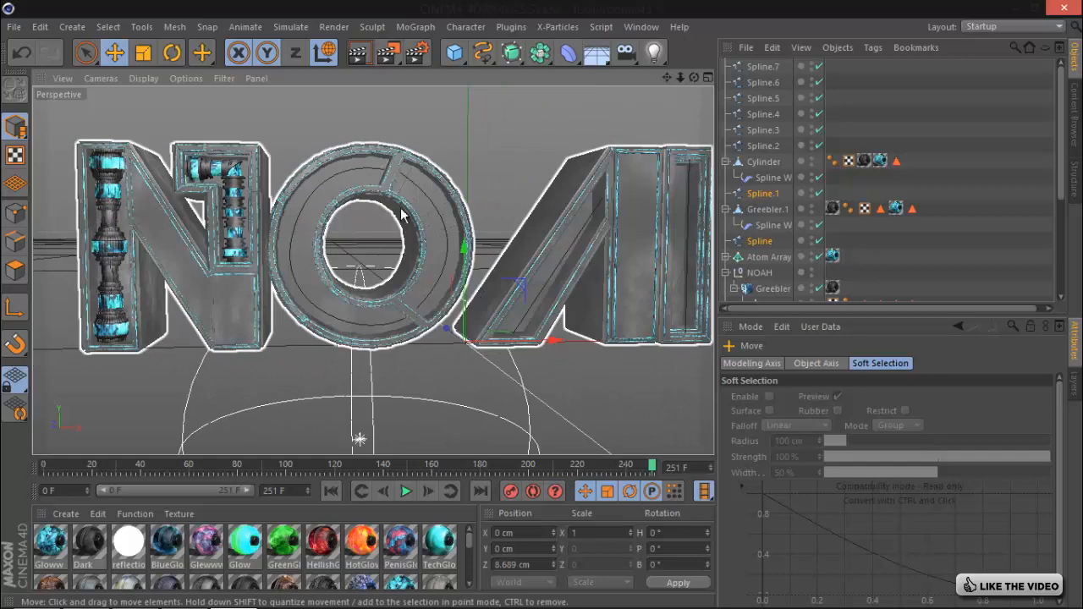
# - Add a Reeper X object and make Spline.6 in the H's lower recess its child
pyautogui.moveTo(667, 77); pyautogui.dragTo(529, 305)
pyautogui.click(764, 67)
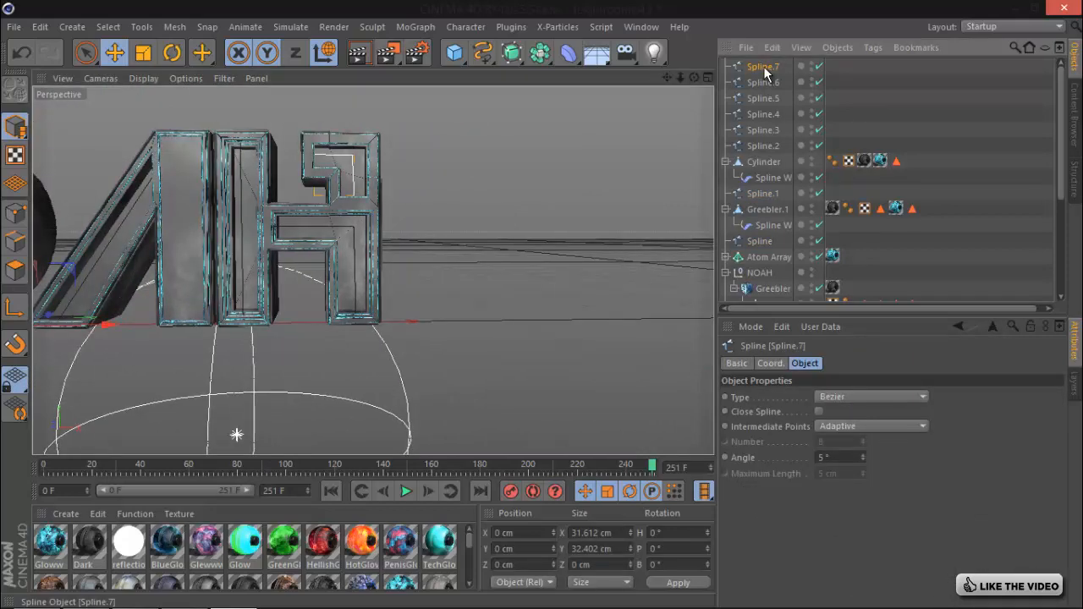
pyautogui.click(764, 84)
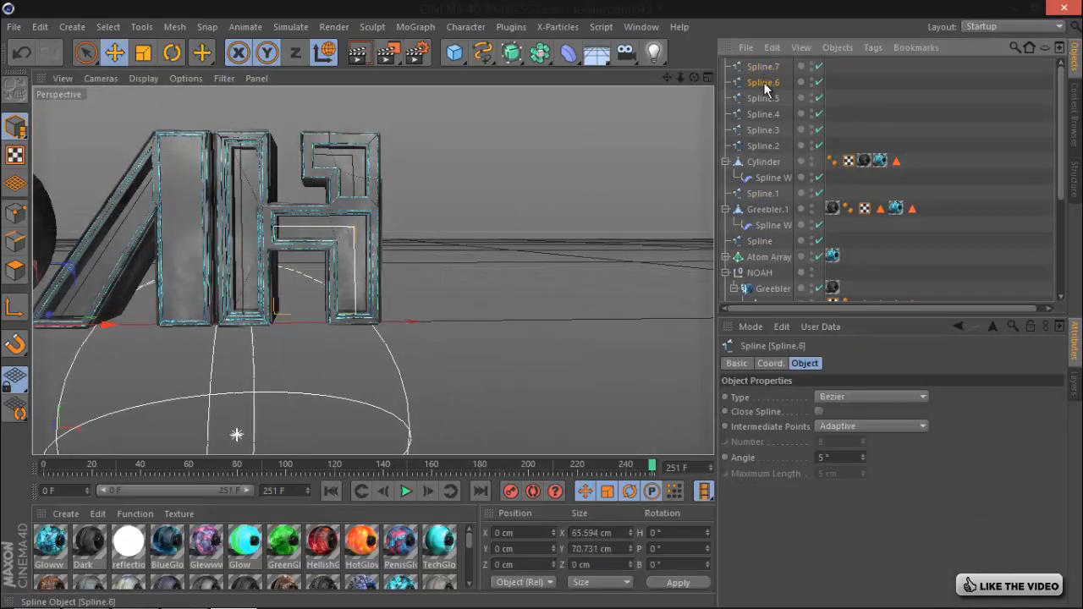
pyautogui.click(510, 26)
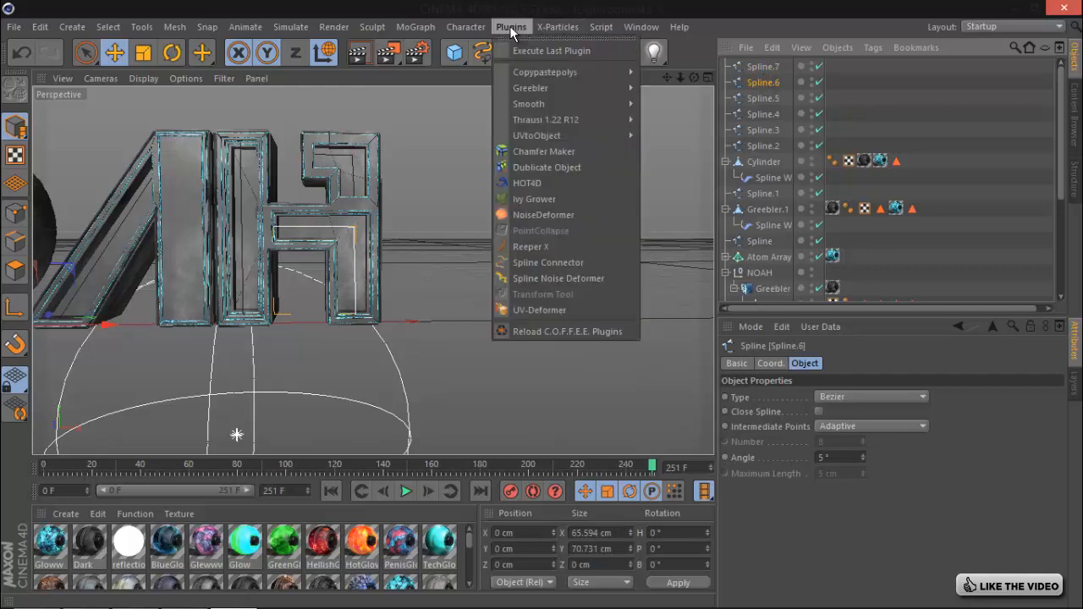
pyautogui.click(539, 246)
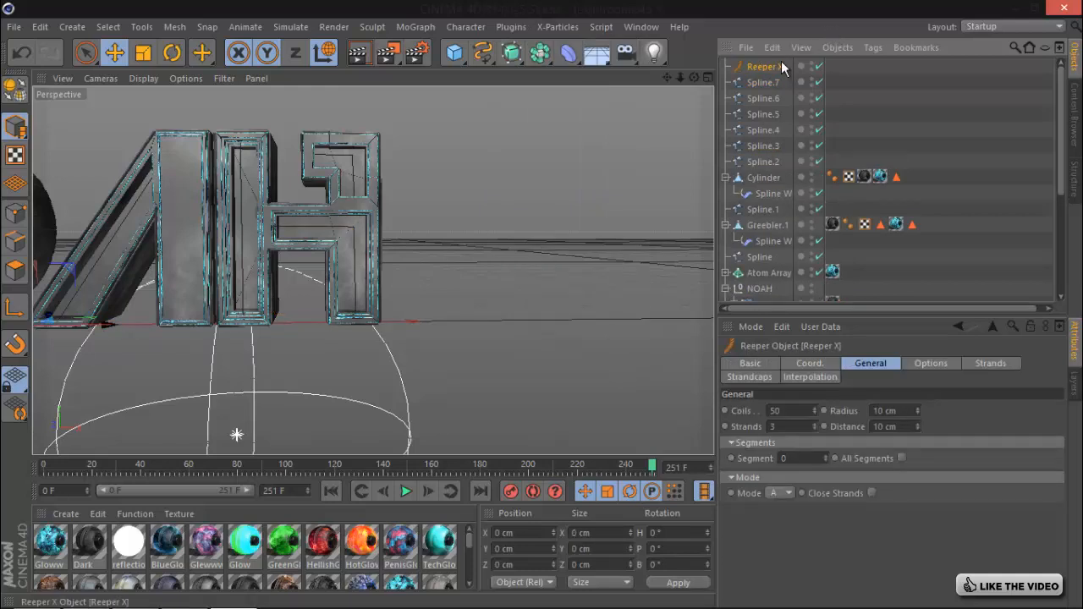
pyautogui.moveTo(766, 100); pyautogui.dragTo(765, 80)
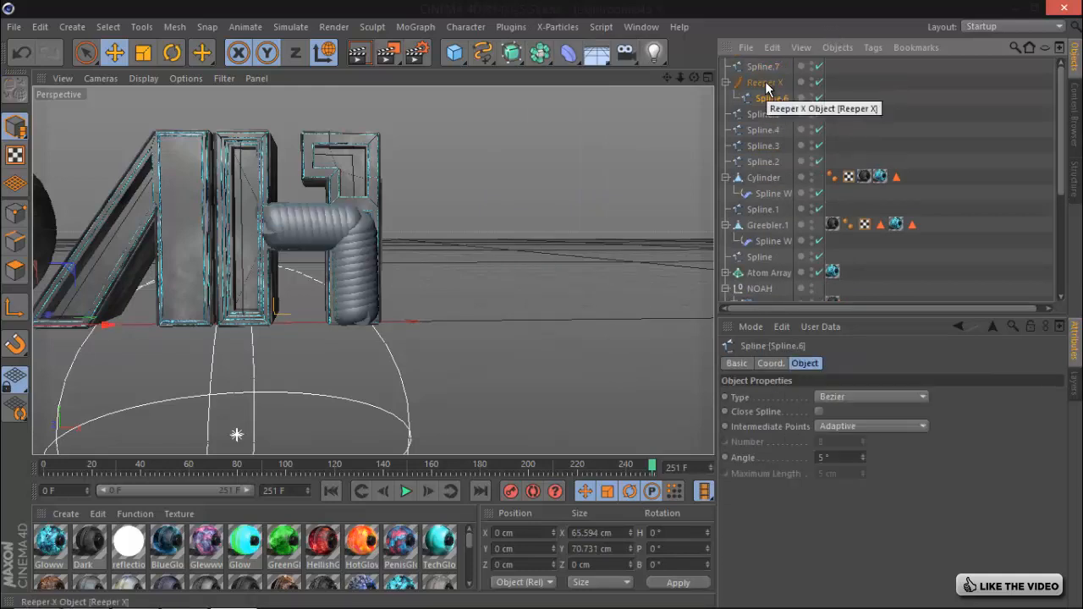
# - Set Reeper X to 5 coils and a radius of 1 cm
pyautogui.click(765, 82)
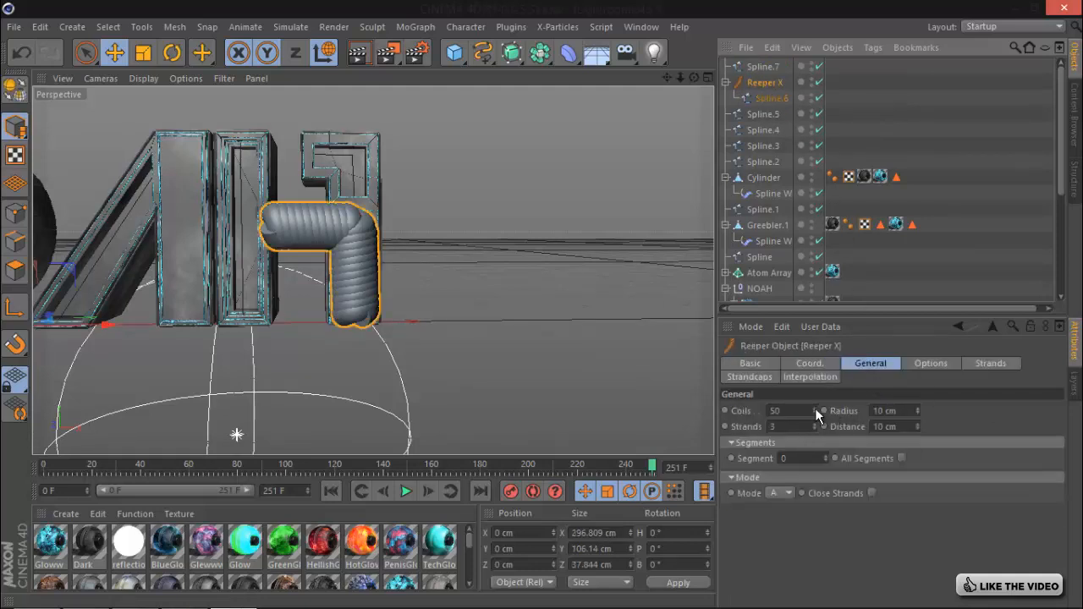
pyautogui.moveTo(816, 408); pyautogui.dragTo(816, 412)
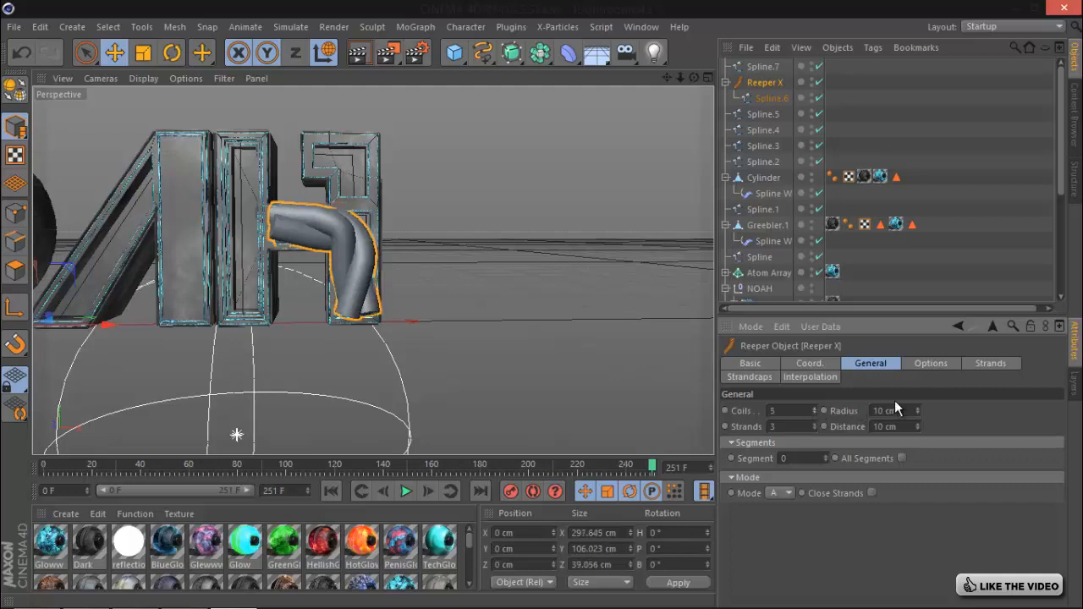
pyautogui.write('1')
pyautogui.press('Return')
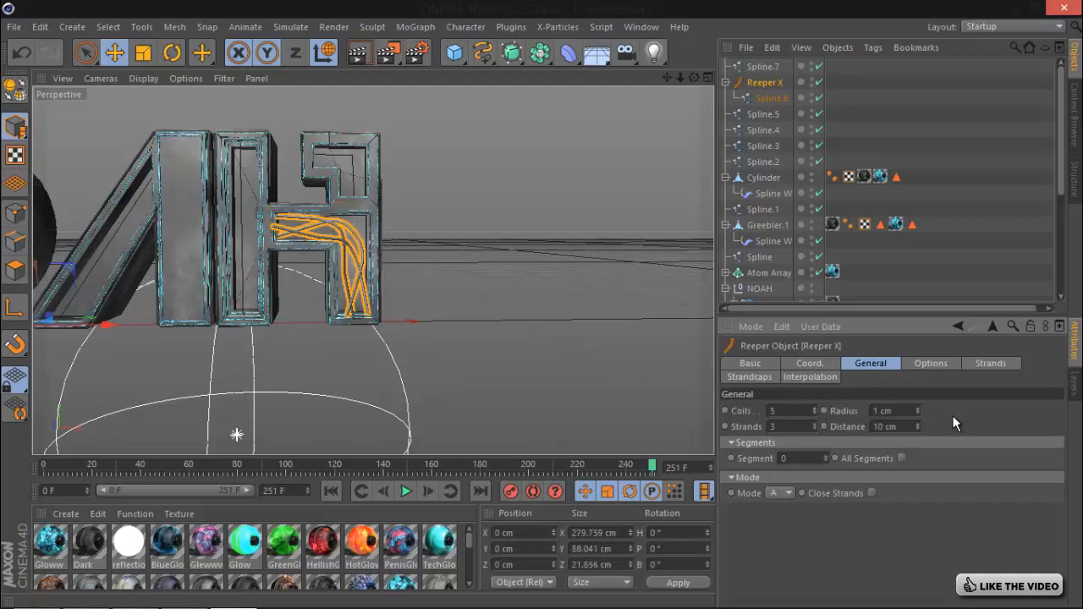
# - Move Spline.6 along Z to set the Reeper X strands deeper into the H's lower recess
pyautogui.click(772, 98)
pyautogui.moveTo(692, 77); pyautogui.dragTo(525, 309)
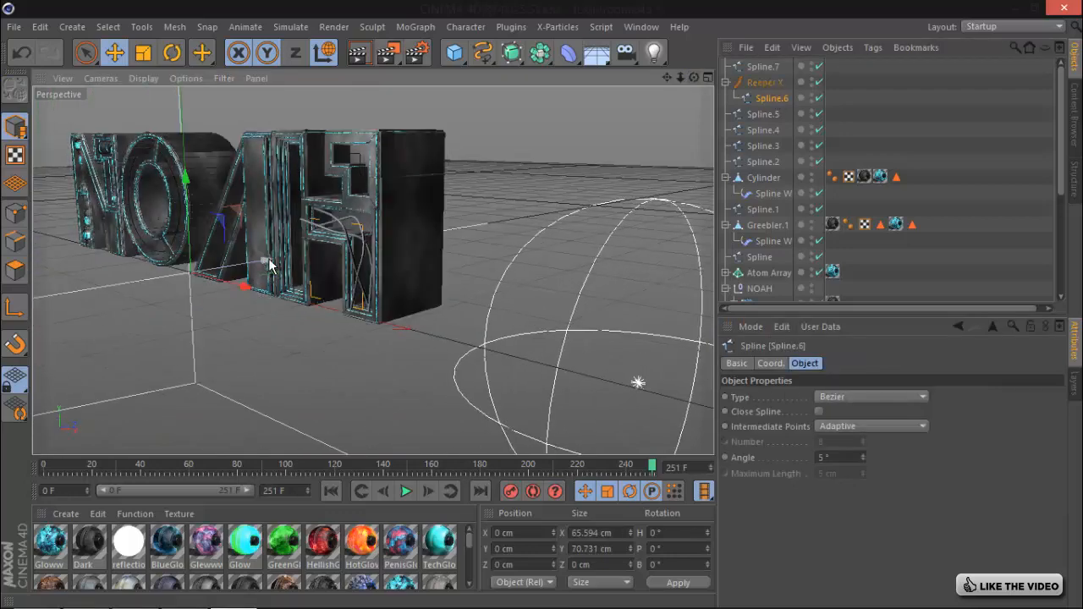
pyautogui.moveTo(269, 265); pyautogui.dragTo(206, 297)
# - Apply the Dark material to Reeper X and duplicate it with its child spline under Spline.7
pyautogui.moveTo(85, 559); pyautogui.dragTo(760, 84)
pyautogui.keyDown('alt'); pyautogui.moveTo(592, 301); pyautogui.dragTo(546, 302); pyautogui.keyUp('alt')
pyautogui.click(765, 86)
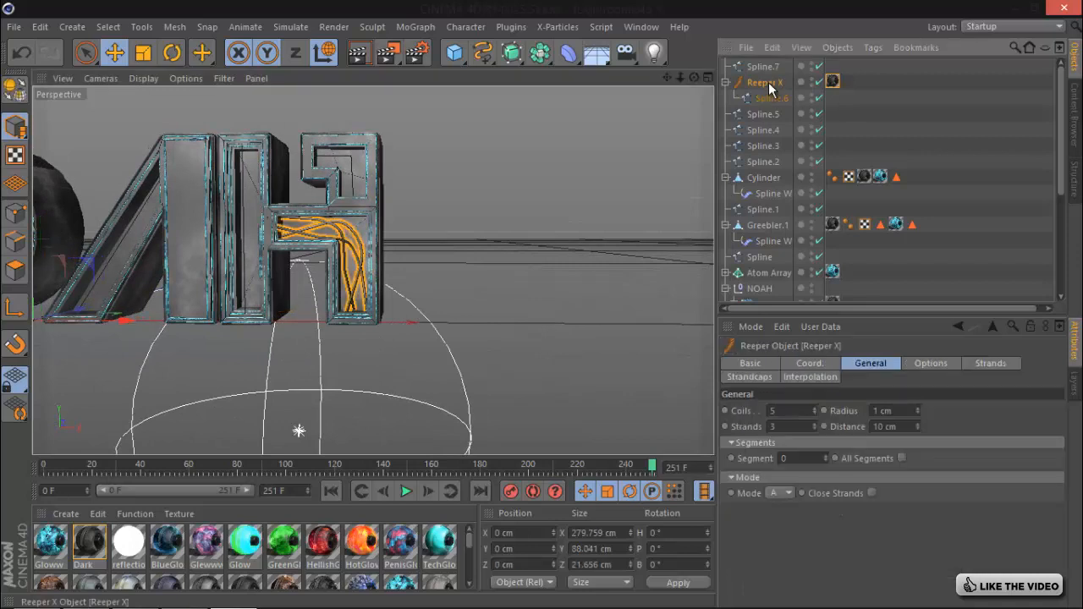
pyautogui.moveTo(769, 87)
pyautogui.keyDown('ctrl'); pyautogui.mouseDown()
pyautogui.moveTo(776, 70)
pyautogui.moveTo(762, 98)
pyautogui.mouseUp(); pyautogui.keyUp('ctrl')
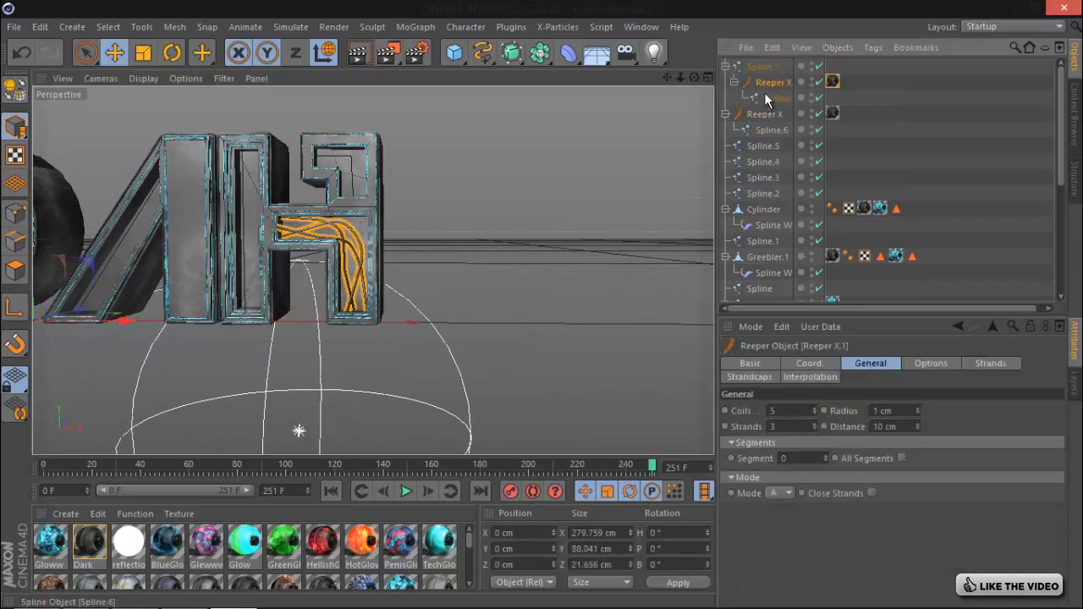
# - Set the coils of Reeper X.1 to 3 and apply the Gloww material to it
pyautogui.click(814, 414)
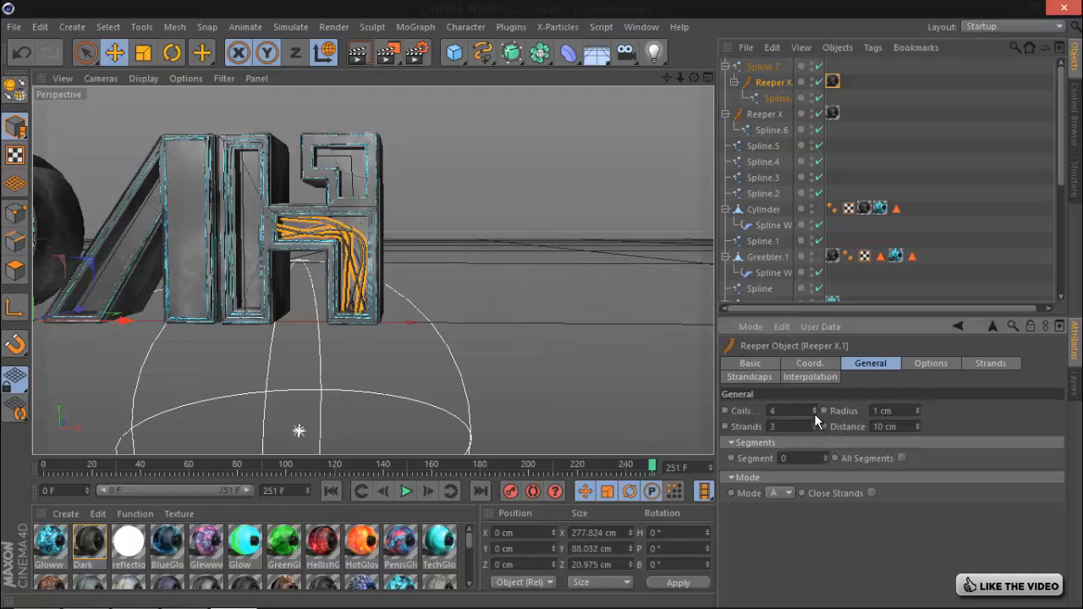
pyautogui.click(814, 414)
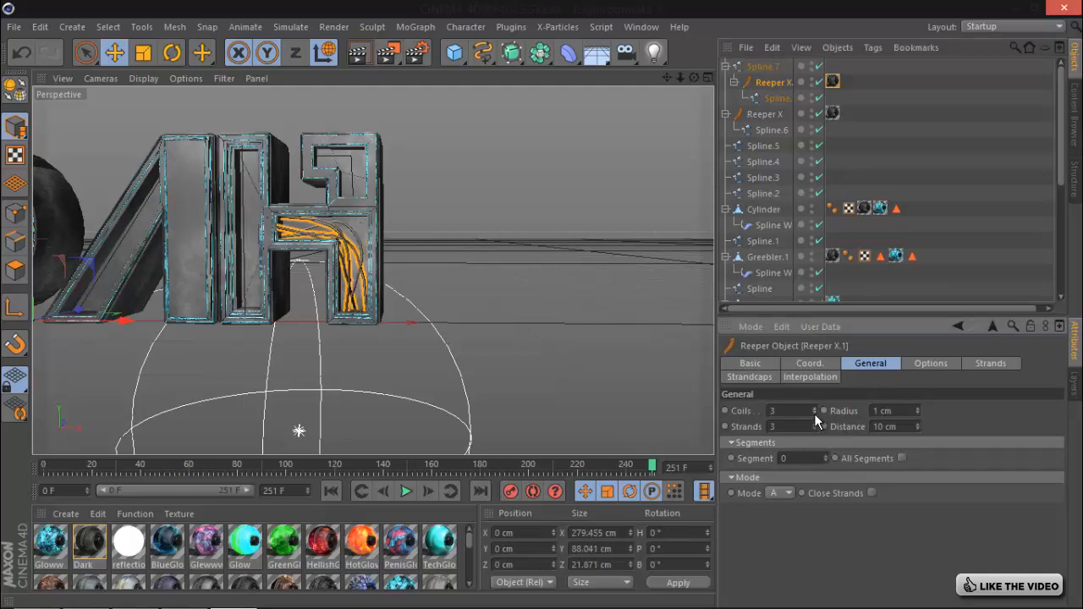
pyautogui.moveTo(53, 538); pyautogui.dragTo(833, 85)
pyautogui.click(915, 134)
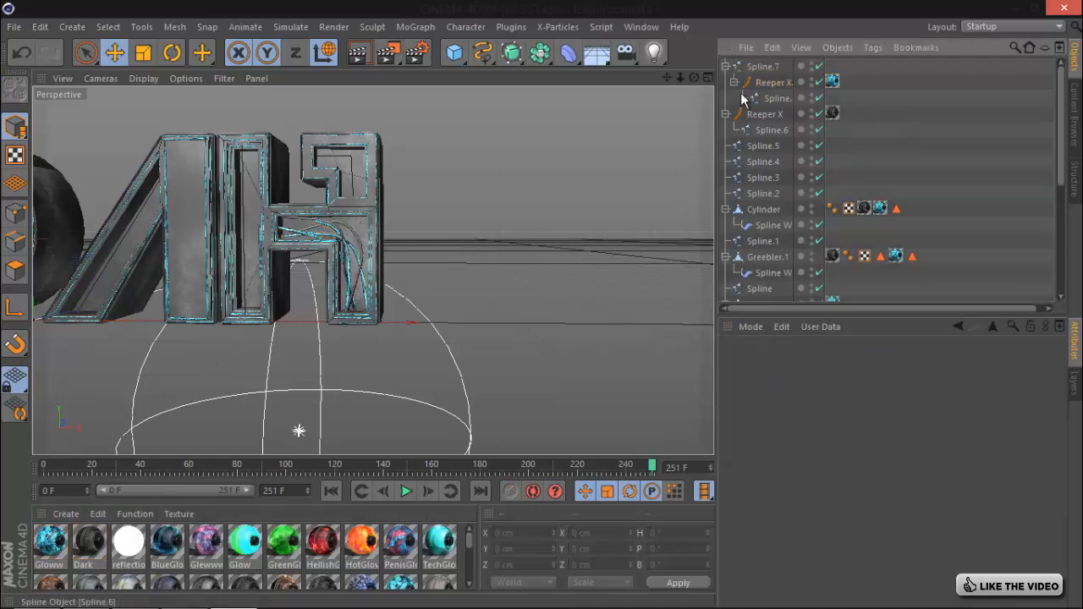
pyautogui.moveTo(548, 305)
pyautogui.keyDown('alt'); pyautogui.mouseDown(button='middle')
pyautogui.moveTo(571, 305)
pyautogui.moveTo(544, 305)
pyautogui.mouseUp(button='middle'); pyautogui.keyUp('alt')
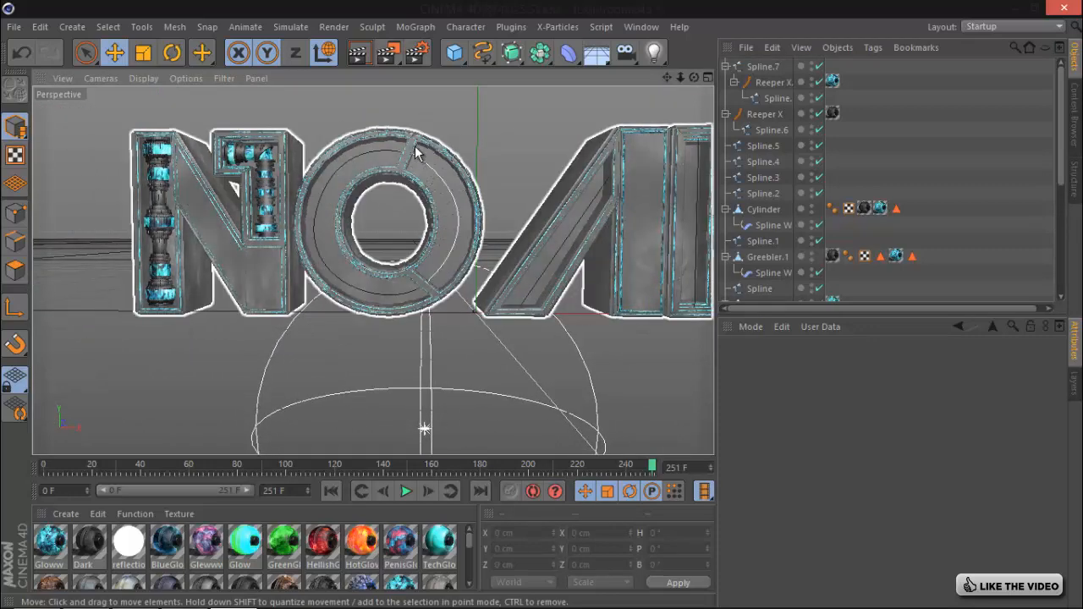
pyautogui.moveTo(695, 77); pyautogui.dragTo(755, 137)
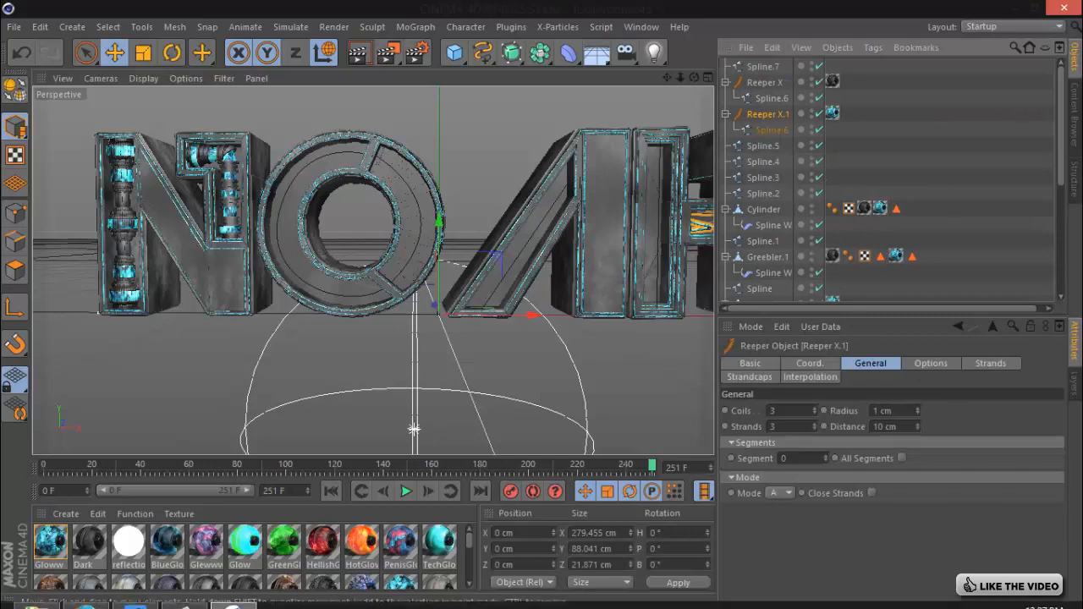
pyautogui.click(184, 593)
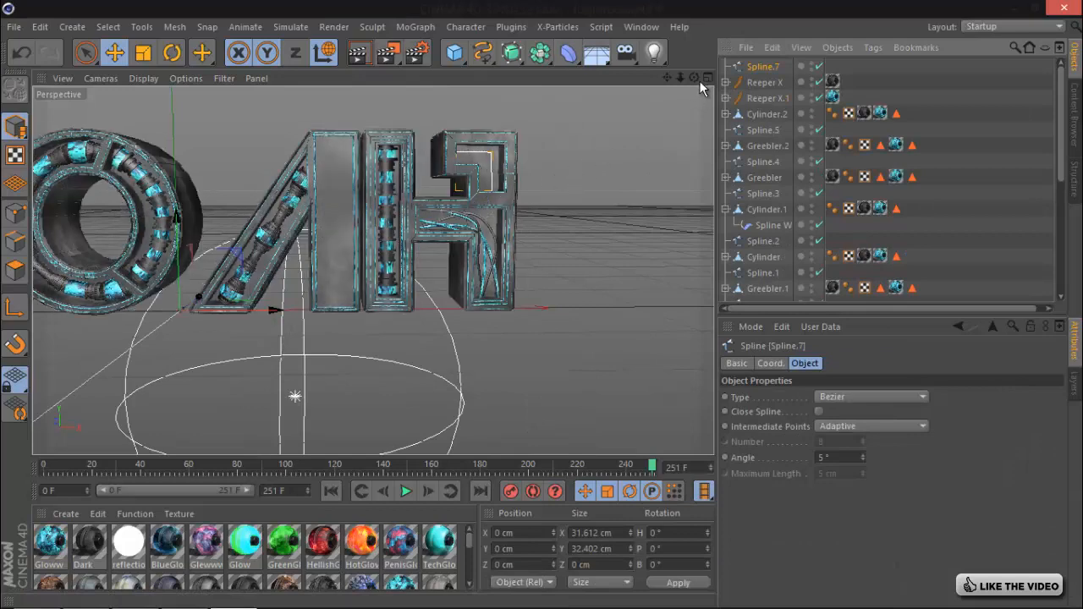
# - Scale Cylinder.2 uniformly down to about 92.5 %
pyautogui.click(767, 114)
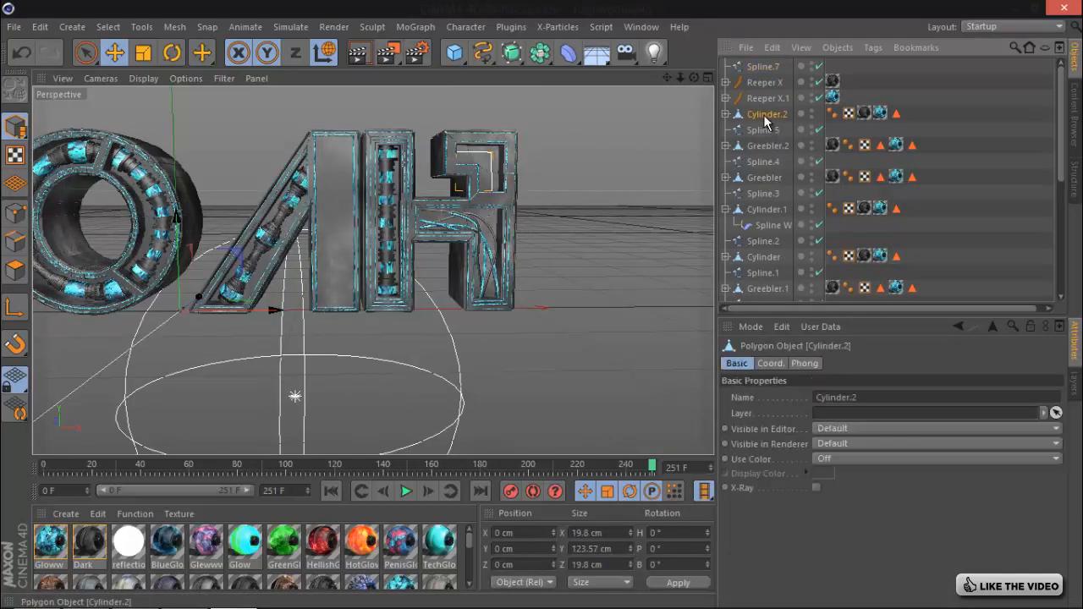
pyautogui.click(143, 53)
pyautogui.moveTo(515, 334); pyautogui.dragTo(456, 345)
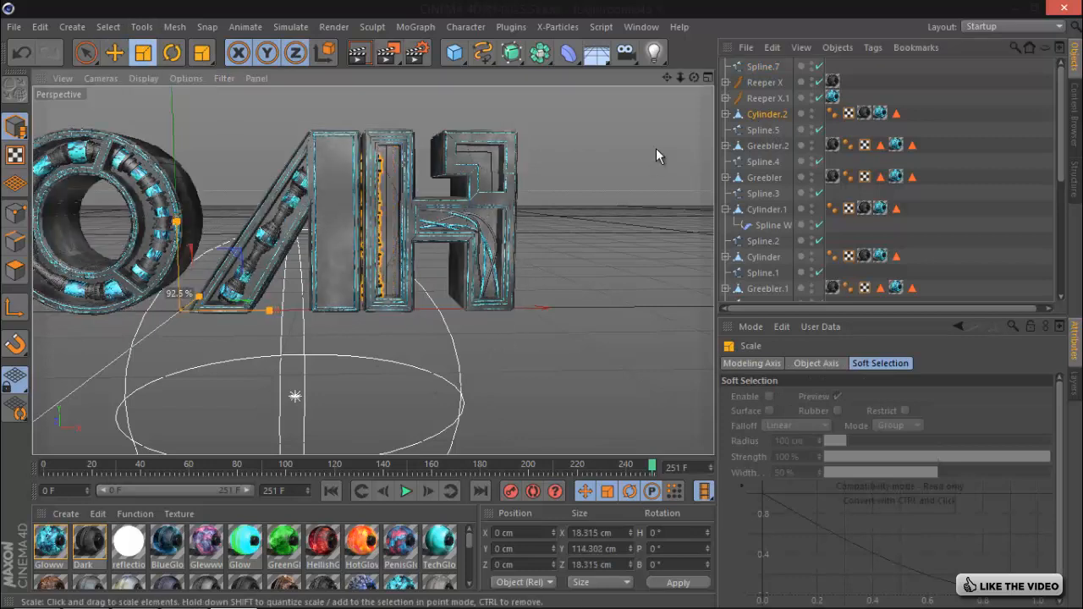
# - Change the intermediate points of Spline.5 to Uniform, then settle on Natural
pyautogui.click(765, 129)
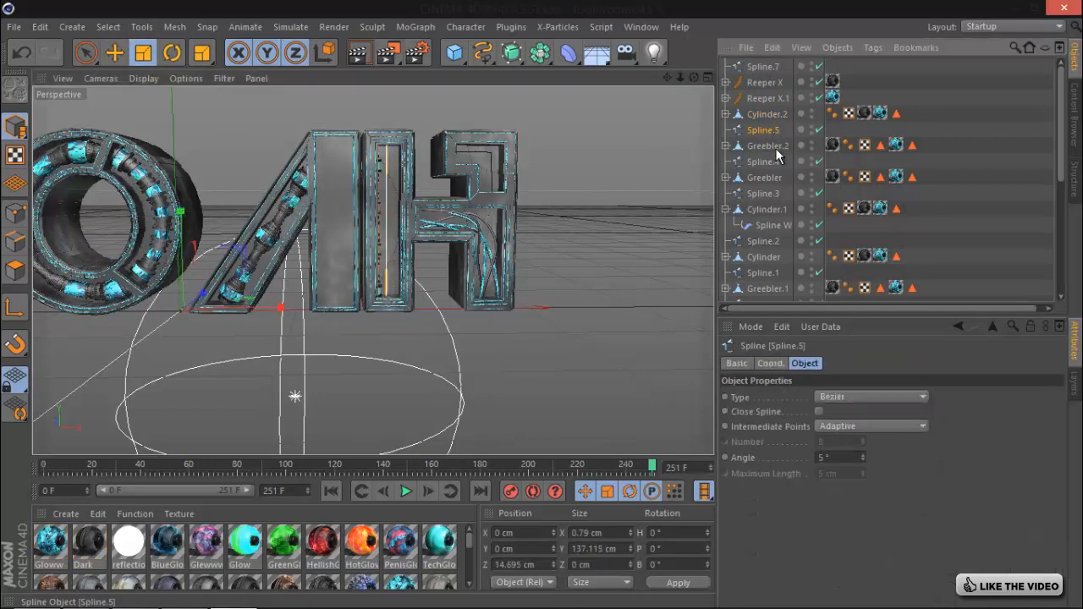
pyautogui.click(850, 426)
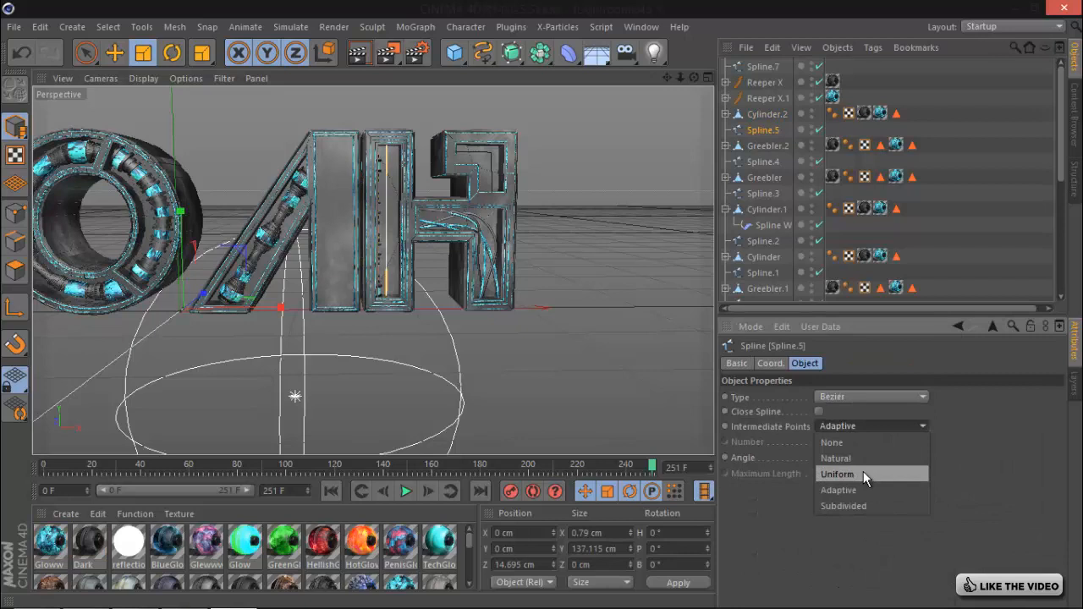
pyautogui.click(863, 474)
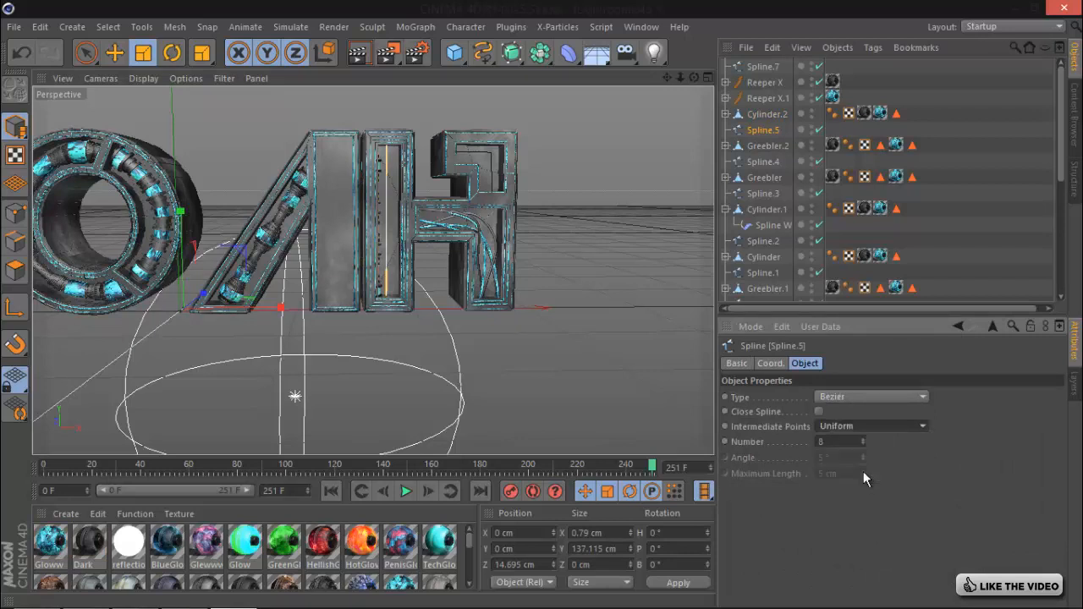
pyautogui.click(864, 425)
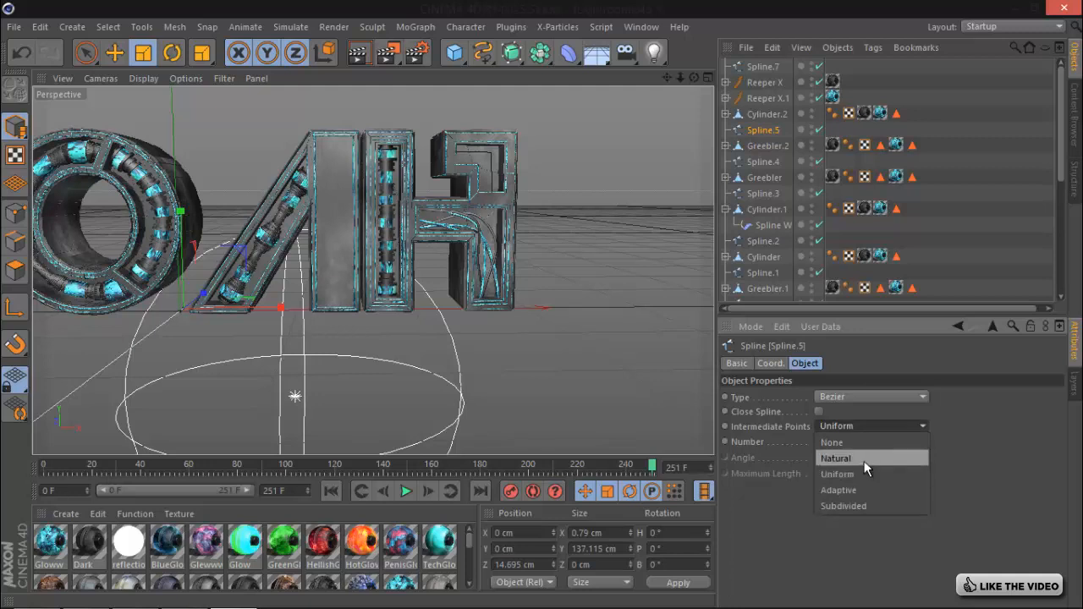
pyautogui.click(864, 461)
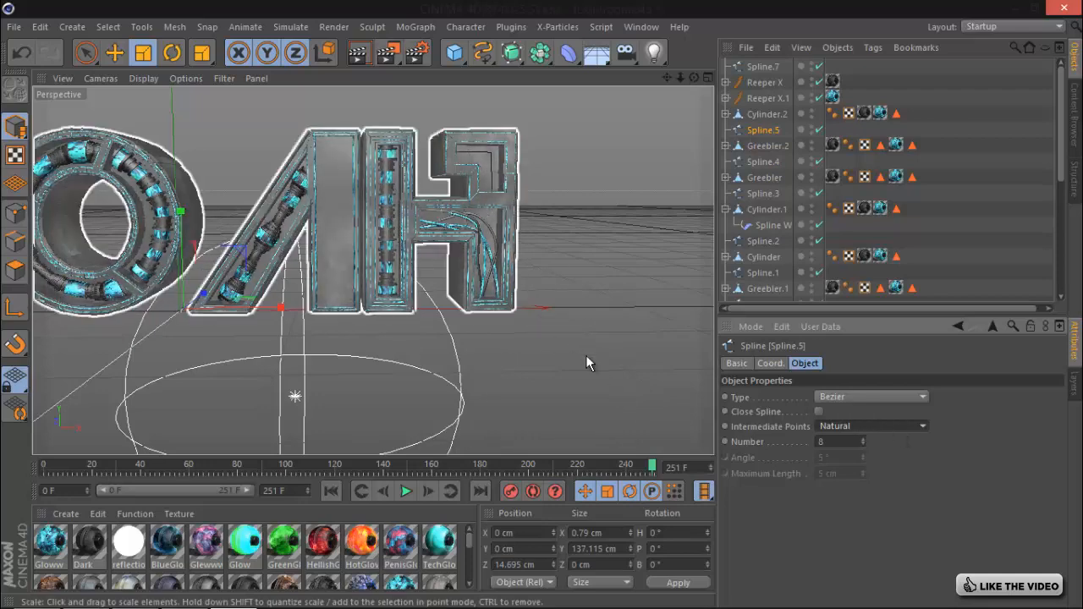
# - Switch Spline.5's intermediate points to Uniform and back to Natural to compare the two distributions
pyautogui.click(854, 426)
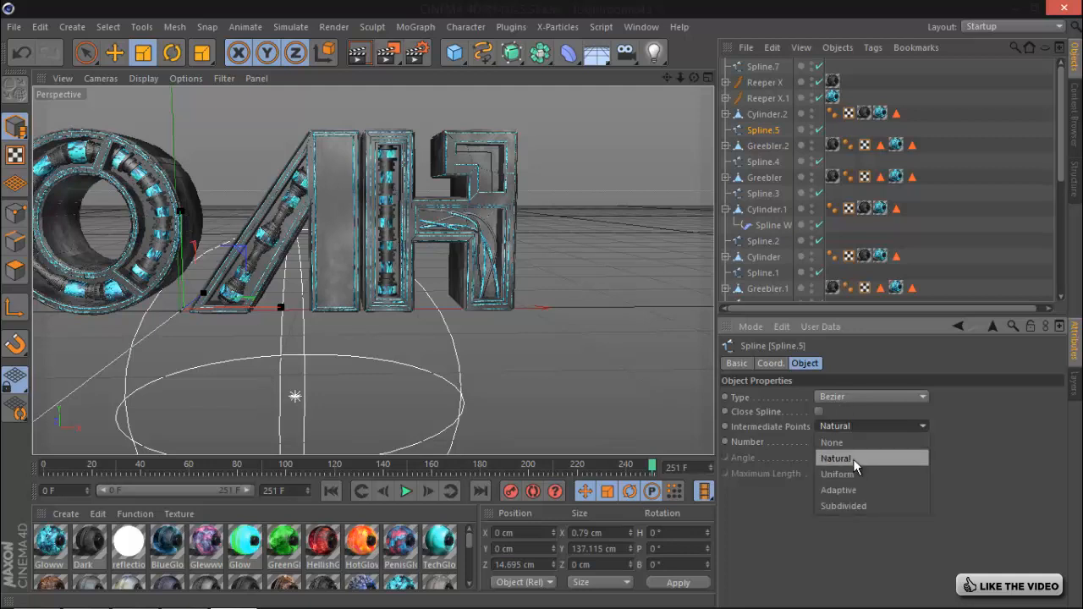
pyautogui.click(849, 477)
pyautogui.click(844, 426)
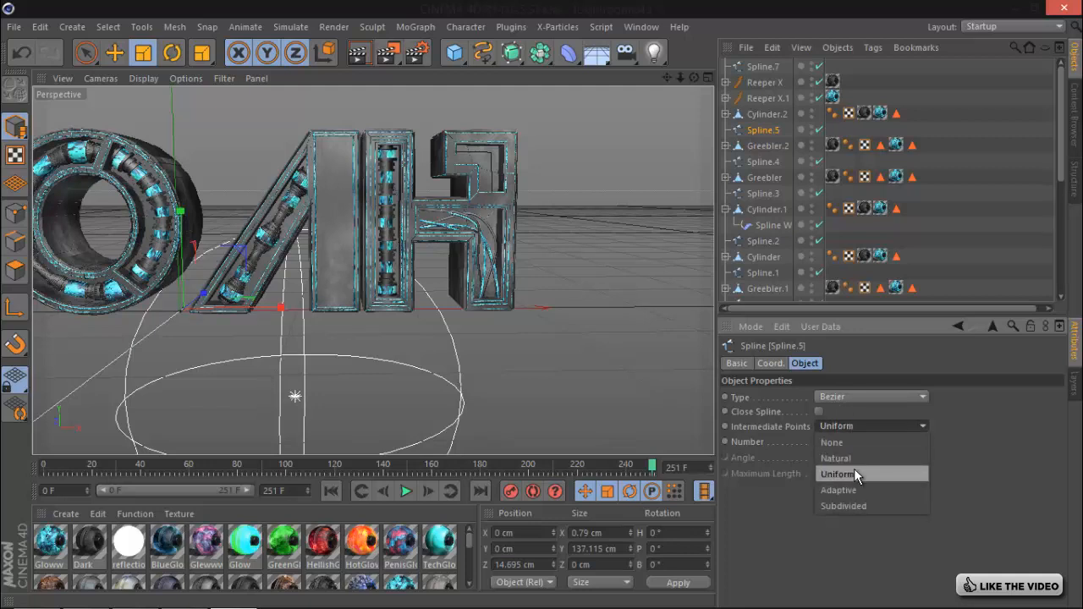
pyautogui.click(854, 476)
pyautogui.click(845, 430)
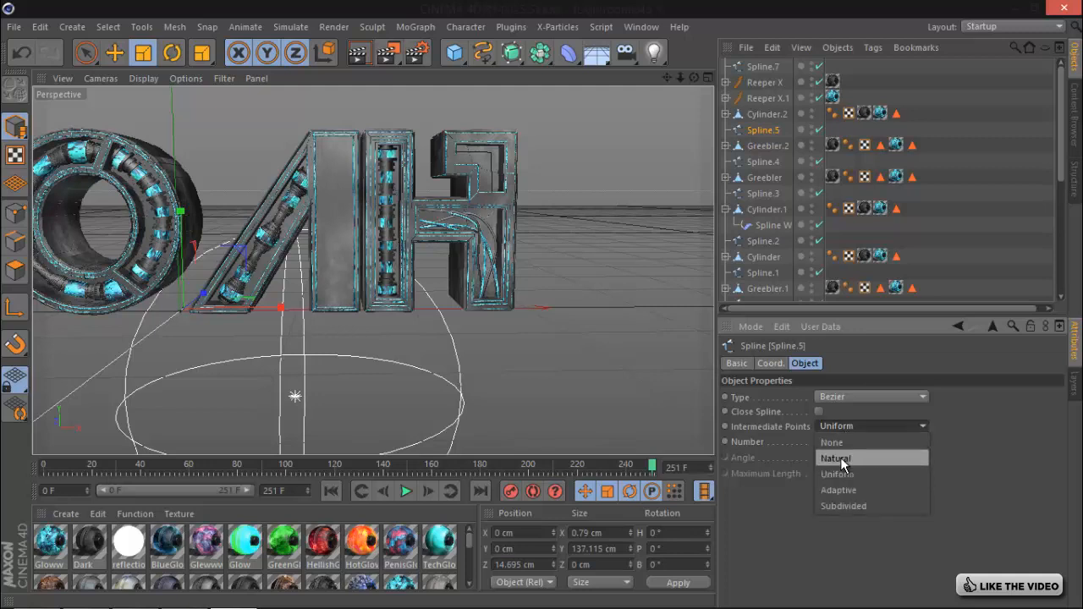
pyautogui.click(840, 457)
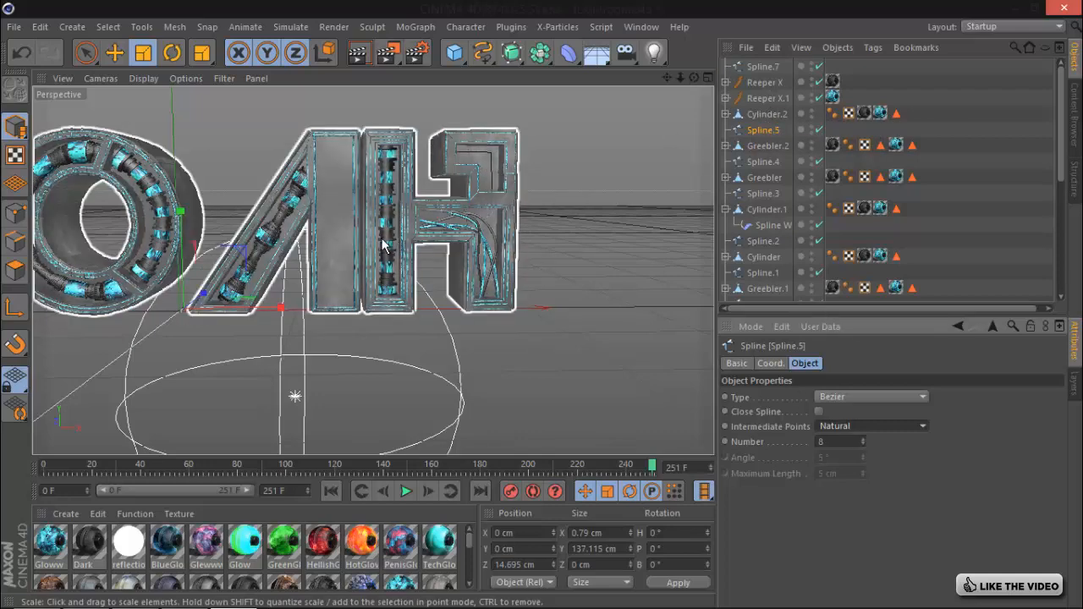
# - Add a Sweep NURBS object and a circle spline with a radius of 2 cm
pyautogui.click(763, 71)
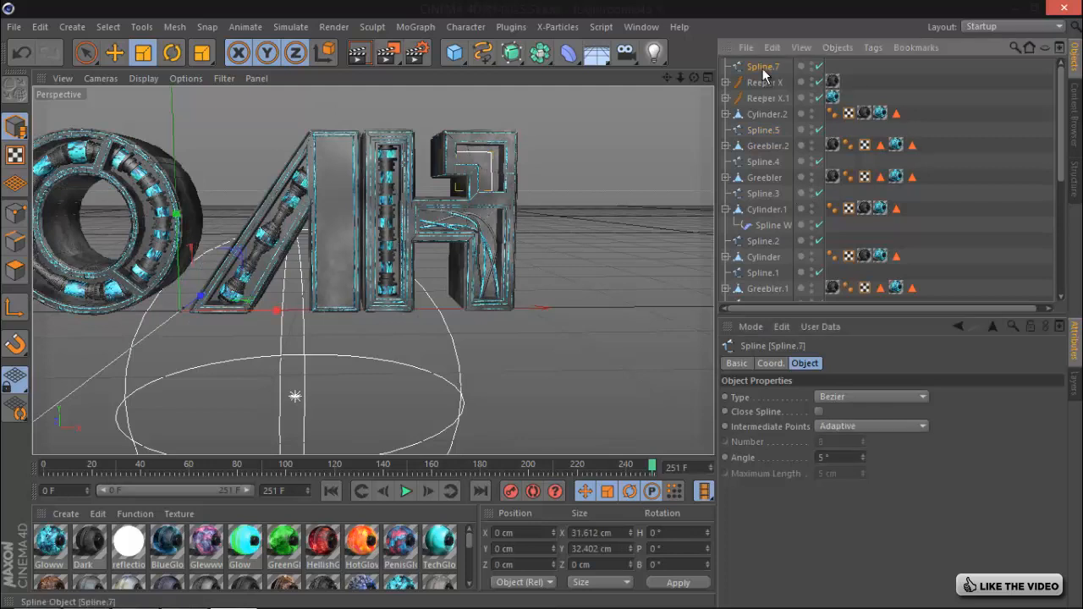
pyautogui.click(514, 56)
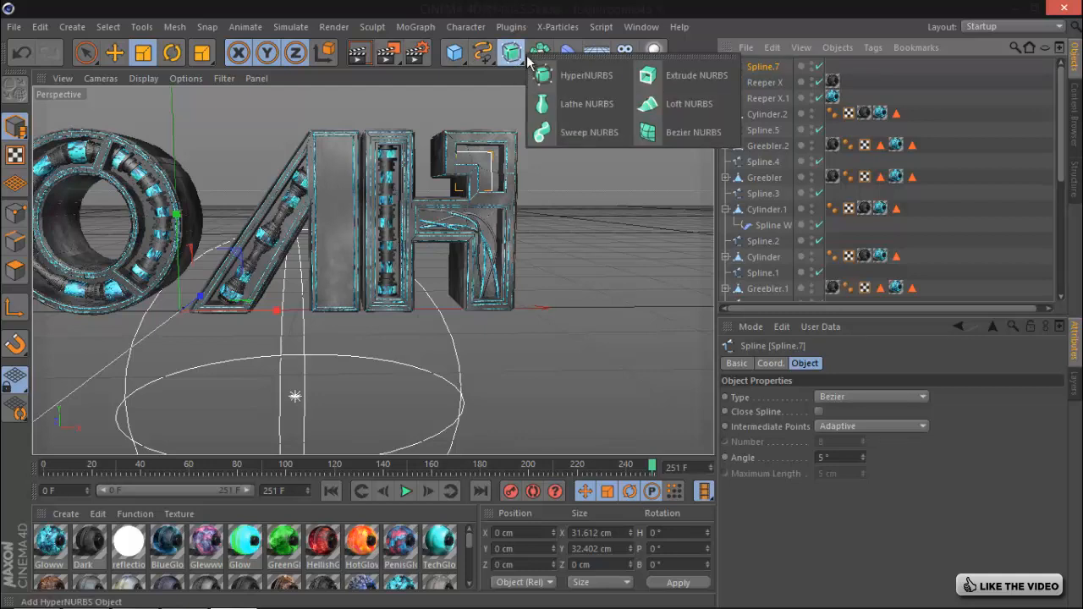
pyautogui.click(587, 132)
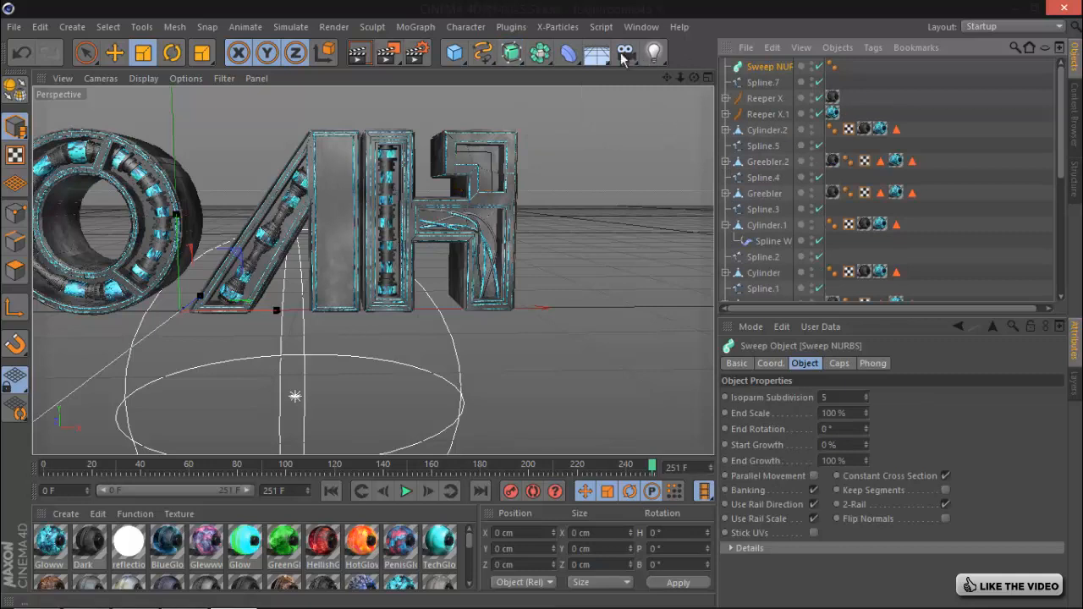
pyautogui.click(483, 55)
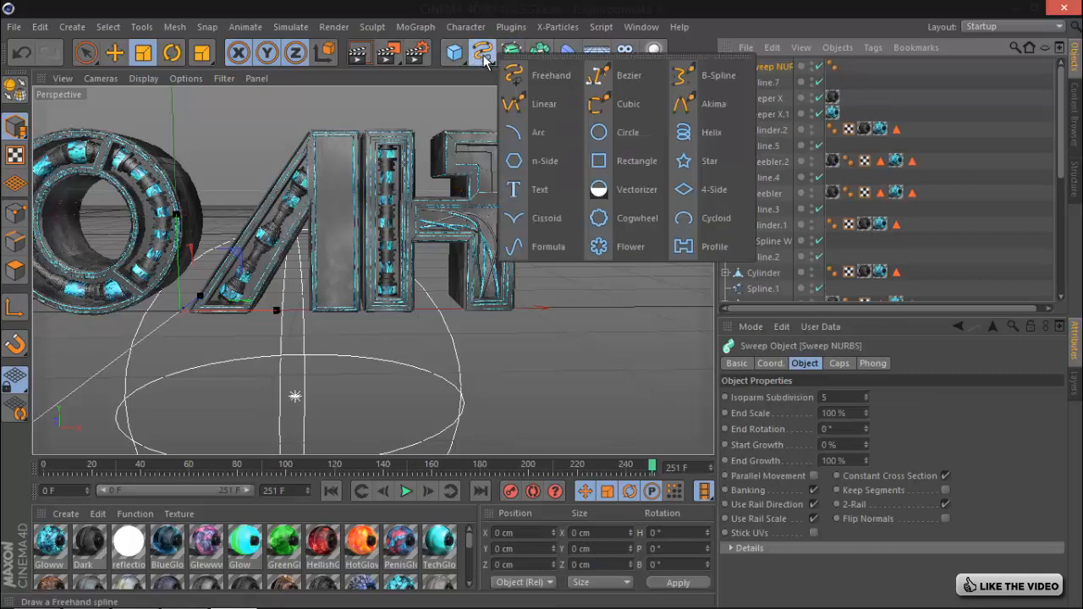
pyautogui.click(624, 132)
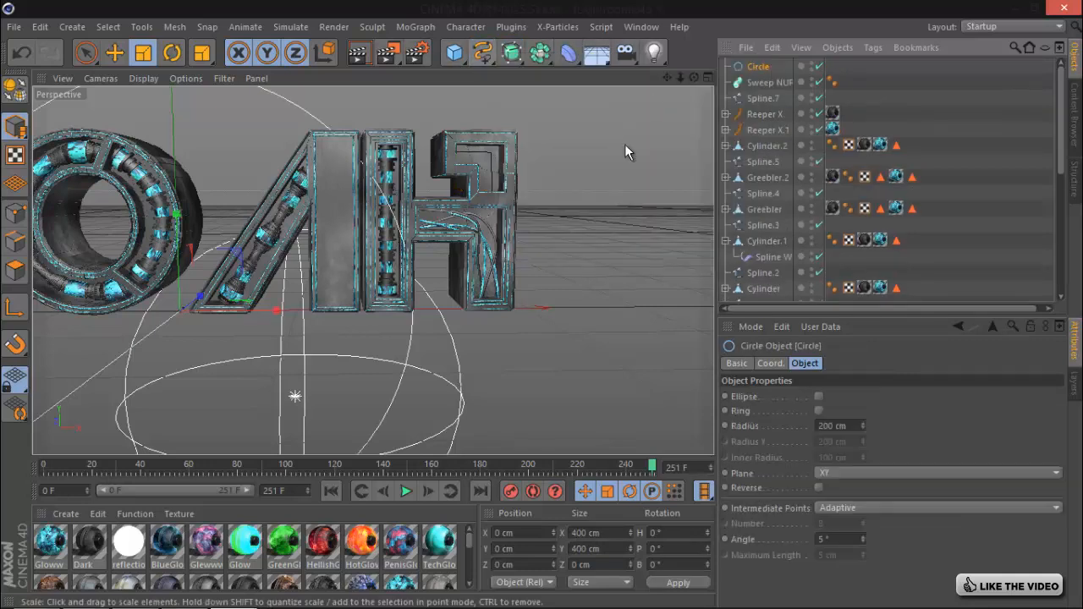
pyautogui.click(845, 426)
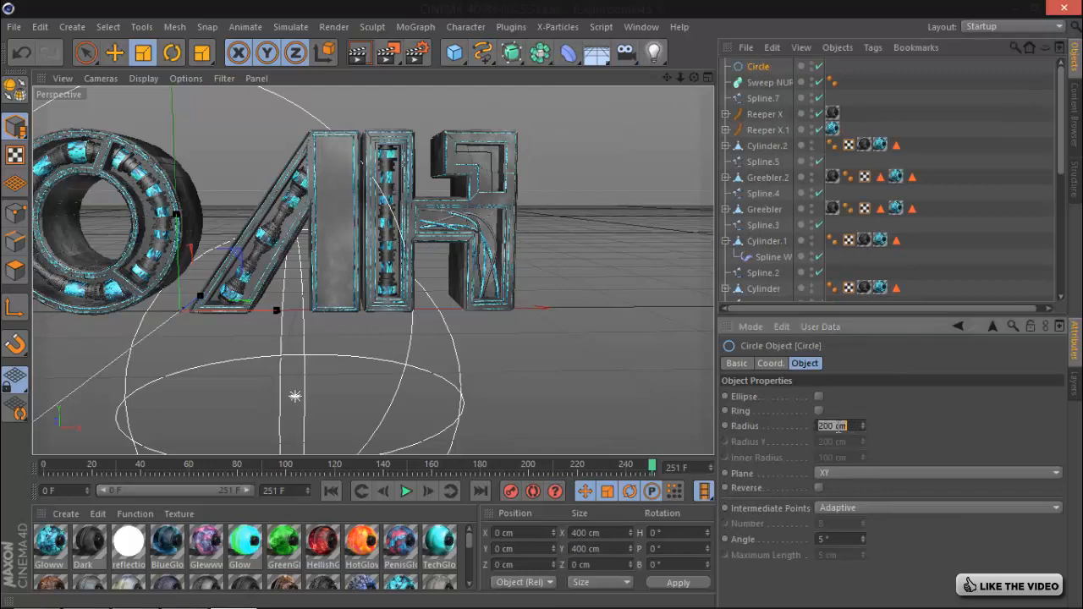
pyautogui.press('Return')
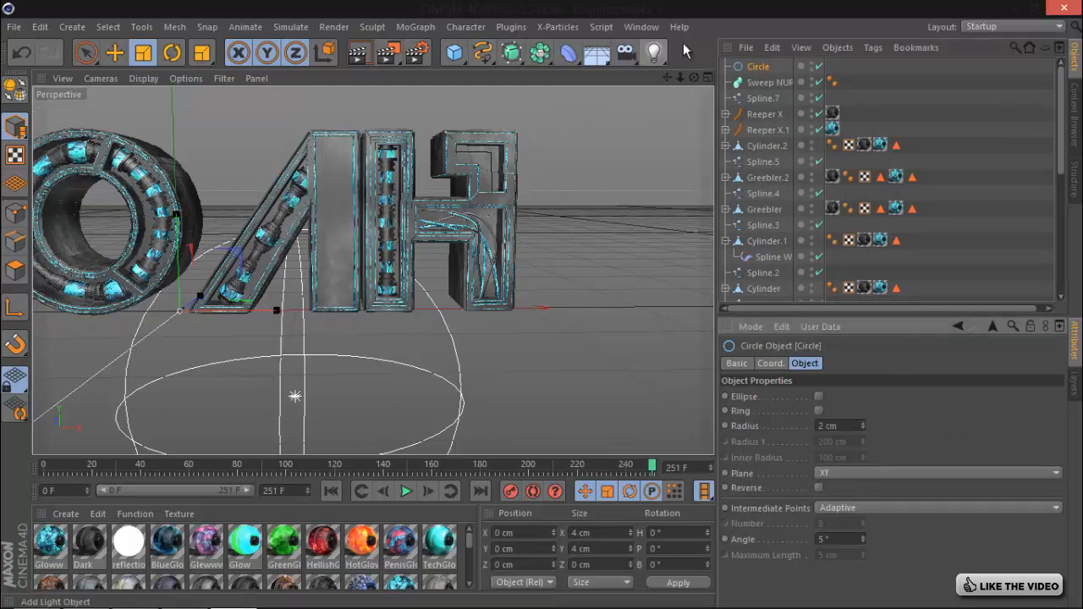
# - Nest the circle and Spline.7 under the Sweep NURBS and apply the Gloww material to the sweep
pyautogui.moveTo(757, 69); pyautogui.dragTo(764, 82)
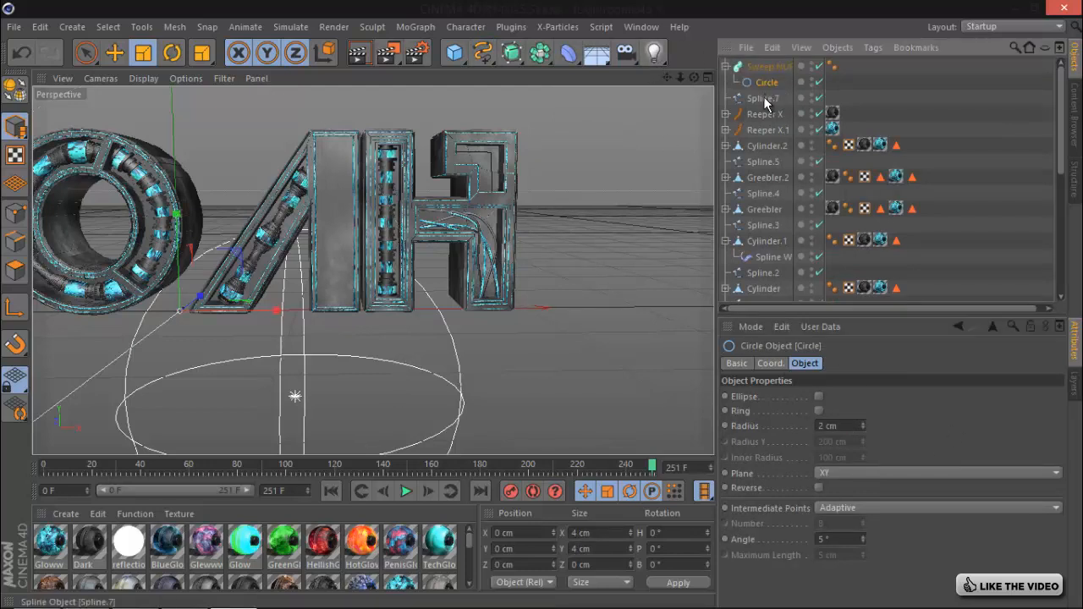
pyautogui.click(765, 97)
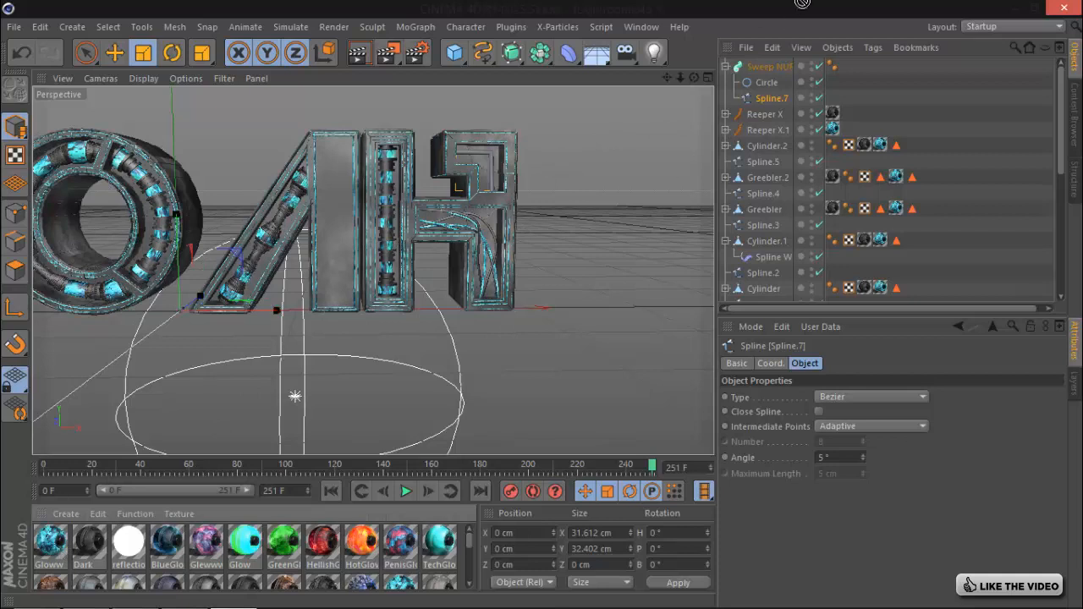
pyautogui.moveTo(769, 69); pyautogui.dragTo(767, 69)
pyautogui.click(725, 66)
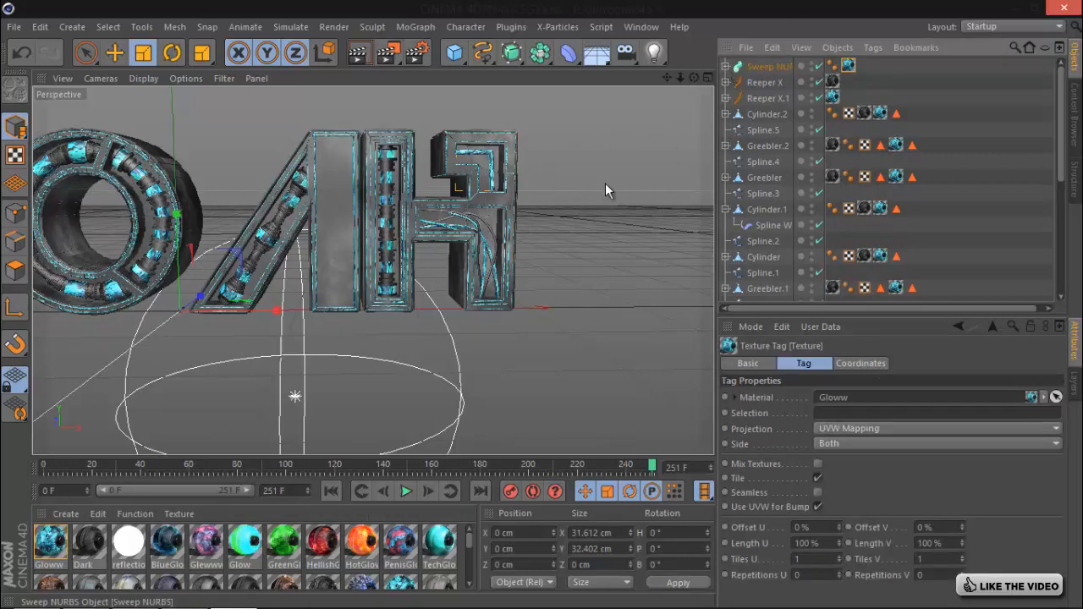
# - Duplicate the Sweep NURBS that holds Spline.7
pyautogui.click(758, 67)
pyautogui.hotkey('ctrl', 'c')
pyautogui.hotkey('ctrl', 'v')
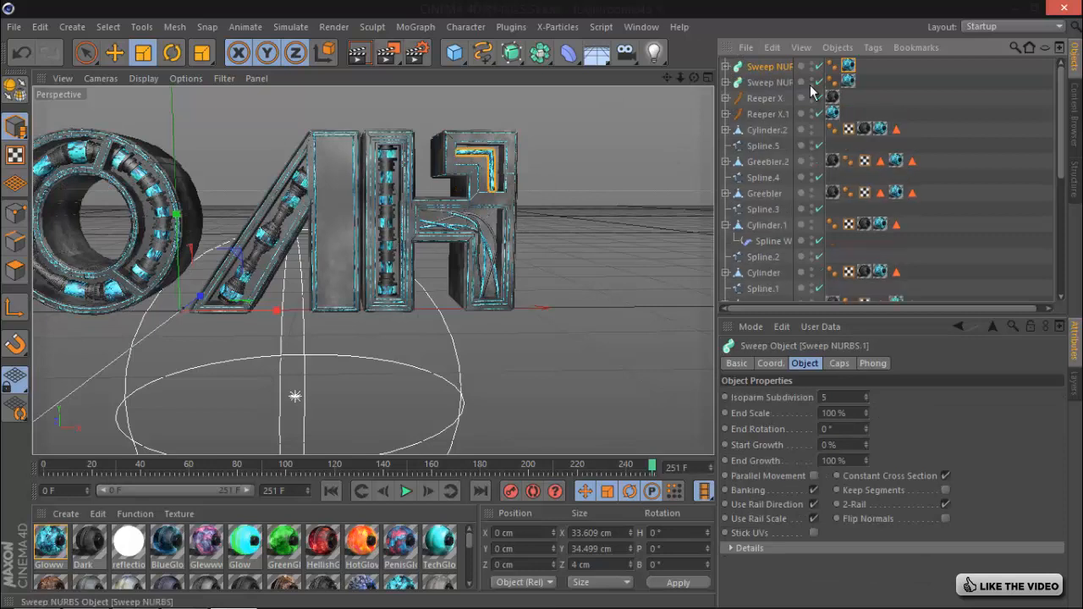
# - In the duplicate's Spline.7, move the lower end point to about X 253 cm and reposition the opposite end point
pyautogui.click(725, 67)
pyautogui.click(769, 99)
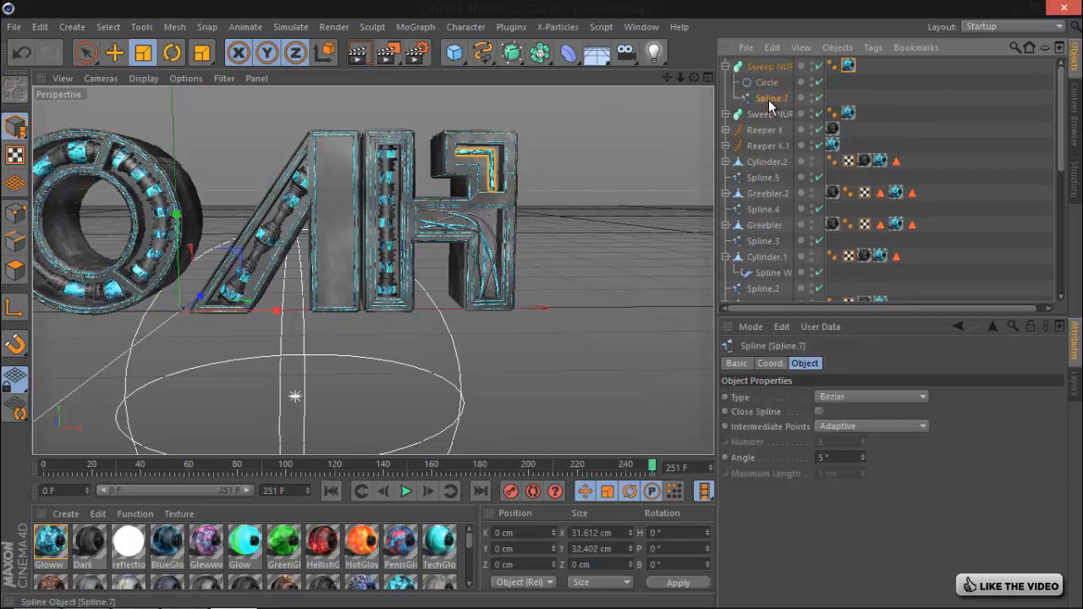
pyautogui.click(12, 213)
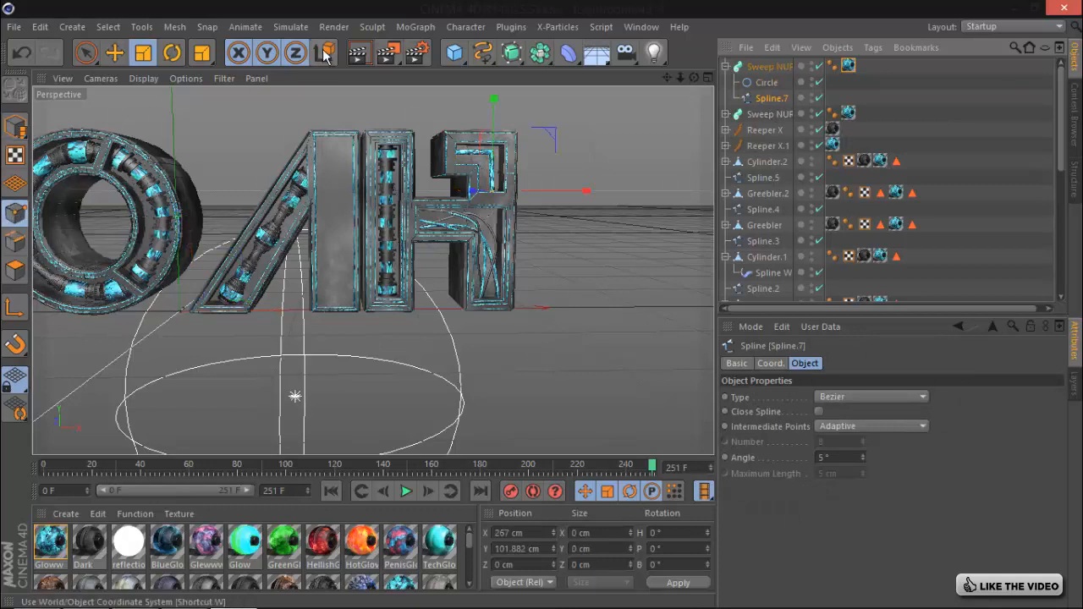
pyautogui.click(113, 53)
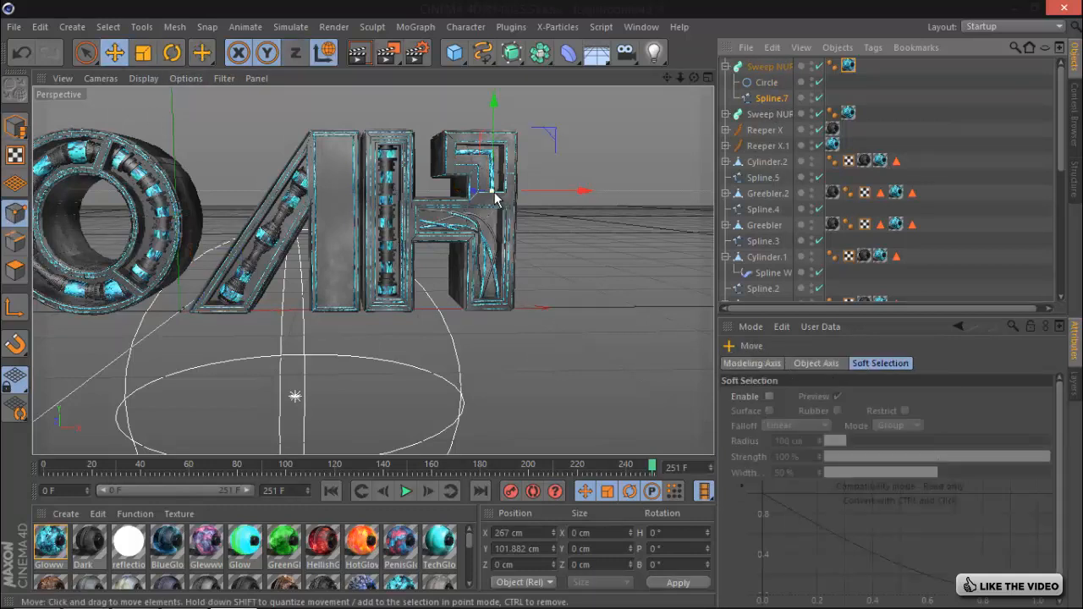
pyautogui.moveTo(581, 191); pyautogui.dragTo(564, 199)
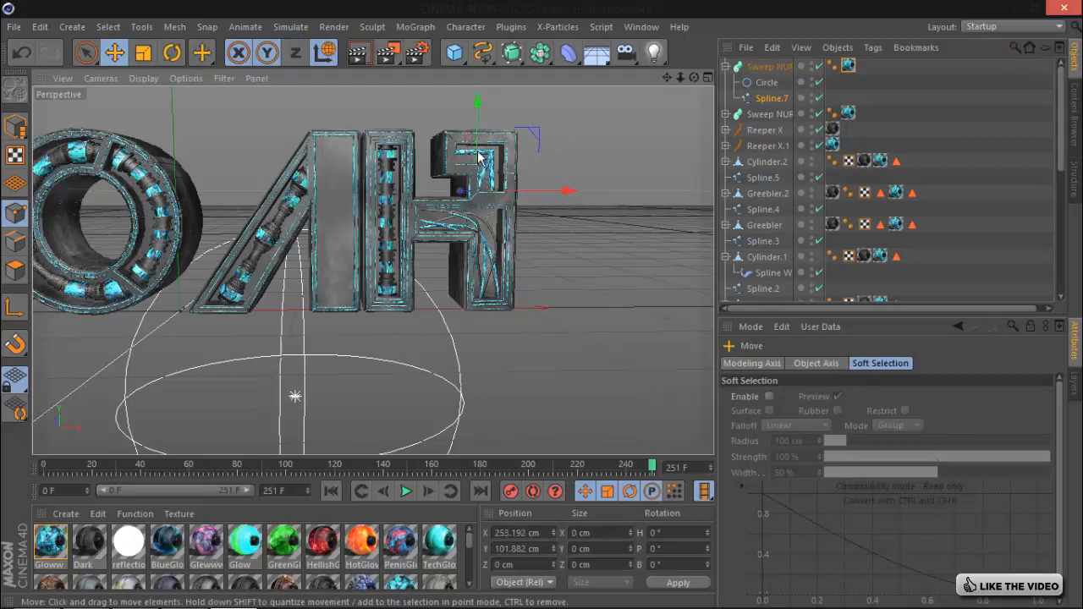
pyautogui.moveTo(457, 157); pyautogui.dragTo(459, 124)
# - Paste another copy of the Sweep NURBS and raise its Spline.7 end point to about Y 142 cm
pyautogui.click(771, 66)
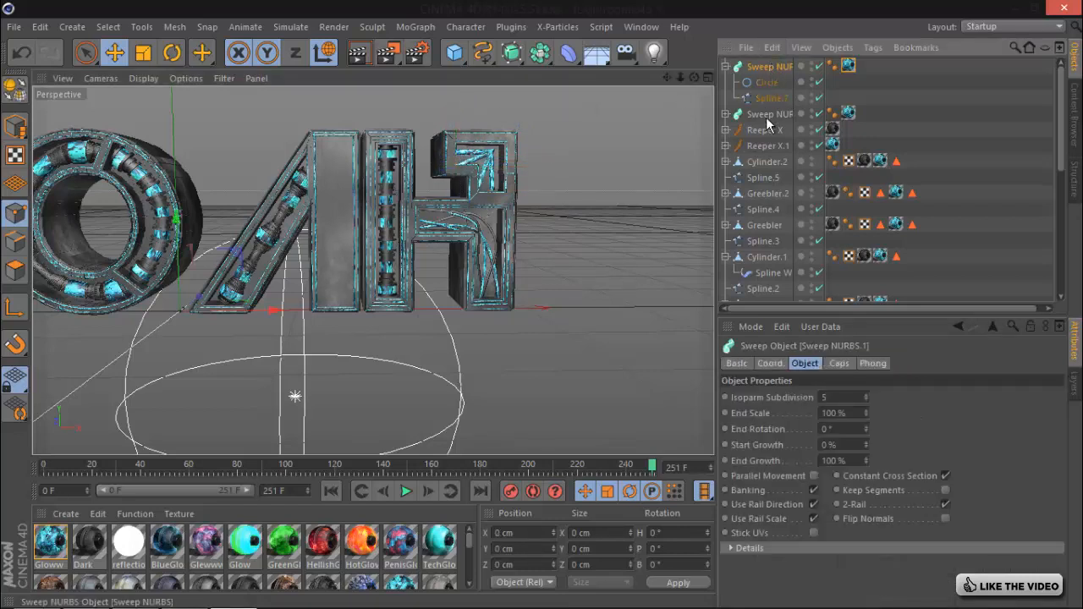
pyautogui.hotkey('ctrl', 'v')
pyautogui.click(766, 98)
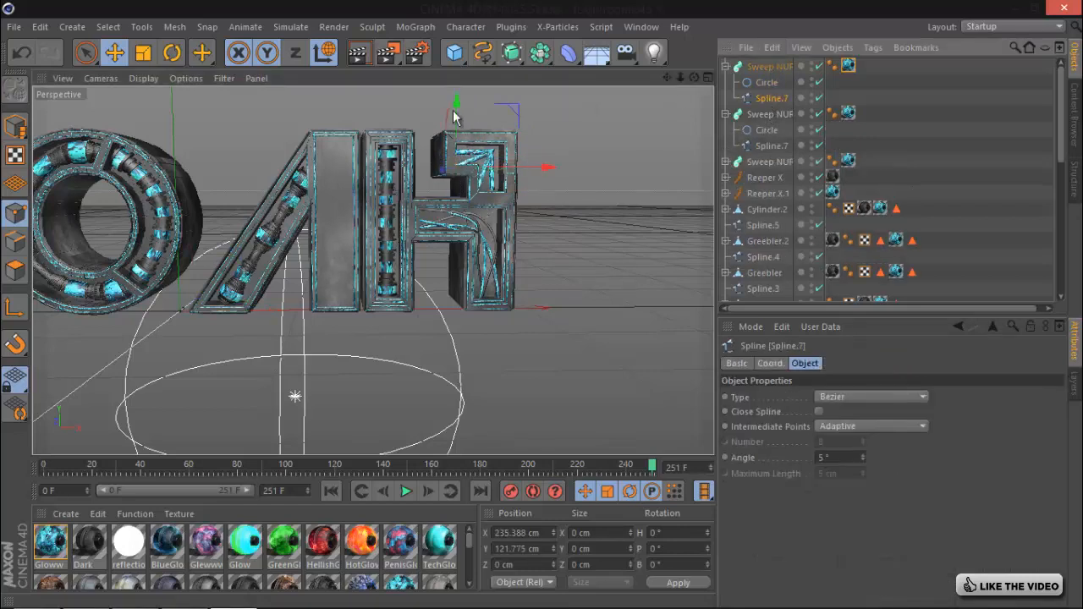
pyautogui.moveTo(456, 104); pyautogui.dragTo(457, 79)
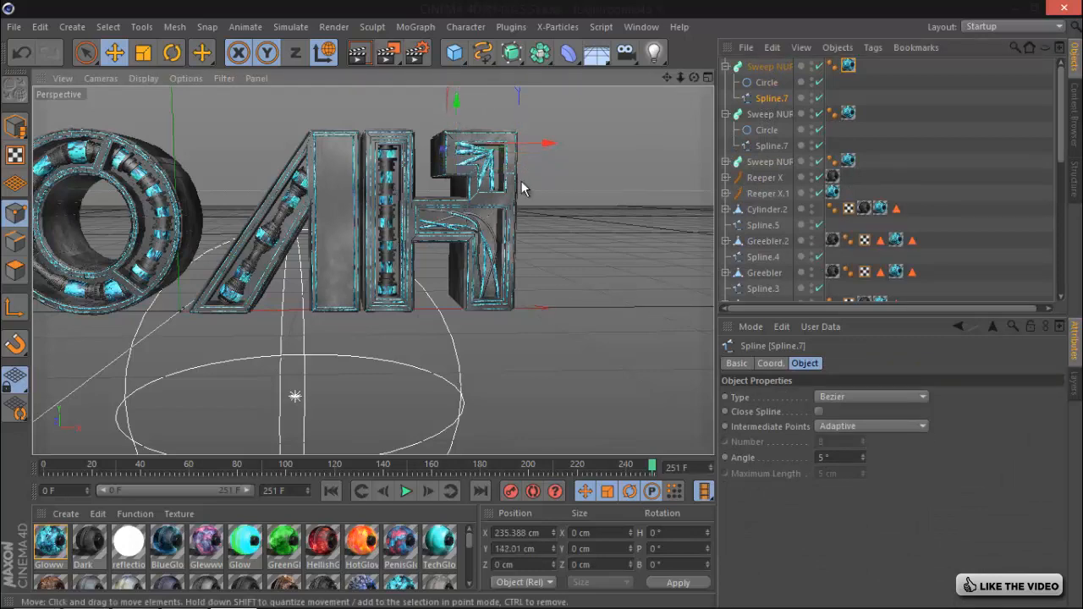
# - Move the newest Spline.7 copy's end point to about X 282 cm, Y 134 cm, and collapse the expanded sweeps
pyautogui.moveTo(546, 144); pyautogui.dragTo(565, 151)
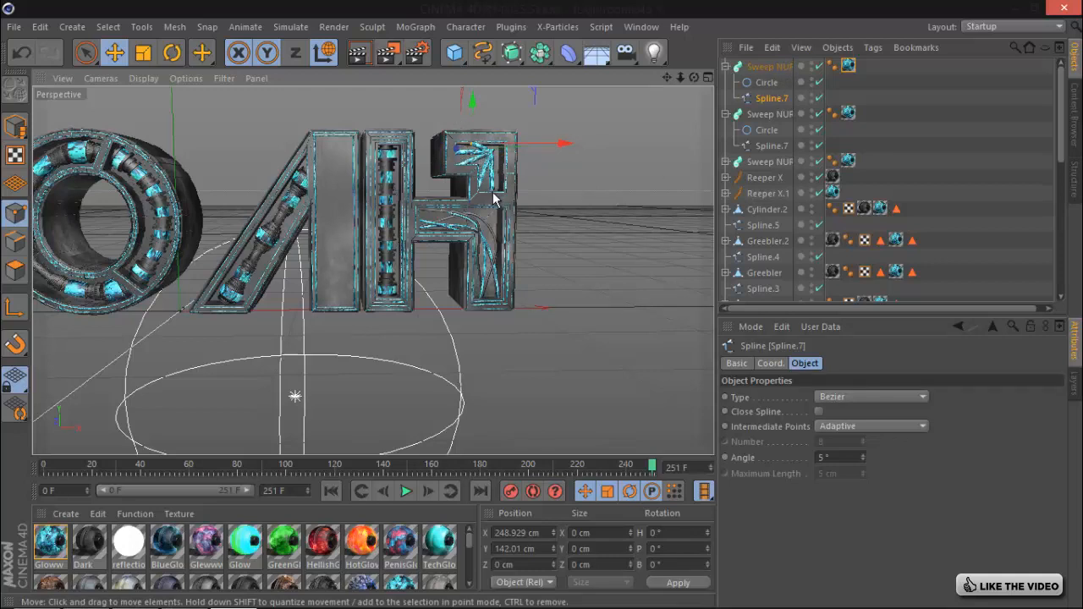
pyautogui.moveTo(566, 153); pyautogui.dragTo(597, 157)
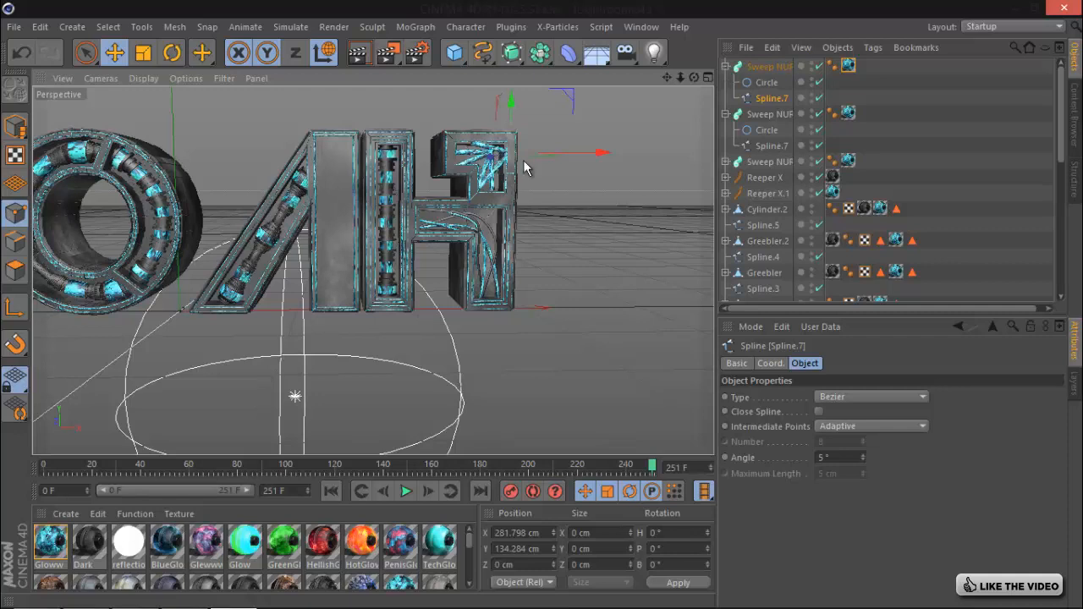
pyautogui.click(725, 66)
pyautogui.click(726, 82)
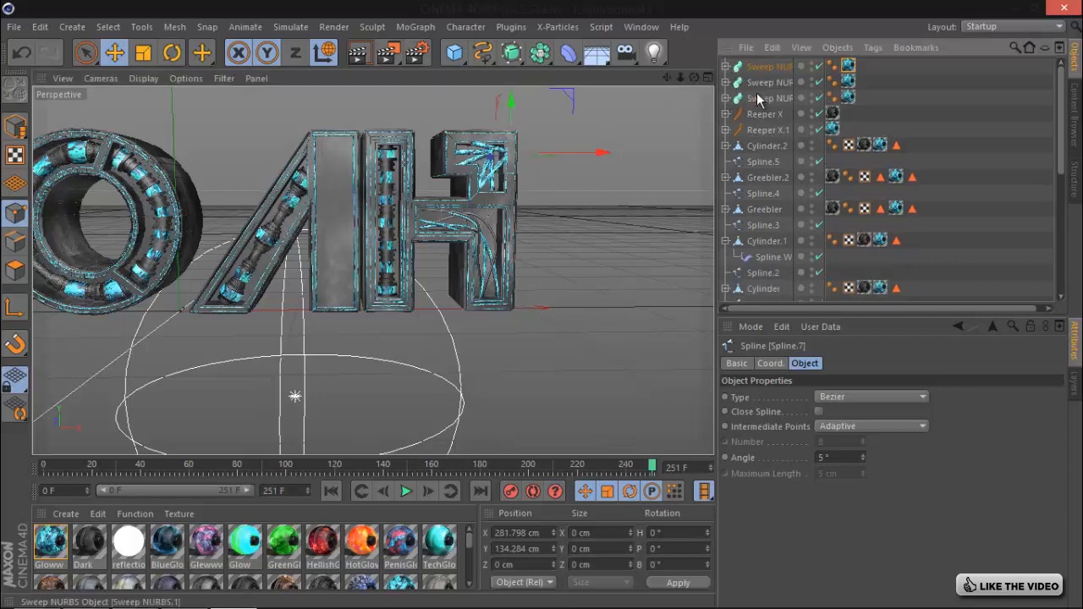
# - Select all three Sweep NURBS in model mode, shift them to about Z 2 cm, and deselect them
pyautogui.keyDown('shift'); pyautogui.click(757, 98); pyautogui.keyUp('shift')
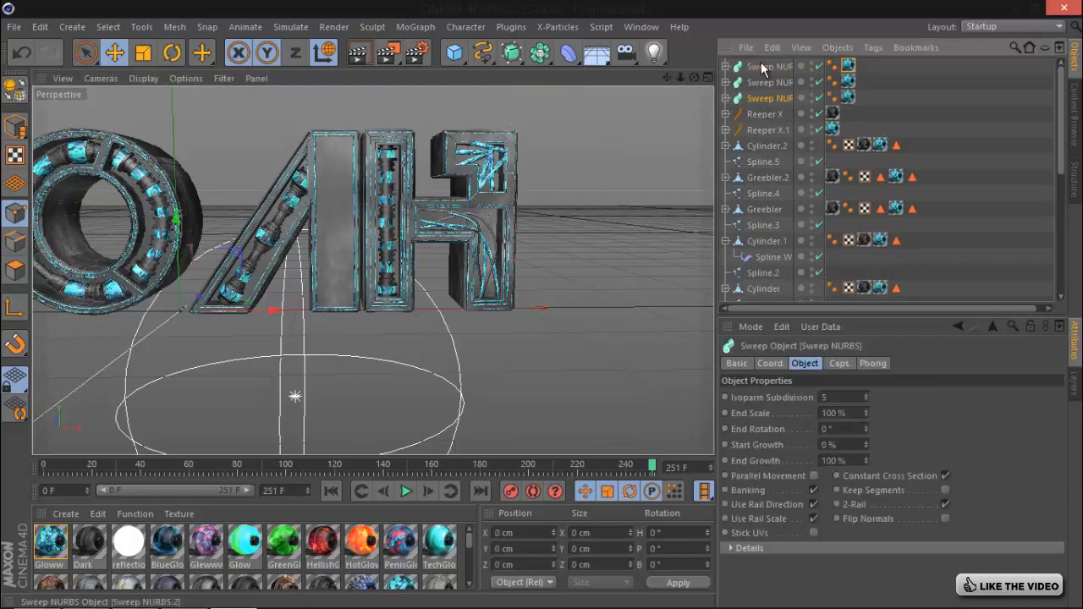
pyautogui.click(15, 126)
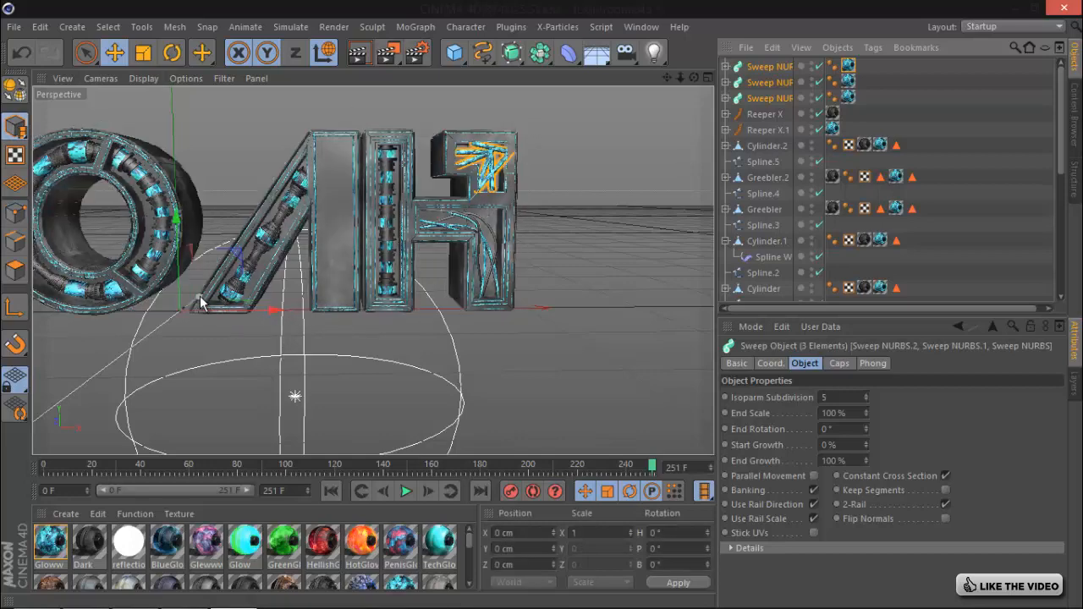
pyautogui.moveTo(201, 308); pyautogui.dragTo(202, 303)
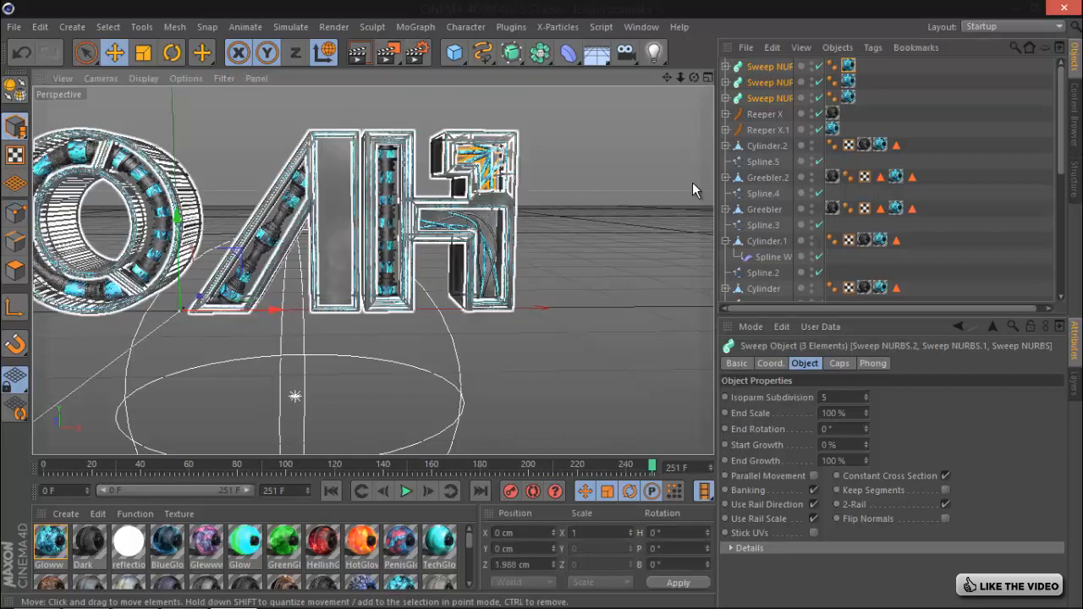
pyautogui.click(940, 135)
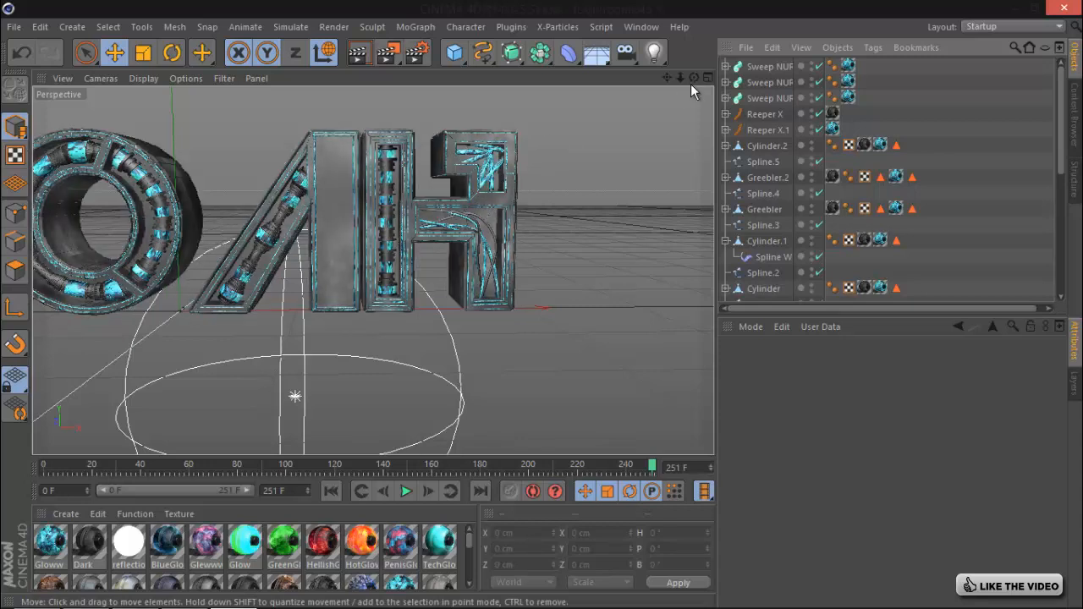
# - Add a cylinder with a radius of 2 cm and its orientation set to +X
pyautogui.moveTo(668, 77); pyautogui.dragTo(532, 302)
pyautogui.click(756, 69)
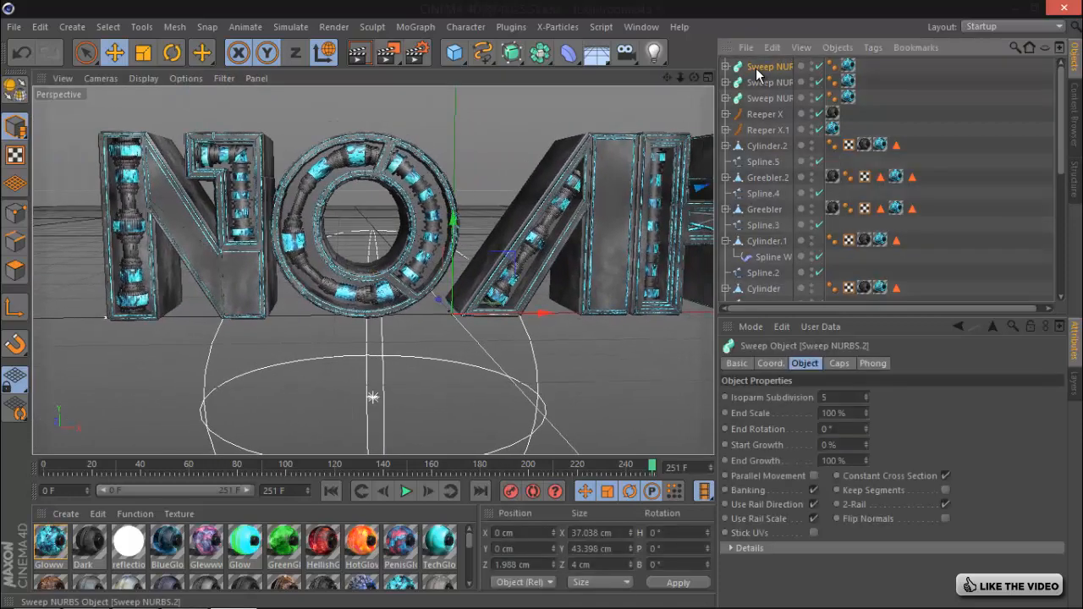
pyautogui.click(455, 52)
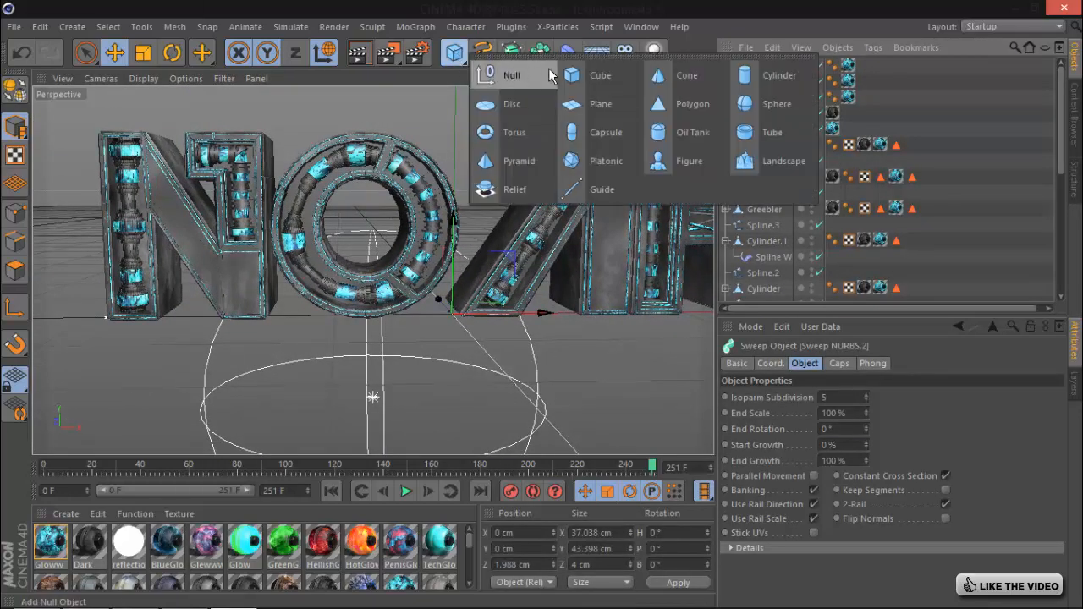
pyautogui.click(762, 74)
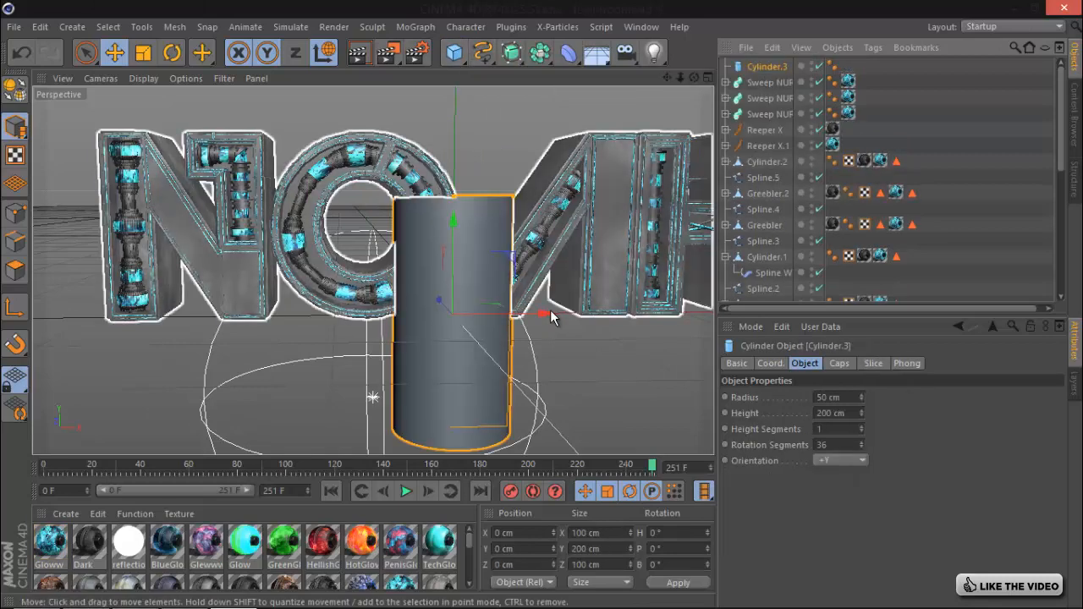
pyautogui.doubleClick(851, 397)
pyautogui.write('2')
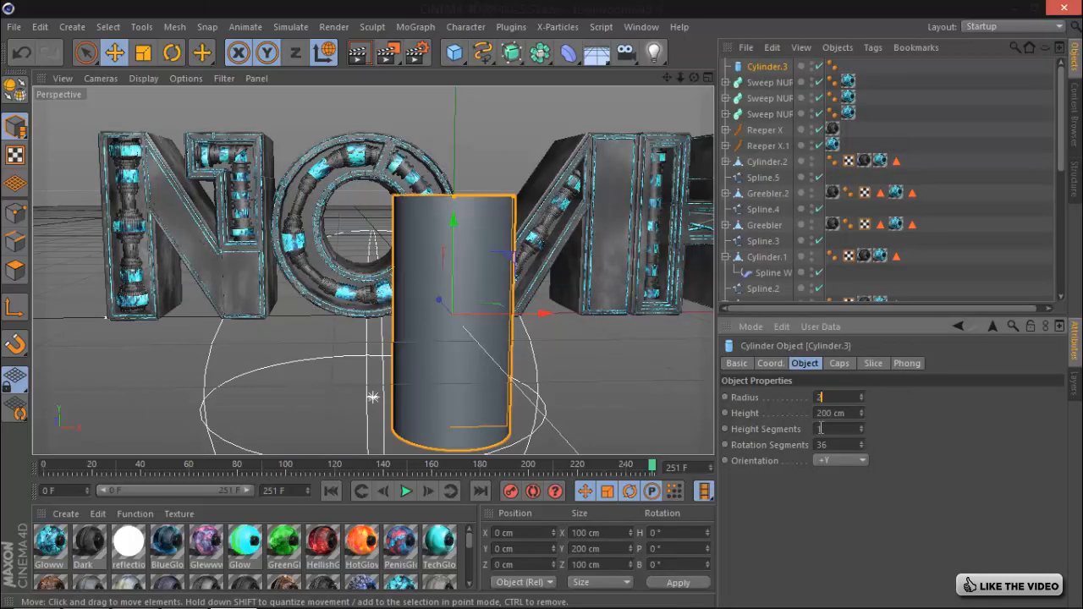
pyautogui.press('Return')
pyautogui.click(862, 461)
pyautogui.click(842, 480)
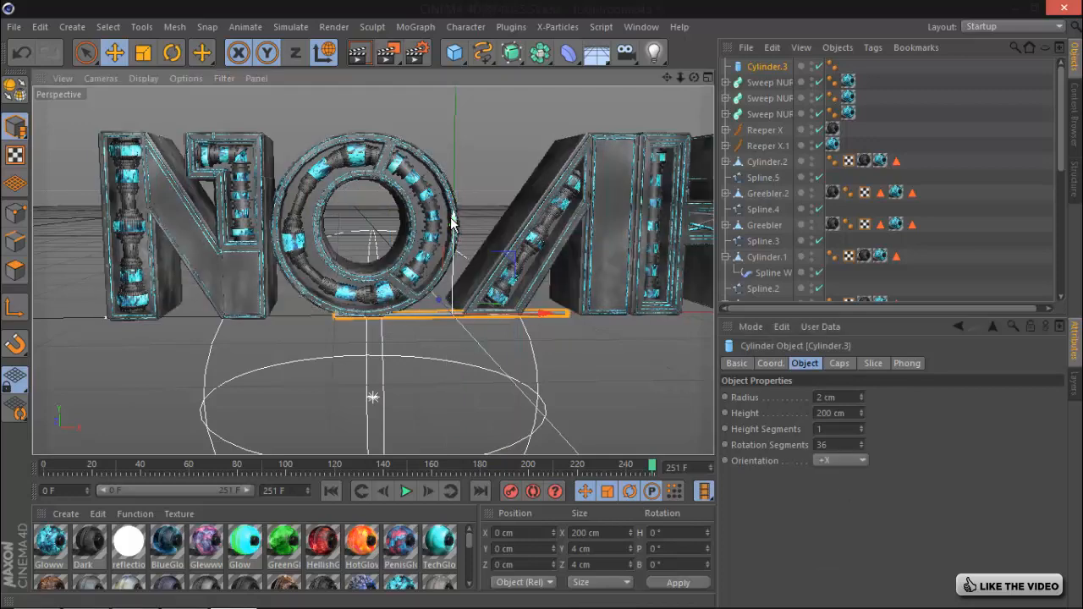
# - Place the cylinder across the O's opening at about X -75, Y 76, Z 13 cm and set its height to 85 cm
pyautogui.moveTo(443, 227); pyautogui.dragTo(442, 136)
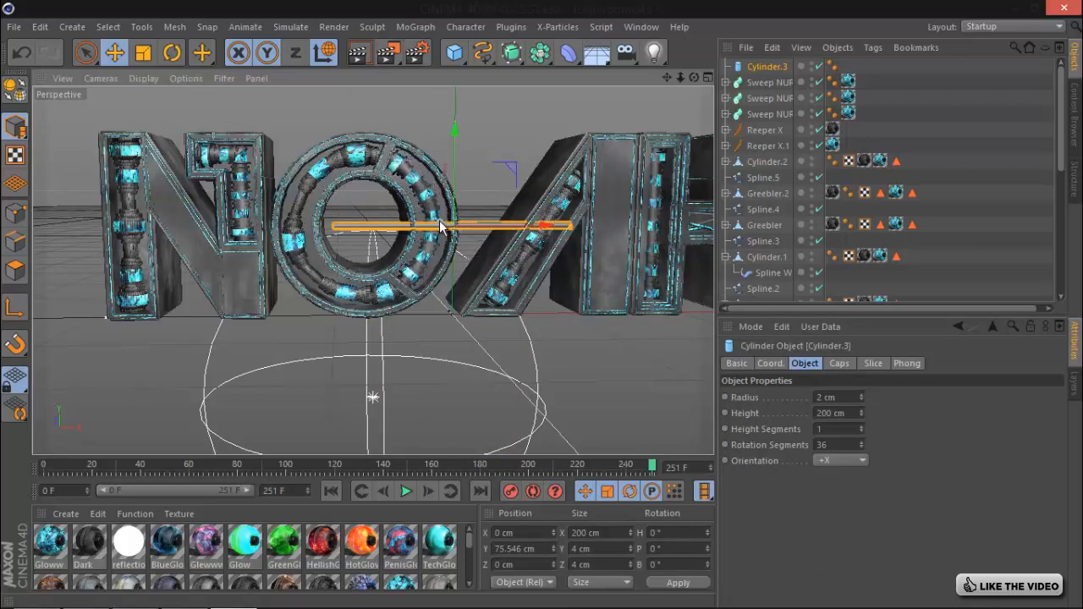
pyautogui.moveTo(441, 226); pyautogui.dragTo(437, 223)
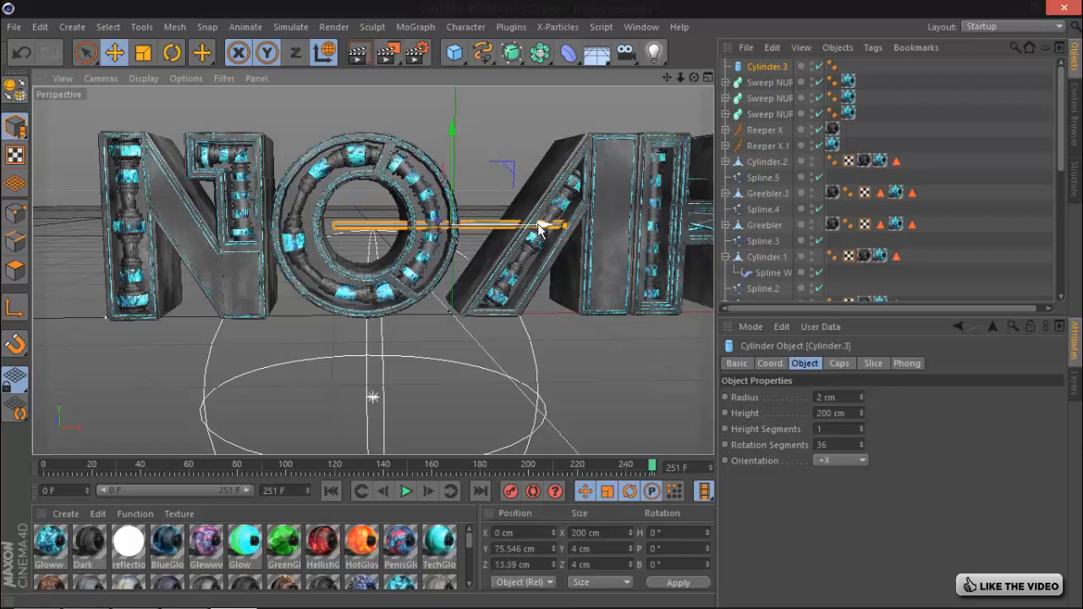
pyautogui.moveTo(540, 226); pyautogui.dragTo(447, 227)
pyautogui.moveTo(862, 412); pyautogui.dragTo(863, 428)
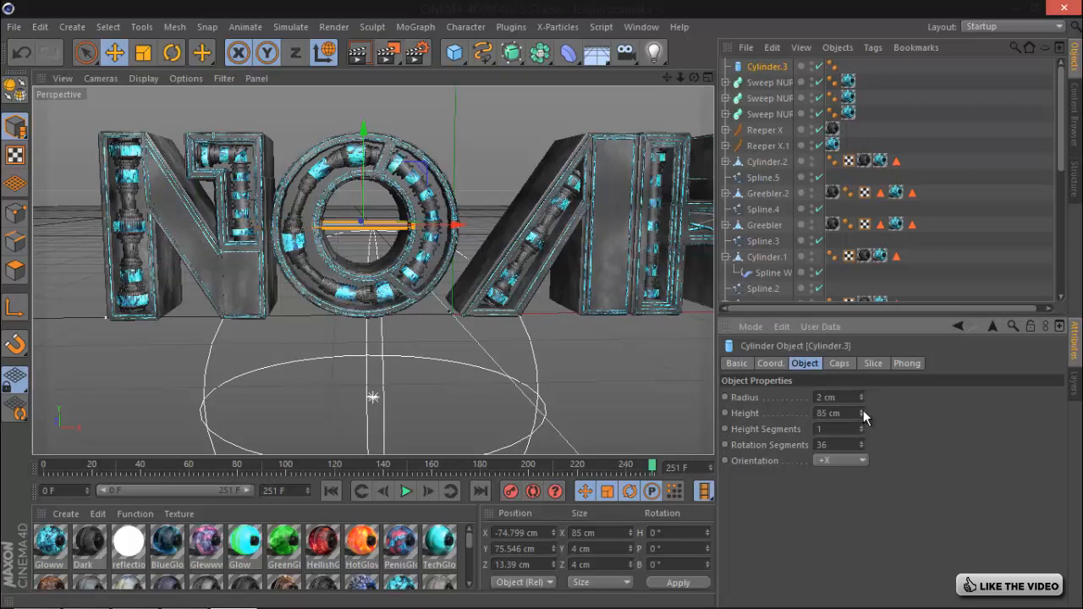
pyautogui.click(115, 54)
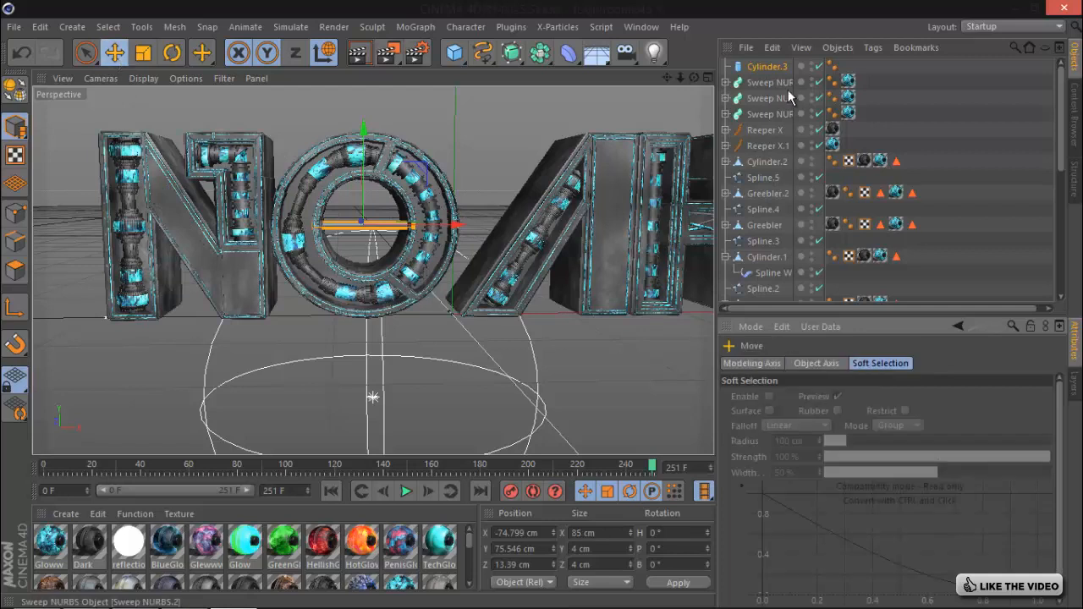
# - In the front view, duplicate the cylinder, raise the copy to about Y 85 cm and set its height to 81 cm
pyautogui.click(709, 78)
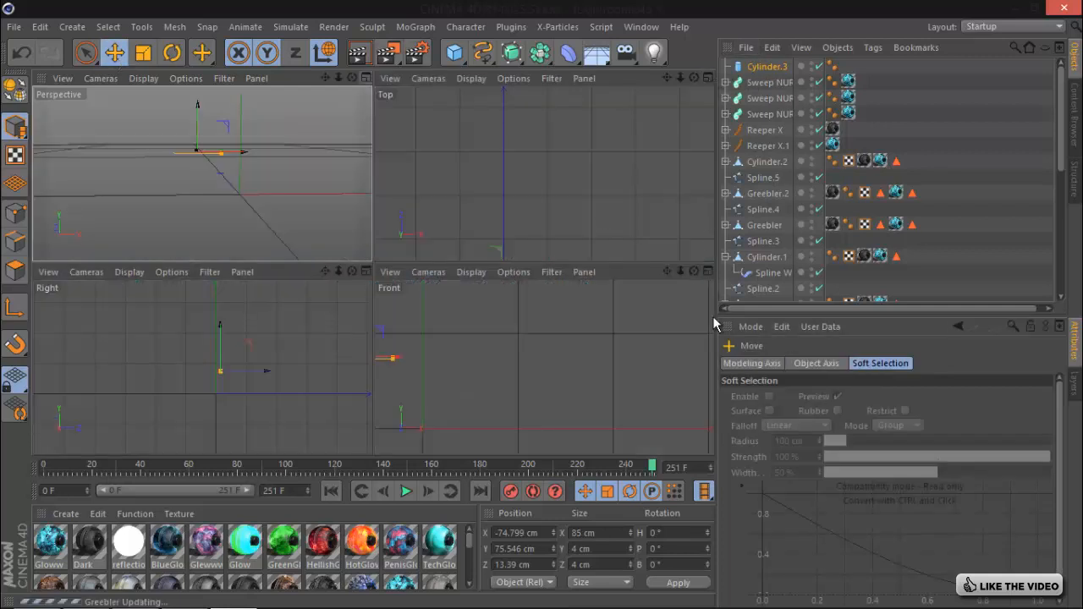
pyautogui.click(708, 273)
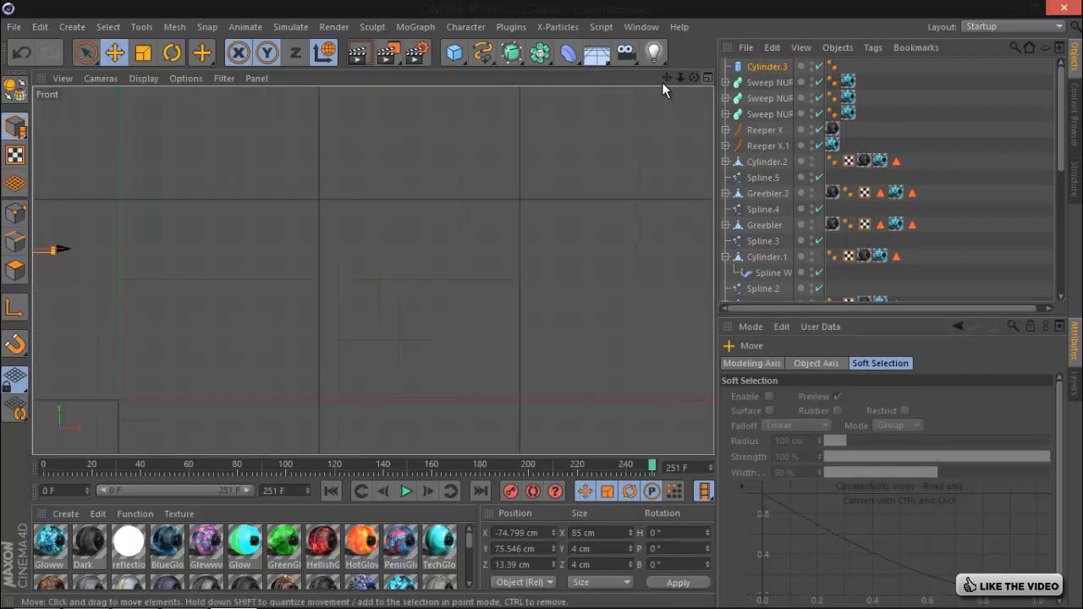
pyautogui.moveTo(667, 77)
pyautogui.mouseDown()
pyautogui.moveTo(560, 312)
pyautogui.moveTo(664, 79)
pyautogui.moveTo(550, 304)
pyautogui.mouseUp()
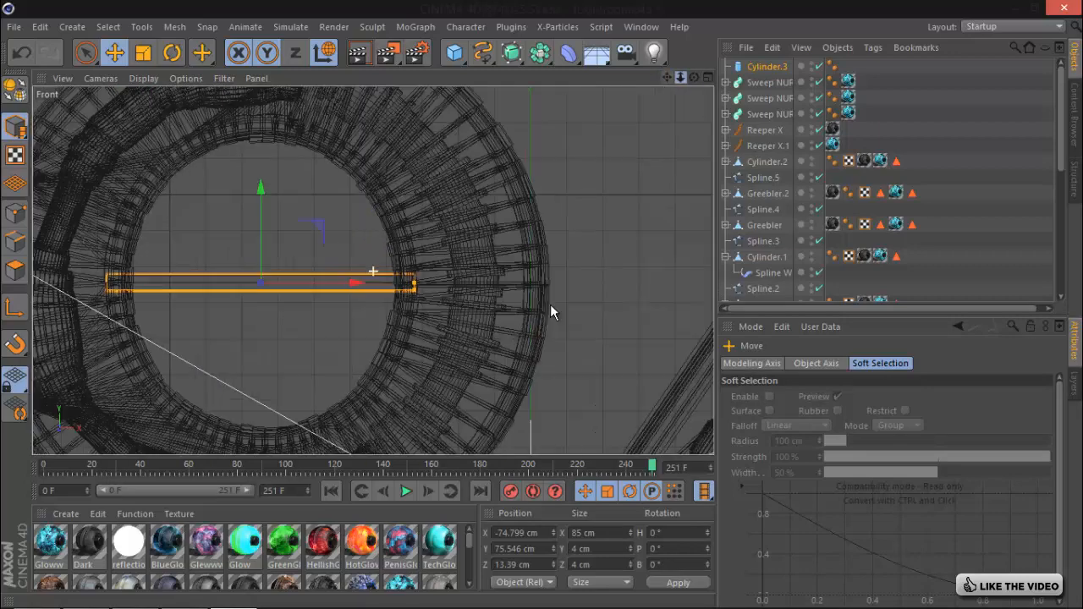
pyautogui.moveTo(667, 78); pyautogui.dragTo(486, 247)
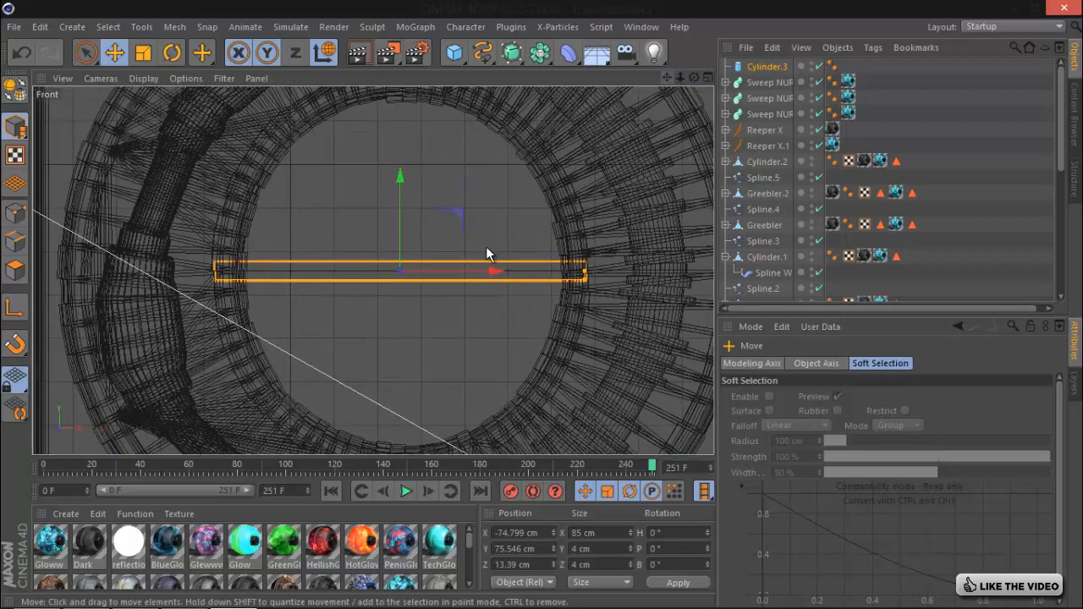
pyautogui.hotkey('ctrl', 'c')
pyautogui.hotkey('ctrl', 'v')
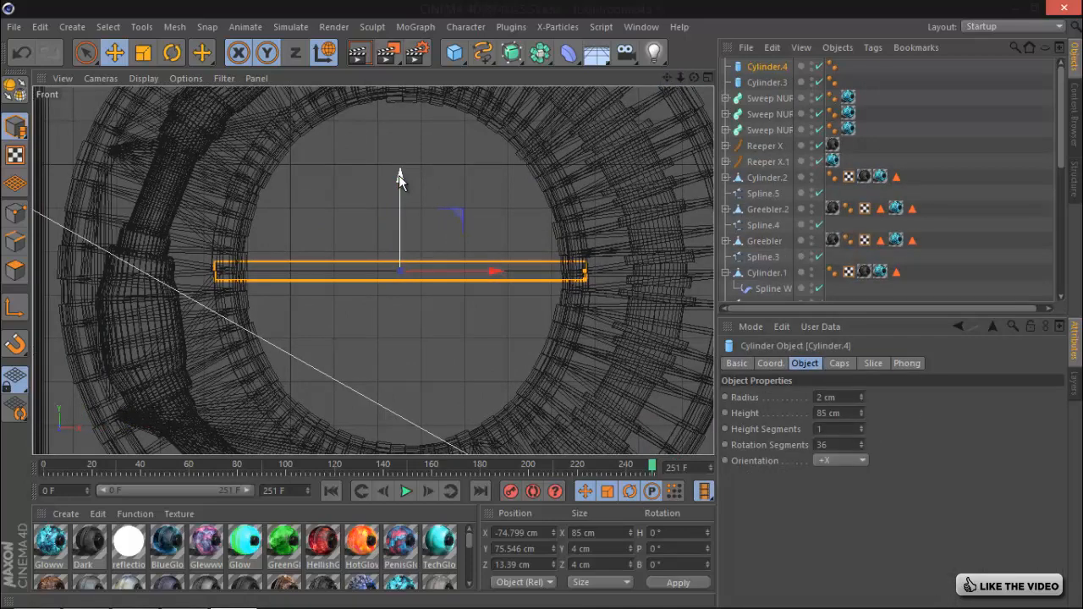
pyautogui.moveTo(398, 175); pyautogui.dragTo(401, 135)
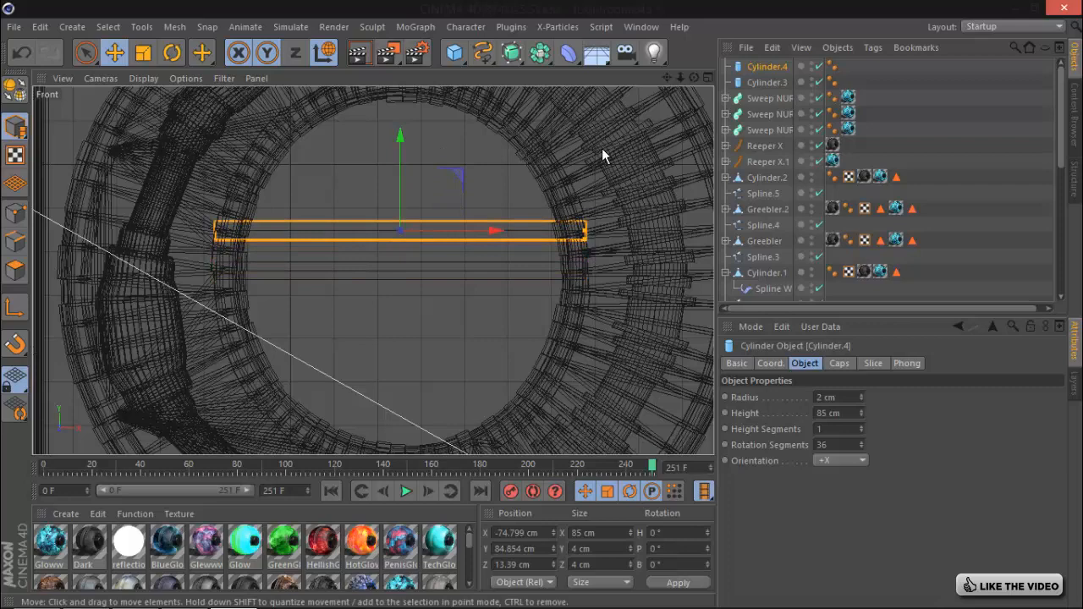
pyautogui.click(862, 414)
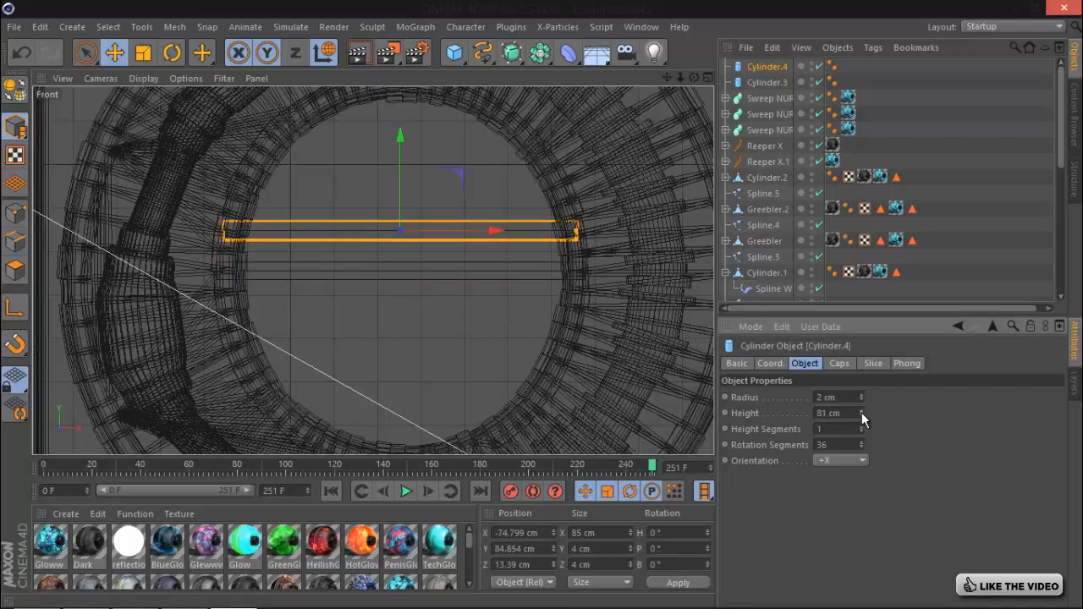
# - Duplicate the 81 cm cylinder, raise the copy to about Y 95 cm and shorten its height to 75 cm
pyautogui.hotkey('ctrl', 'c')
pyautogui.hotkey('ctrl', 'v')
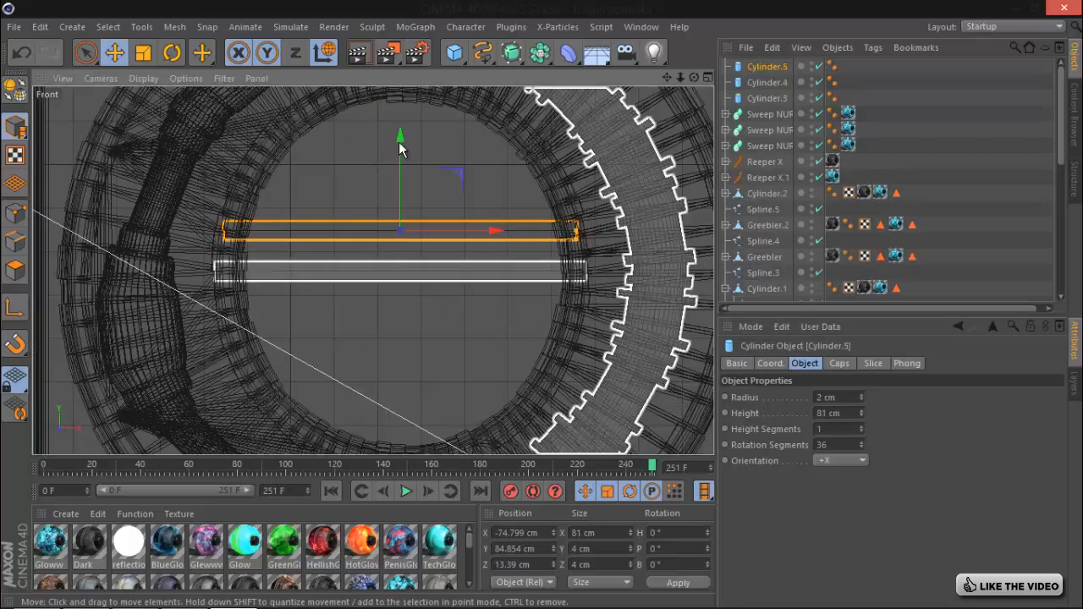
pyautogui.moveTo(399, 141); pyautogui.dragTo(399, 99)
pyautogui.click(862, 411)
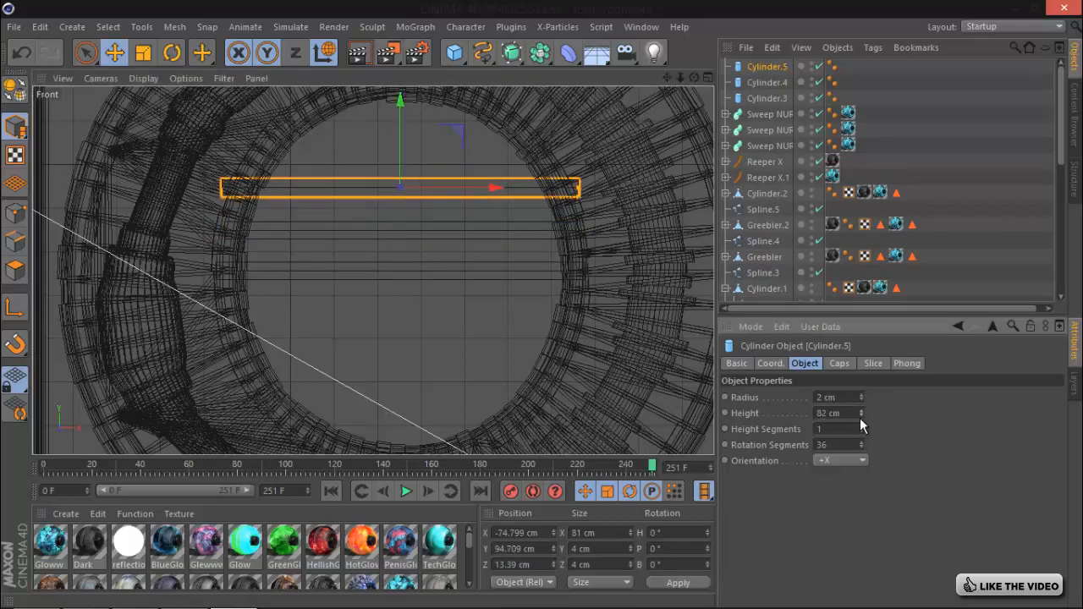
# - Duplicate the 75 cm cylinder, raise the copy to about Y 106 cm and shorten its height to 60 cm
pyautogui.hotkey('ctrl', 'c')
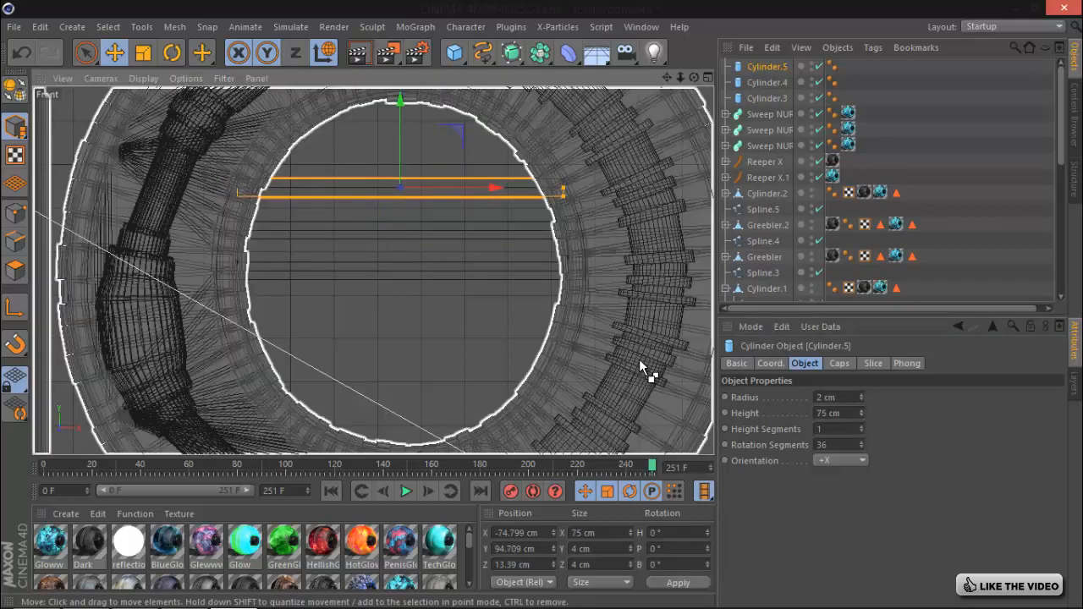
pyautogui.hotkey('ctrl', 'v')
pyautogui.moveTo(401, 104); pyautogui.dragTo(401, 56)
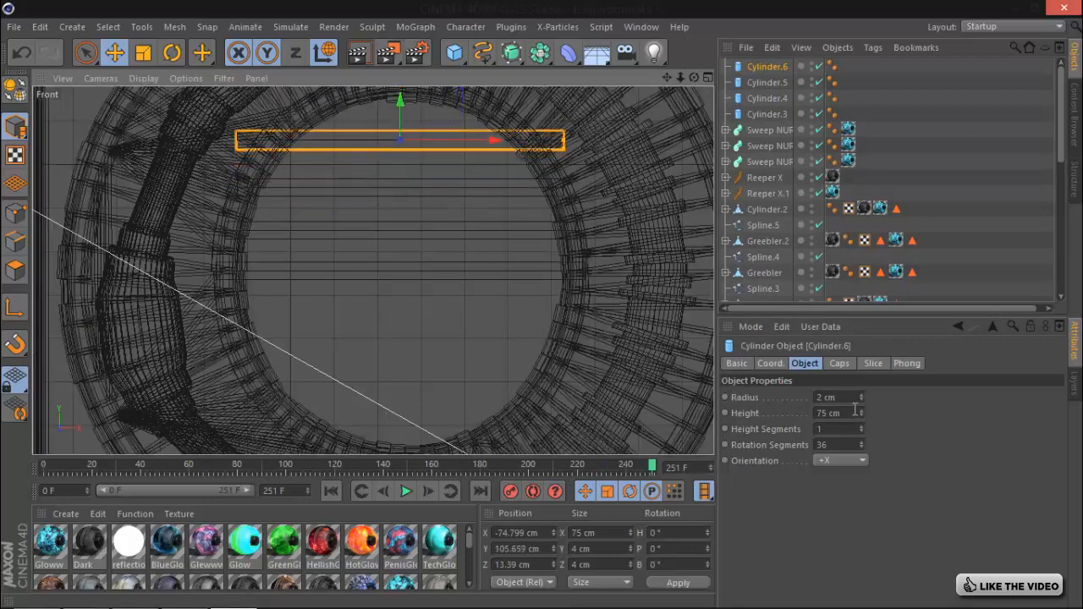
pyautogui.moveTo(864, 411); pyautogui.dragTo(864, 419)
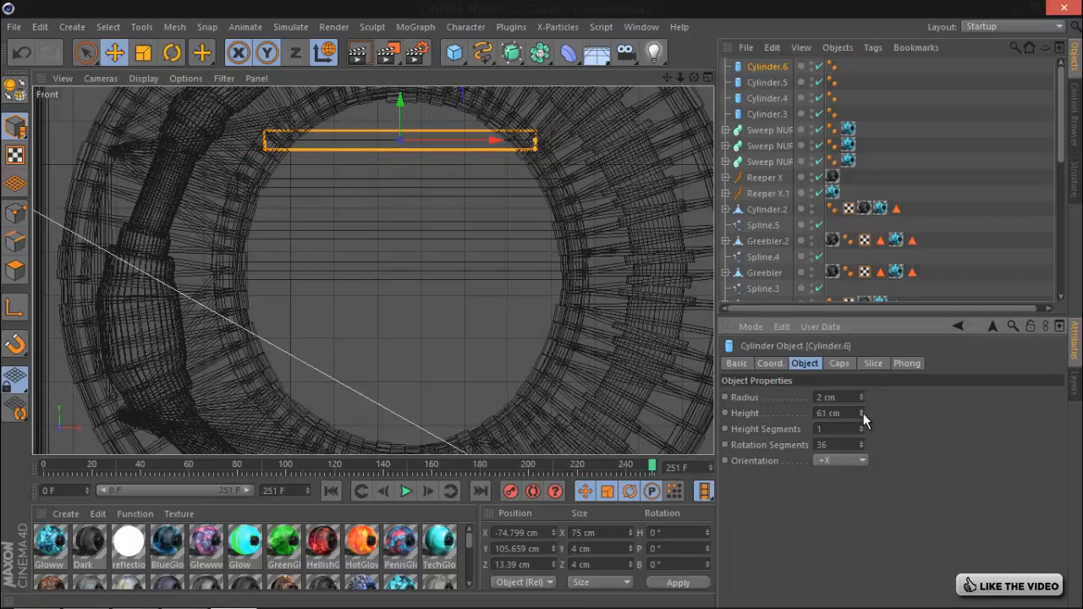
# - Duplicate the three cylinders above the middle bar, Cylinder.4 to Cylinder.6, together
pyautogui.keyDown('shift'); pyautogui.click(771, 100); pyautogui.keyUp('shift')
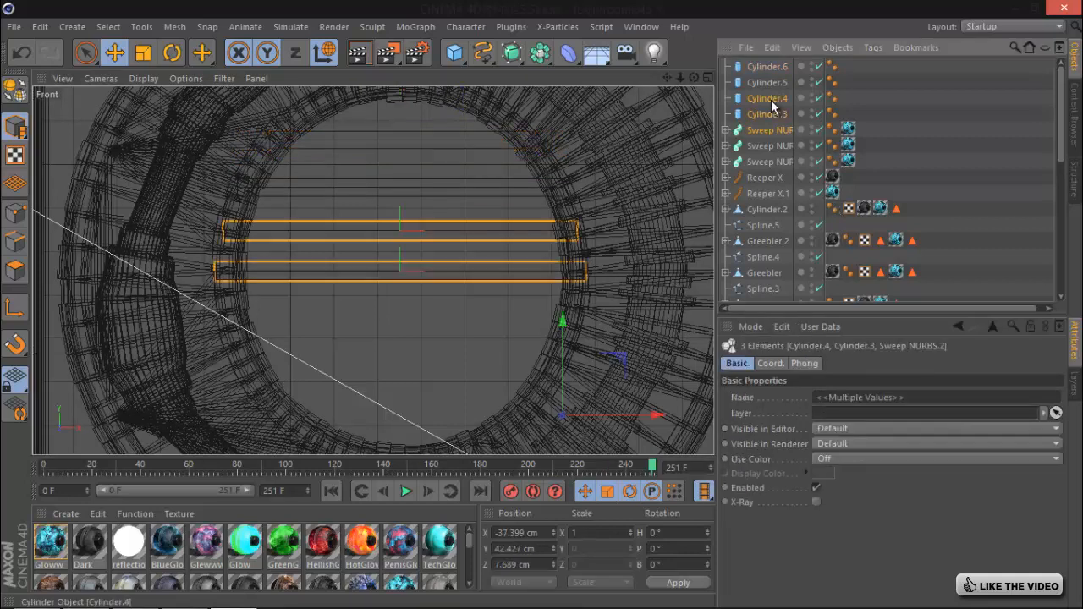
pyautogui.click(771, 100)
pyautogui.keyDown('shift'); pyautogui.click(770, 66); pyautogui.keyUp('shift')
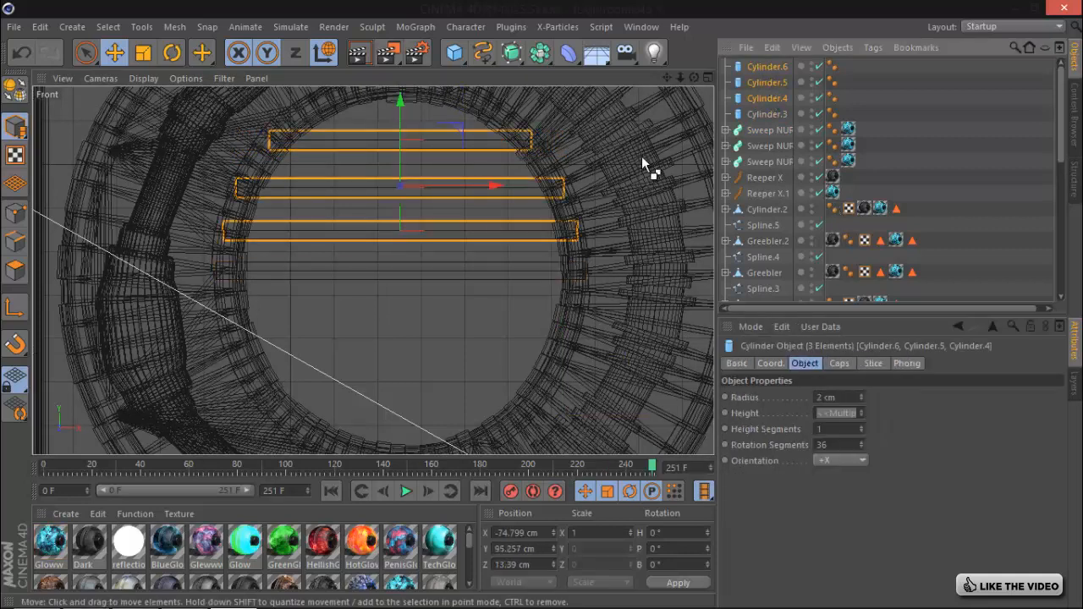
pyautogui.hotkey('ctrl', 'c')
pyautogui.hotkey('ctrl', 'v')
# - Rotate the three copied cylinders 180° and lower them to about Y 55 cm in the lower half of the O's opening
pyautogui.click(172, 53)
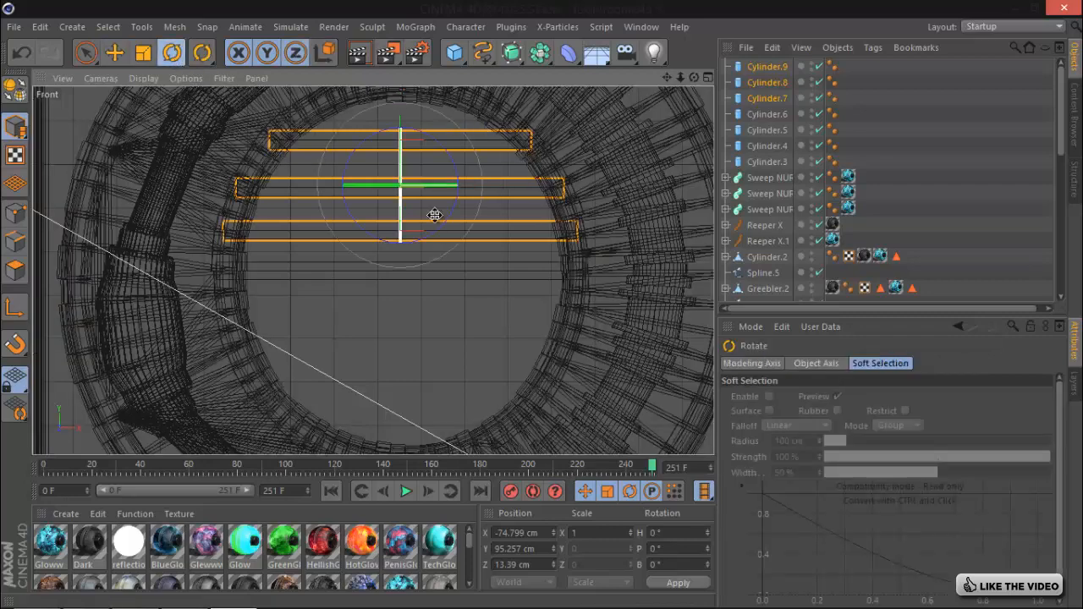
pyautogui.moveTo(400, 163); pyautogui.dragTo(545, 305)
pyautogui.press('e')
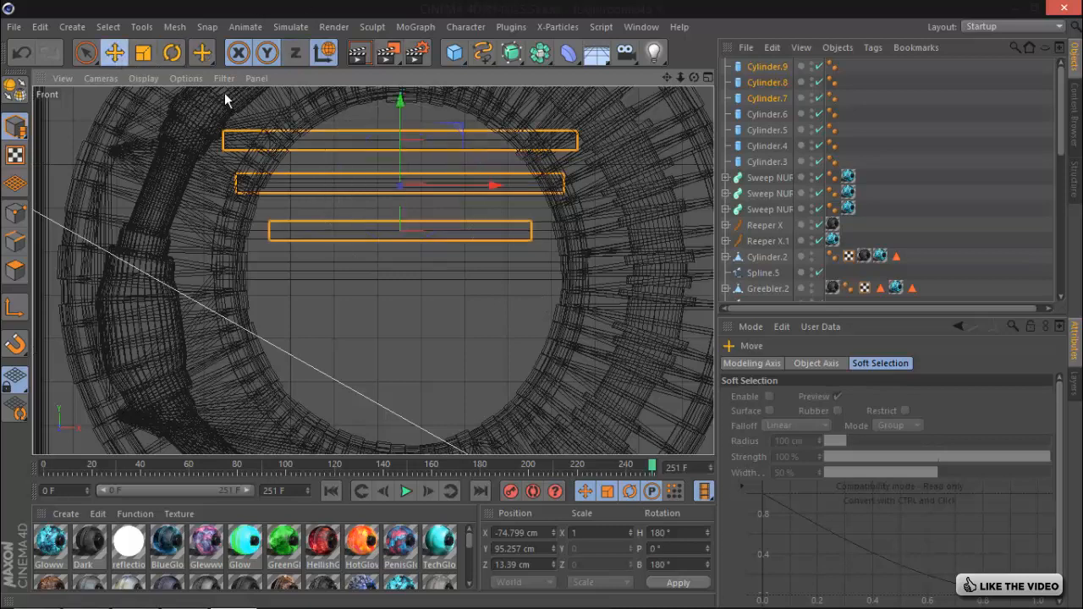
pyautogui.moveTo(400, 104); pyautogui.dragTo(405, 277)
# - Set the radius of all seven cylinders, Cylinder.3 to Cylinder.9, in the O's opening to 1.5 cm
pyautogui.click(707, 78)
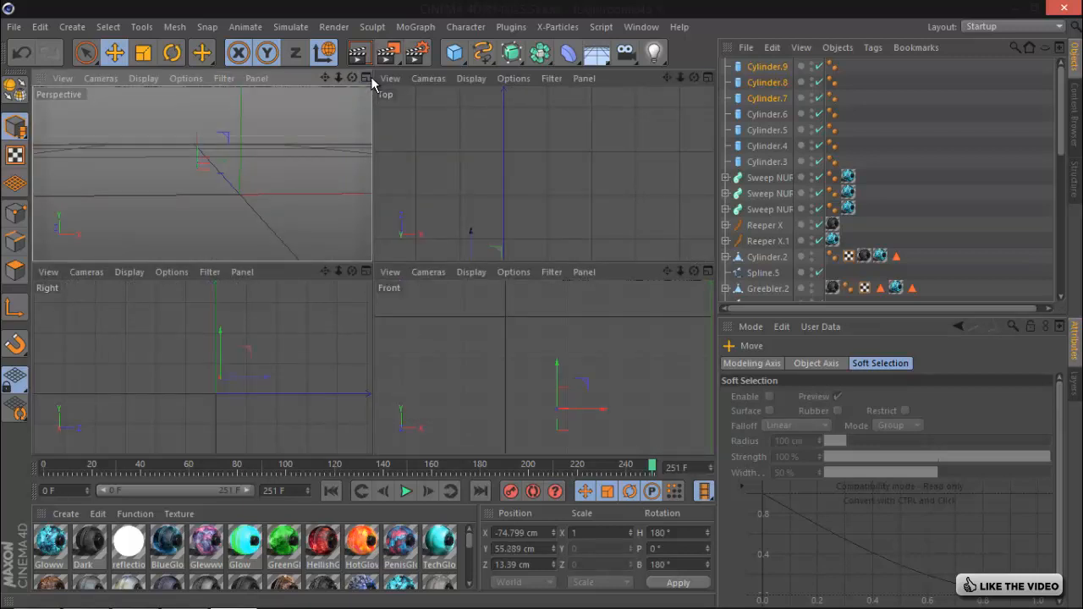
pyautogui.click(367, 78)
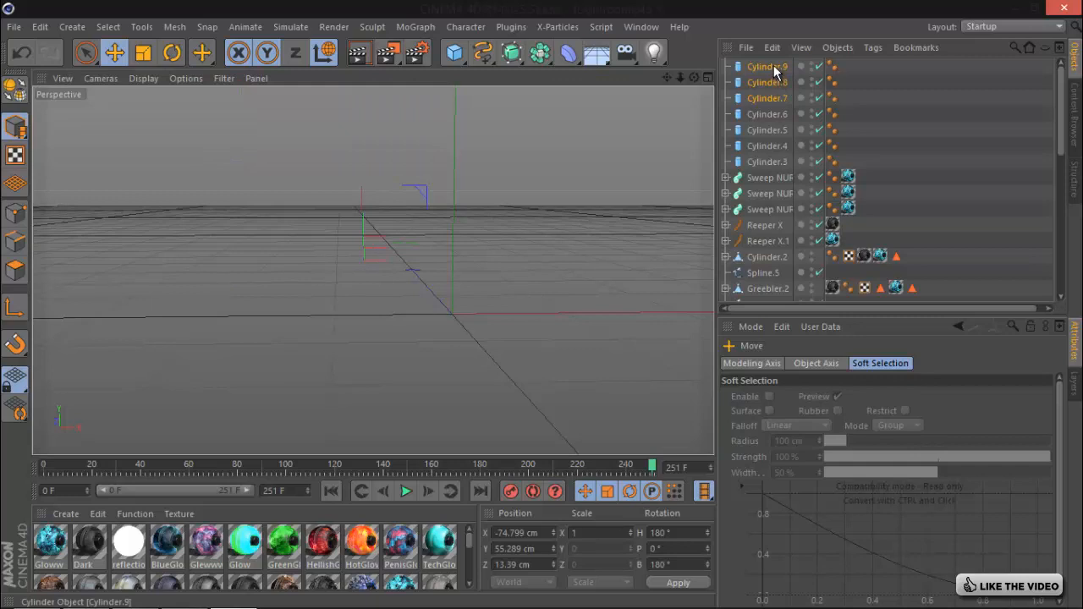
pyautogui.click(774, 66)
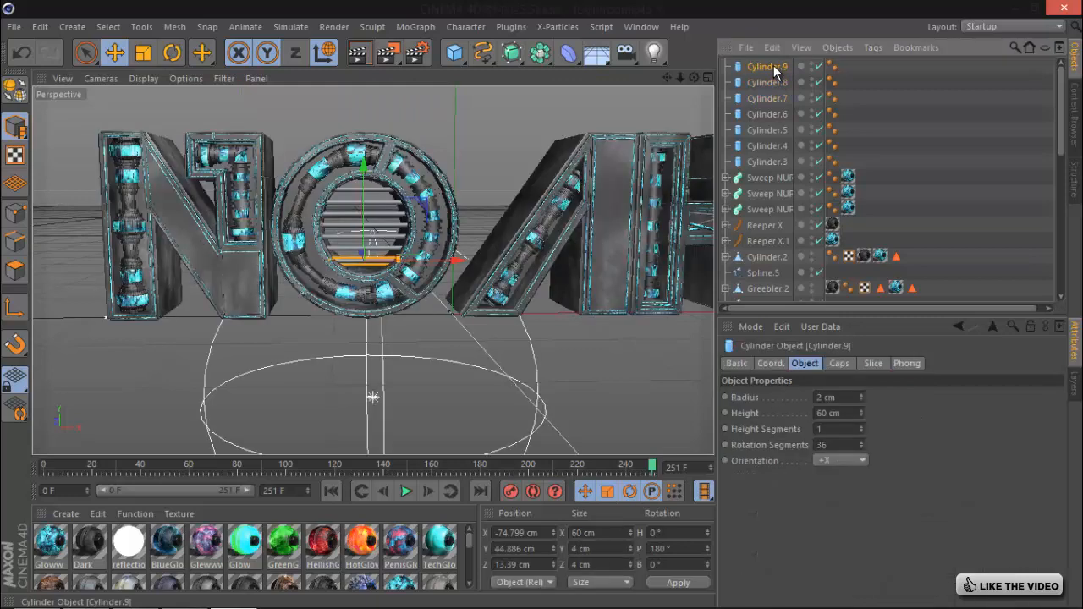
pyautogui.keyDown('shift'); pyautogui.click(767, 160); pyautogui.keyUp('shift')
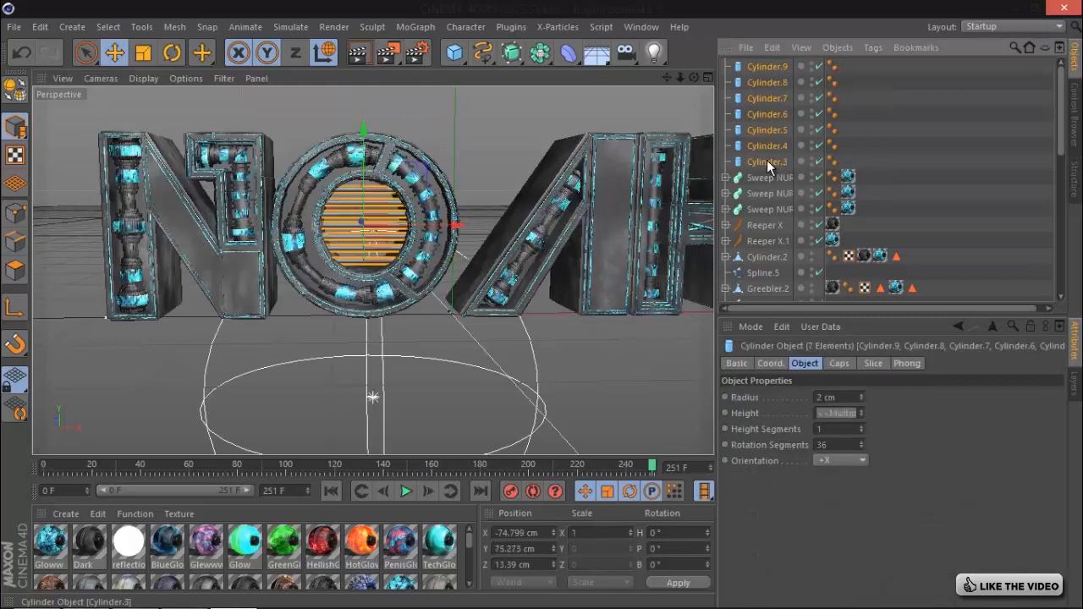
pyautogui.click(862, 400)
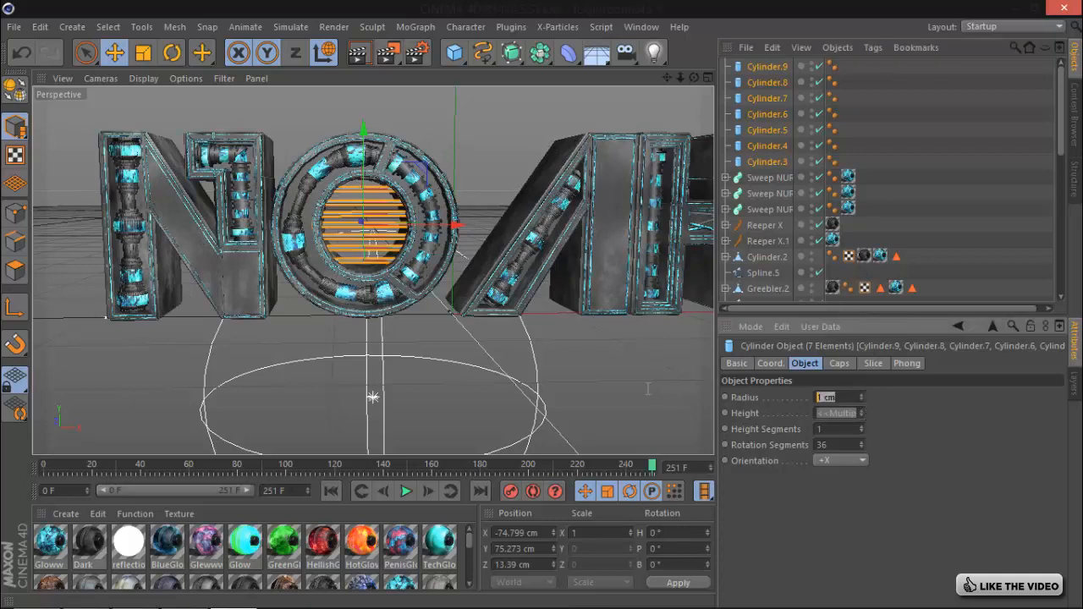
pyautogui.write('.5')
pyautogui.press('Return')
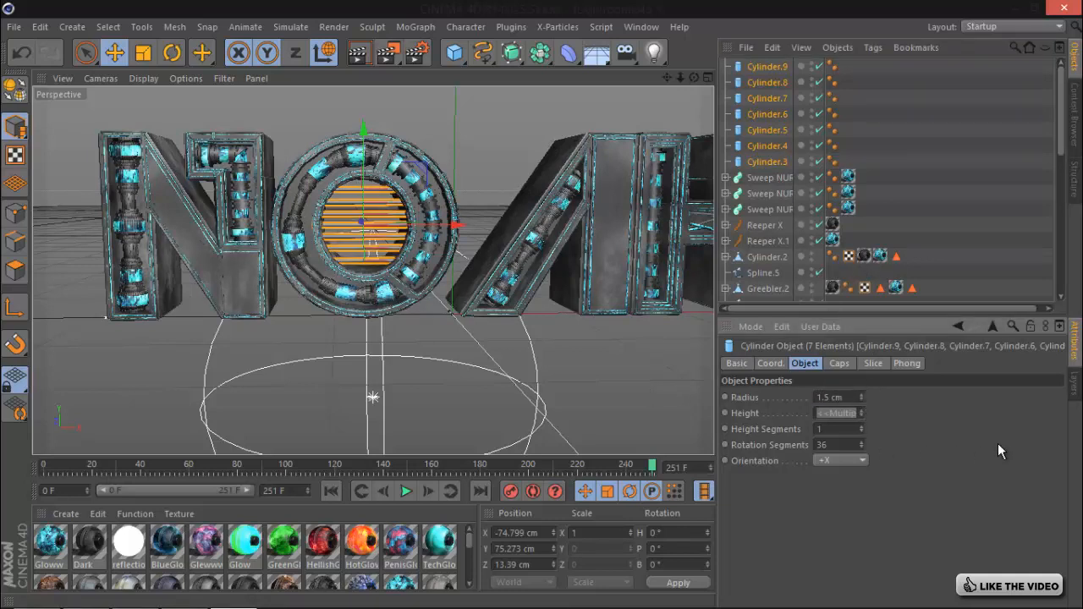
# - Group the seven selected cylinders under one null and apply the Dark material to the group
pyautogui.rightClick(758, 102)
pyautogui.click(824, 439)
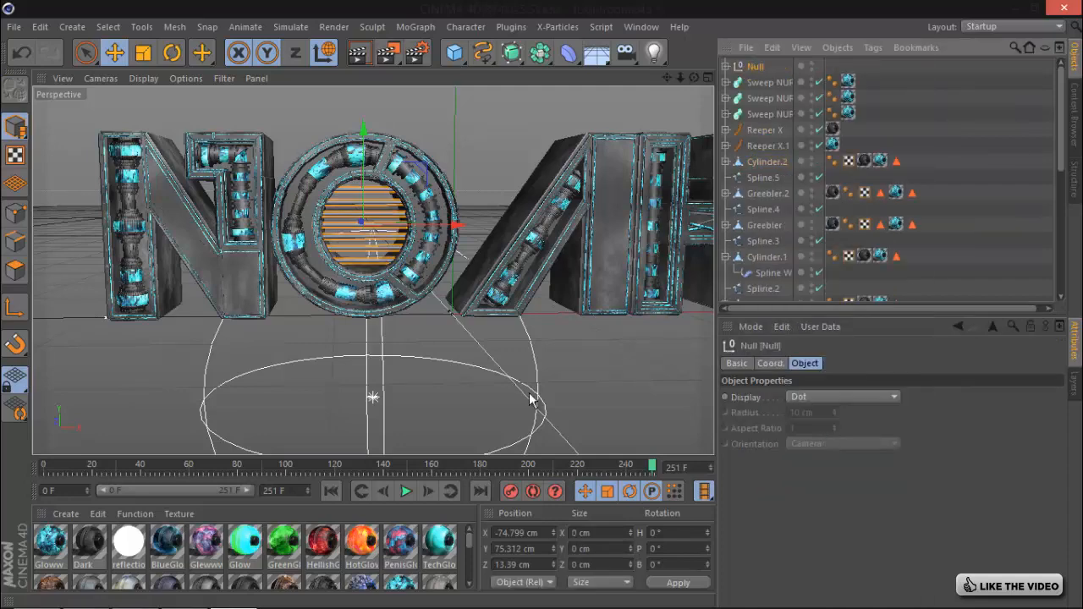
pyautogui.moveTo(85, 540); pyautogui.dragTo(756, 67)
pyautogui.click(949, 114)
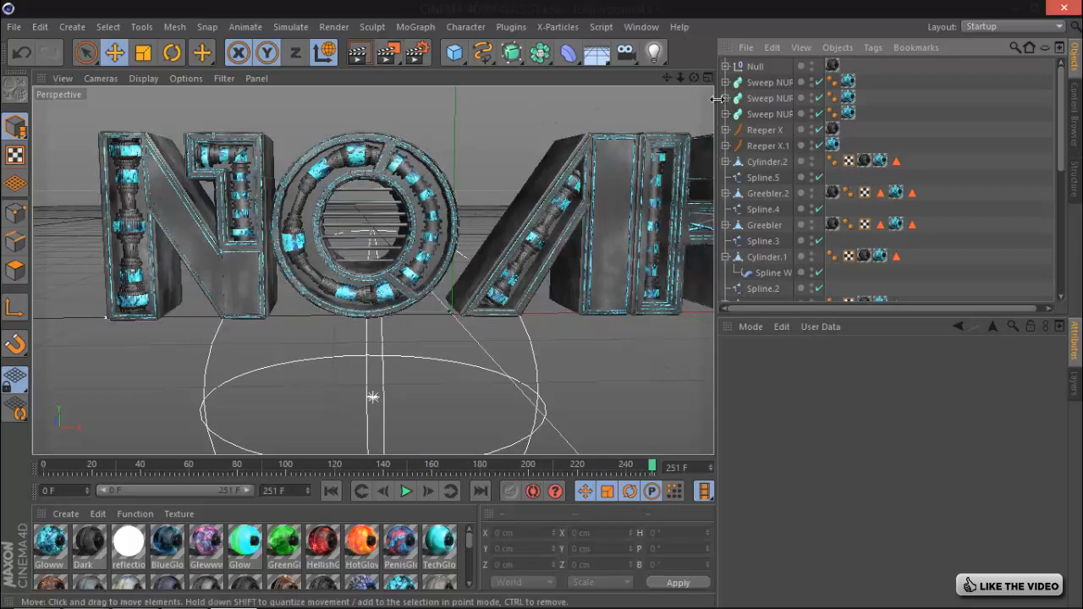
# - Copy the plain Greebler and Oil Tank objects from the hidden "whatever" group and paste them into the scene outside the group
pyautogui.moveTo(1060, 125); pyautogui.dragTo(1068, 254)
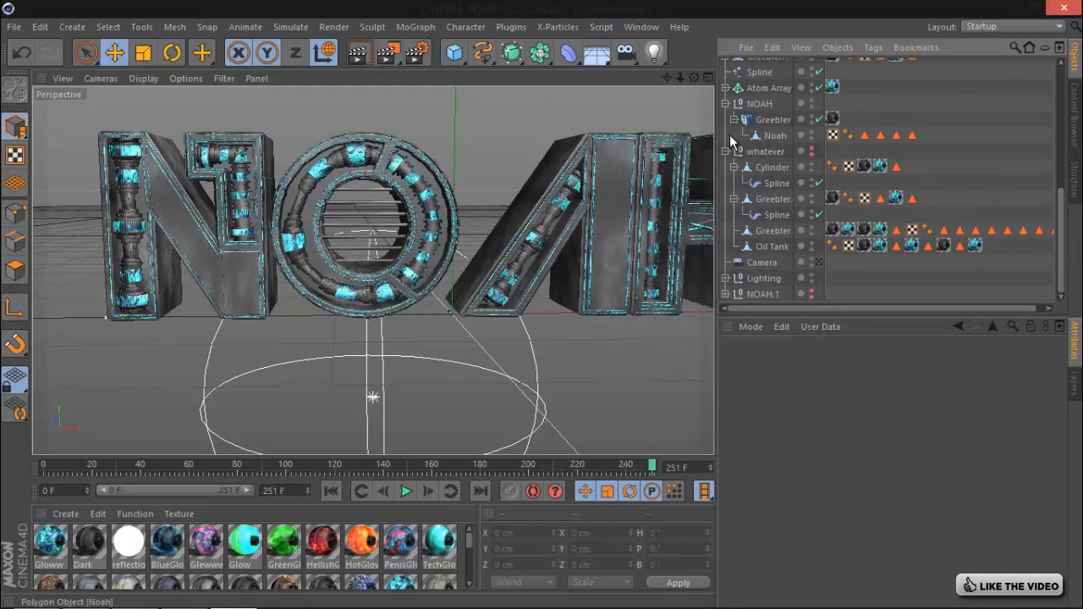
pyautogui.click(733, 168)
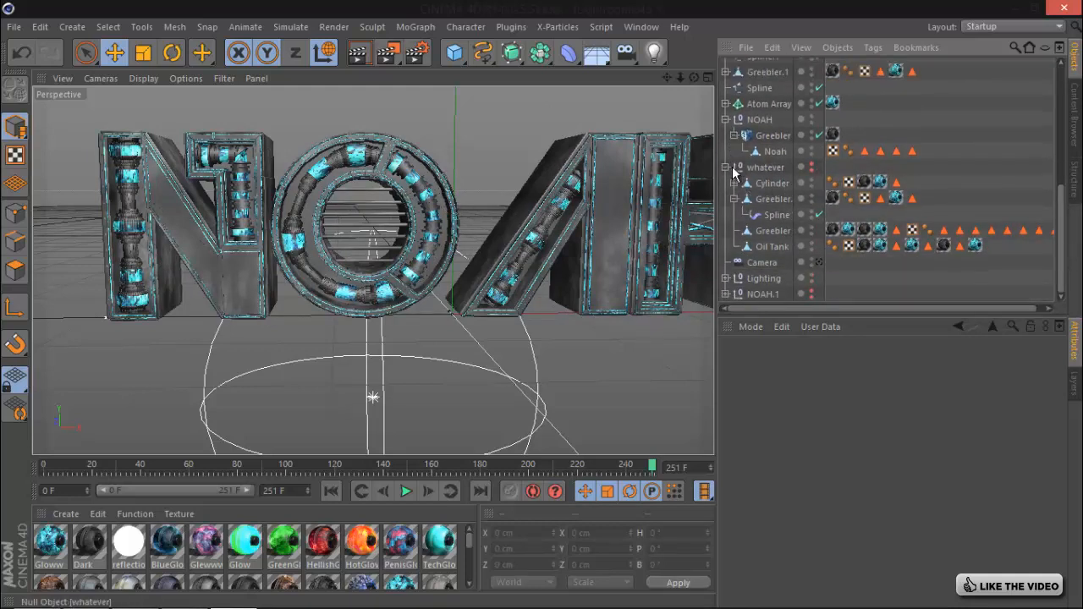
pyautogui.click(735, 199)
pyautogui.click(770, 231)
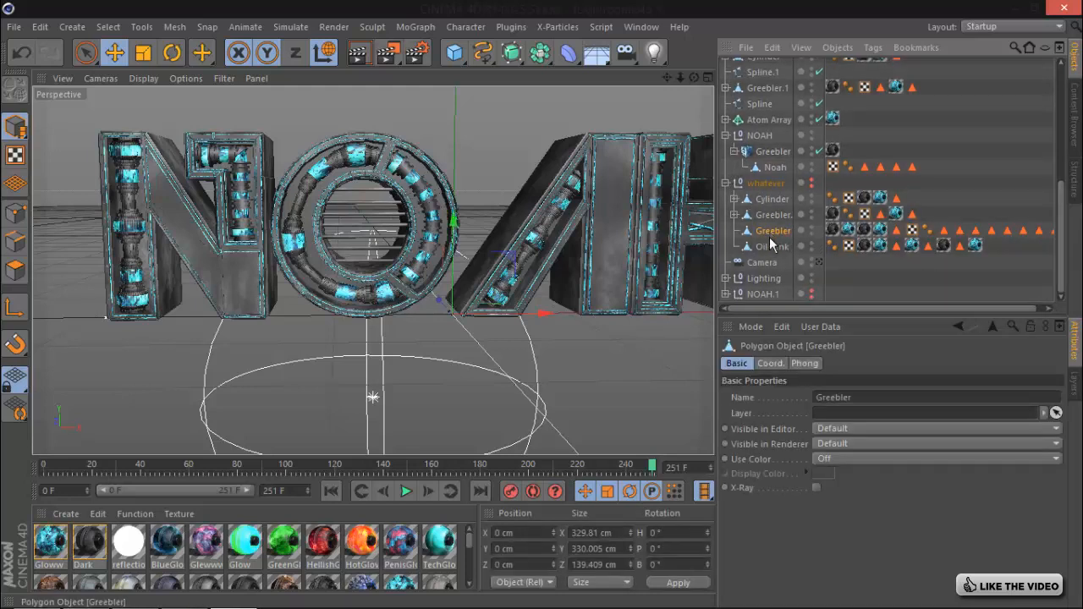
pyautogui.keyDown('ctrl'); pyautogui.click(769, 246); pyautogui.keyUp('ctrl')
pyautogui.hotkey('ctrl', 'c')
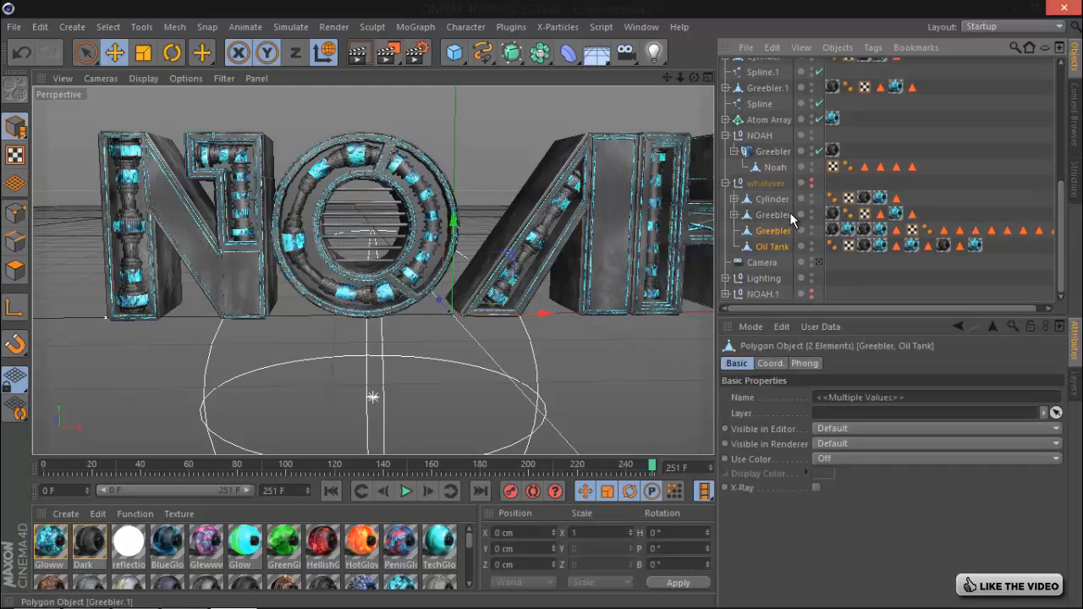
pyautogui.hotkey('ctrl', 'v')
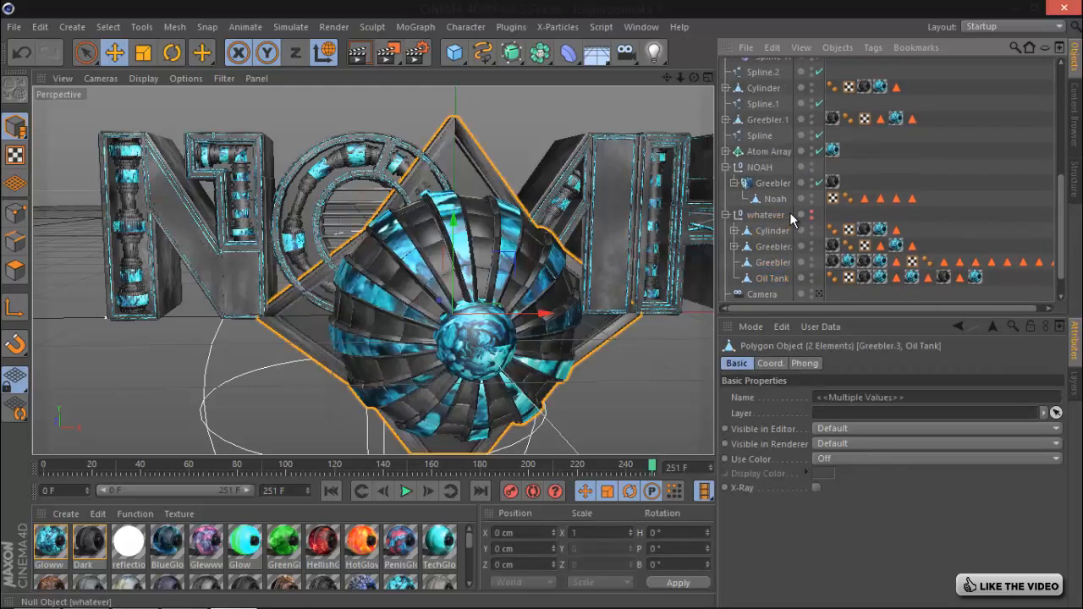
pyautogui.click(725, 215)
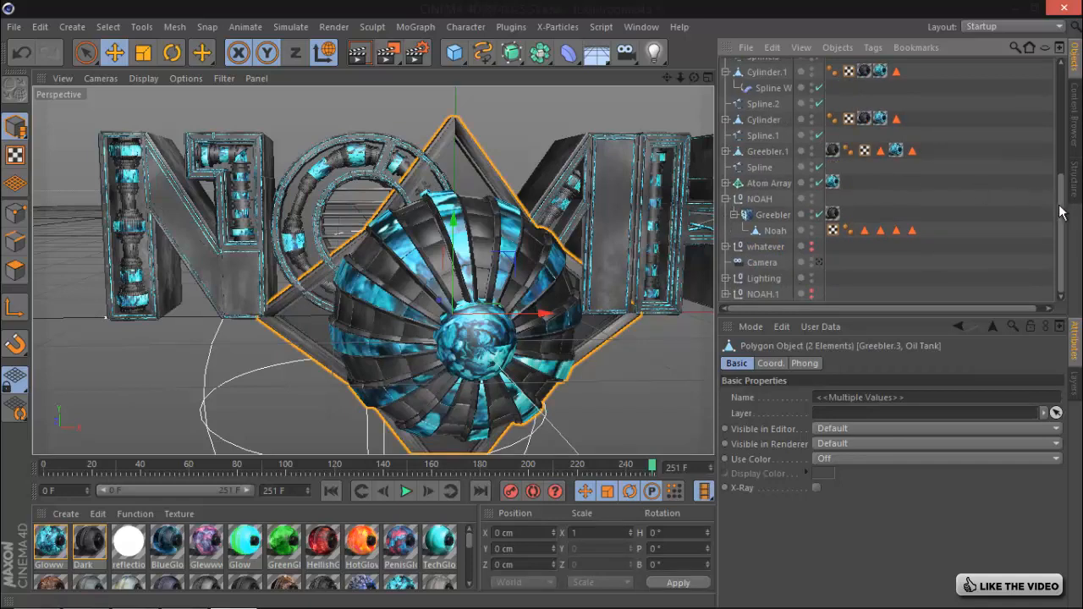
pyautogui.moveTo(1063, 212); pyautogui.dragTo(1063, 106)
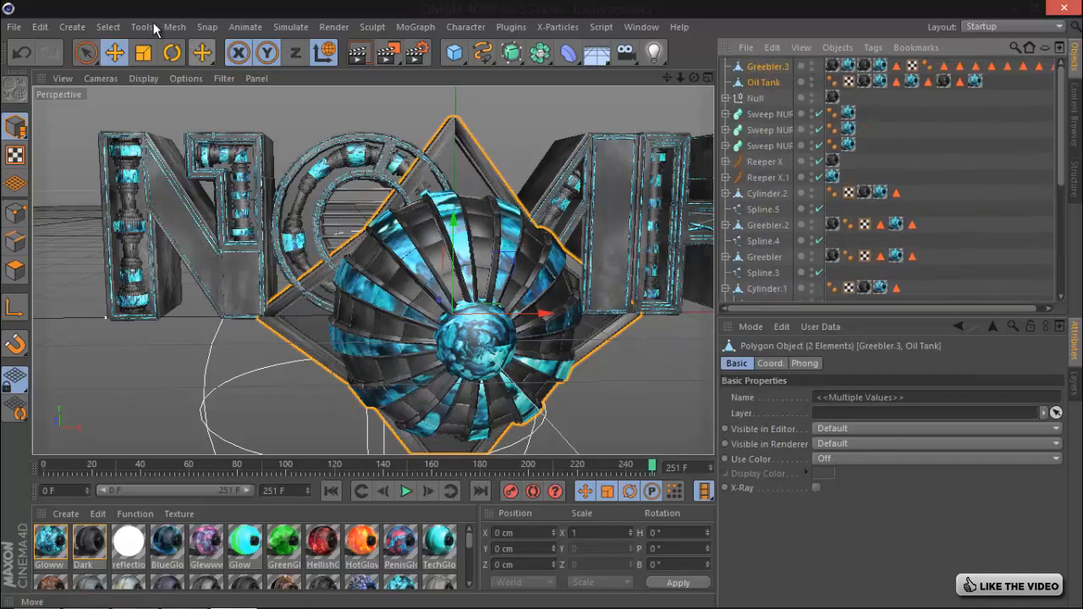
# - Scale the pasted Greebler and Oil Tank down together until the tank is about 34 cm across
pyautogui.click(143, 53)
pyautogui.moveTo(650, 373); pyautogui.dragTo(57, 327)
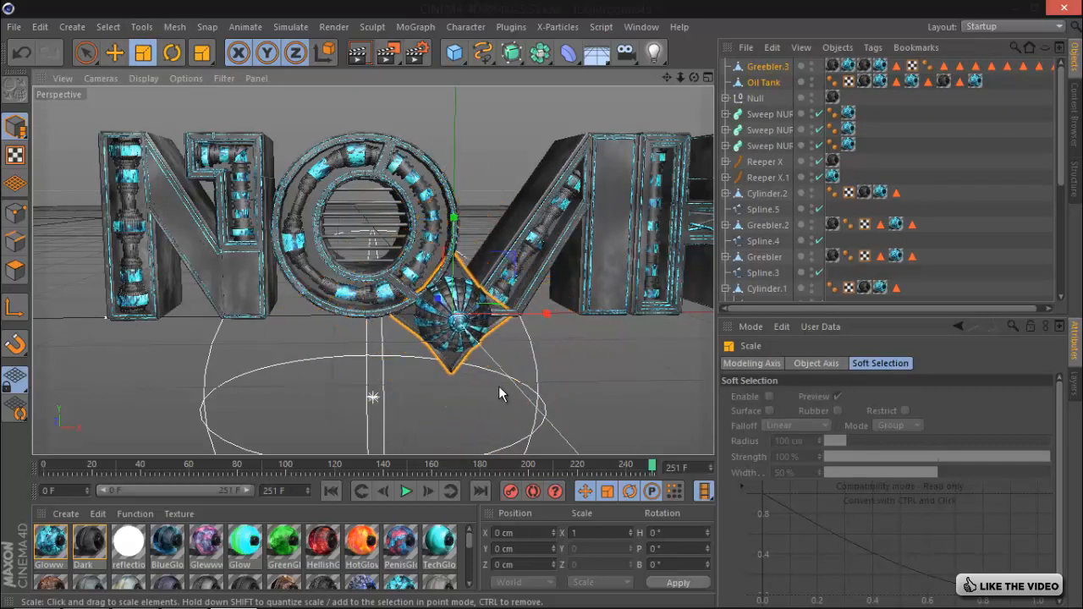
pyautogui.moveTo(498, 386); pyautogui.dragTo(68, 355)
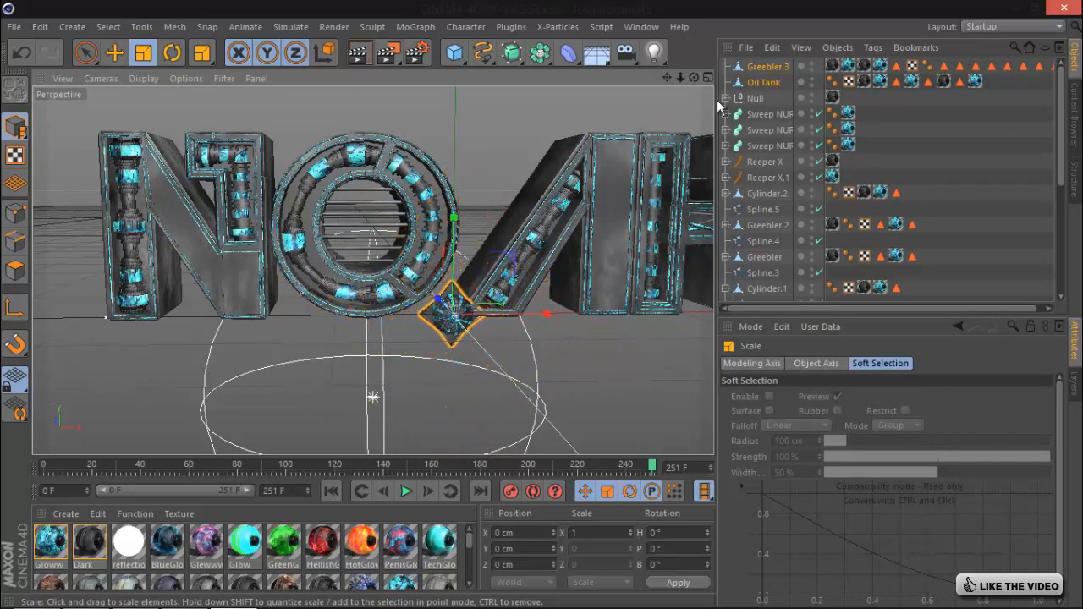
# - Move the pasted Oil Tank onto the front of the N's lower corner at about X -180, Y 26, Z -8 cm
pyautogui.click(756, 82)
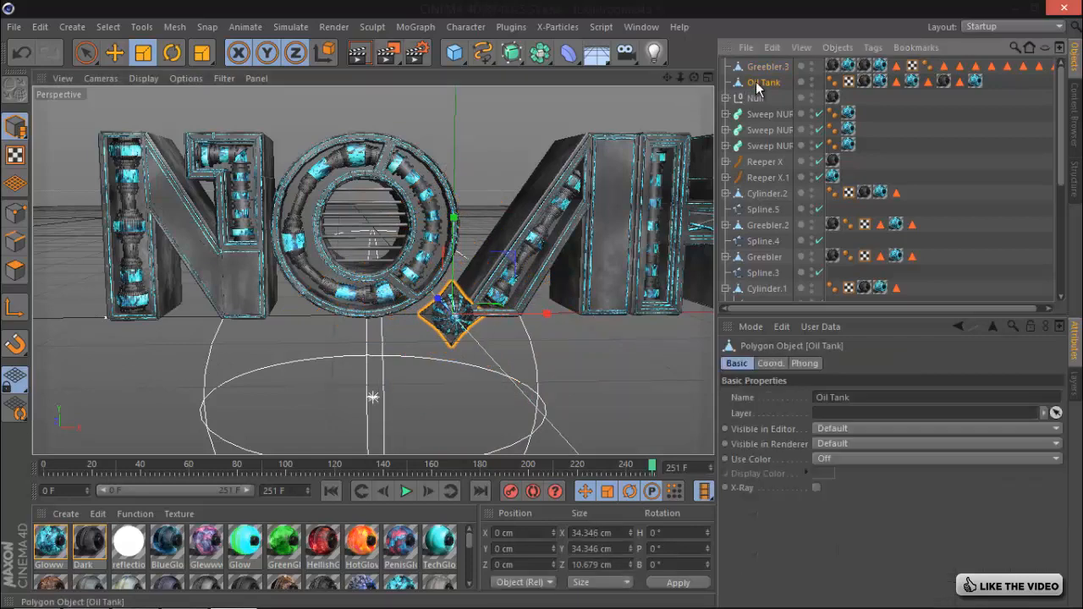
pyautogui.click(116, 53)
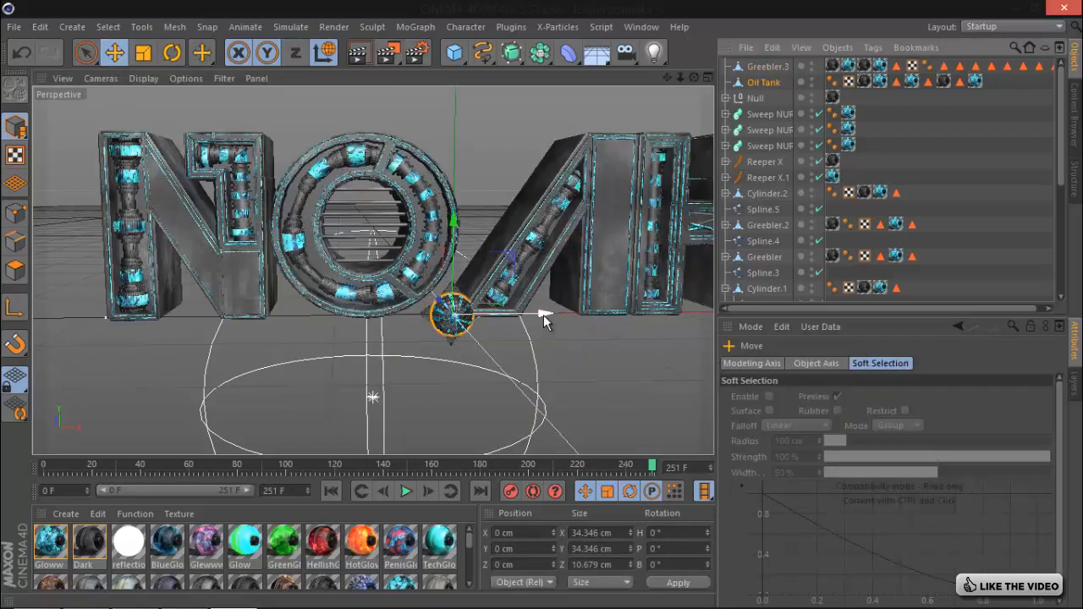
pyautogui.moveTo(544, 315); pyautogui.dragTo(336, 312)
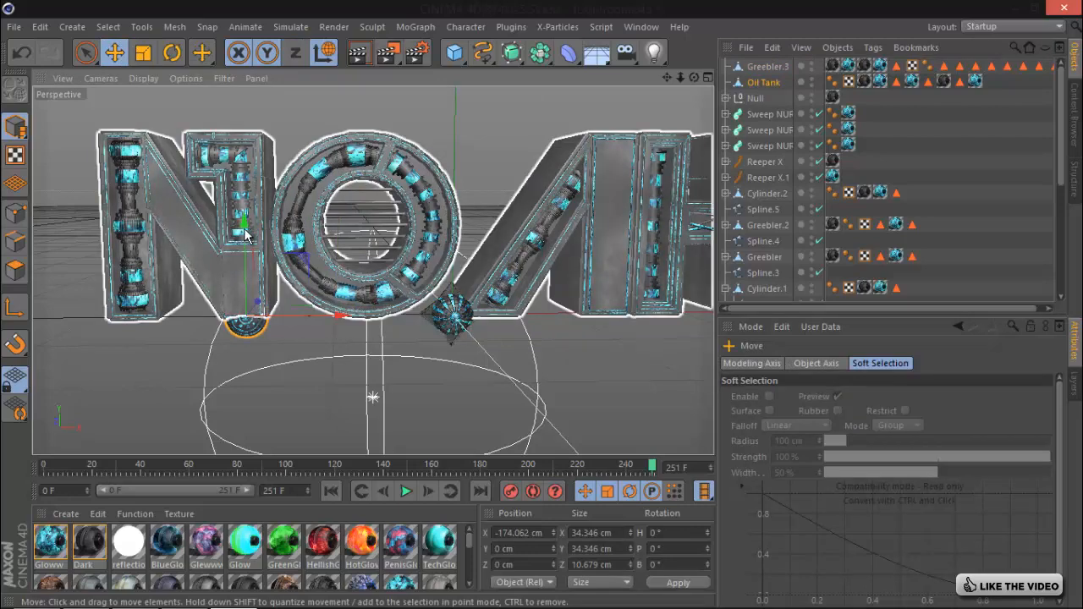
pyautogui.moveTo(246, 231); pyautogui.dragTo(244, 201)
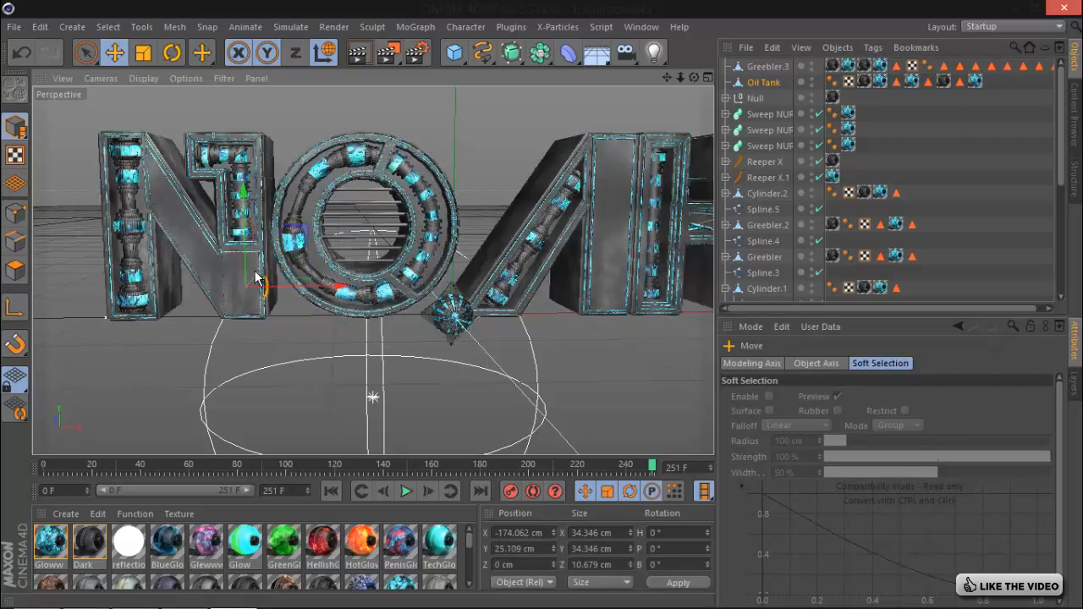
pyautogui.moveTo(260, 286); pyautogui.dragTo(260, 279)
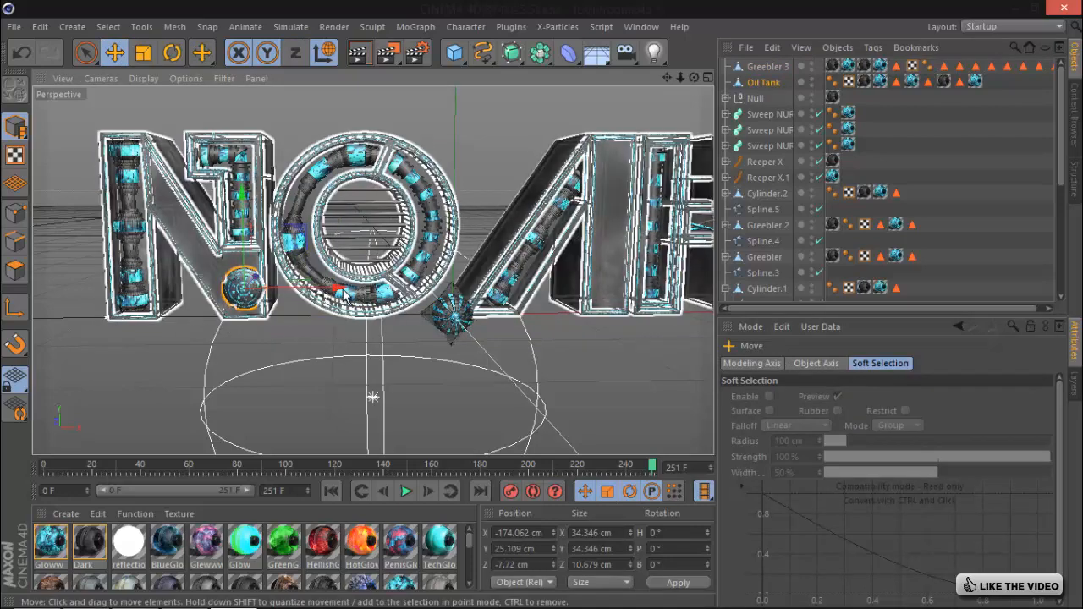
pyautogui.moveTo(344, 288); pyautogui.dragTo(328, 289)
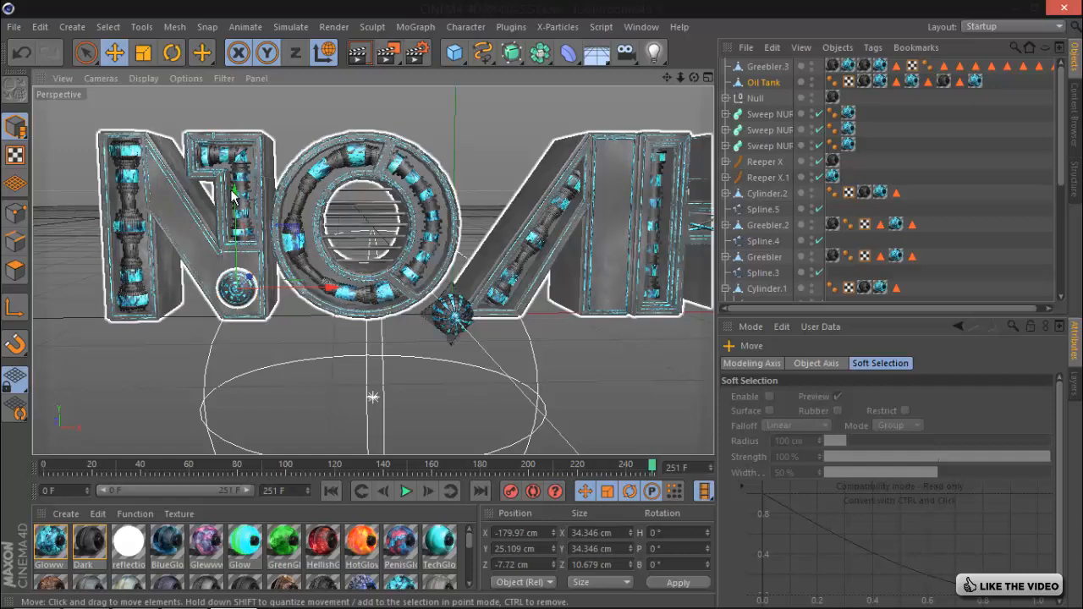
pyautogui.moveTo(235, 202); pyautogui.dragTo(233, 195)
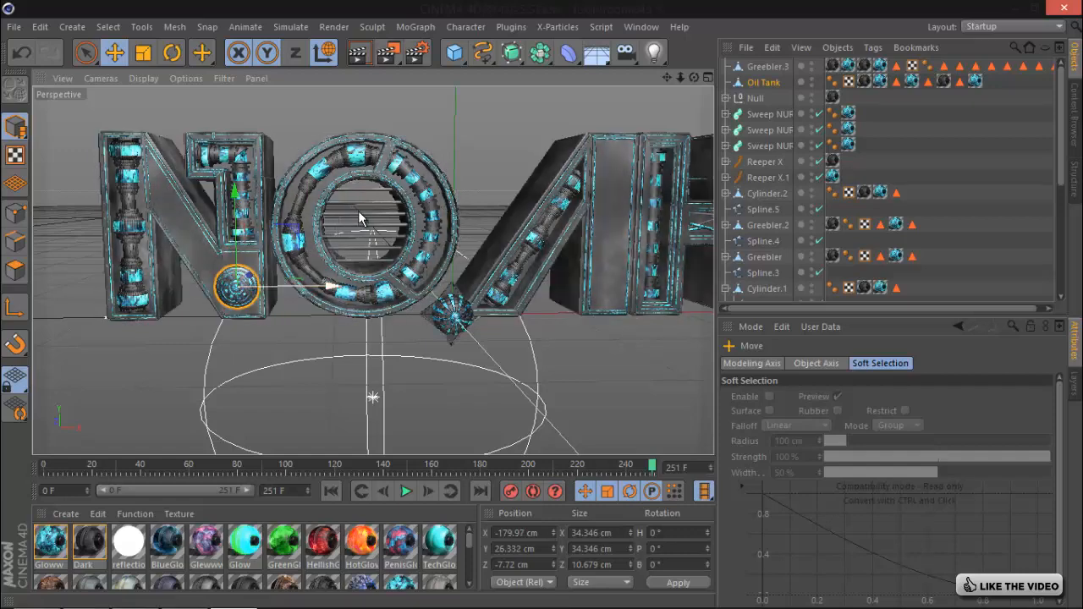
# - Duplicate the Oil Tank, move the copy to about X -220, Y 66 cm on the N's diagonal and shrink it to about 23 cm
pyautogui.hotkey('ctrl', 'c')
pyautogui.hotkey('ctrl', 'v')
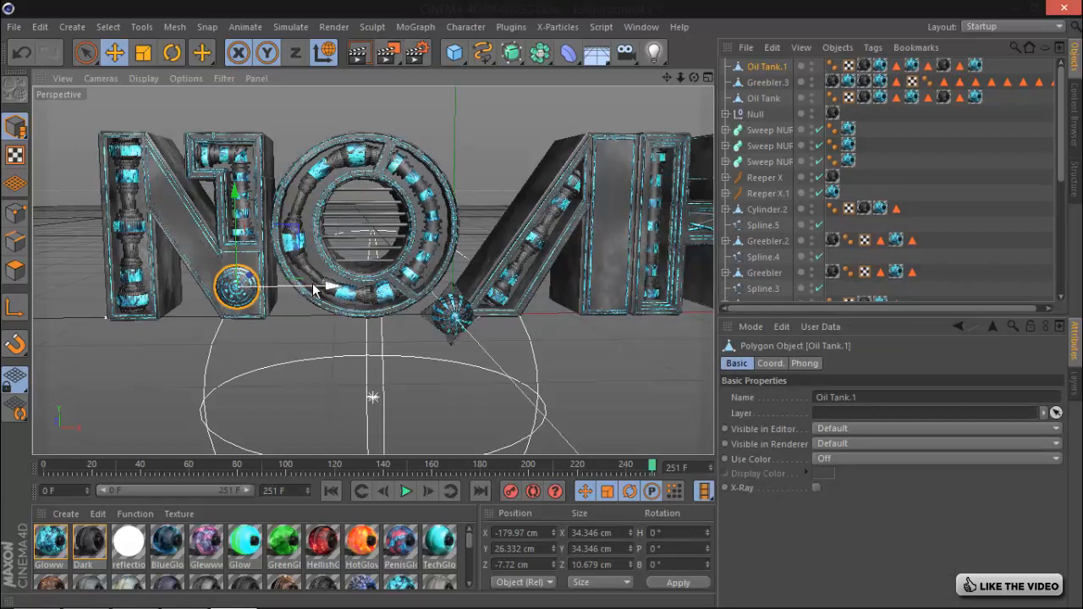
pyautogui.moveTo(330, 289); pyautogui.dragTo(280, 291)
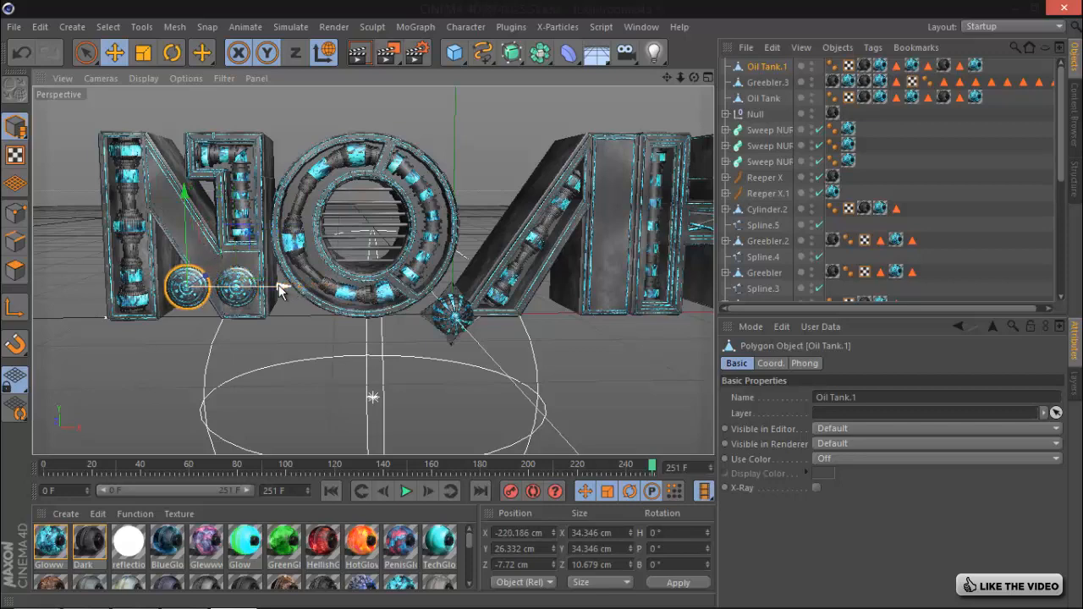
pyautogui.moveTo(195, 200); pyautogui.dragTo(192, 150)
pyautogui.click(144, 52)
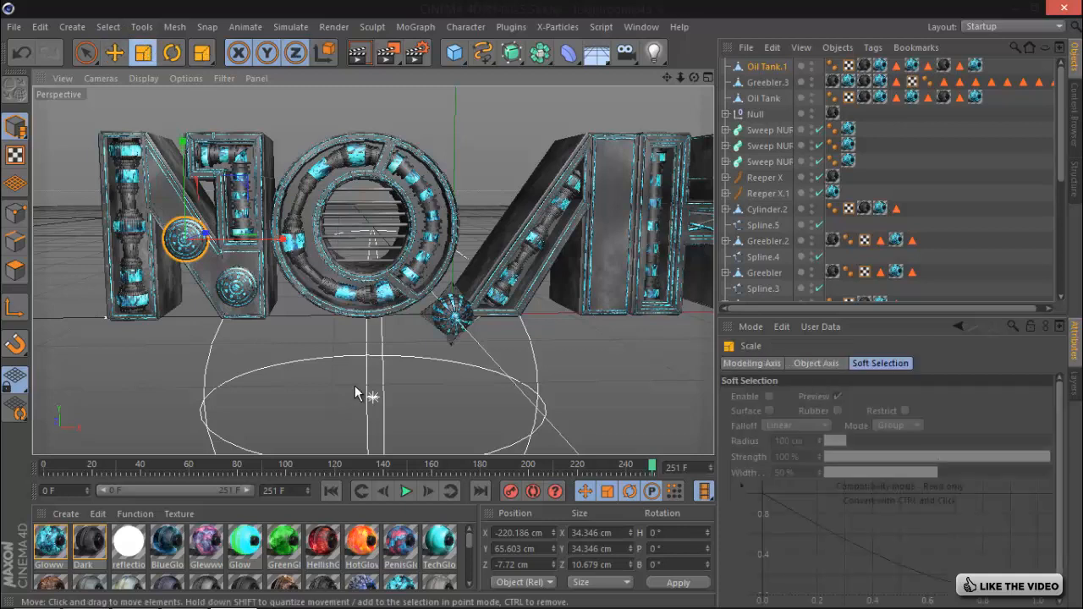
pyautogui.moveTo(355, 385); pyautogui.dragTo(184, 299)
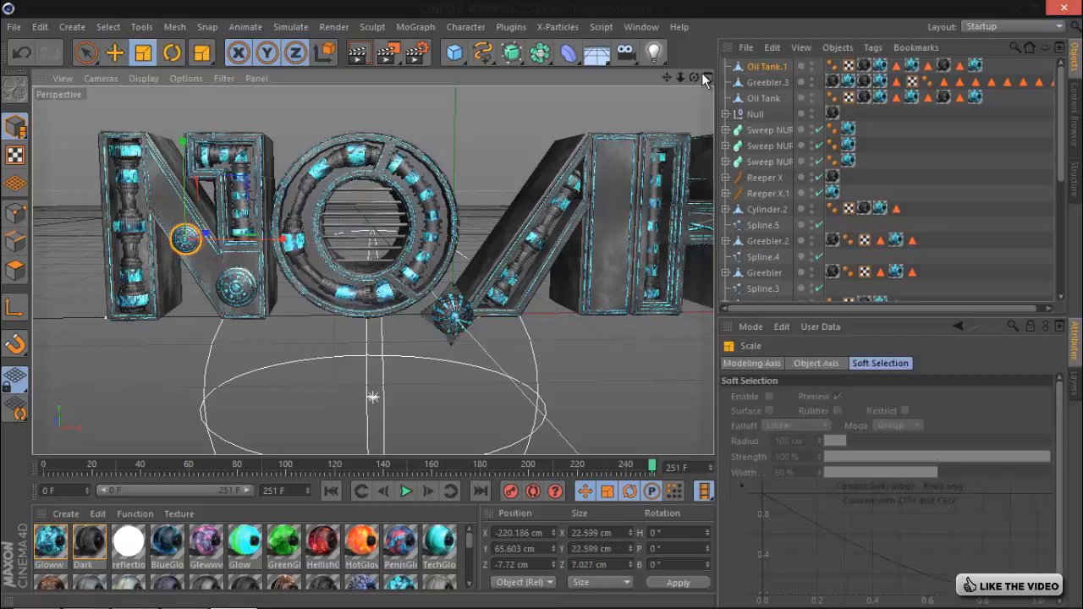
# - In the front view, shift the small oil tank to about X -208 cm and lower it along the N's diagonal towards the large tank
pyautogui.click(707, 77)
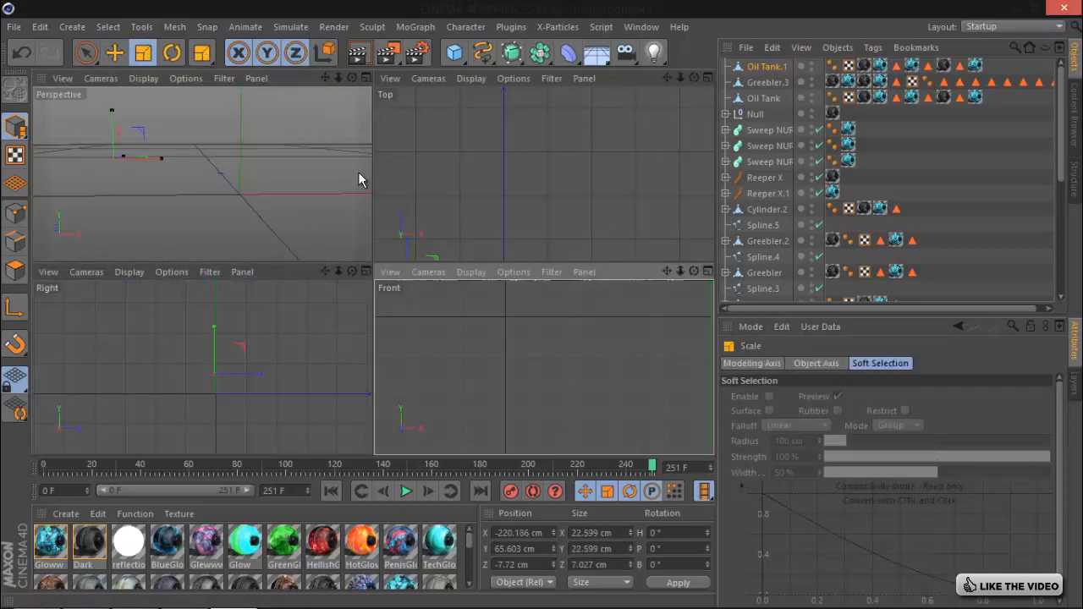
pyautogui.press('F4')
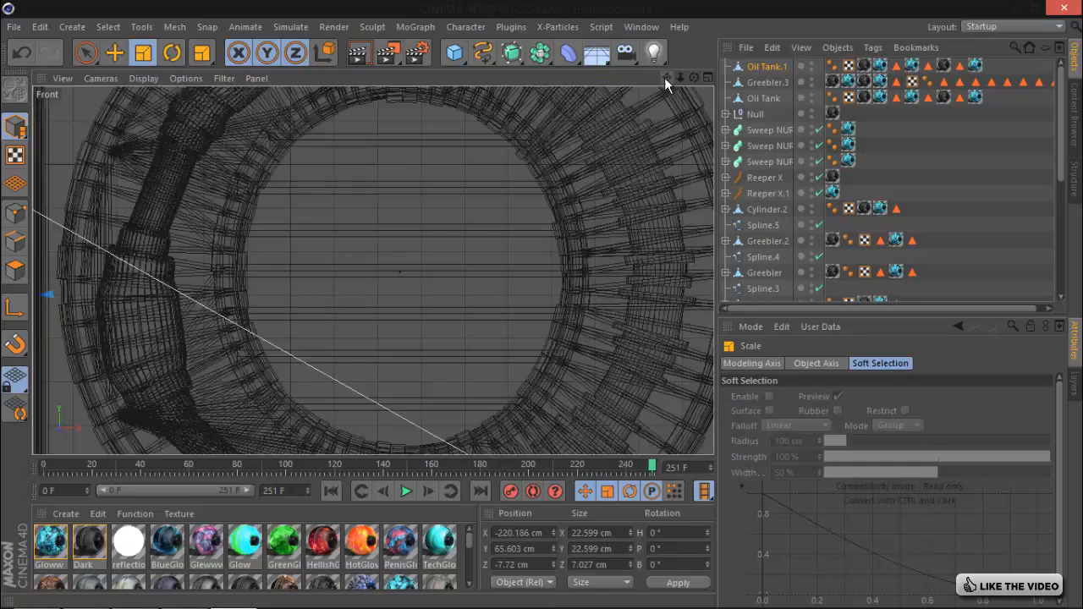
pyautogui.moveTo(666, 78)
pyautogui.mouseDown()
pyautogui.moveTo(679, 77)
pyautogui.moveTo(545, 304)
pyautogui.moveTo(594, 305)
pyautogui.moveTo(568, 304)
pyautogui.moveTo(593, 316)
pyautogui.moveTo(541, 310)
pyautogui.mouseUp()
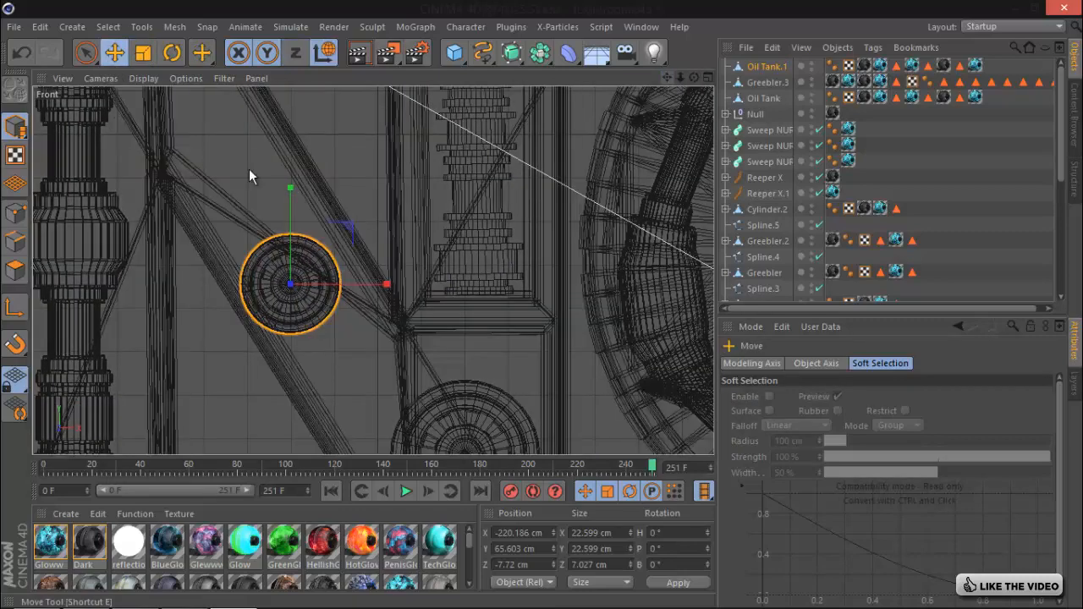
pyautogui.press('e')
pyautogui.moveTo(380, 286); pyautogui.dragTo(445, 288)
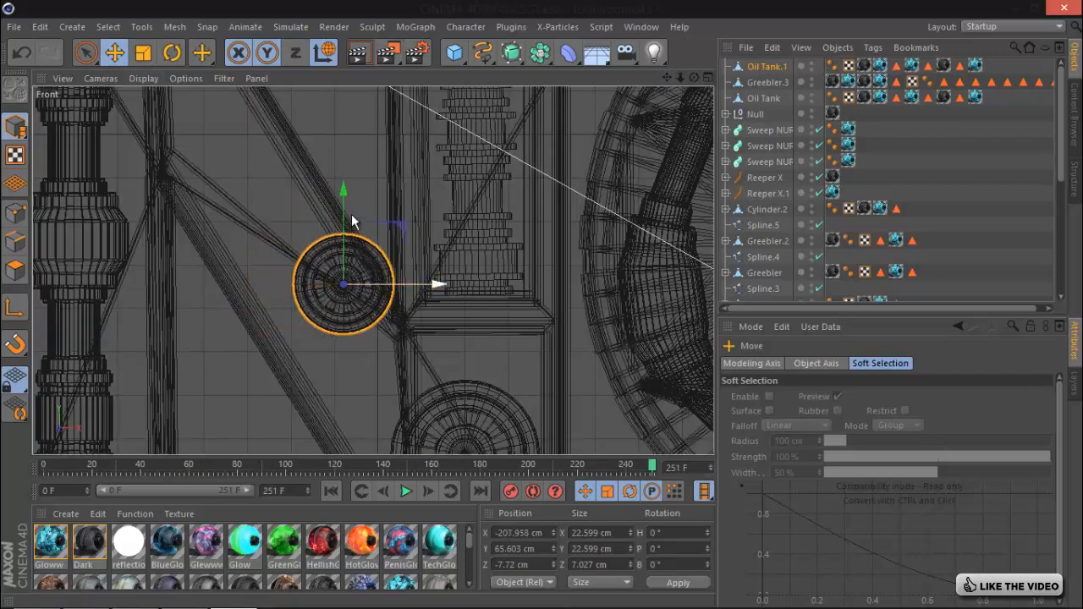
pyautogui.moveTo(343, 206); pyautogui.dragTo(347, 167)
# - Duplicate the small oil tank and place the copy further up the N's diagonal at about X -224, Y 76 cm
pyautogui.hotkey('ctrl', 'c')
pyautogui.hotkey('ctrl', 'v')
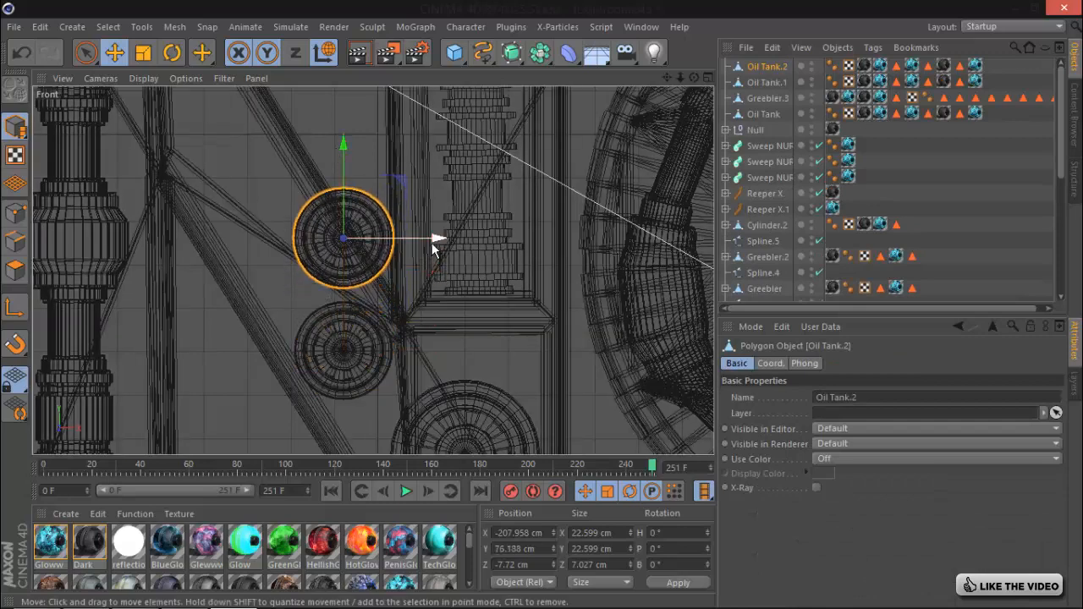
pyautogui.moveTo(435, 240); pyautogui.dragTo(364, 256)
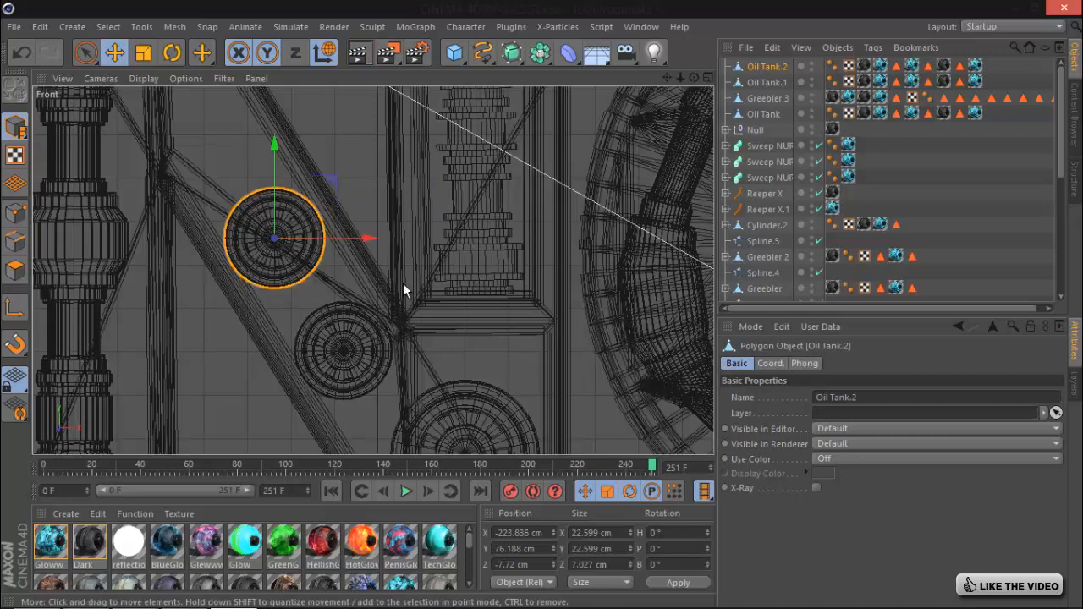
pyautogui.keyDown('alt'); pyautogui.moveTo(542, 304); pyautogui.dragTo(549, 361, button='middle'); pyautogui.keyUp('alt')
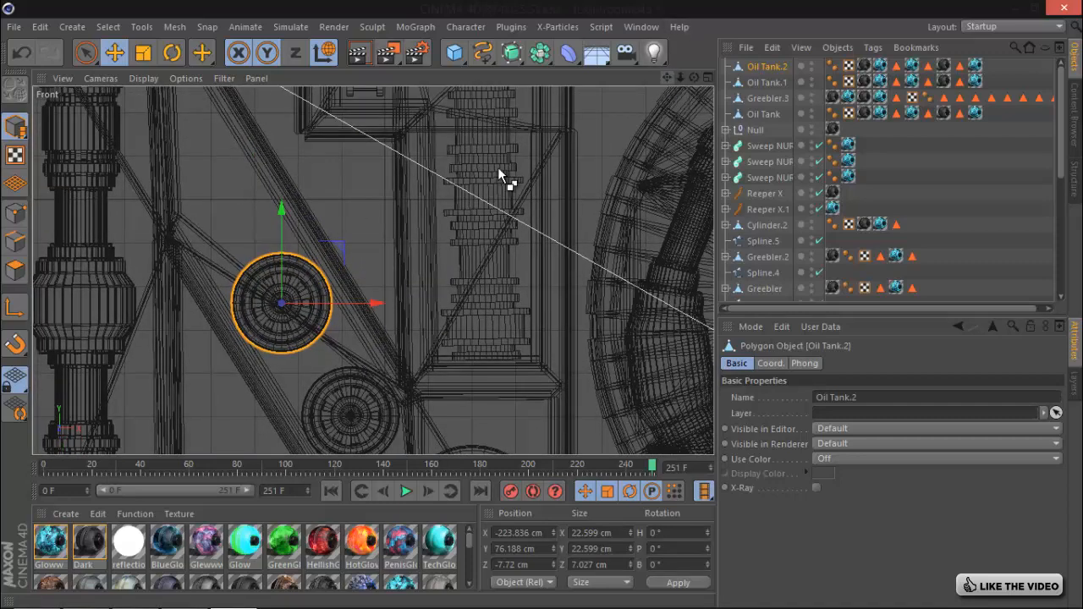
# - Duplicate the uppermost small oil tank and place the copy further up the N's diagonal at about X -238, Y 101 cm
pyautogui.keyDown('ctrl'); pyautogui.moveTo(280, 204); pyautogui.dragTo(273, 107); pyautogui.keyUp('ctrl')
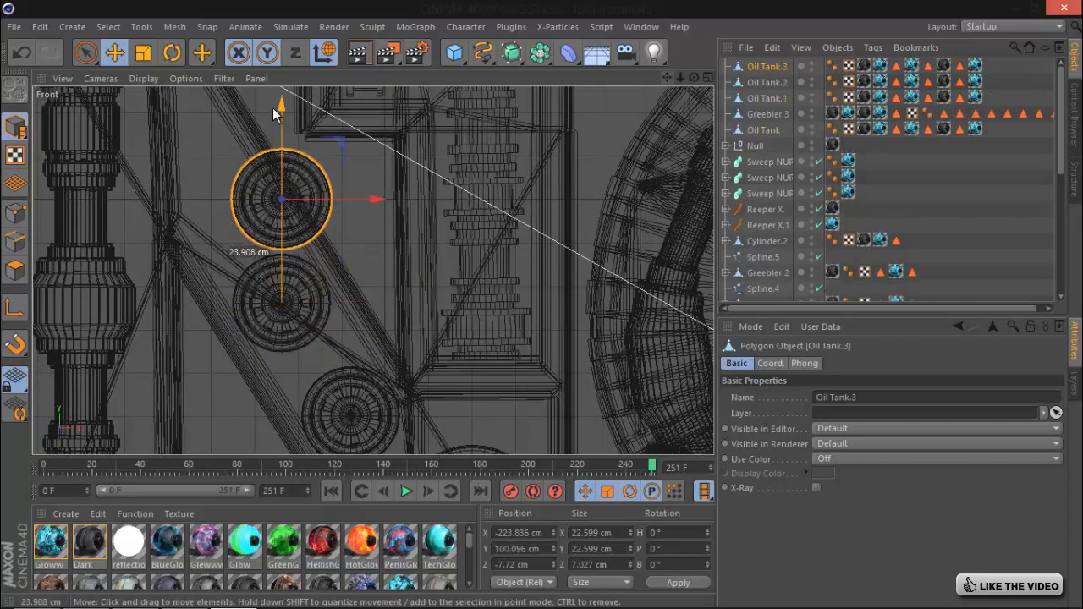
pyautogui.moveTo(375, 194); pyautogui.dragTo(306, 206)
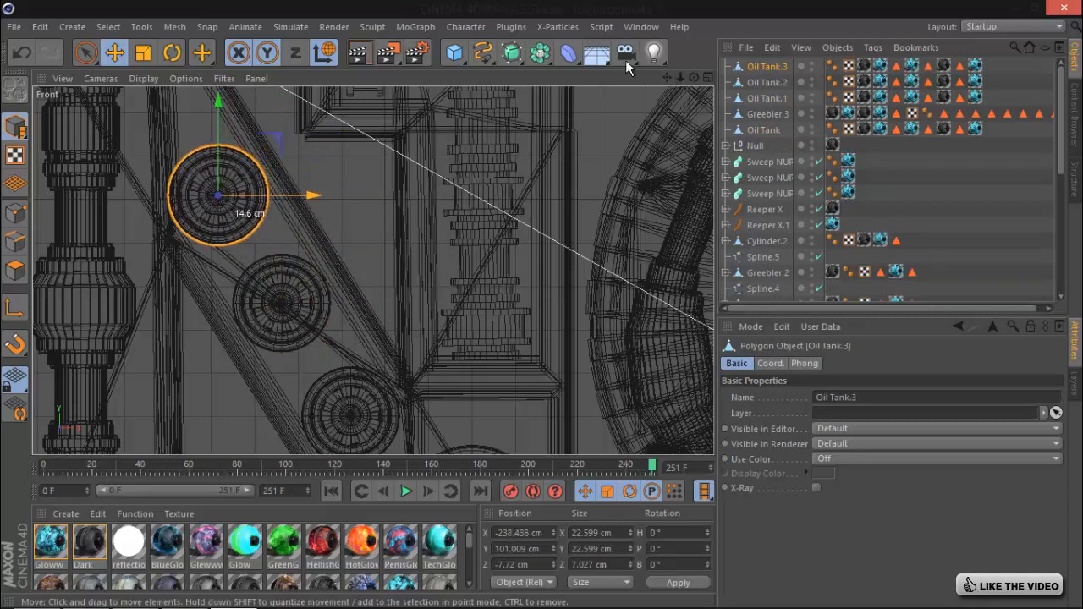
pyautogui.click(708, 77)
pyautogui.click(366, 78)
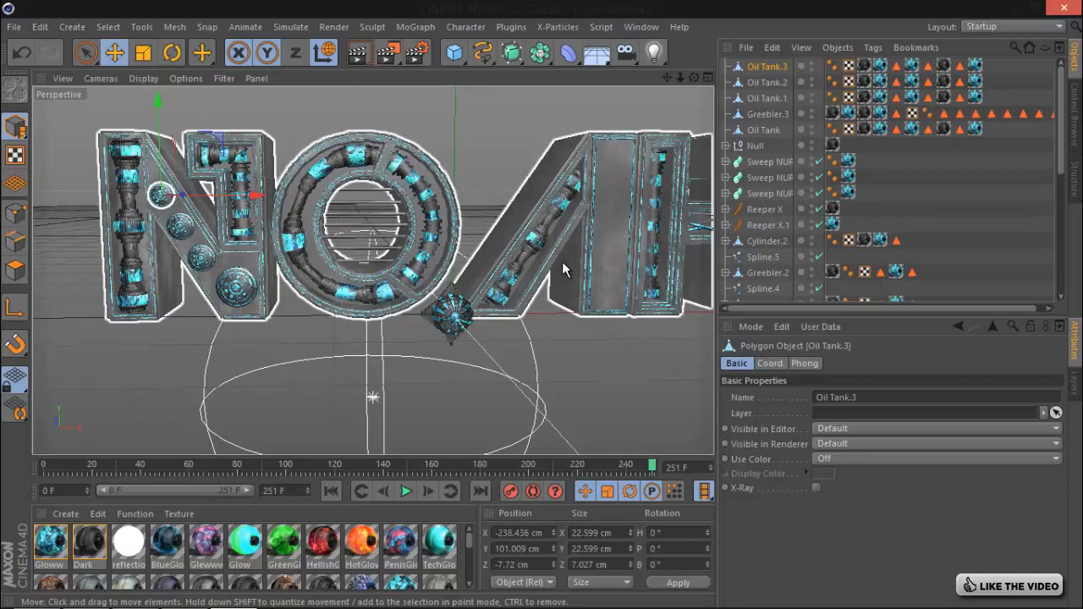
# - In the front view, draw a Bezier spline through the oil tanks' centres, from the uppermost small tank to the large one
pyautogui.click(707, 78)
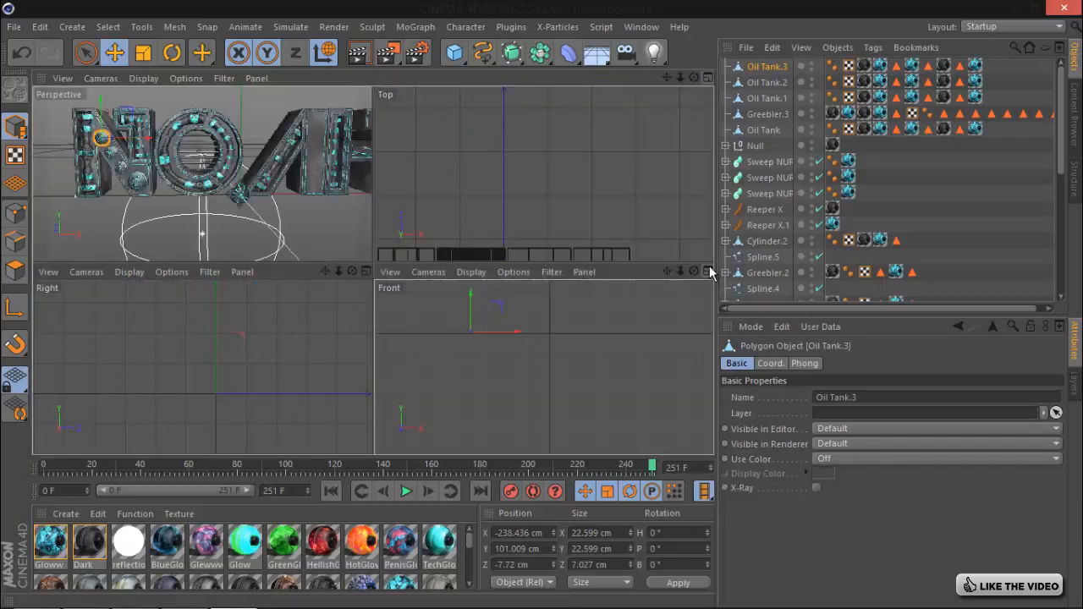
pyautogui.click(707, 272)
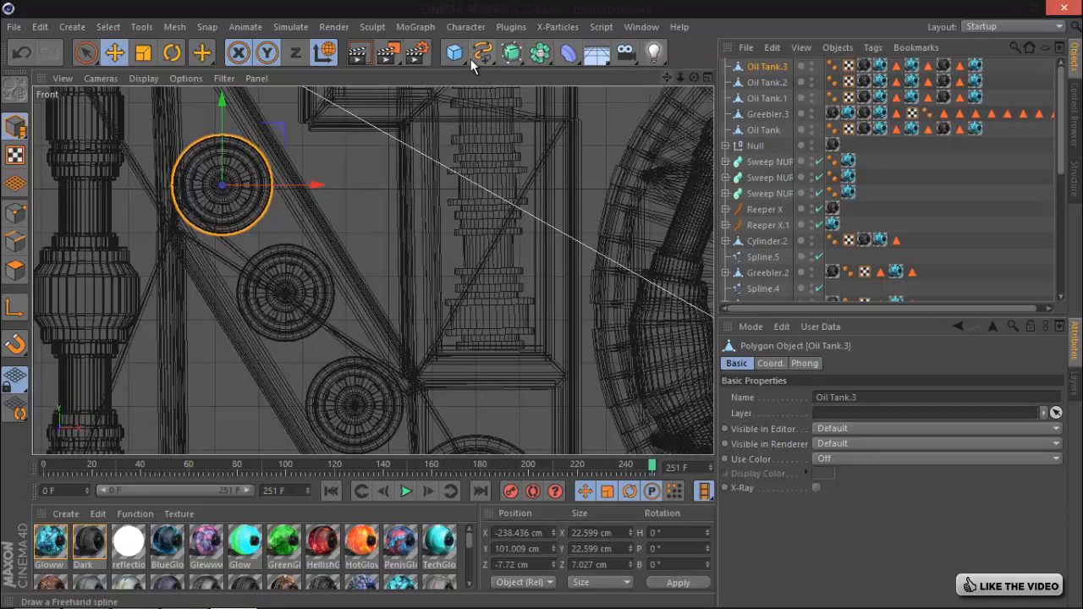
pyautogui.moveTo(471, 58); pyautogui.dragTo(617, 79)
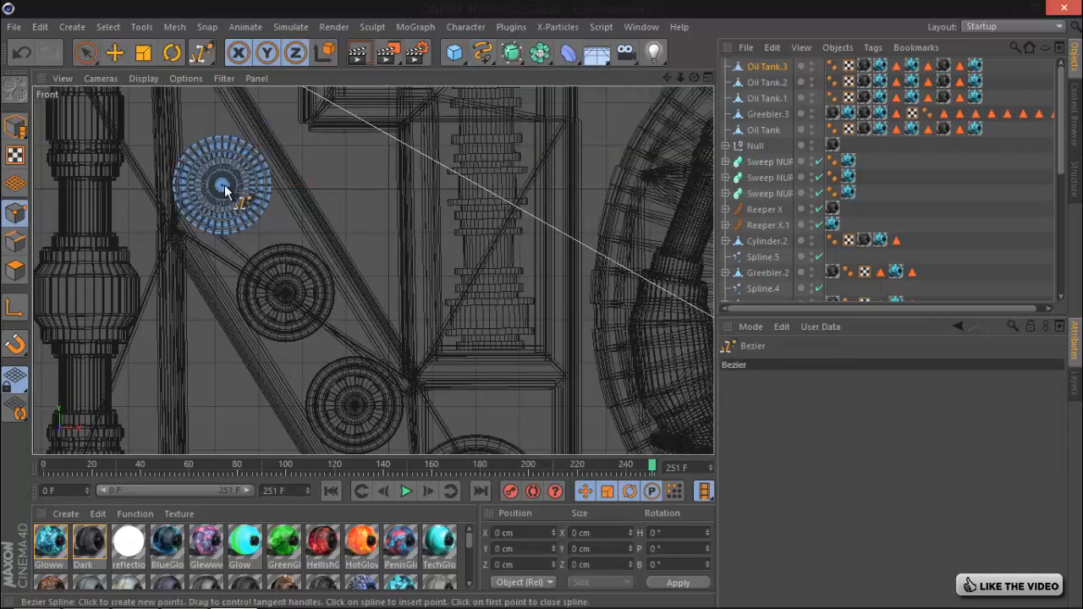
pyautogui.click(221, 184)
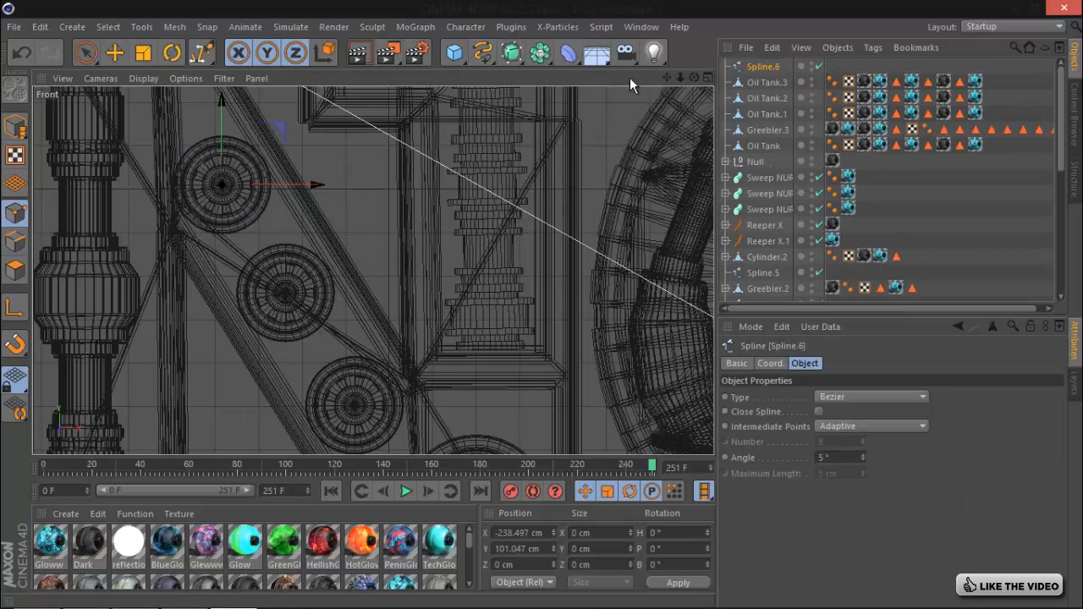
pyautogui.moveTo(669, 77); pyautogui.dragTo(554, 351)
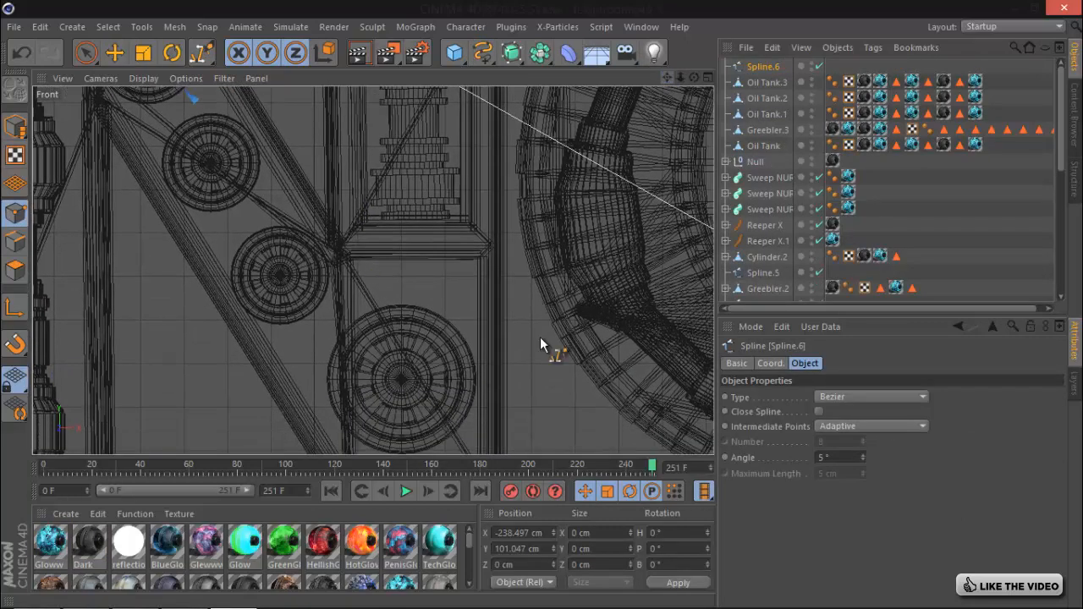
pyautogui.click(402, 378)
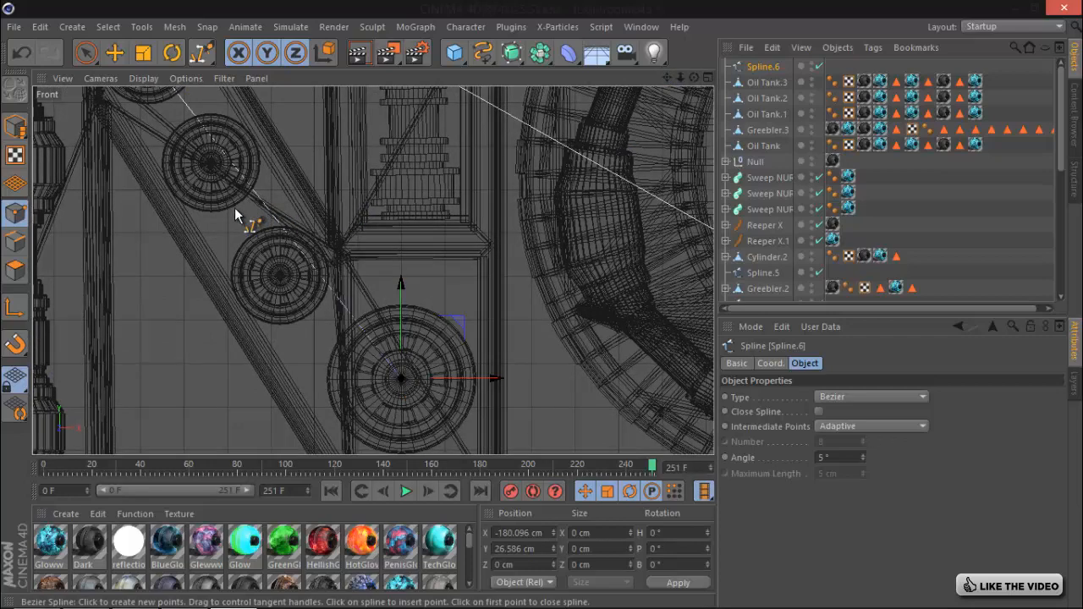
pyautogui.click(401, 379)
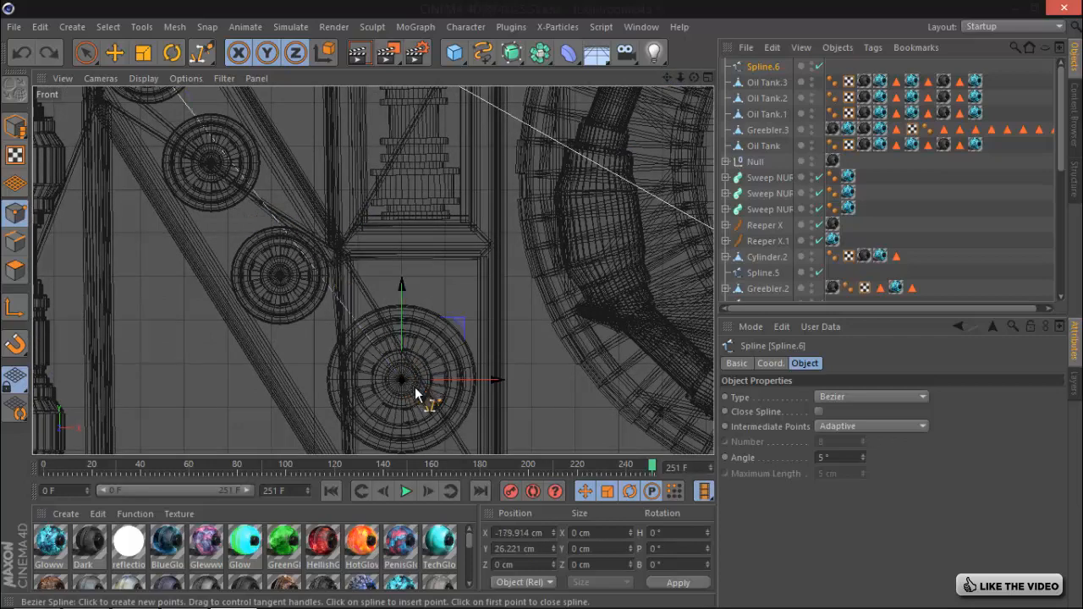
pyautogui.click(500, 429)
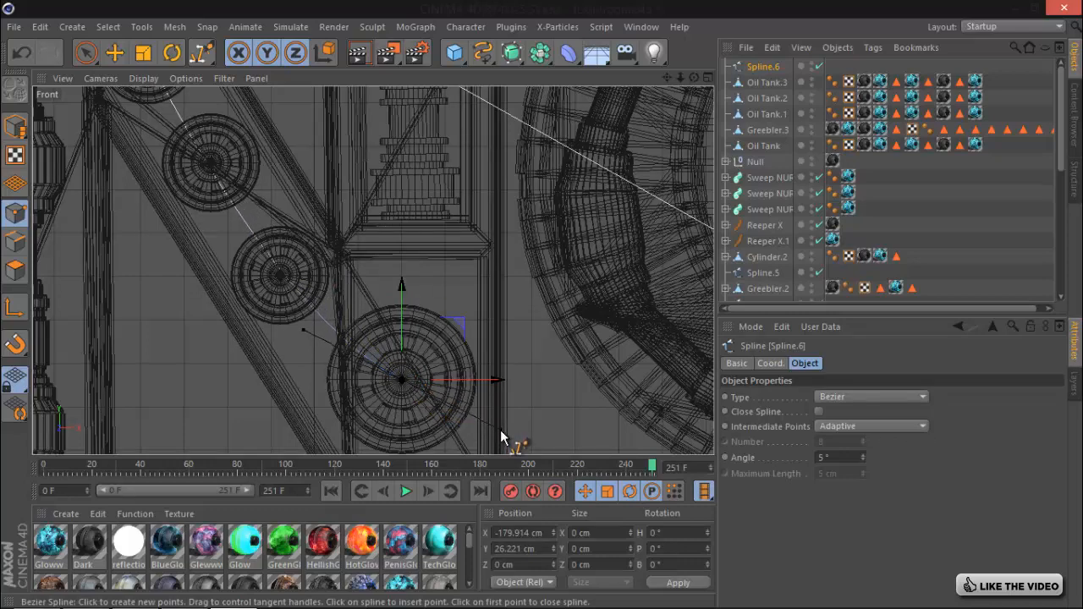
# - In the perspective view, move the whole spline forward to about Z -8.6 cm, in front of the N
pyautogui.click(708, 75)
pyautogui.click(365, 75)
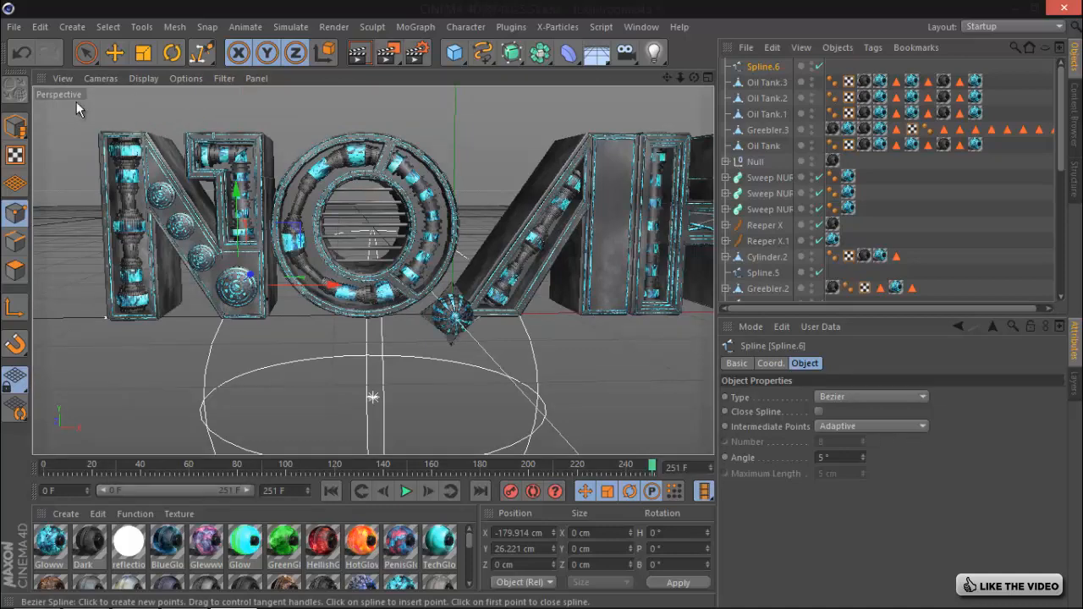
pyautogui.click(115, 53)
pyautogui.click(16, 125)
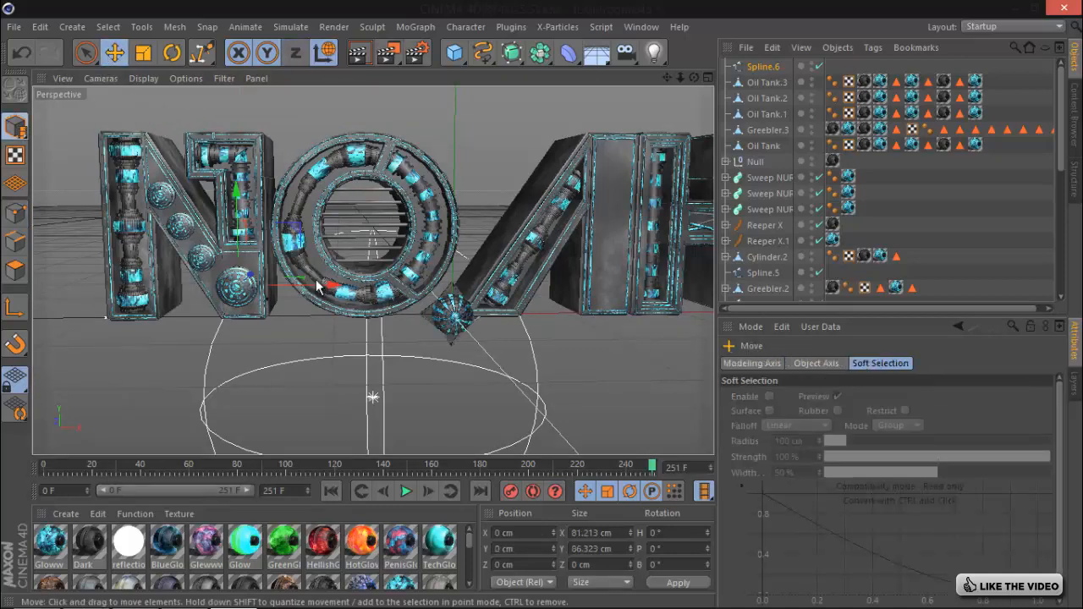
pyautogui.click(435, 300)
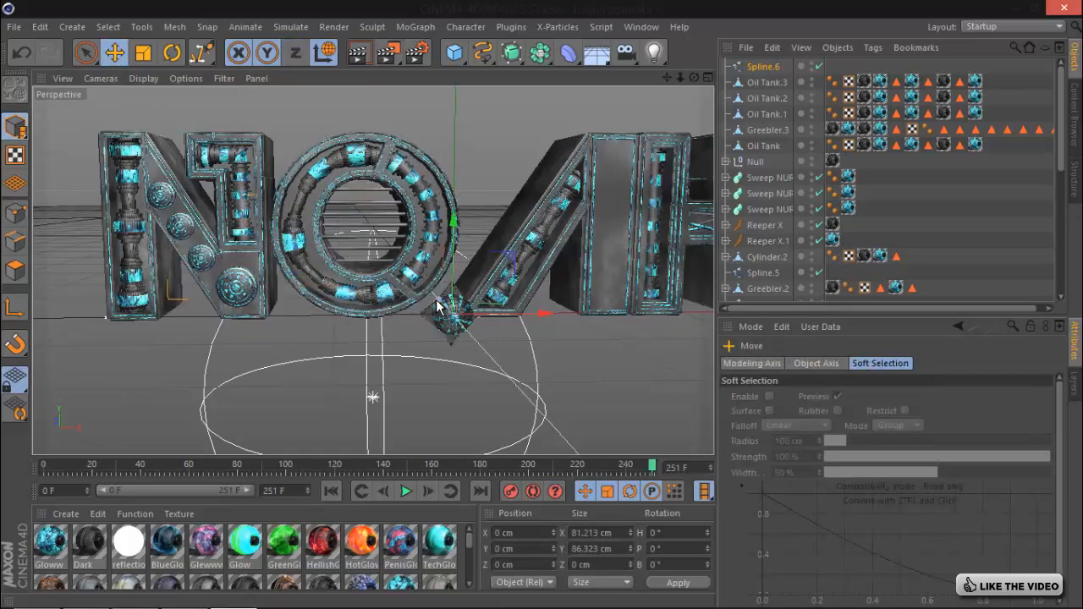
pyautogui.moveTo(436, 301); pyautogui.dragTo(439, 305)
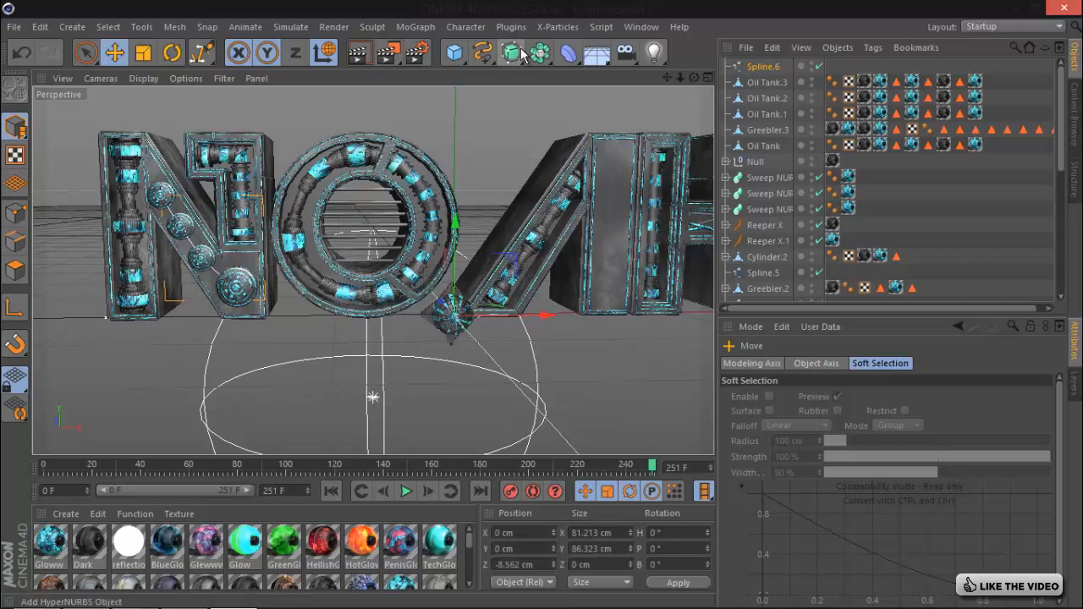
# - Add a Reeper X object and make the oil tank spline its child
pyautogui.click(503, 26)
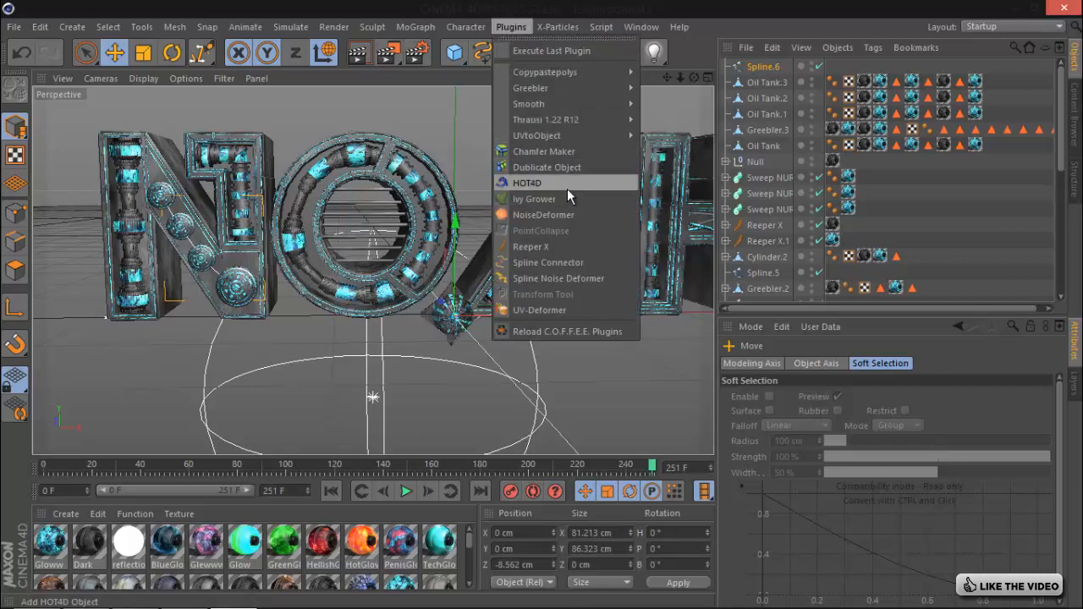
pyautogui.click(563, 246)
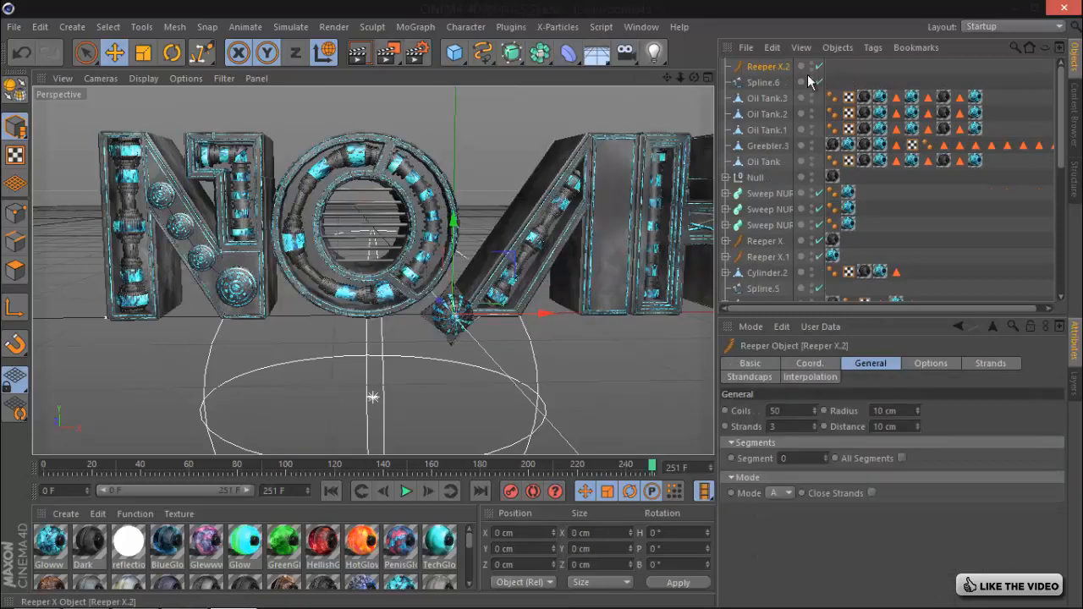
pyautogui.moveTo(766, 69); pyautogui.dragTo(766, 68)
pyautogui.click(766, 66)
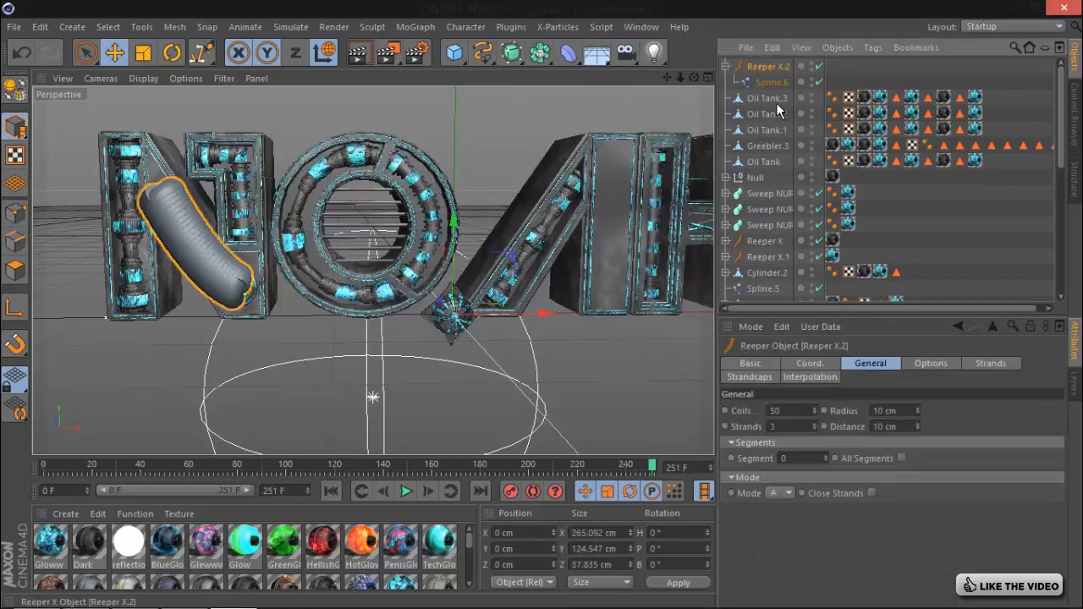
# - Set the new Reeper's coils to 3 and its radius to 1 cm
pyautogui.click(808, 408)
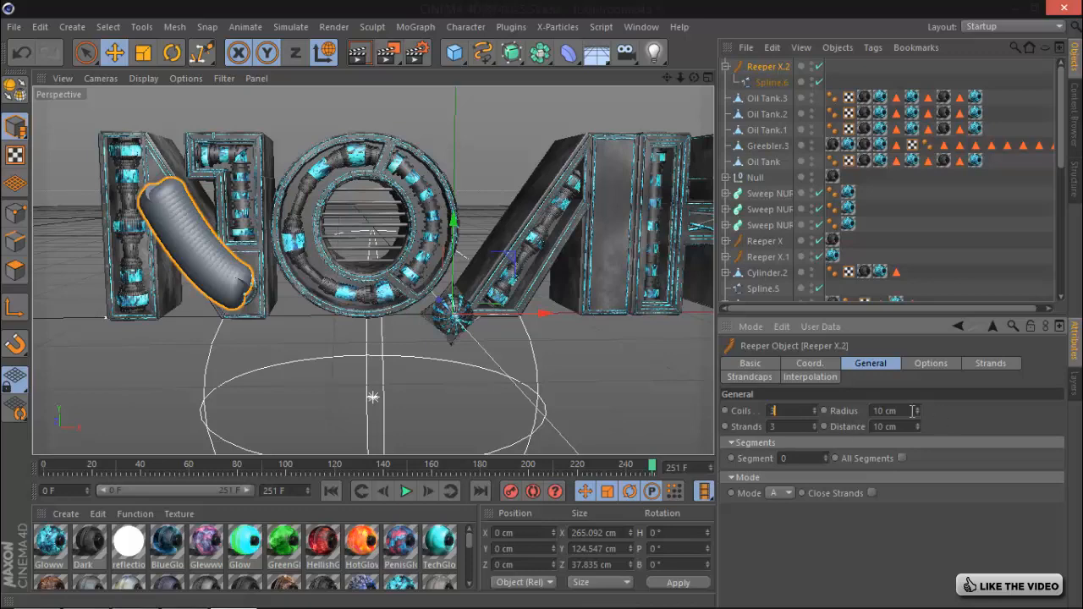
pyautogui.write('1')
pyautogui.press('Return')
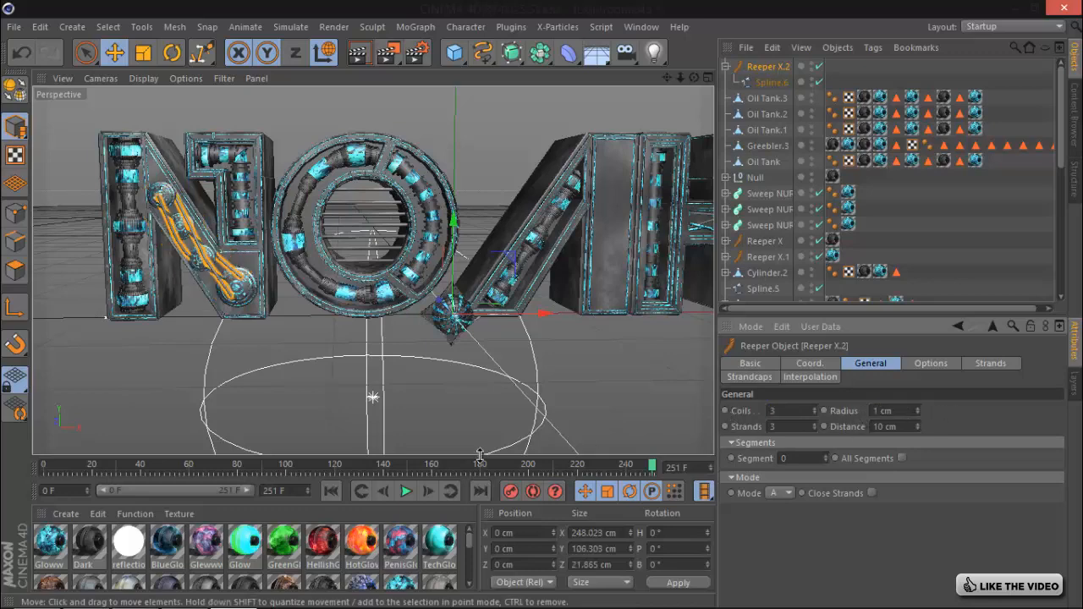
# - Apply the Gloww material to the new Reeper and set its strand distance to 5 cm
pyautogui.moveTo(82, 542); pyautogui.dragTo(840, 86)
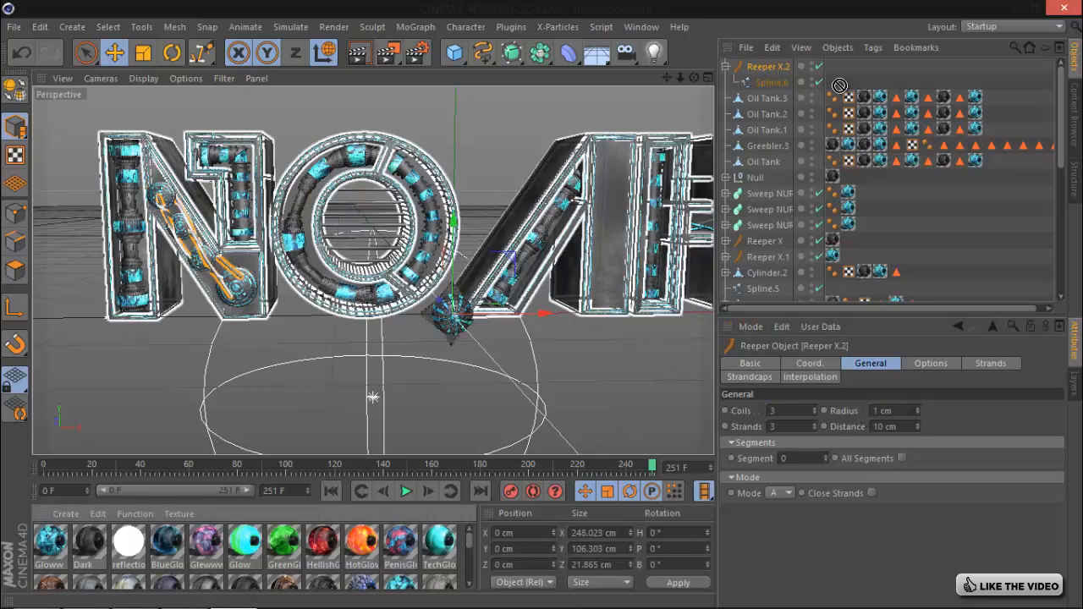
pyautogui.moveTo(766, 70); pyautogui.dragTo(766, 68)
pyautogui.click(766, 66)
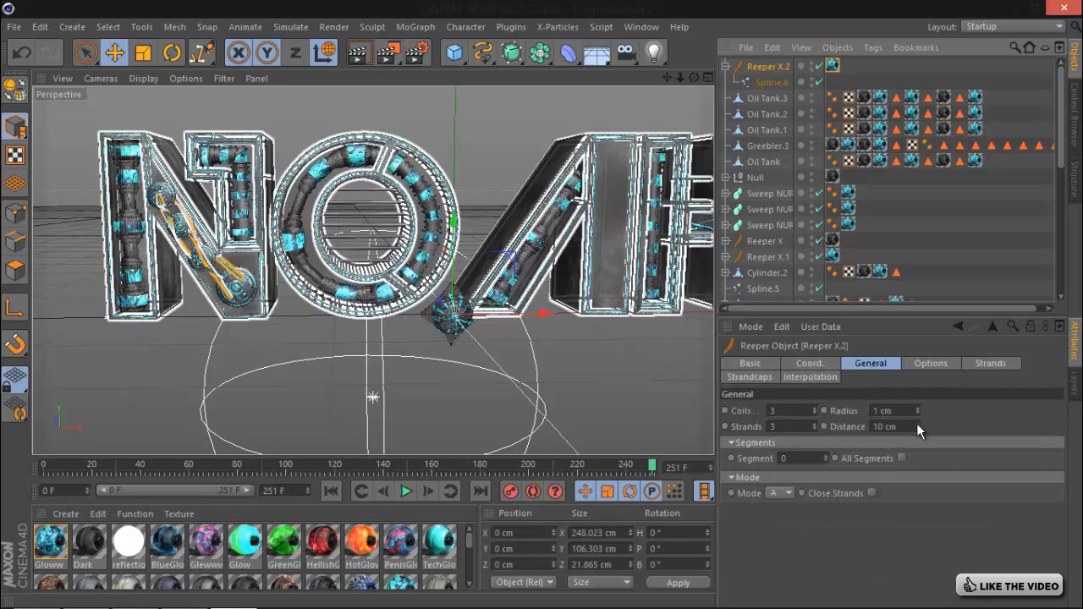
pyautogui.moveTo(917, 423); pyautogui.dragTo(917, 427)
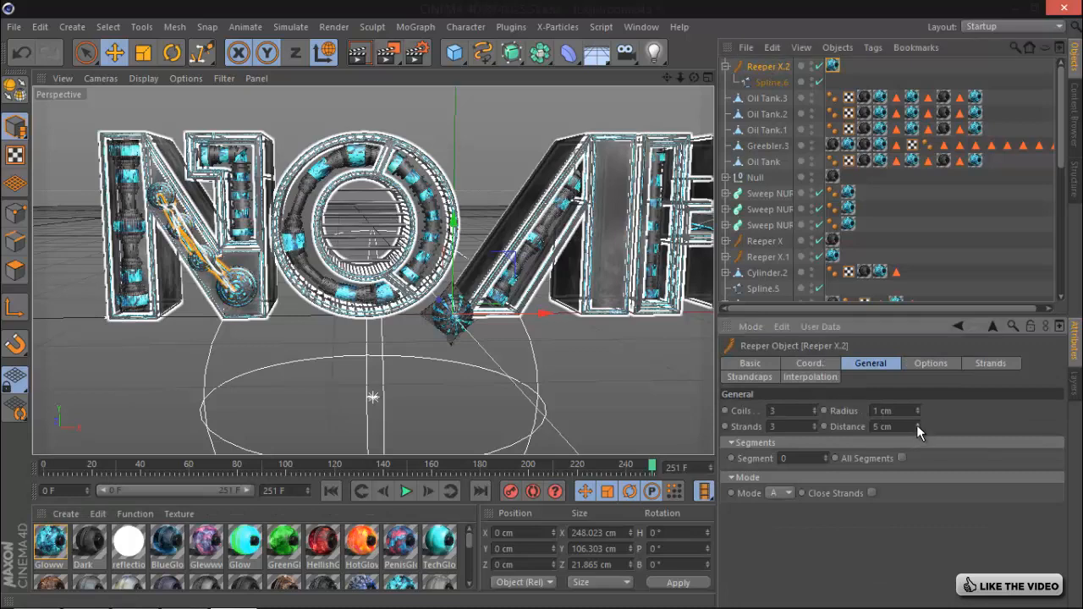
pyautogui.click(951, 244)
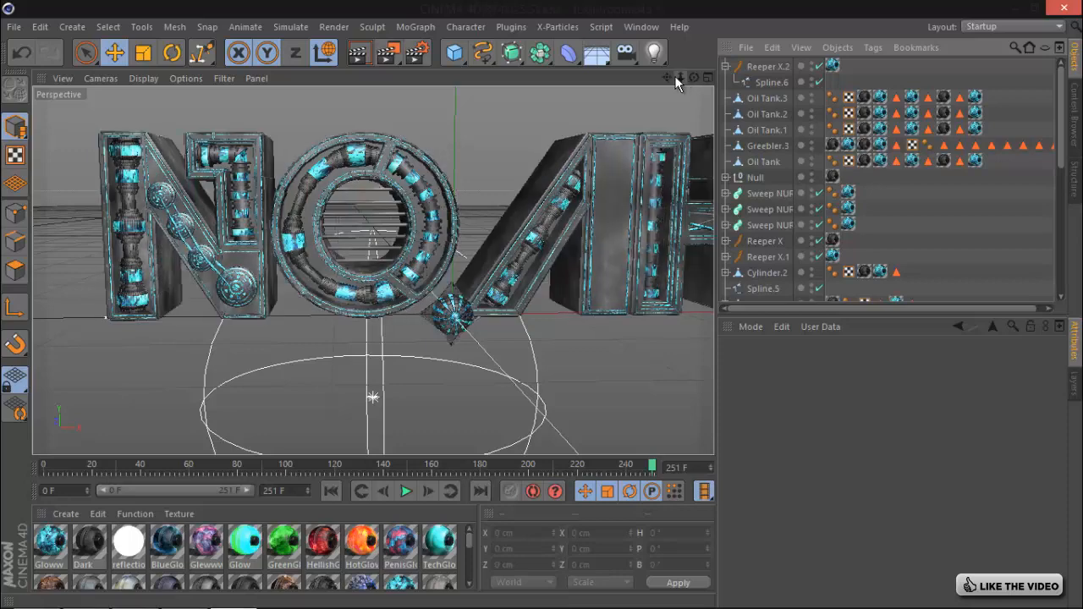
# - Move Greebler.3 onto the front of the A's upright, near its lower end, at about X 135, Y 32, Z -8 cm
pyautogui.moveTo(669, 77); pyautogui.dragTo(533, 304)
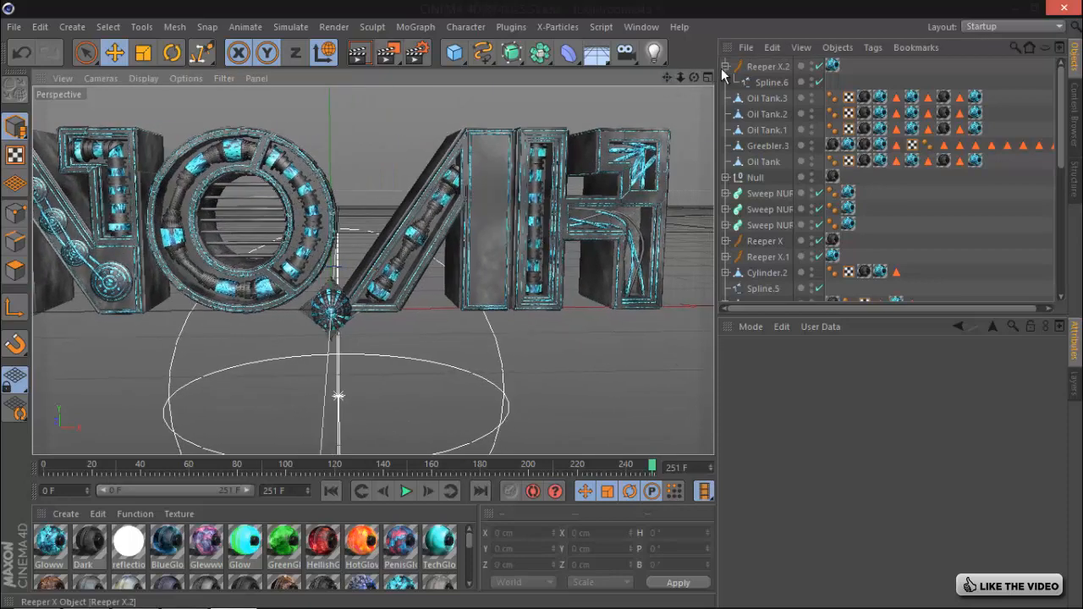
pyautogui.click(725, 67)
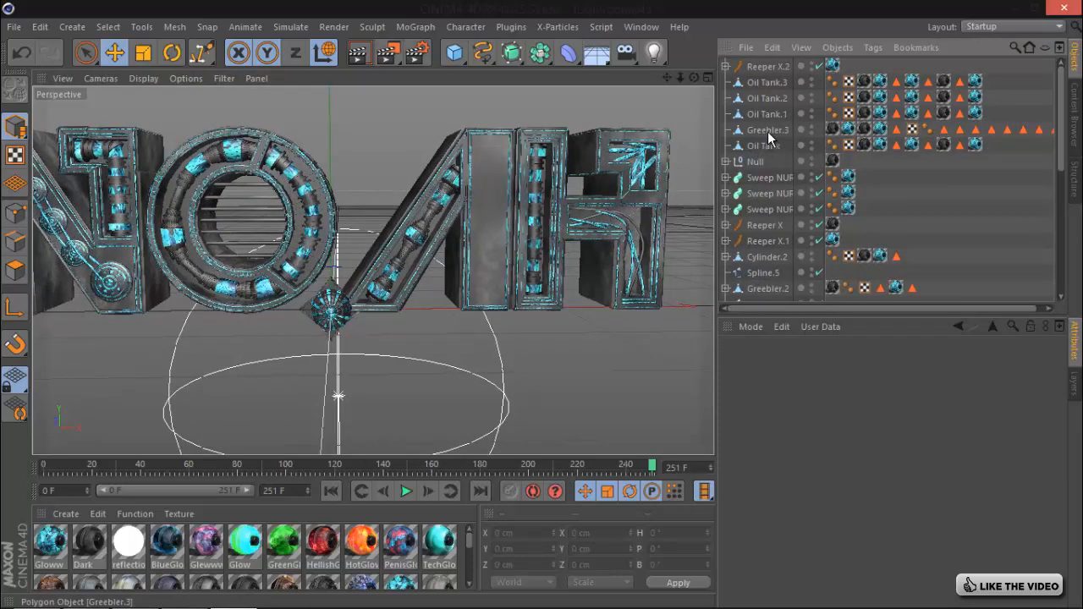
pyautogui.click(768, 132)
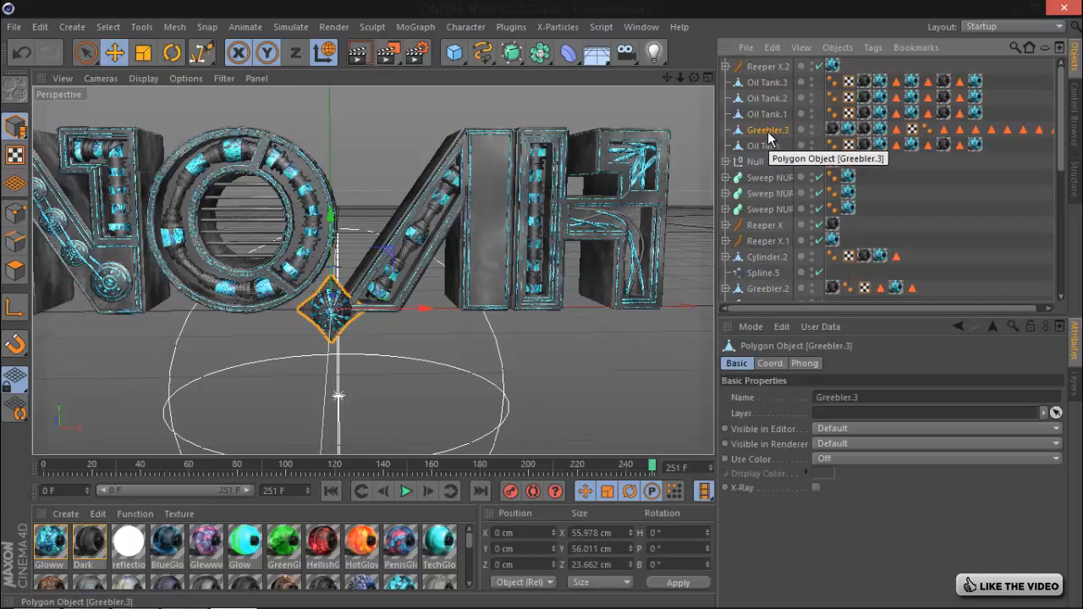
pyautogui.moveTo(427, 311); pyautogui.dragTo(580, 323)
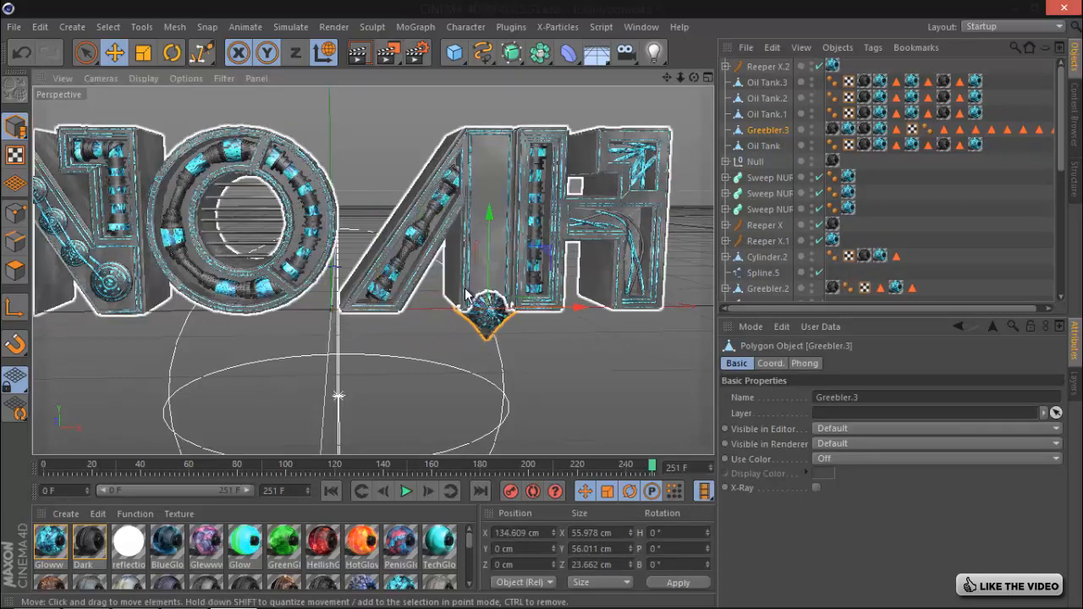
pyautogui.moveTo(465, 293); pyautogui.dragTo(472, 290)
pyautogui.moveTo(491, 224); pyautogui.dragTo(491, 185)
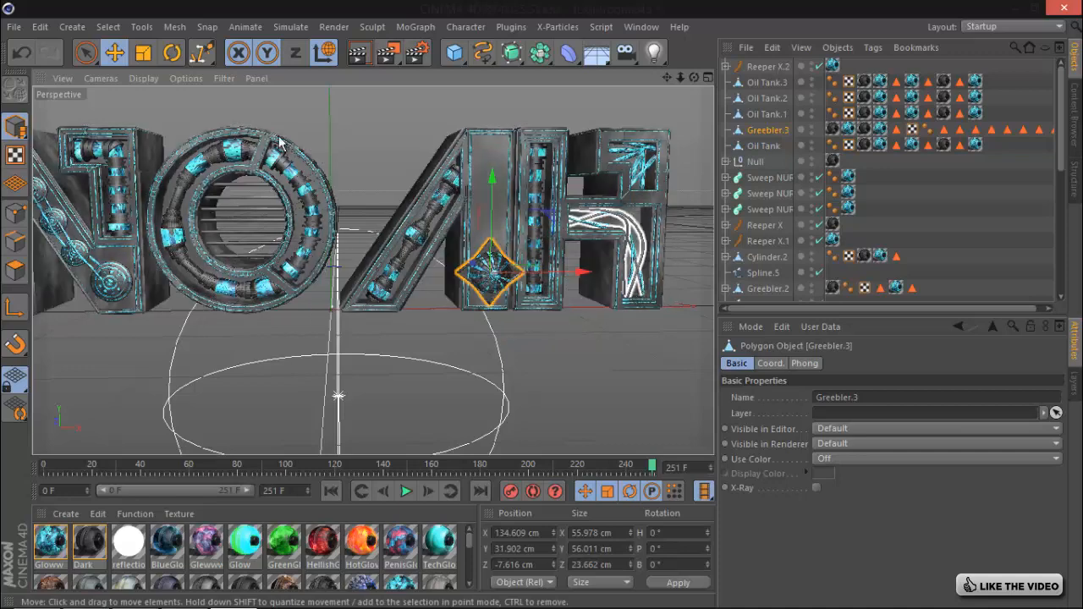
# - Duplicate the greeble, raise the copy to about Y 77 cm on the A's upright and rotate its bank to about 27°
pyautogui.click(172, 52)
pyautogui.click(116, 53)
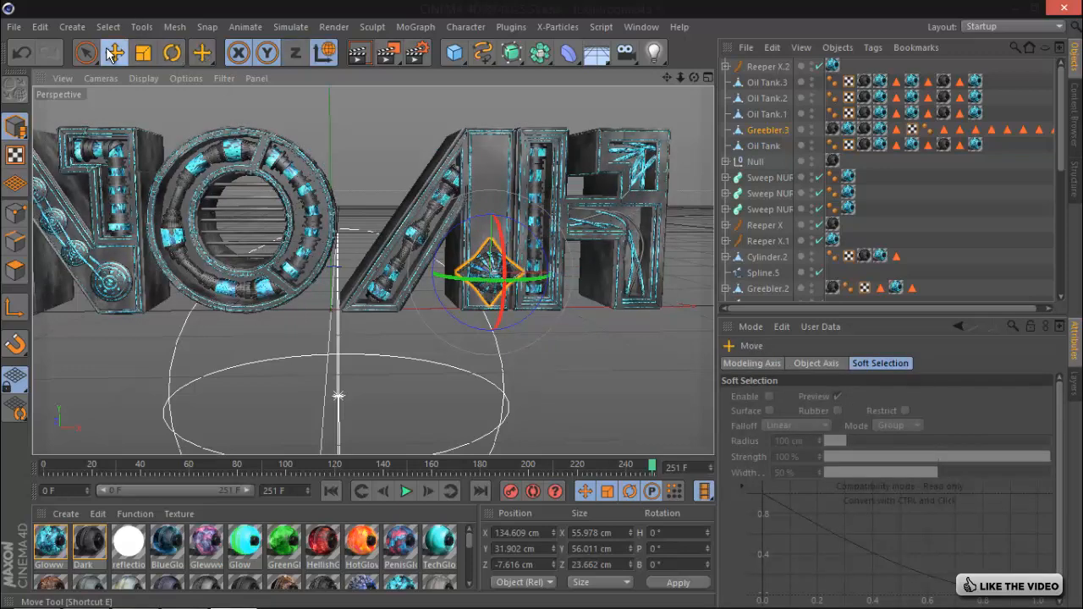
pyautogui.hotkey('ctrl', 'c')
pyautogui.hotkey('ctrl', 'v')
pyautogui.moveTo(491, 180); pyautogui.dragTo(491, 126)
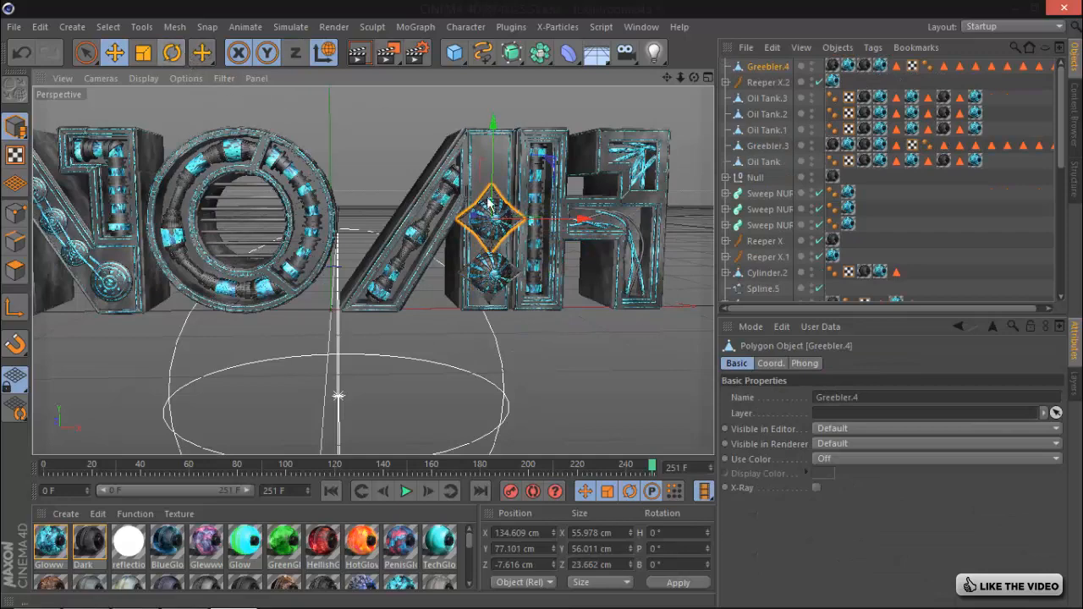
pyautogui.press('r')
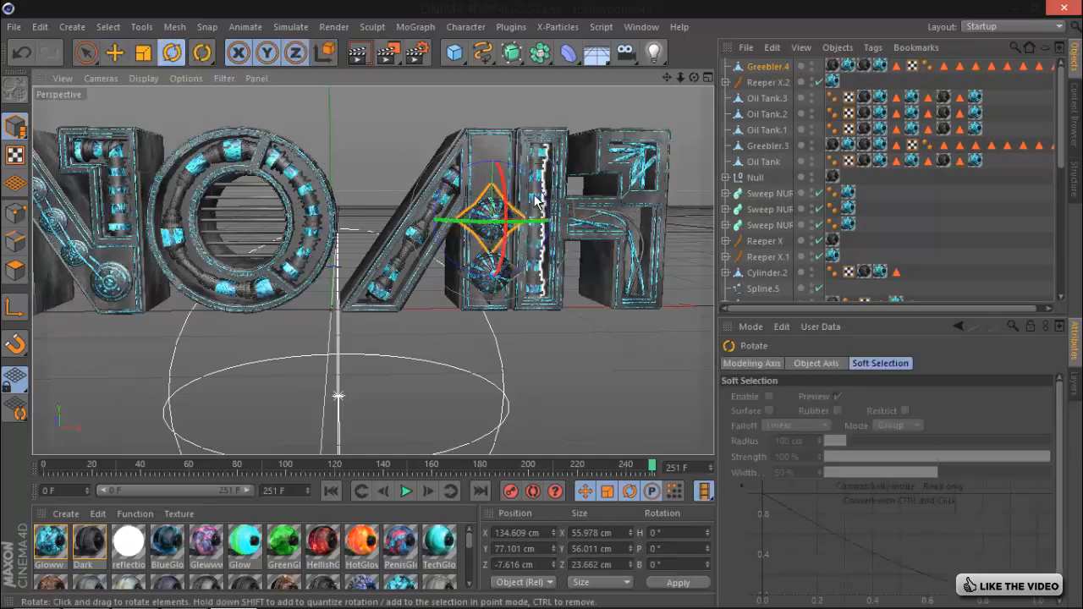
pyautogui.moveTo(549, 197); pyautogui.dragTo(569, 215)
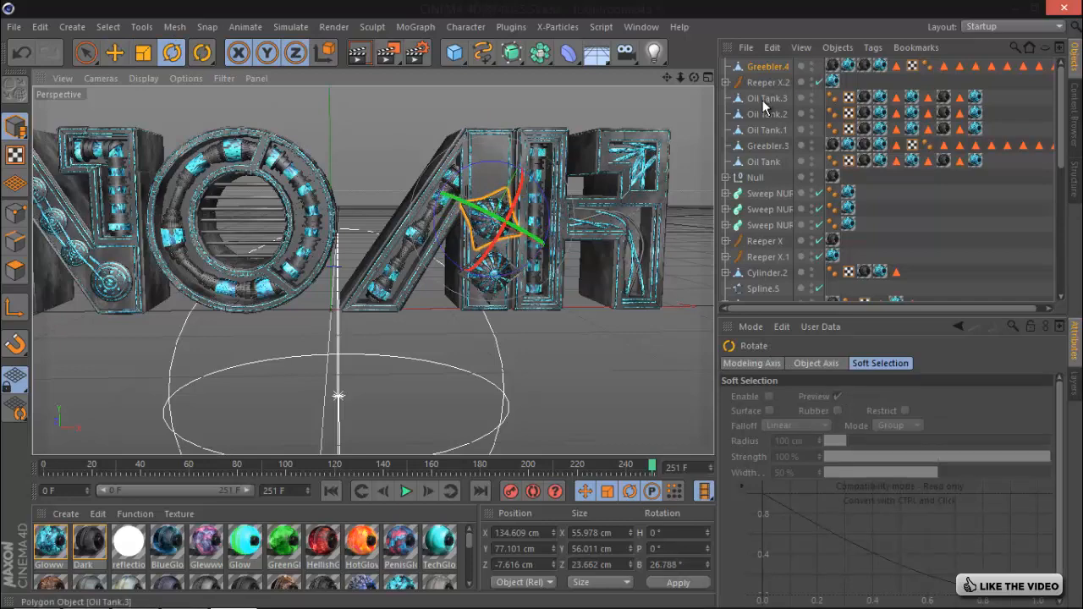
# - Duplicate Greebler.3, raise the copy to about Y 125 cm near the top of the A's upright and rotate its bank to about -31°
pyautogui.moveTo(766, 151); pyautogui.dragTo(769, 84)
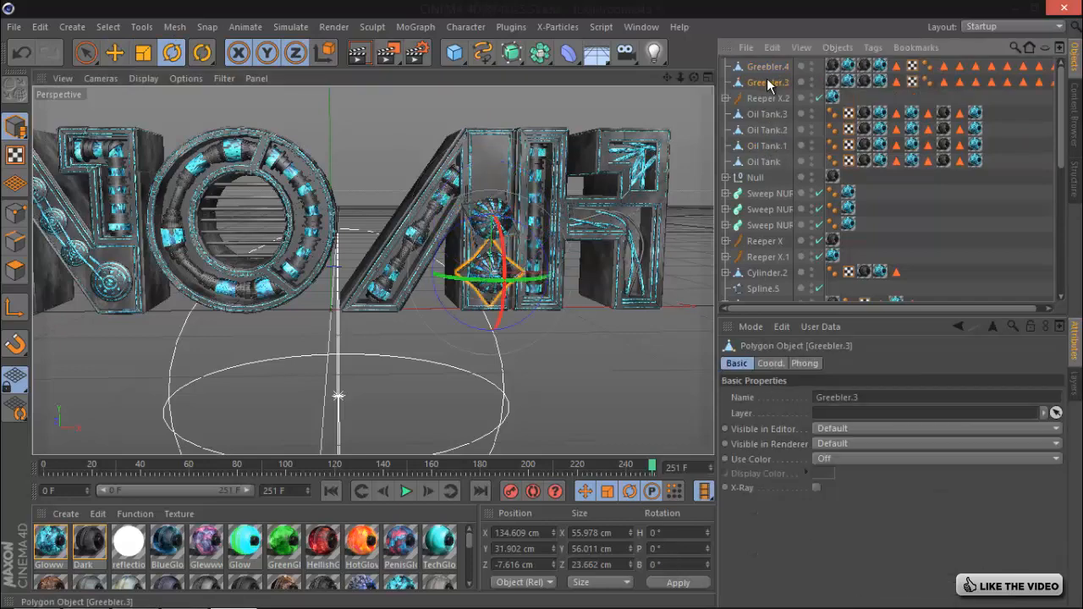
pyautogui.hotkey('ctrl', 'c')
pyautogui.hotkey('ctrl', 'v')
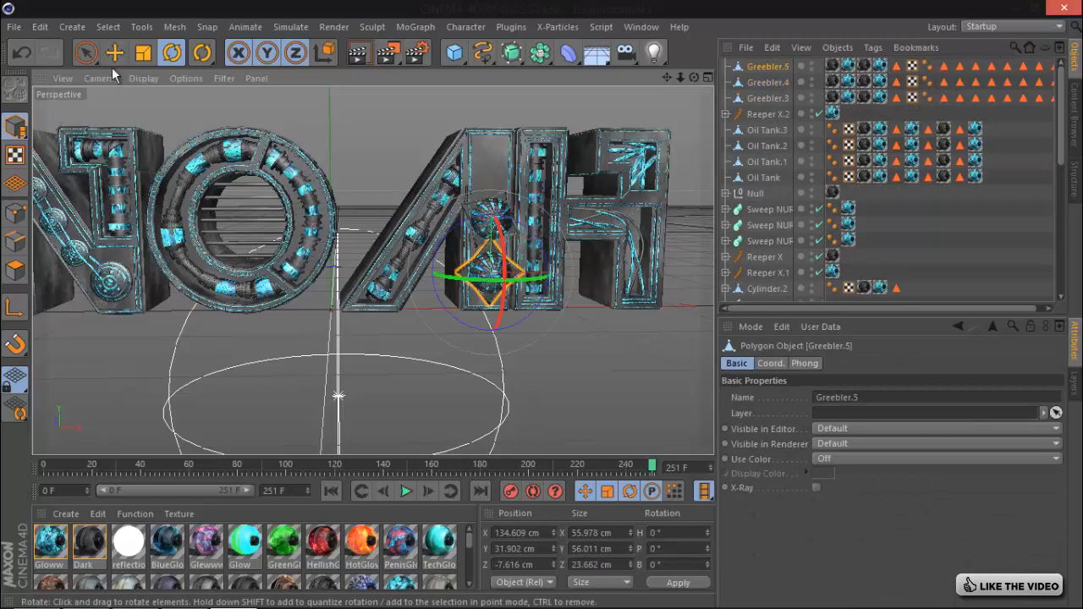
pyautogui.click(115, 53)
pyautogui.moveTo(507, 193); pyautogui.dragTo(546, 310)
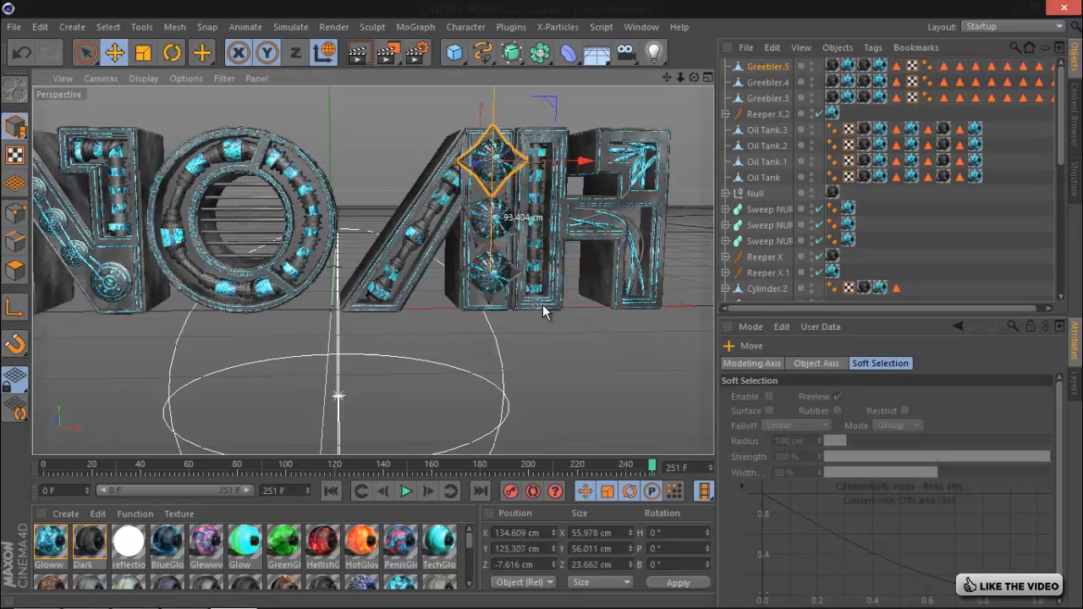
pyautogui.click(172, 52)
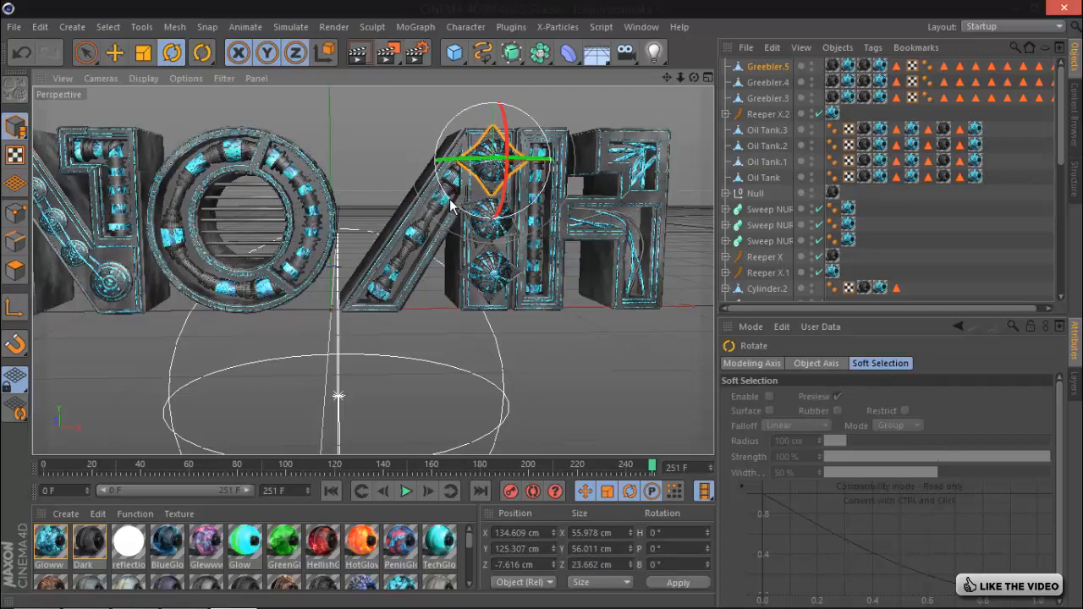
pyautogui.moveTo(451, 205); pyautogui.dragTo(476, 223)
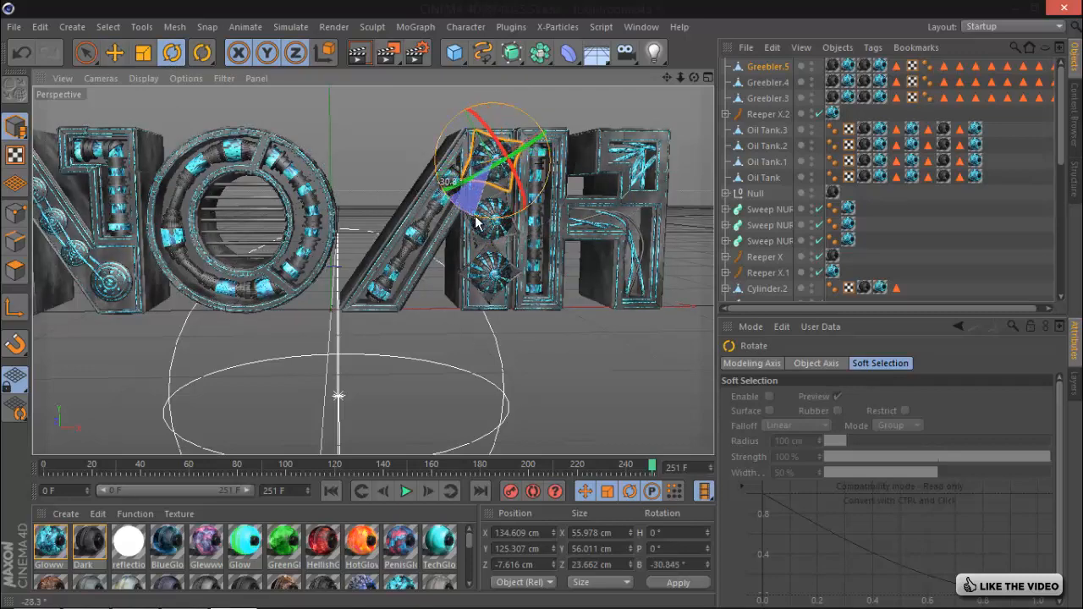
pyautogui.click(948, 209)
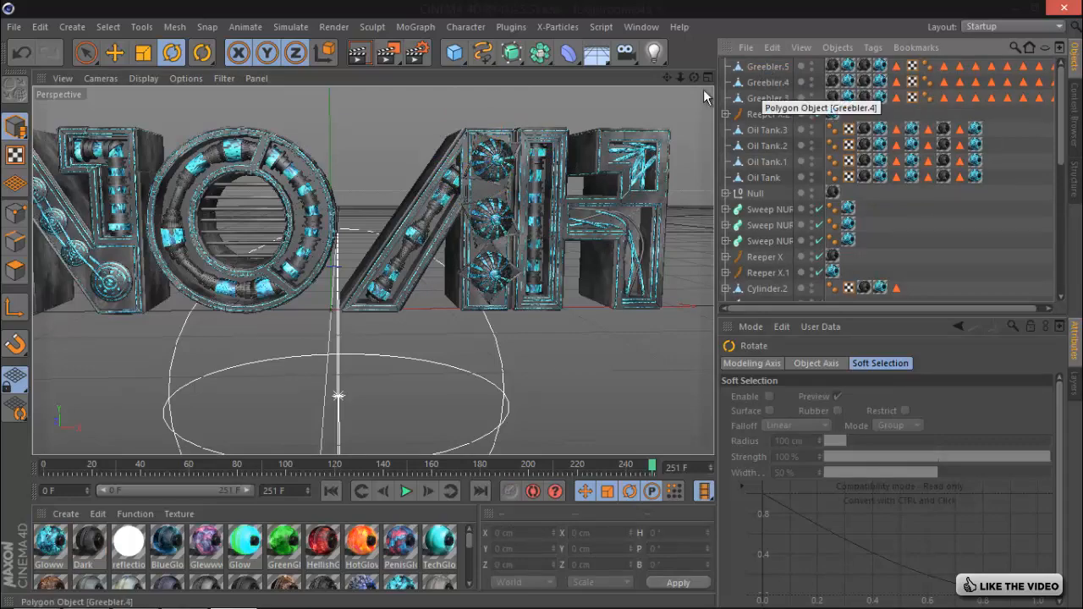
# - Try to scale the three greebles on the A's upright together along their depth, and undo the change
pyautogui.moveTo(695, 78); pyautogui.dragTo(544, 306)
pyautogui.click(768, 66)
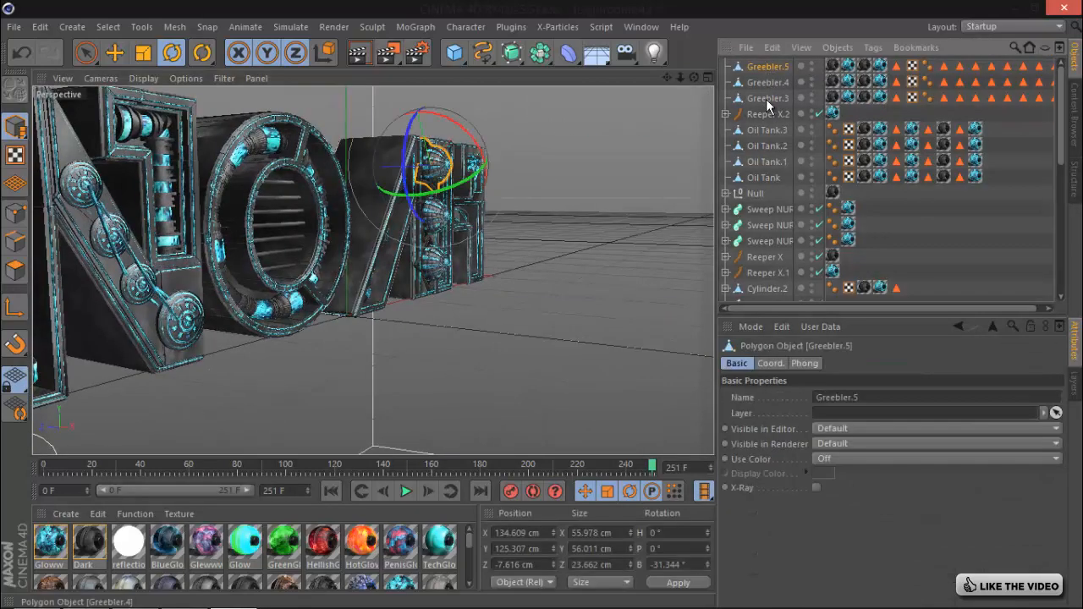
pyautogui.keyDown('shift'); pyautogui.click(768, 98); pyautogui.keyUp('shift')
pyautogui.click(143, 53)
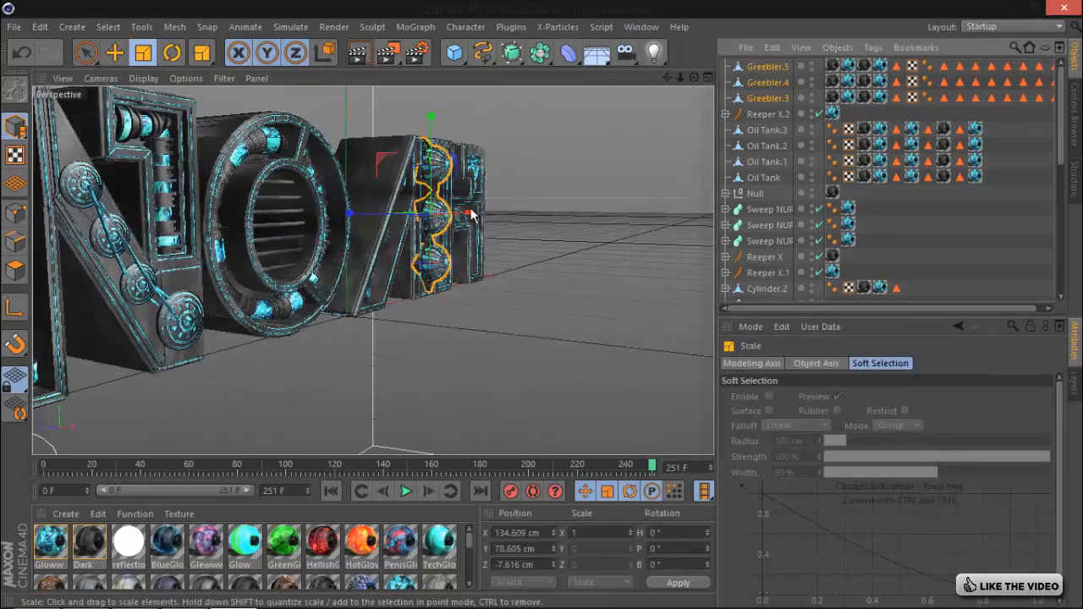
pyautogui.moveTo(360, 213); pyautogui.dragTo(363, 213)
pyautogui.hotkey('ctrl', 'z')
# - Flatten the A's three greebles individually along Z, the lowest to about 16 cm deep and the top one to about 12.6 cm
pyautogui.click(761, 98)
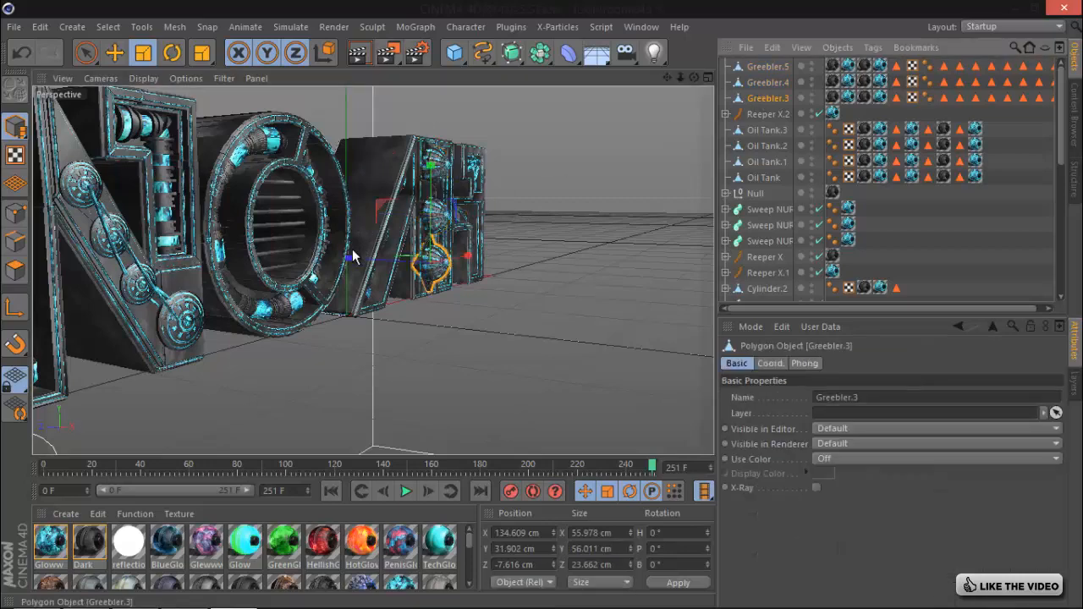
pyautogui.moveTo(353, 259); pyautogui.dragTo(376, 267)
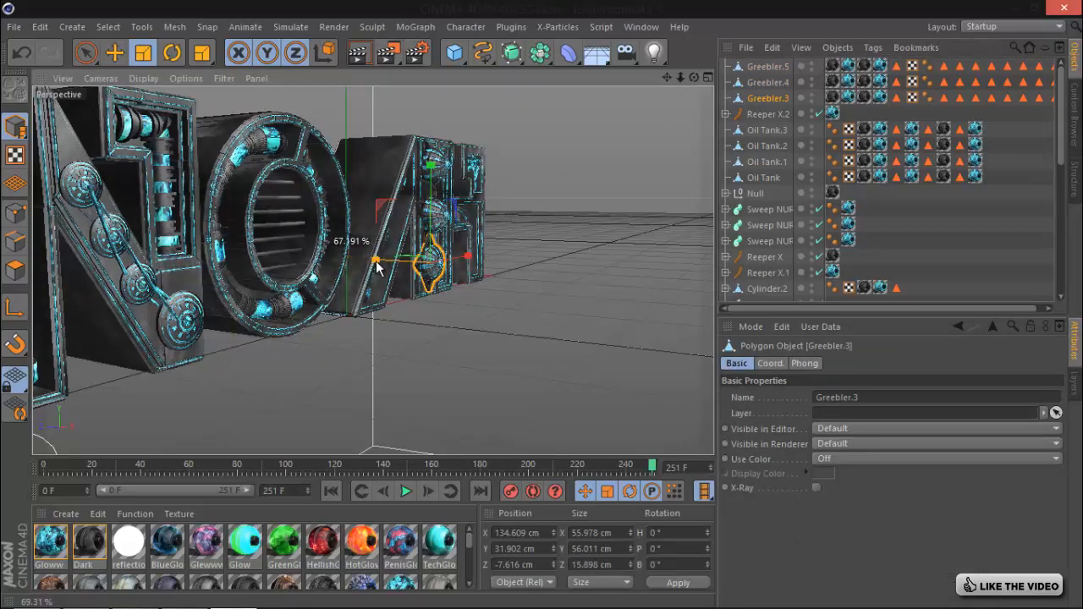
pyautogui.click(787, 84)
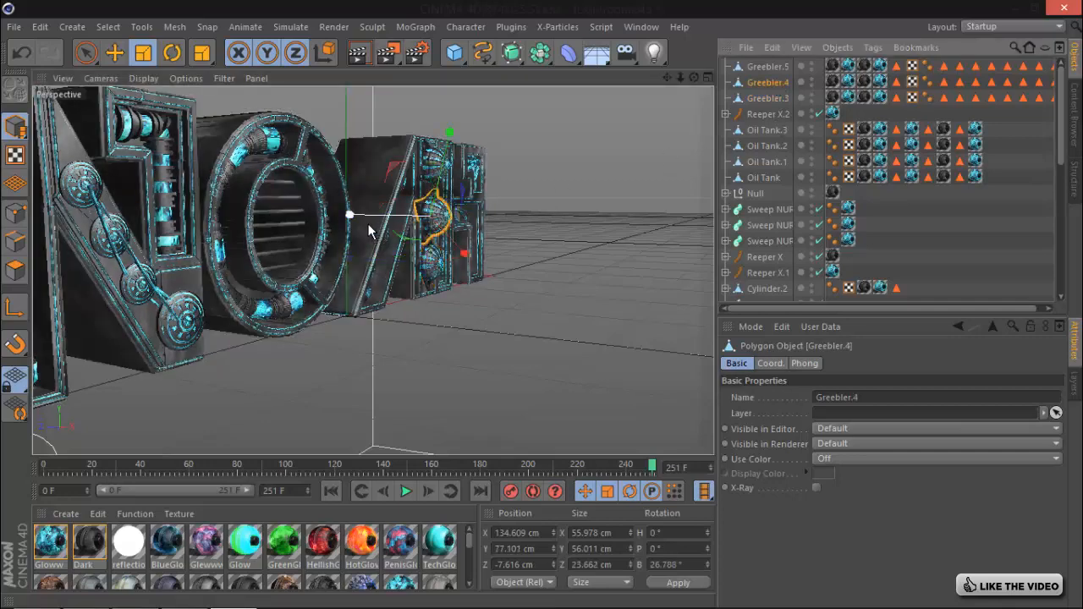
pyautogui.moveTo(351, 214); pyautogui.dragTo(385, 222)
pyautogui.click(771, 67)
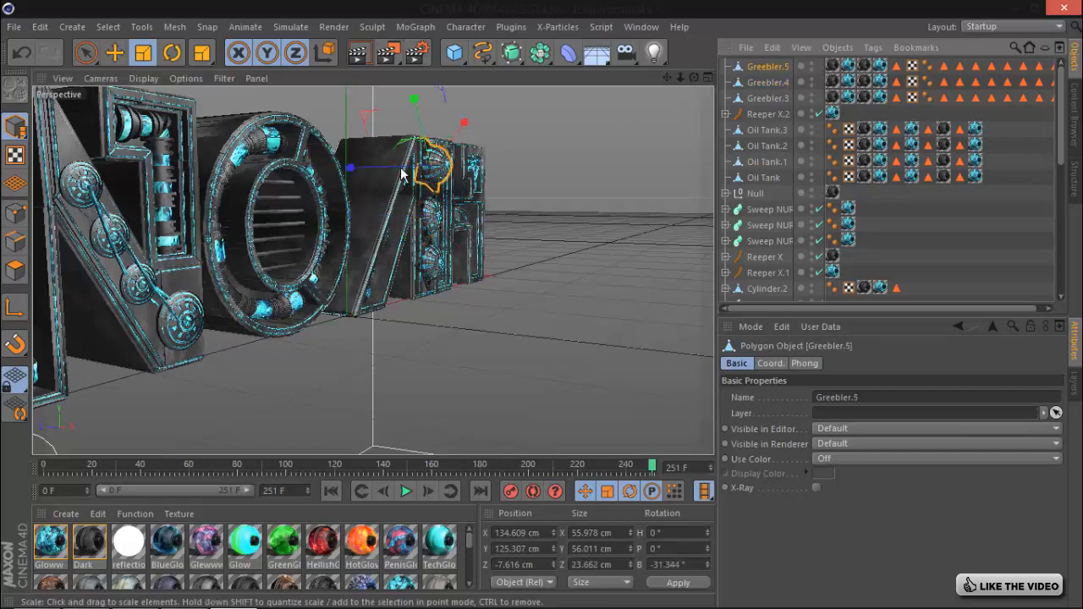
pyautogui.moveTo(354, 170); pyautogui.dragTo(378, 176)
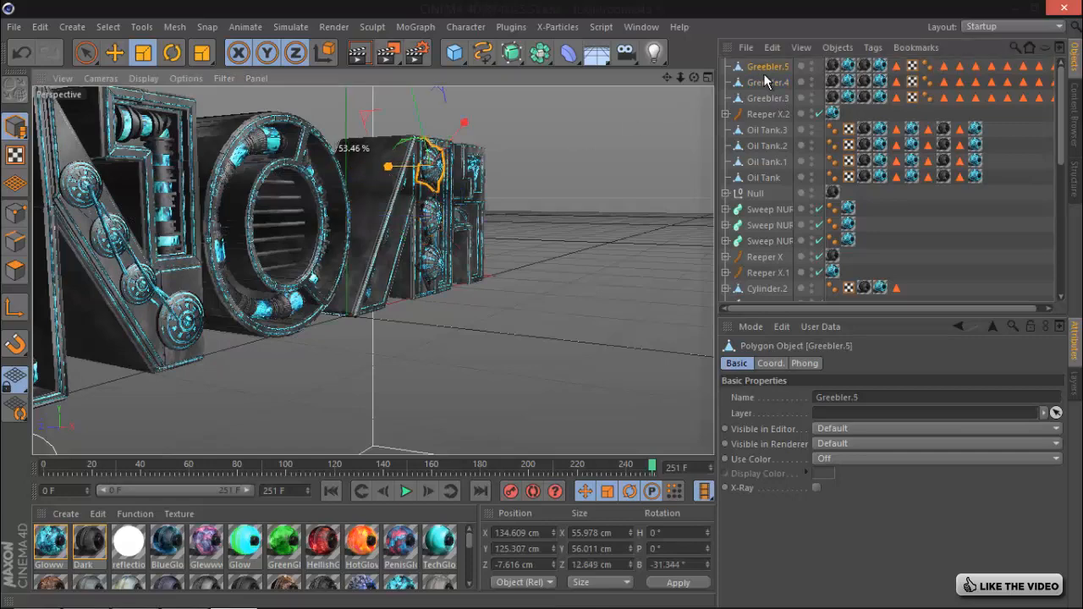
# - Group all objects from Greebler.5 through the NOAH null into one null and name it Text
pyautogui.moveTo(694, 77); pyautogui.dragTo(504, 317)
pyautogui.click(912, 176)
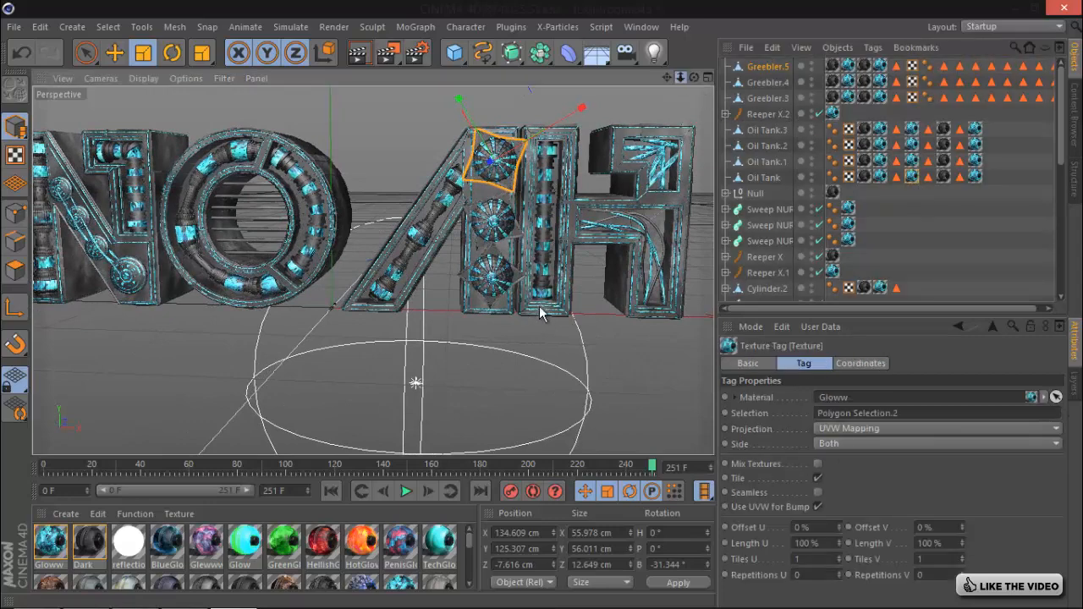
pyautogui.moveTo(677, 74); pyautogui.dragTo(627, 302)
pyautogui.click(626, 303)
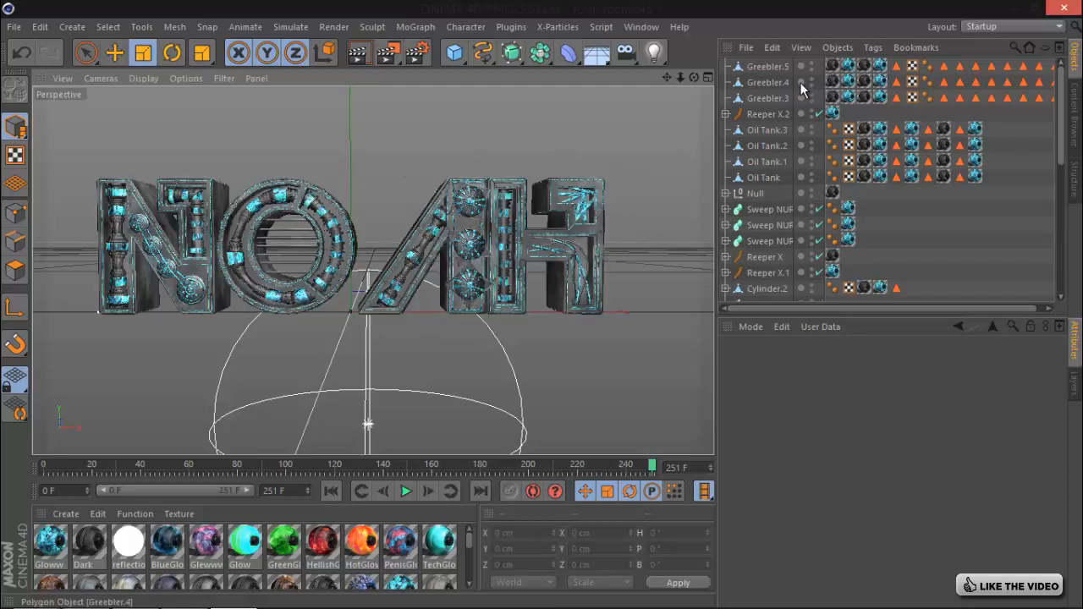
pyautogui.click(770, 68)
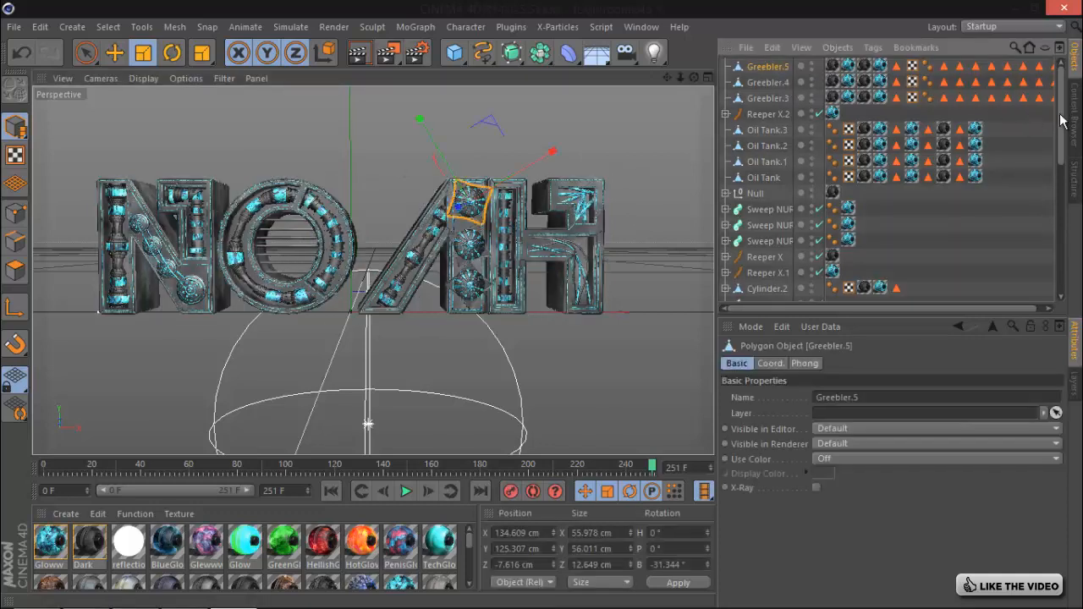
pyautogui.moveTo(1063, 121); pyautogui.dragTo(1071, 259)
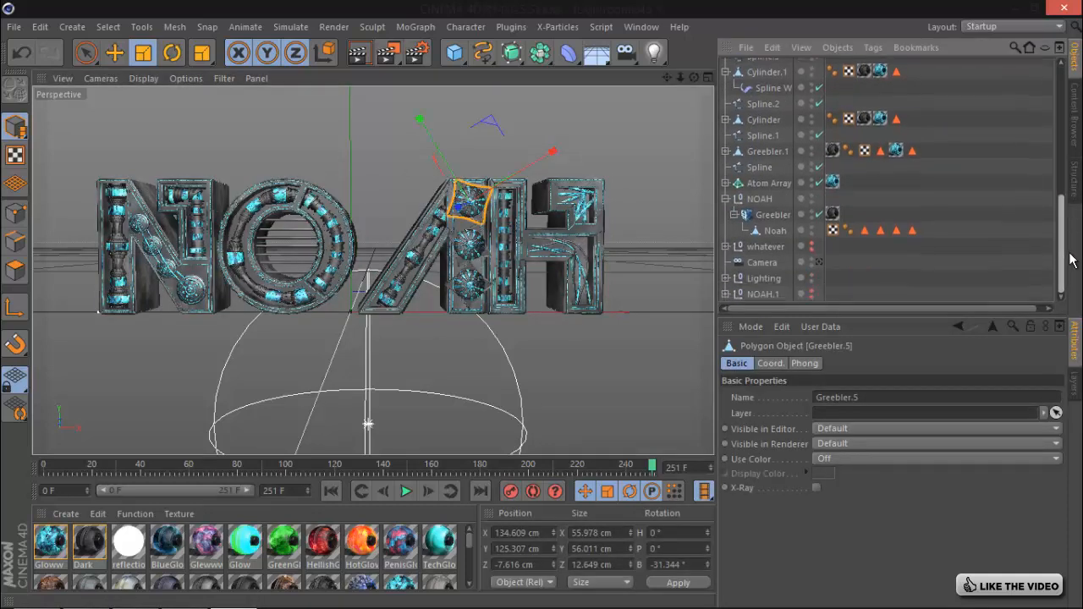
pyautogui.keyDown('shift'); pyautogui.click(759, 205); pyautogui.keyUp('shift')
pyautogui.rightClick(768, 202)
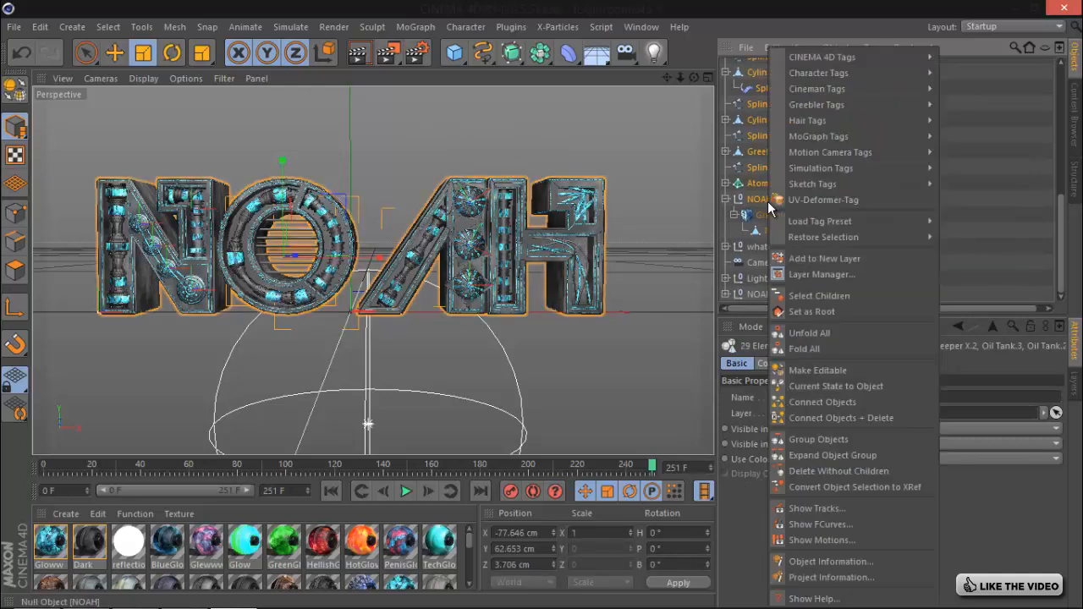
pyautogui.click(822, 432)
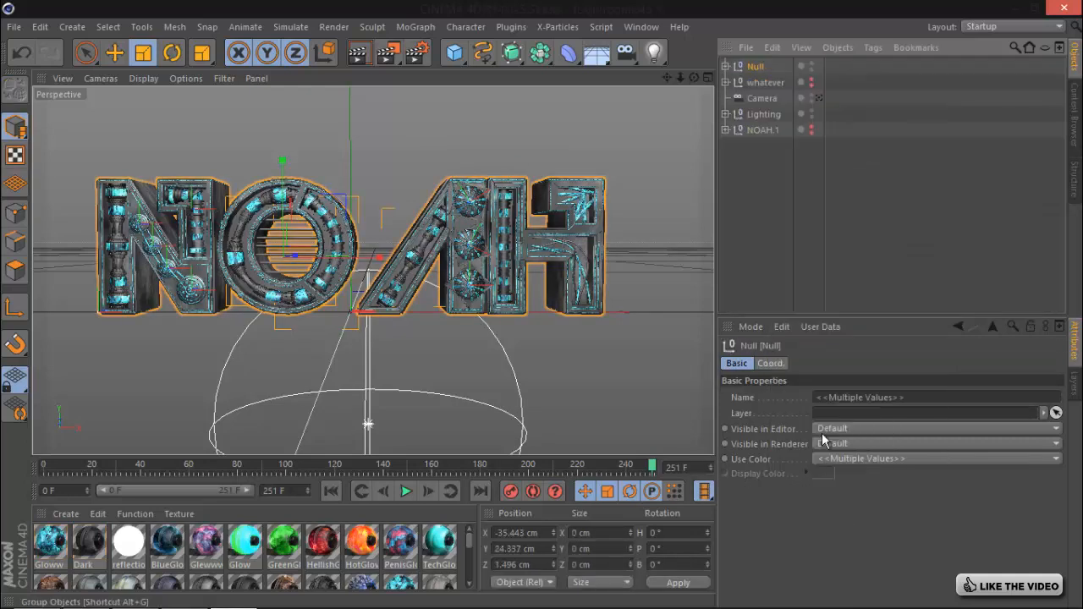
pyautogui.doubleClick(757, 66)
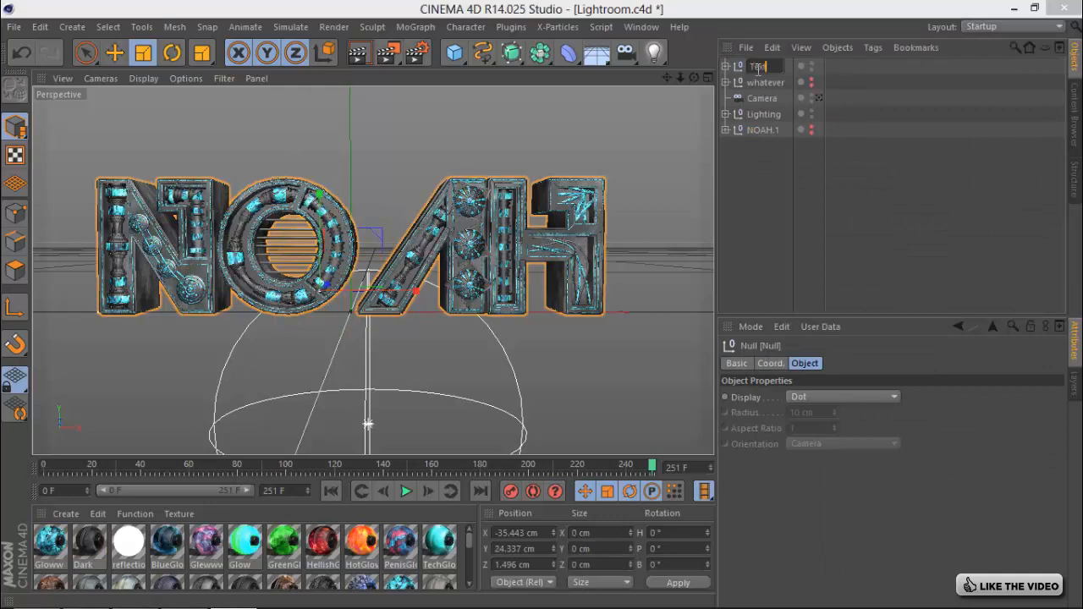
pyautogui.write('Text')
pyautogui.press('Return')
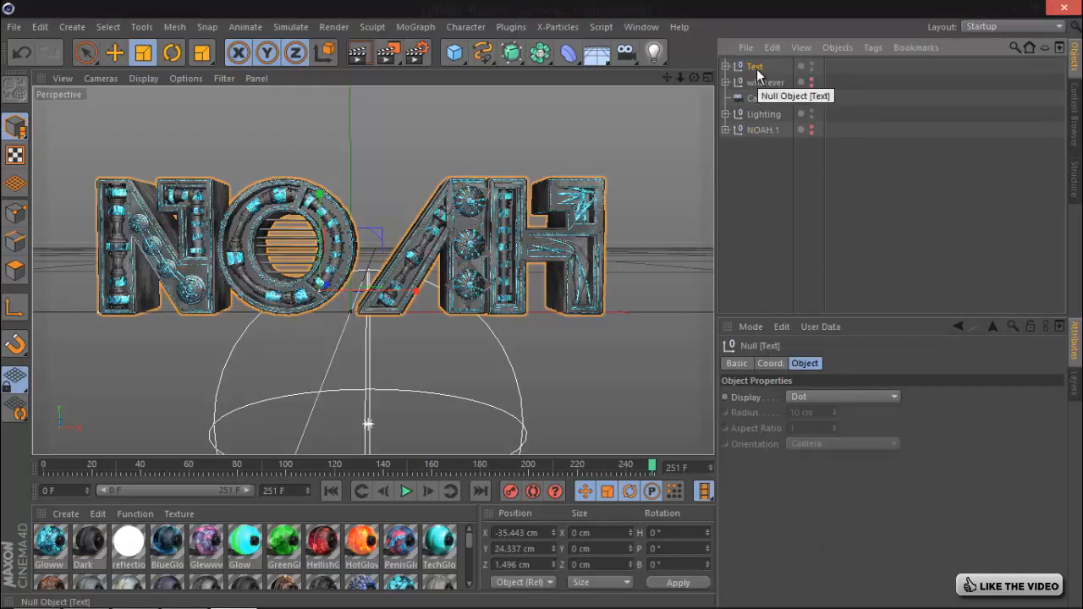
pyautogui.click(812, 73)
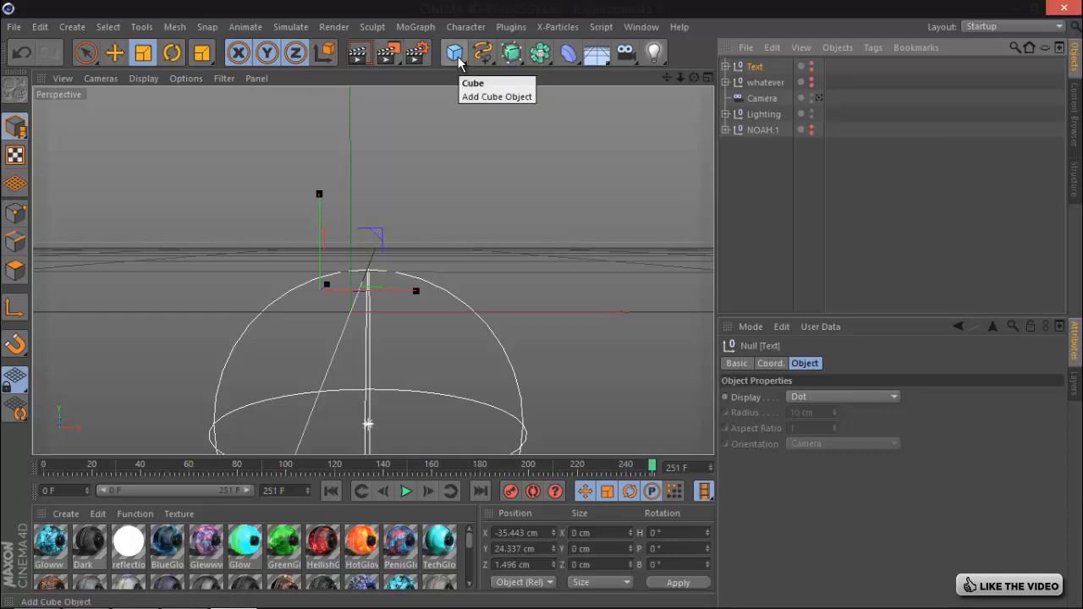
pyautogui.click(812, 66)
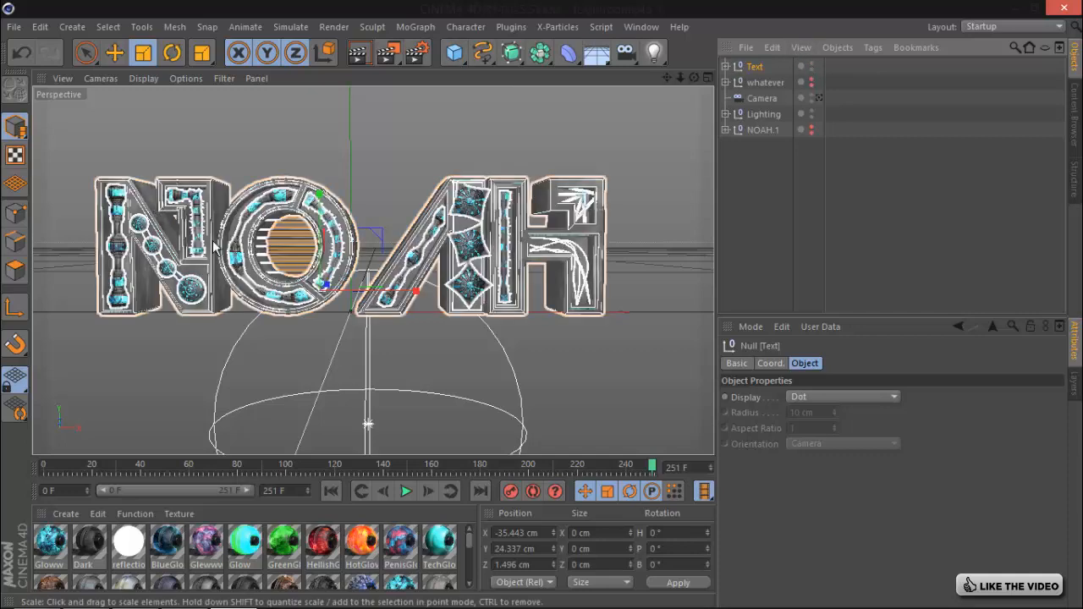
pyautogui.click(726, 66)
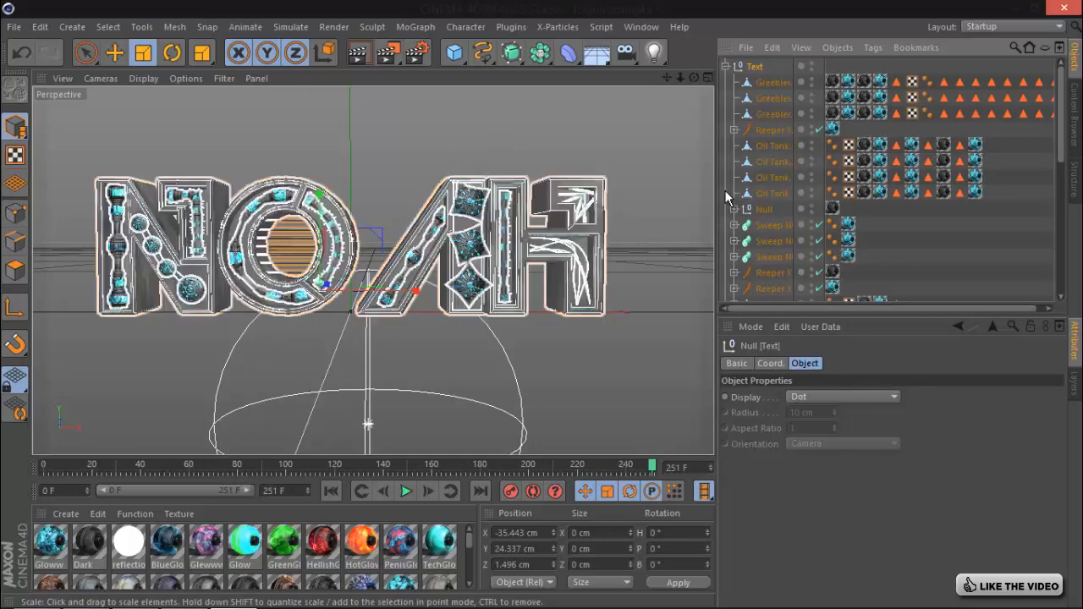
pyautogui.click(196, 218)
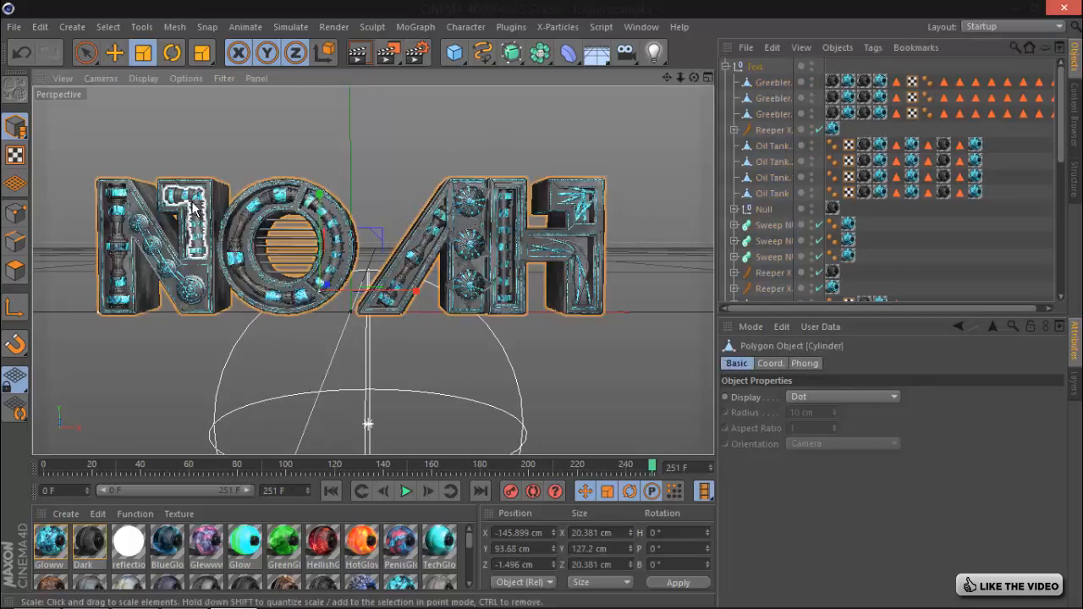
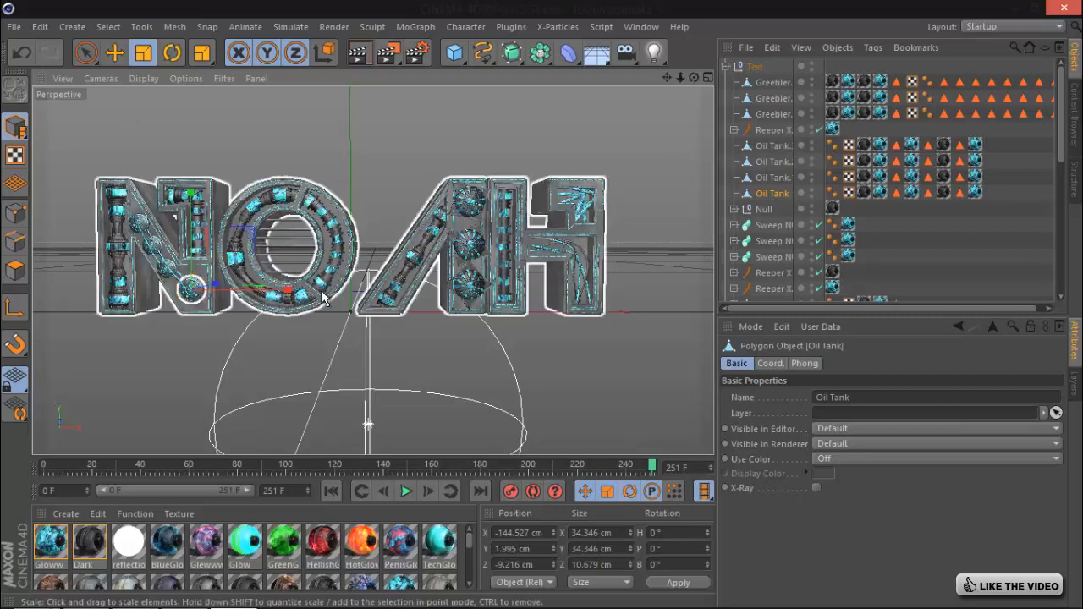
pyautogui.click(726, 68)
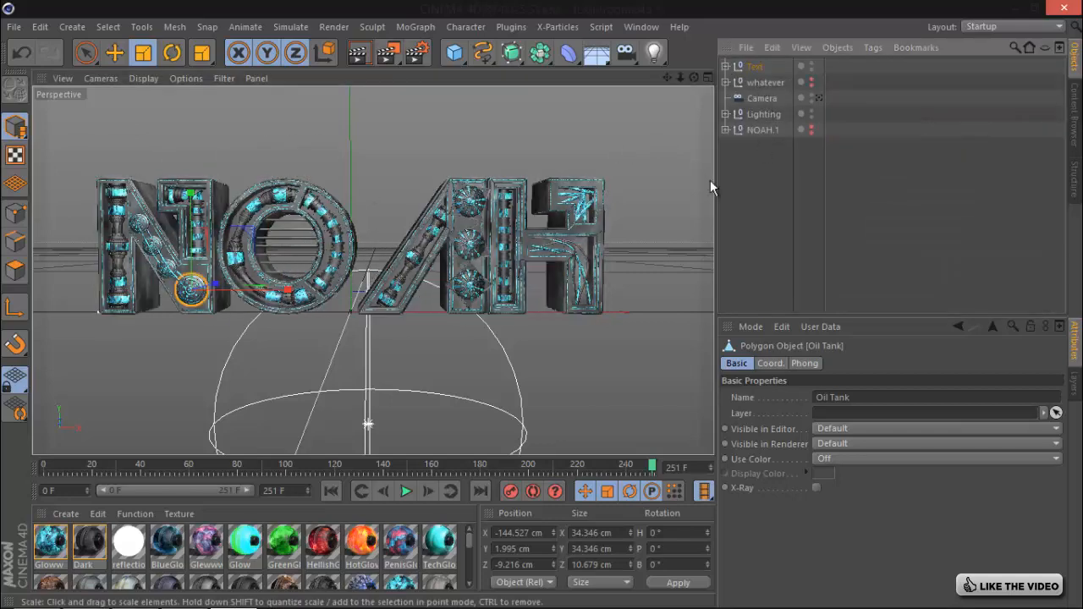
# - Add a Tube primitive and set its orientation to +Z
pyautogui.click(455, 52)
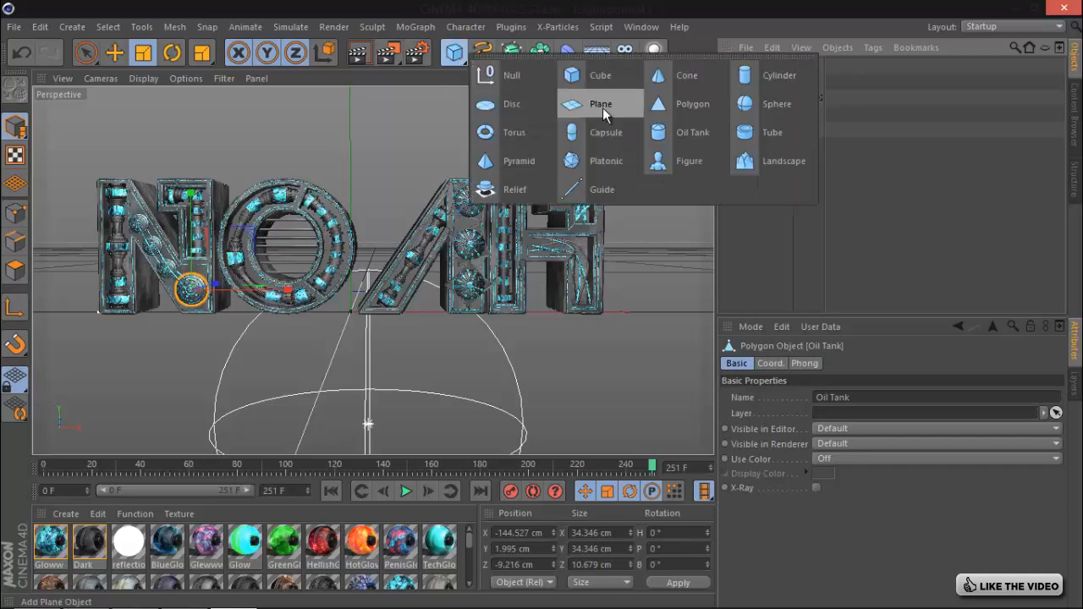
pyautogui.click(756, 134)
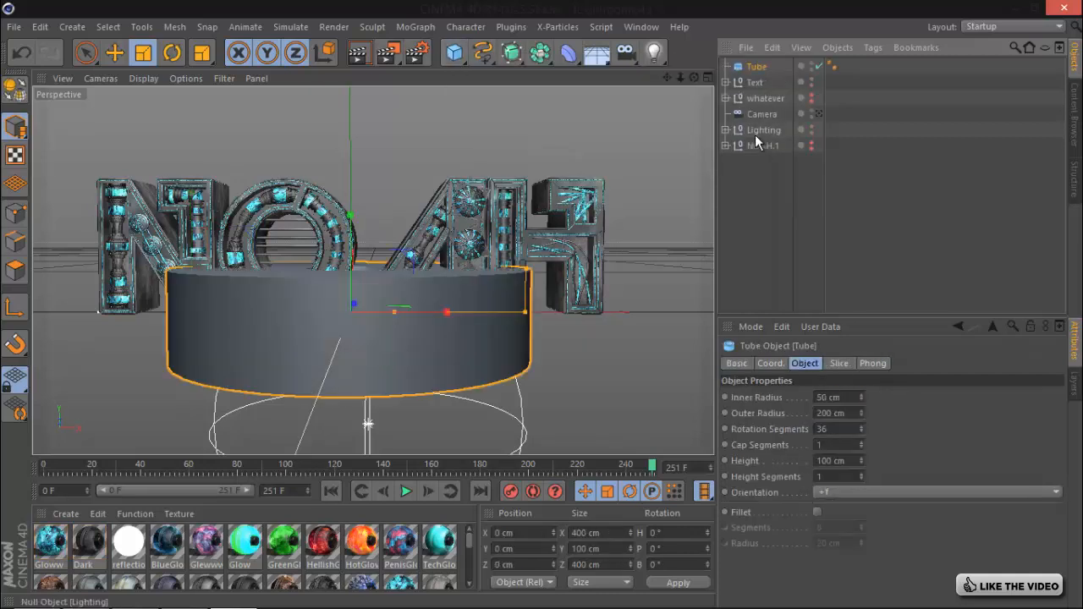
pyautogui.click(855, 493)
pyautogui.click(853, 509)
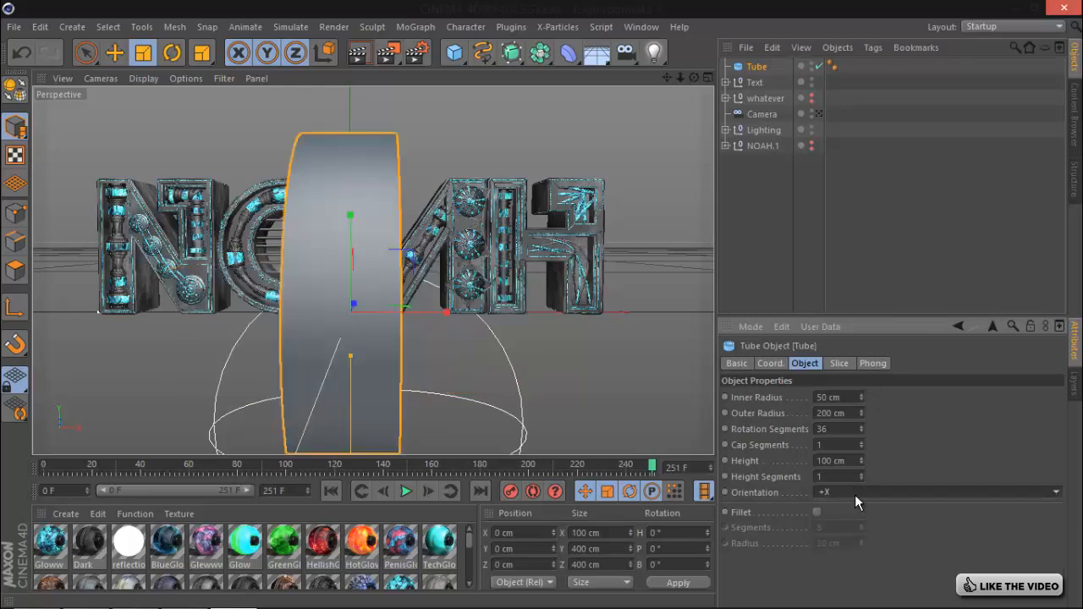
pyautogui.click(867, 496)
pyautogui.click(857, 569)
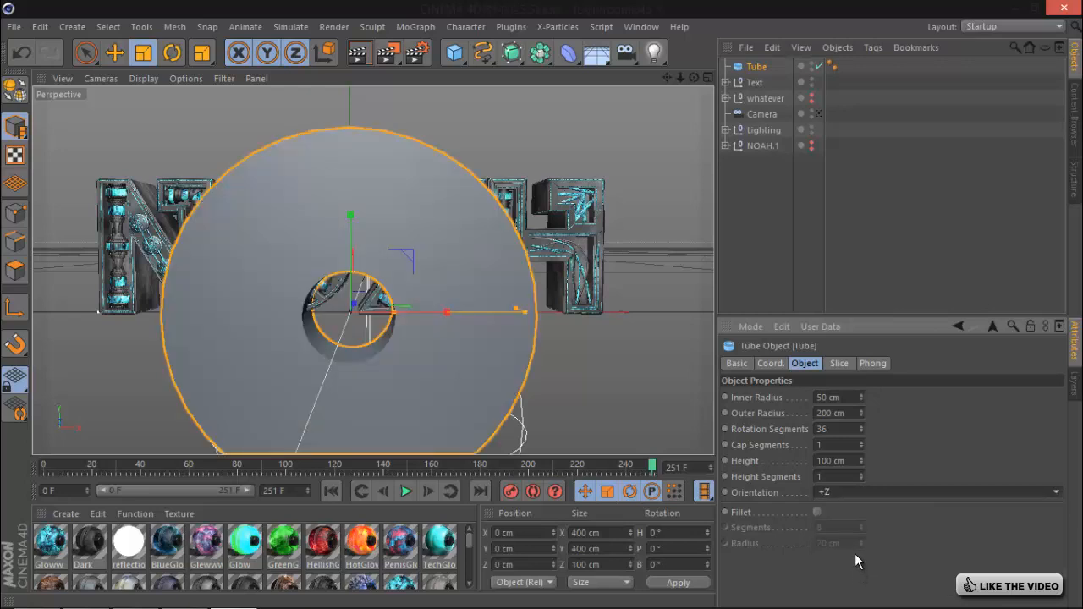
# - Set the tube's inner radius to 234 cm and outer radius to 290 cm, and position it at about Y 72, Z 114 cm
pyautogui.click(116, 54)
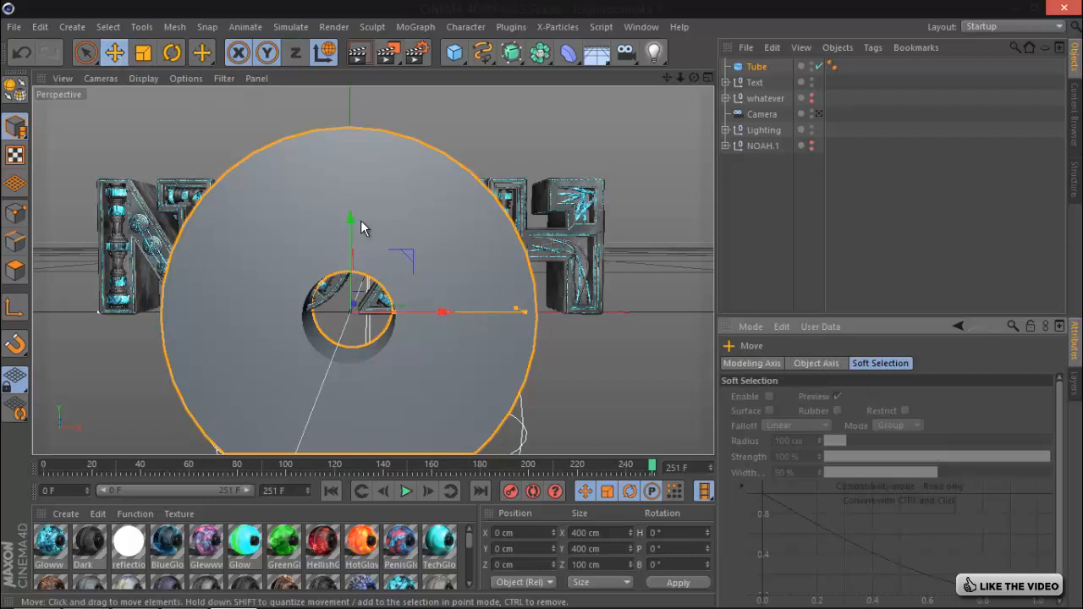
pyautogui.moveTo(359, 221); pyautogui.dragTo(354, 119)
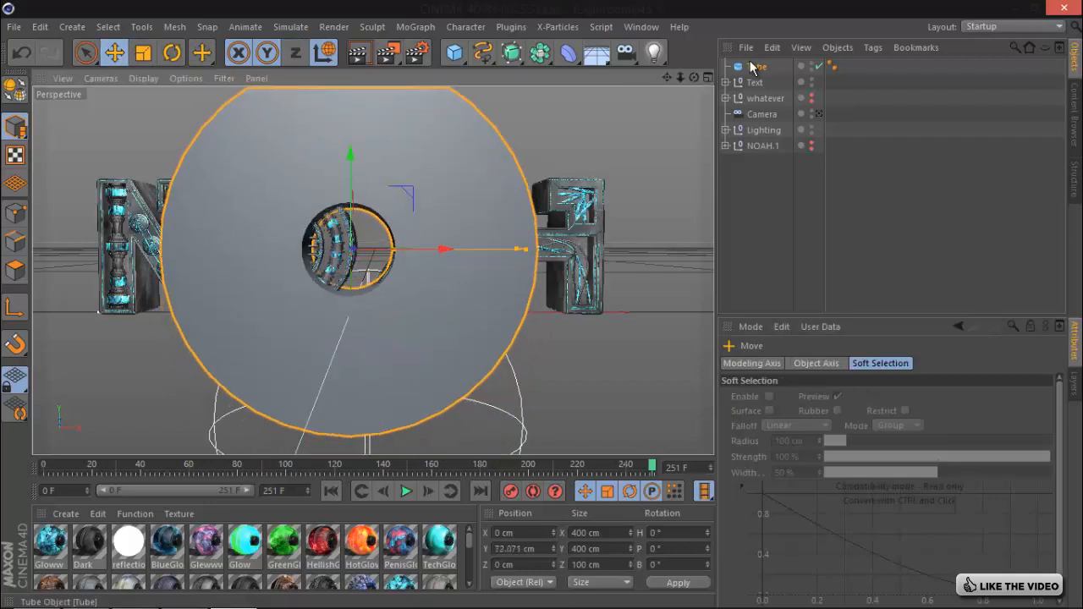
pyautogui.moveTo(861, 413)
pyautogui.mouseDown()
pyautogui.moveTo(869, 353)
pyautogui.moveTo(860, 412)
pyautogui.moveTo(859, 385)
pyautogui.moveTo(860, 402)
pyautogui.mouseUp()
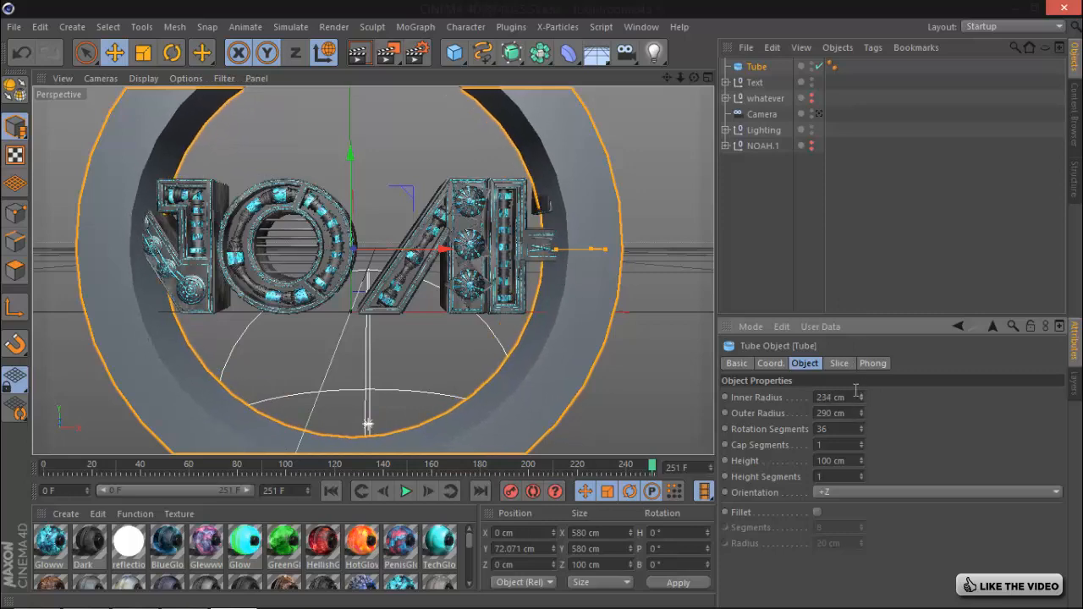
pyautogui.moveTo(696, 76); pyautogui.dragTo(485, 262)
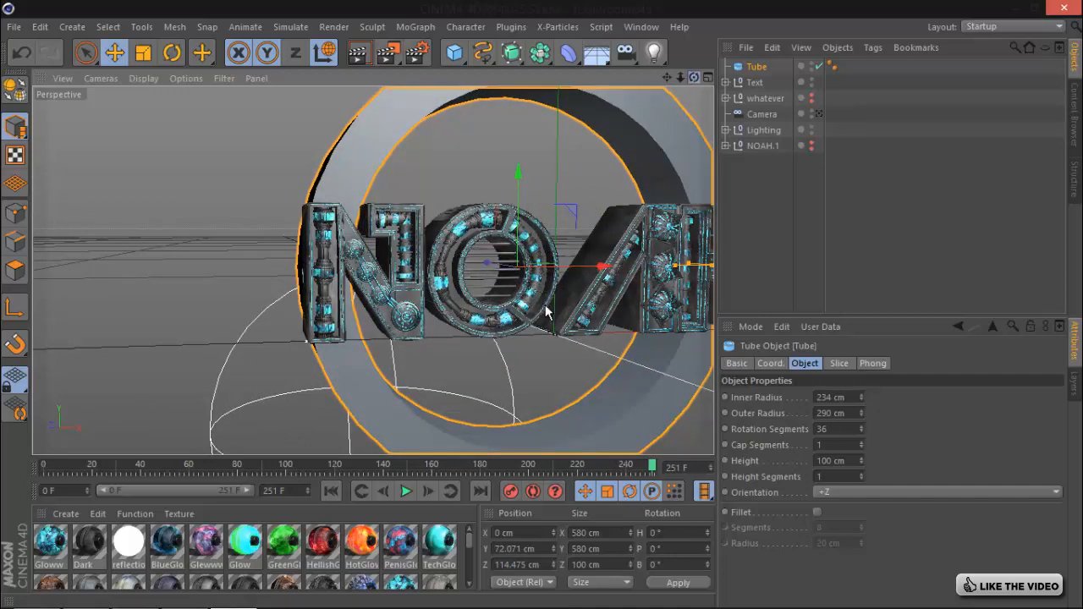
# - Reduce the tube's rotation segments to 3 to form a triangular frame behind the NOAH letters
pyautogui.moveTo(546, 307)
pyautogui.keyDown('alt'); pyautogui.mouseDown()
pyautogui.moveTo(555, 313)
pyautogui.moveTo(511, 310)
pyautogui.moveTo(552, 310)
pyautogui.mouseUp(); pyautogui.keyUp('alt')
pyautogui.moveTo(668, 78); pyautogui.dragTo(520, 310)
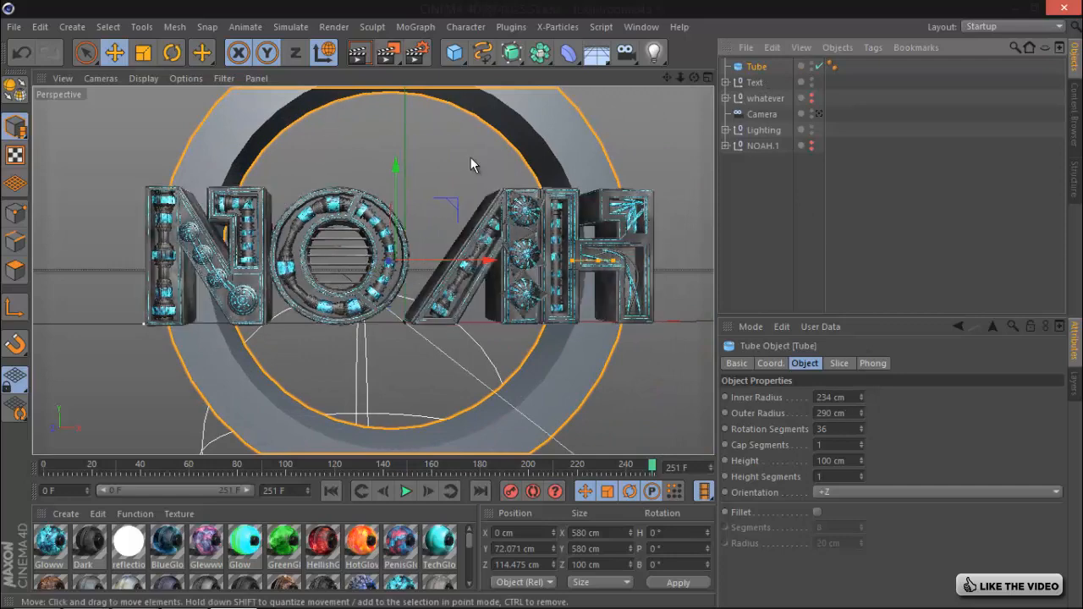
pyautogui.moveTo(667, 78); pyautogui.dragTo(542, 305)
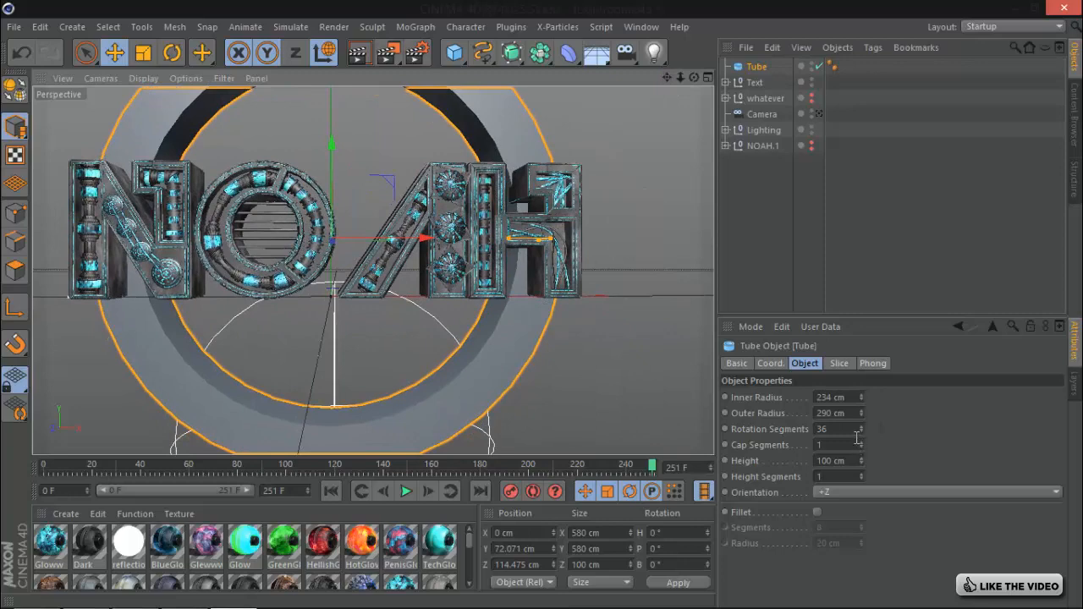
pyautogui.moveTo(861, 426)
pyautogui.mouseDown()
pyautogui.moveTo(863, 526)
pyautogui.moveTo(861, 427)
pyautogui.mouseUp()
pyautogui.click(861, 427)
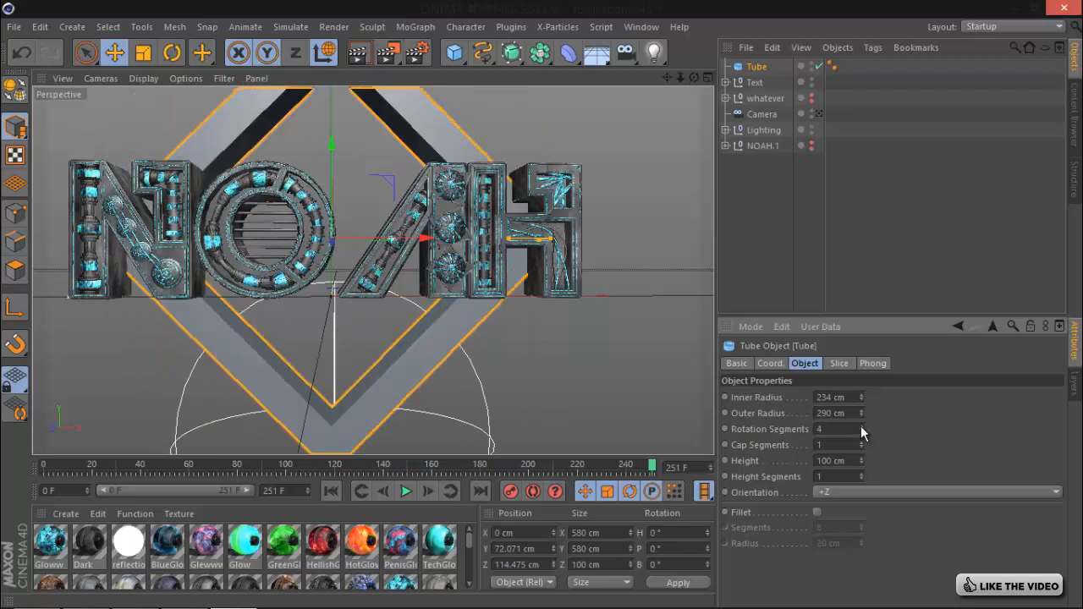
pyautogui.click(861, 426)
pyautogui.click(861, 429)
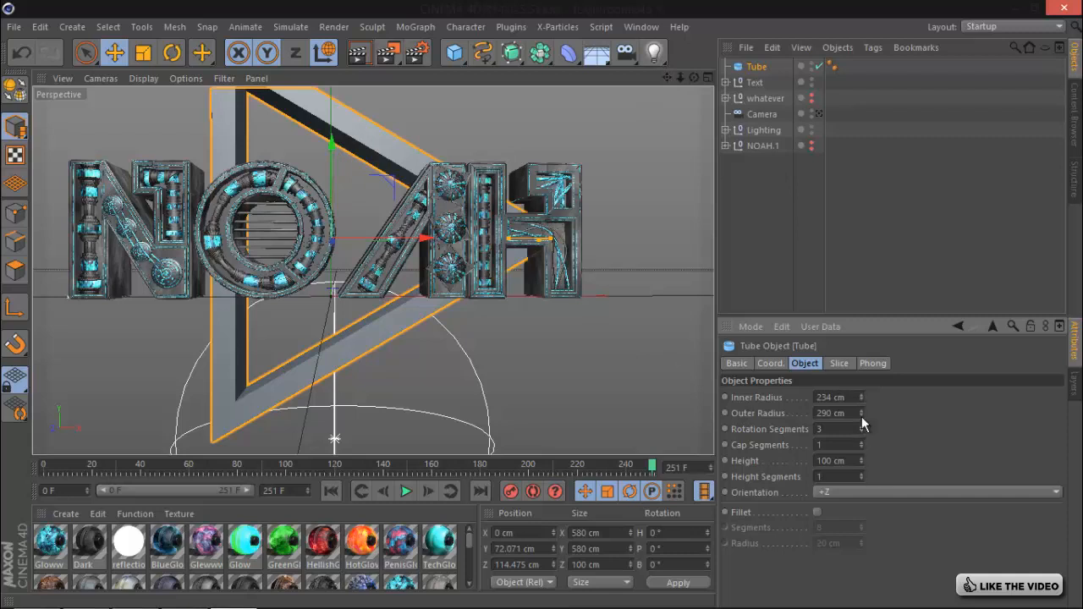
# - Set the triangular tube's inner radius to 173 cm, outer radius to 264 cm and height to 80 cm
pyautogui.moveTo(862, 395)
pyautogui.mouseDown()
pyautogui.moveTo(860, 440)
pyautogui.moveTo(861, 396)
pyautogui.mouseUp()
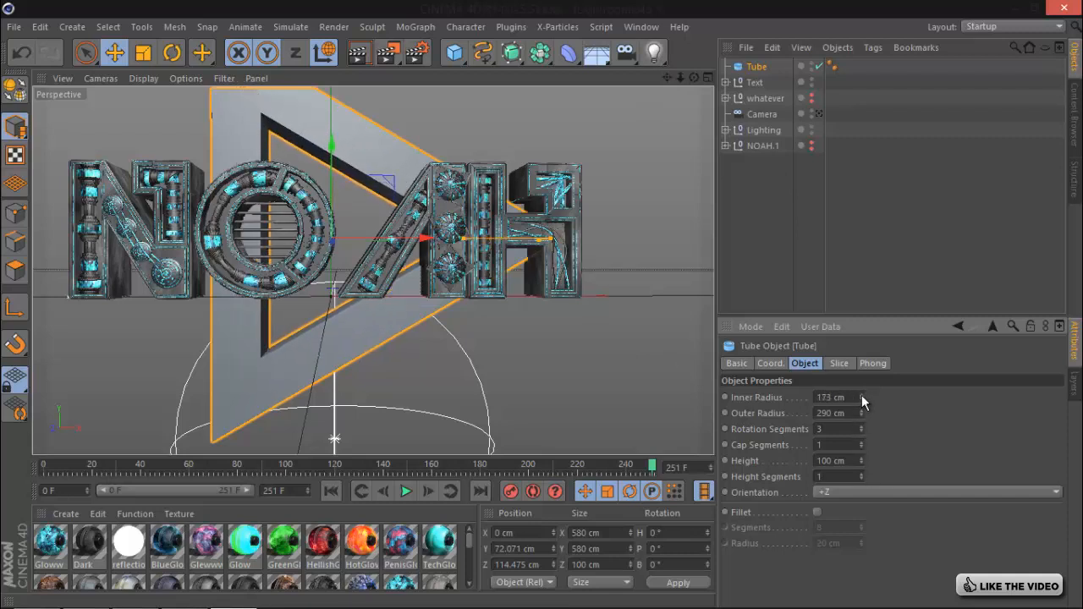
pyautogui.moveTo(667, 78); pyautogui.dragTo(542, 306)
pyautogui.moveTo(667, 77); pyautogui.dragTo(559, 303)
pyautogui.moveTo(860, 410)
pyautogui.mouseDown()
pyautogui.moveTo(860, 394)
pyautogui.moveTo(860, 409)
pyautogui.mouseUp()
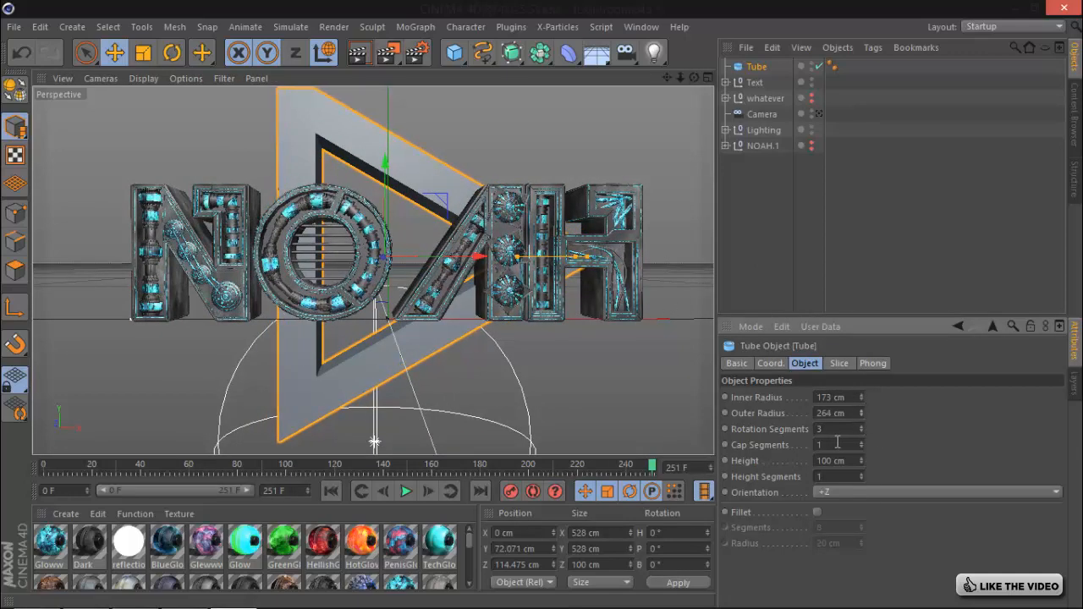
pyautogui.moveTo(862, 461)
pyautogui.mouseDown()
pyautogui.moveTo(862, 474)
pyautogui.moveTo(861, 465)
pyautogui.mouseUp()
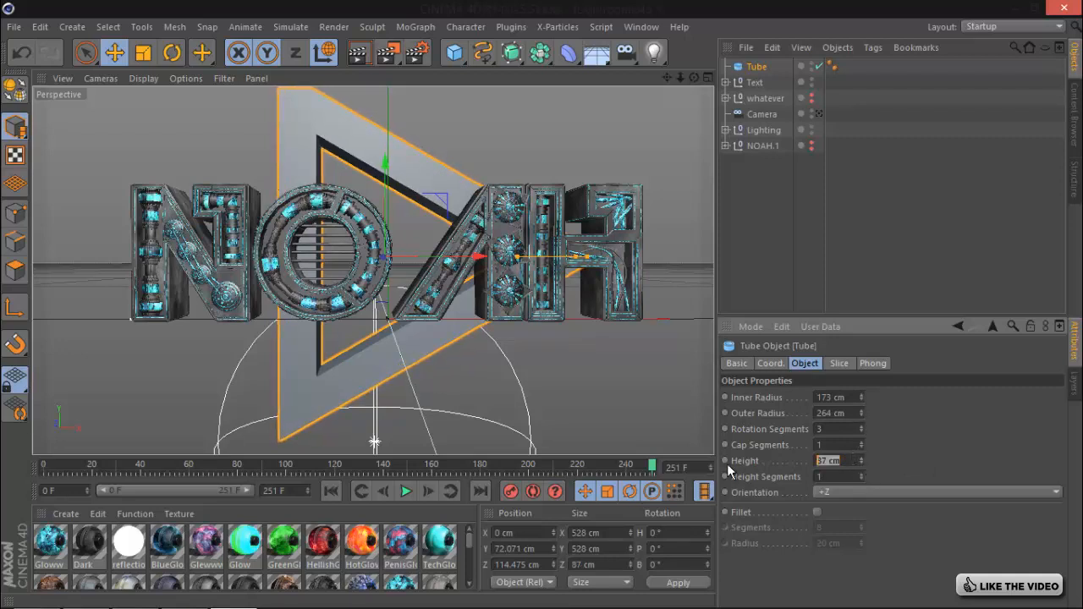
pyautogui.write('80')
pyautogui.press('Return')
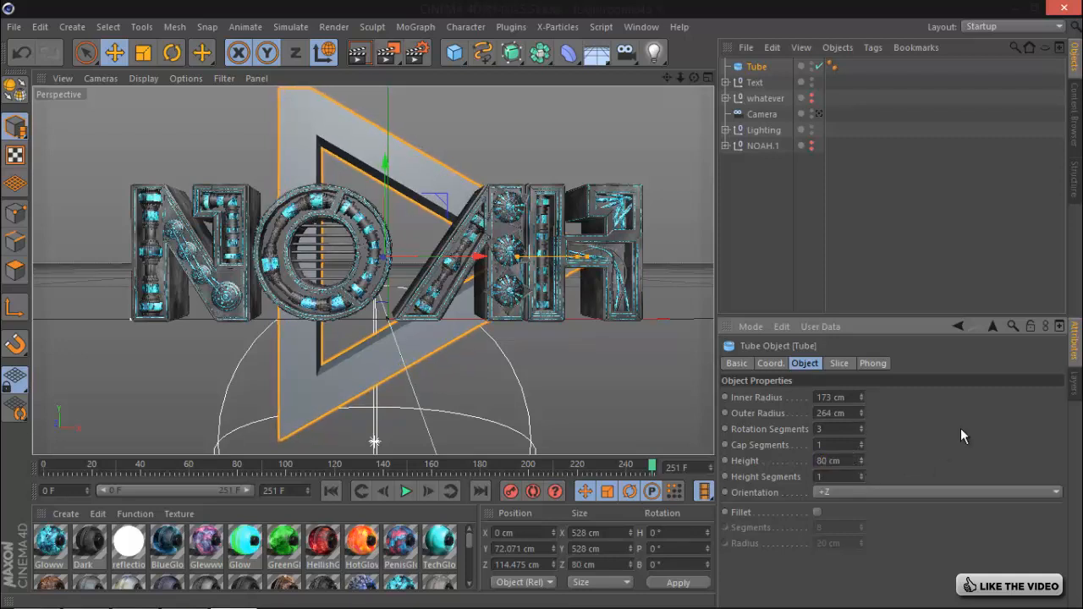
# - Narrow the tube's inner radius to 165 cm and make the tube editable
pyautogui.click(760, 68)
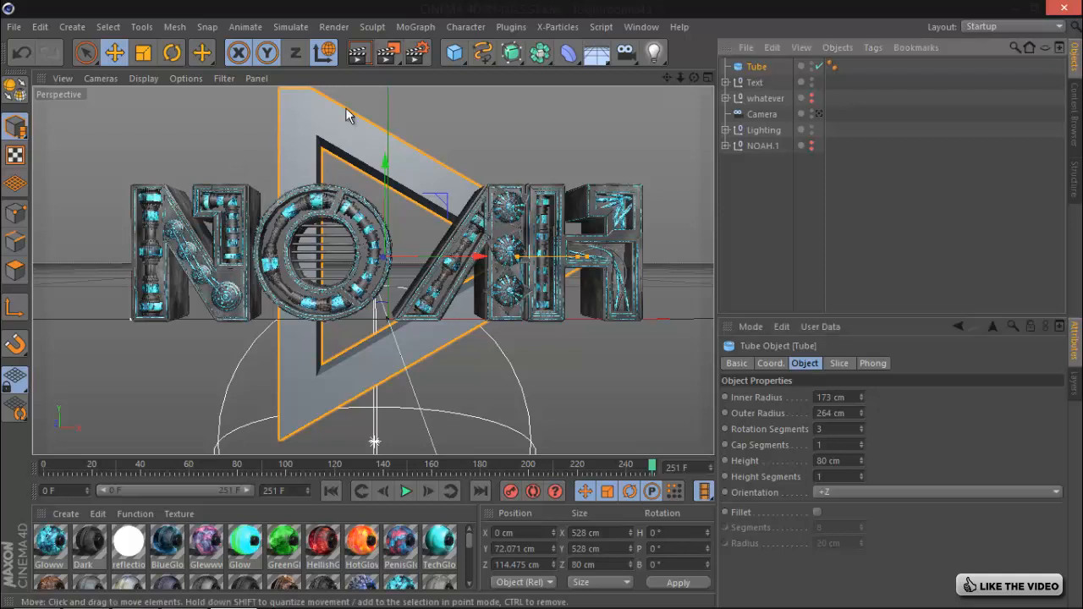
pyautogui.moveTo(862, 394); pyautogui.dragTo(863, 397)
pyautogui.click(756, 70)
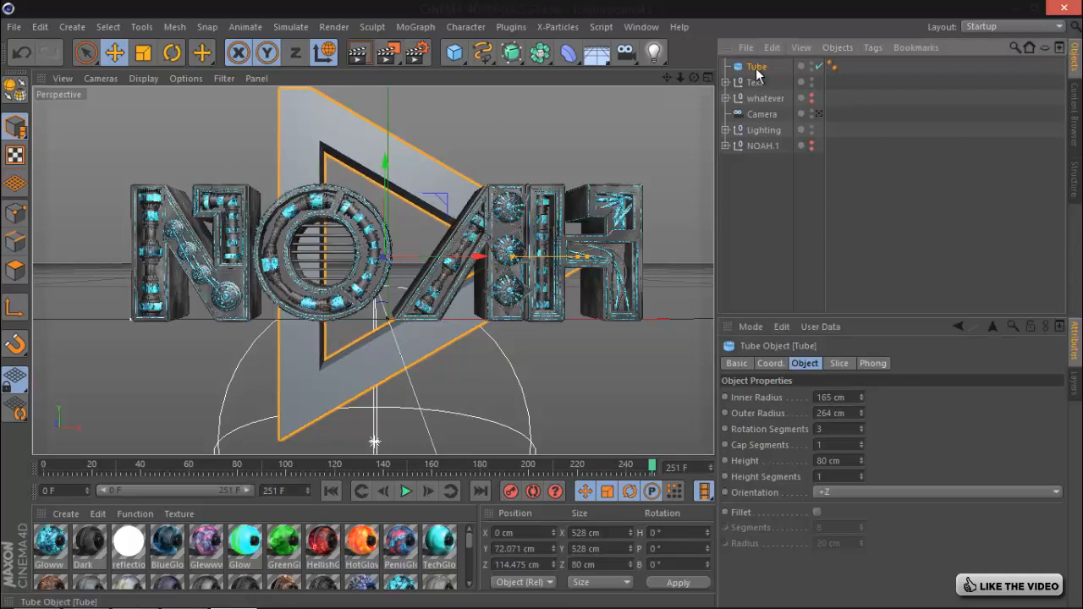
pyautogui.press('c')
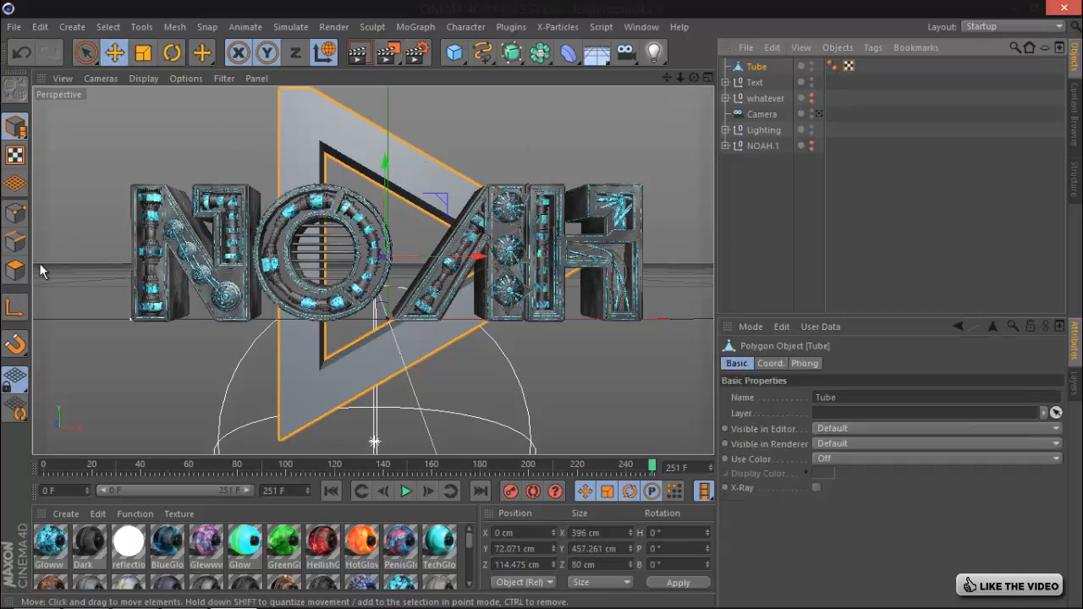
# - Scale the triangle to about 502 cm wide and 387 cm high, and move it to about X -28 cm
pyautogui.click(16, 270)
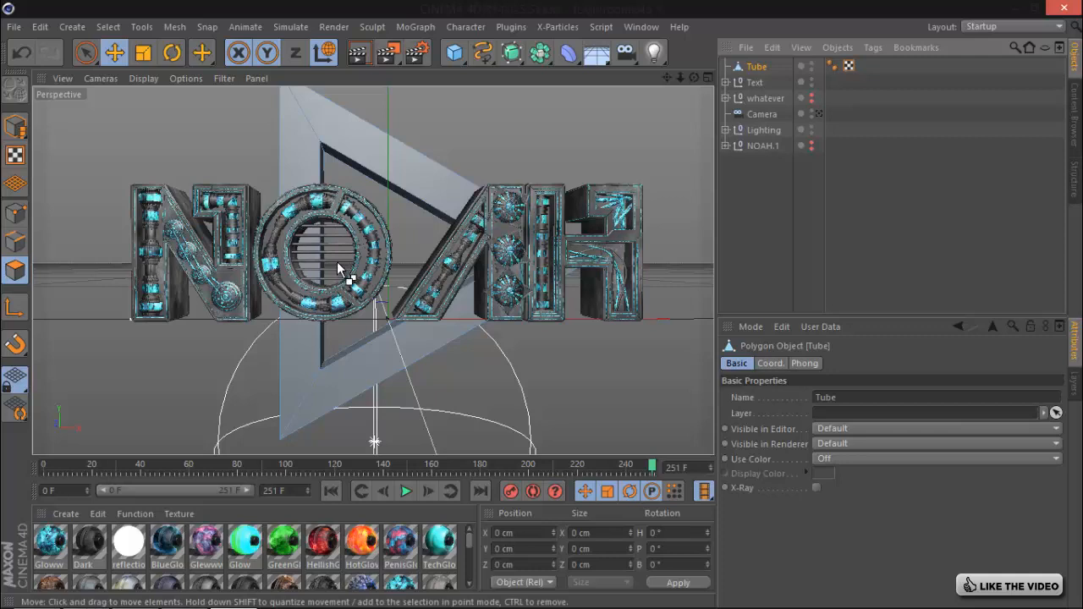
pyautogui.click(15, 127)
pyautogui.click(143, 53)
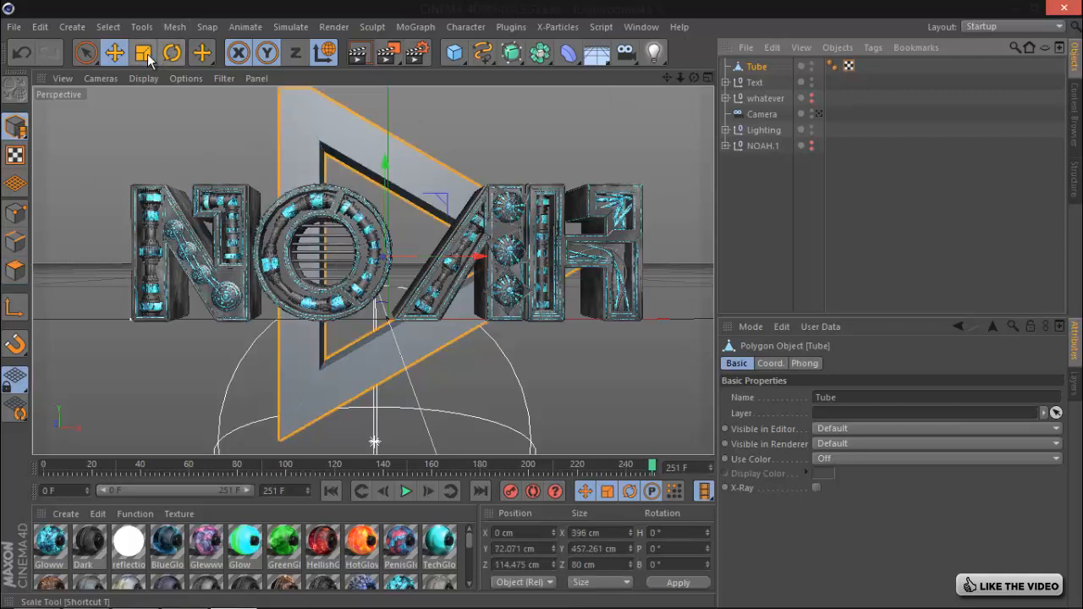
pyautogui.moveTo(485, 265)
pyautogui.mouseDown()
pyautogui.moveTo(513, 270)
pyautogui.moveTo(503, 268)
pyautogui.mouseUp()
pyautogui.moveTo(387, 170); pyautogui.dragTo(381, 151)
pyautogui.click(114, 52)
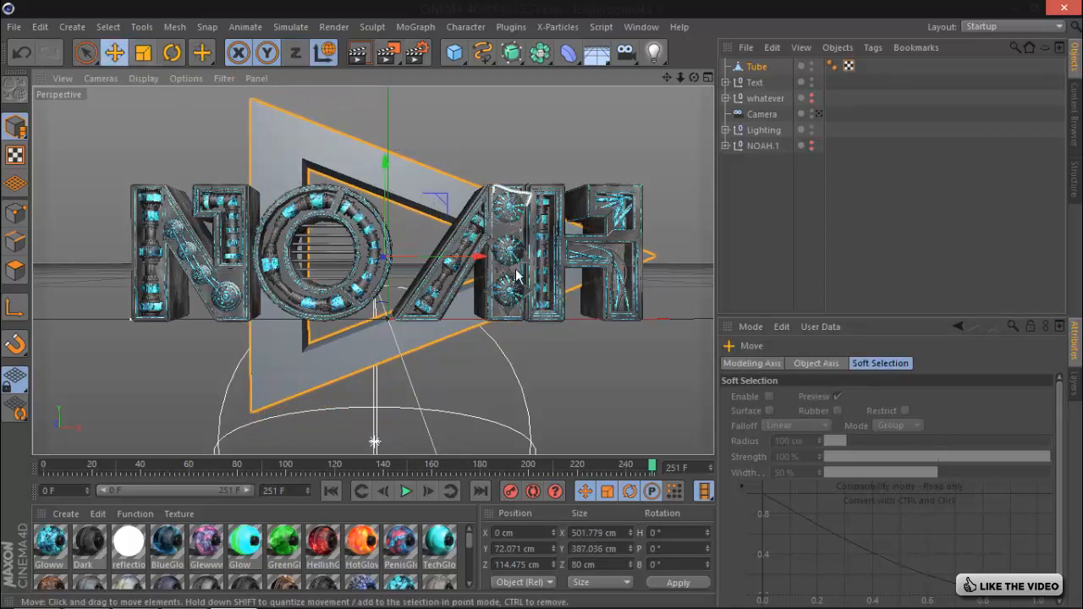
pyautogui.moveTo(479, 264); pyautogui.dragTo(455, 264)
pyautogui.click(758, 67)
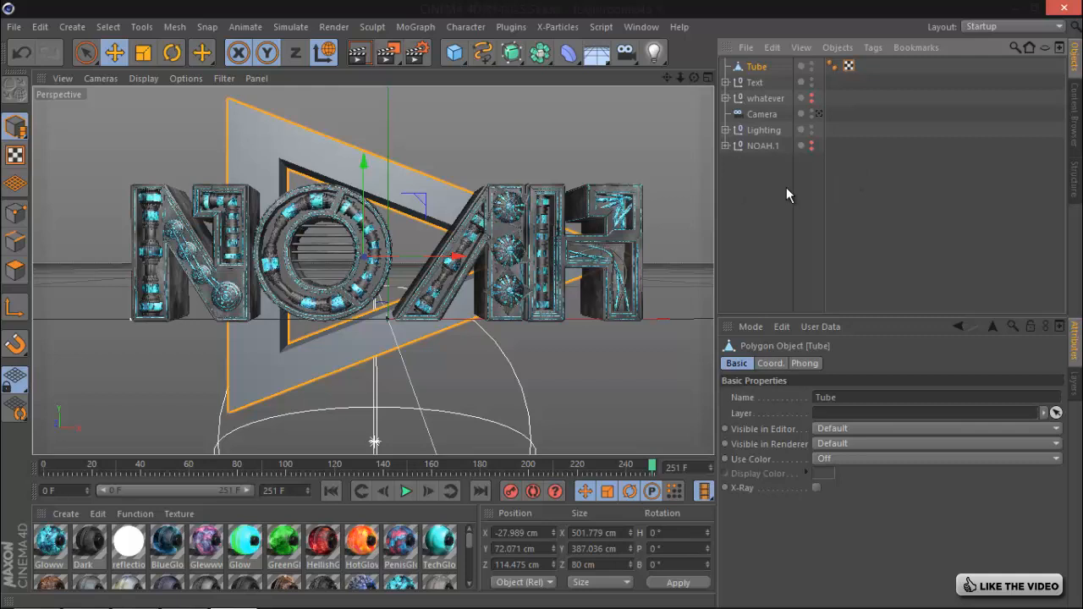
# - Inset the triangle's front-facing polygons with Extrude Inner and extrude them inward with an offset of -36.6 cm
pyautogui.click(84, 52)
pyautogui.click(15, 271)
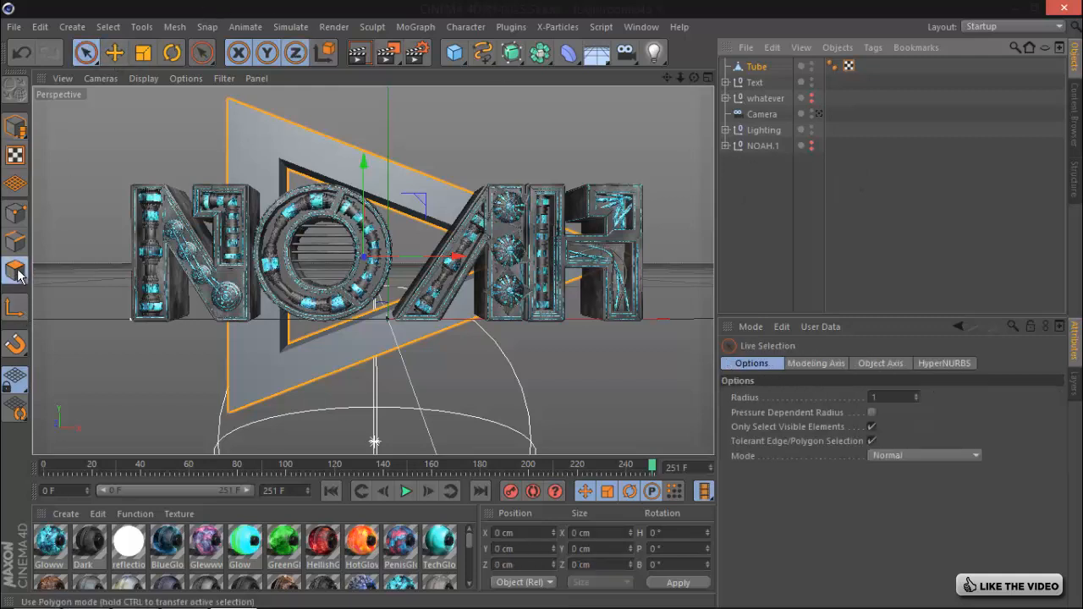
pyautogui.click(351, 175)
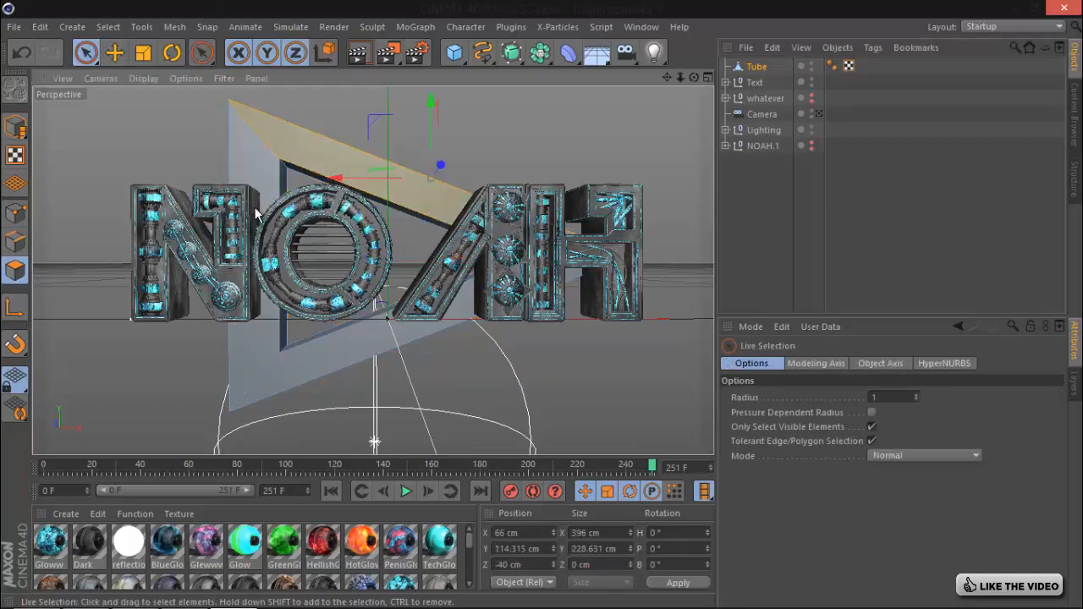
pyautogui.keyDown('shift'); pyautogui.click(393, 351); pyautogui.keyUp('shift')
pyautogui.rightClick(498, 404)
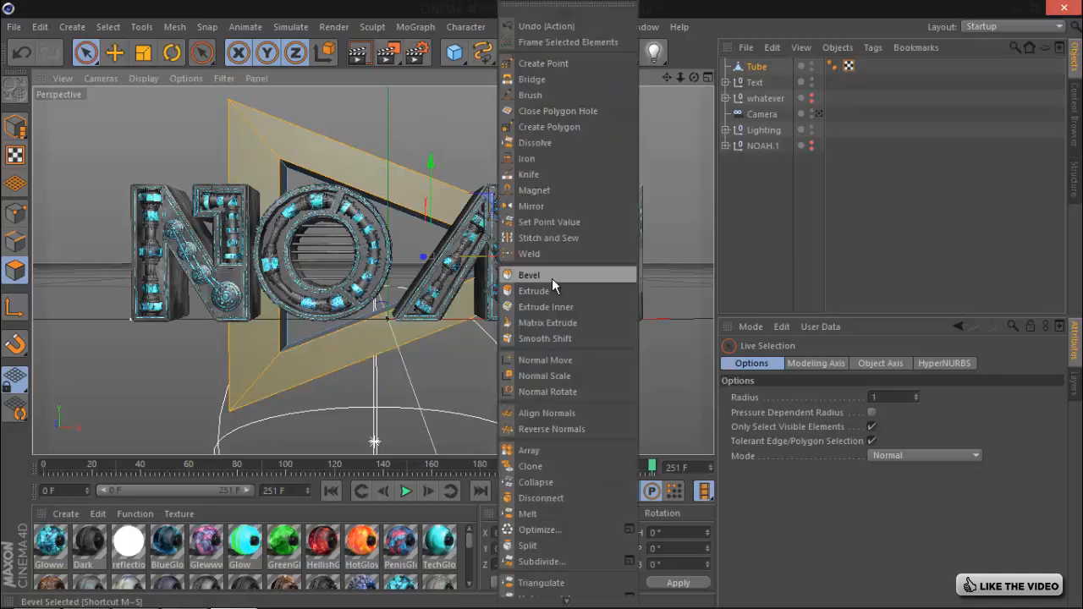
pyautogui.click(553, 311)
pyautogui.moveTo(541, 304); pyautogui.dragTo(542, 313)
pyautogui.rightClick(542, 305)
pyautogui.click(585, 290)
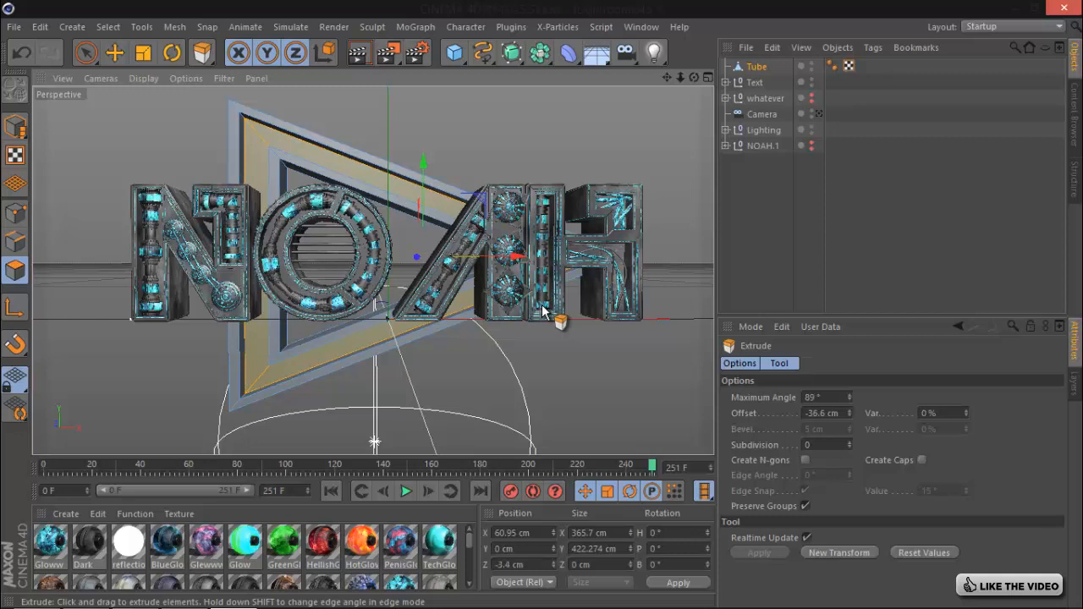
# - Apply a Greebler object to the triangular tube
pyautogui.click(511, 26)
pyautogui.moveTo(593, 98)
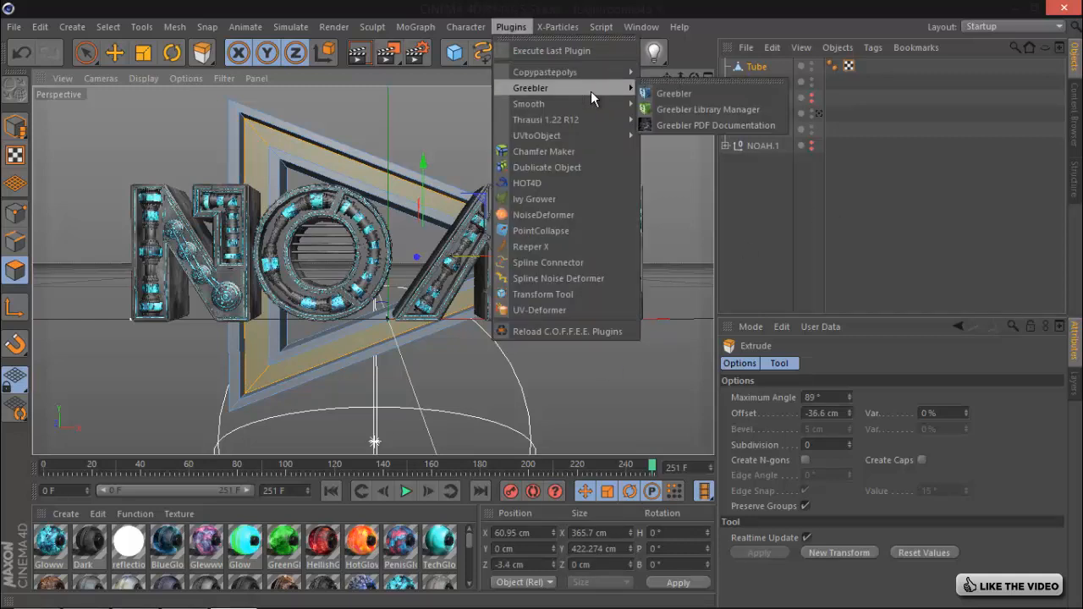
pyautogui.click(670, 94)
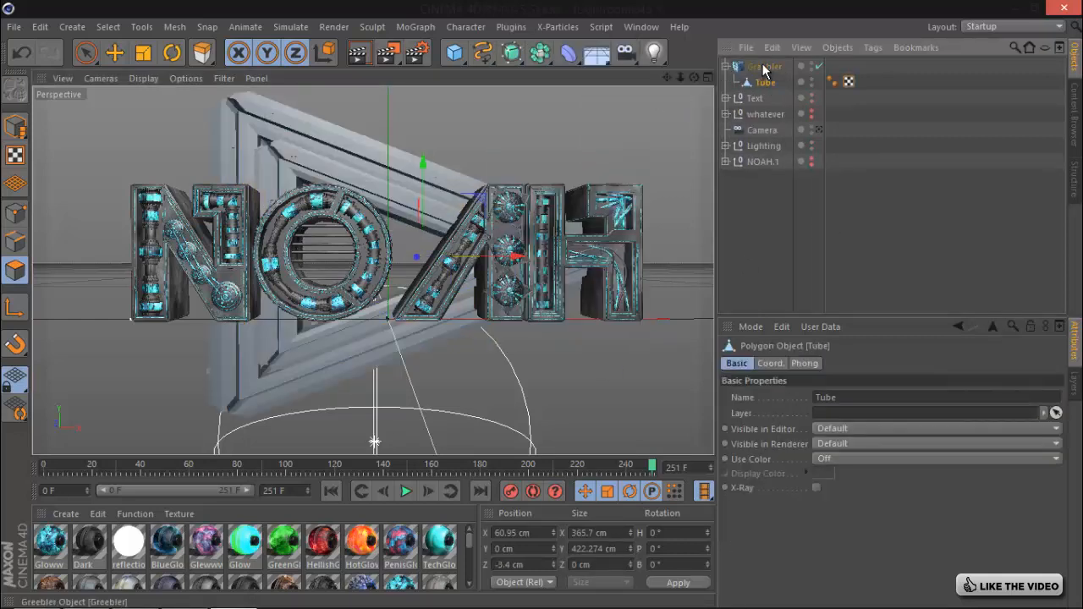
# - Set the Greebler's base height to 1–2 cm and its base bevel to 1–2 %
pyautogui.click(765, 66)
pyautogui.click(766, 380)
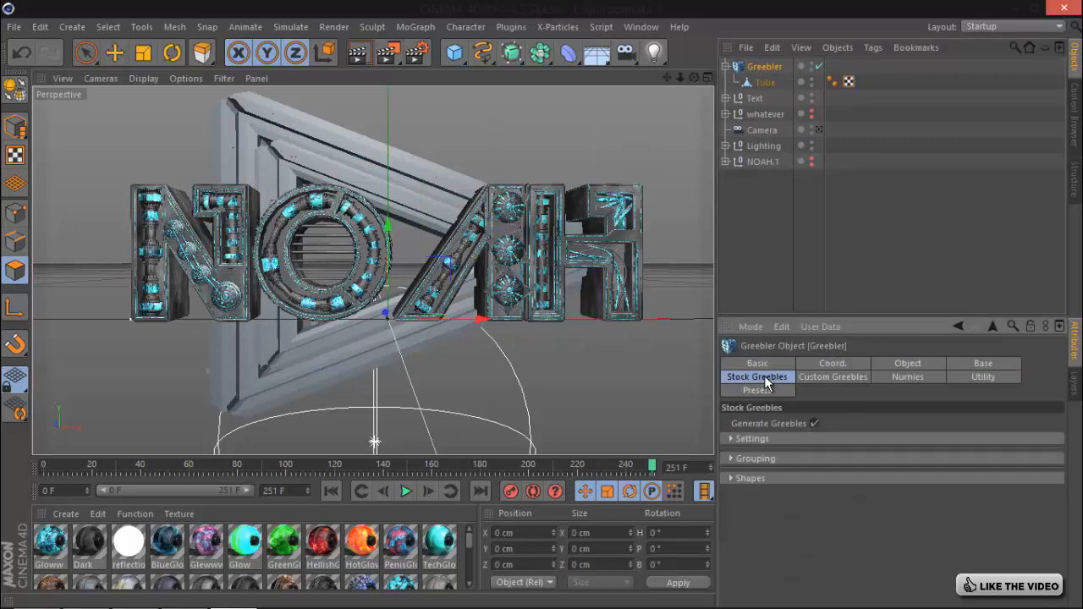
pyautogui.click(984, 364)
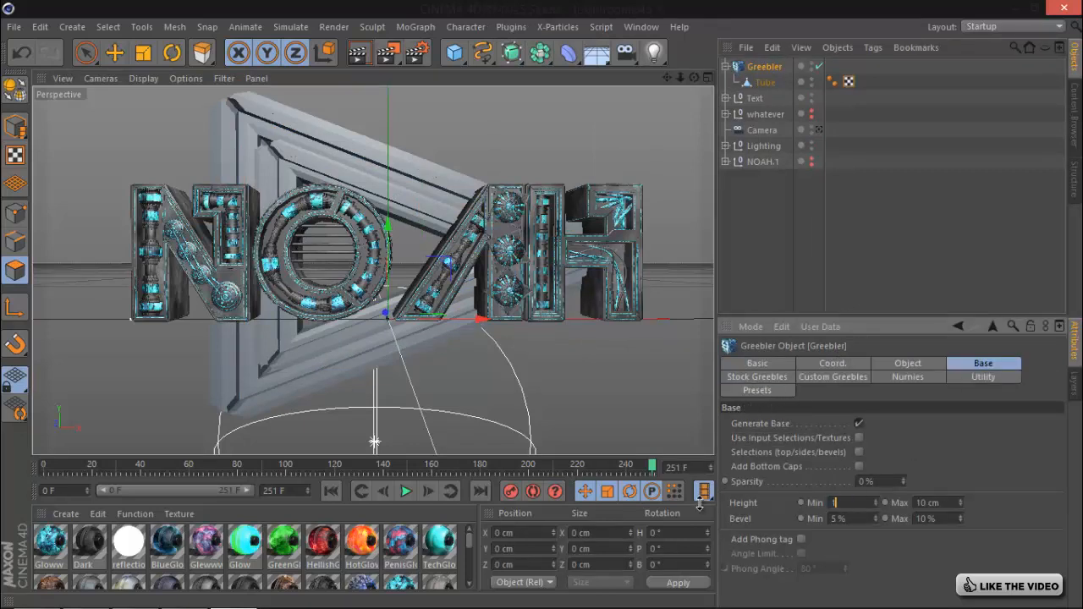
pyautogui.press('Tab')
pyautogui.write('2')
pyautogui.press('Tab')
pyautogui.write('1')
pyautogui.press('Tab')
pyautogui.write('2')
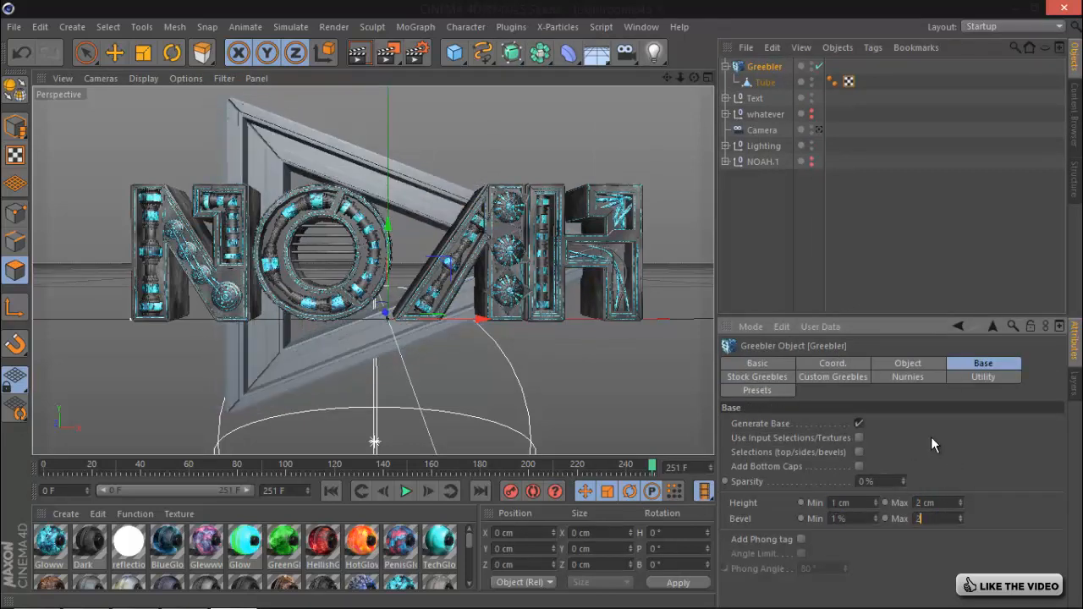
pyautogui.press('Return')
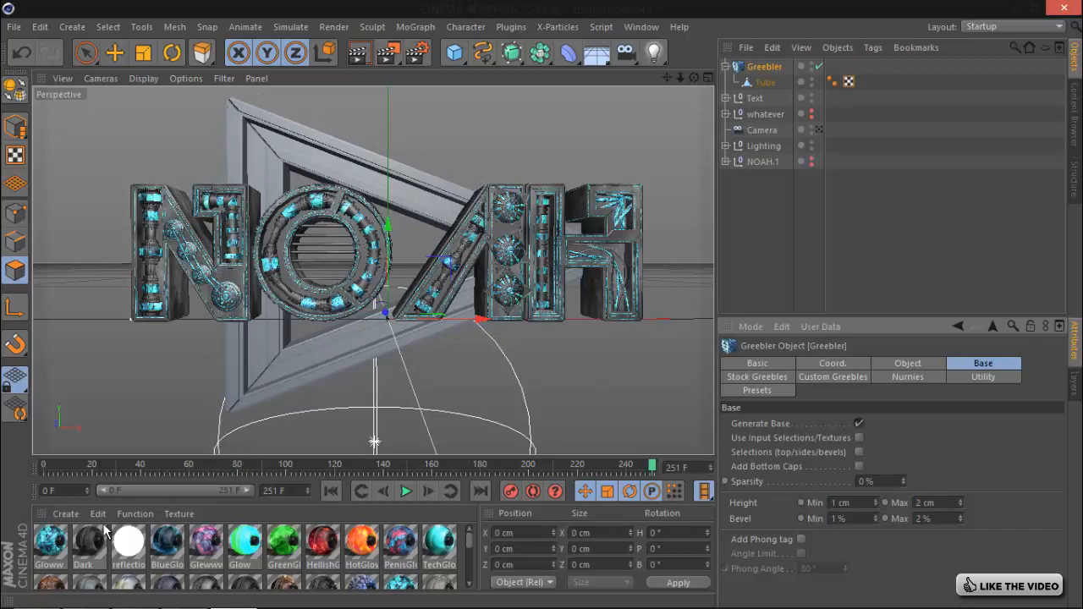
# - Apply the Dark material to the triangle's Greebler with Cubic projection and seamless tiling
pyautogui.moveTo(768, 74); pyautogui.dragTo(766, 68)
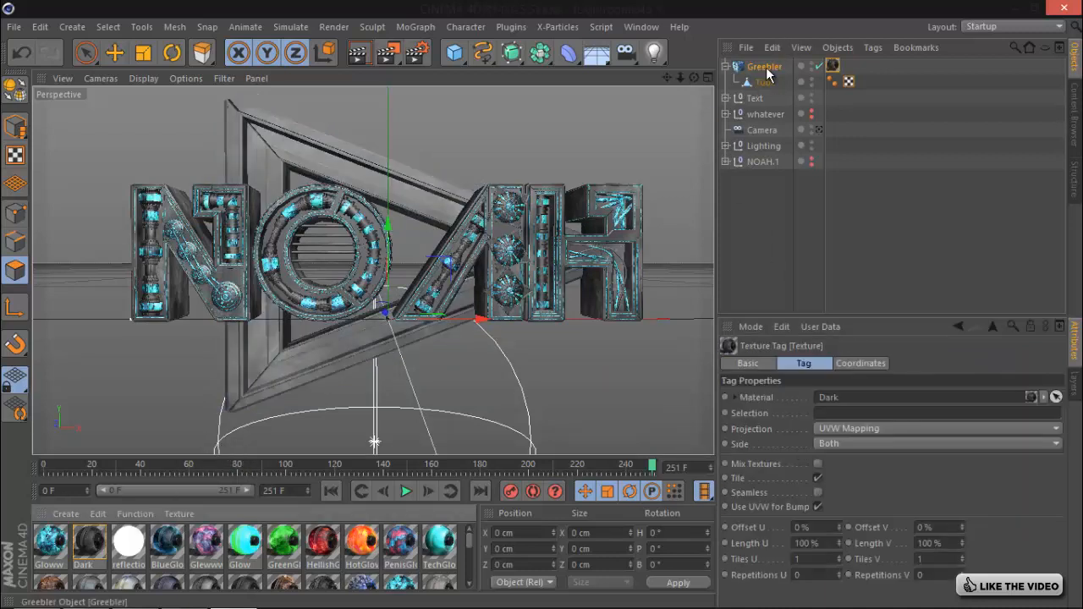
pyautogui.click(849, 428)
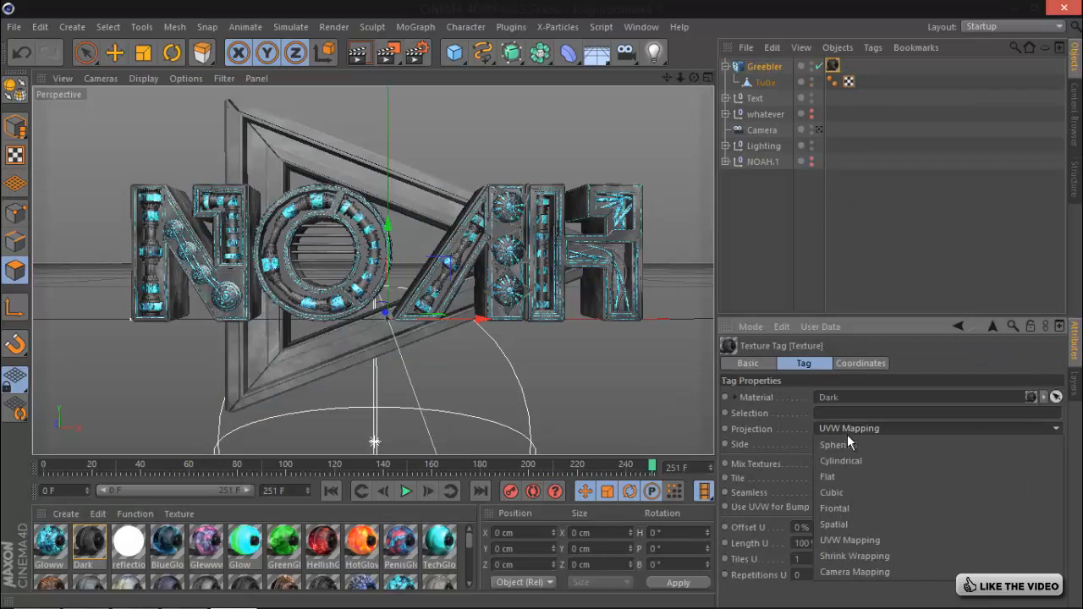
pyautogui.click(833, 492)
pyautogui.click(818, 492)
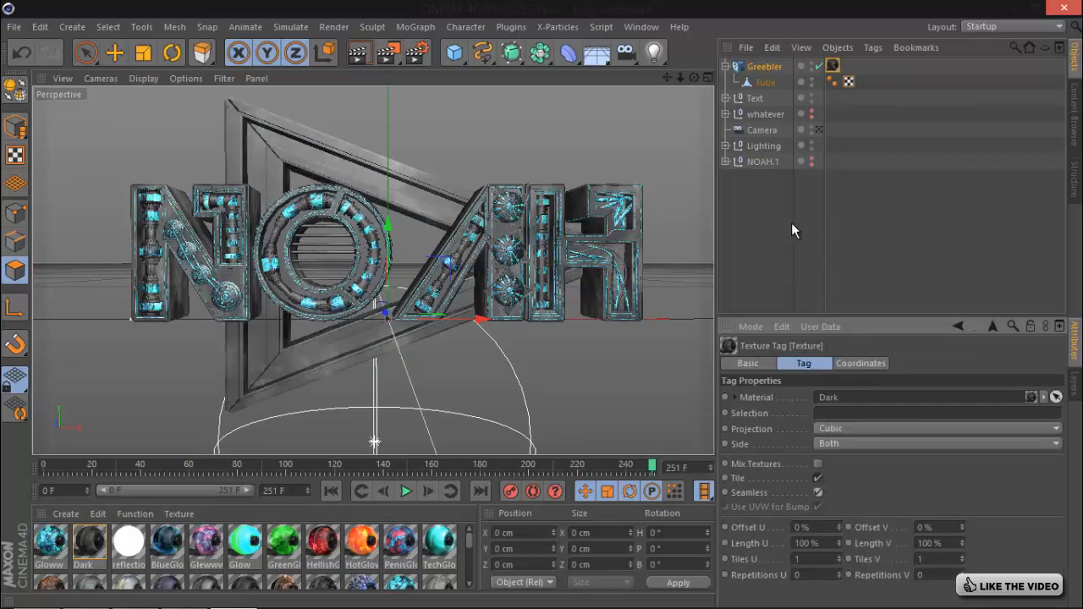
# - Hide the Text group and frame the triangle in a full-size front view
pyautogui.click(811, 99)
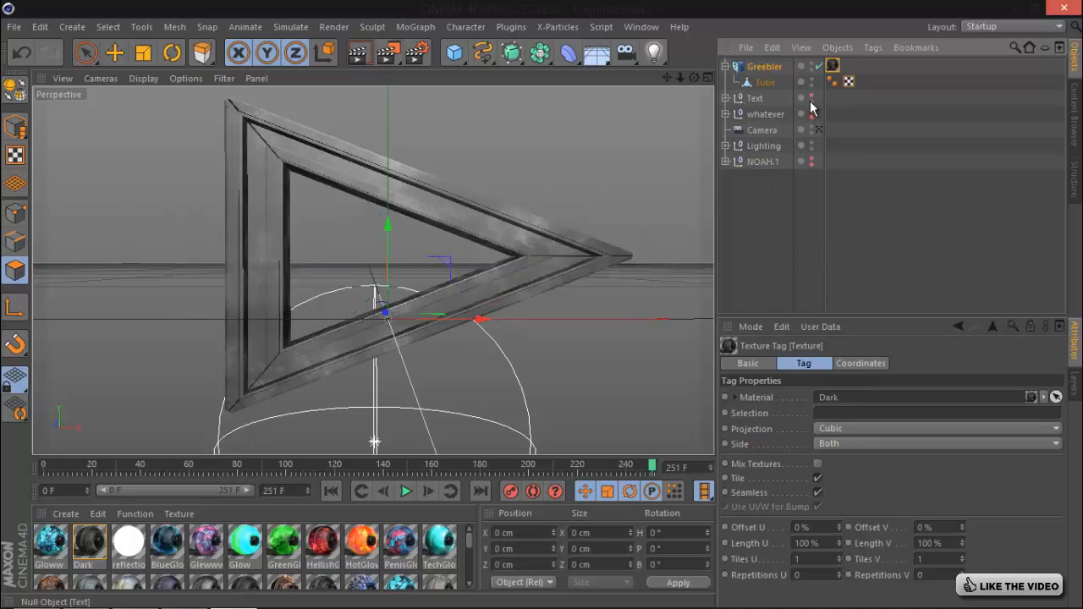
pyautogui.click(707, 77)
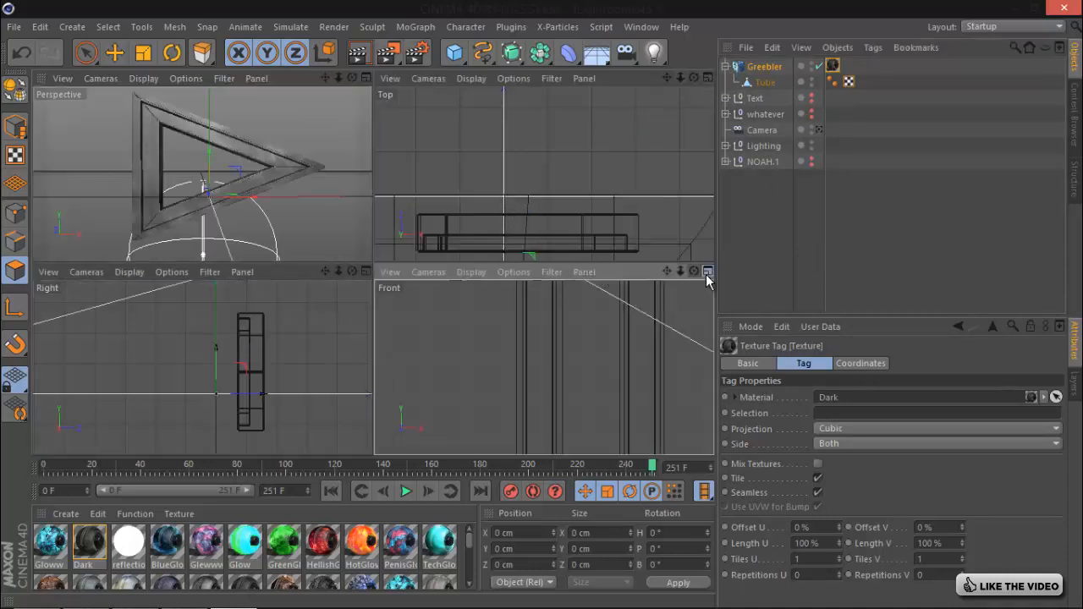
pyautogui.click(708, 272)
pyautogui.scroll(-5, 512, 314)
pyautogui.moveTo(542, 305); pyautogui.dragTo(537, 306)
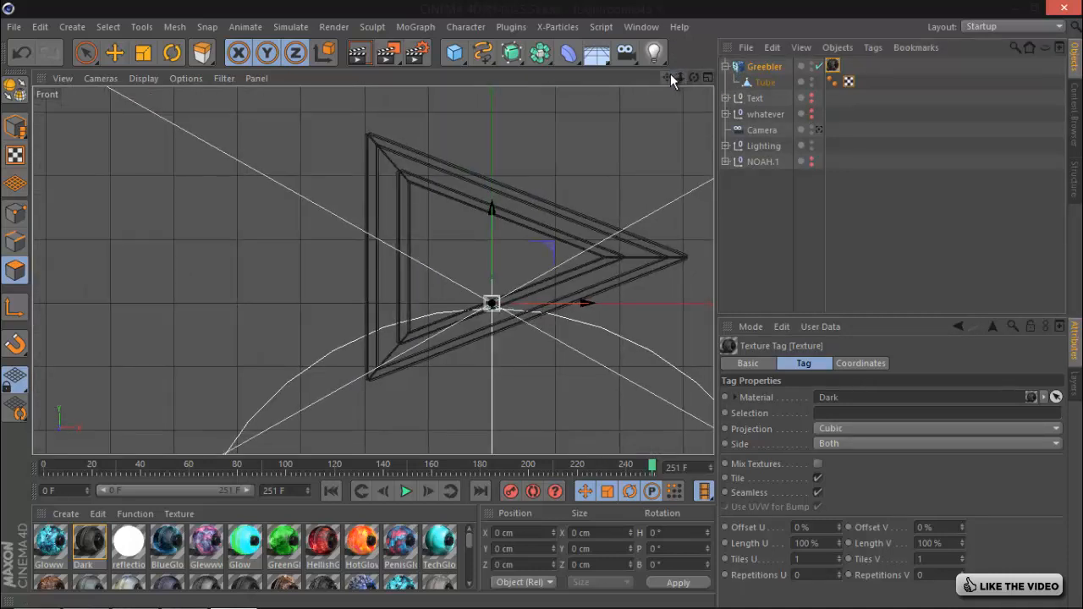
pyautogui.moveTo(667, 77); pyautogui.dragTo(538, 304)
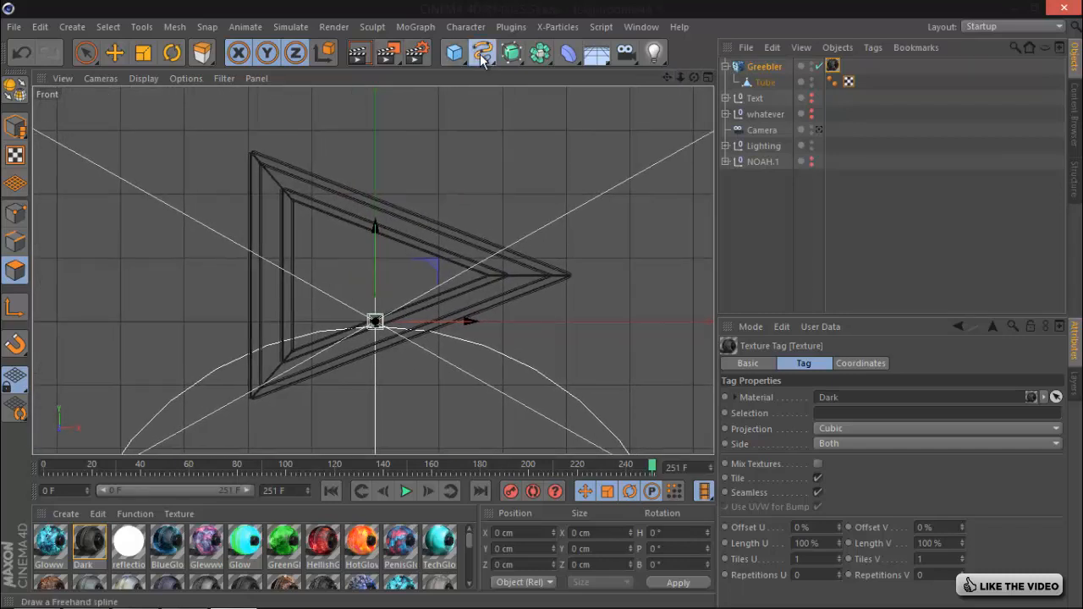
# - Draw a closed three-point Bezier spline along the middle of the triangular frame's band
pyautogui.moveTo(482, 52); pyautogui.dragTo(628, 85)
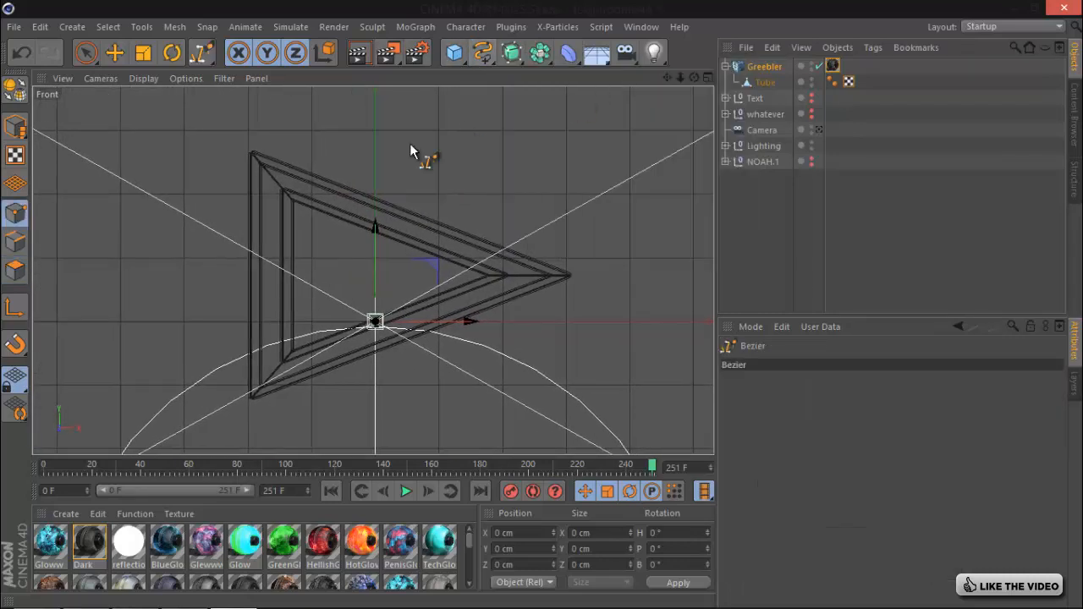
pyautogui.click(272, 178)
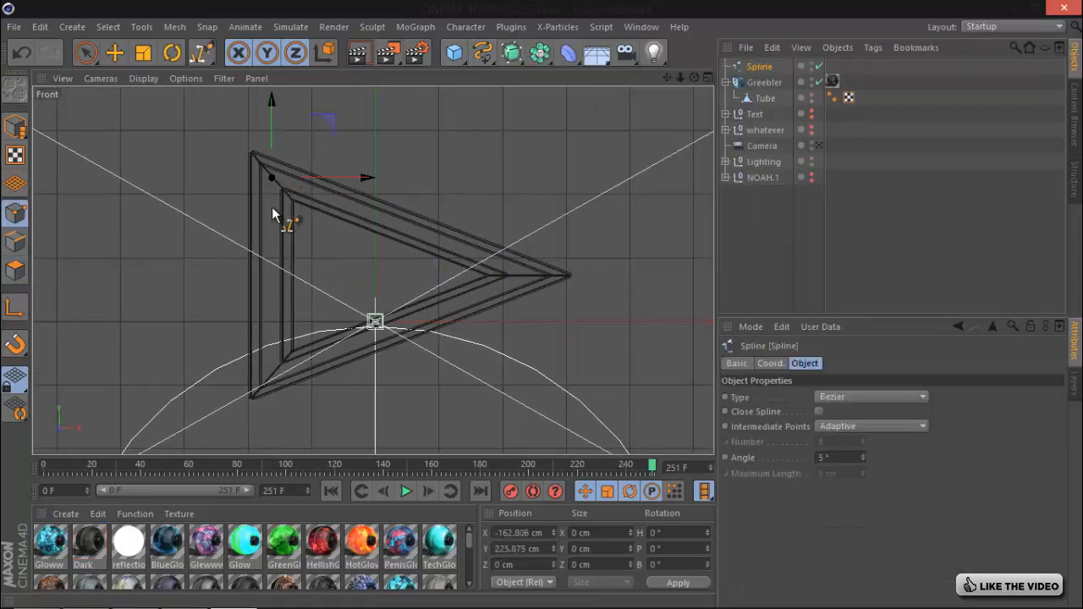
pyautogui.click(275, 372)
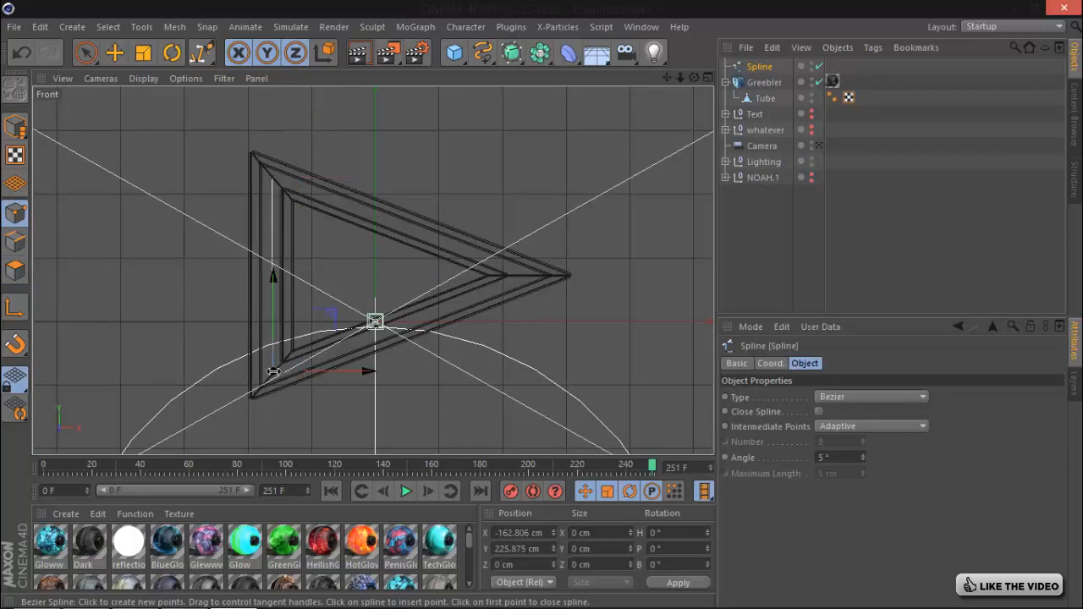
pyautogui.click(527, 276)
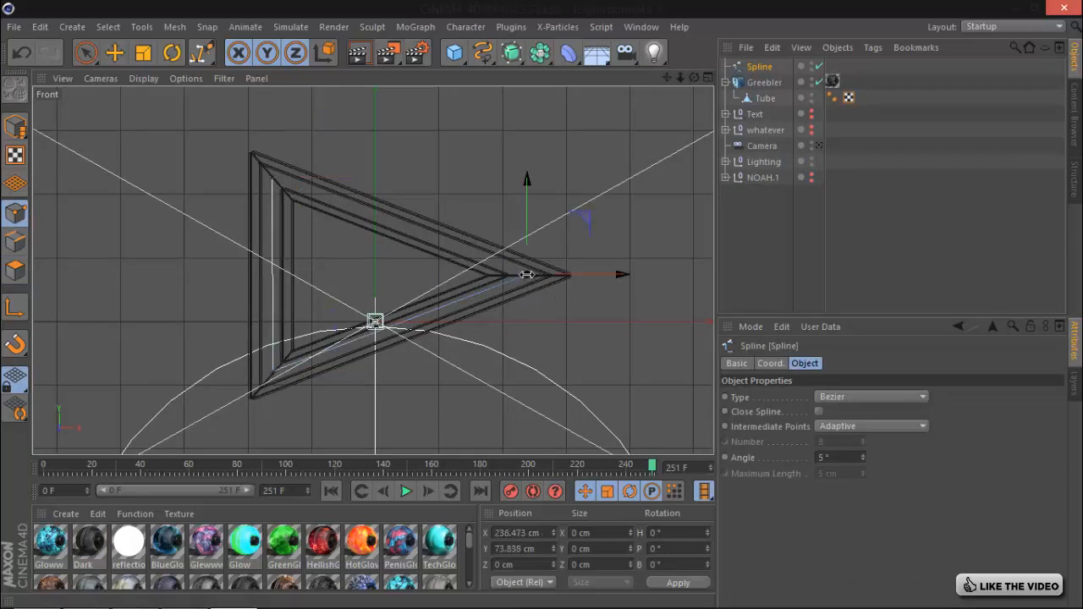
pyautogui.click(272, 178)
# - Move the whole triangular spline along Z to about 87 cm in the perspective view
pyautogui.click(707, 77)
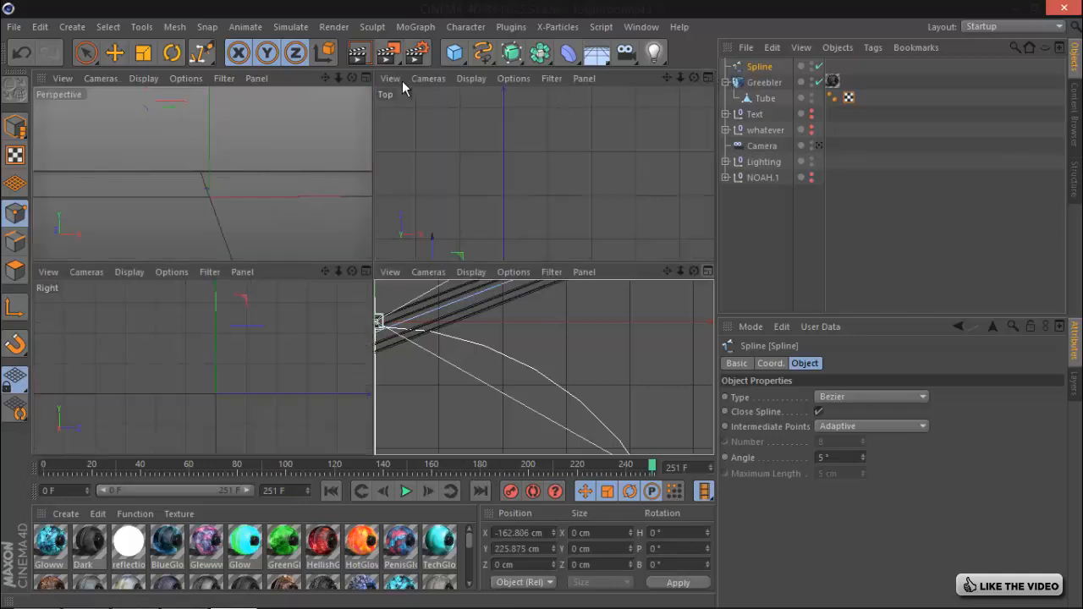
pyautogui.click(365, 77)
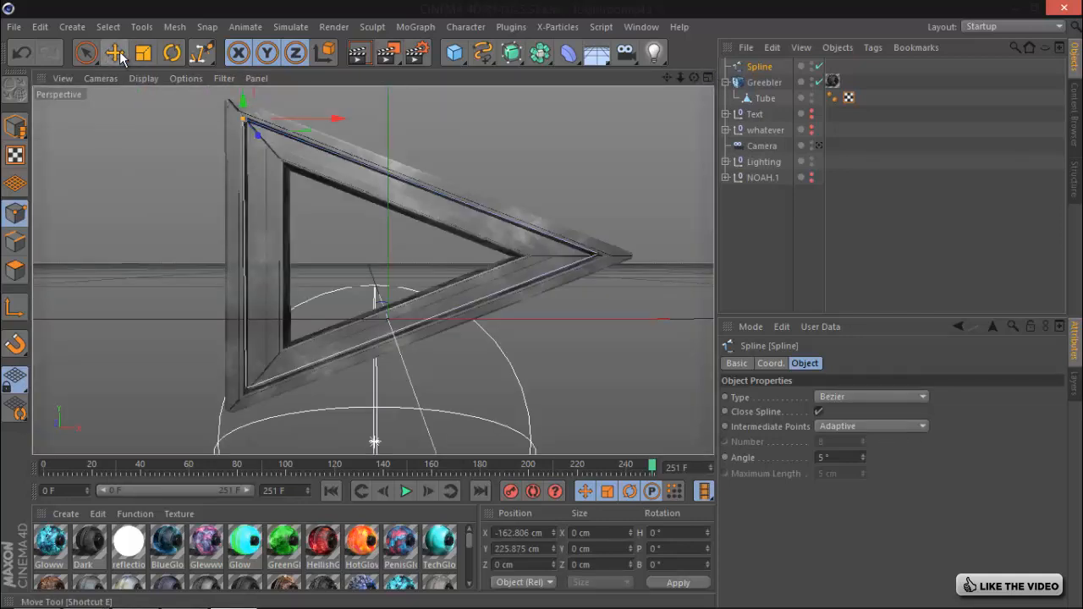
pyautogui.click(115, 53)
pyautogui.click(16, 127)
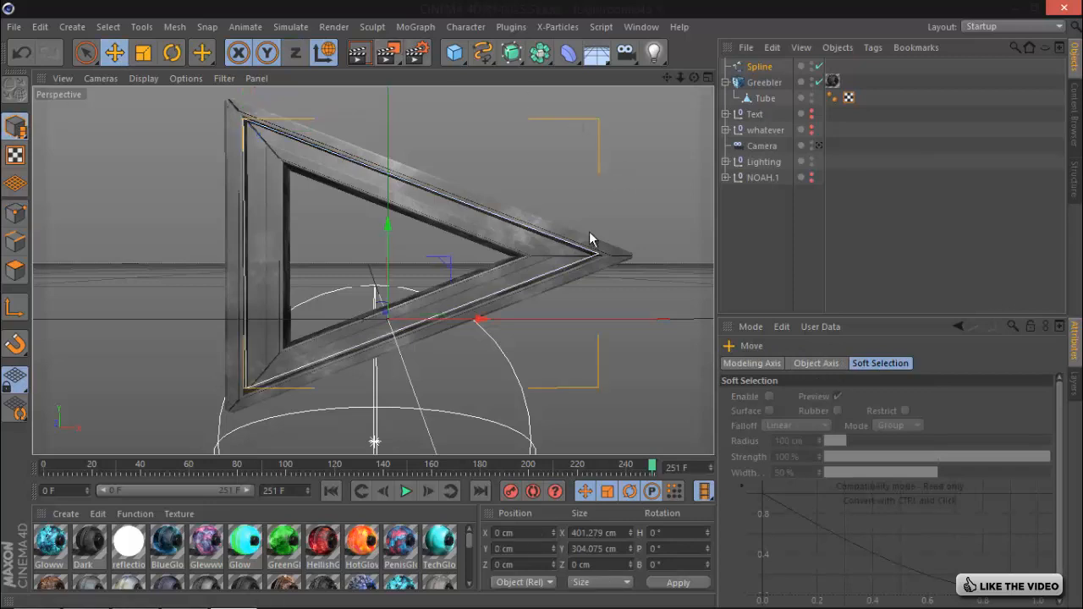
pyautogui.click(707, 78)
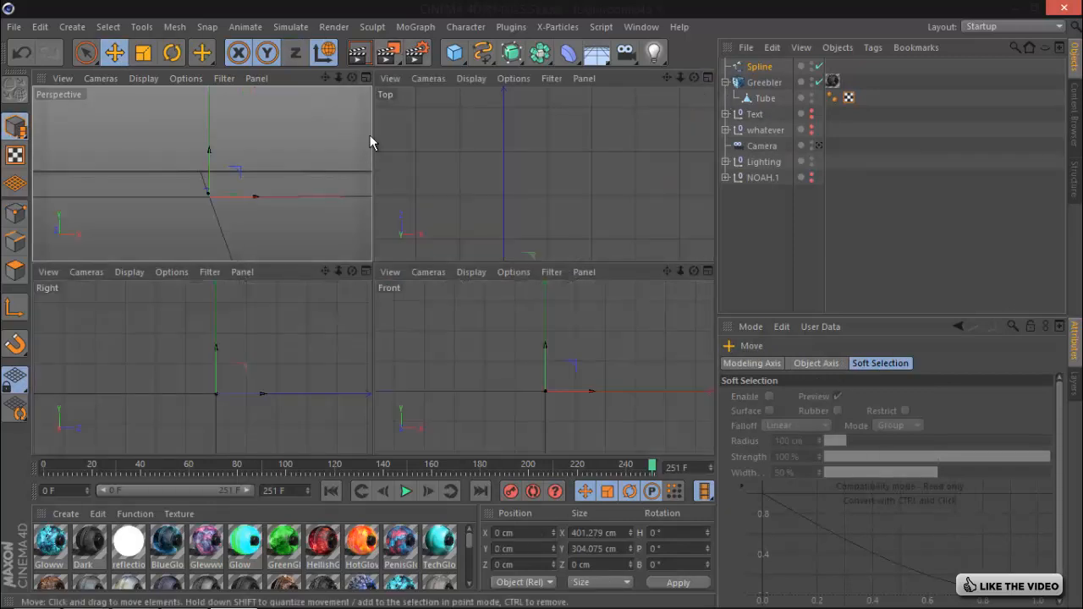
pyautogui.middleClick(102, 105)
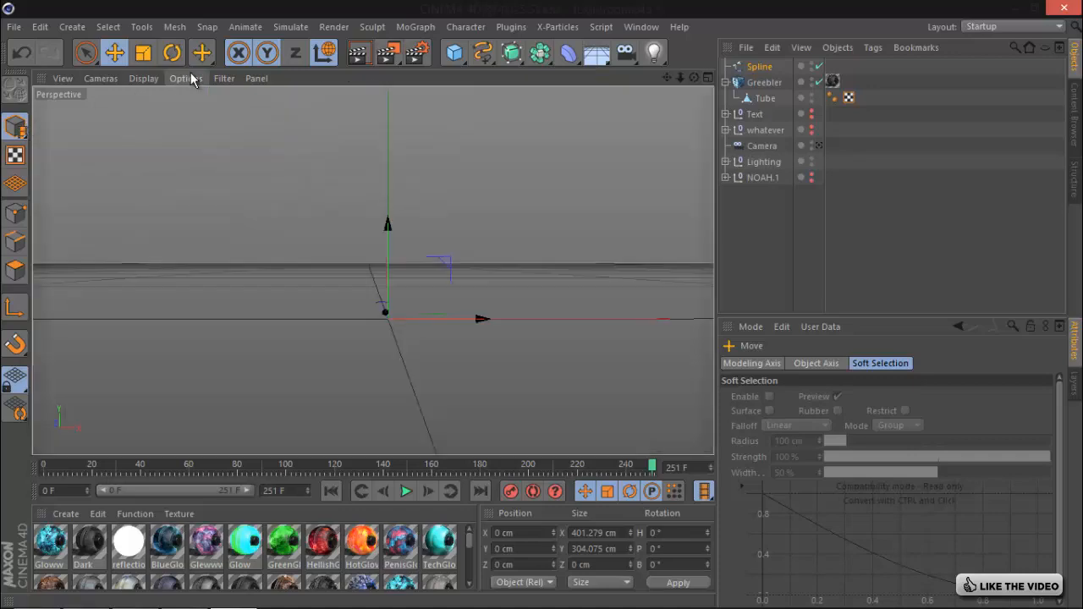
pyautogui.moveTo(694, 79); pyautogui.dragTo(267, 291)
pyautogui.moveTo(690, 80); pyautogui.dragTo(542, 305)
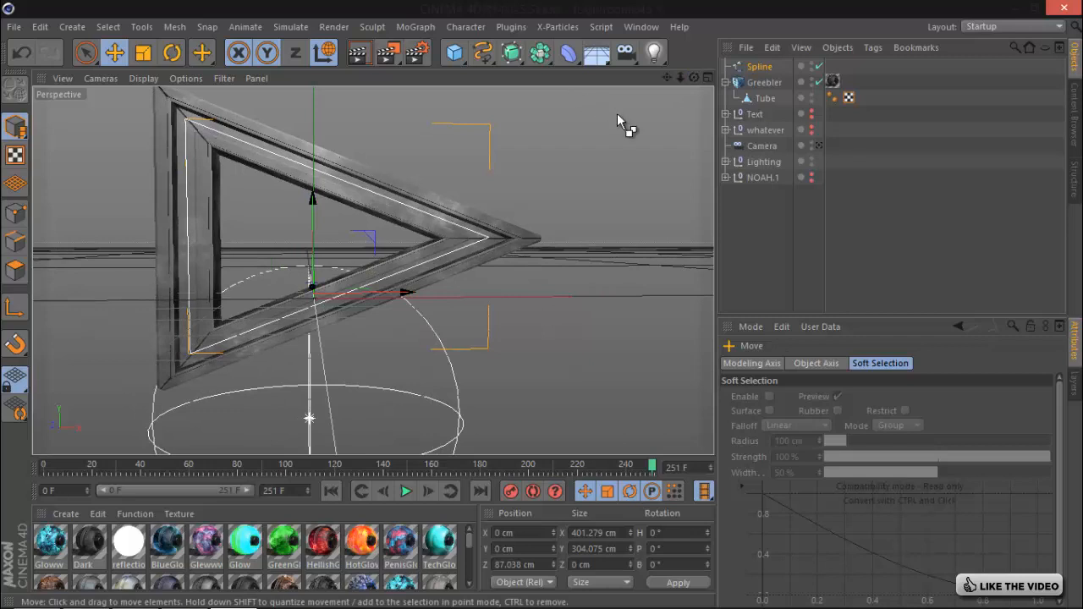
# - Duplicate the triangular spline and nest the copy under a new Reeper X object
pyautogui.hotkey('ctrl', 'c')
pyautogui.hotkey('ctrl', 'v')
pyautogui.click(511, 26)
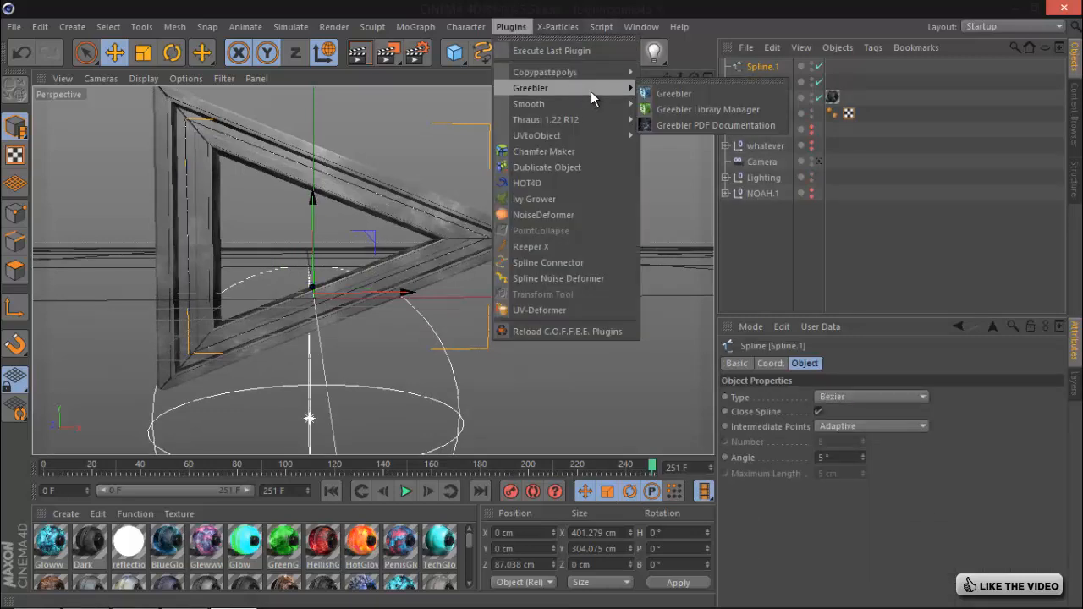
pyautogui.click(577, 245)
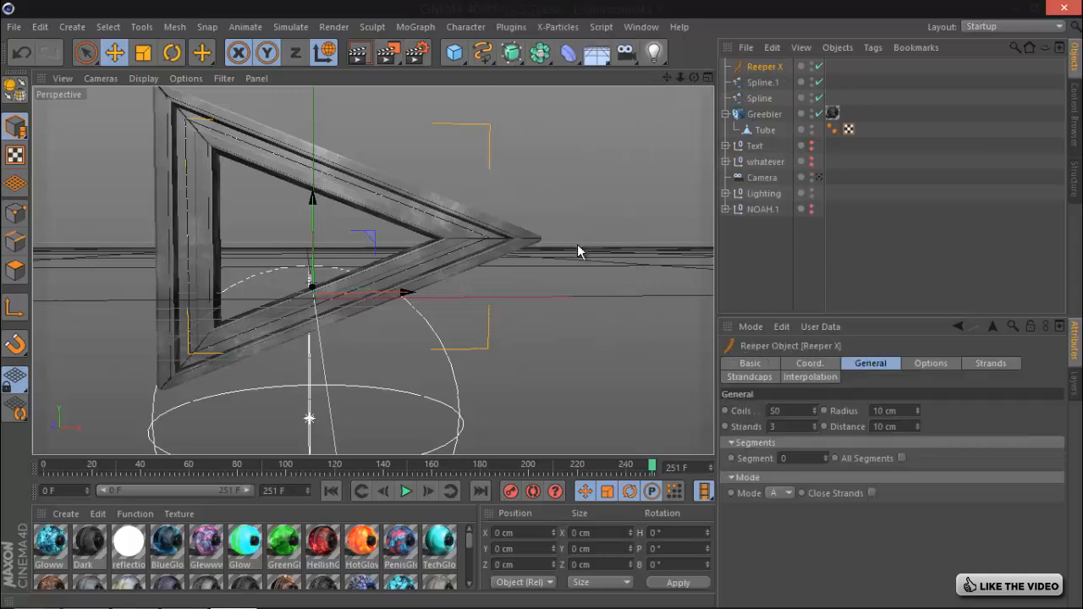
pyautogui.moveTo(767, 72); pyautogui.dragTo(764, 67)
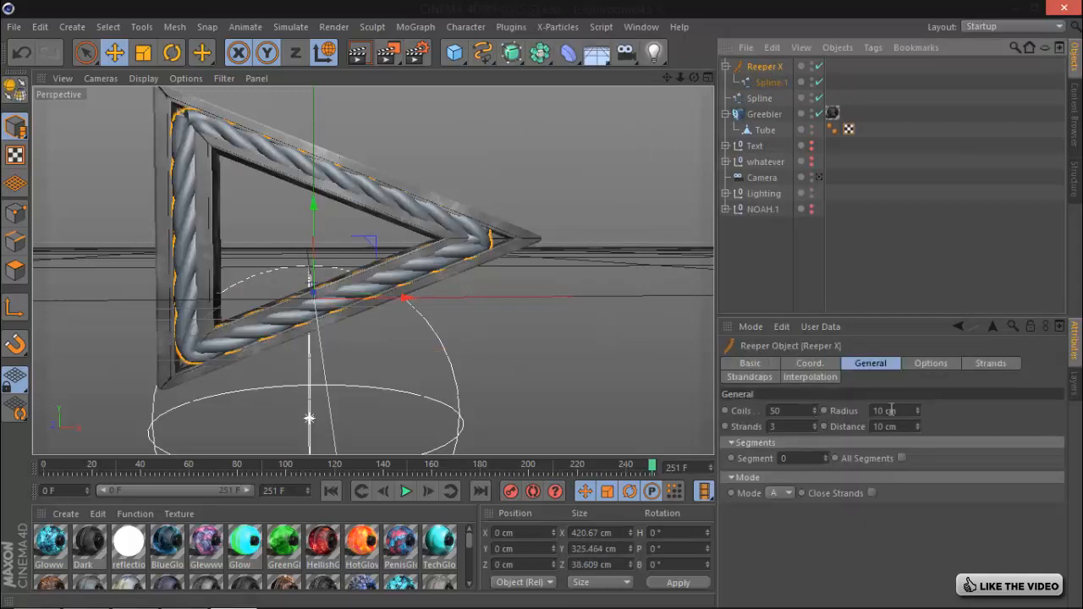
# - Set the Reeper X radius to 1 cm, close its strands and reduce the coils to 19
pyautogui.doubleClick(903, 409)
pyautogui.write('1')
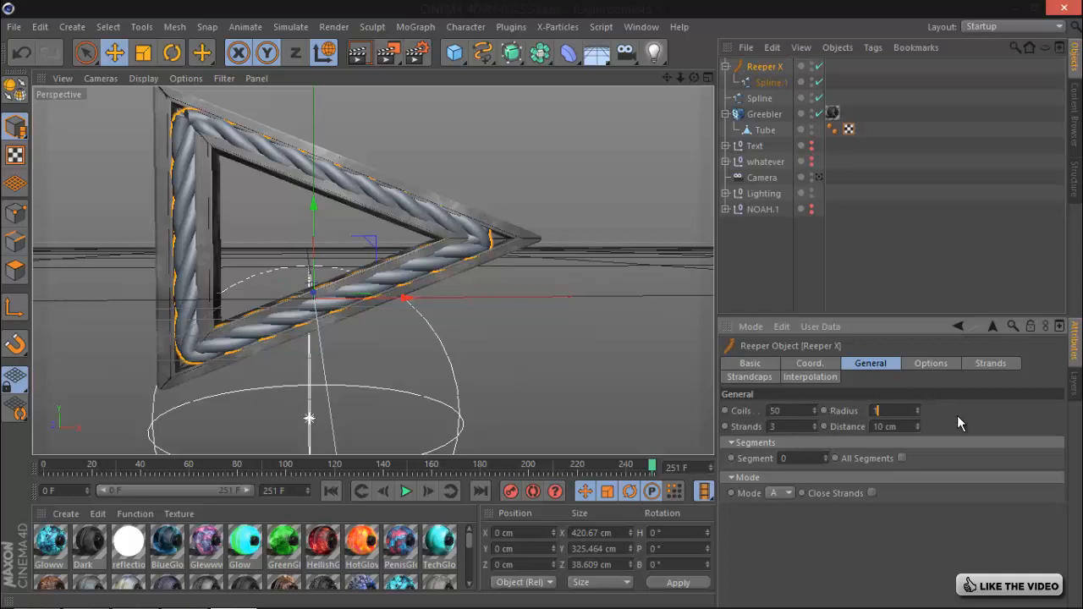
pyautogui.press('Return')
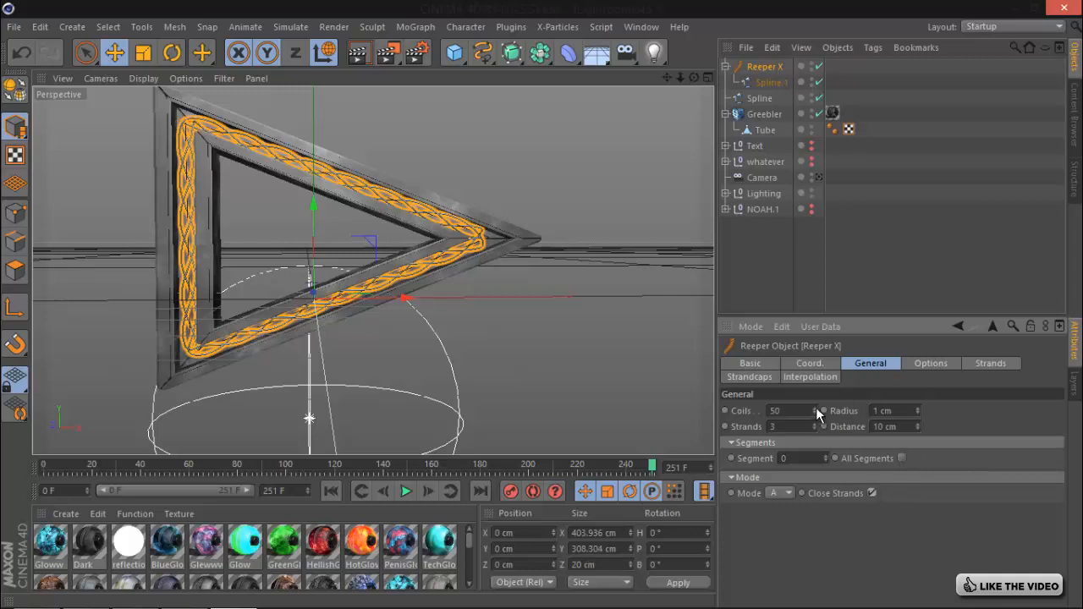
pyautogui.moveTo(819, 414); pyautogui.dragTo(814, 409)
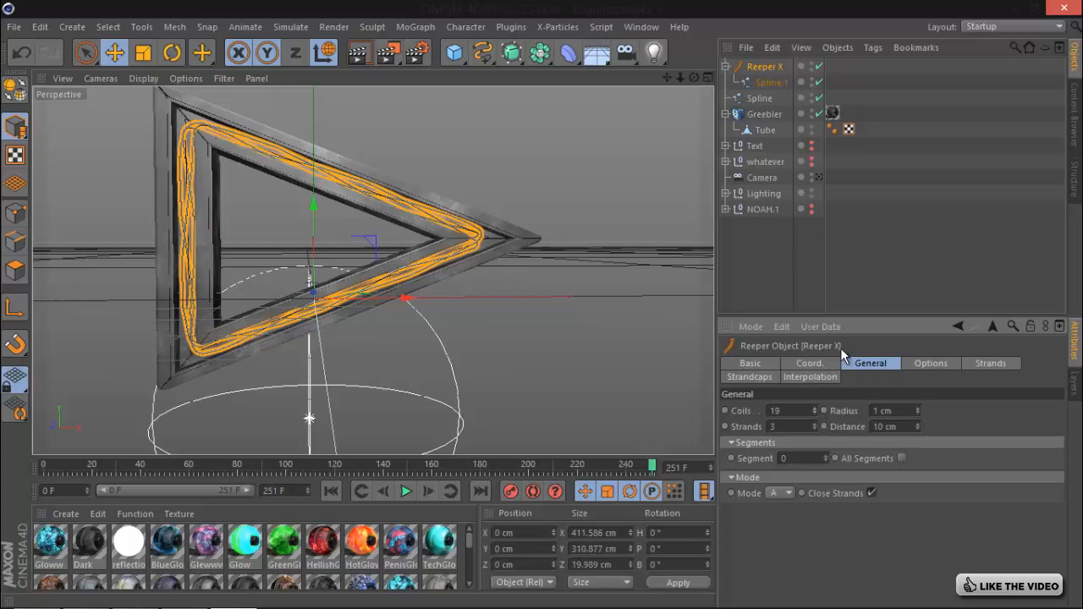
# - Duplicate the Reeper X cable and set the copy to 17 coils with a strand distance of 19 cm
pyautogui.click(763, 254)
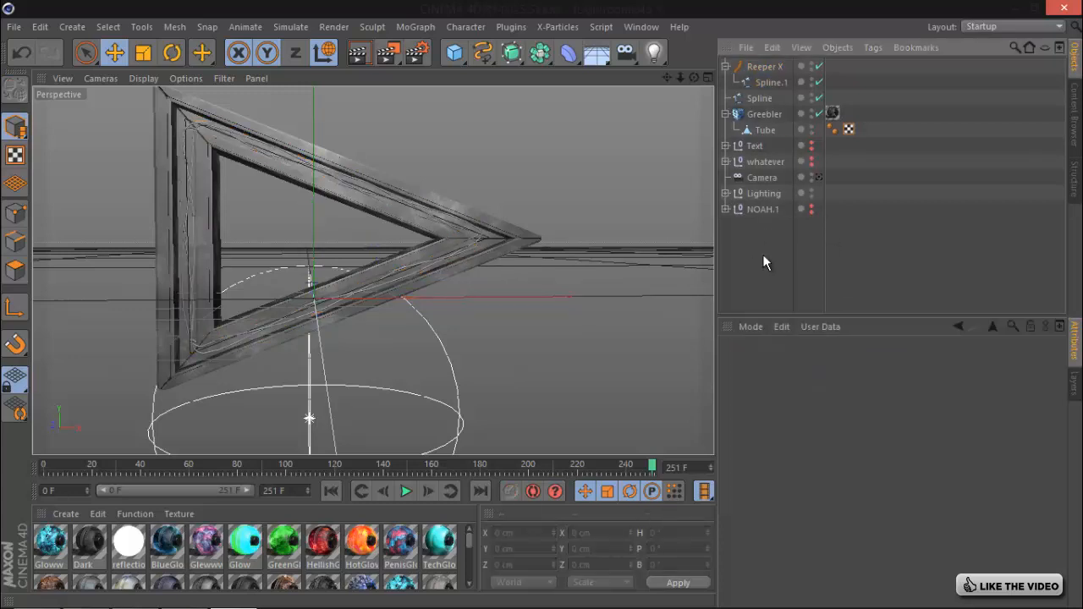
pyautogui.click(770, 74)
pyautogui.hotkey('ctrl', 'c')
pyautogui.hotkey('ctrl', 'v')
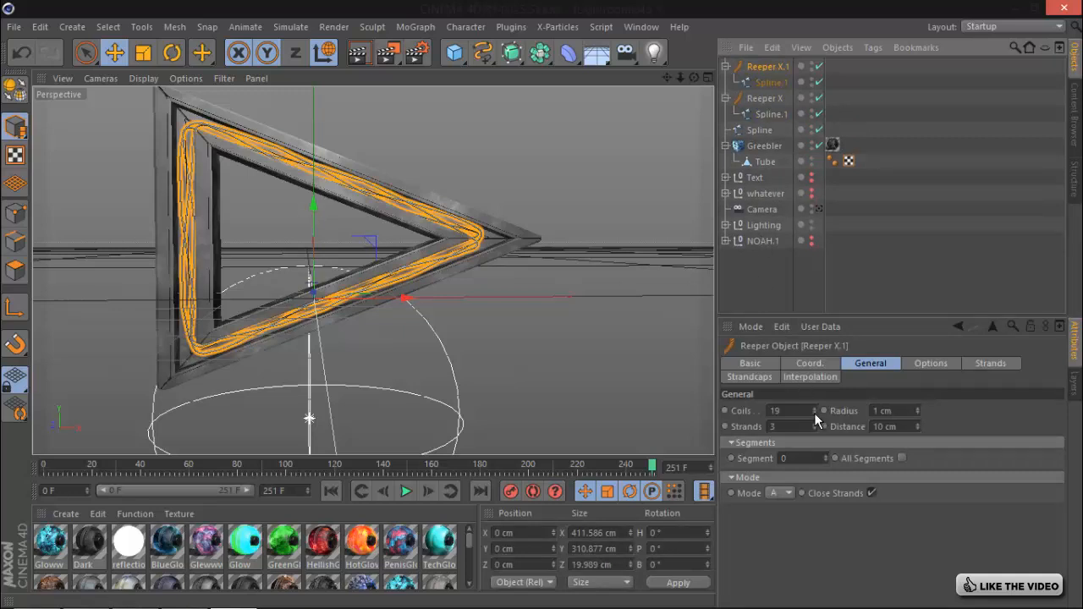
pyautogui.click(814, 413)
pyautogui.click(814, 413)
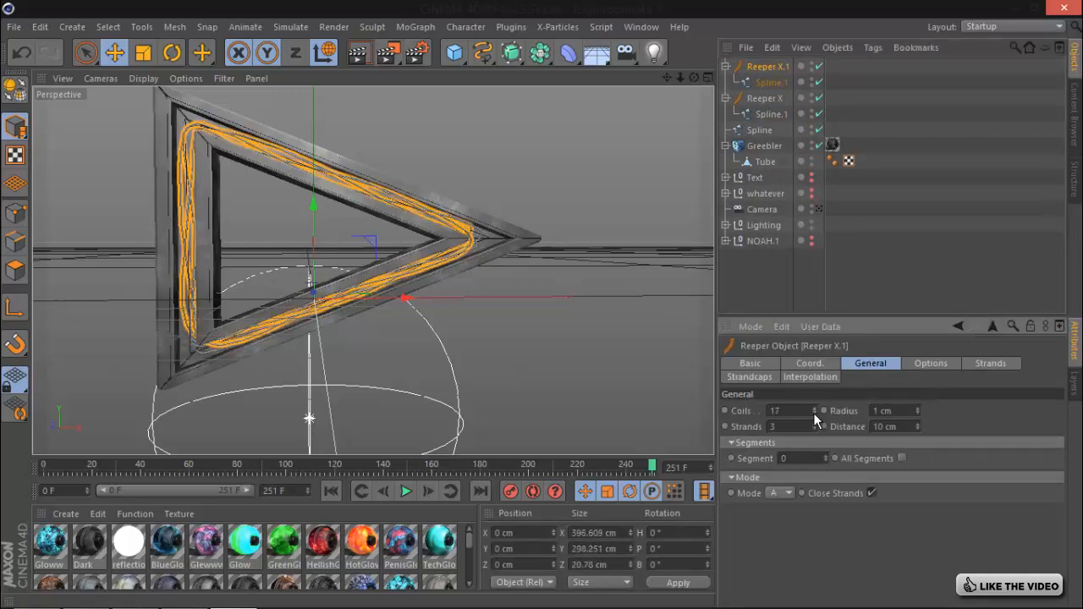
pyautogui.moveTo(919, 423); pyautogui.dragTo(918, 421)
pyautogui.click(919, 422)
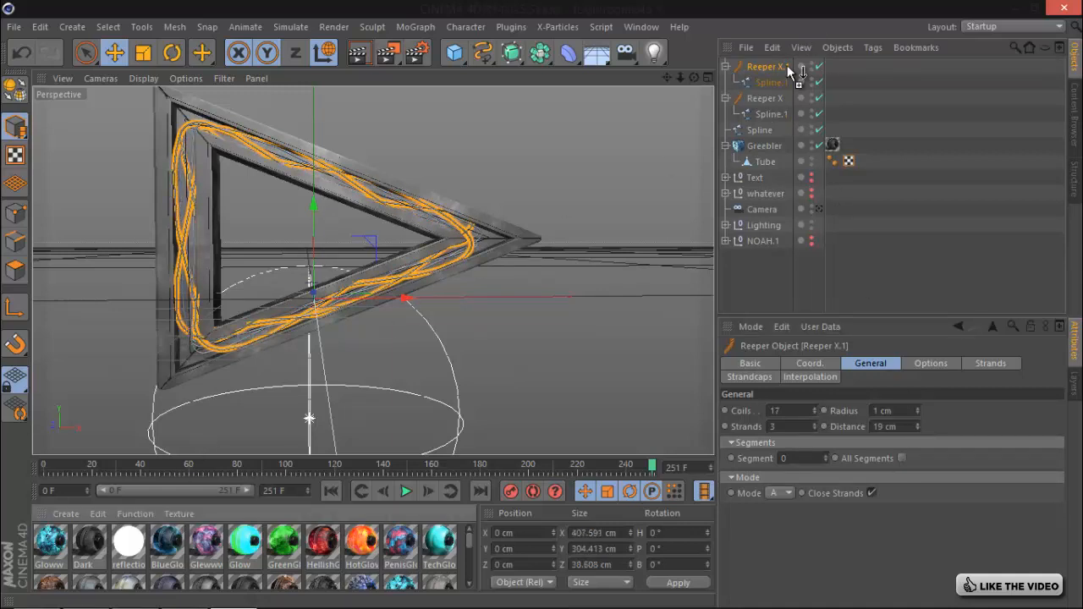
# - Apply the Dark material to the Reeper copy and the cyan glow material to the original, and push both cables into the frame along Z
pyautogui.moveTo(760, 72); pyautogui.dragTo(764, 100)
pyautogui.click(758, 282)
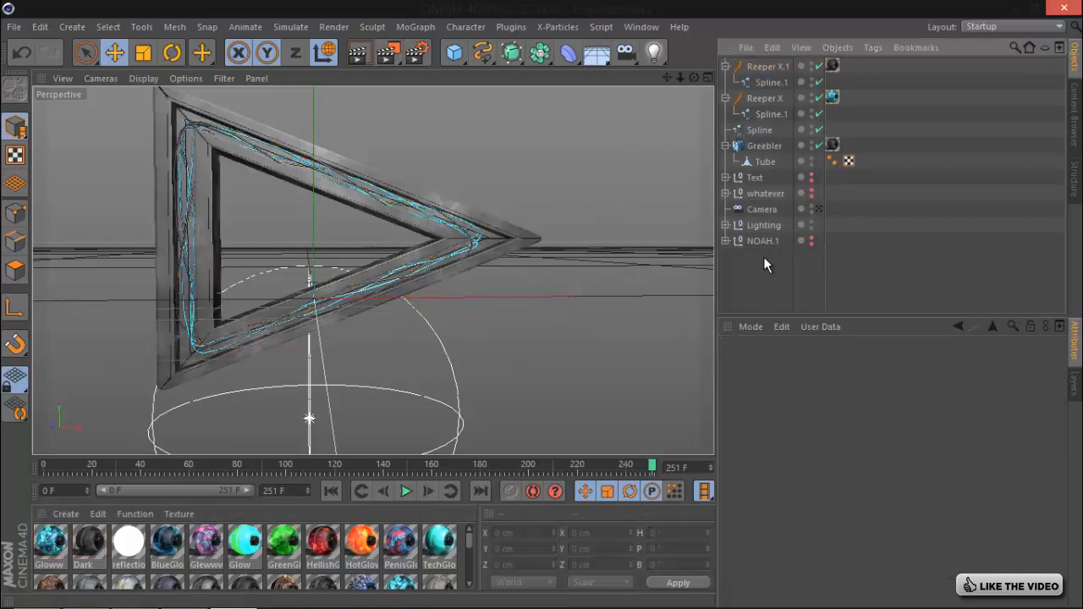
pyautogui.moveTo(693, 76); pyautogui.dragTo(541, 305)
pyautogui.click(750, 66)
pyautogui.keyDown('shift'); pyautogui.click(762, 98); pyautogui.keyUp('shift')
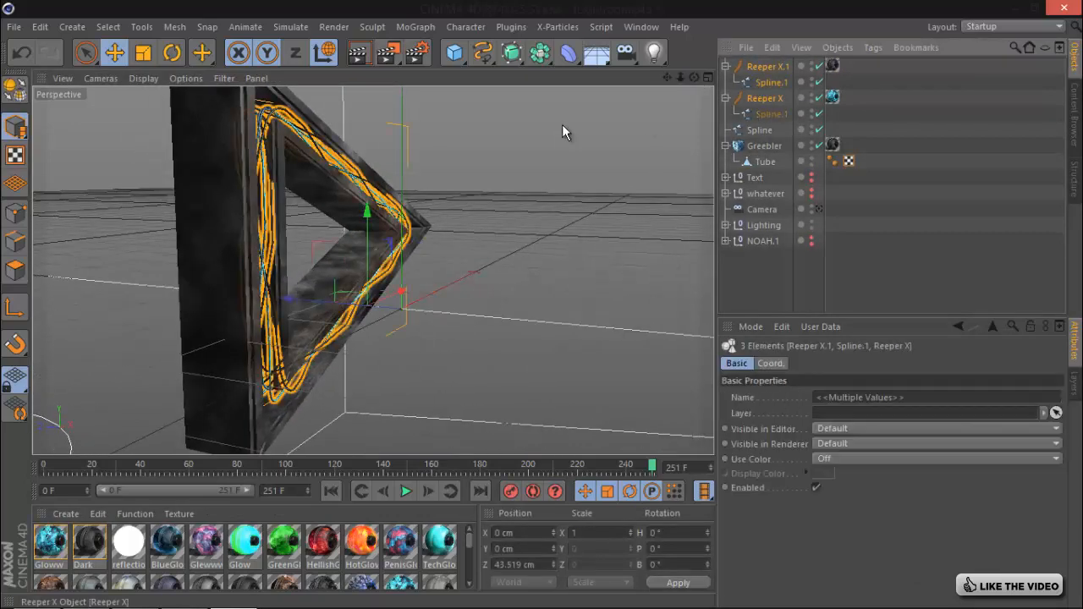
pyautogui.moveTo(316, 297); pyautogui.dragTo(287, 304)
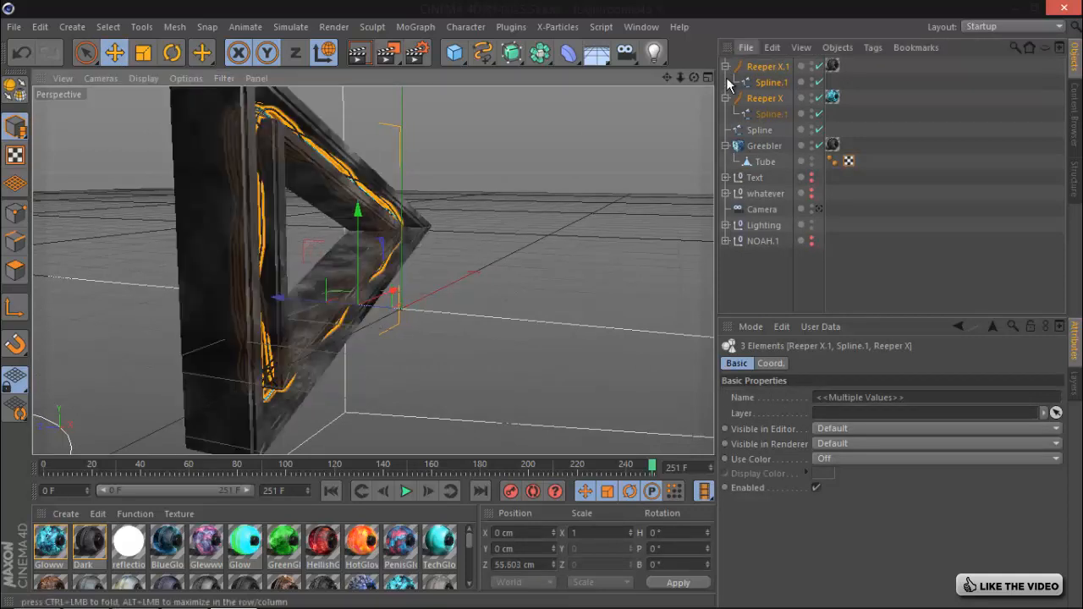
# - Duplicate the Cylinder pipe from the whatever group as a top-level object, with both Reeper hierarchies collapsed
pyautogui.click(725, 98)
pyautogui.click(726, 67)
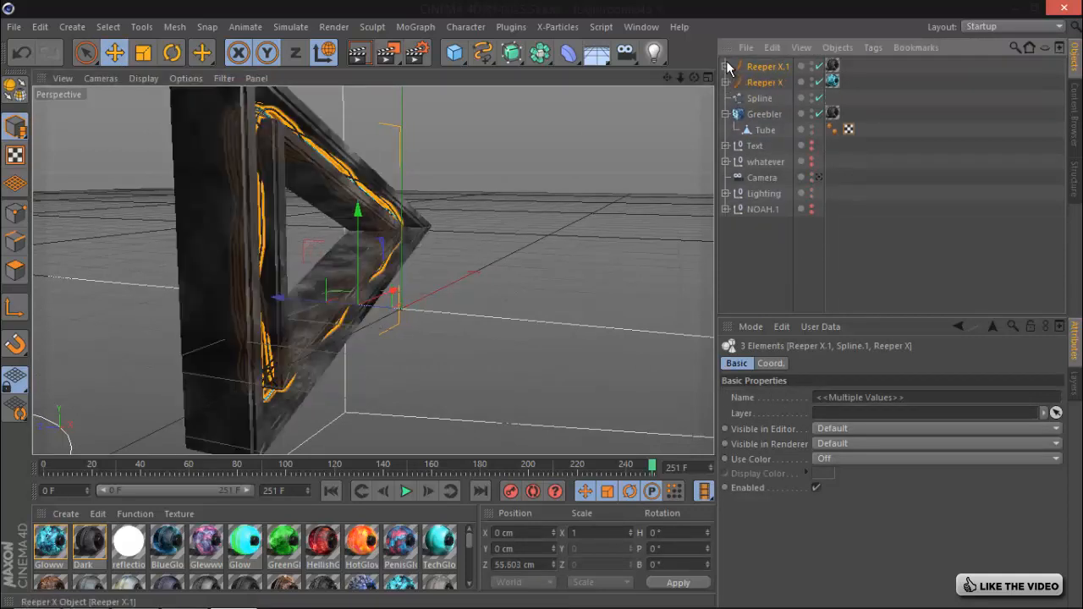
pyautogui.click(726, 162)
pyautogui.moveTo(695, 77); pyautogui.dragTo(552, 302)
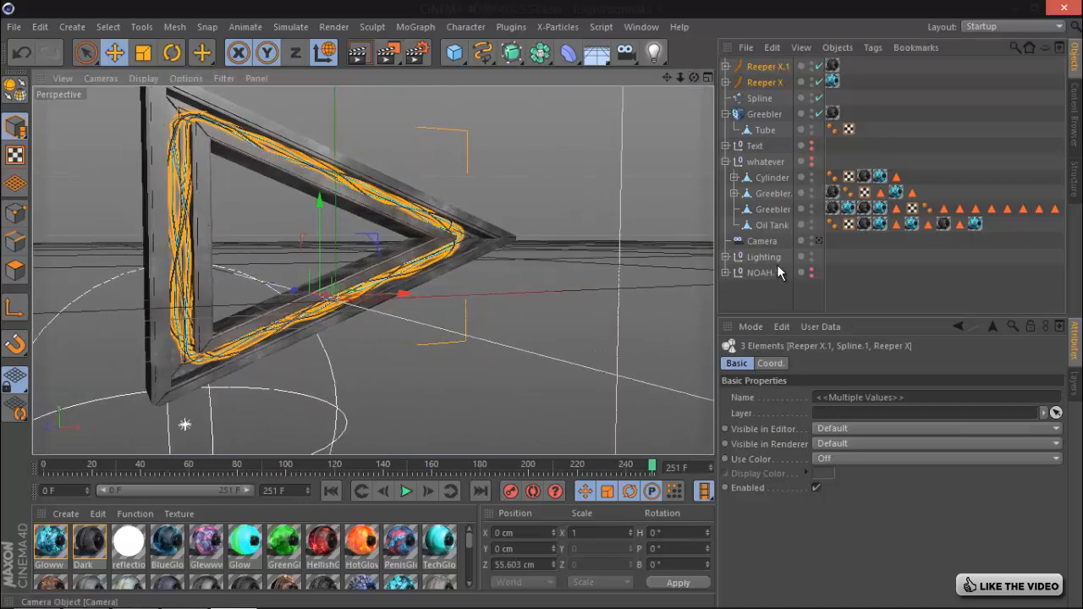
pyautogui.click(766, 180)
pyautogui.hotkey('ctrl', 'c')
pyautogui.hotkey('ctrl', 'v')
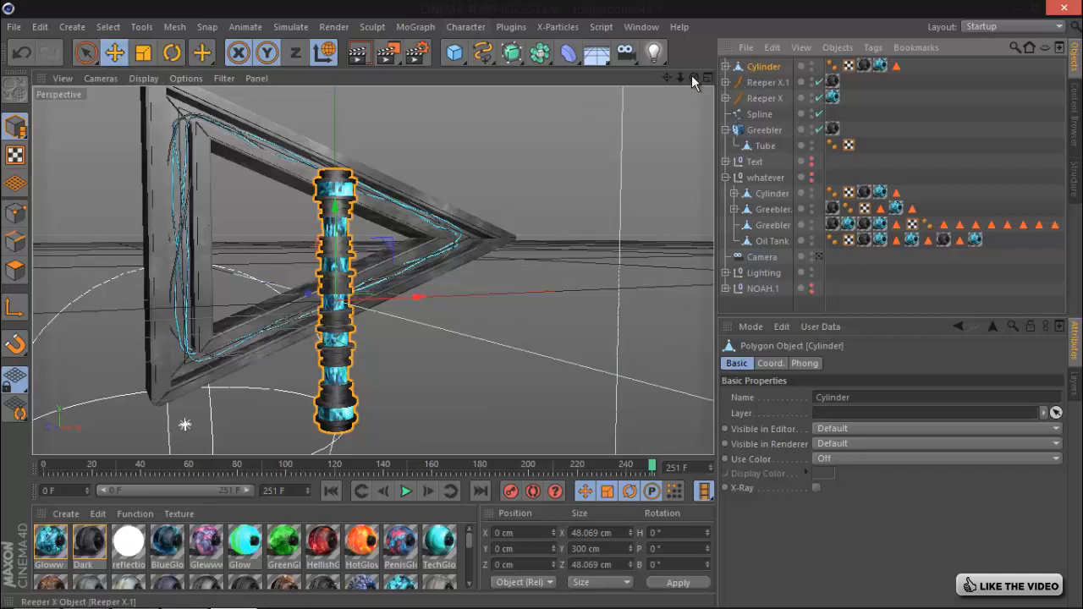
# - Take the Spline Wrap out of the copied Cylinder and place the Cylinder above it in the hierarchy
pyautogui.moveTo(694, 76)
pyautogui.mouseDown()
pyautogui.moveTo(542, 305)
pyautogui.moveTo(701, 65)
pyautogui.mouseUp()
pyautogui.click(726, 66)
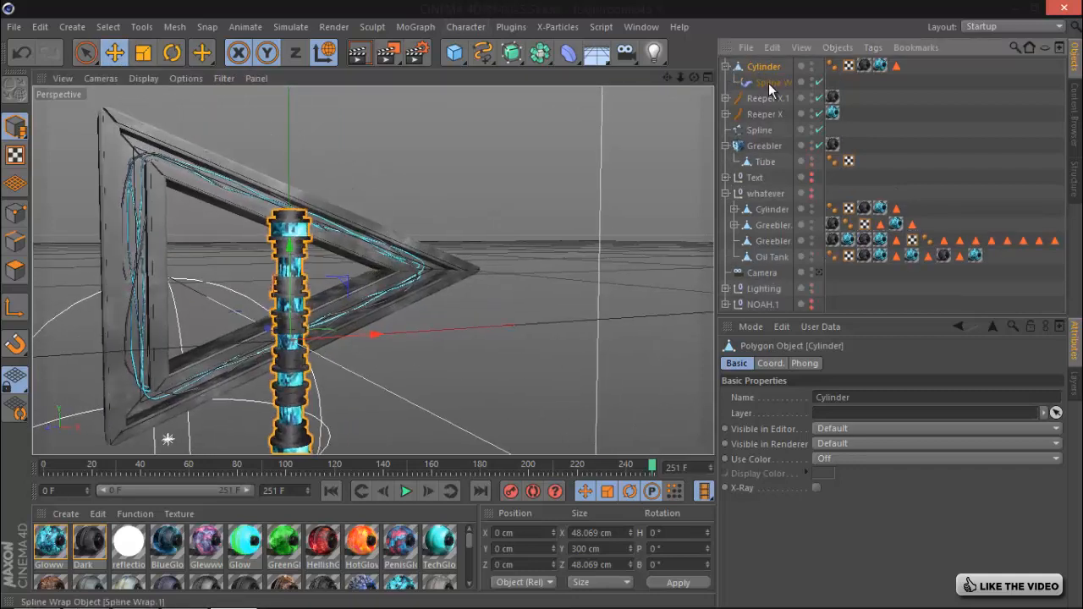
pyautogui.moveTo(769, 61); pyautogui.dragTo(767, 62)
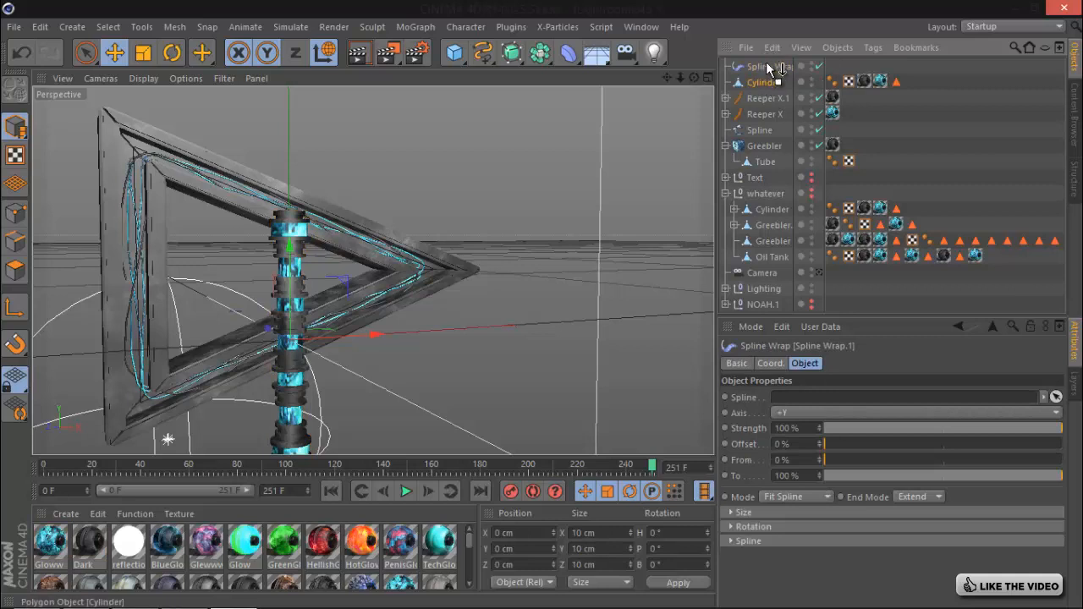
pyautogui.hotkey('ctrl', 'z')
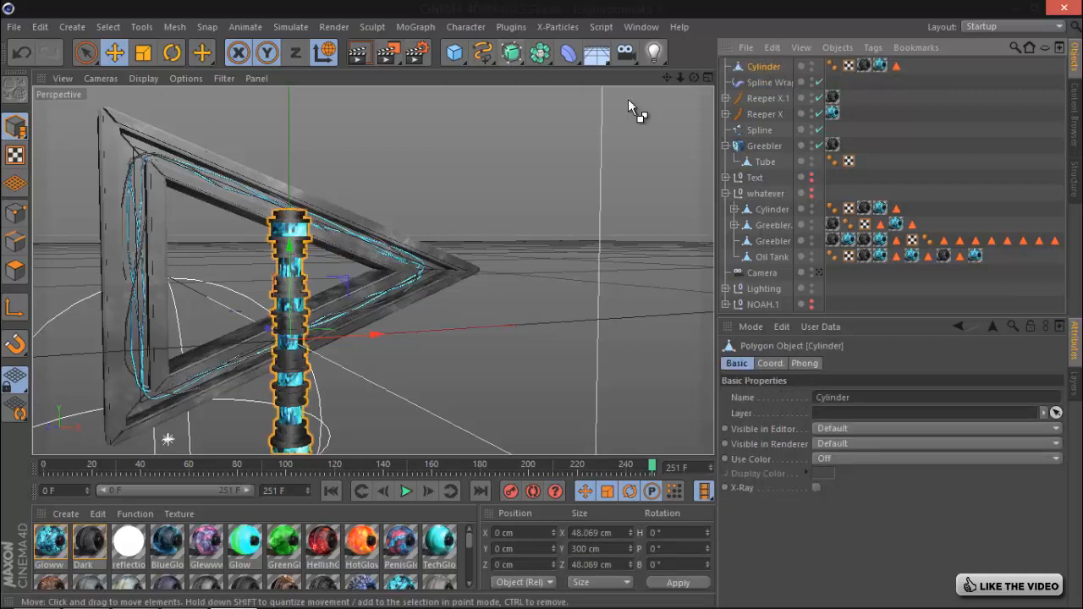
# - Duplicate the Cylinder pipe and move the copy down along Y so it continues below the original
pyautogui.hotkey('ctrl', 'c')
pyautogui.hotkey('ctrl', 'v')
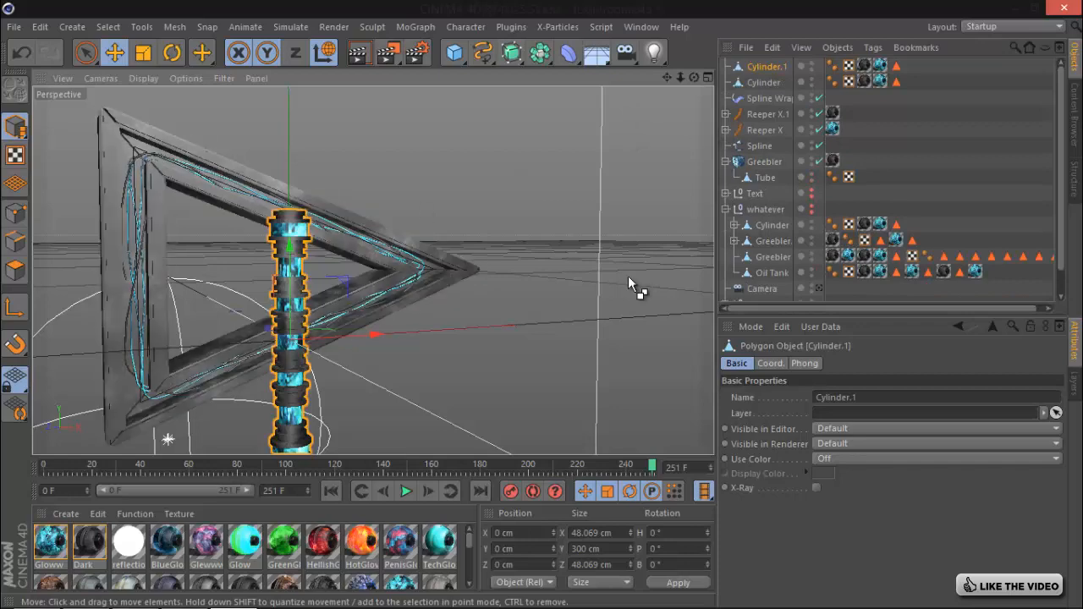
pyautogui.moveTo(667, 77); pyautogui.dragTo(546, 298)
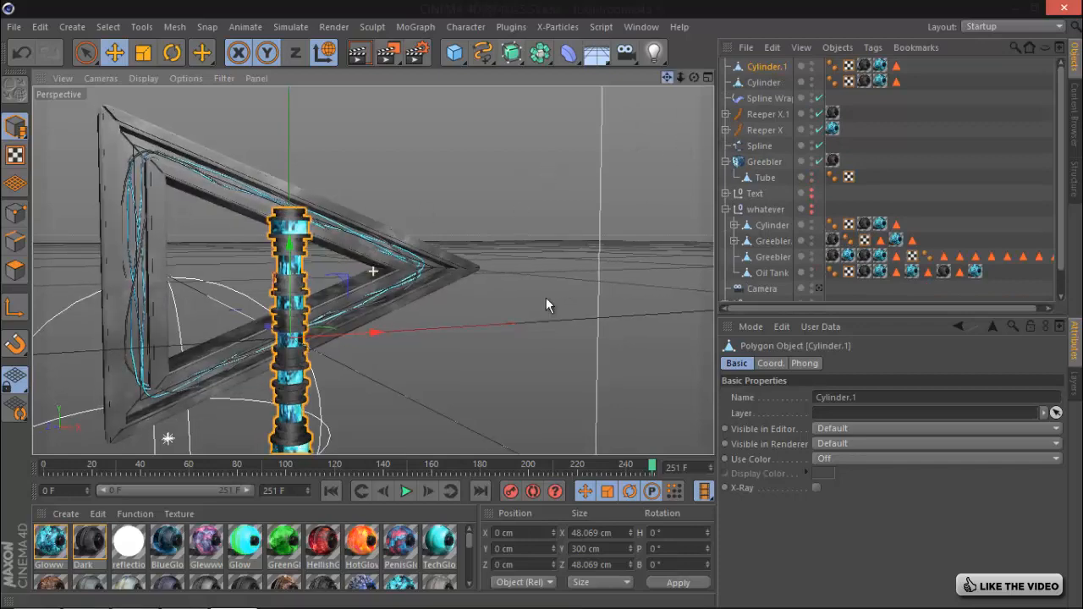
pyautogui.keyDown('alt'); pyautogui.moveTo(546, 298); pyautogui.dragTo(586, 179, button='middle'); pyautogui.keyUp('alt')
pyautogui.moveTo(331, 123); pyautogui.dragTo(333, 373)
# - Duplicate both Cylinder segments together and move the new pair up about 588 cm along Y to lengthen the pipe
pyautogui.keyDown('shift'); pyautogui.click(766, 83); pyautogui.keyUp('shift')
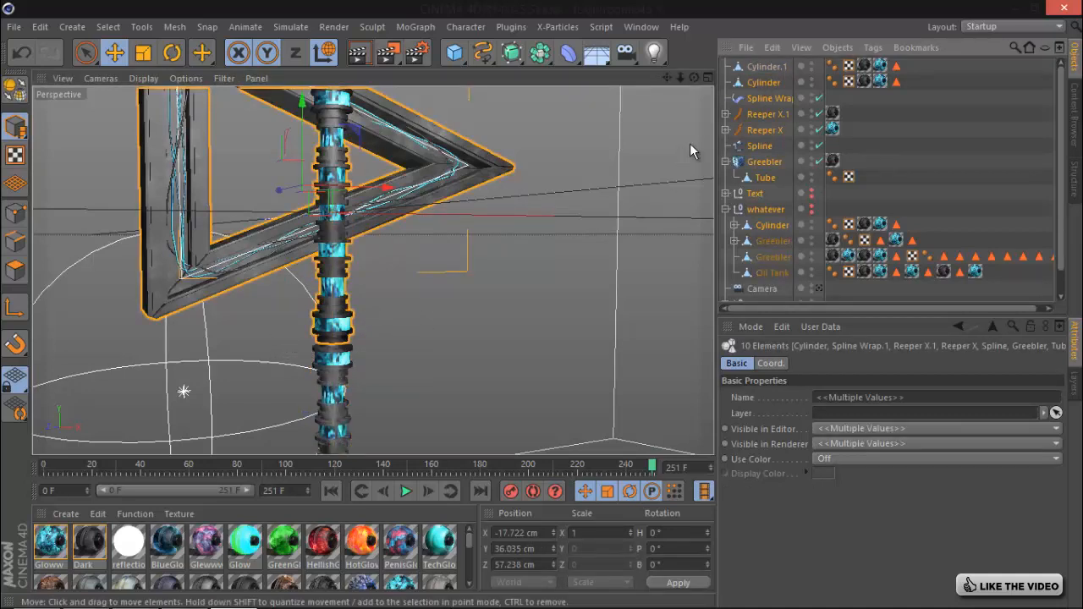
pyautogui.click(767, 83)
pyautogui.keyDown('ctrl'); pyautogui.click(768, 68); pyautogui.keyUp('ctrl')
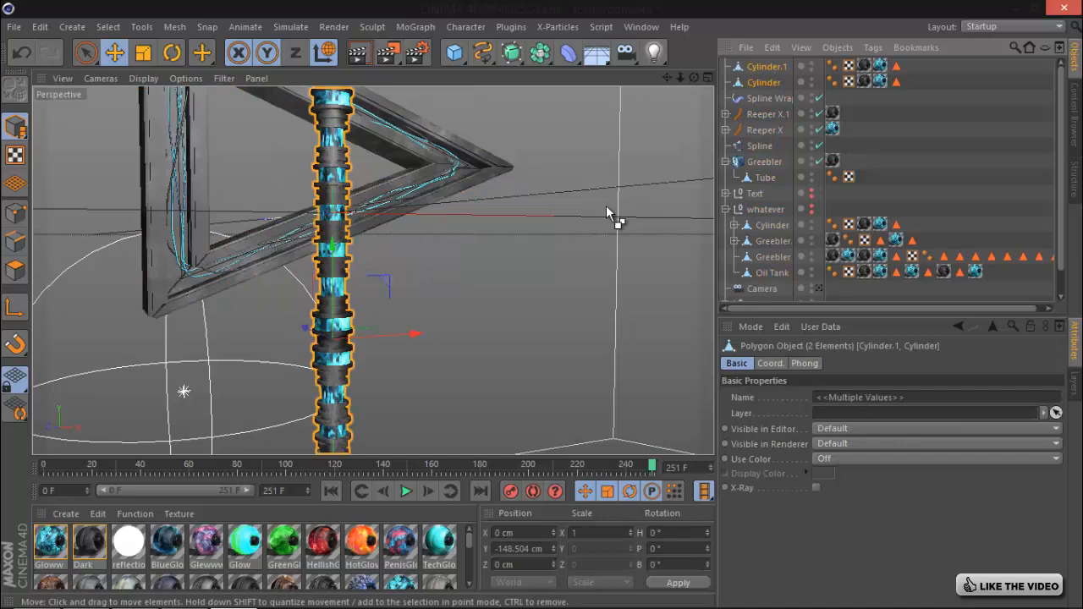
pyautogui.hotkey('ctrl', 'c')
pyautogui.hotkey('ctrl', 'v')
pyautogui.moveTo(683, 77); pyautogui.dragTo(663, 87)
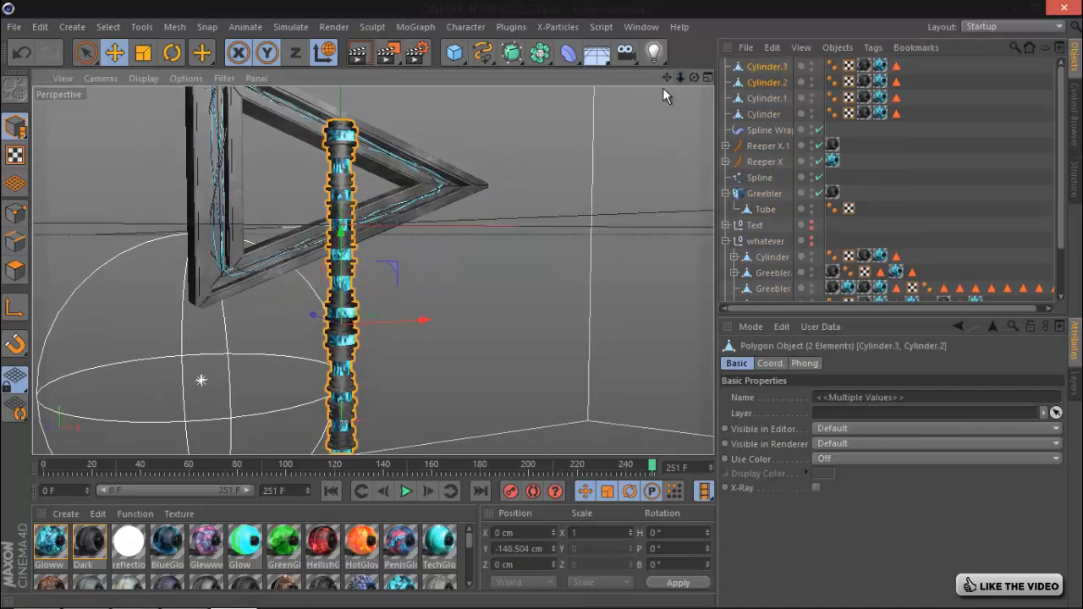
pyautogui.moveTo(343, 214); pyautogui.dragTo(542, 304)
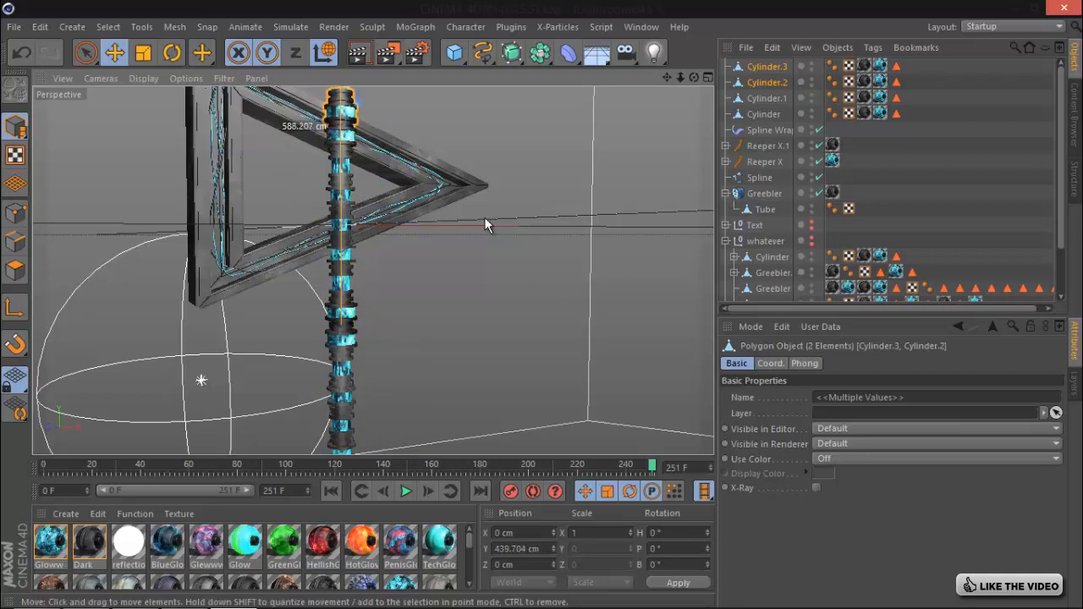
# - Merge the four stacked Cylinder segments into a single polygon object, deleting the originals
pyautogui.click(773, 69)
pyautogui.keyDown('shift'); pyautogui.click(766, 114); pyautogui.keyUp('shift')
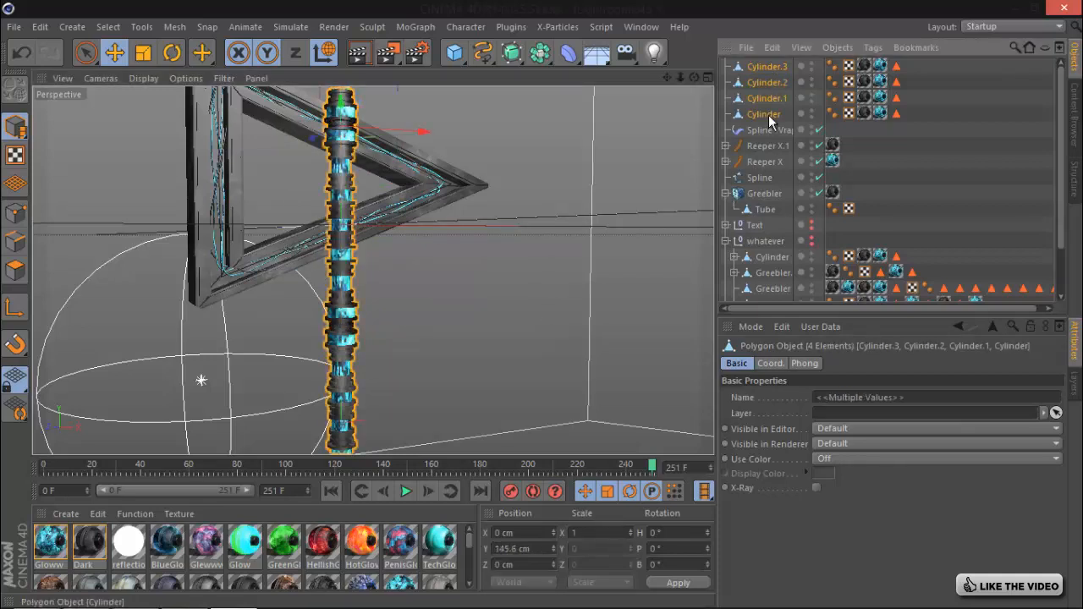
pyautogui.rightClick(770, 117)
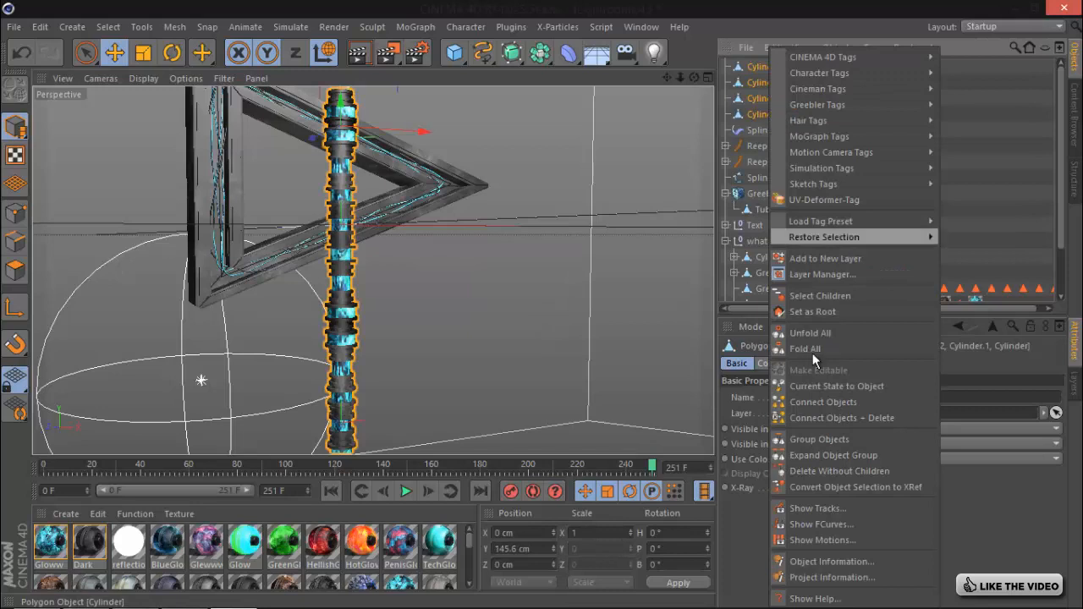
pyautogui.click(839, 413)
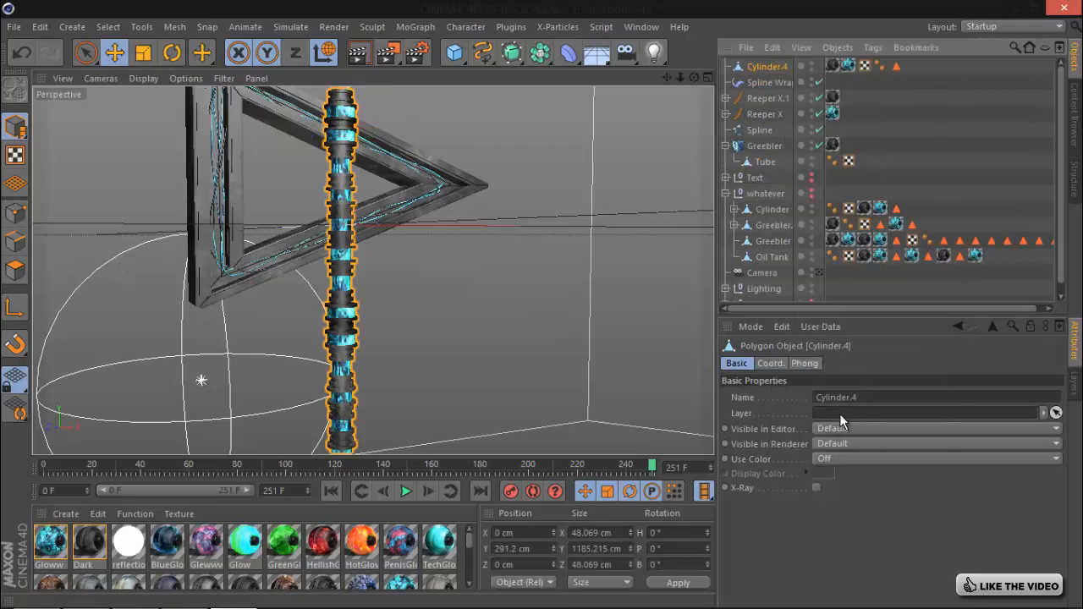
# - Place the Spline Wrap under the merged cylinder and assign the triangular Spline as its wrap path
pyautogui.moveTo(770, 72); pyautogui.dragTo(764, 84)
pyautogui.click(771, 82)
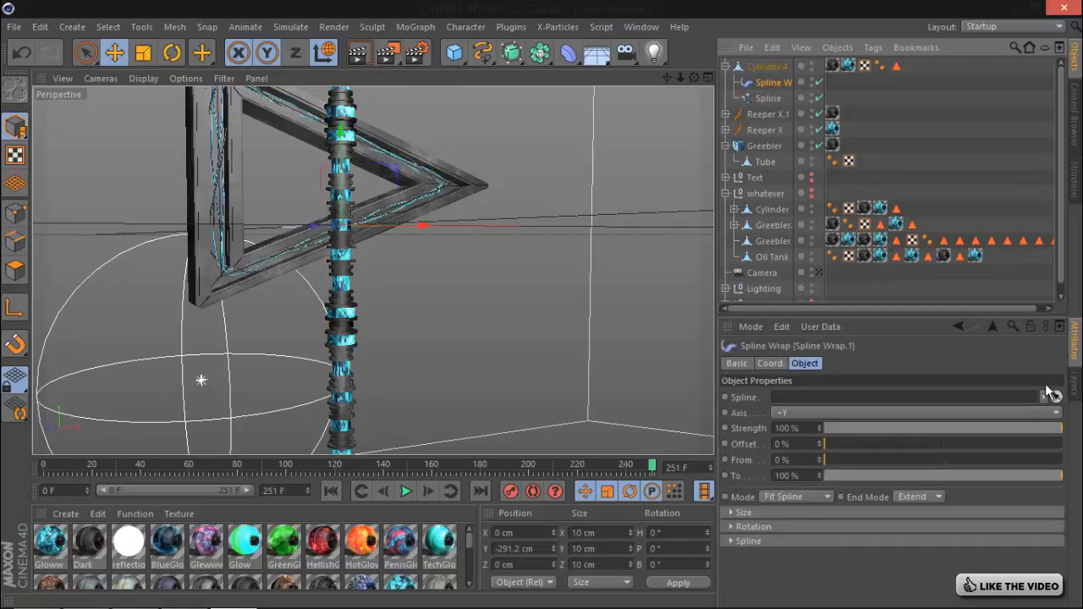
pyautogui.click(1055, 396)
pyautogui.click(771, 99)
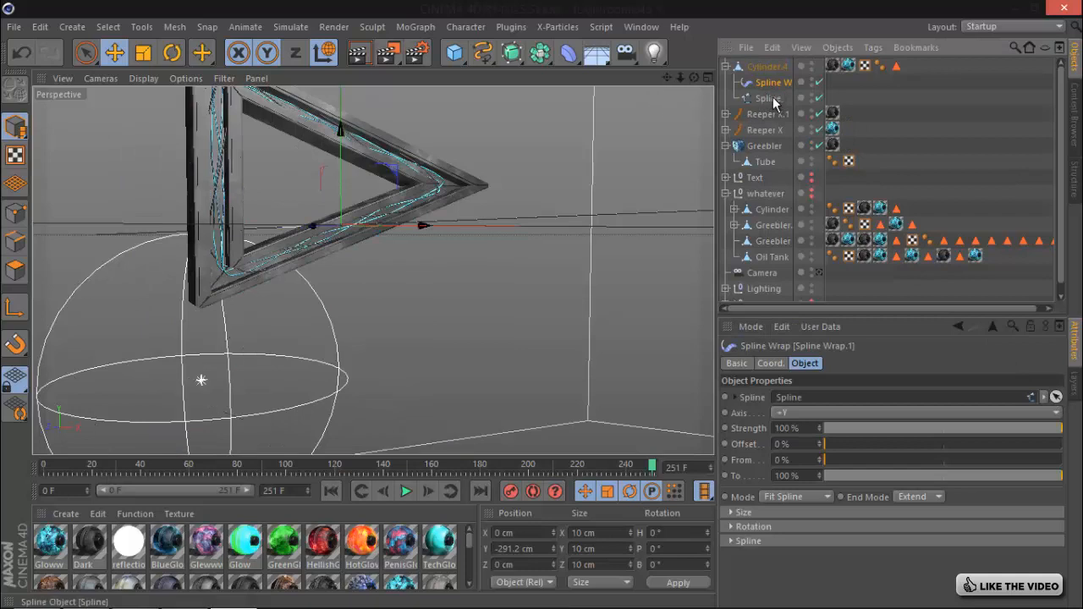
# - Move the Spline out of the merged cylinder to the top level and set its intermediate points to Natural
pyautogui.click(768, 100)
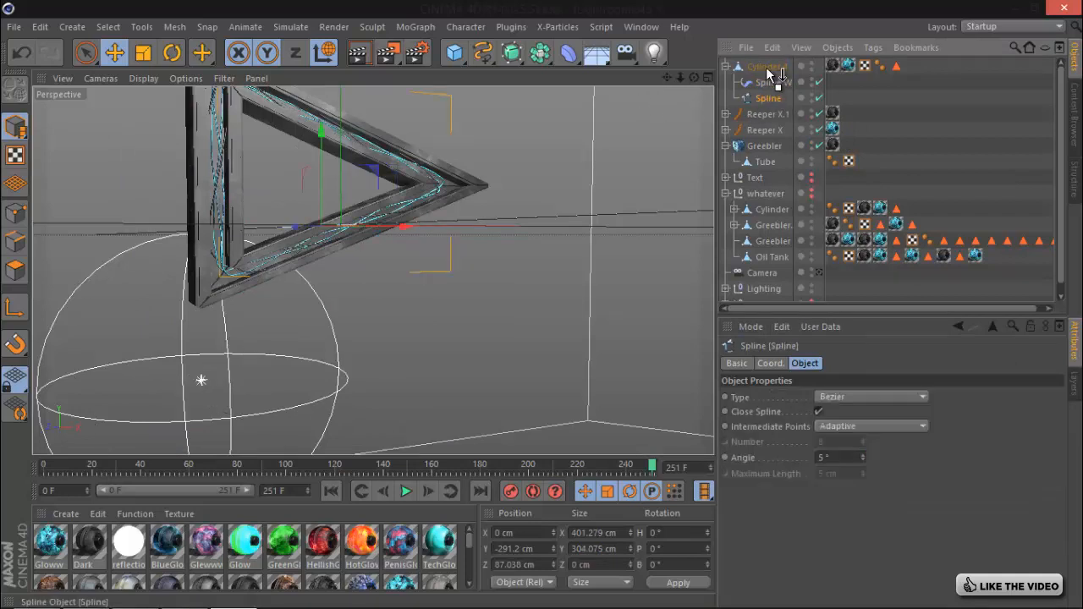
pyautogui.moveTo(771, 66); pyautogui.dragTo(769, 68)
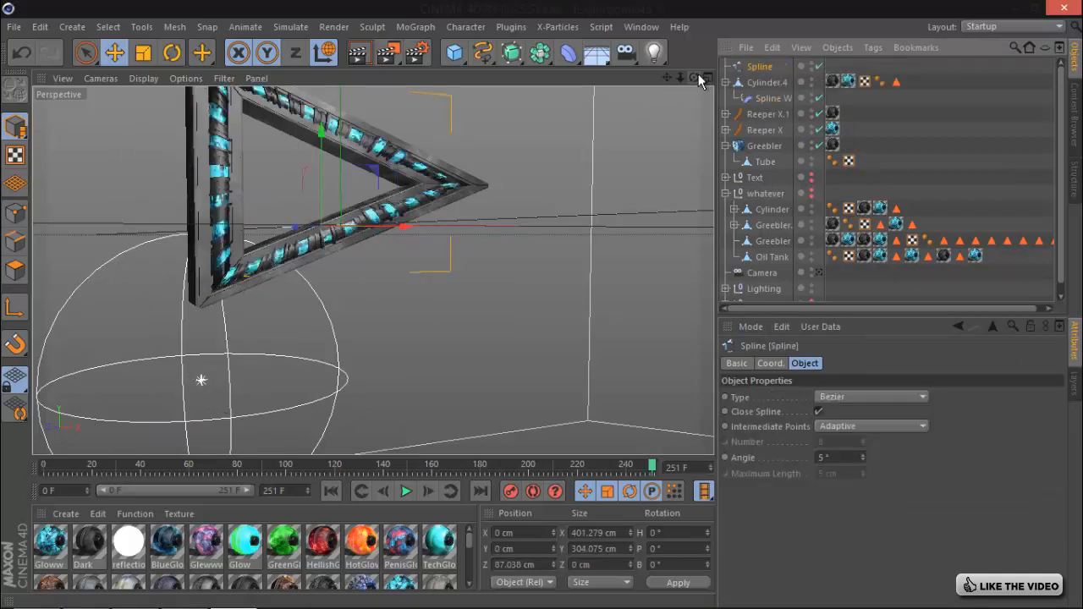
pyautogui.keyDown('alt'); pyautogui.moveTo(542, 301); pyautogui.dragTo(543, 300, button='middle'); pyautogui.keyUp('alt')
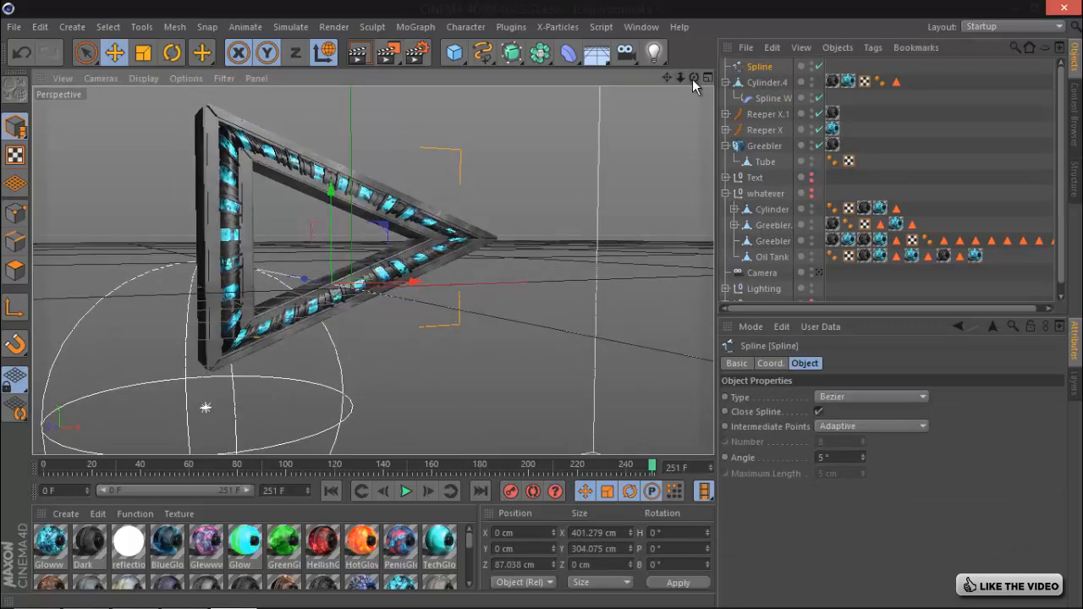
pyautogui.moveTo(693, 79); pyautogui.dragTo(545, 305)
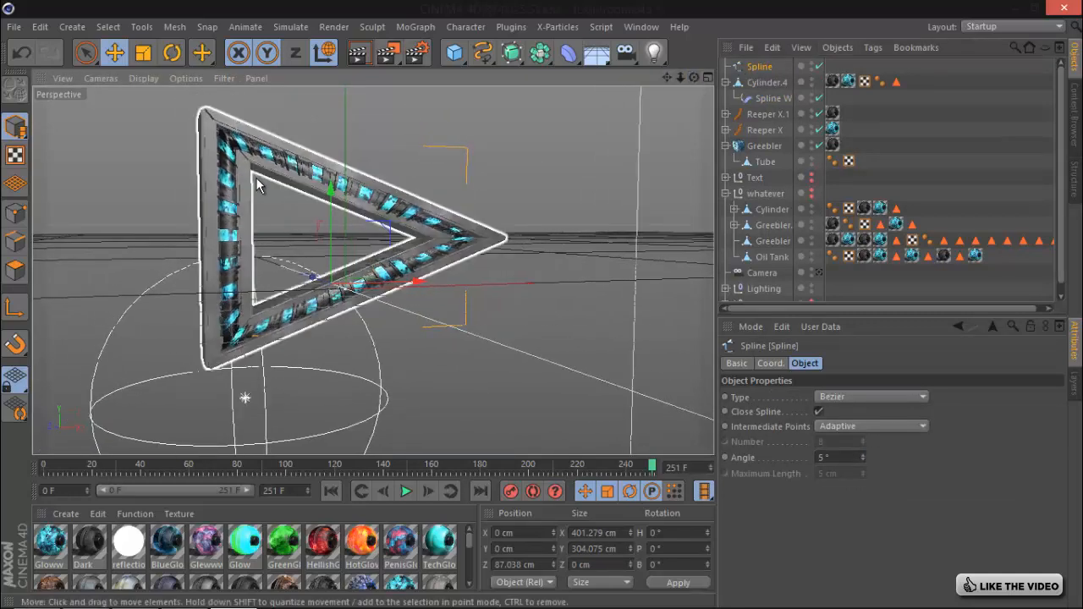
pyautogui.click(859, 424)
pyautogui.click(859, 457)
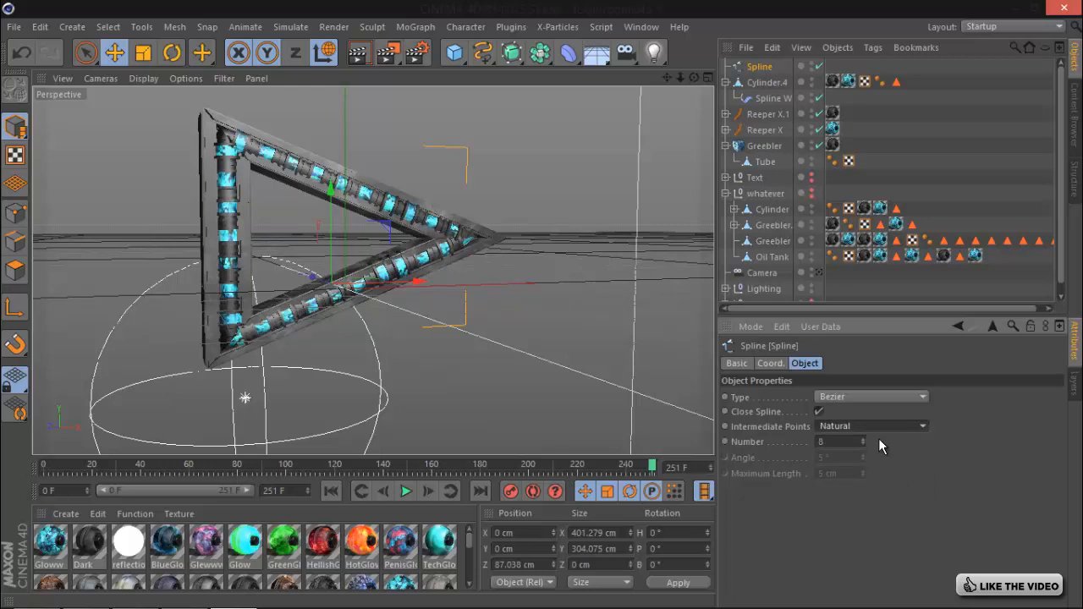
# - Scale the merged cylinder down uniformly to make the wrapped pipe thinner
pyautogui.click(763, 82)
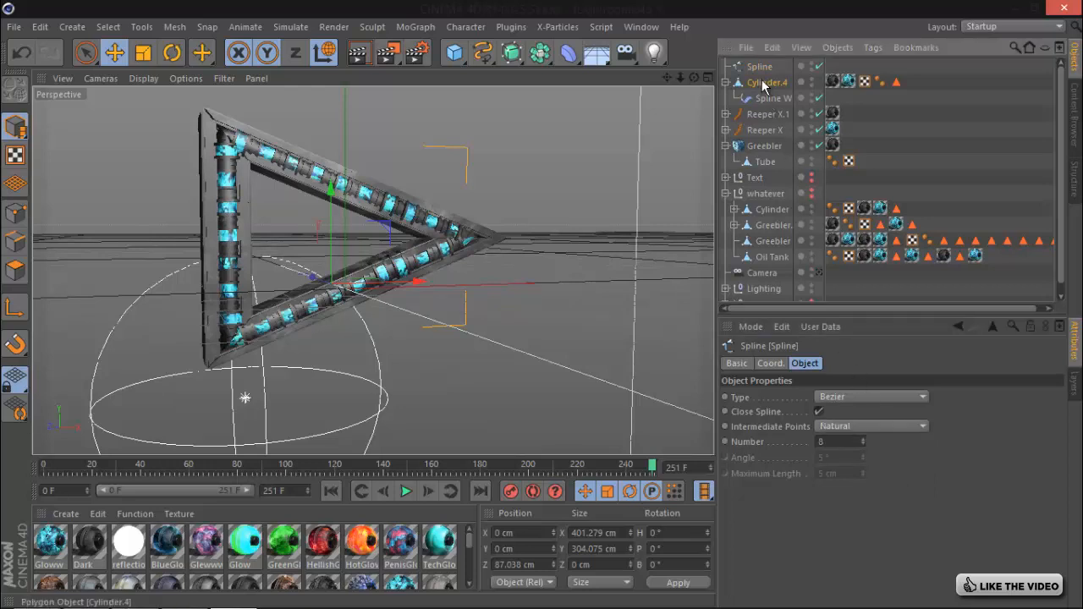
pyautogui.click(143, 52)
pyautogui.moveTo(547, 312); pyautogui.dragTo(182, 310)
# - Try Uniform intermediate points on the Spline and set them back to Natural
pyautogui.click(757, 70)
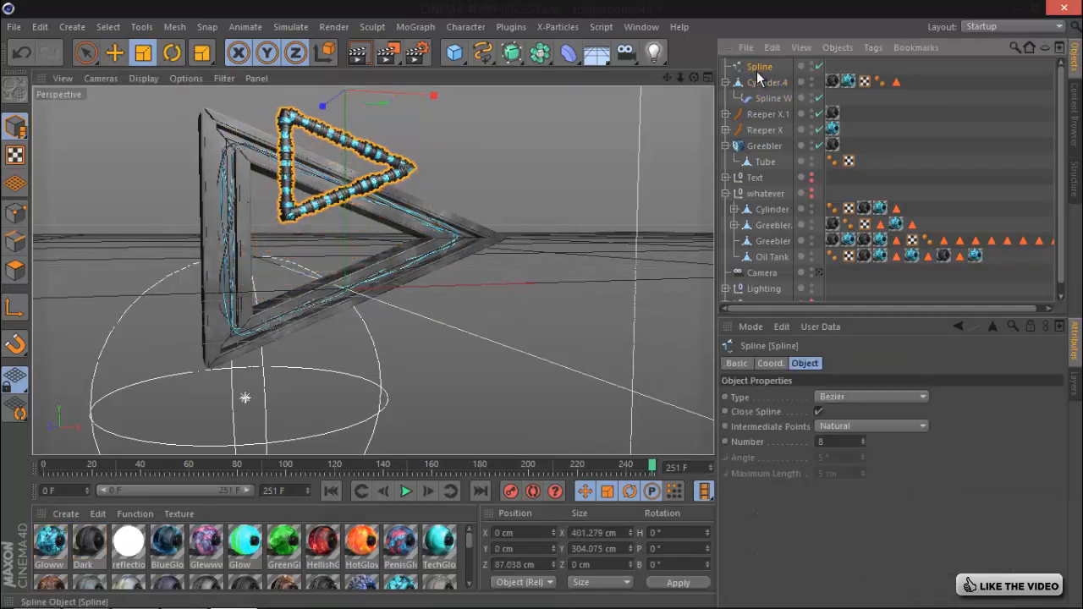
pyautogui.click(854, 423)
pyautogui.click(854, 473)
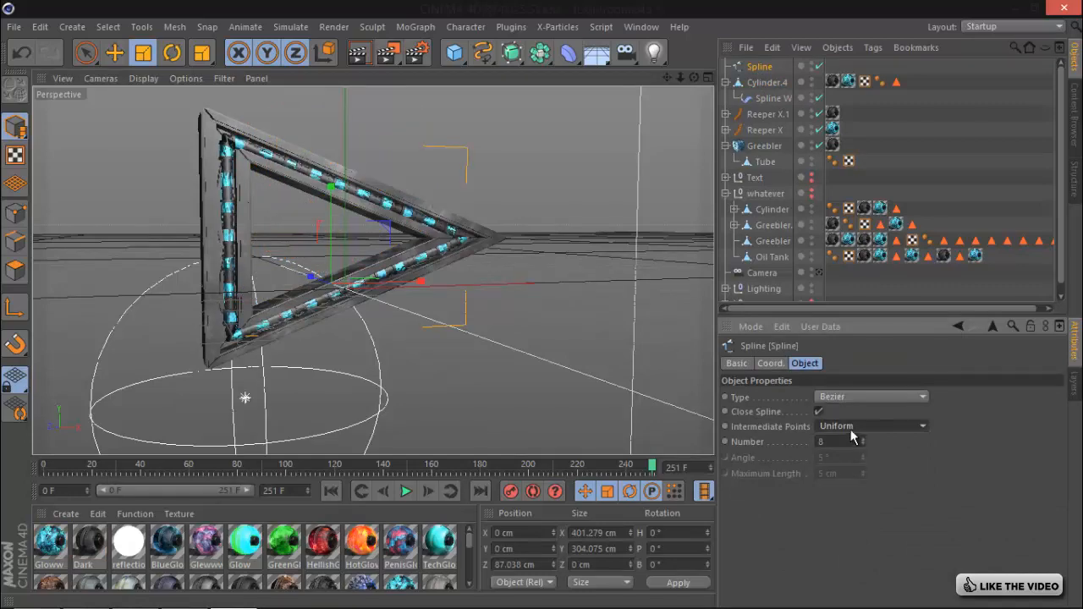
pyautogui.click(850, 428)
pyautogui.click(849, 458)
# - Move the Spline deeper into the triangular frame along Z, to about 97.9 cm
pyautogui.moveTo(694, 78)
pyautogui.mouseDown()
pyautogui.moveTo(540, 303)
pyautogui.moveTo(694, 77)
pyautogui.moveTo(542, 305)
pyautogui.moveTo(711, 78)
pyautogui.mouseUp()
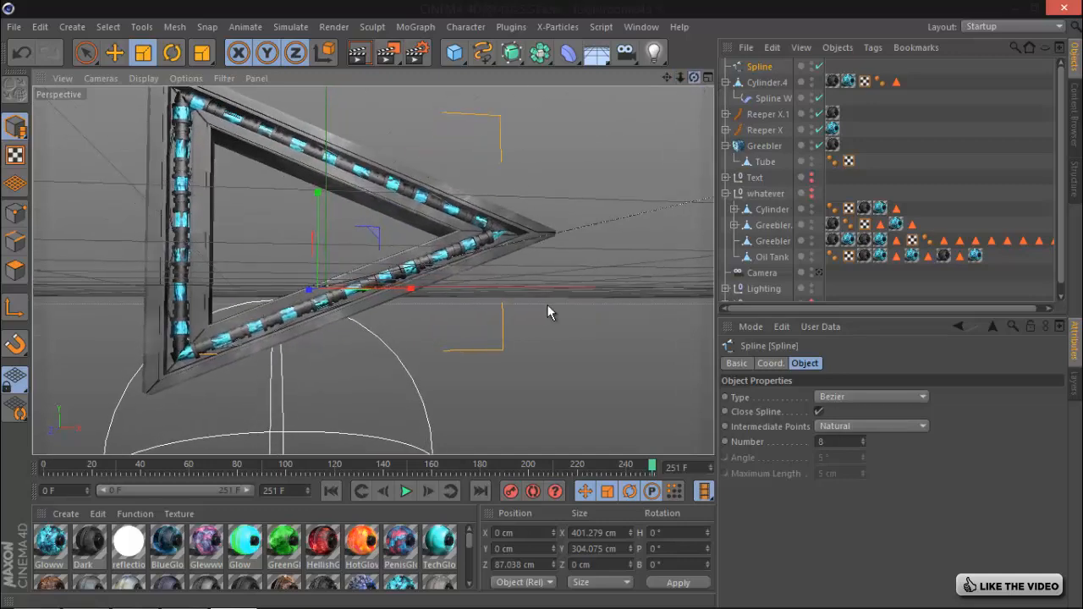
pyautogui.moveTo(547, 305); pyautogui.dragTo(694, 78)
pyautogui.click(114, 53)
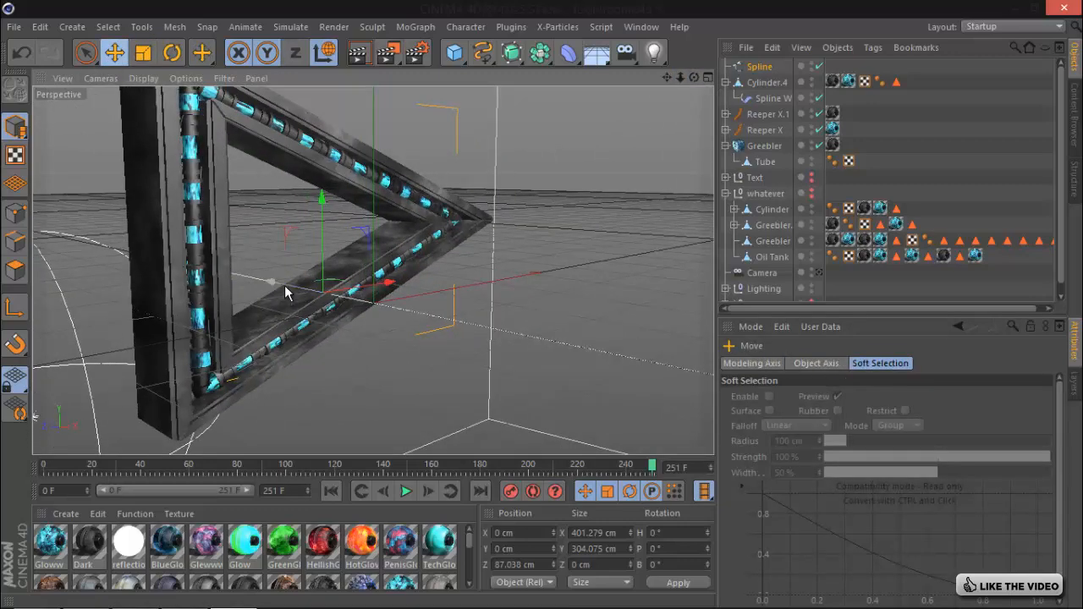
pyautogui.moveTo(275, 282); pyautogui.dragTo(273, 282)
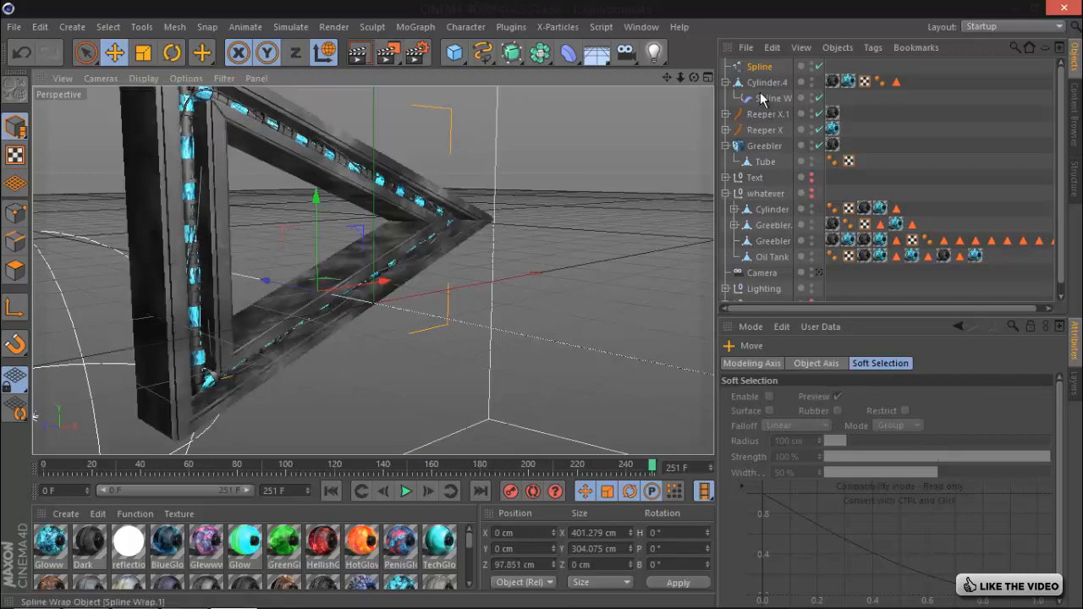
# - Move both Reeper cable objects together along Z so they sit around the pipe in the frame
pyautogui.click(766, 113)
pyautogui.keyDown('ctrl'); pyautogui.click(765, 130); pyautogui.keyUp('ctrl')
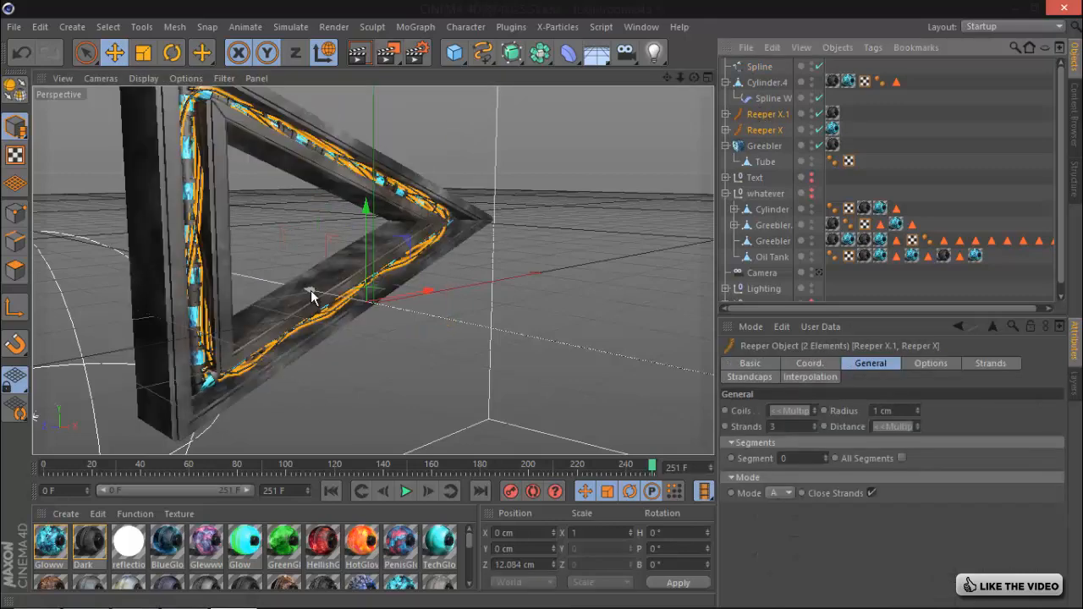
pyautogui.click(619, 291)
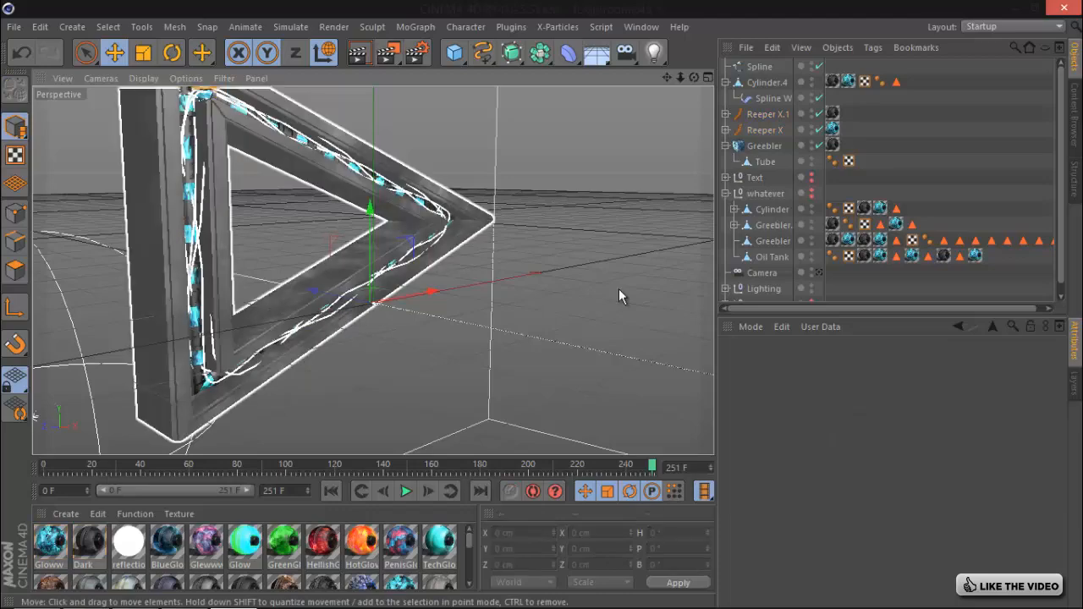
# - Shift the Spline, wrapped cylinder and both Reeper objects together about 15 cm along negative X to align them with the frame
pyautogui.moveTo(696, 78); pyautogui.dragTo(543, 305)
pyautogui.click(760, 67)
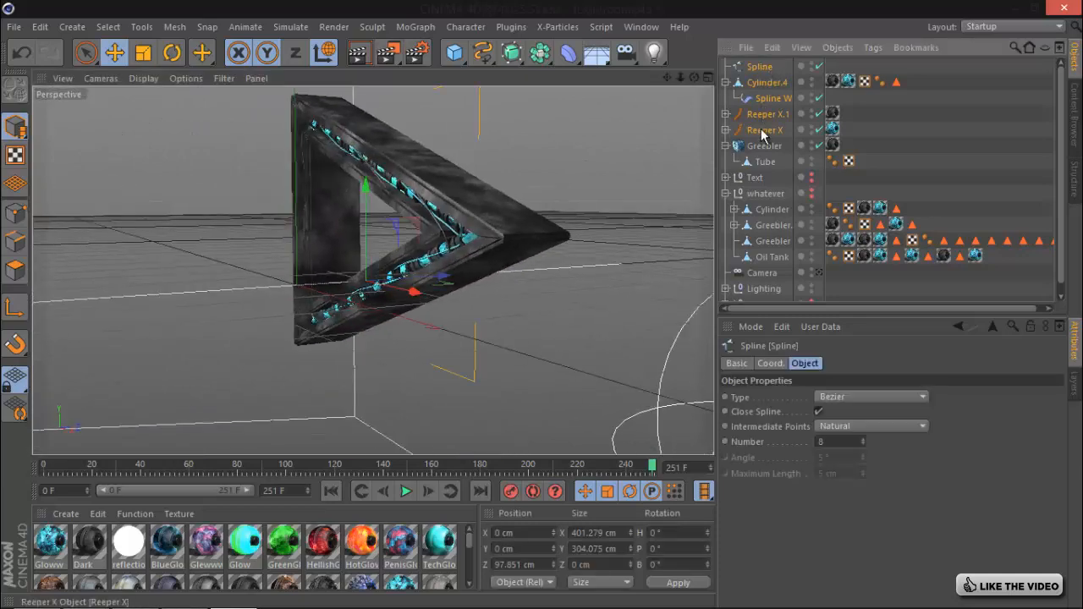
pyautogui.keyDown('shift'); pyautogui.click(764, 130); pyautogui.keyUp('shift')
pyautogui.moveTo(378, 167); pyautogui.dragTo(370, 170)
pyautogui.moveTo(694, 77); pyautogui.dragTo(543, 309)
# - Collapse the merged cylinder's hierarchy and make the hidden Text letters visible in front of the triangle
pyautogui.click(726, 83)
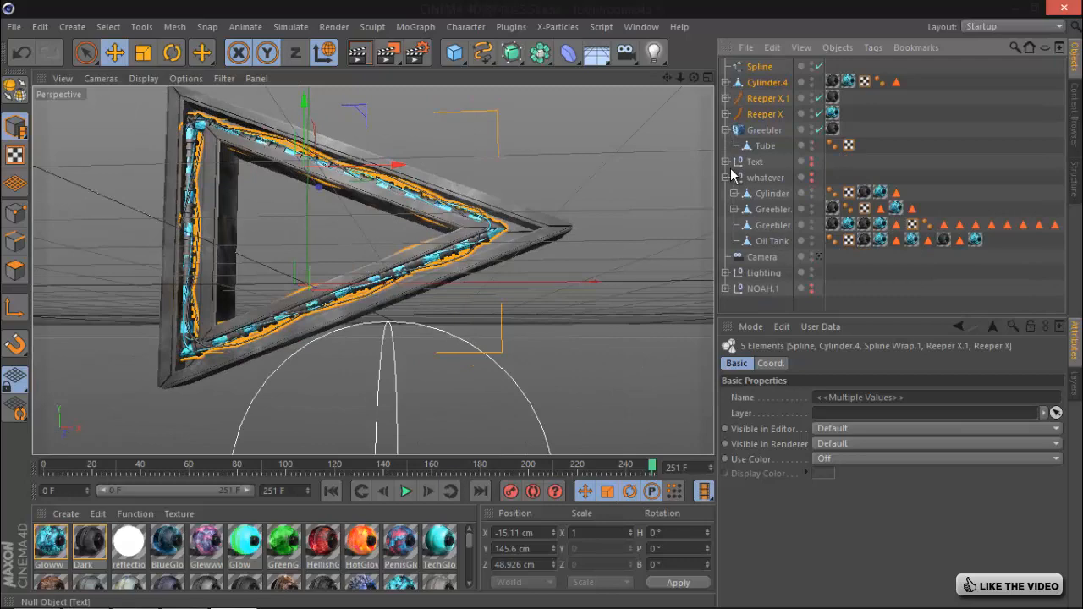
pyautogui.click(811, 162)
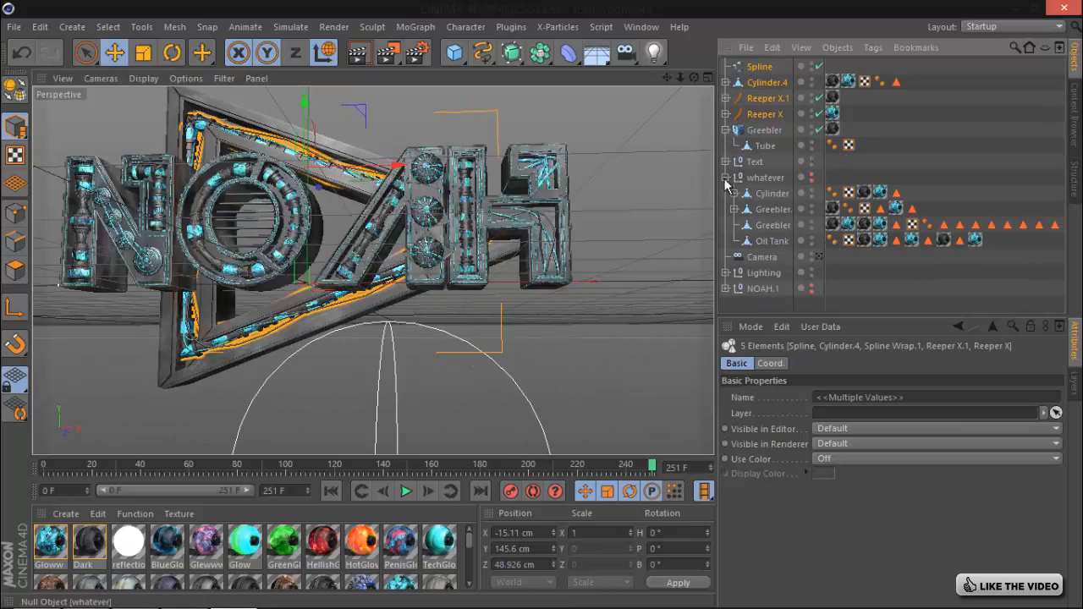
pyautogui.moveTo(543, 306); pyautogui.dragTo(543, 307)
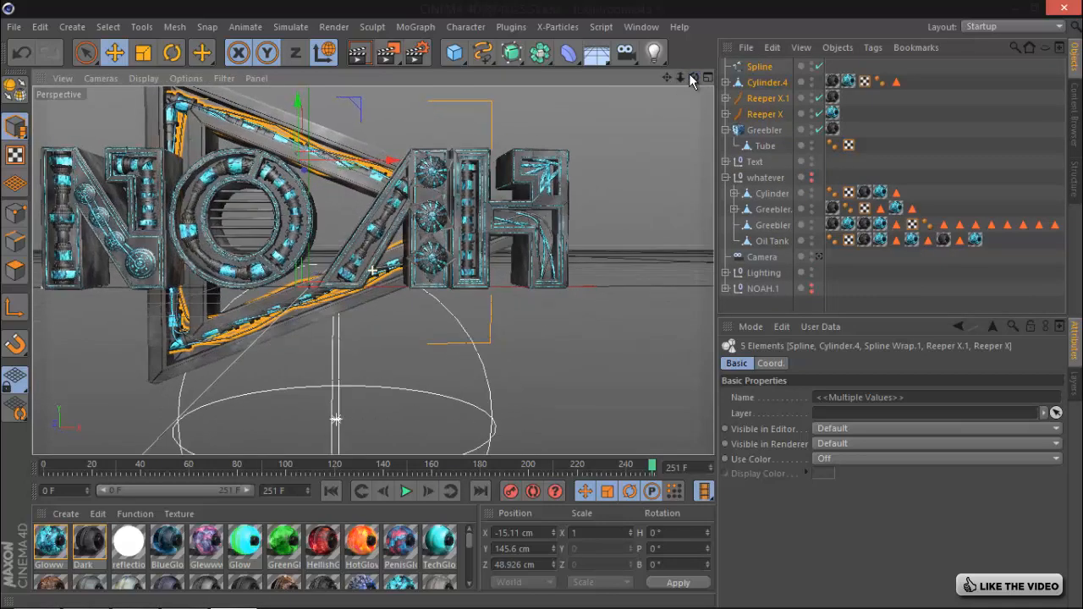
pyautogui.moveTo(667, 77); pyautogui.dragTo(552, 304)
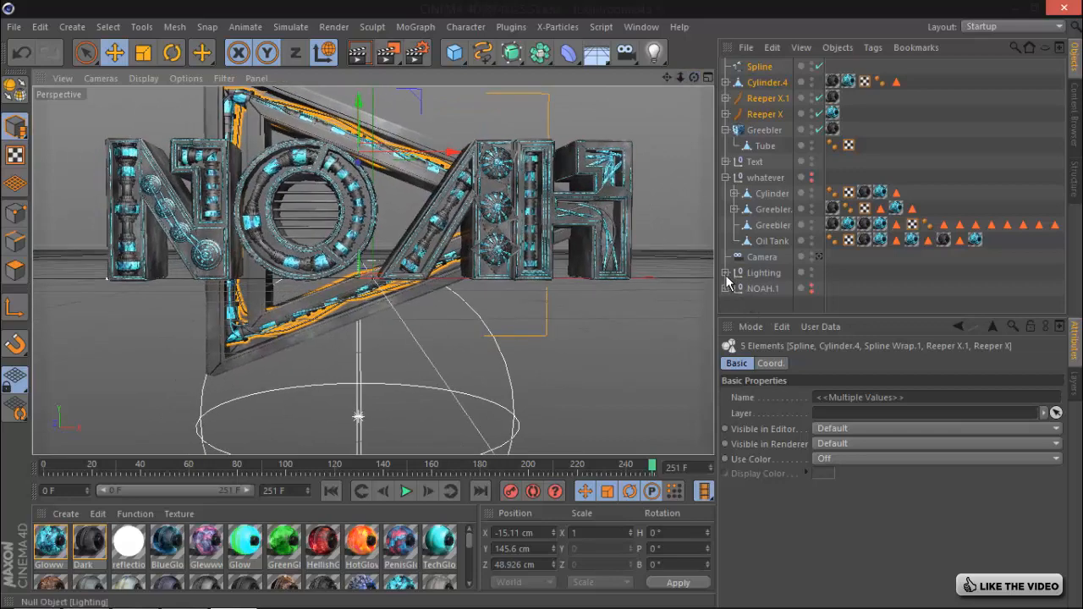
# - Duplicate the Greebler dome object from the whatever group as a top-level object
pyautogui.click(773, 225)
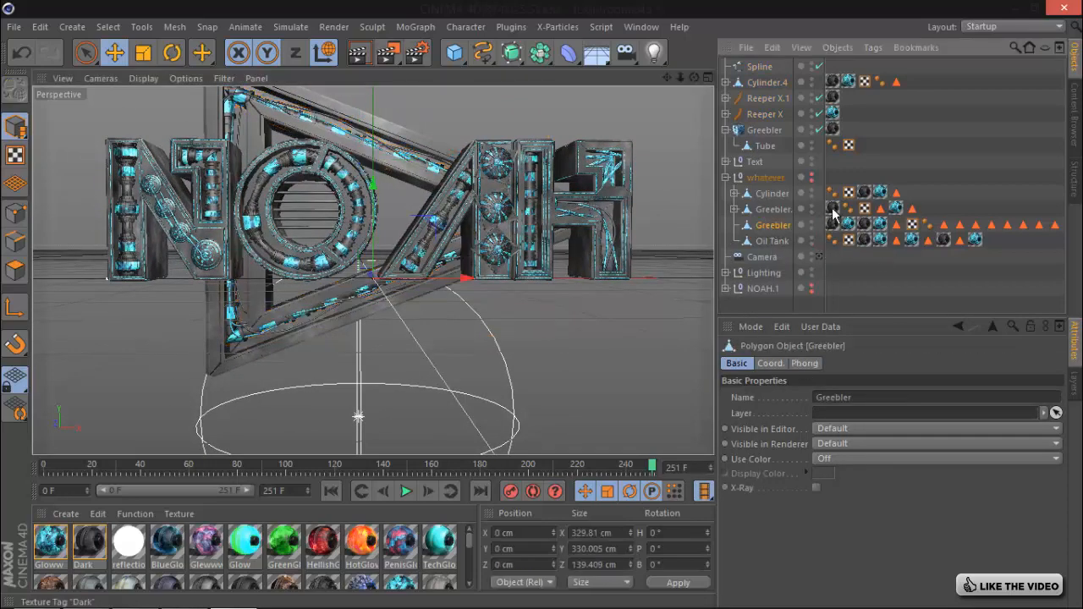
pyautogui.hotkey('ctrl', 'c')
pyautogui.hotkey('ctrl', 'v')
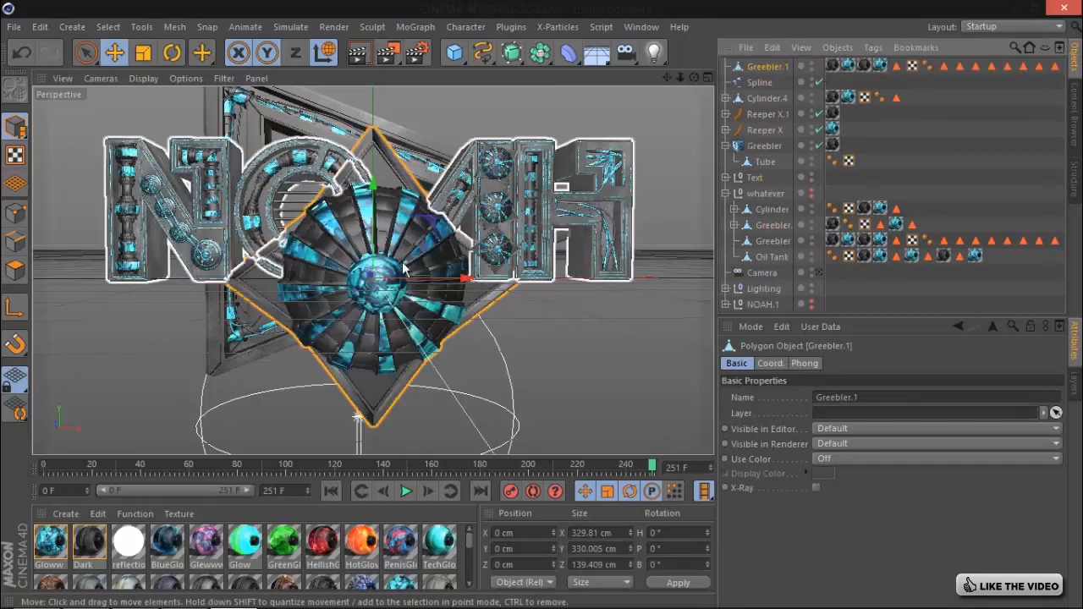
# - Move the copied Greebler dome behind the letters and triangle, to about Y 55.5 cm and Z 244.5 cm
pyautogui.moveTo(694, 76); pyautogui.dragTo(691, 76)
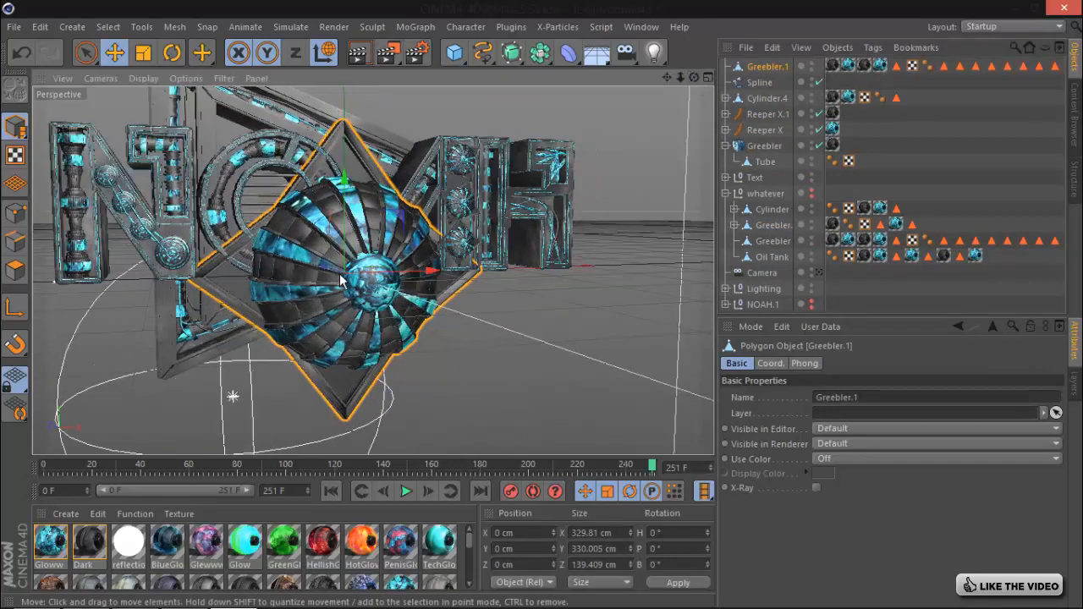
pyautogui.moveTo(323, 273); pyautogui.dragTo(288, 254)
pyautogui.moveTo(288, 165); pyautogui.dragTo(288, 124)
pyautogui.moveTo(694, 78); pyautogui.dragTo(474, 254)
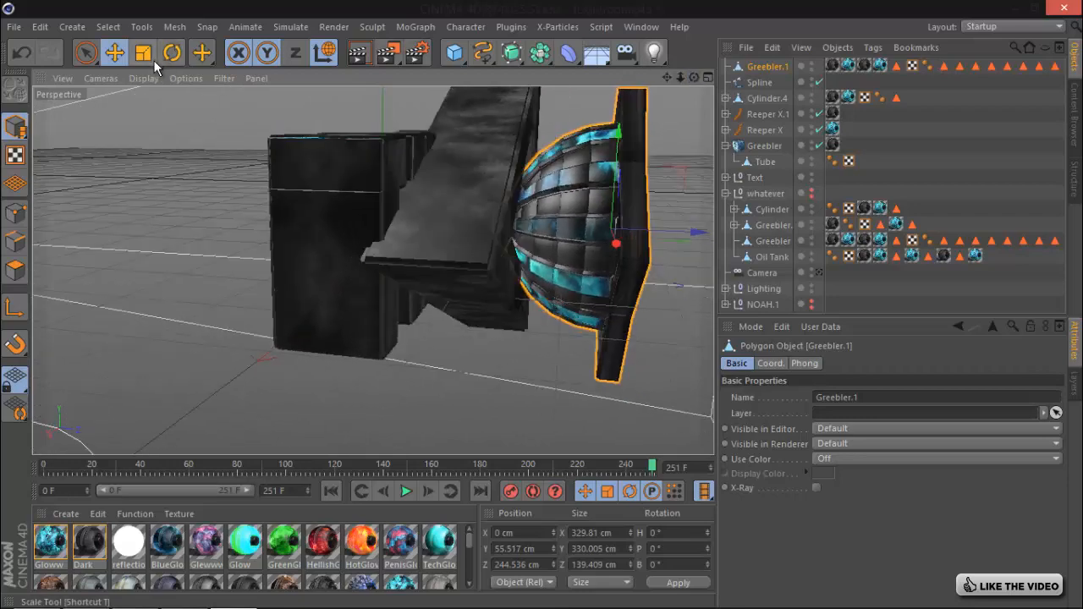
# - Flatten the copied dome along Z to about 56.8 cm deep and move it forward to about Z 192.9 cm
pyautogui.click(145, 54)
pyautogui.moveTo(637, 236)
pyautogui.mouseDown()
pyautogui.moveTo(657, 235)
pyautogui.moveTo(643, 235)
pyautogui.mouseUp()
pyautogui.click(115, 53)
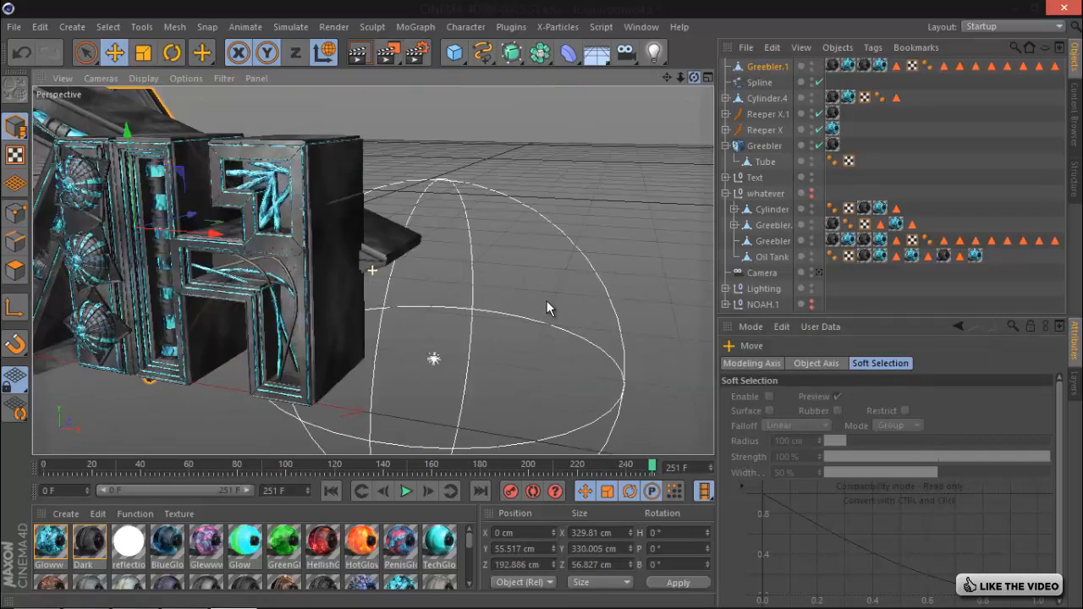
pyautogui.moveTo(547, 301); pyautogui.dragTo(663, 86)
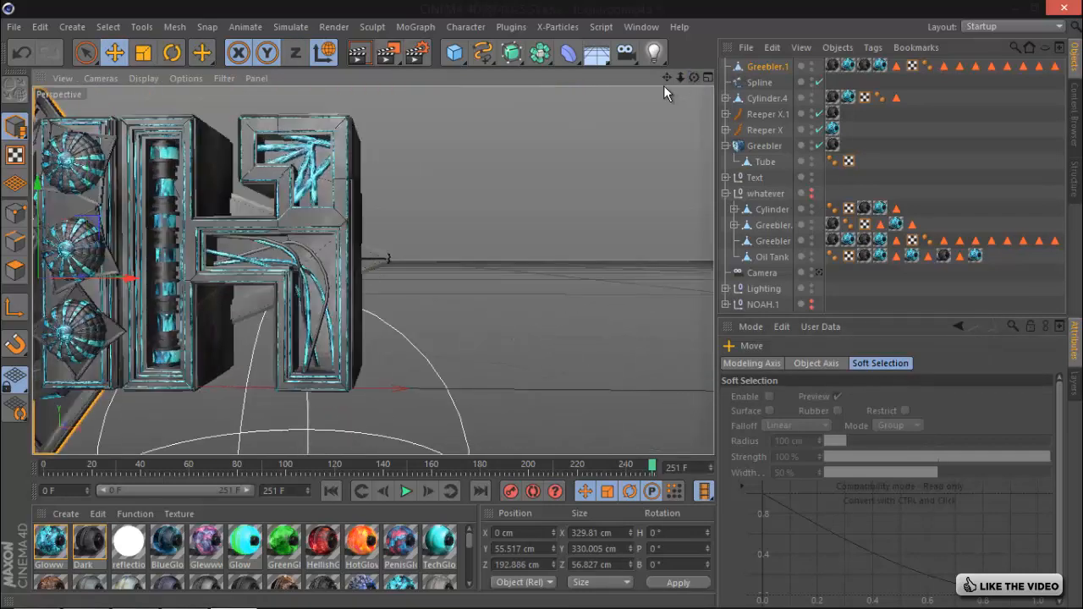
pyautogui.moveTo(612, 293); pyautogui.dragTo(677, 75)
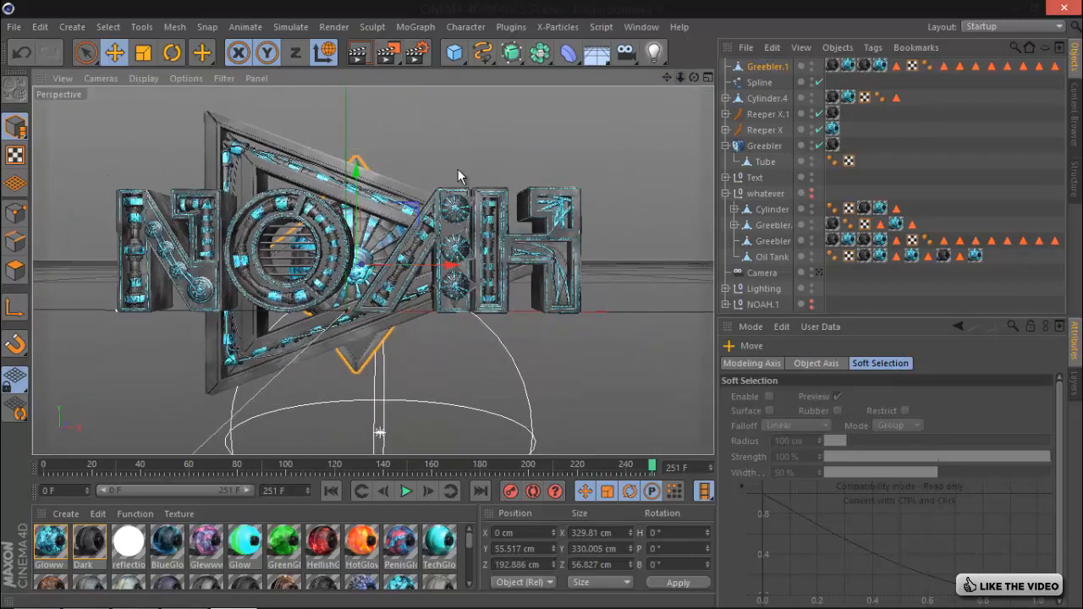
# - Rotate the copied dome's bank to about 24.8° and move it to about X -34.1 cm and Y 50.6 cm
pyautogui.click(172, 52)
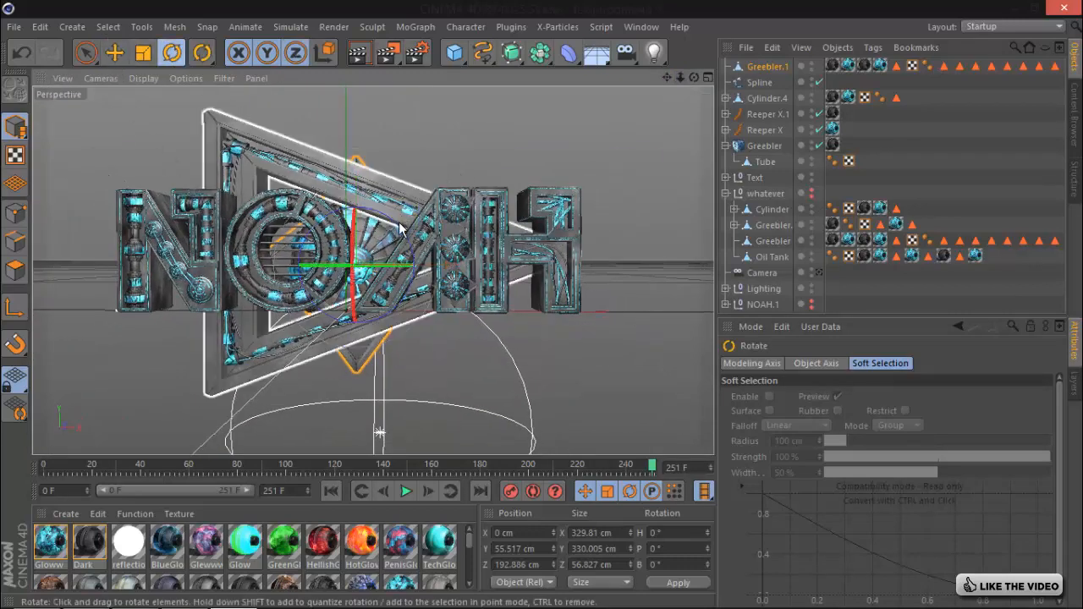
pyautogui.moveTo(413, 246); pyautogui.dragTo(423, 277)
pyautogui.click(115, 54)
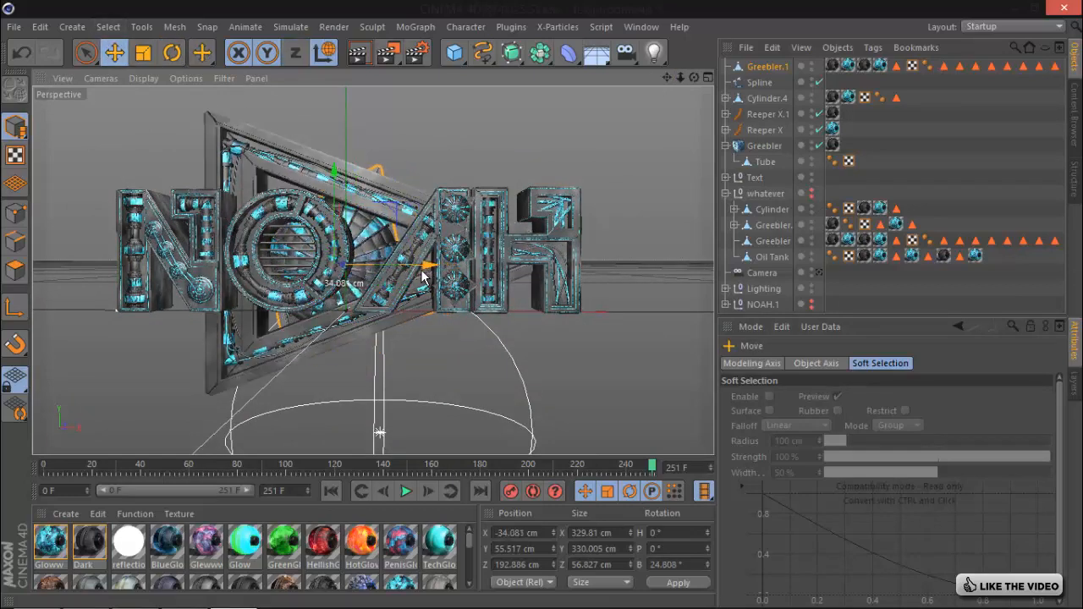
pyautogui.moveTo(335, 173); pyautogui.dragTo(333, 174)
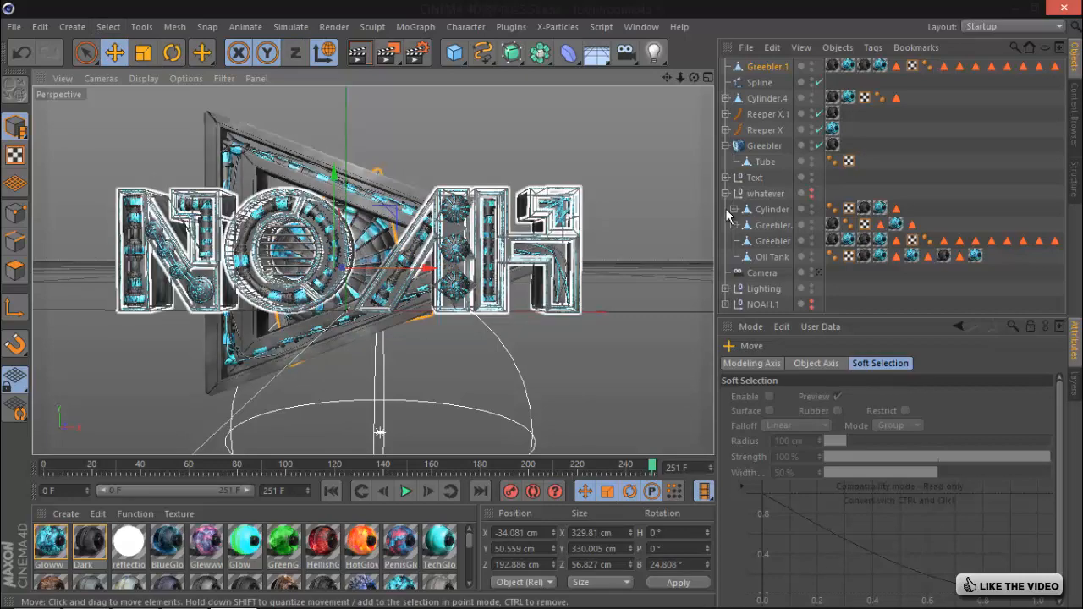
# - Group the backdrop objects, from the copied Greebler dome through the triangle Greebler, into a null named Behind
pyautogui.click(762, 67)
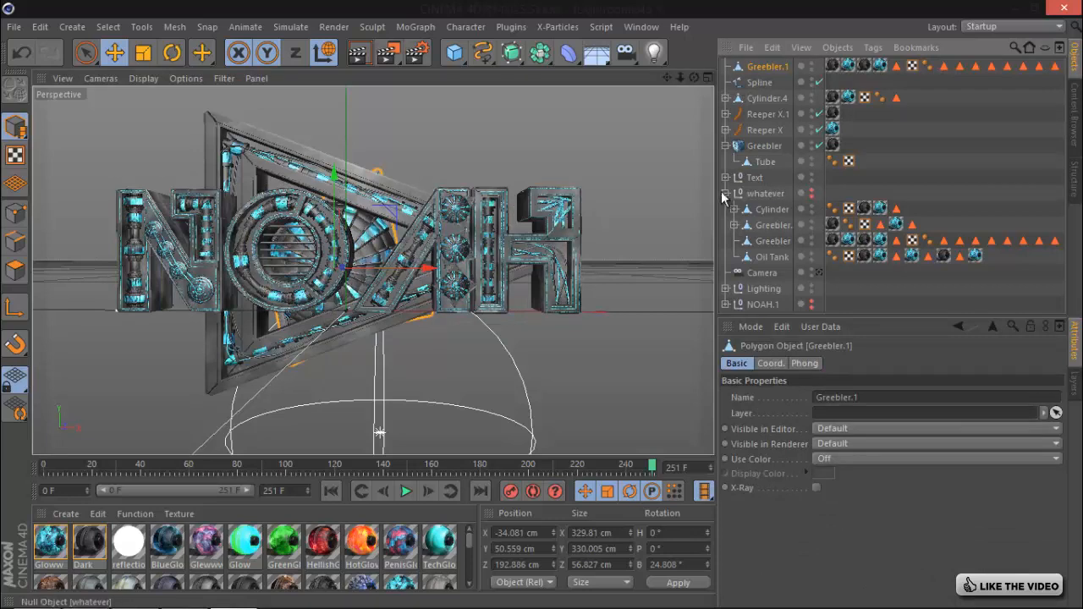
pyautogui.click(726, 193)
pyautogui.keyDown('shift'); pyautogui.click(766, 146); pyautogui.keyUp('shift')
pyautogui.rightClick(764, 148)
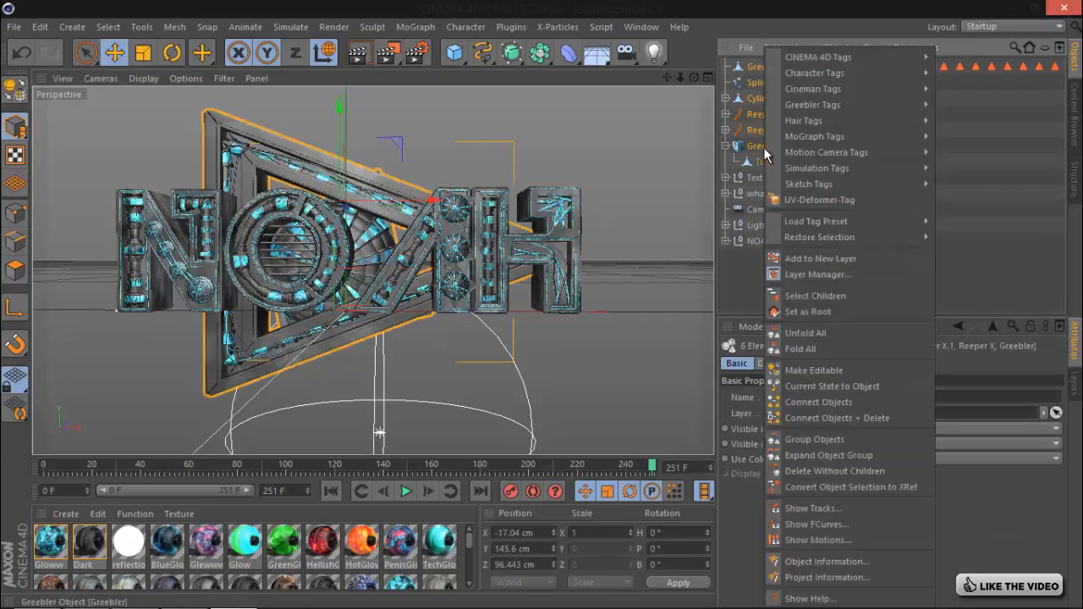
pyautogui.click(816, 433)
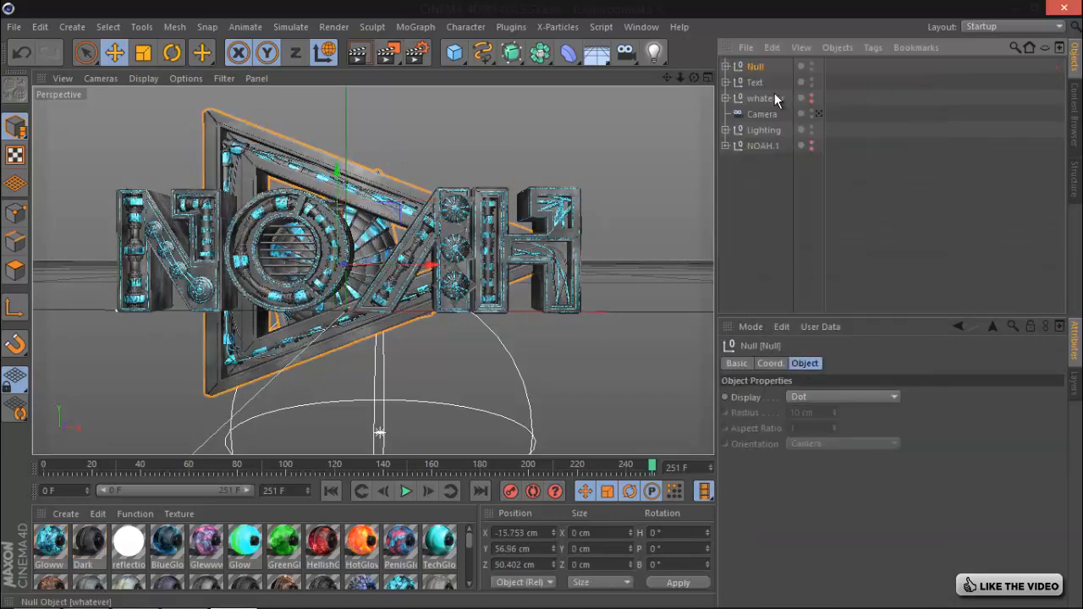
pyautogui.doubleClick(758, 67)
pyautogui.write('Back')
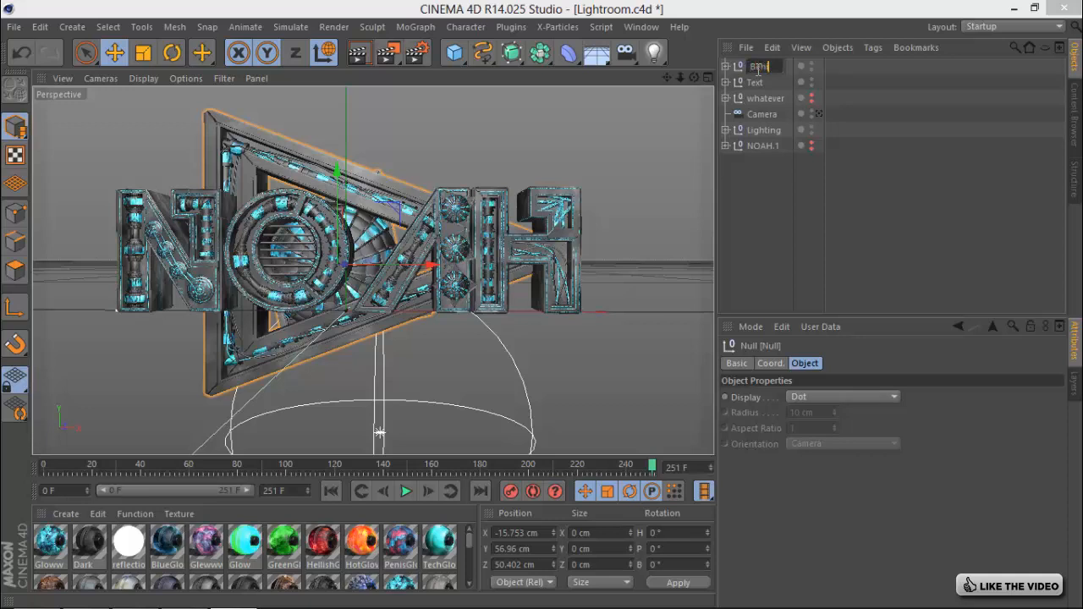
pyautogui.press('Return')
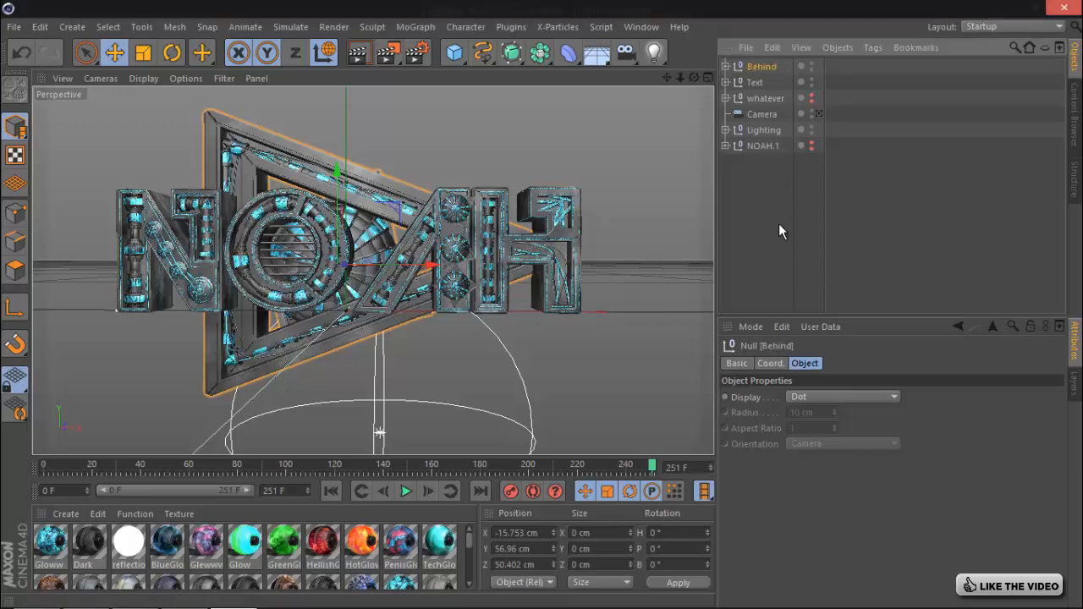
# - Delete the copied Greebler dome from the Behind group
pyautogui.click(725, 66)
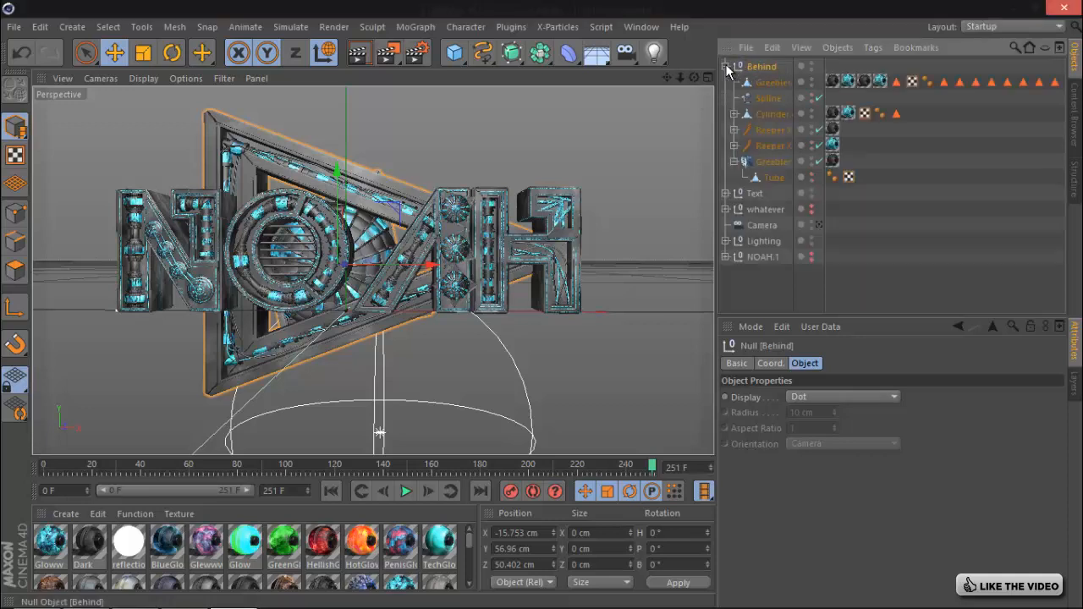
pyautogui.click(772, 82)
pyautogui.press('Delete')
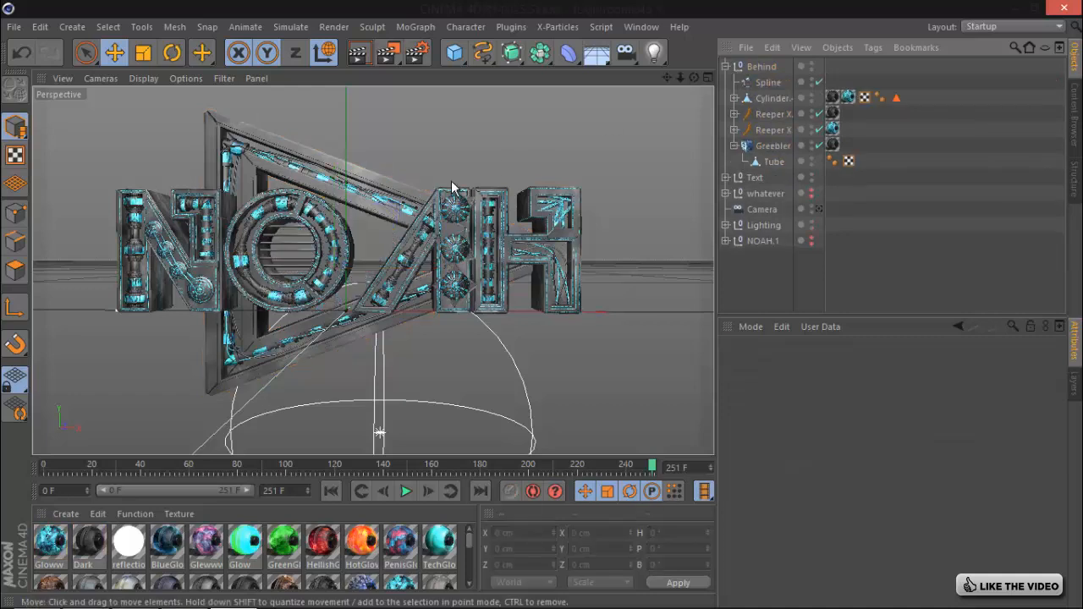
pyautogui.click(725, 66)
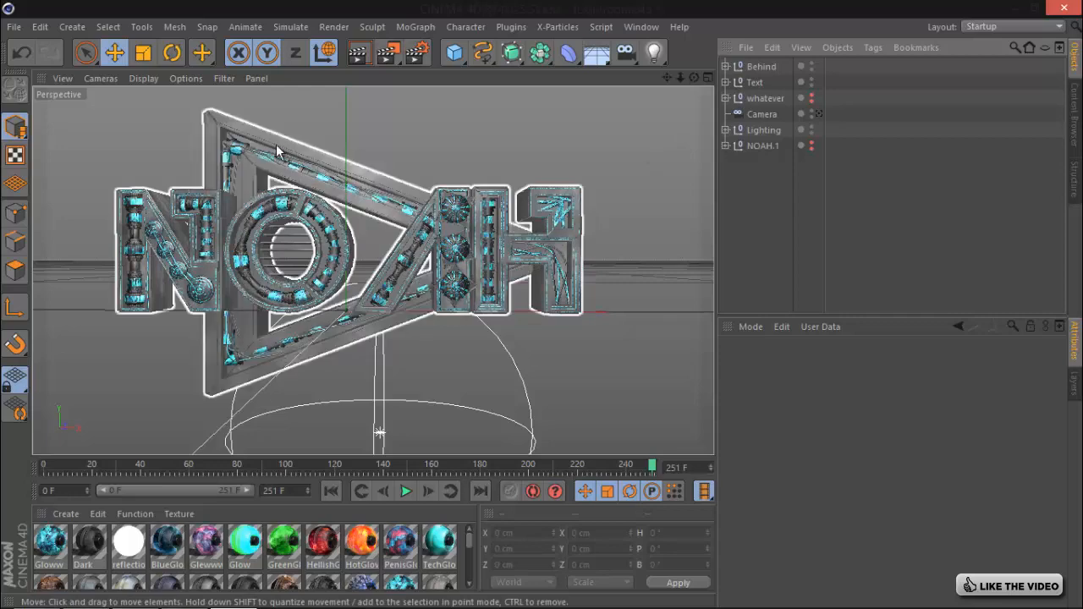
pyautogui.click(204, 292)
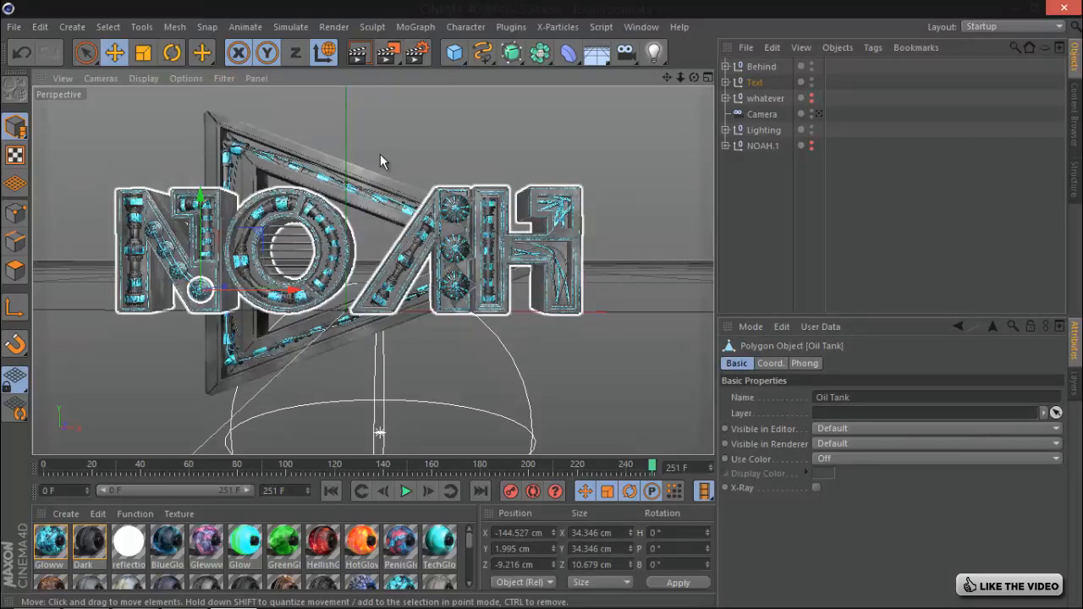
pyautogui.click(769, 224)
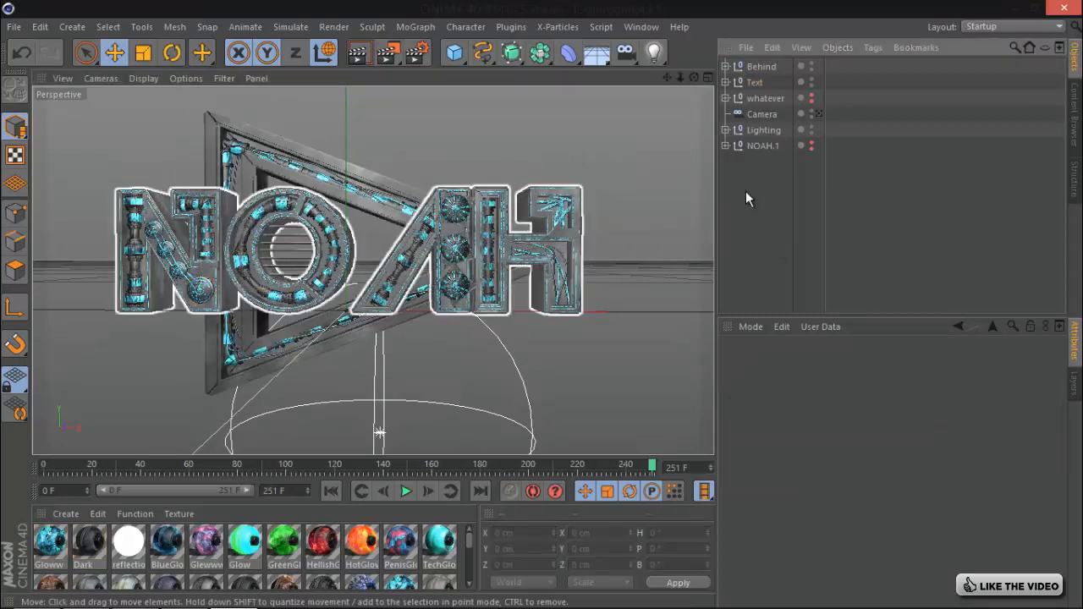
# - Duplicate the triangular Tube out of the Behind group's Greebler and nest the copy in a new Atom Array
pyautogui.click(726, 66)
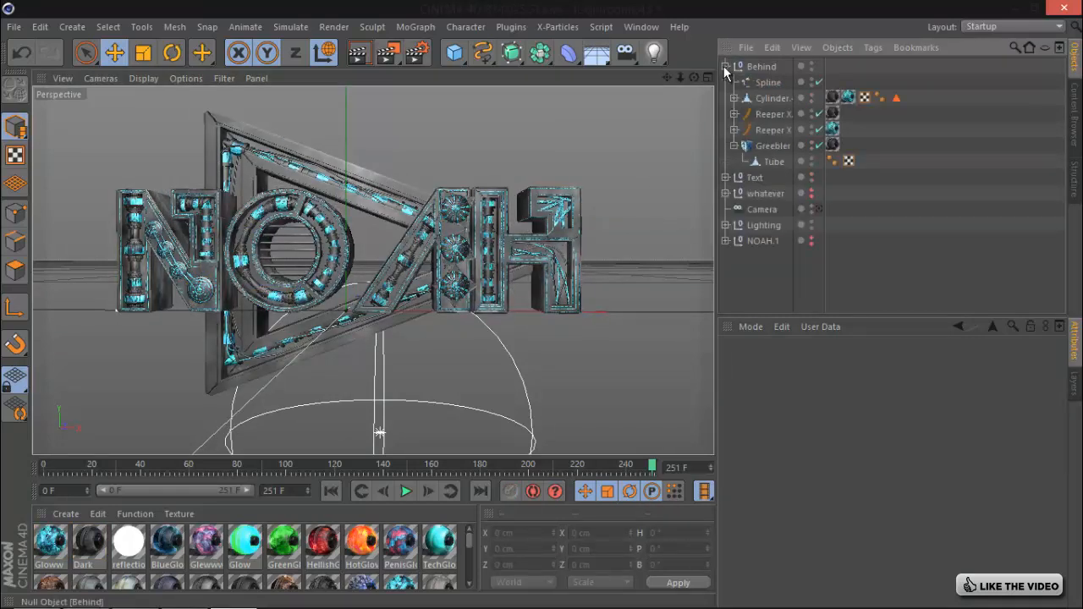
pyautogui.click(770, 160)
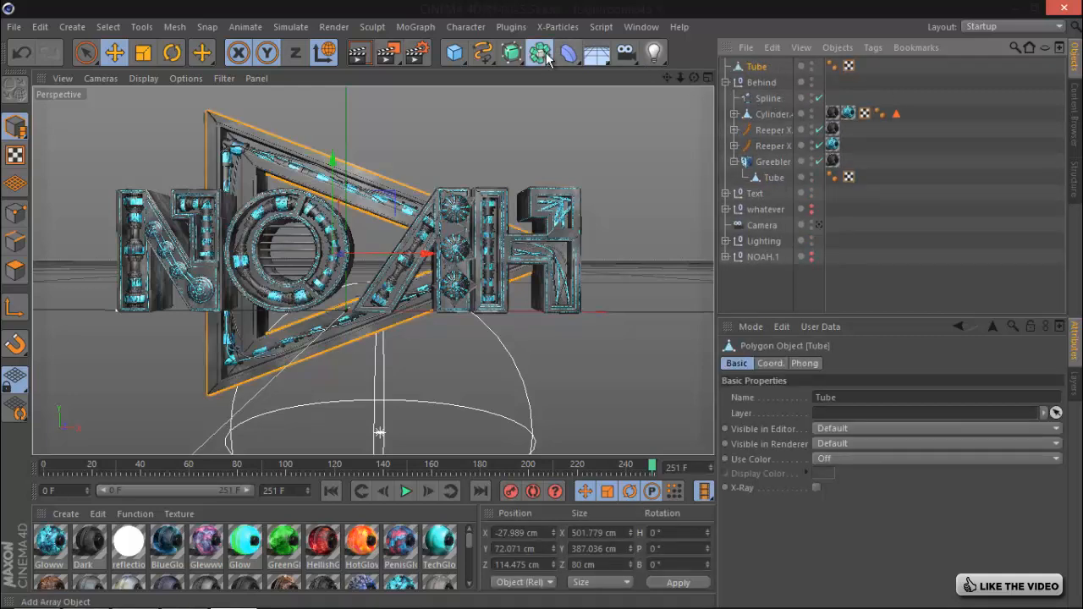
pyautogui.moveTo(540, 52); pyautogui.dragTo(716, 80)
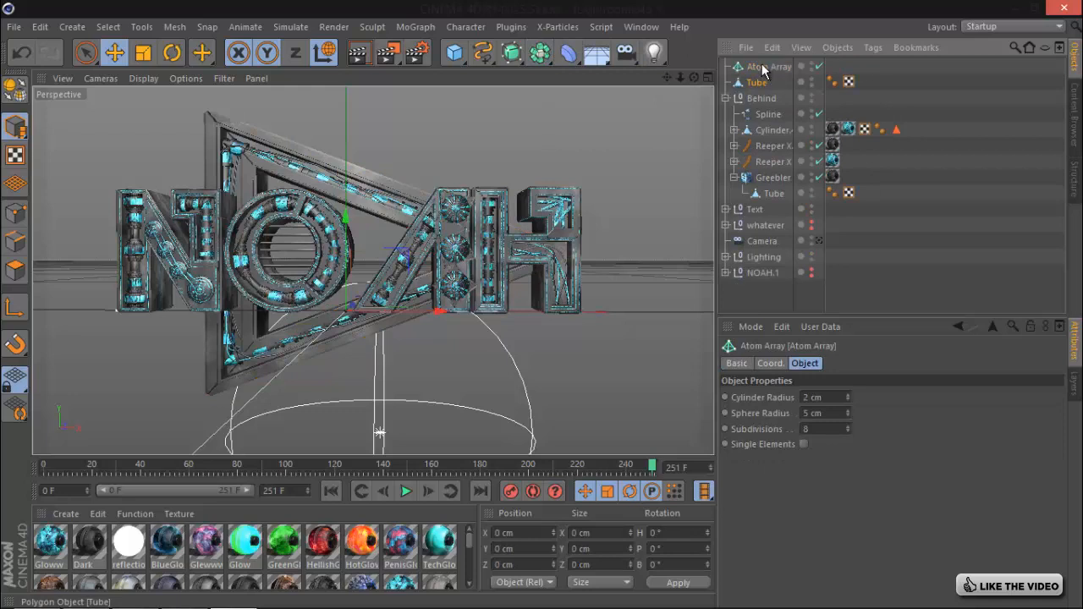
pyautogui.click(766, 67)
# - Set the Atom Array's cylinder and sphere radius to 0.7 cm and apply the Gloww material to it
pyautogui.click(826, 413)
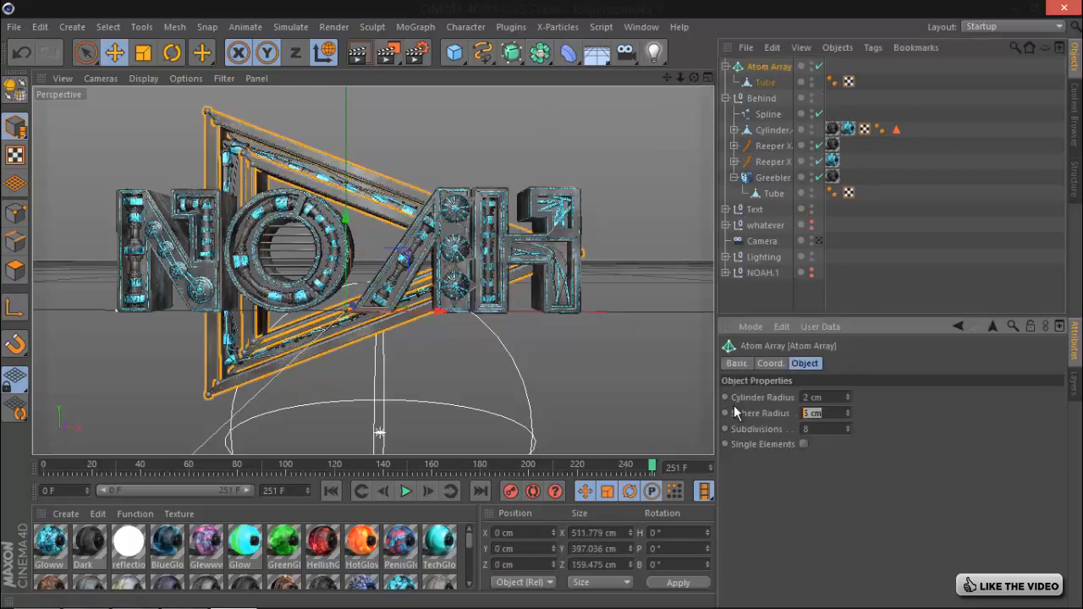
pyautogui.write('0.7')
pyautogui.press('Return')
pyautogui.moveTo(89, 546); pyautogui.dragTo(761, 71)
pyautogui.click(761, 71)
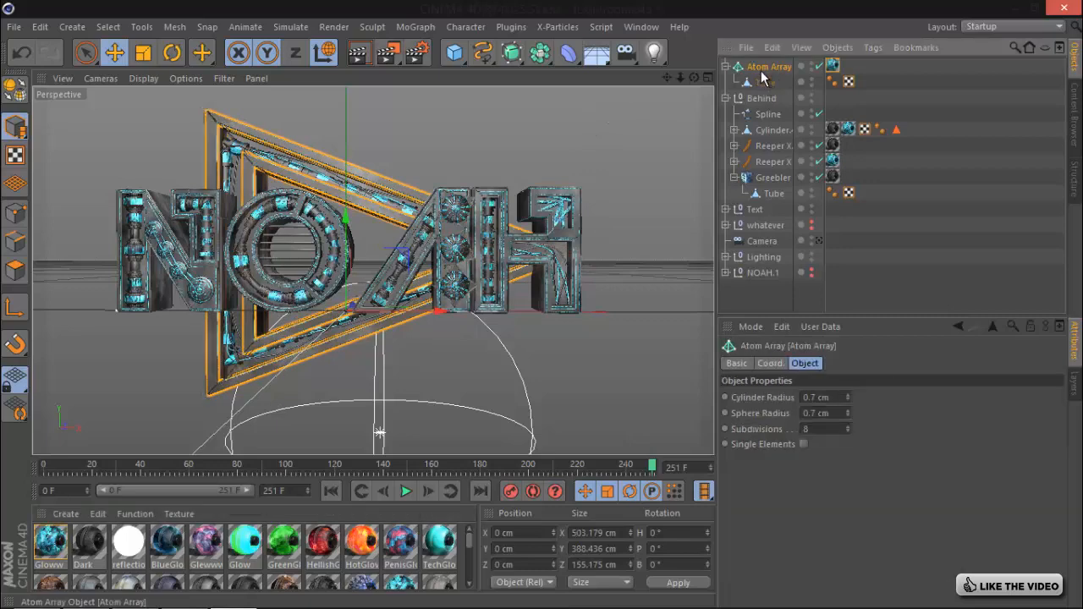
# - Move the Atom Array forward to about Z -2.2 cm and put it inside the Behind group
pyautogui.moveTo(694, 78); pyautogui.dragTo(326, 306)
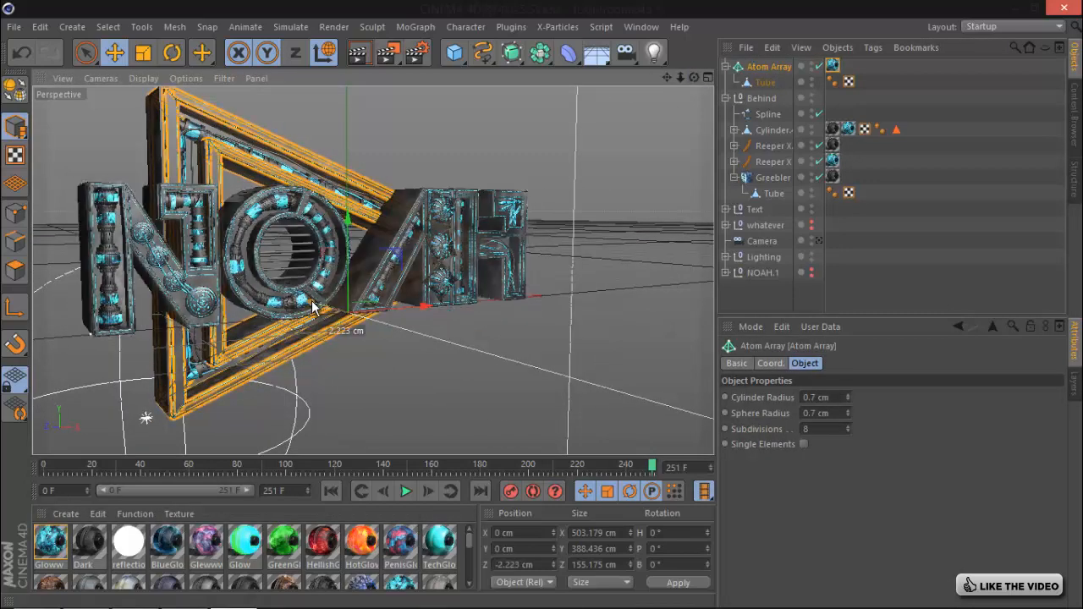
pyautogui.click(640, 297)
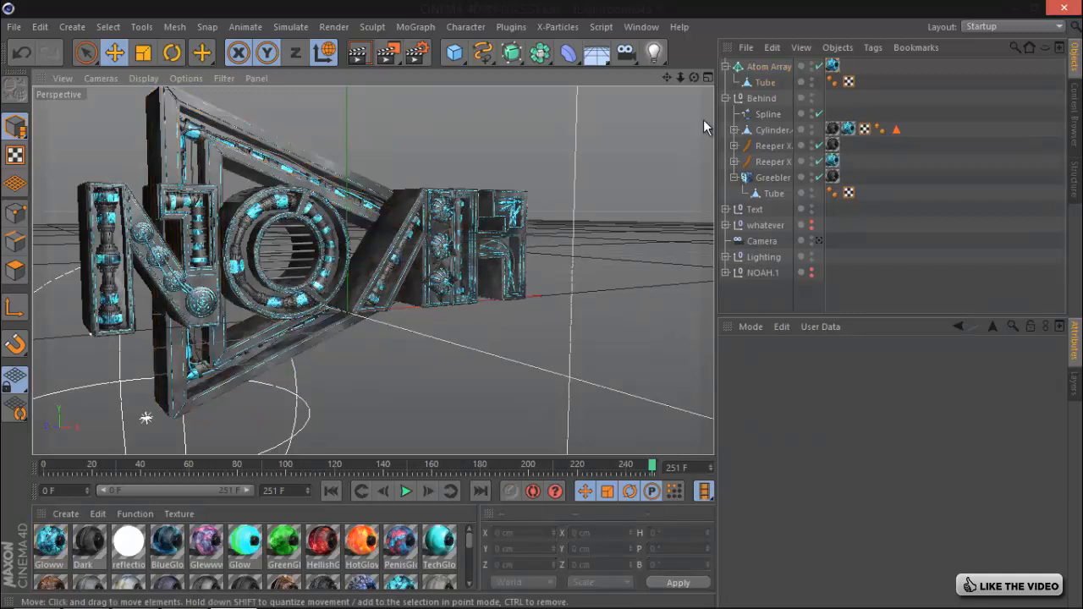
pyautogui.click(726, 66)
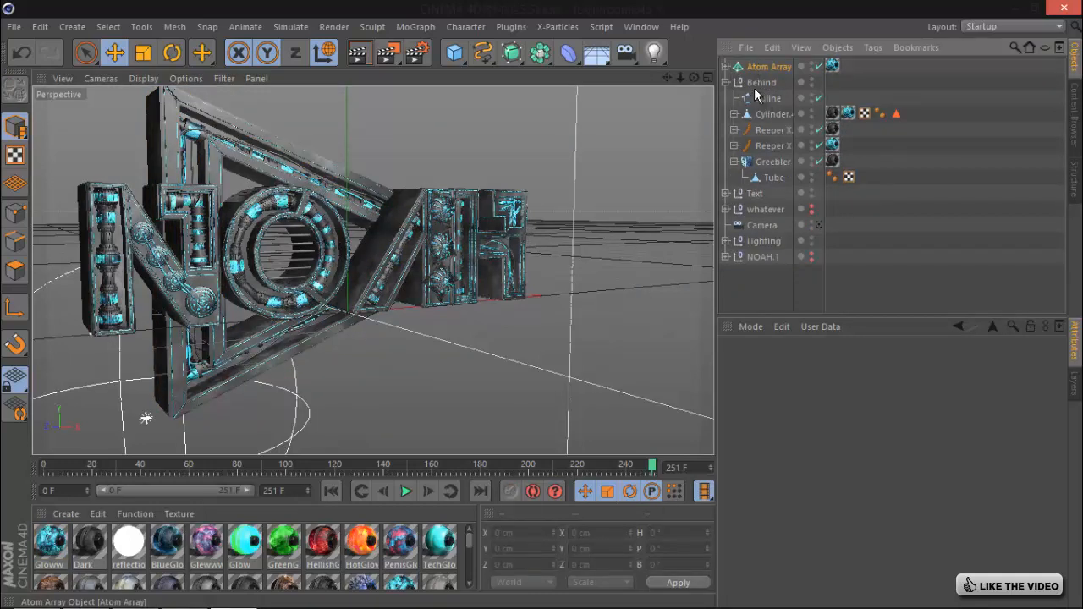
pyautogui.moveTo(755, 90); pyautogui.dragTo(756, 83)
pyautogui.click(726, 67)
# - Looking through the scene camera, rotate the Behind and Text groups together to about H 342.3°, P -5.6° and B 0.05°
pyautogui.click(818, 114)
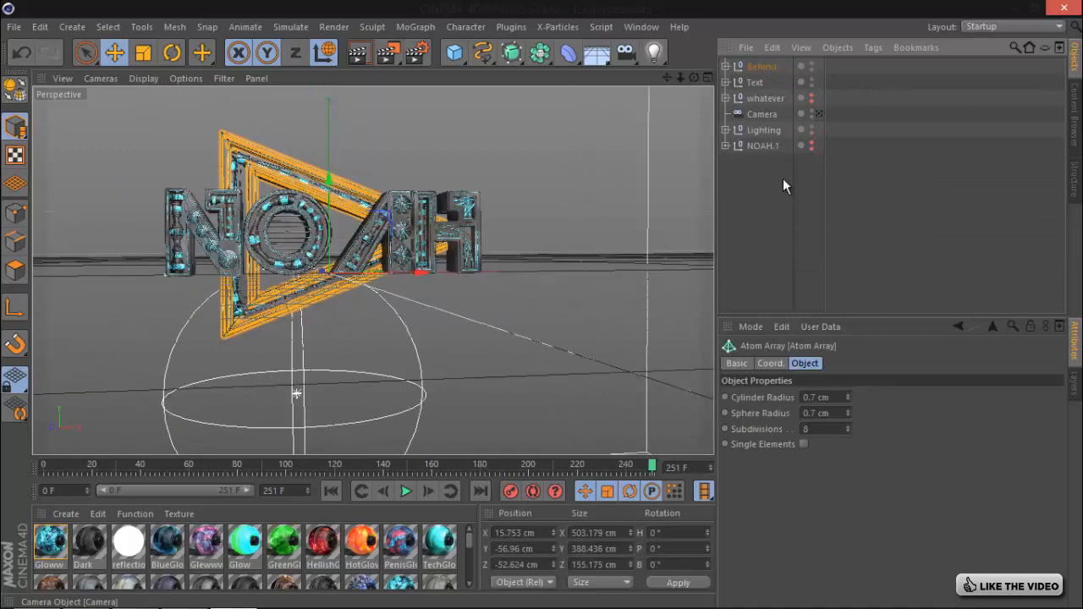
pyautogui.click(761, 203)
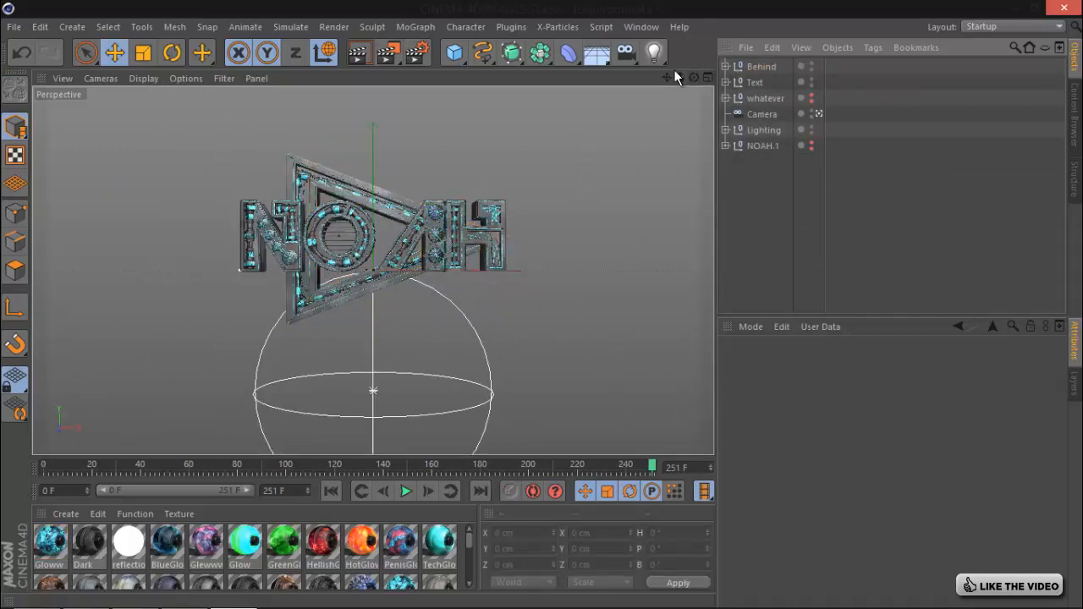
pyautogui.moveTo(680, 76); pyautogui.dragTo(542, 305)
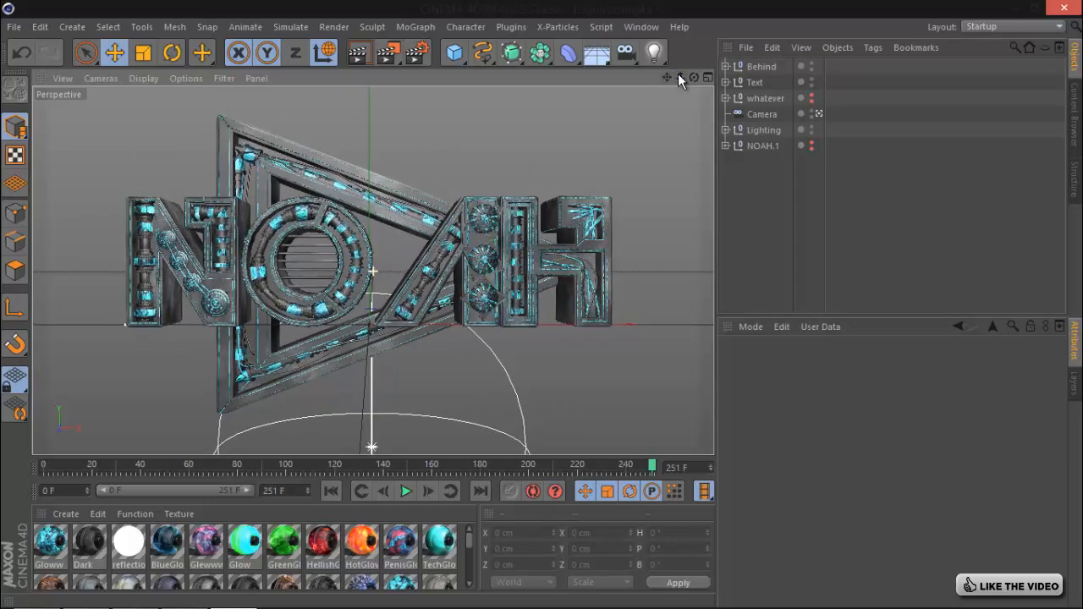
pyautogui.click(762, 66)
pyautogui.keyDown('ctrl'); pyautogui.click(755, 82); pyautogui.keyUp('ctrl')
pyautogui.click(172, 53)
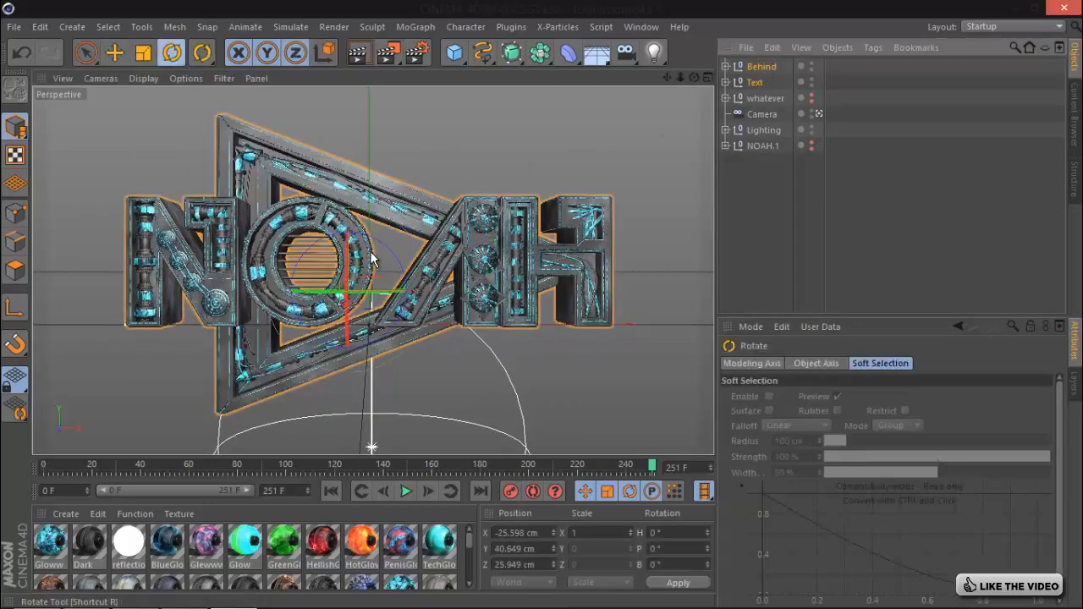
pyautogui.moveTo(372, 260); pyautogui.dragTo(360, 308)
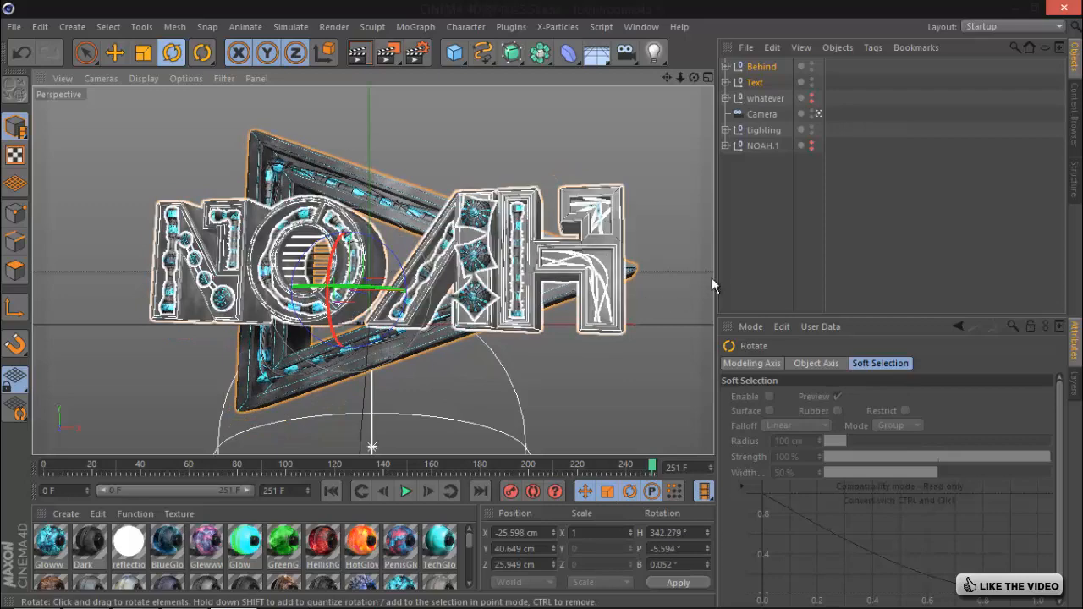
# - Deselect everything and render a preview of the scene in the viewport
pyautogui.click(785, 245)
pyautogui.click(358, 54)
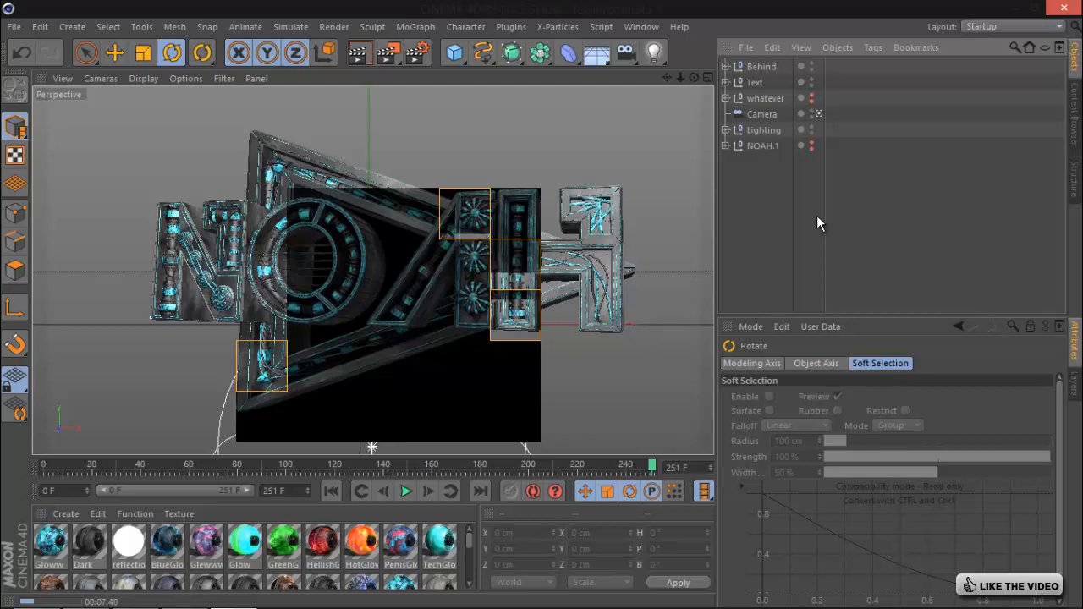
pyautogui.moveTo(286, 602)
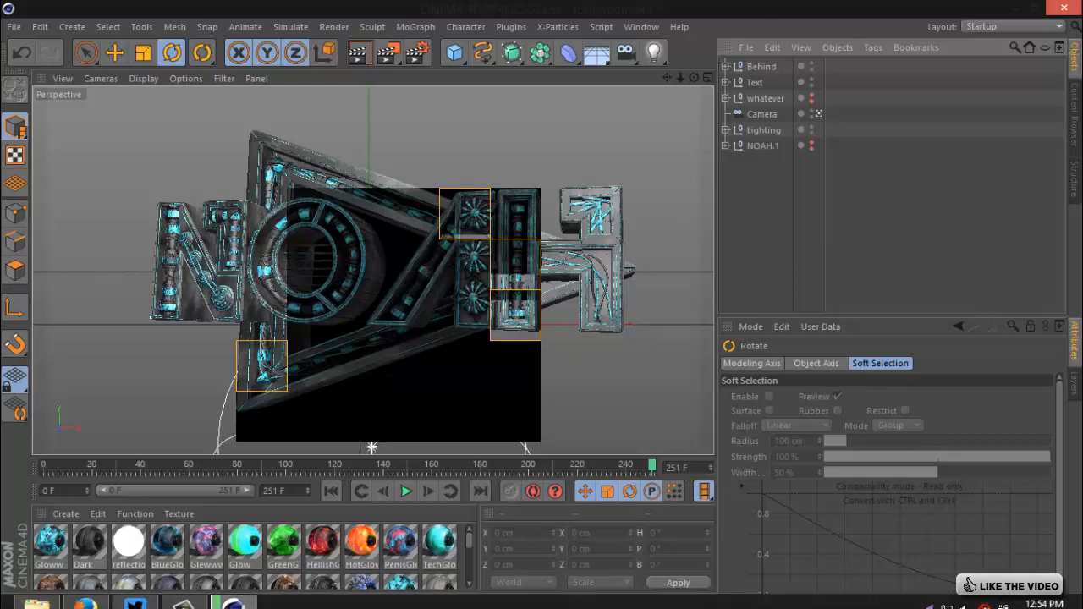